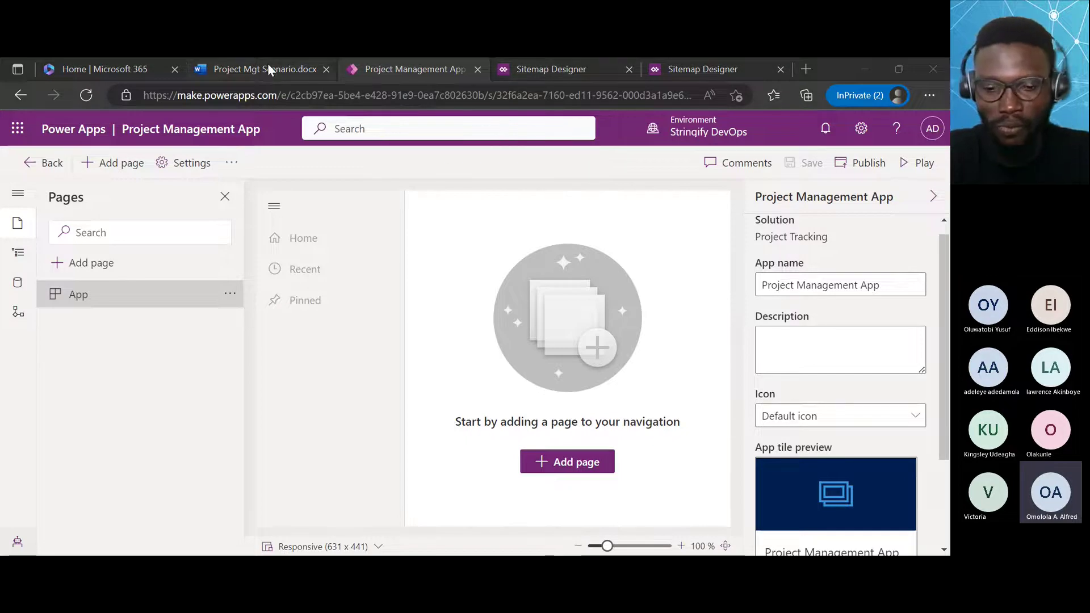
Play the Project Management App and examine its Home, Recent and Pinned navigation entries.
click(161, 400)
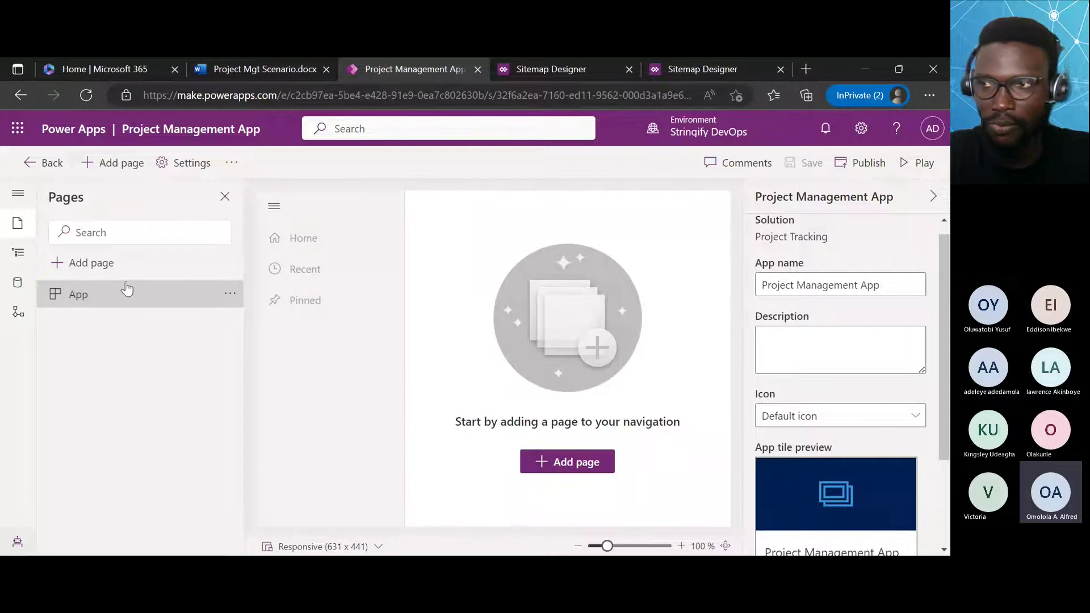
click(907, 172)
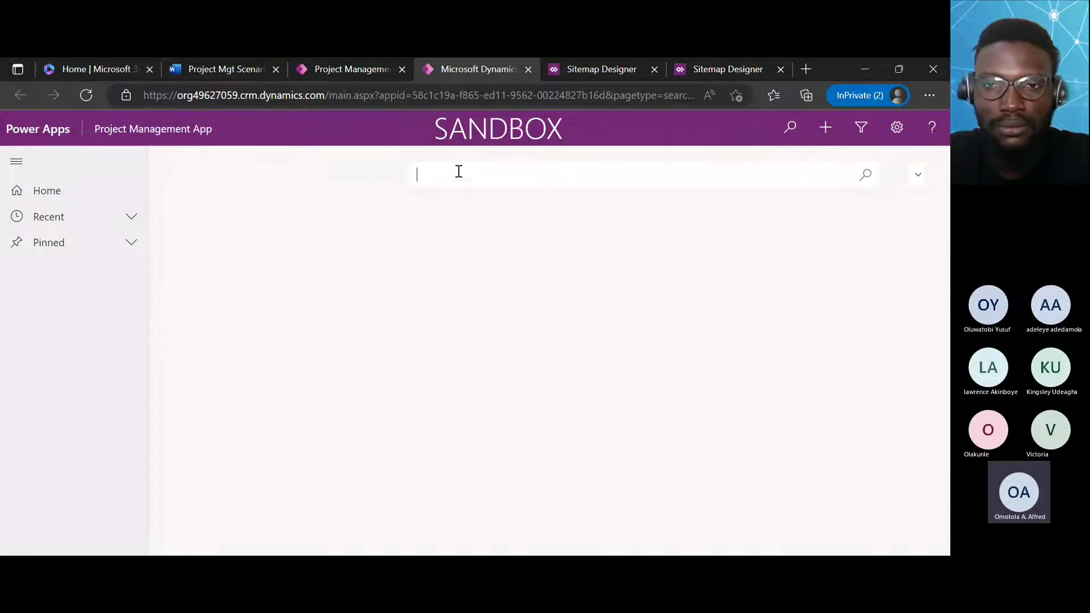
click(60, 252)
click(109, 244)
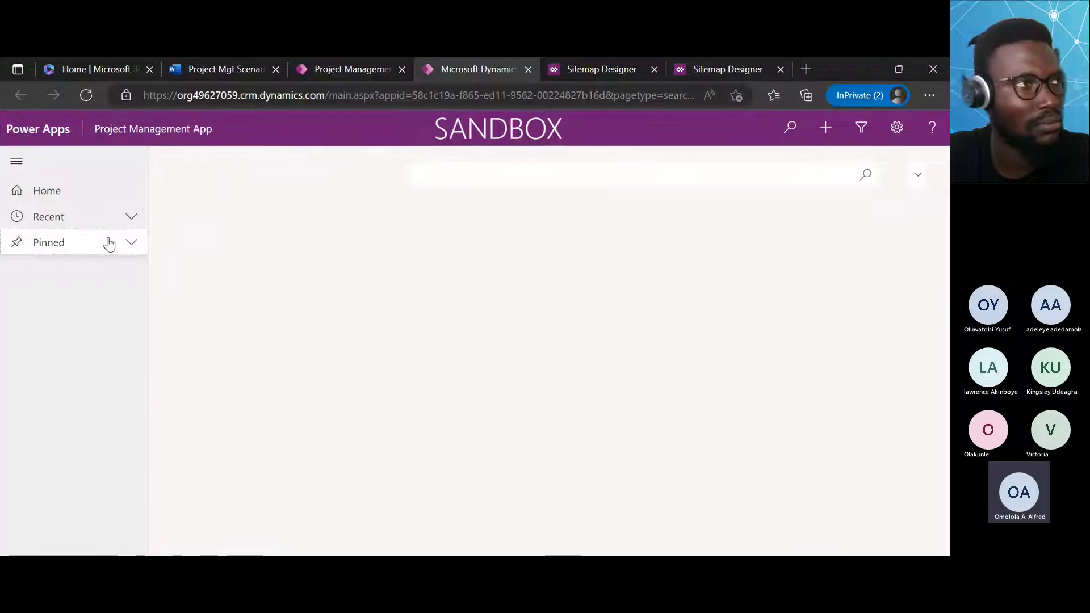
click(86, 189)
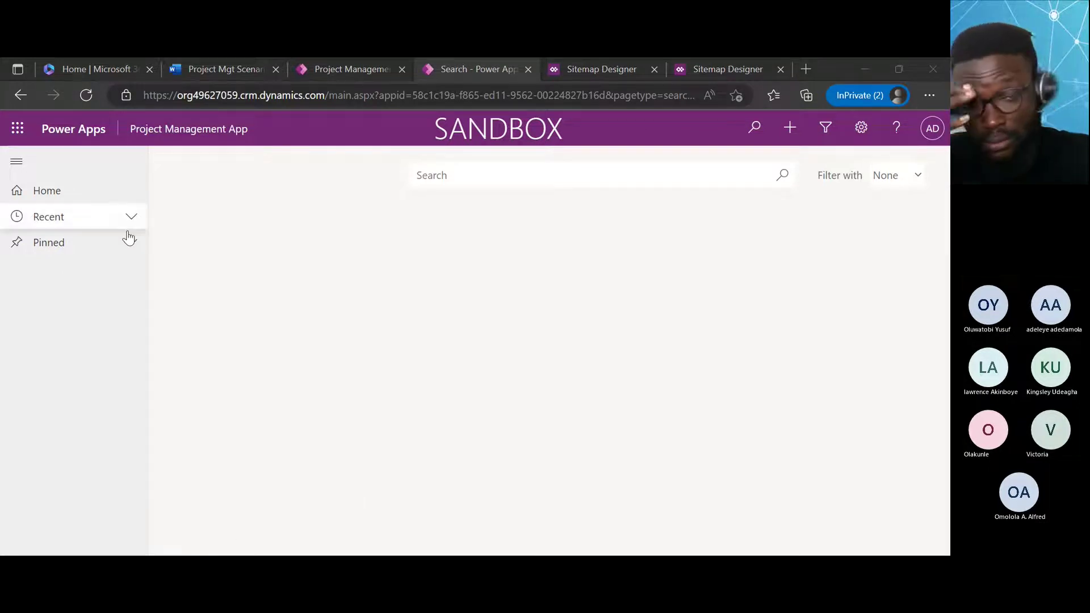
click(99, 221)
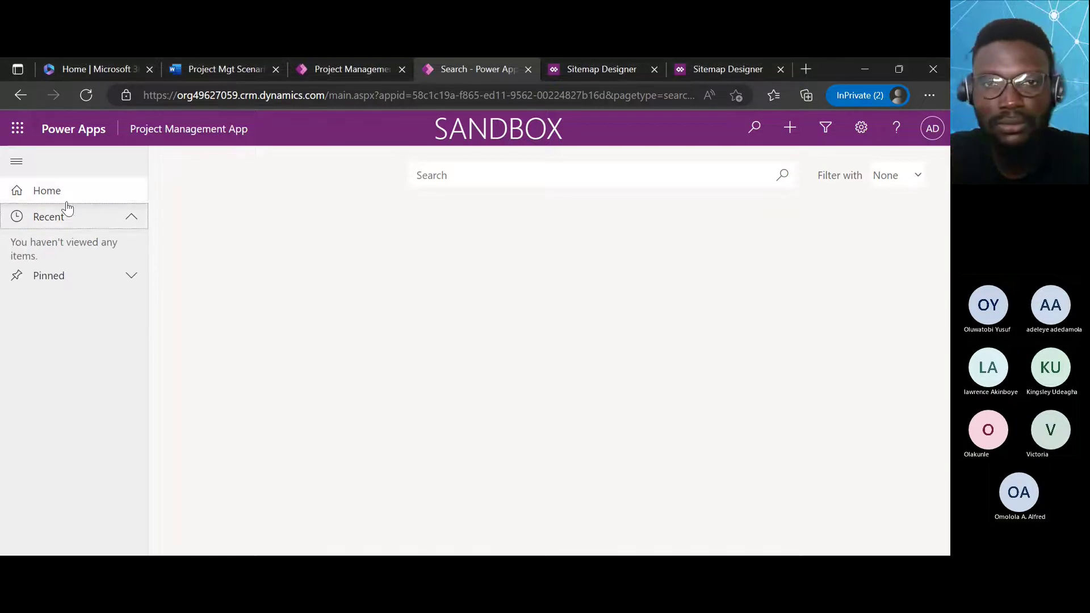
click(78, 198)
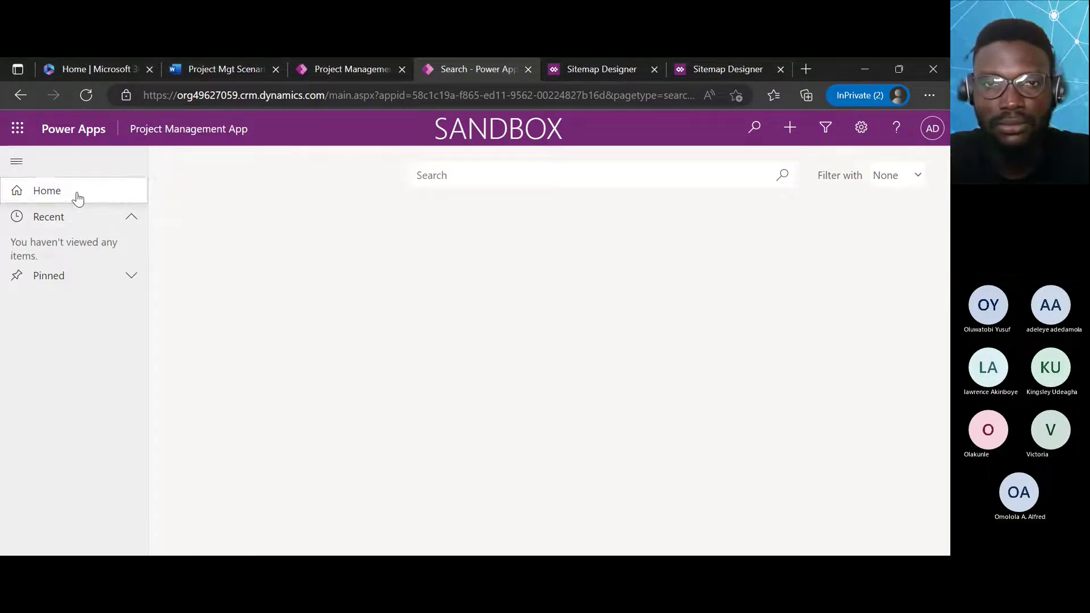
click(78, 198)
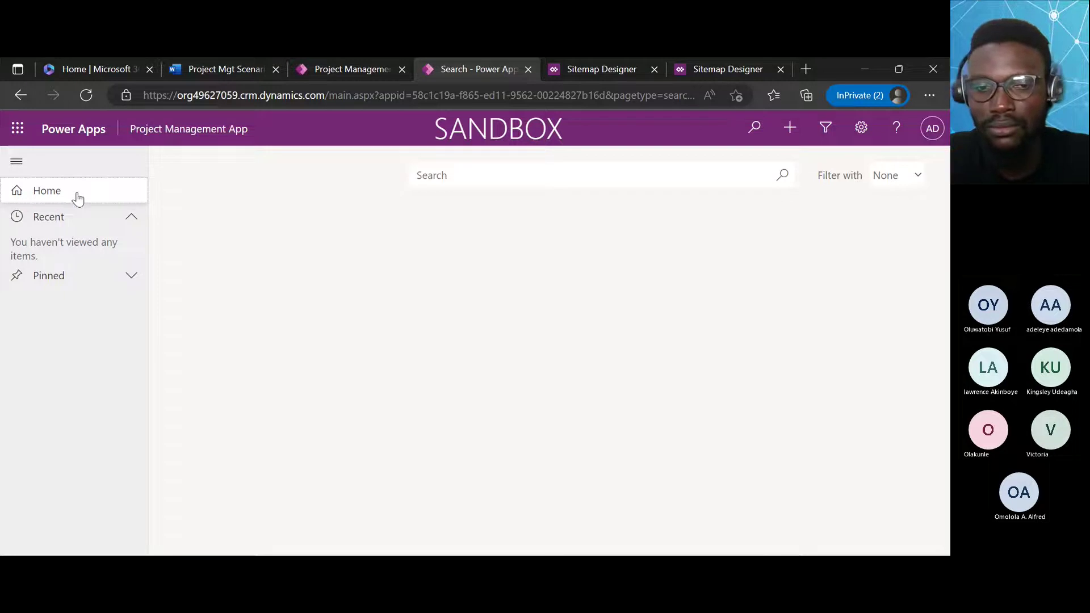
drag(78, 199, 43, 225)
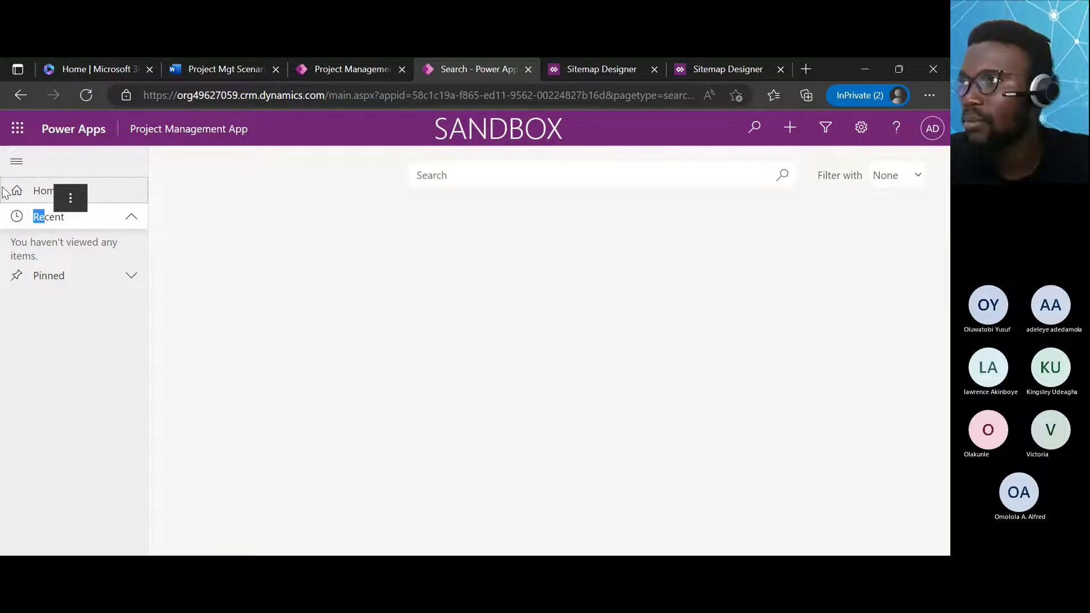
click(28, 219)
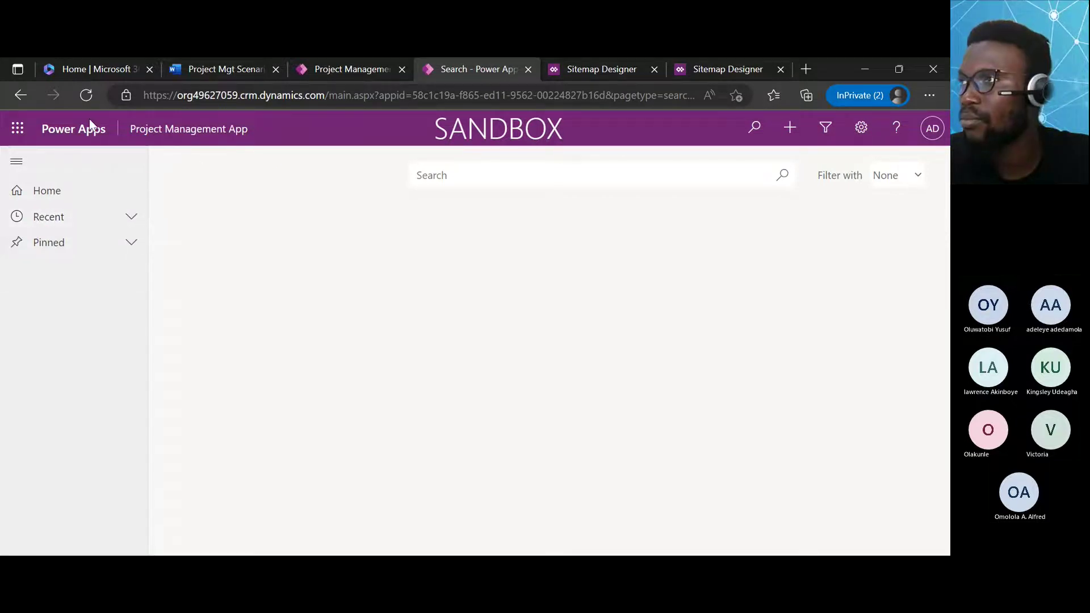
drag(89, 118, 89, 101)
click(90, 101)
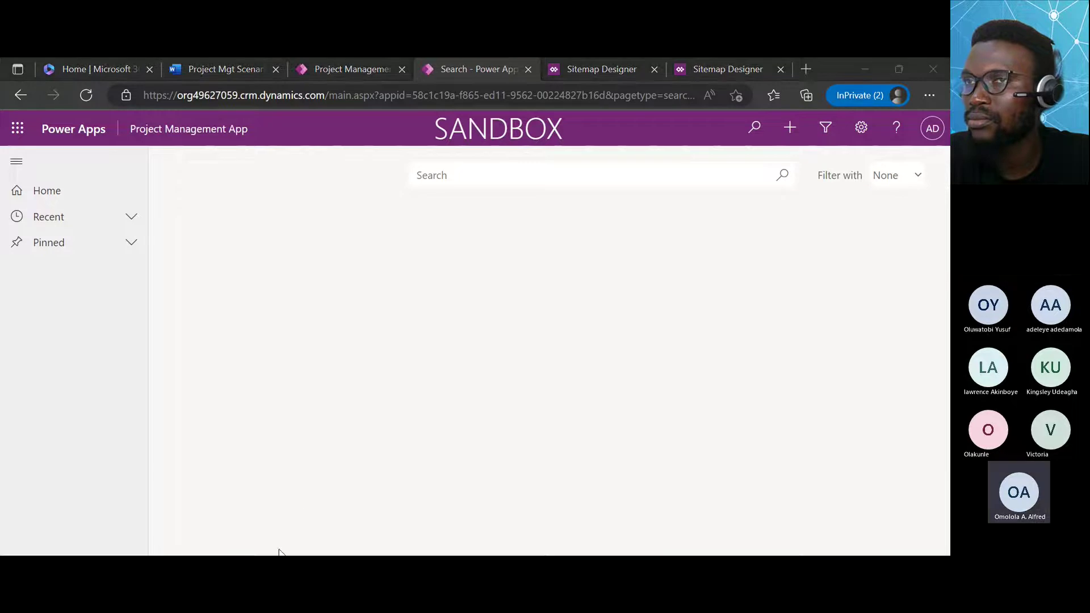
click(432, 171)
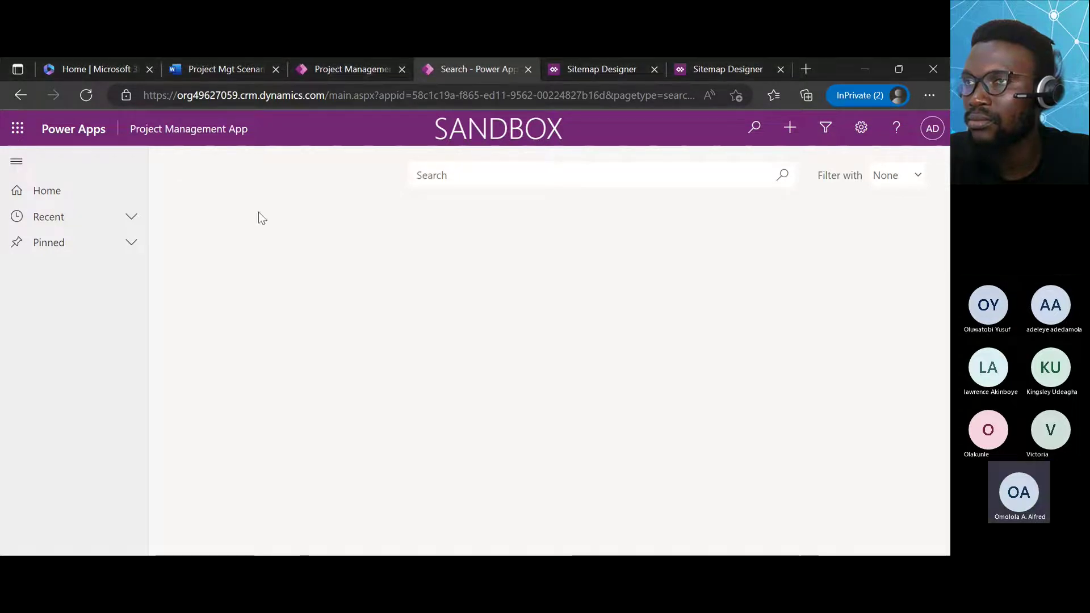
click(52, 200)
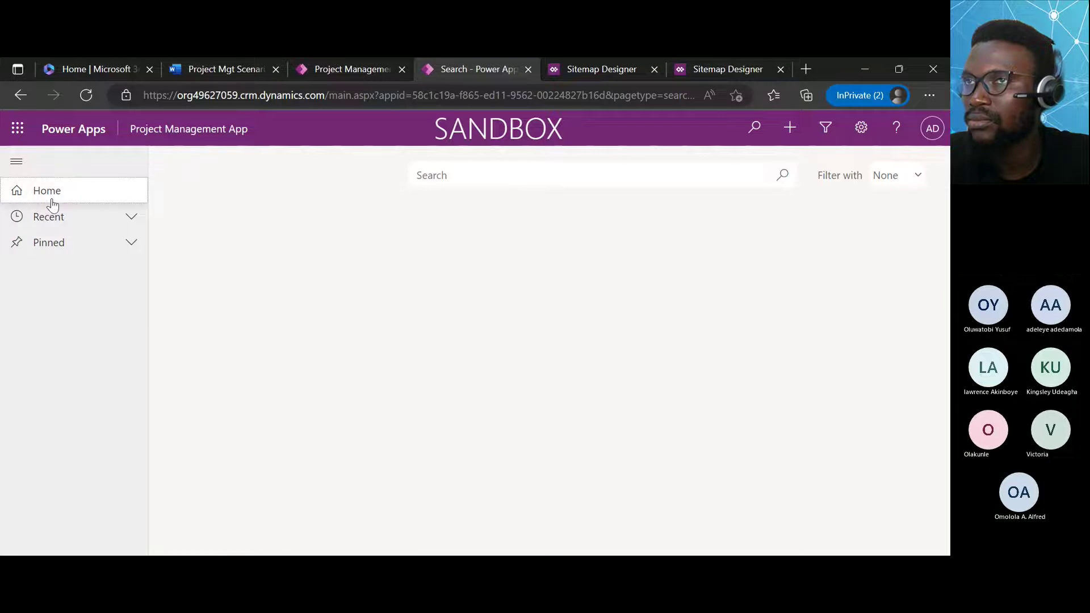
click(51, 212)
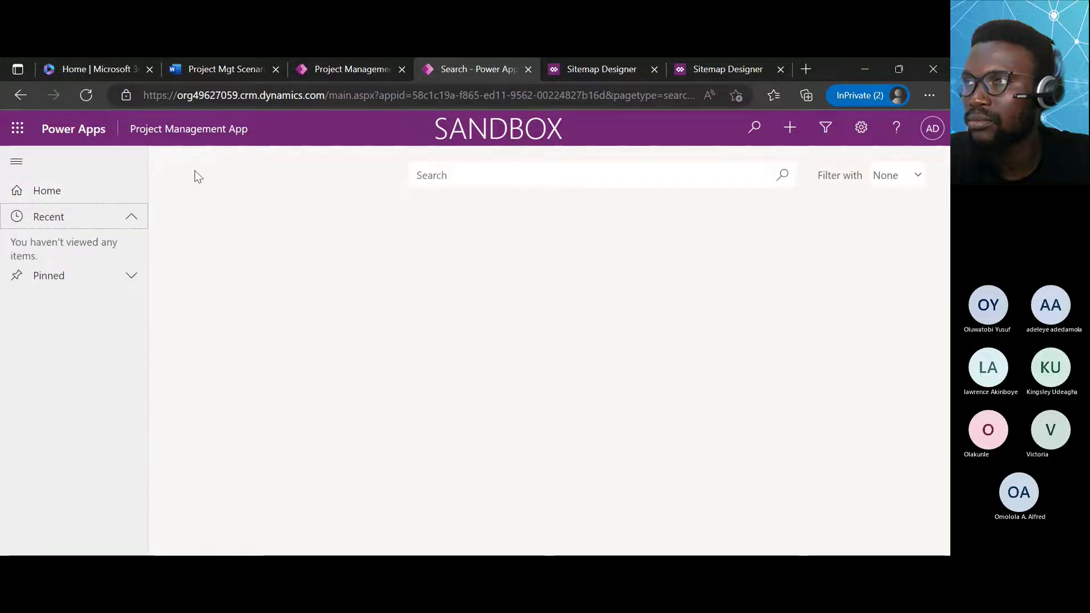
Compare the running app's navigation with the page preview in the app designer.
click(330, 69)
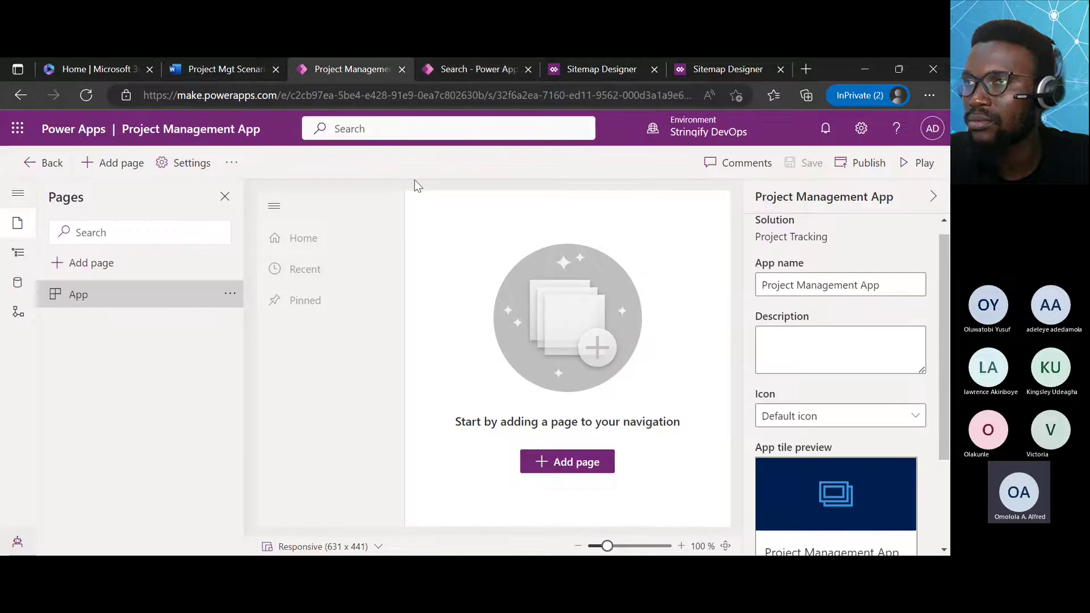
click(485, 69)
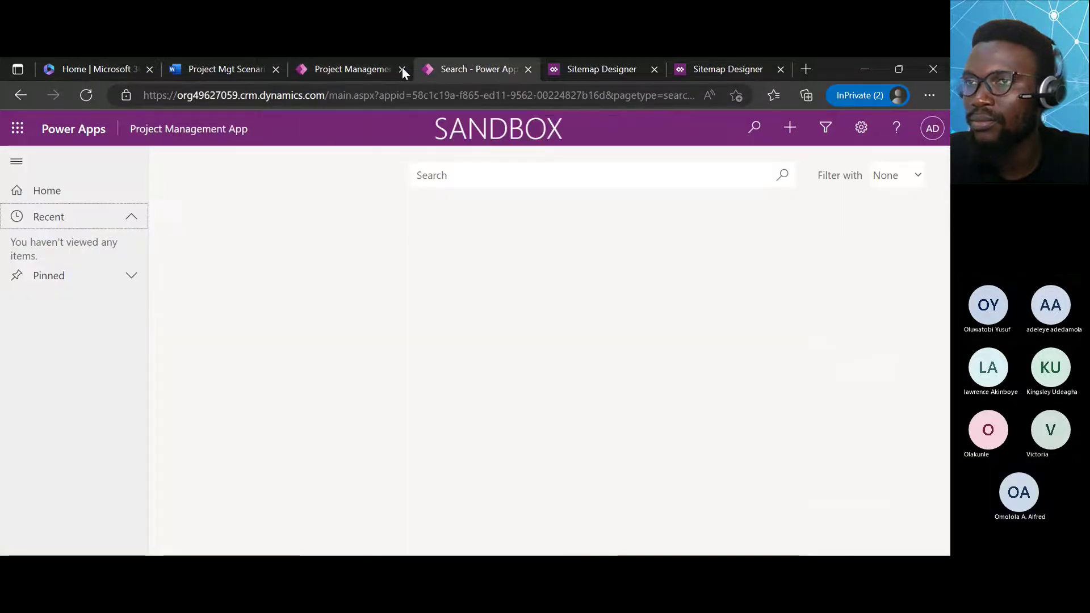
click(379, 67)
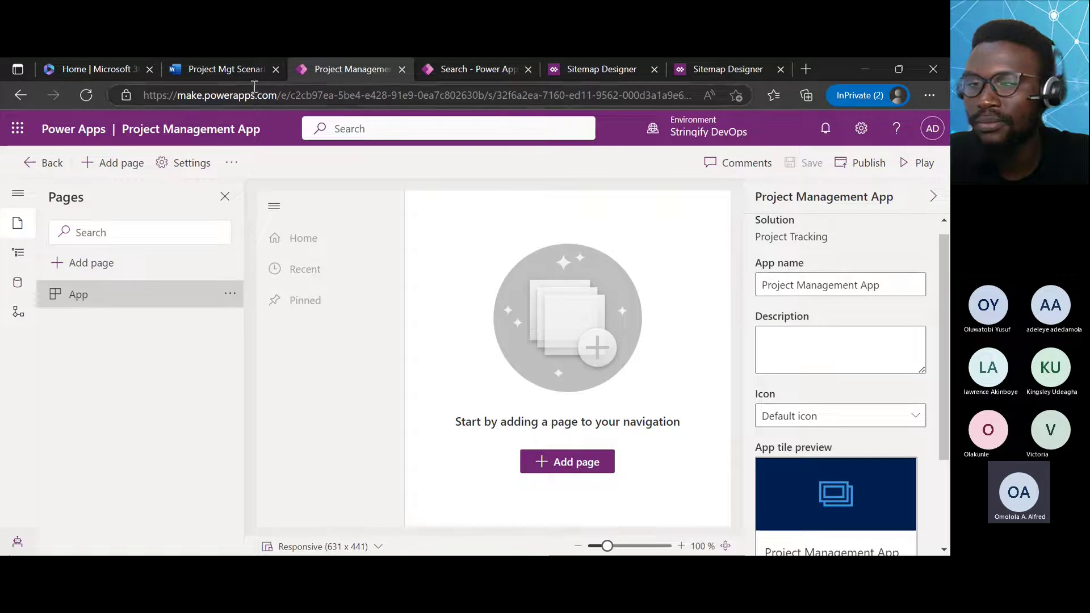
Return to the Project Tracking solution and open the Project Management App site map in the Sitemap Designer.
click(35, 157)
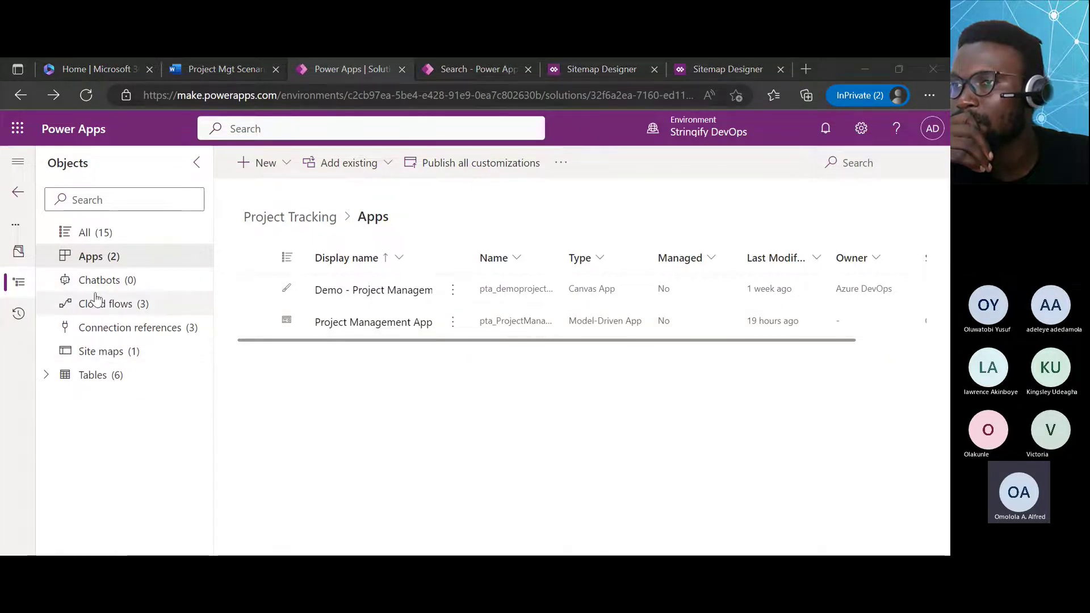
click(98, 356)
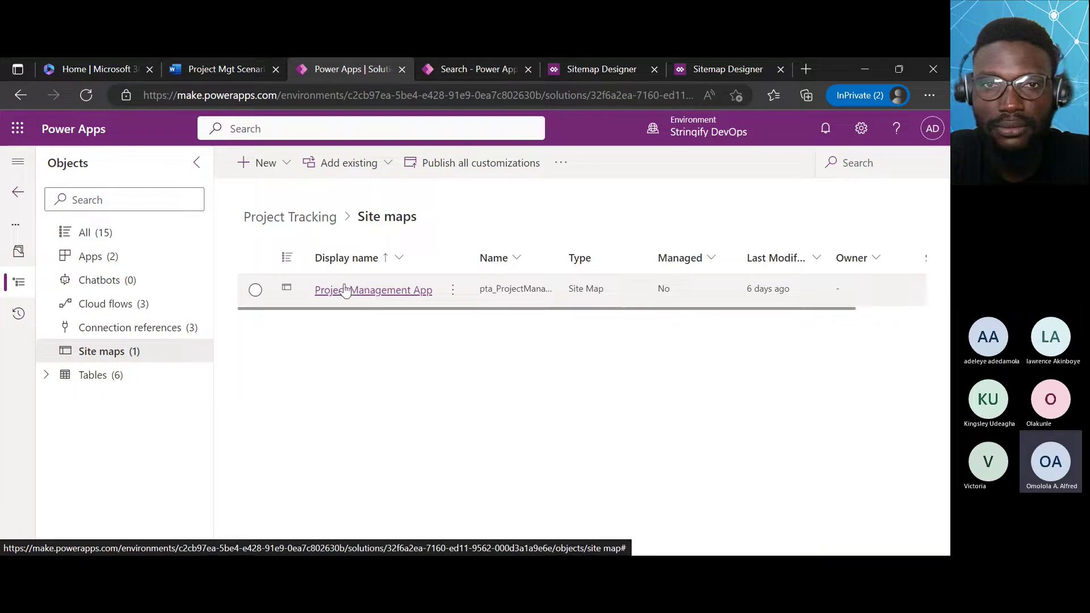
click(364, 292)
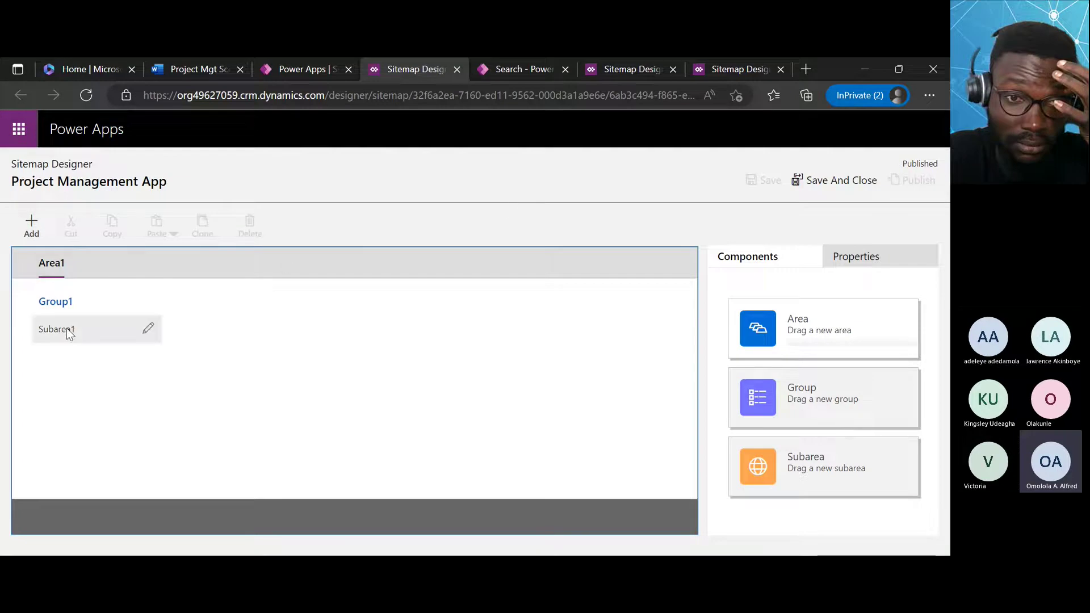
click(528, 70)
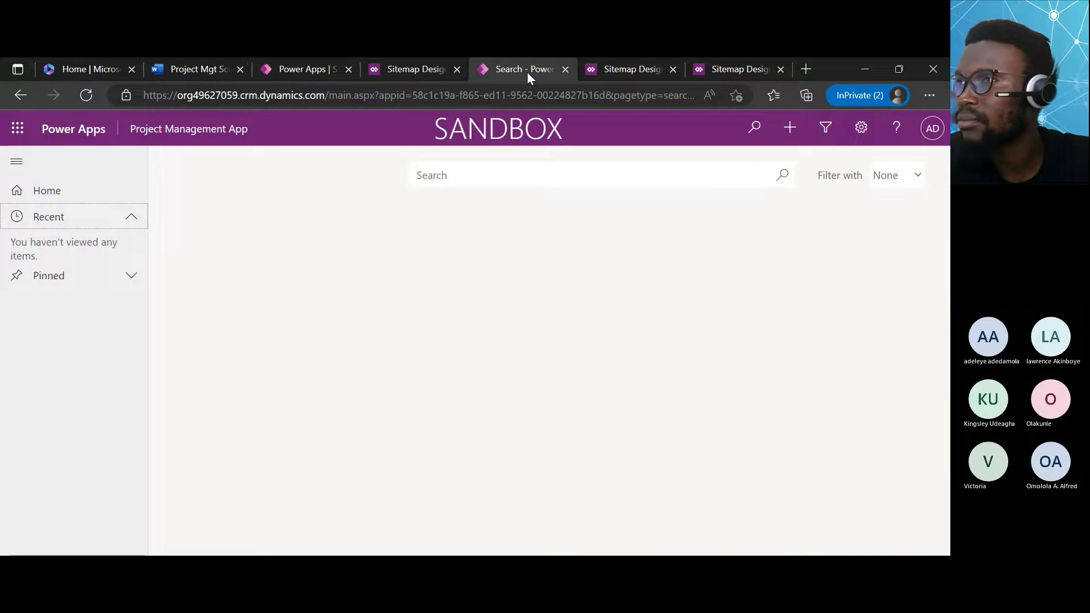
click(417, 69)
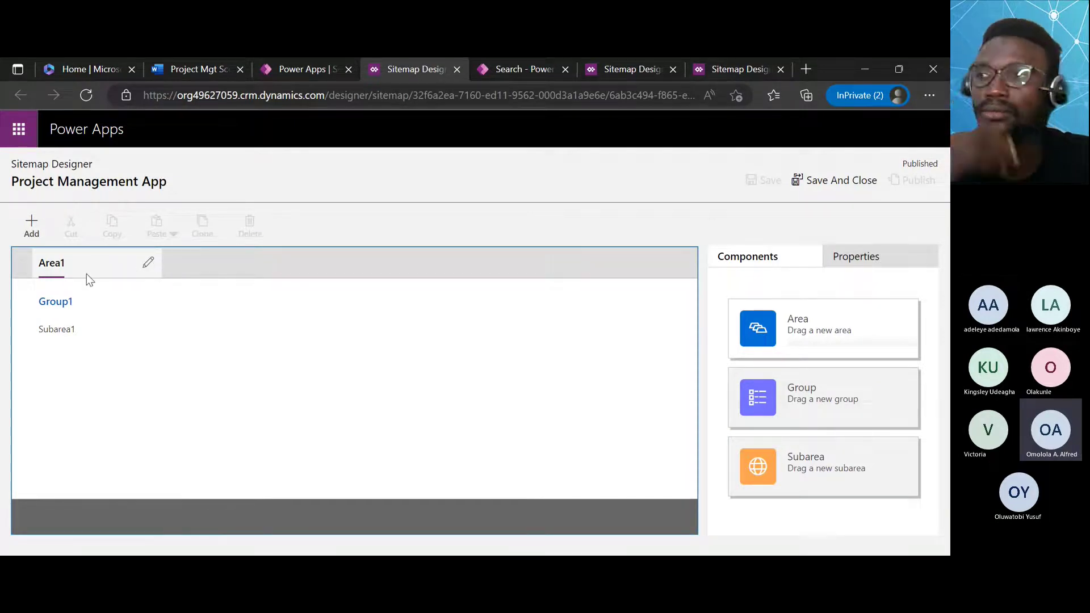
Rename the site map area Area1 as Project MGMT.
click(150, 262)
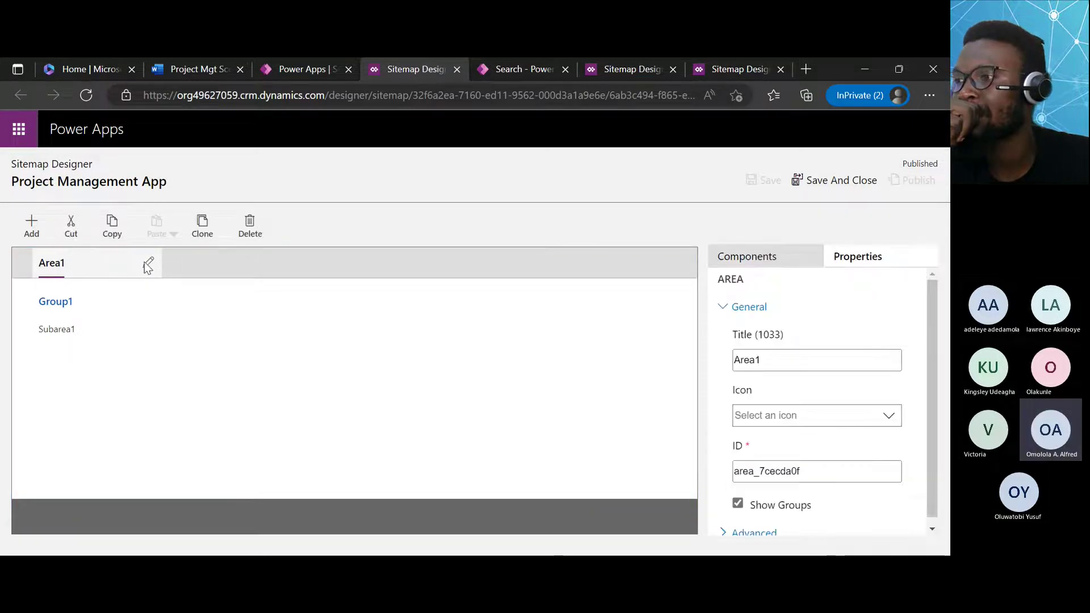
click(147, 263)
click(775, 356)
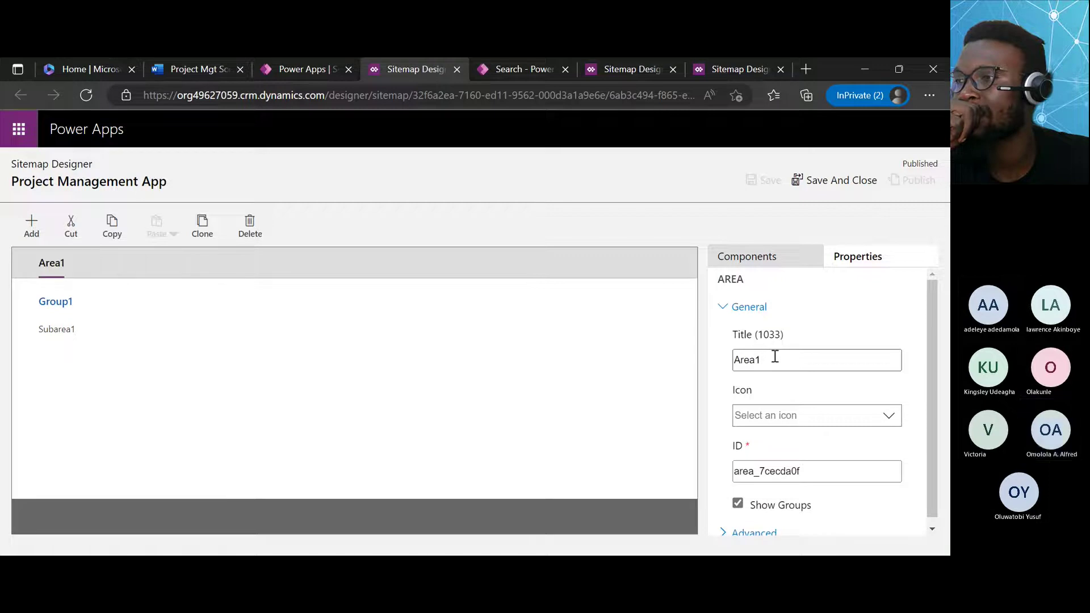
click(775, 357)
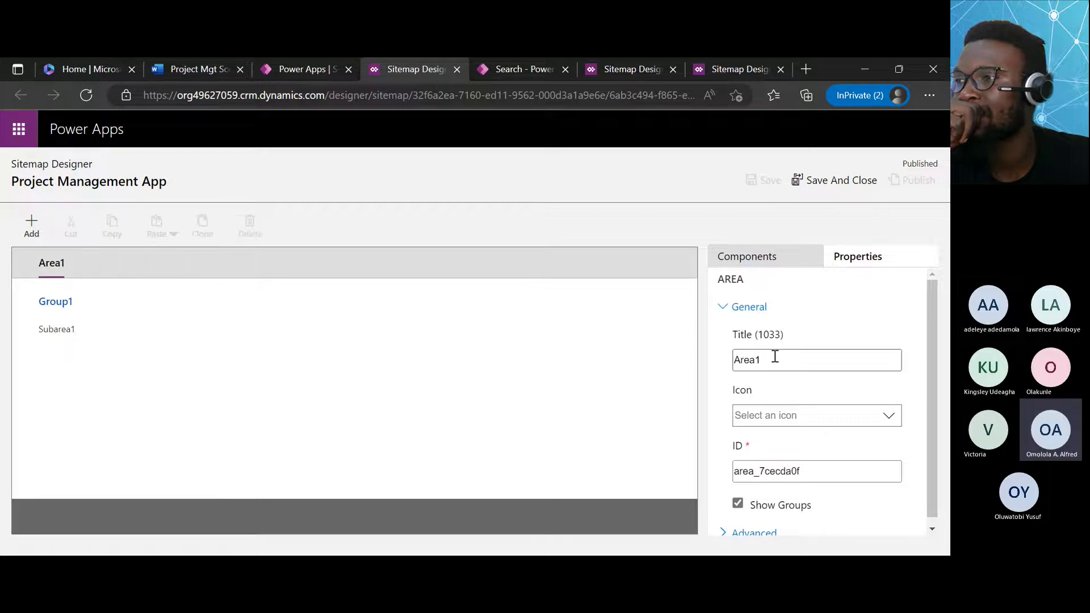
key(BackSpace)
key(BackSpace)
key(BackSpace)
key(BackSpace)
key(BackSpace)
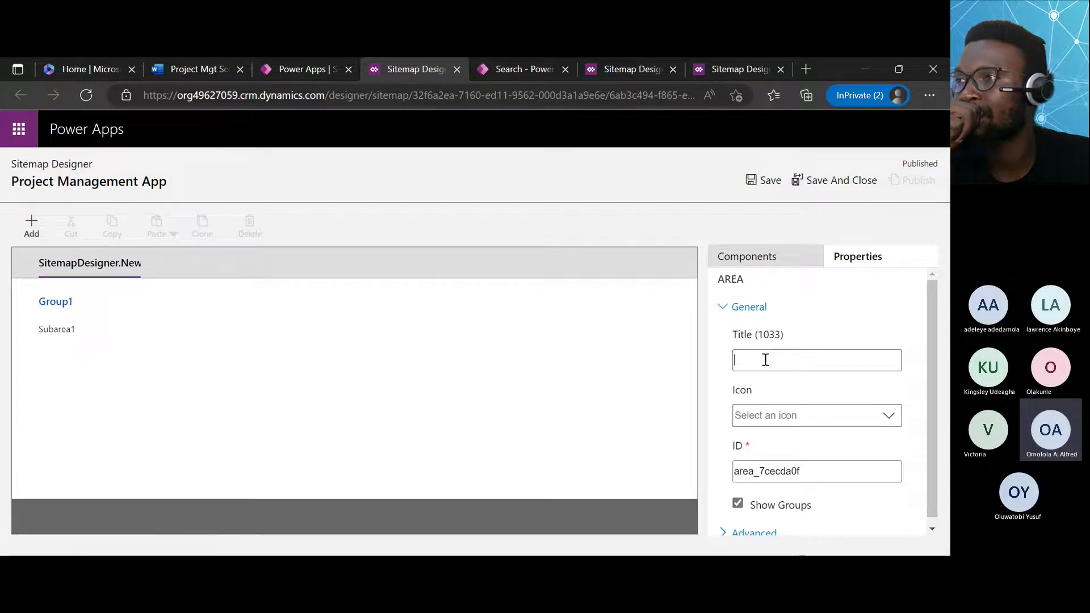
text(Project)
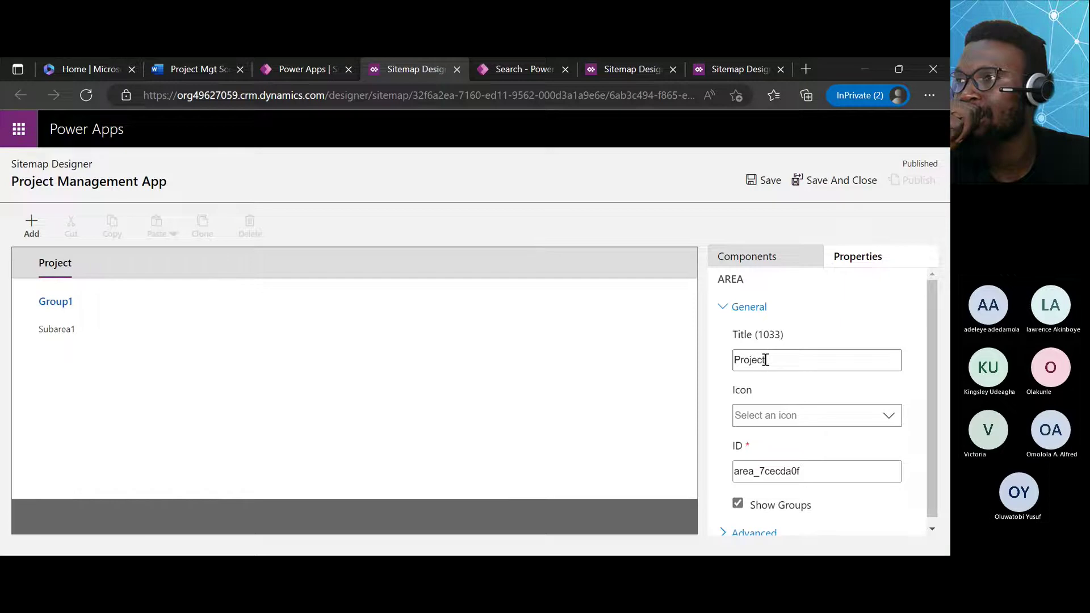
text( MGMT)
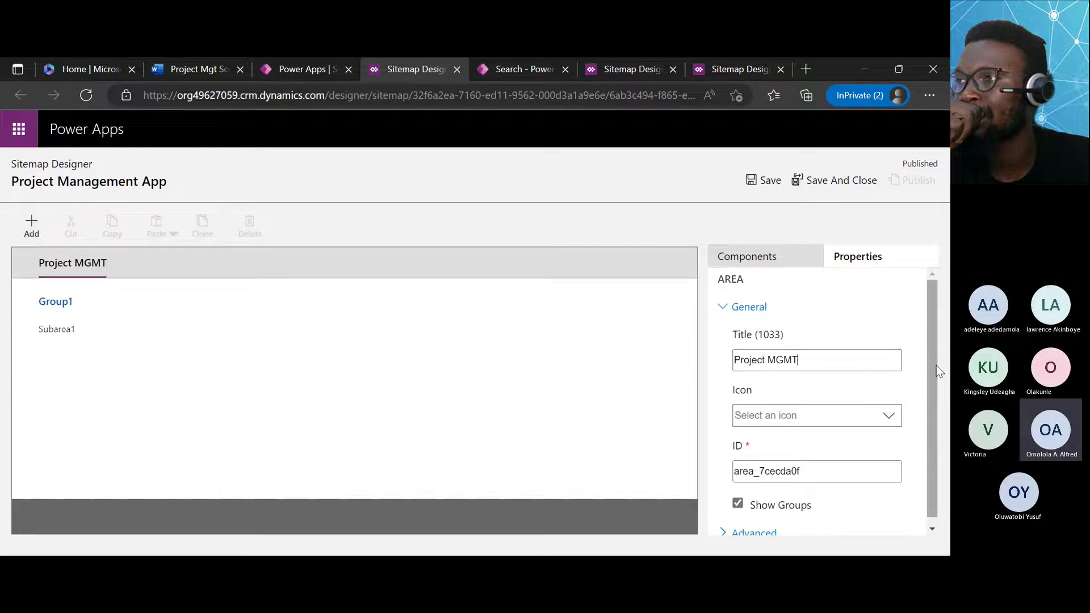
mouse_move(936, 365)
mouse_down()
mouse_move(929, 476)
mouse_move(932, 318)
mouse_up()
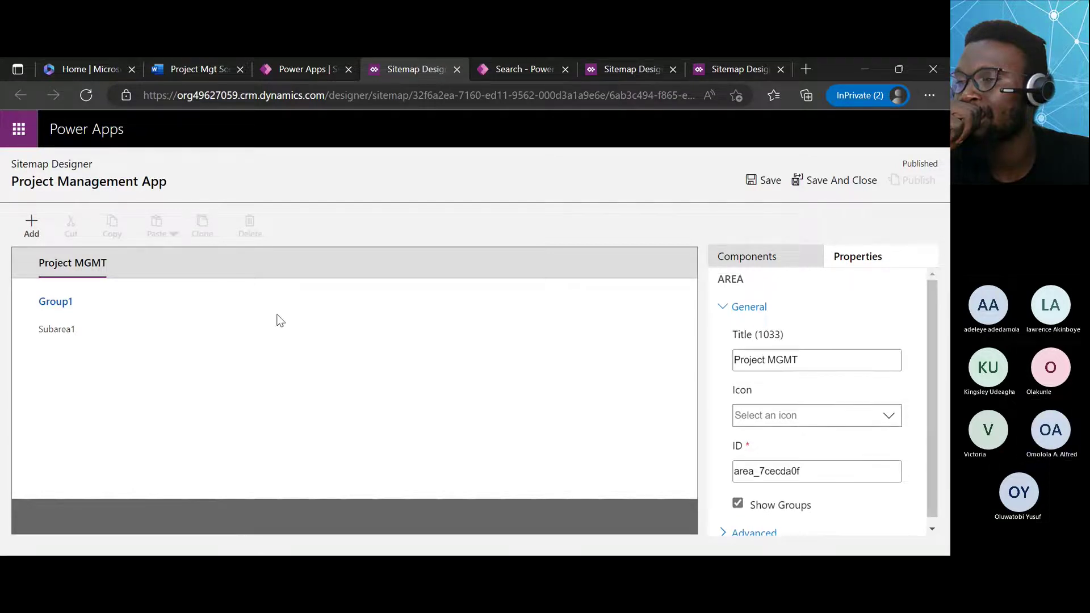
click(76, 265)
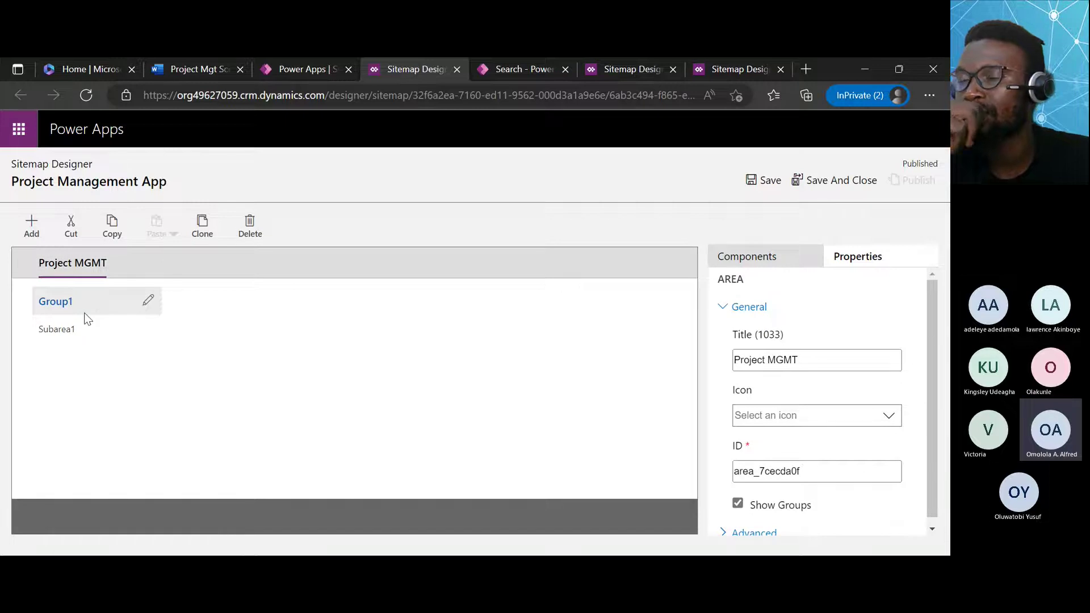
Rename Group1 under the Project MGMT area as Project.
click(149, 301)
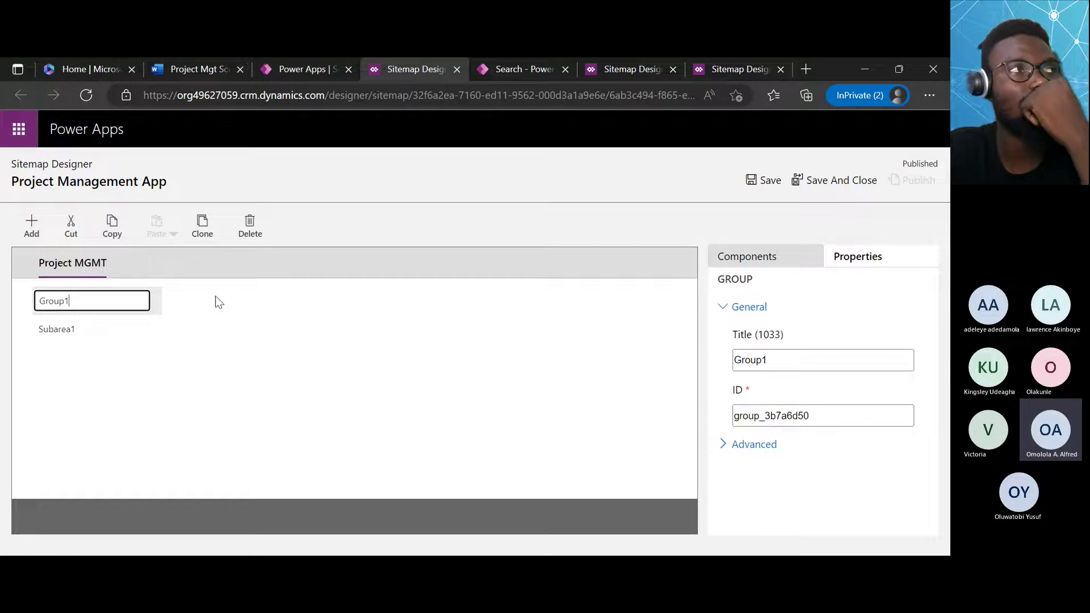
key(BackSpace)
key(BackSpace)
key(BackSpace)
key(BackSpace)
key(BackSpace)
key(BackSpace)
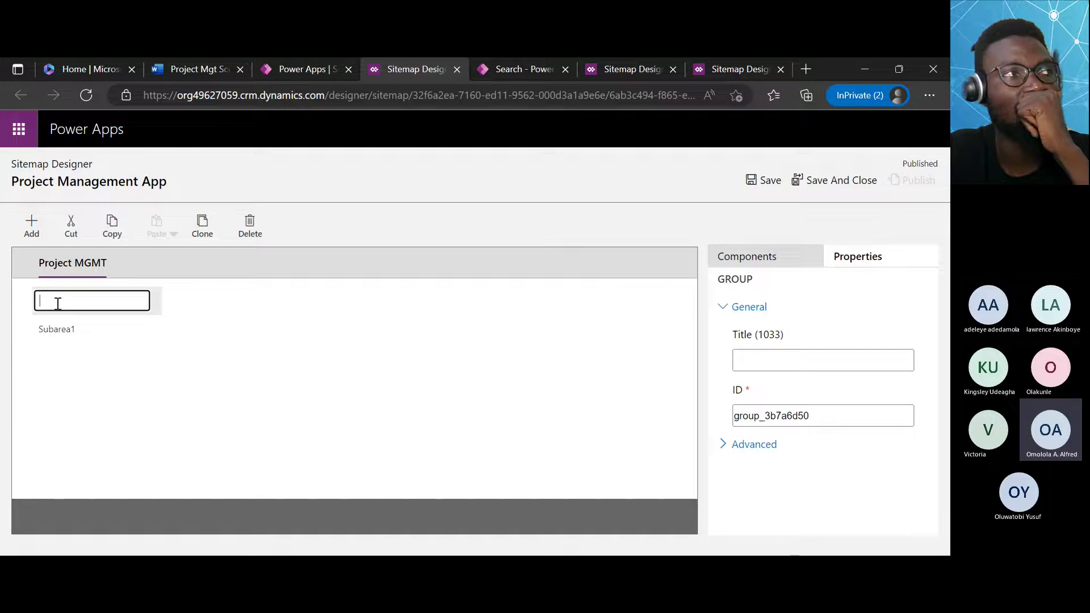
text(Pro)
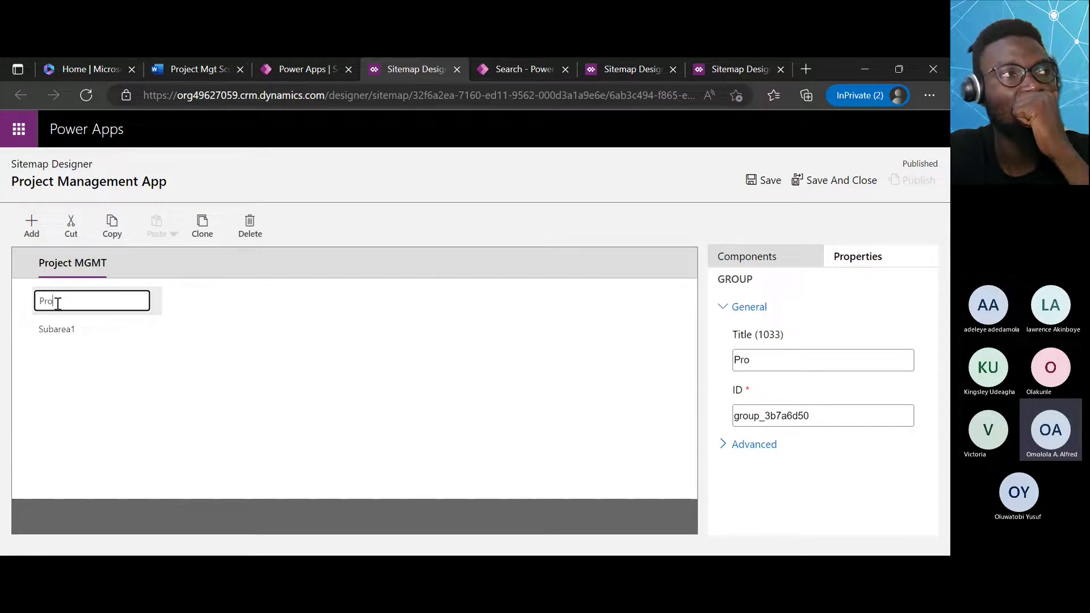
text(ject)
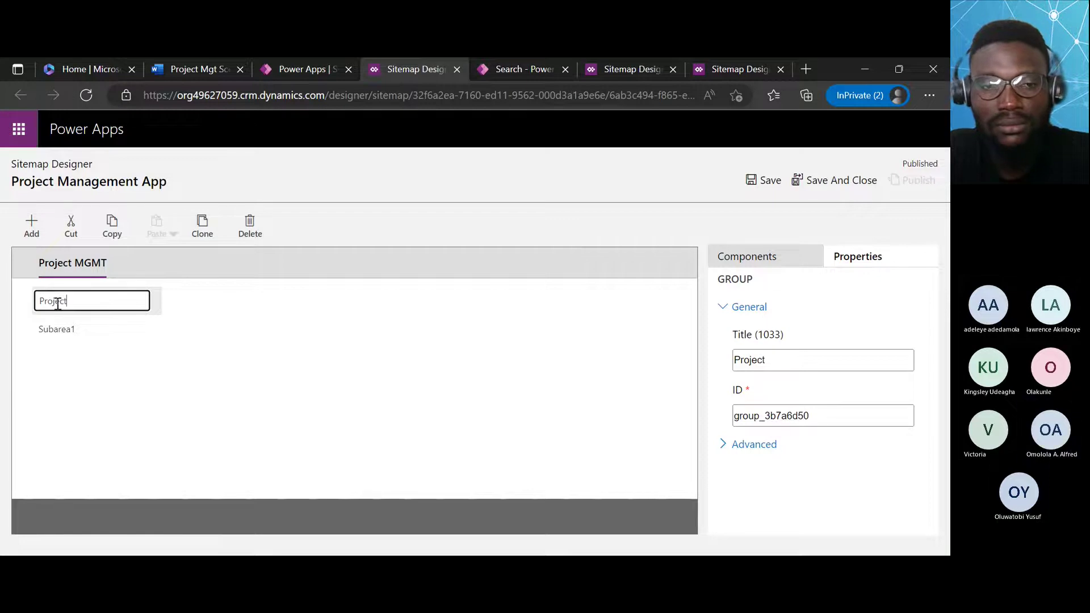
click(99, 333)
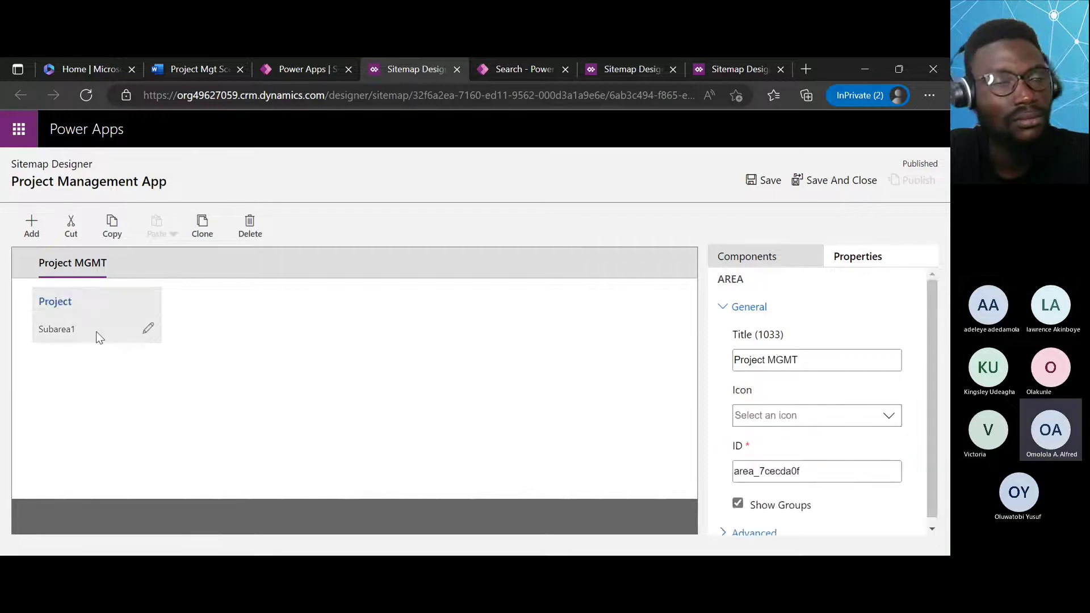
Set the entity of Subarea1 under the Project group to Project.
click(148, 330)
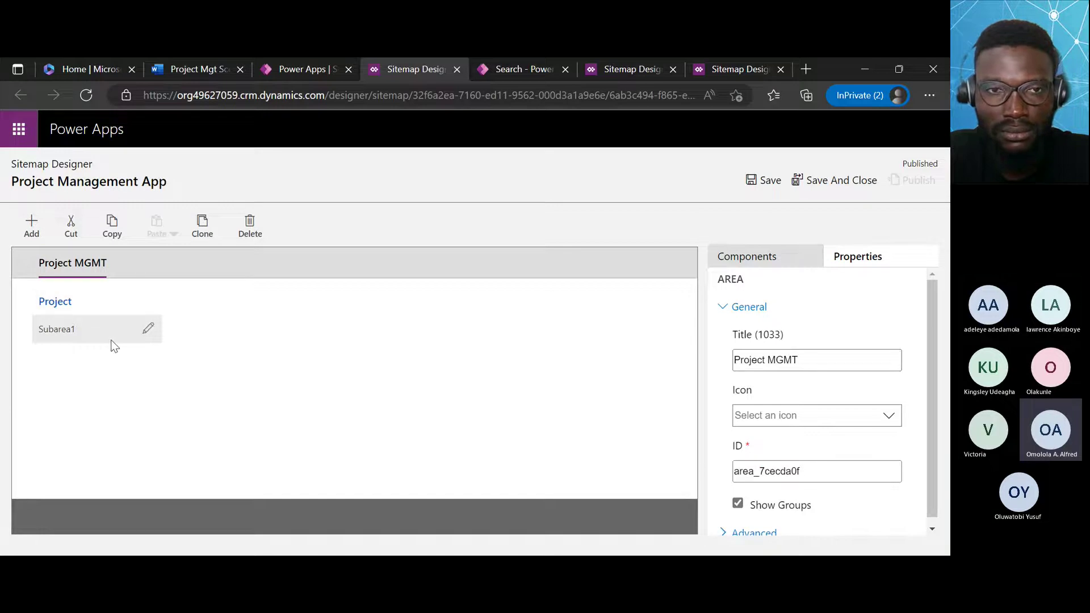
click(83, 339)
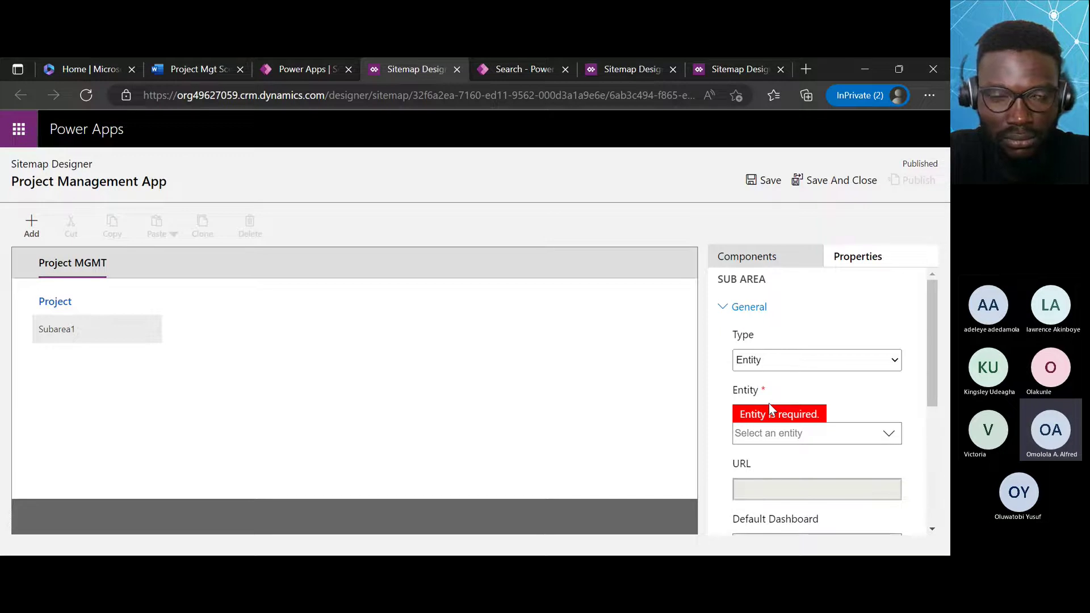
click(892, 436)
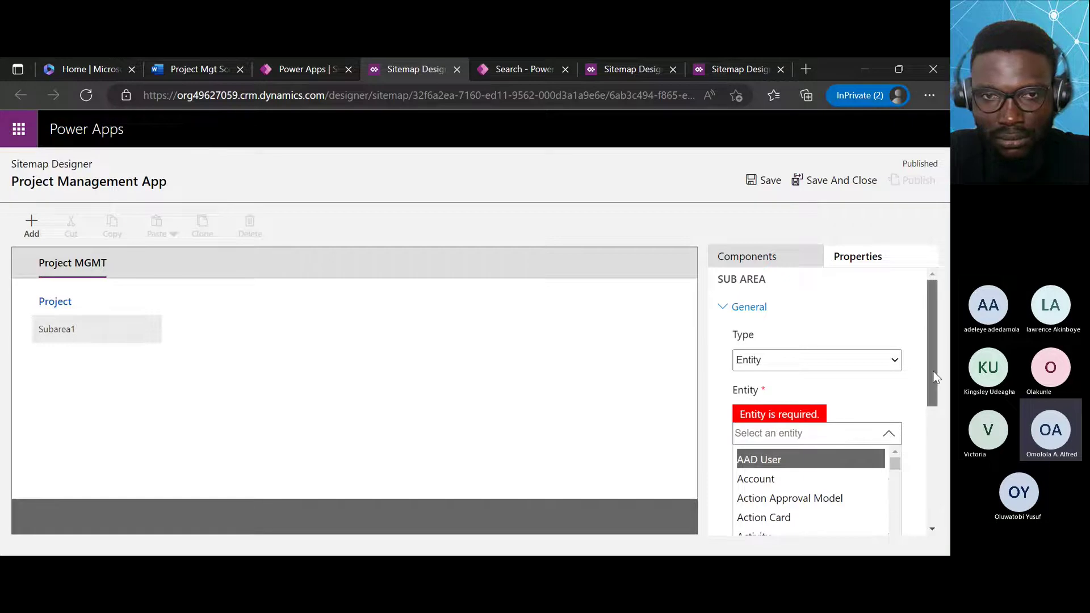
scroll(933, 398, down, 1)
scroll(931, 424, down, 2)
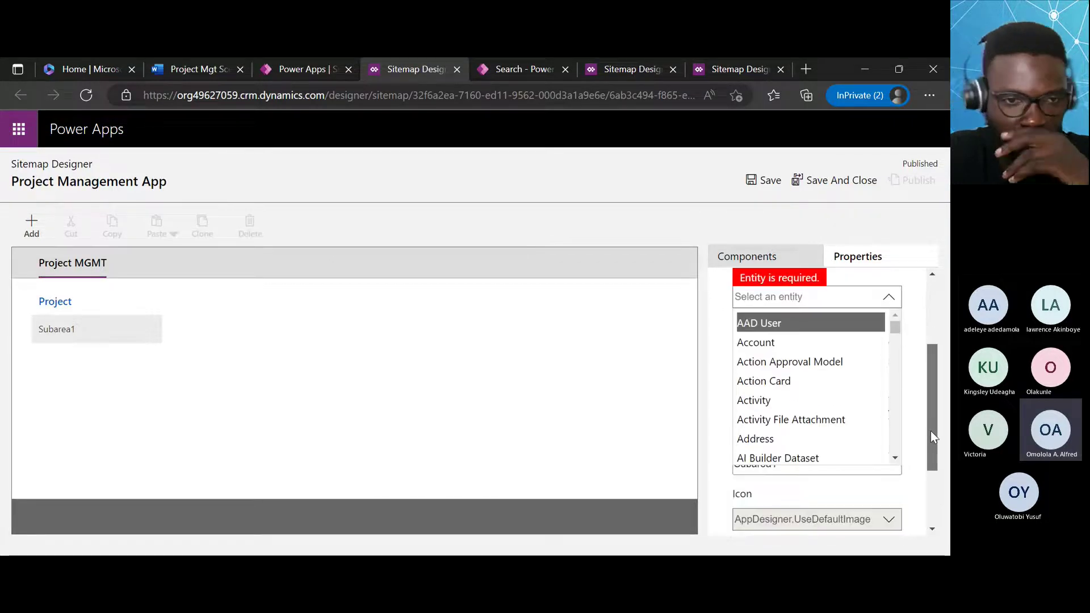
scroll(931, 431, up, 1)
drag(895, 386, 884, 464)
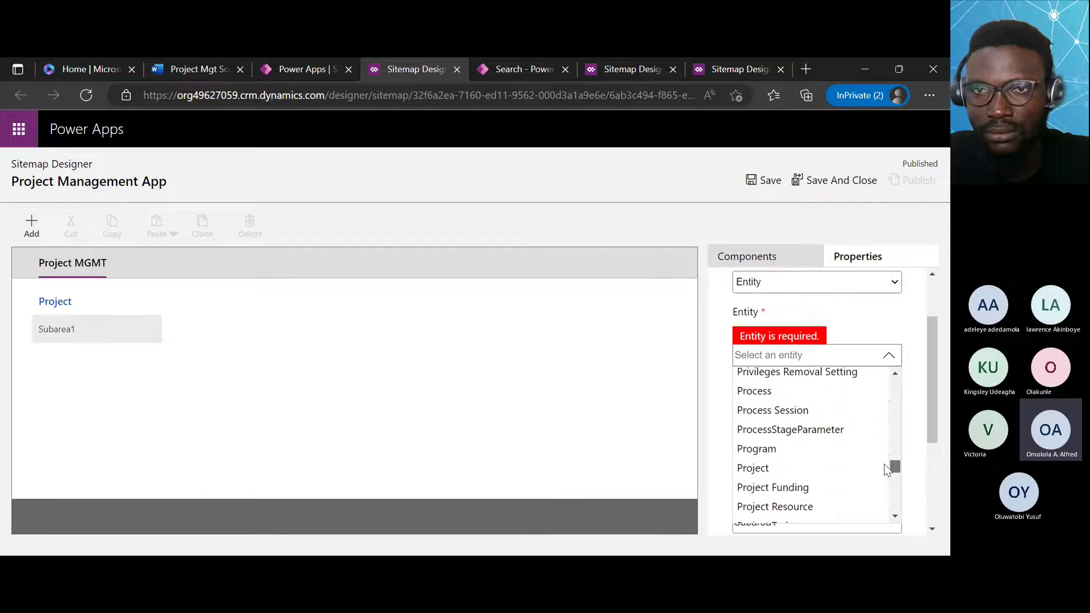
click(754, 468)
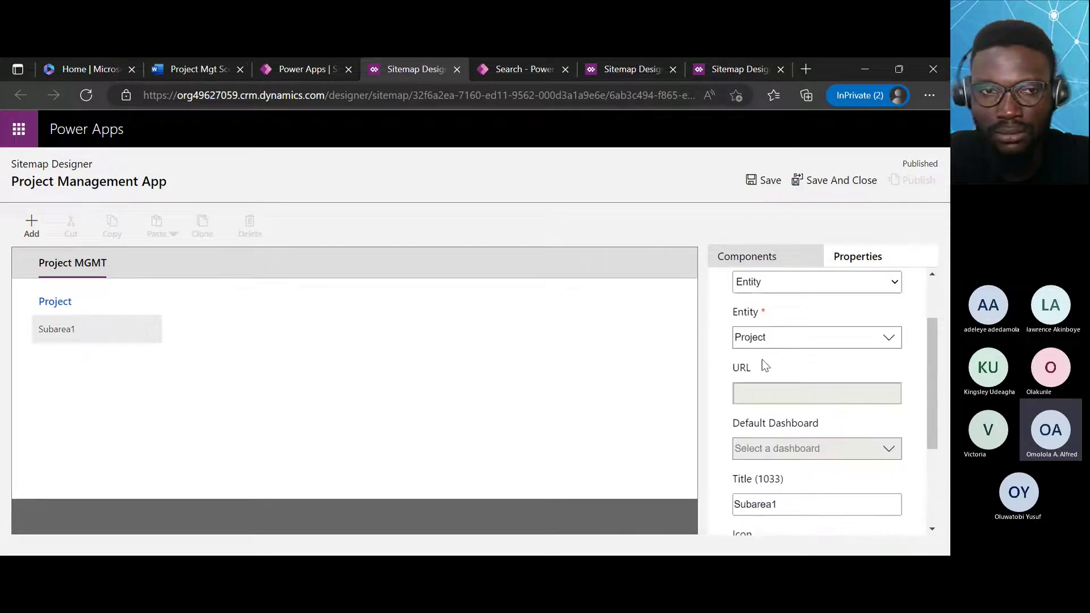
Clear the custom title of Subarea1 so that it takes the entity's default name.
triple_click(919, 358)
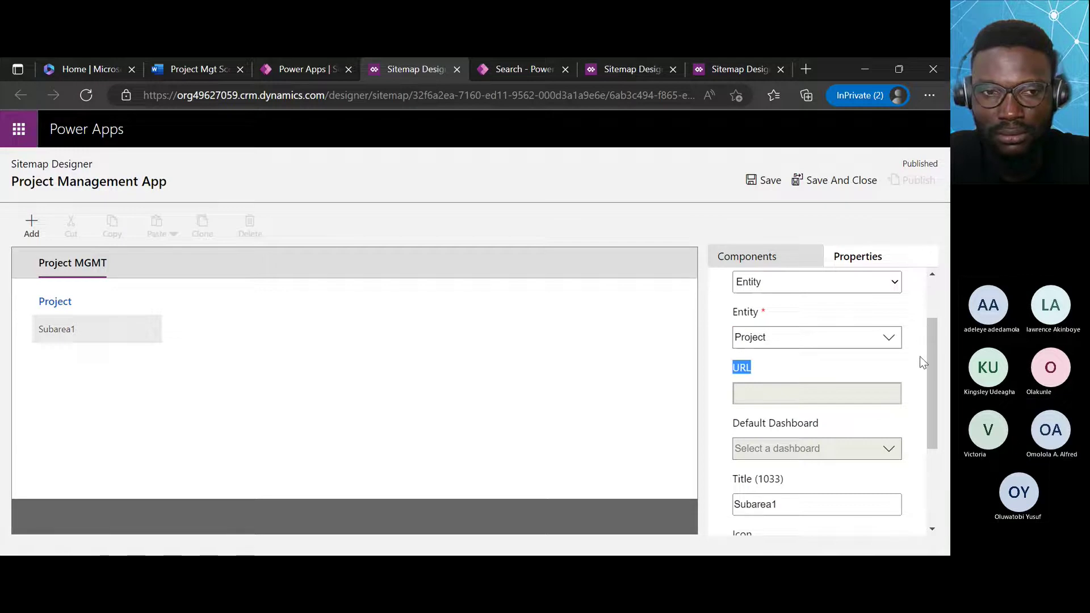
drag(934, 374, 926, 428)
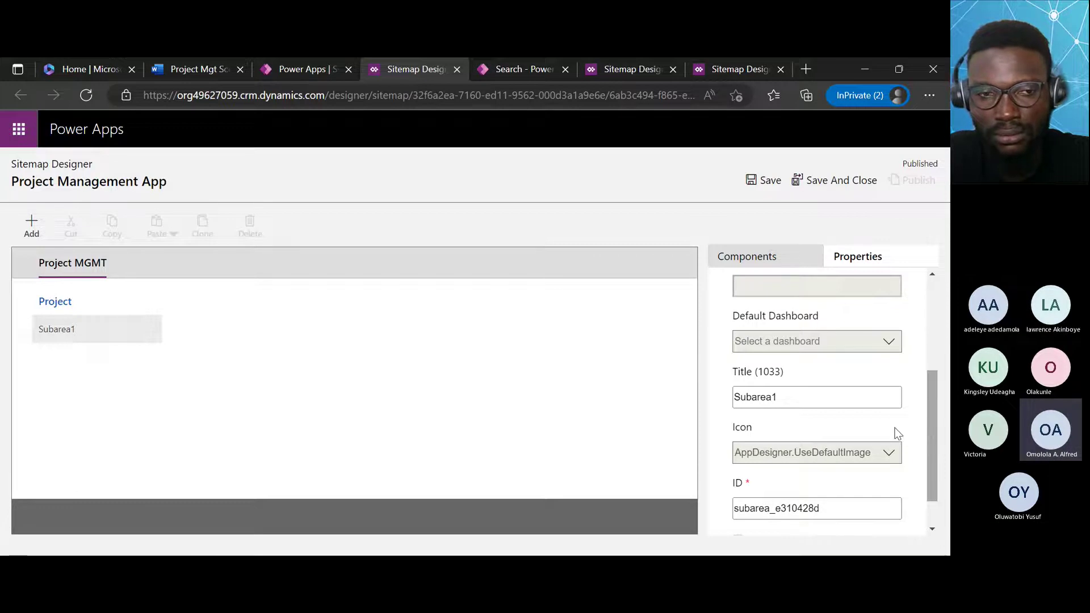
click(786, 397)
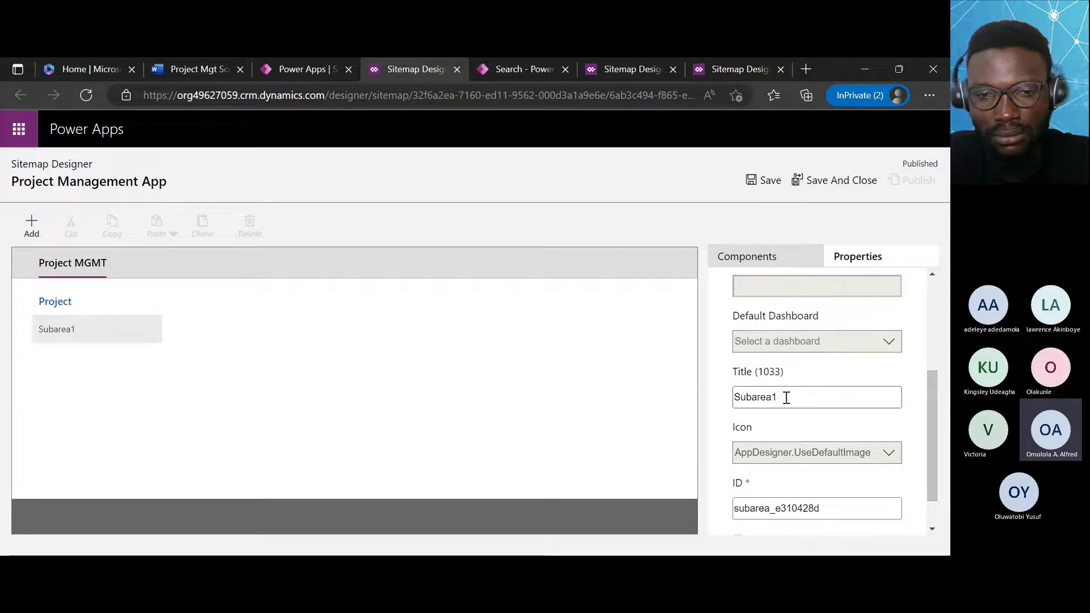
key(BackSpace)
key(BackSpace)
key(BackSpace)
key(BackSpace)
key(BackSpace)
key(BackSpace)
key(BackSpace)
key(BackSpace)
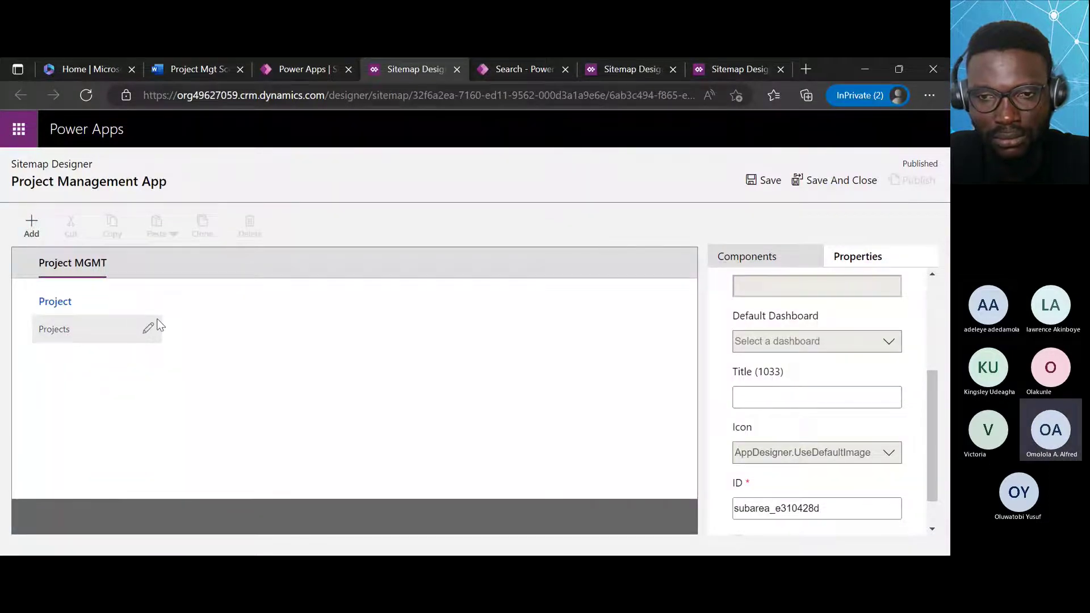
Save and publish the Project Management App site map.
drag(937, 425, 931, 219)
click(772, 187)
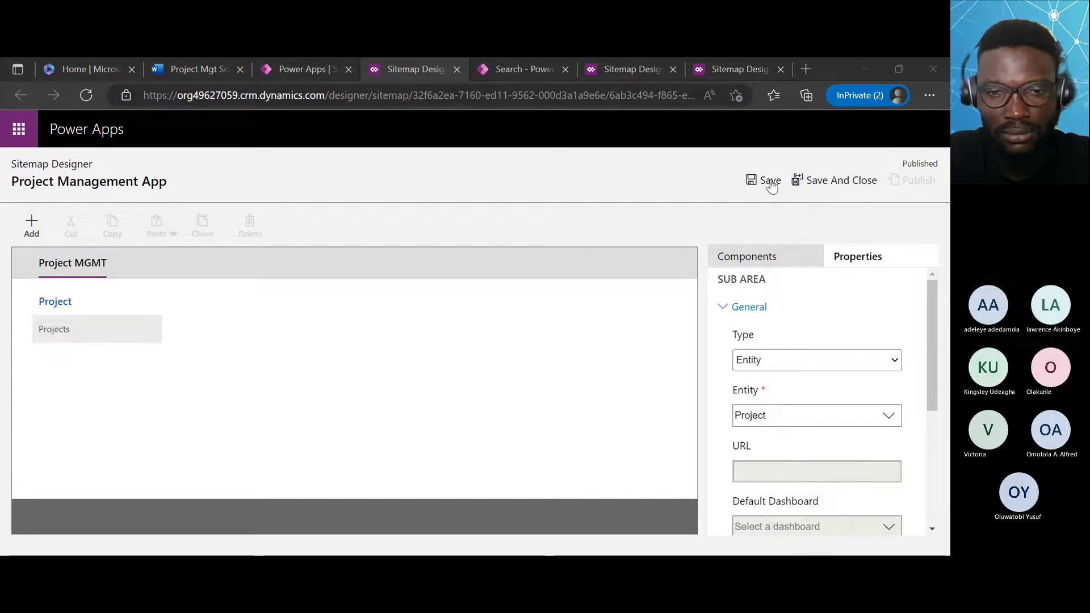
click(771, 188)
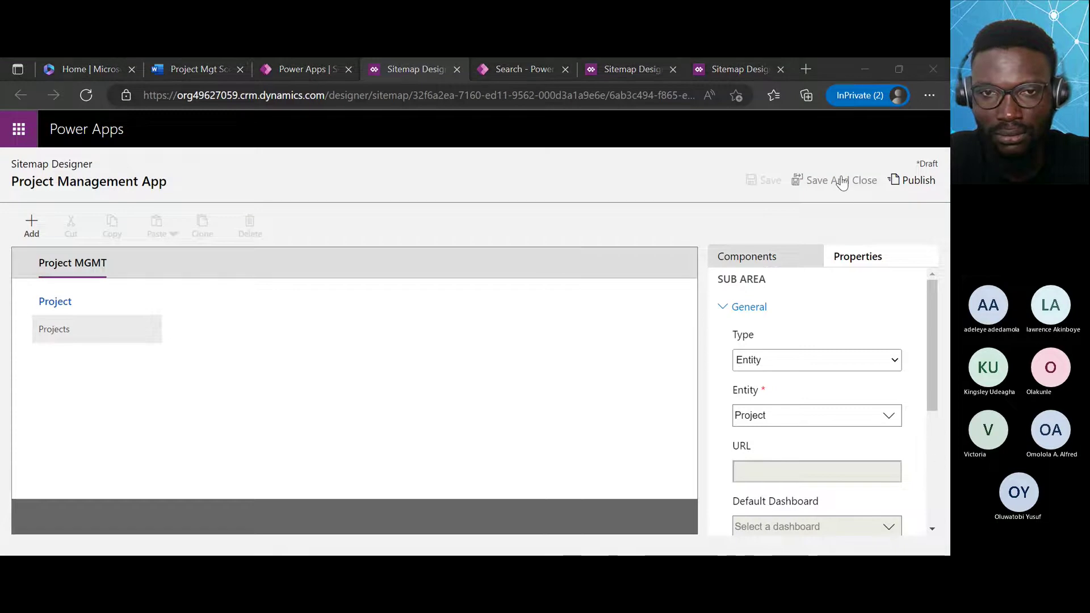
click(905, 179)
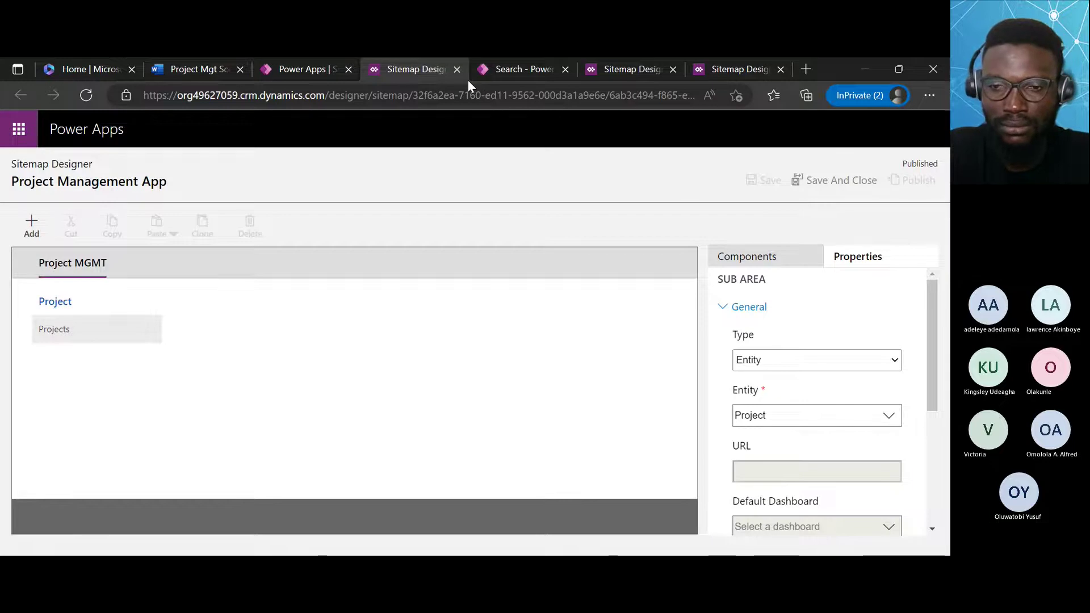
Reload the running Project Management App to check its navigation, and close it.
click(506, 74)
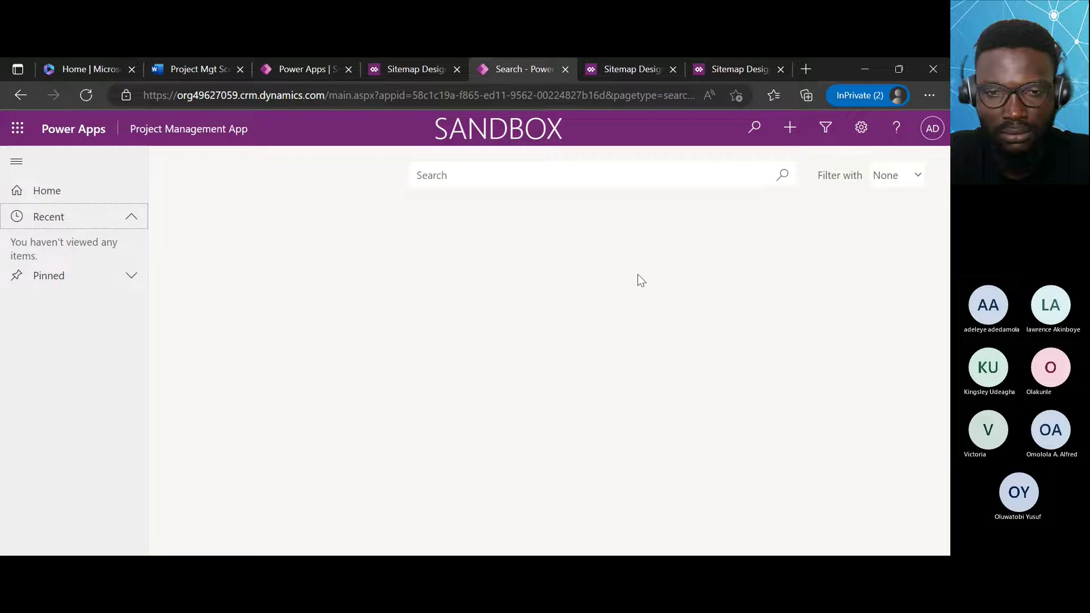
click(84, 94)
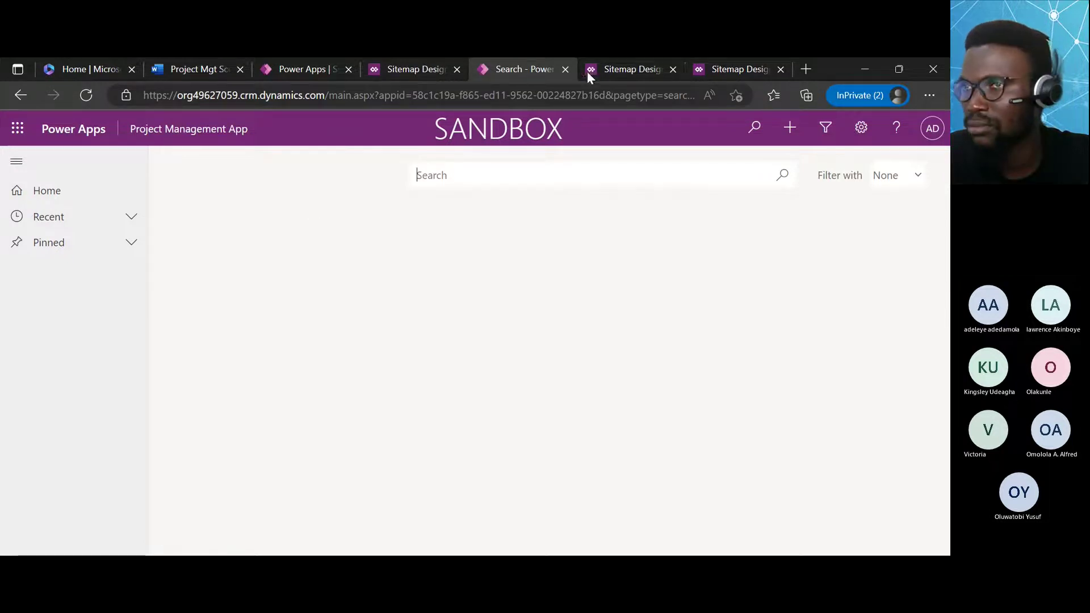
click(566, 69)
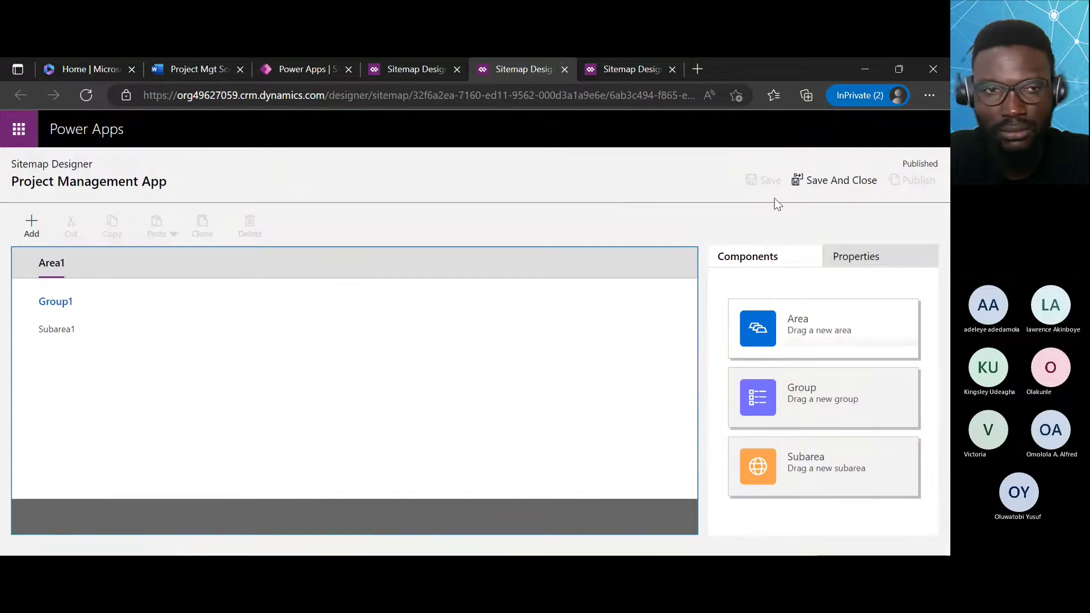
Try to save and close the outdated duplicate site map with Area1, and read and dismiss the error details.
click(714, 128)
drag(714, 128, 515, 181)
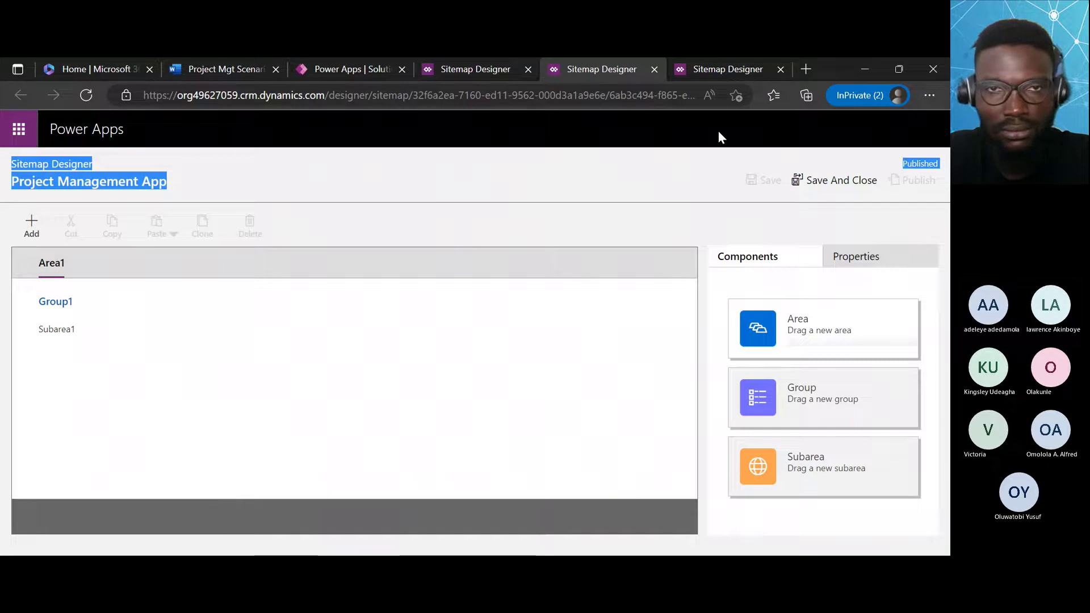
click(845, 183)
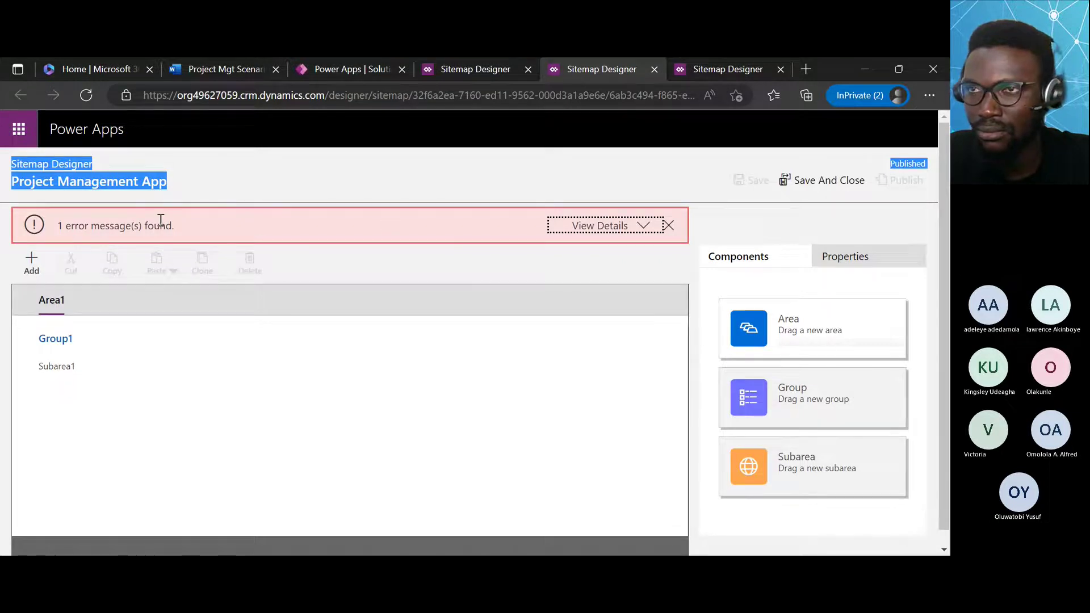
click(630, 227)
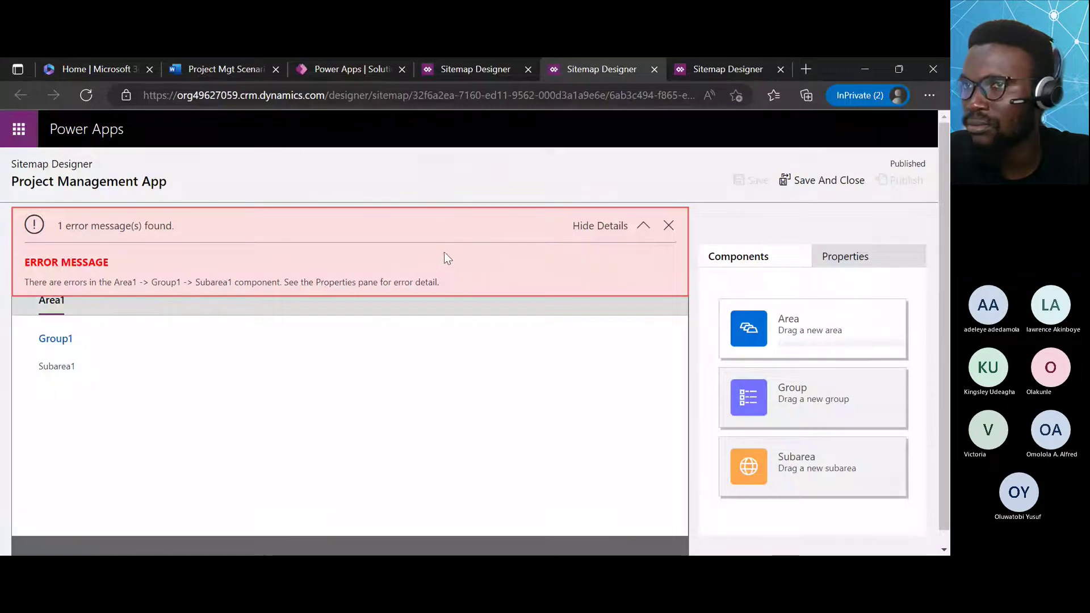
click(669, 228)
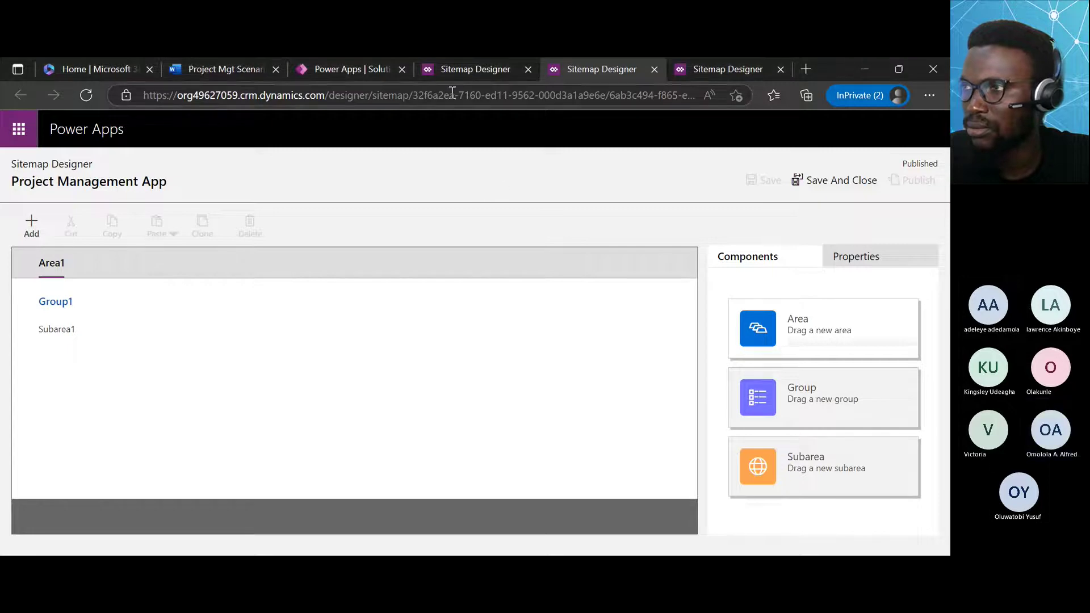
Compare the open Sitemap Designer pages and close the outdated Area1 duplicate and the trial site map.
click(469, 74)
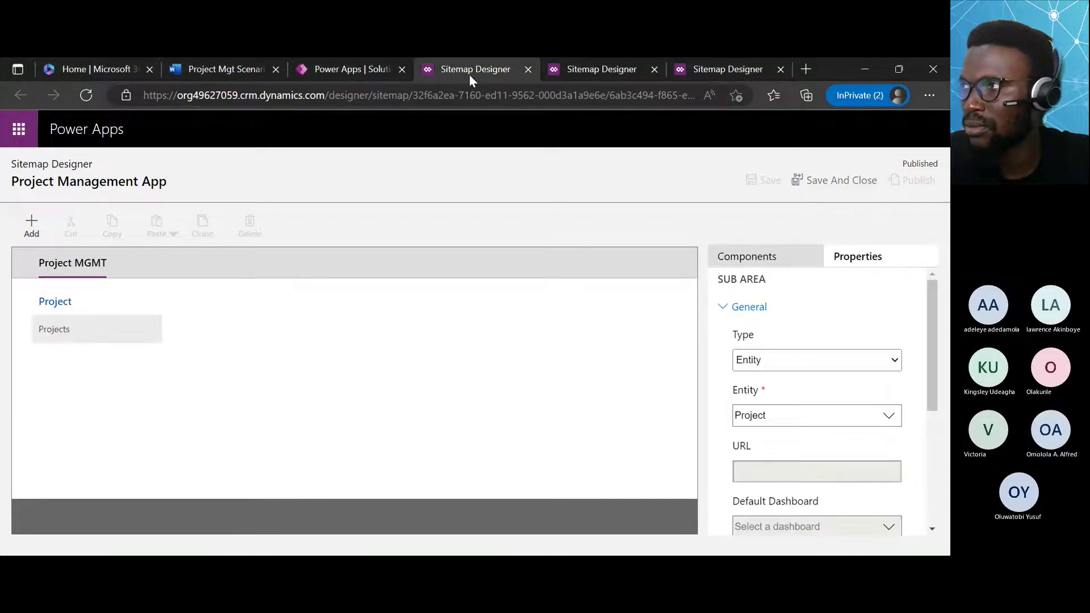
click(608, 65)
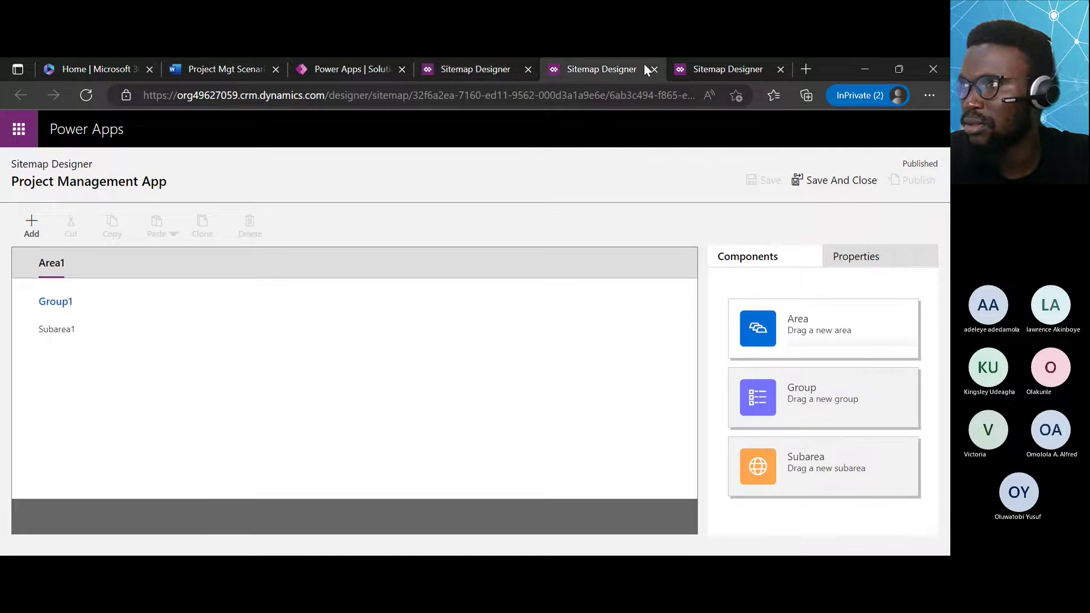
click(653, 69)
click(479, 73)
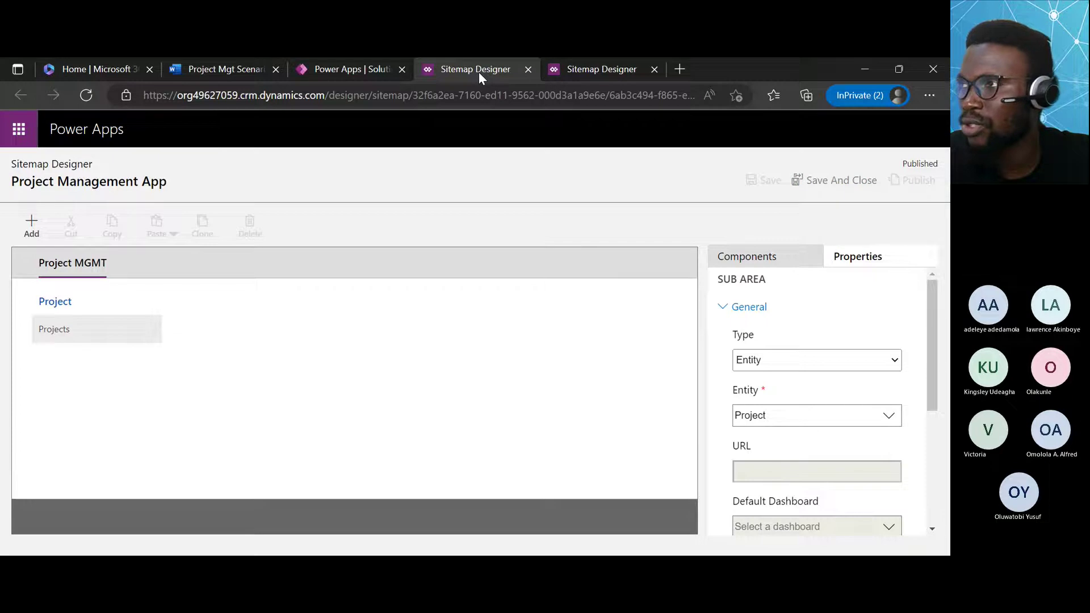
key(ctrl+Tab)
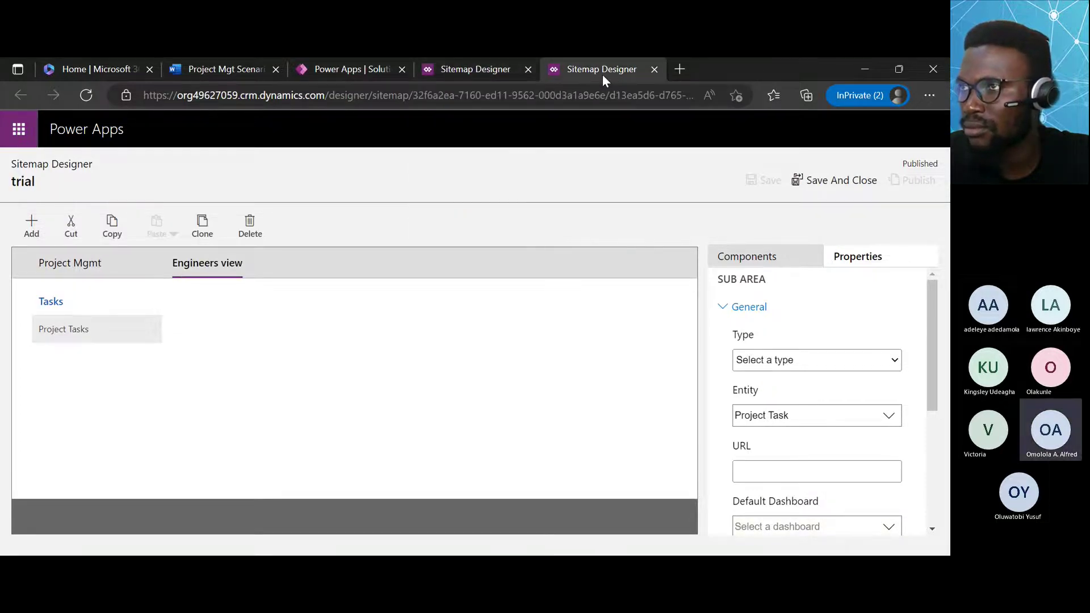
click(499, 72)
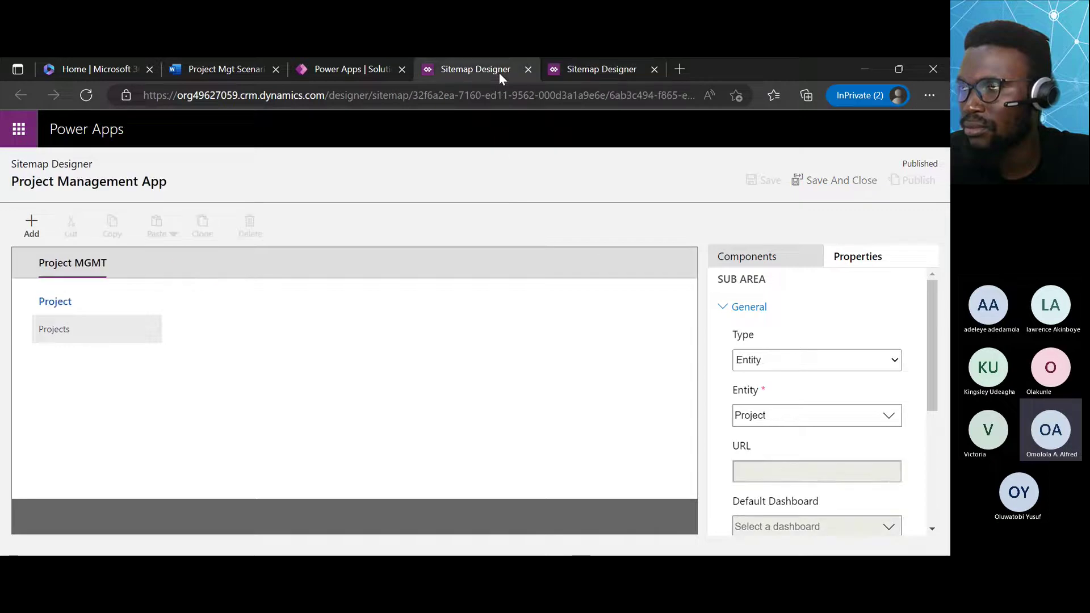
click(577, 68)
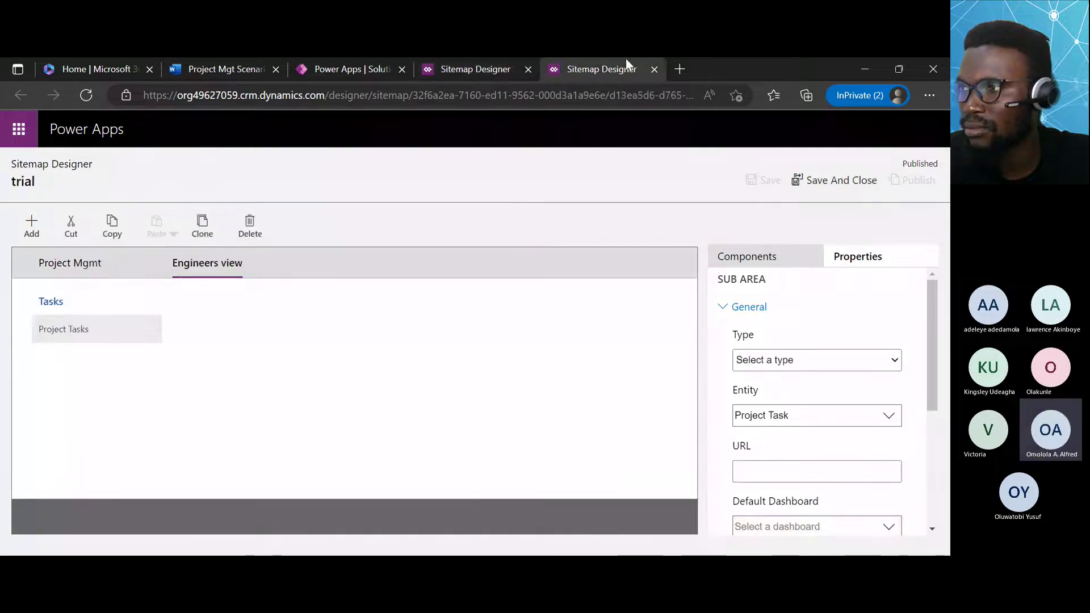
click(655, 69)
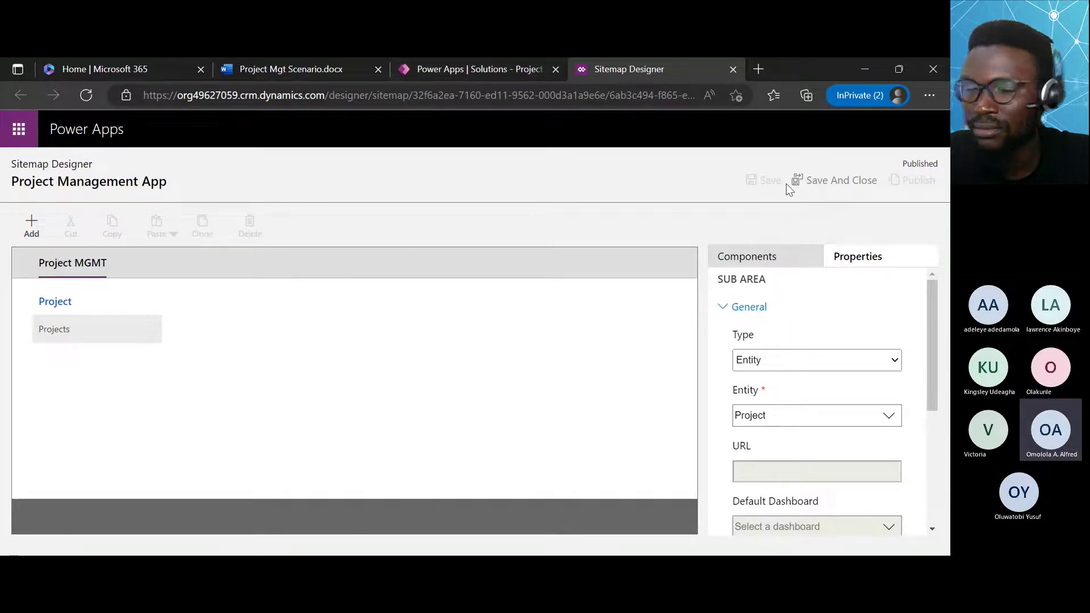
Save and close the site map, finish its editing session in the solution, and open the model-driven Project Management App for editing.
click(821, 181)
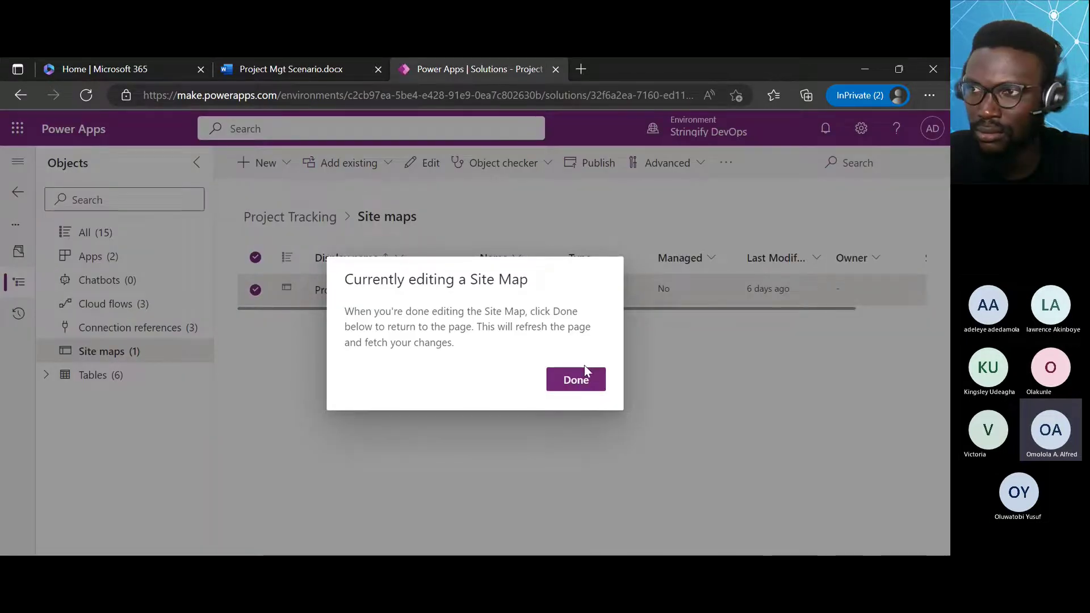
click(576, 380)
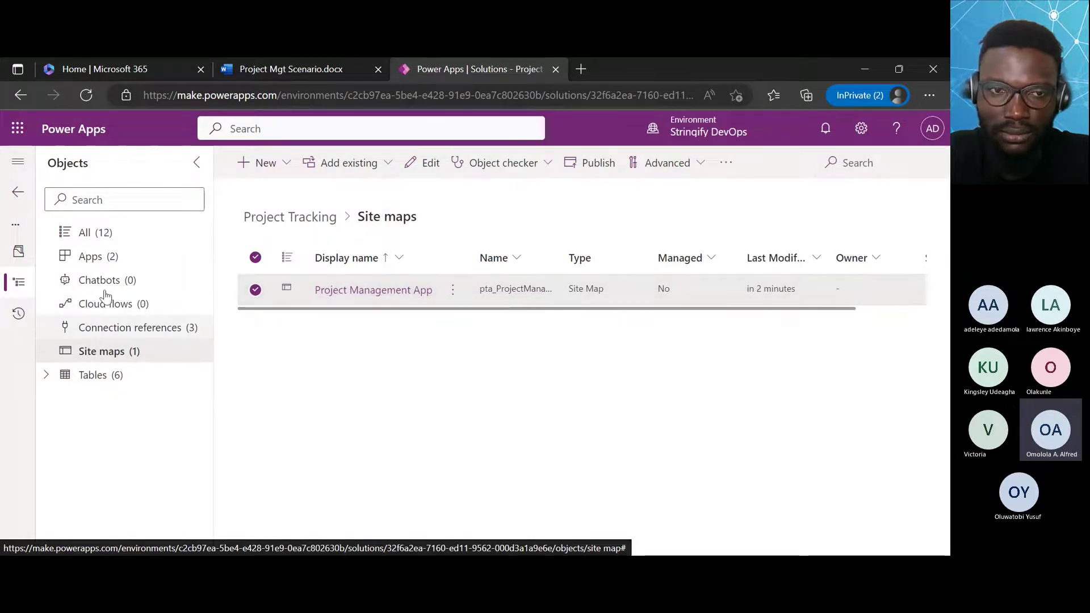
click(95, 263)
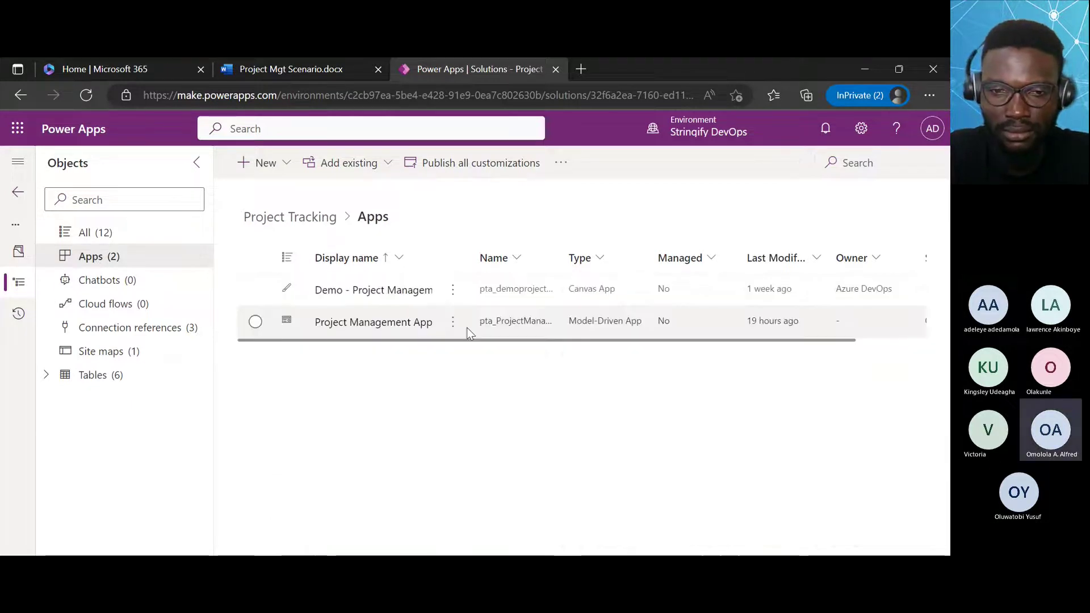
click(371, 326)
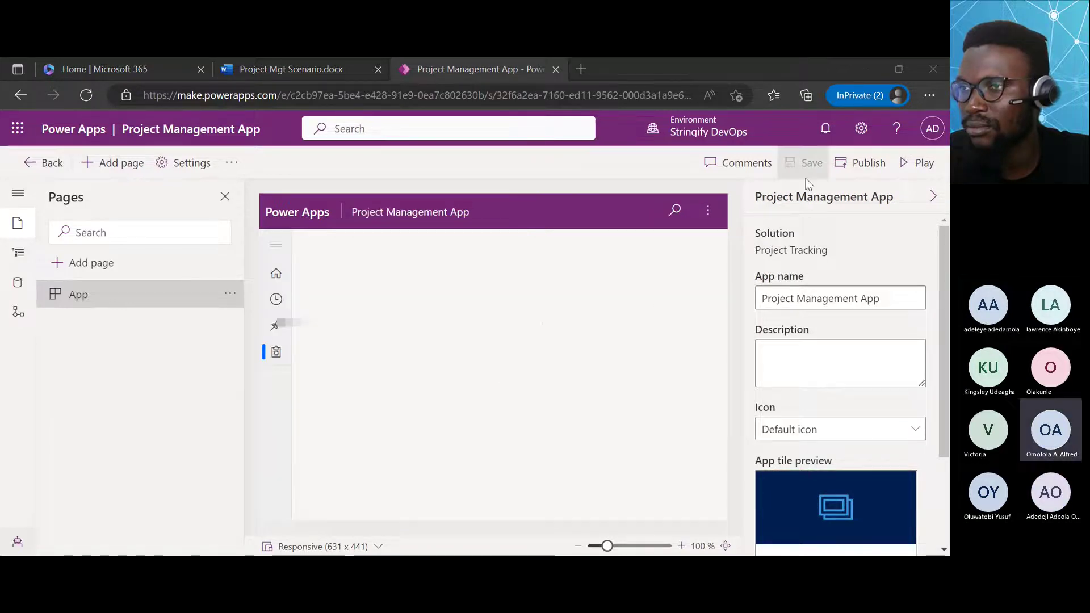
Publish the Project Management App, and run it with the Projects page open.
click(916, 166)
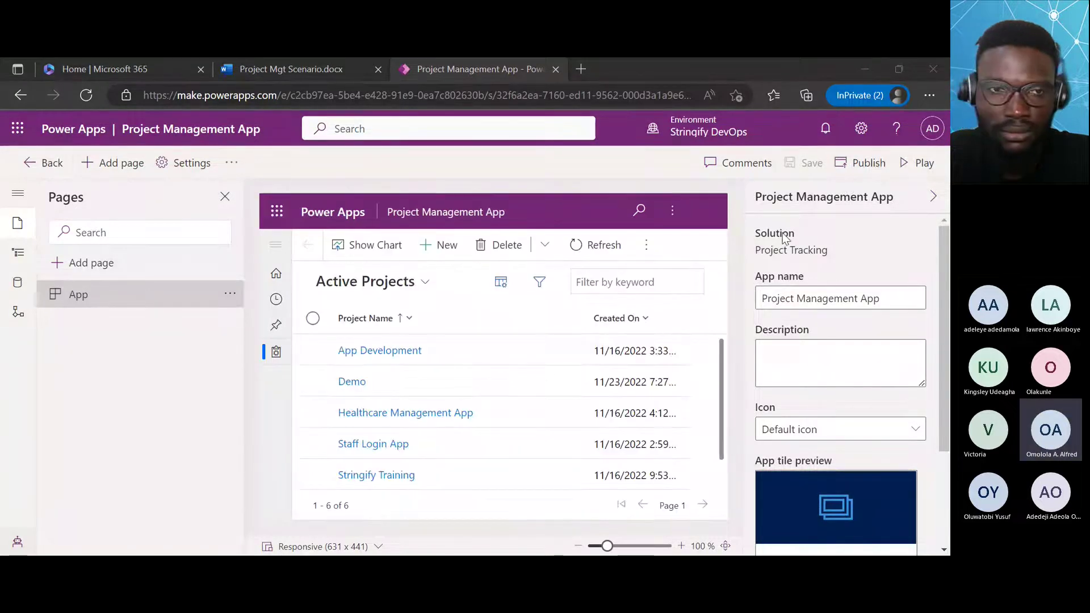
click(871, 164)
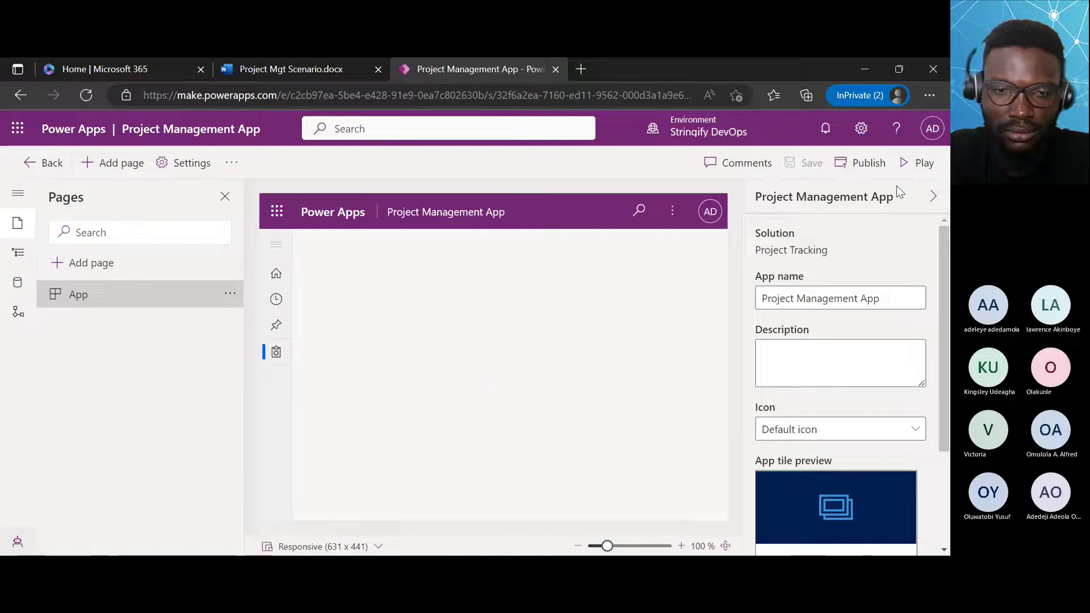
click(921, 165)
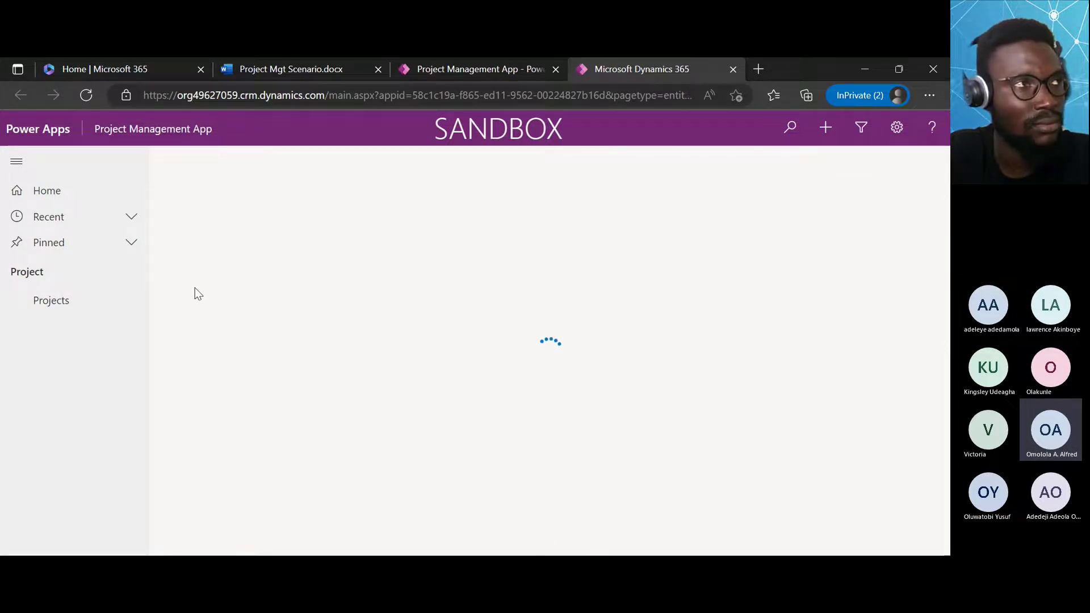
click(45, 300)
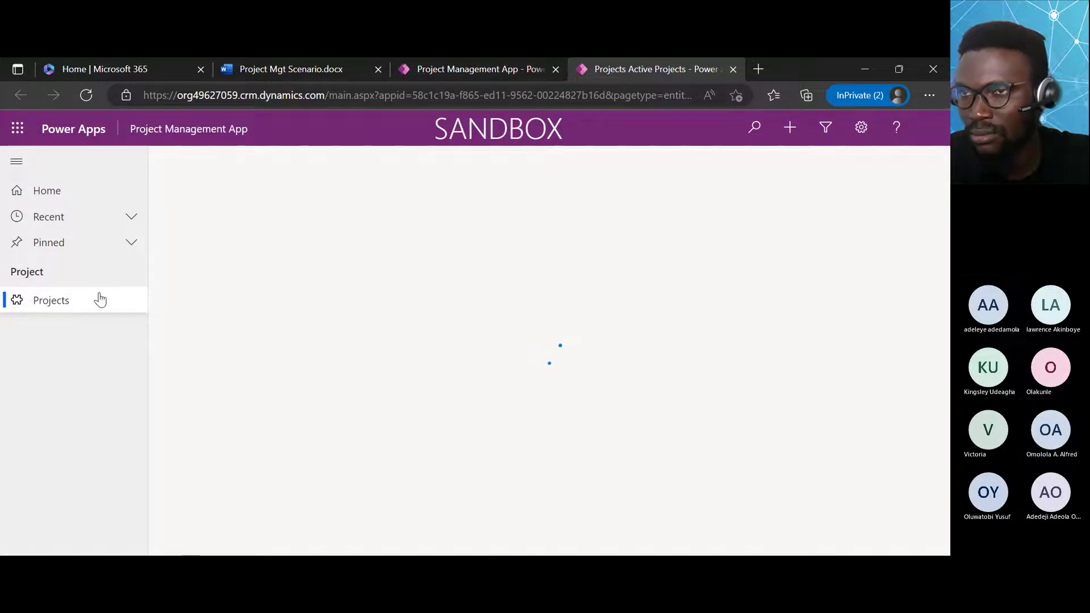
Check the running app's Projects page, then return to the Project Tracking solution and open the Project Management App site map for editing.
click(68, 307)
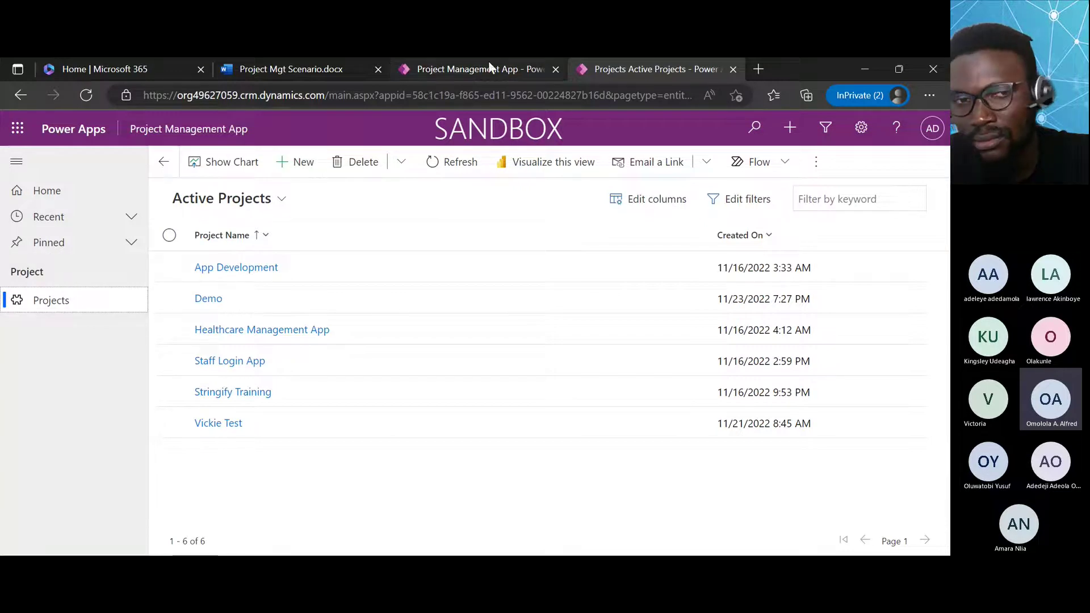
mouse_move(458, 66)
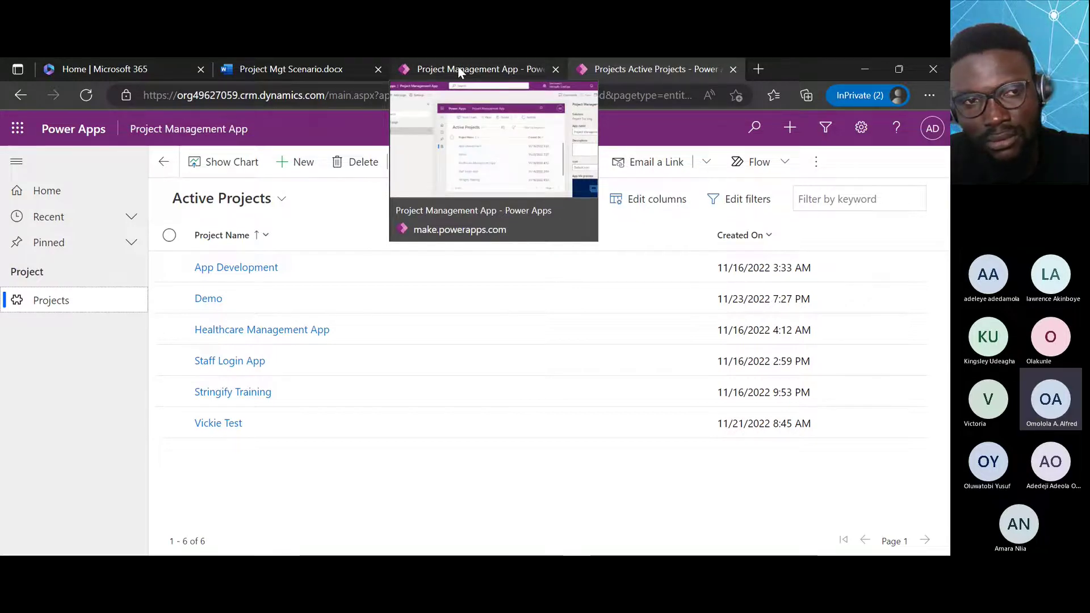
click(458, 66)
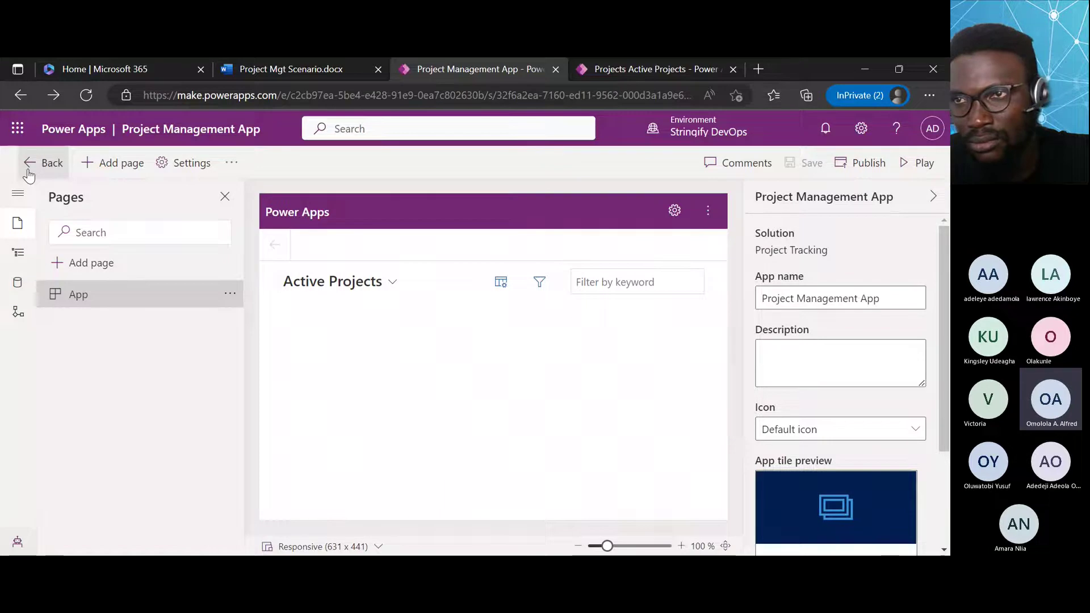
click(28, 170)
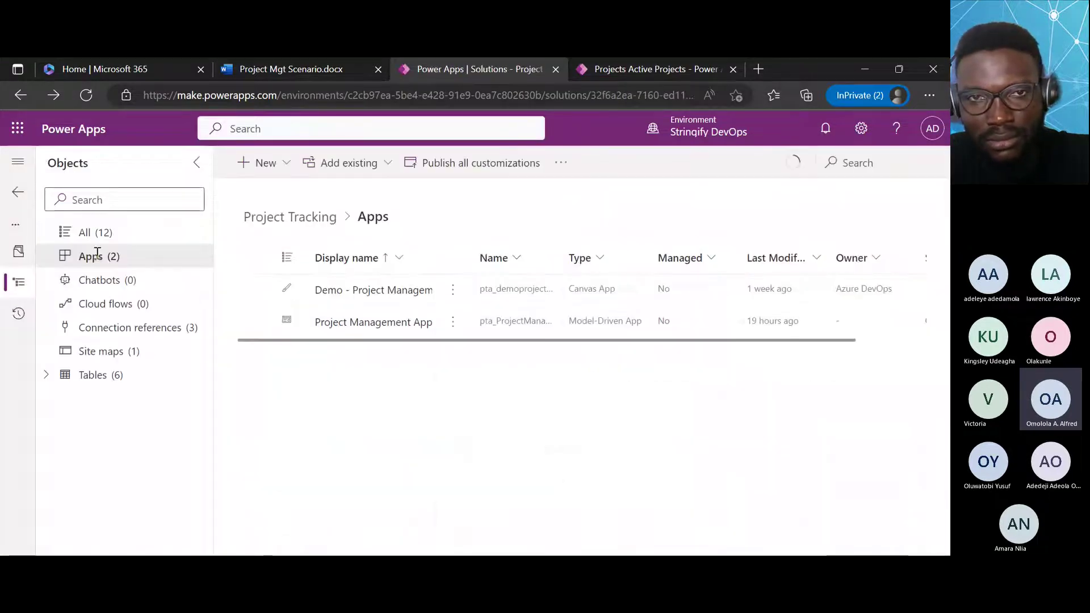
click(101, 354)
click(364, 291)
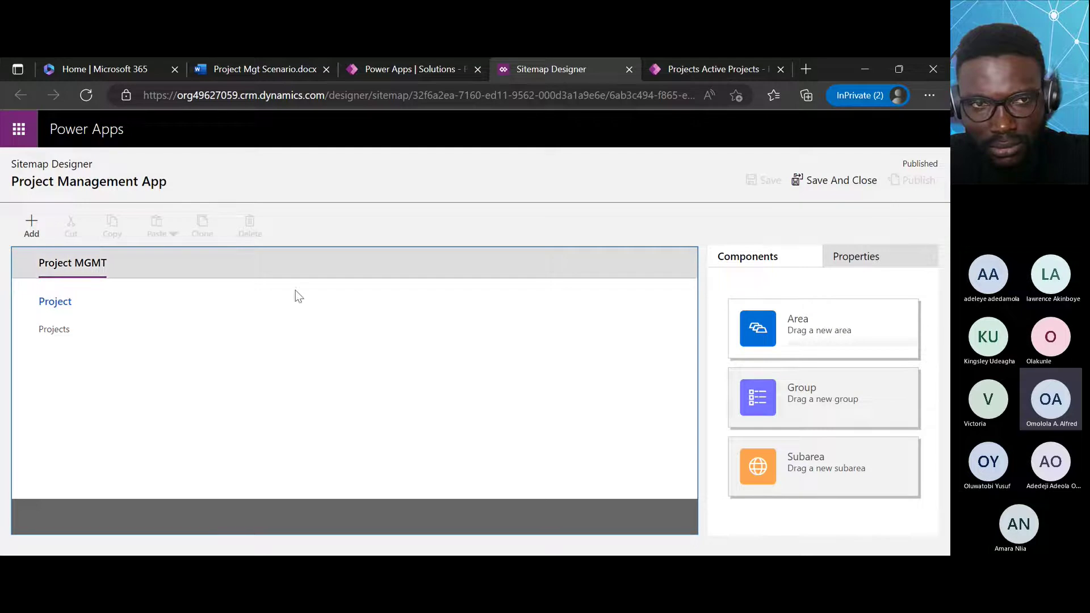
Add a new area titled Engineers View to the site map alongside Project MGMT.
click(88, 267)
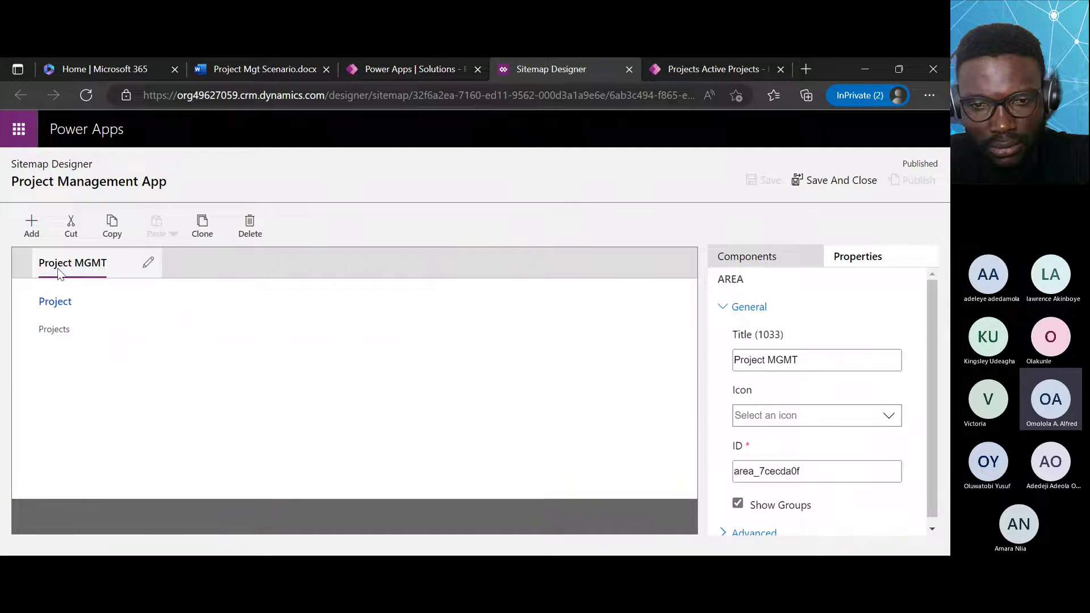
click(32, 225)
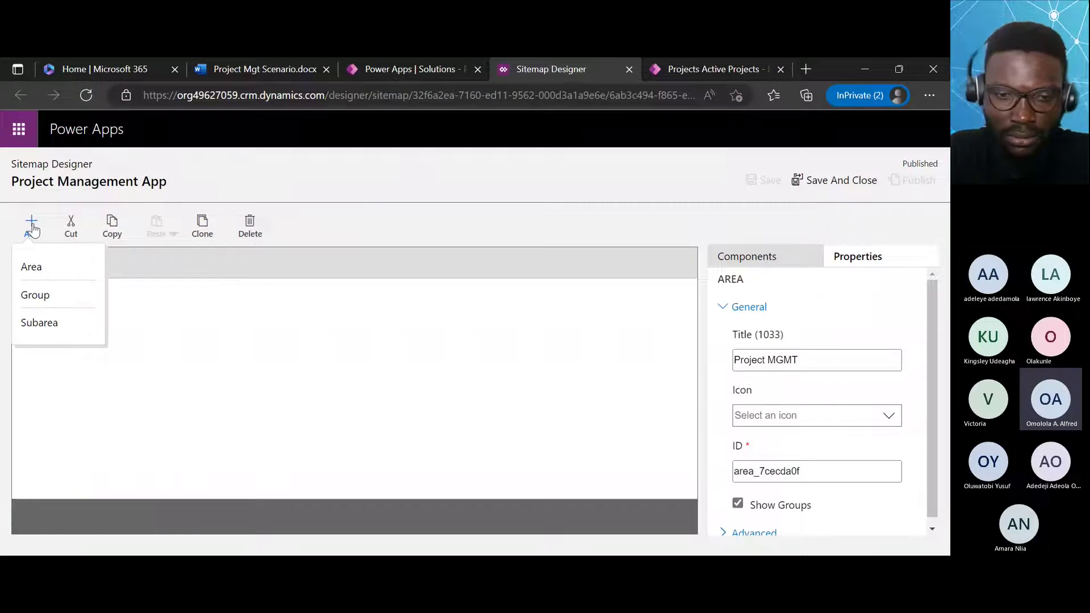
click(39, 266)
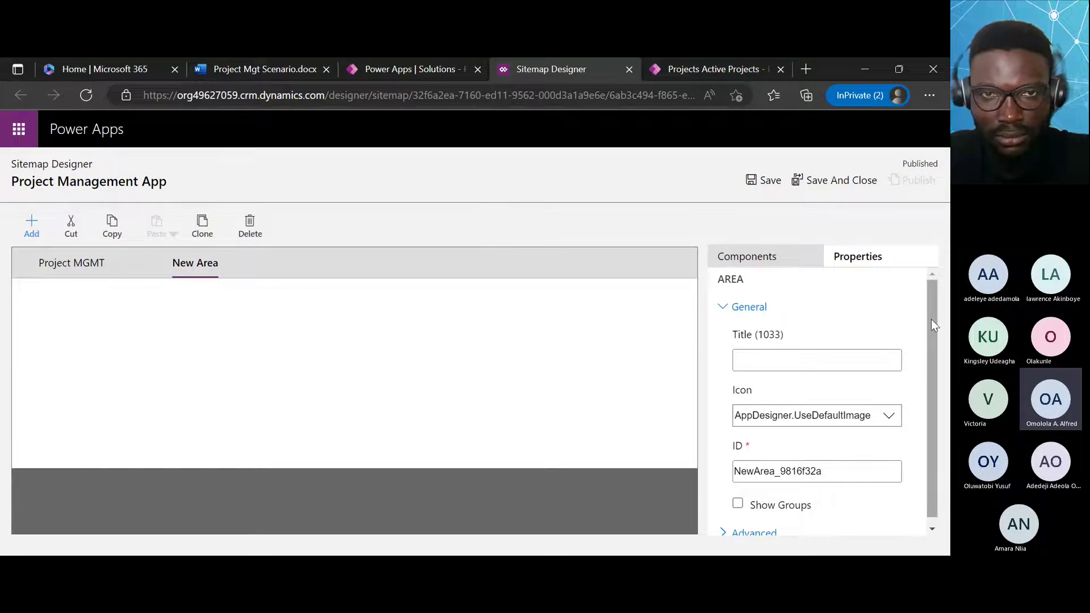
scroll(933, 323, down, 1)
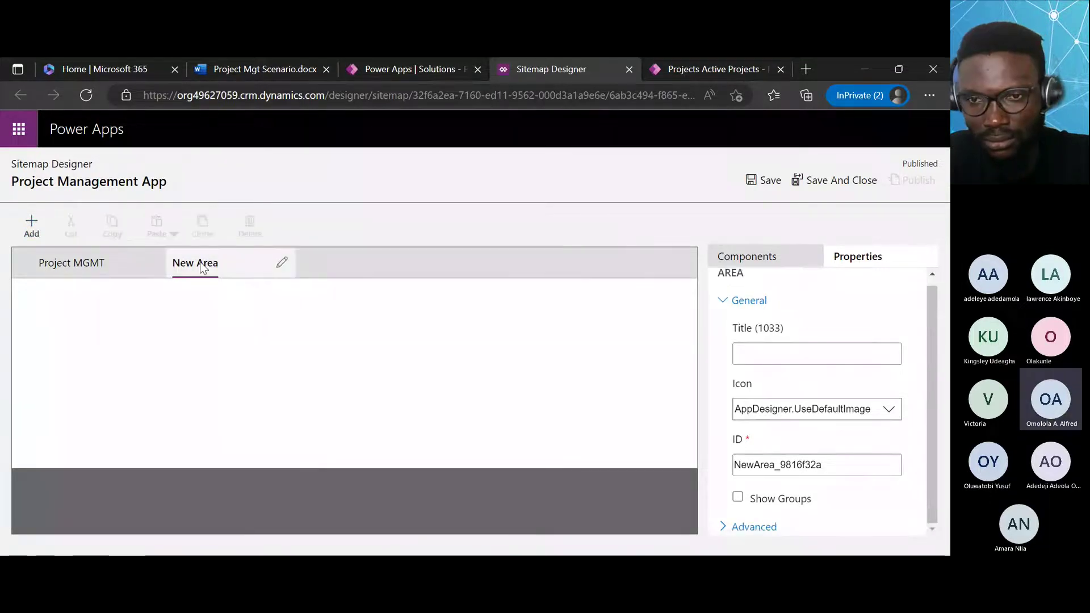
click(276, 262)
click(282, 264)
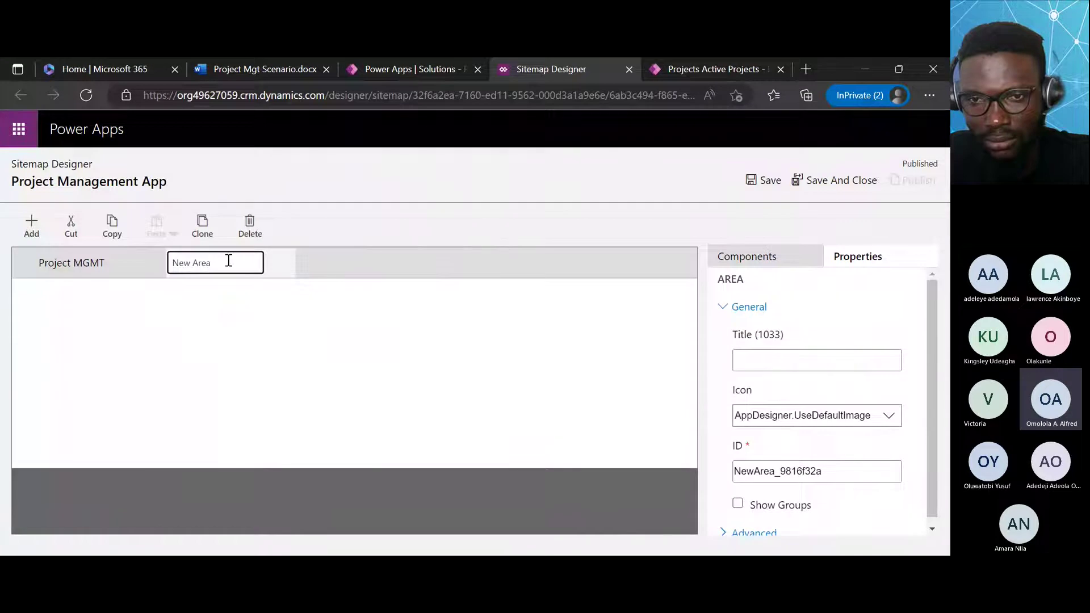
key(BackSpace)
key(BackSpace)
key(BackSpace)
key(BackSpace)
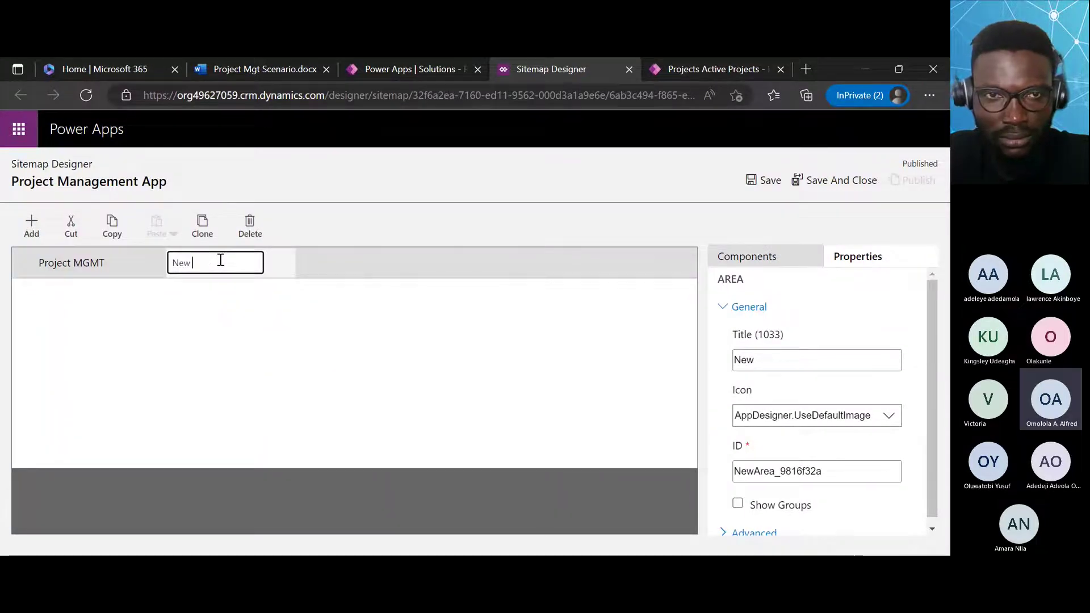
key(BackSpace)
key(BackSpace)
key(BackSpace)
text(Eng)
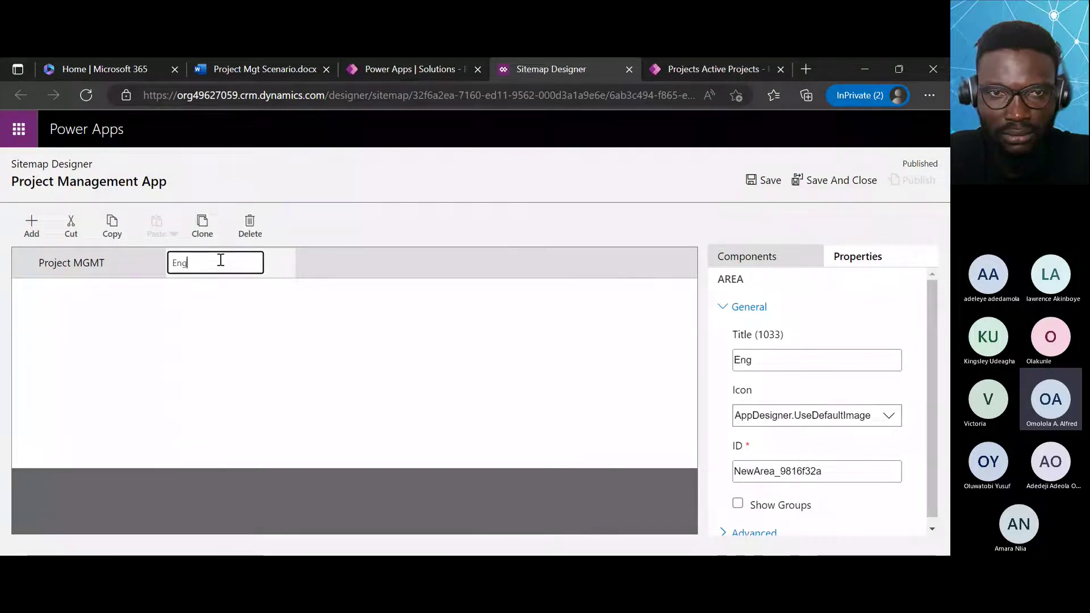
text(ineers Vi)
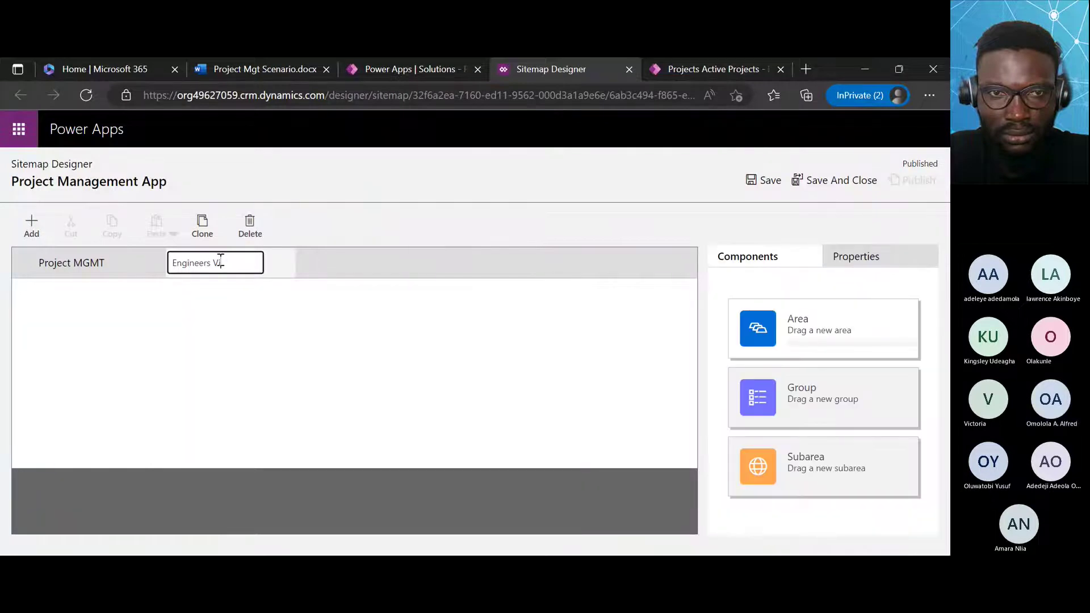
text(ew)
click(426, 272)
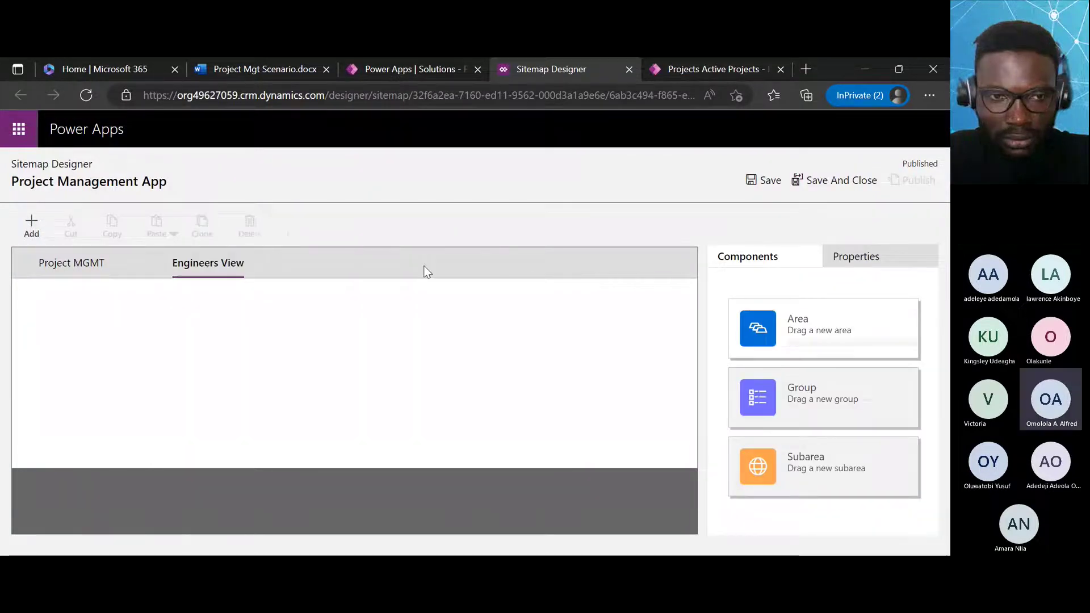
Compare the properties of the Engineers View and Project MGMT areas and which components can be added to each.
mouse_move(225, 262)
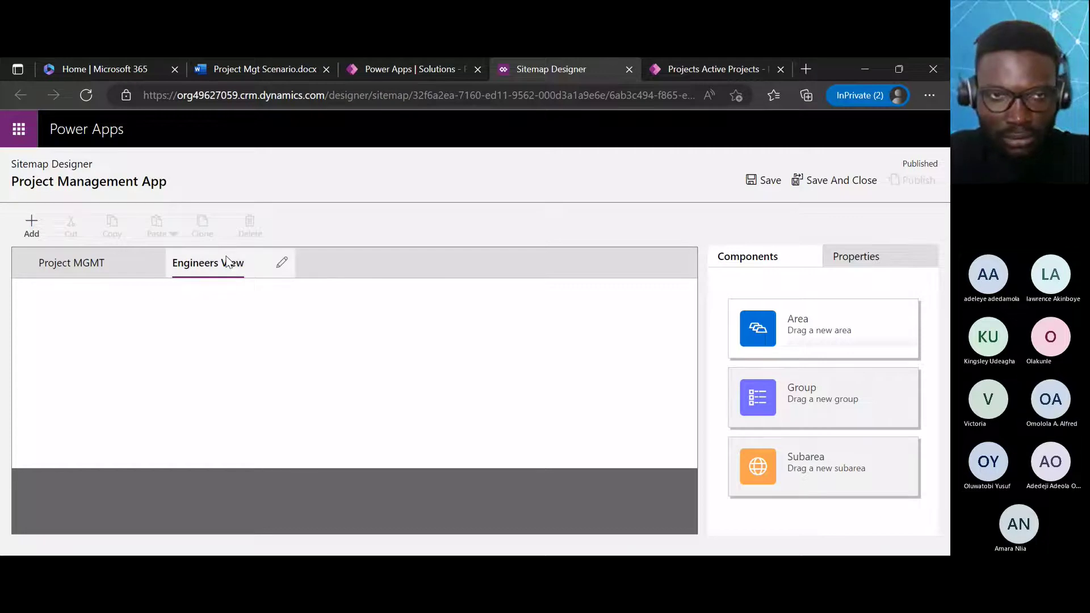
click(226, 263)
click(281, 262)
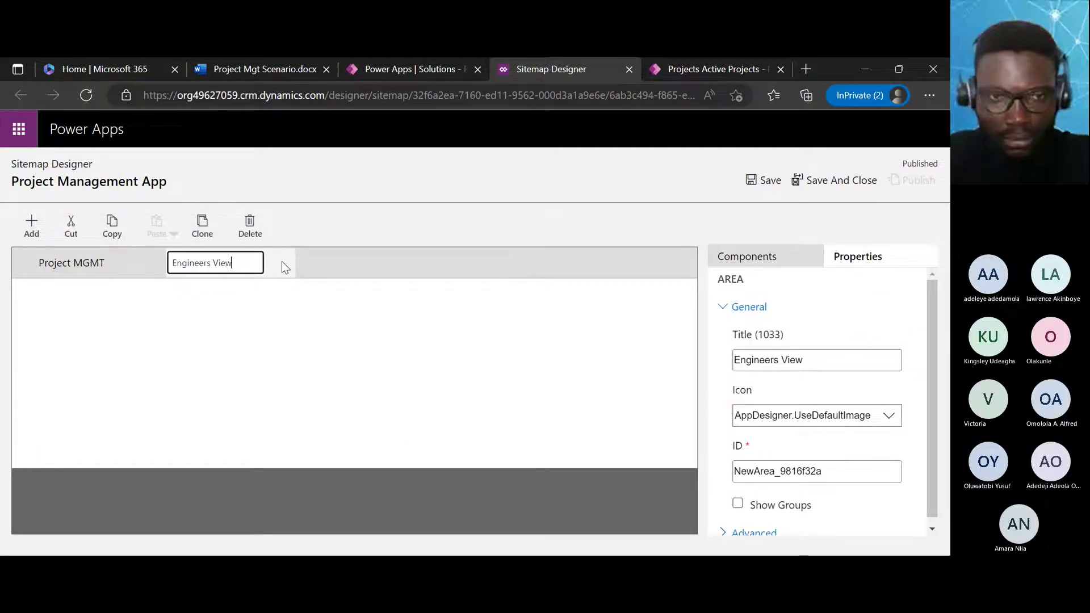
click(379, 259)
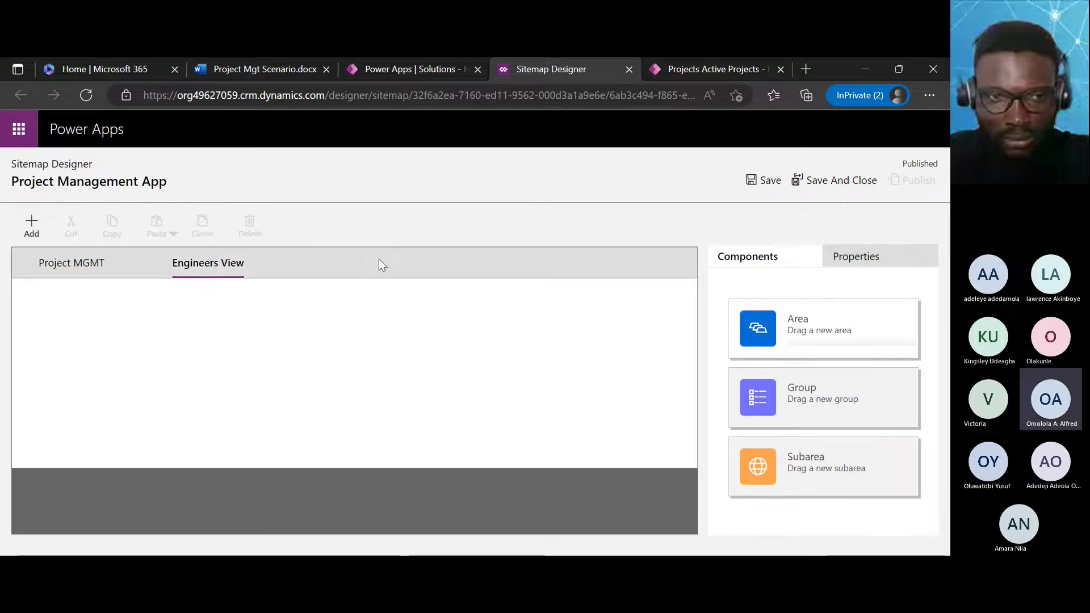
click(207, 261)
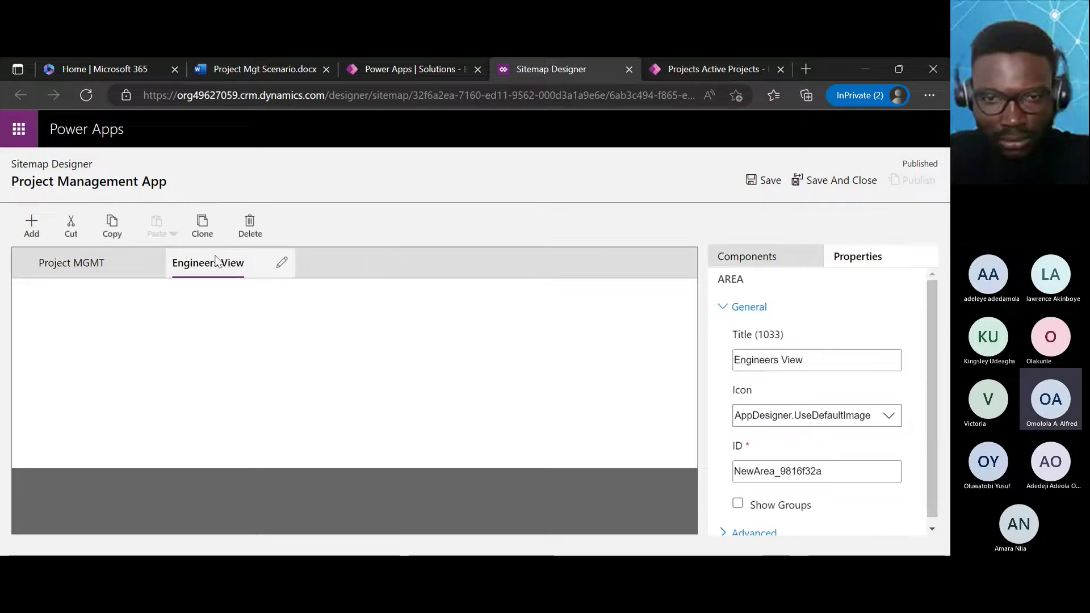
click(43, 230)
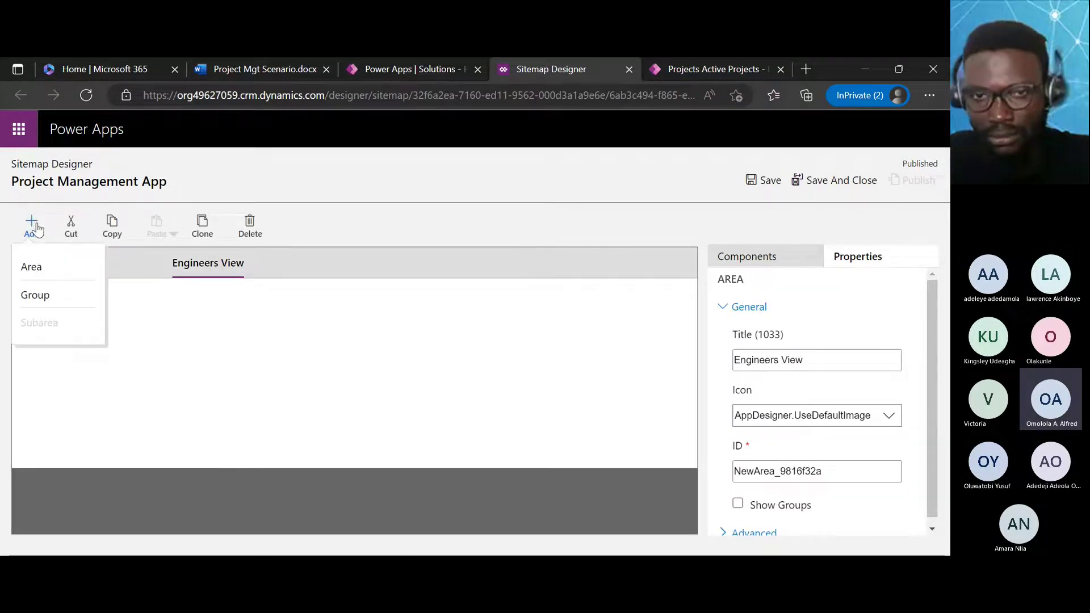
click(225, 265)
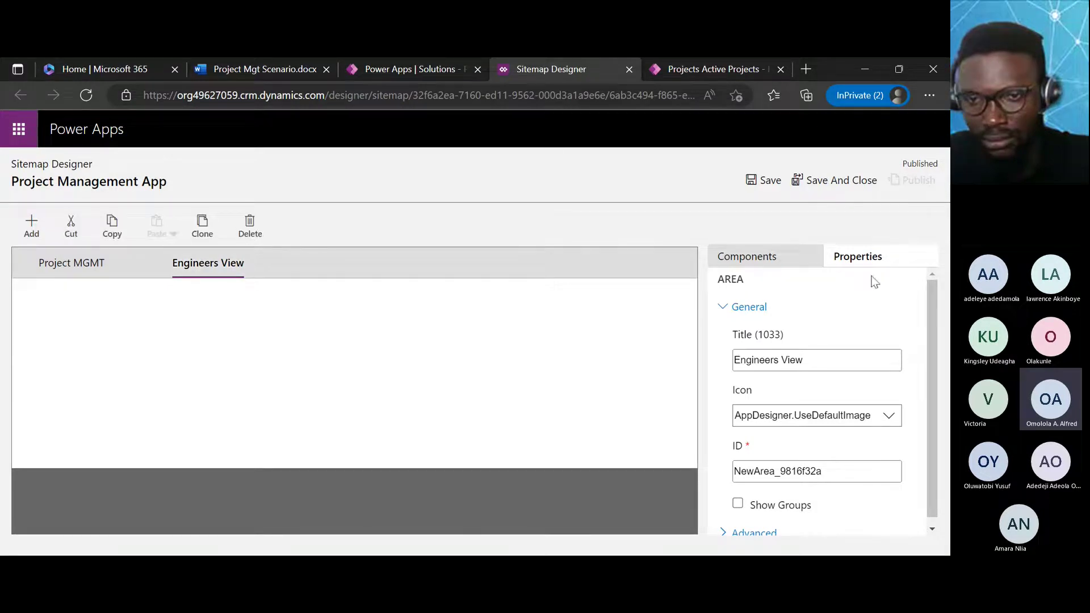
scroll(936, 295, down, 1)
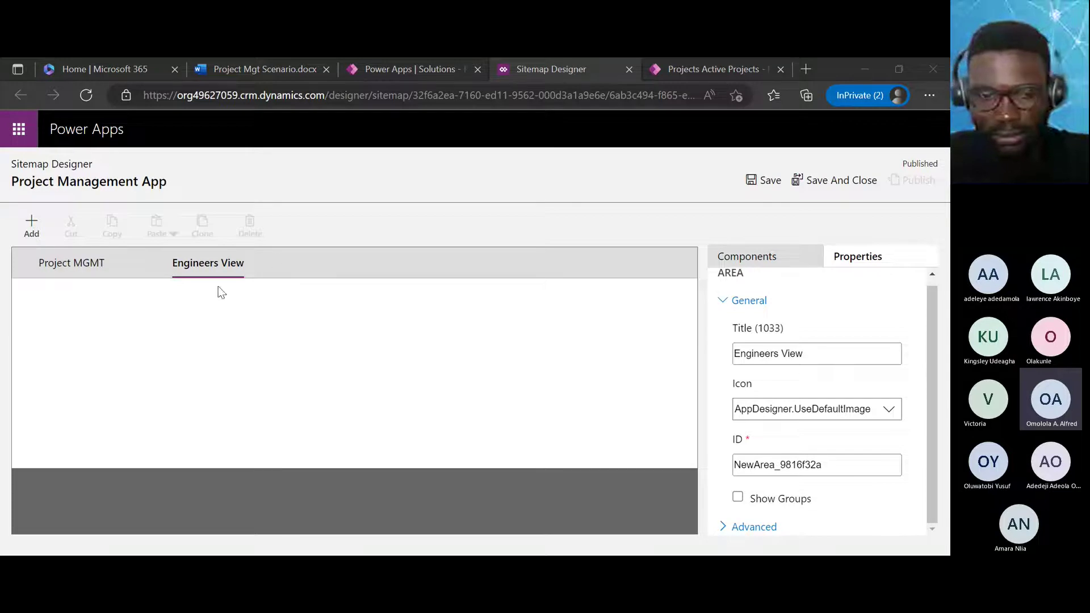
click(112, 261)
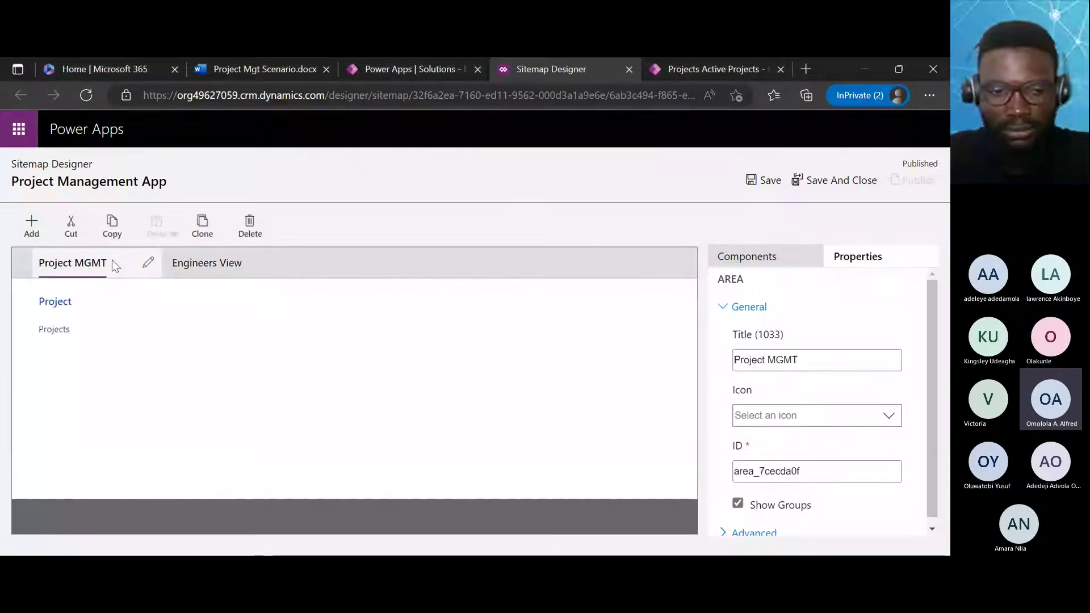
click(40, 230)
double_click(189, 322)
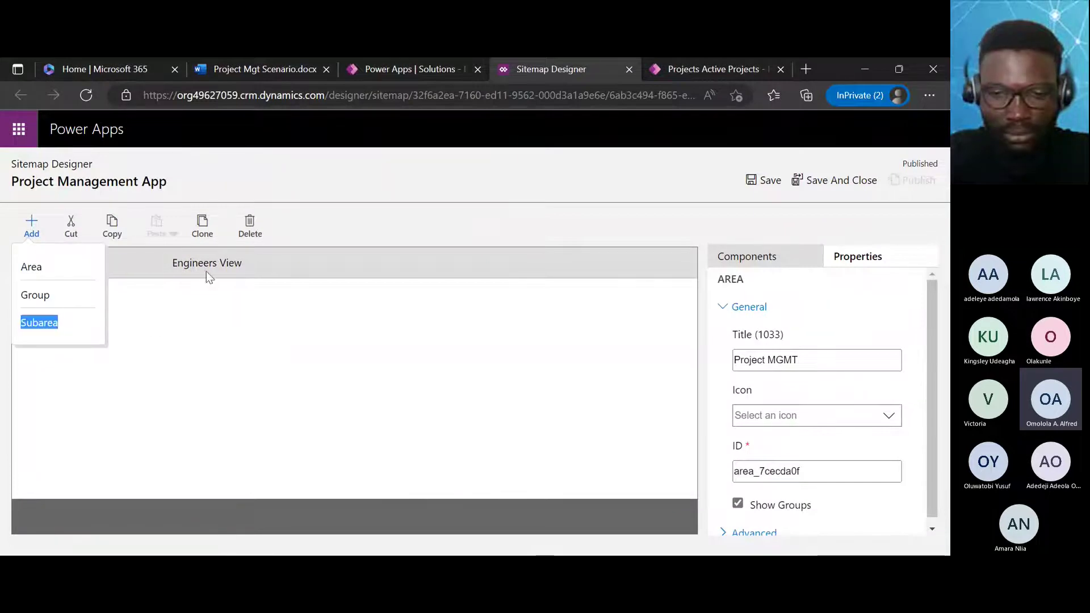
click(206, 271)
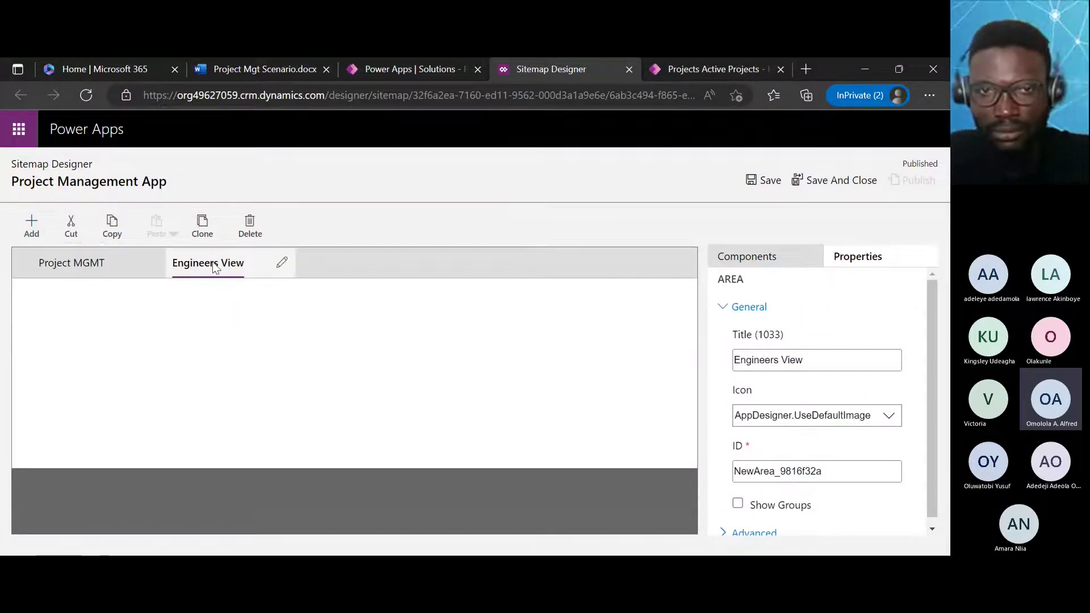
click(282, 263)
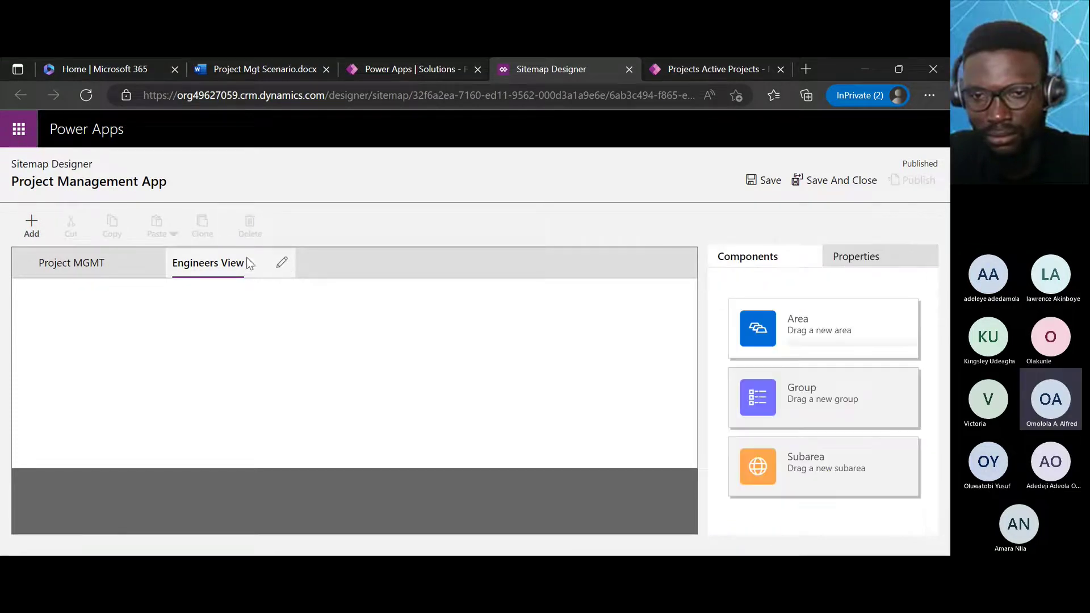
Add a group titled Tasks to the Engineers View area.
click(220, 269)
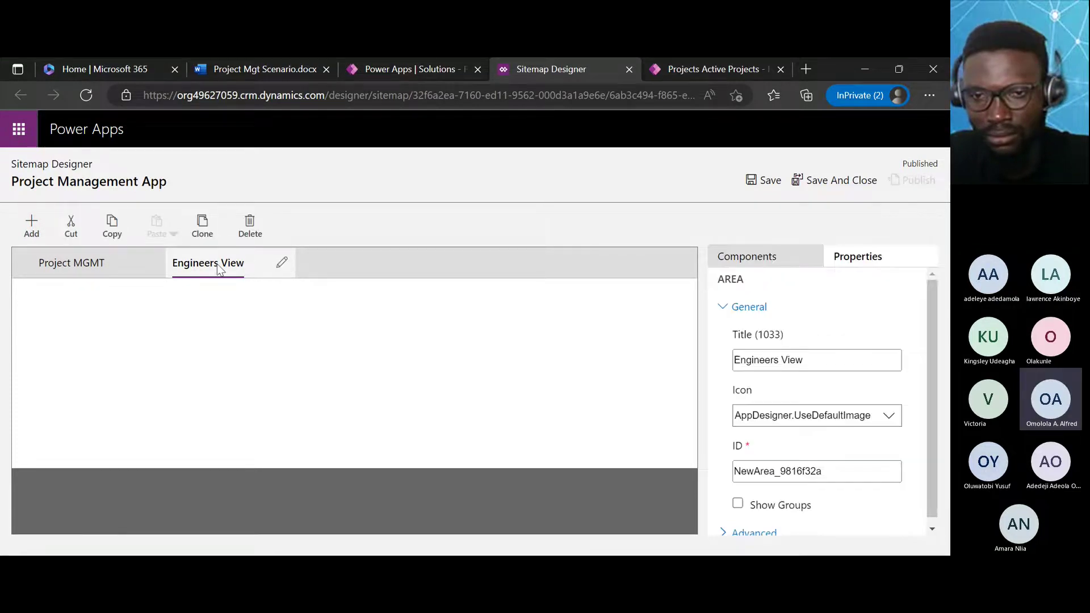
click(45, 235)
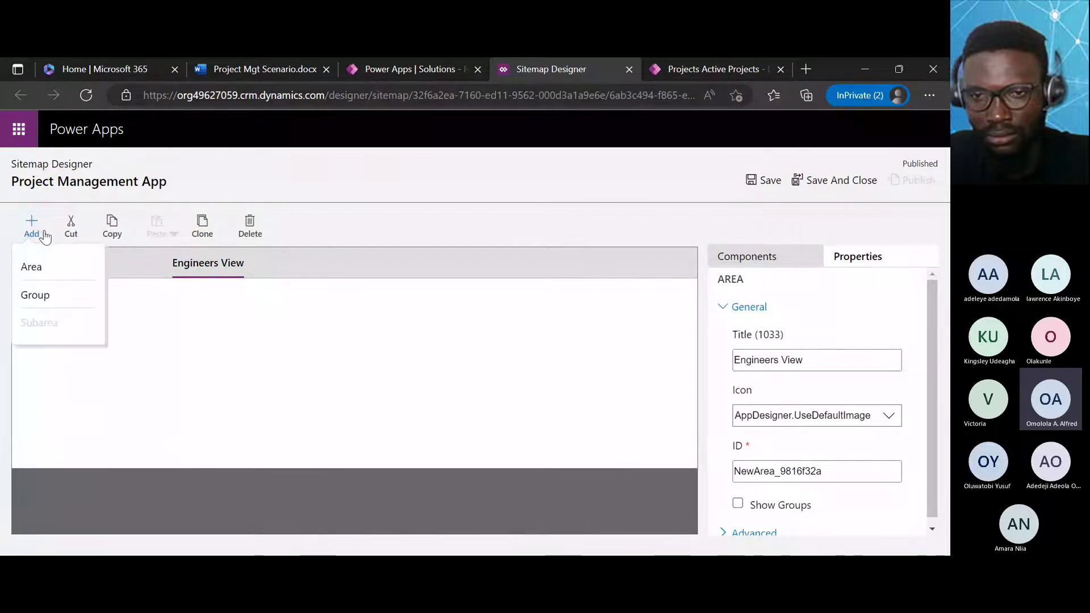
click(36, 295)
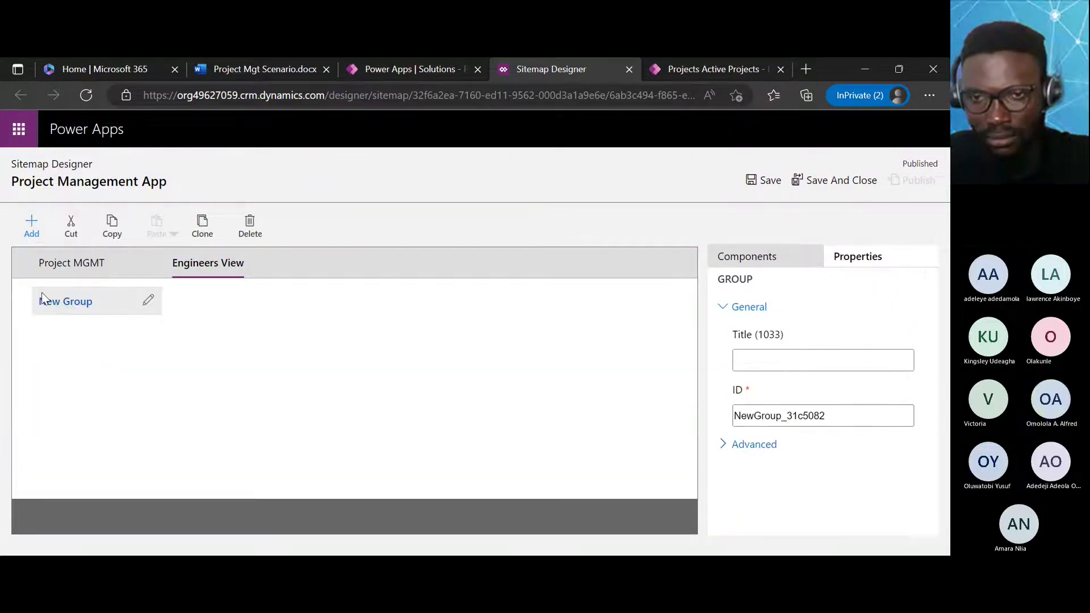
click(151, 298)
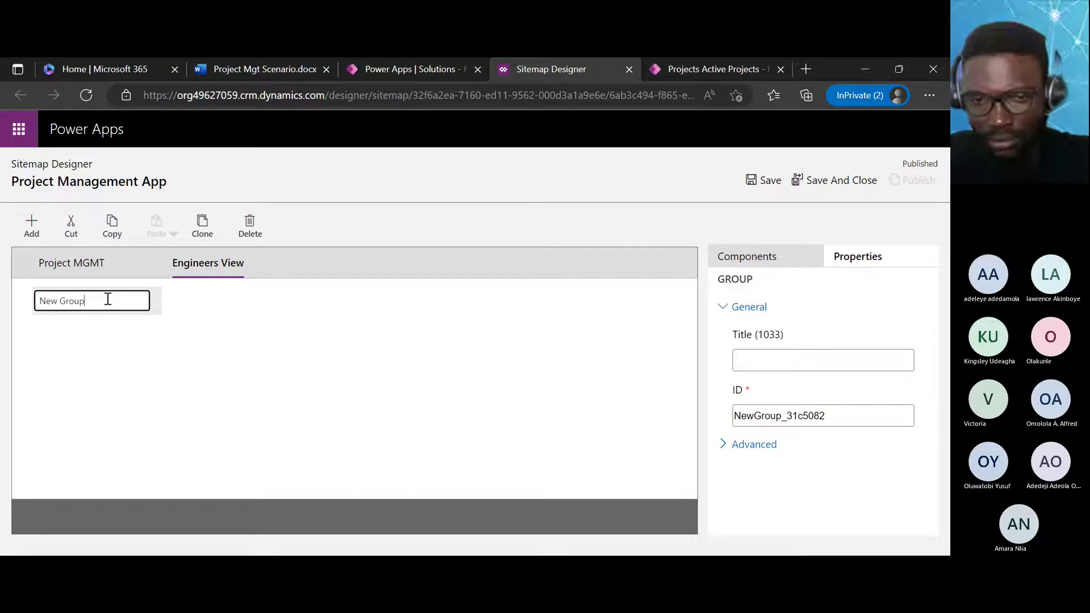
key(BackSpace)
key(BackSpace)
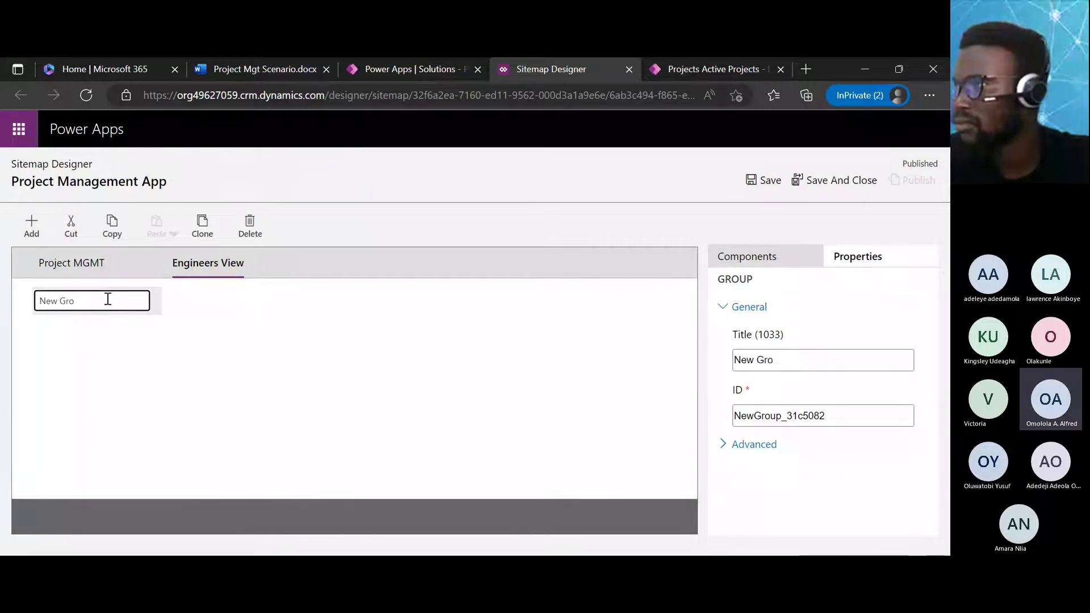
key(BackSpace)
key(BackSpace)
key(BackSpace)
key(BackSpace)
key(BackSpace)
key(BackSpace)
key(BackSpace)
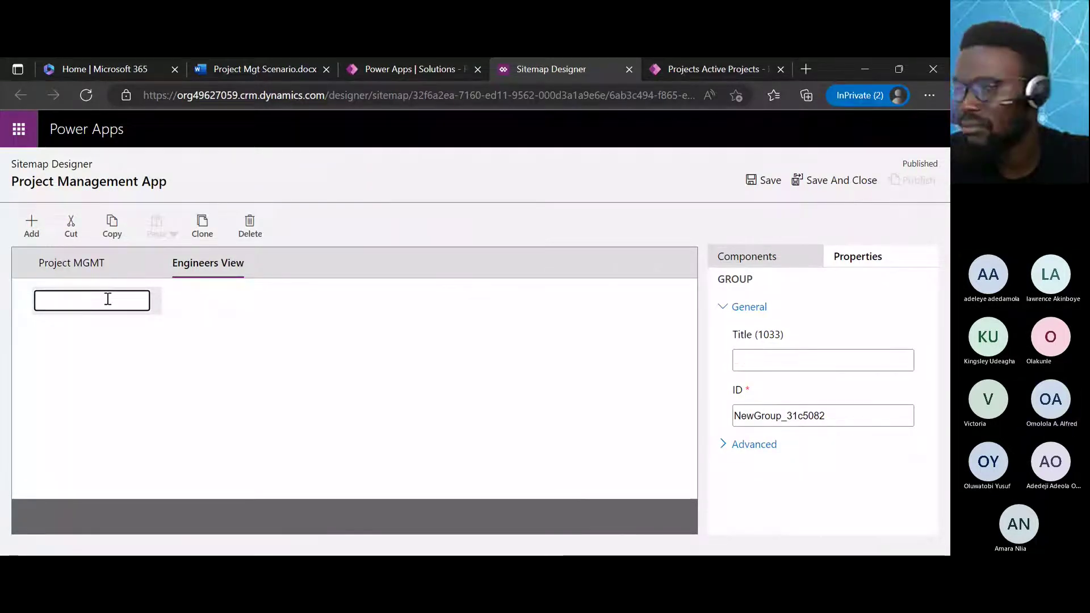
text(Task)
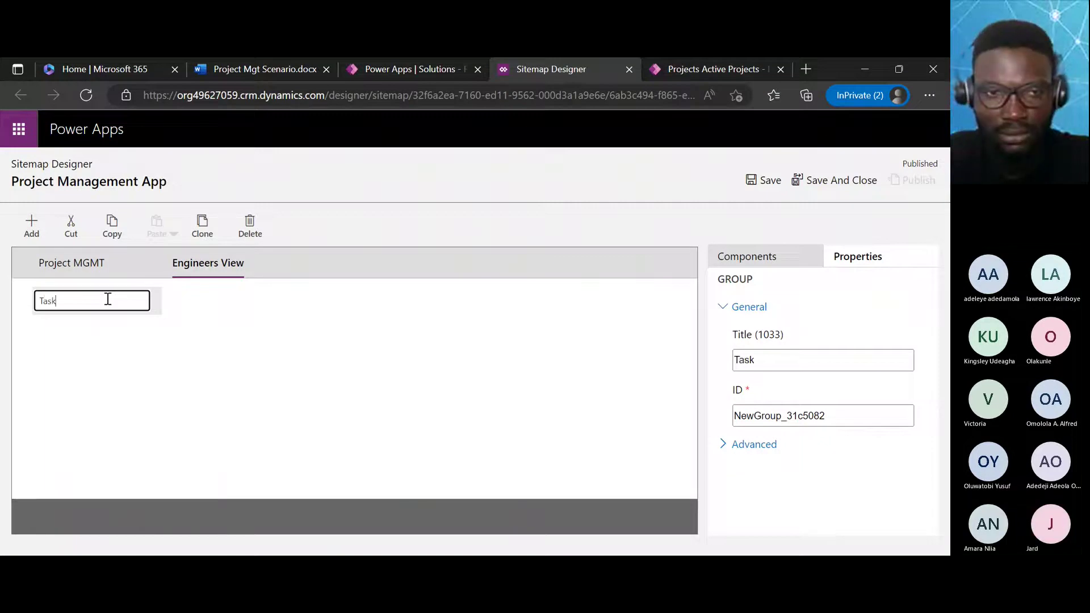
text(s)
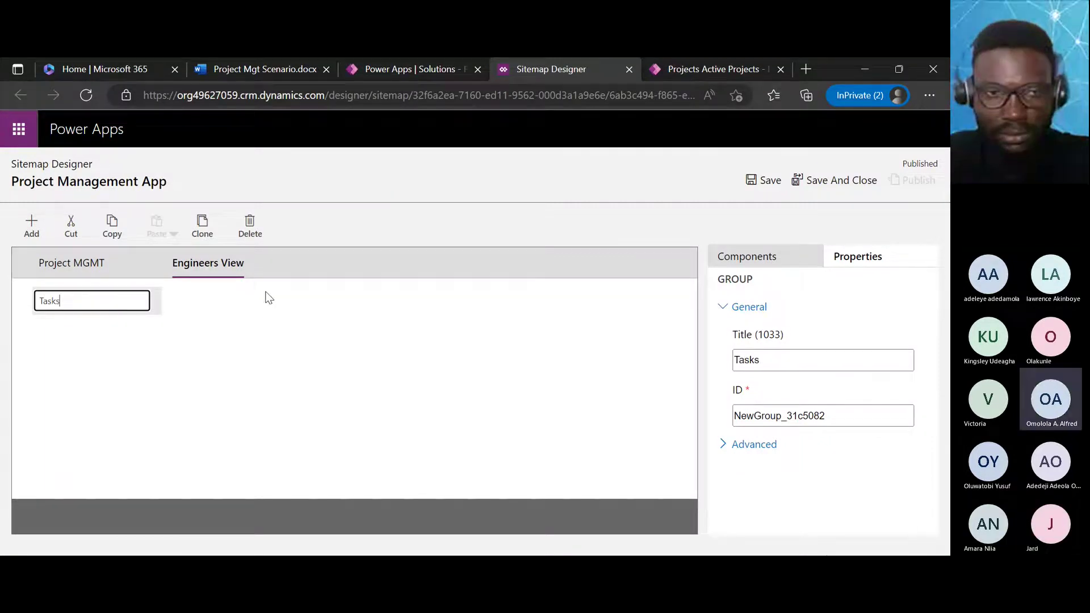
click(268, 297)
Add a subarea of type Entity under the Tasks group in Engineers View, using the Project Task entity.
click(233, 262)
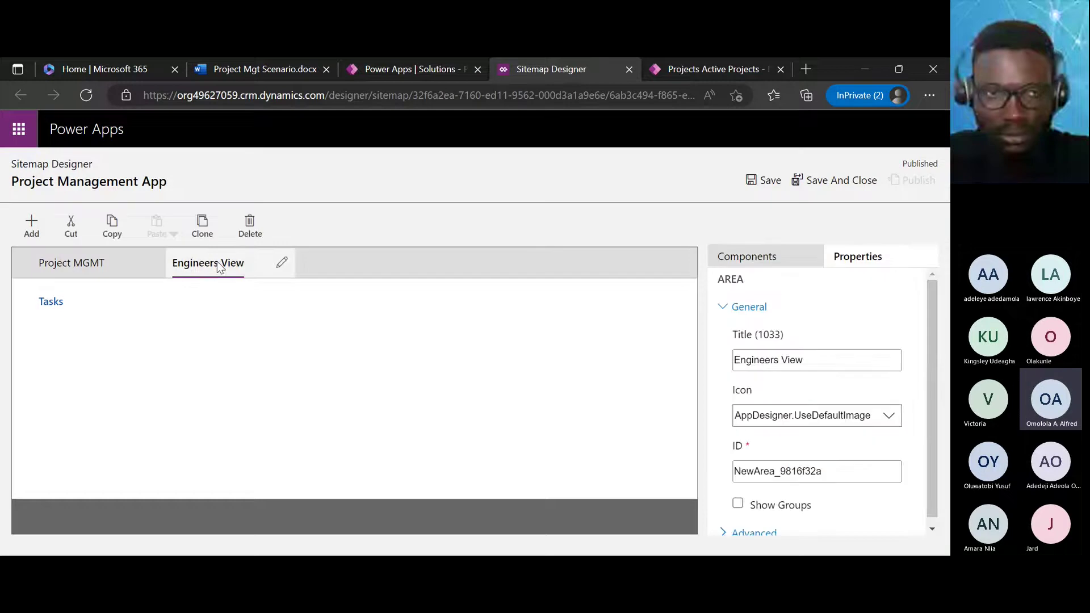
click(32, 226)
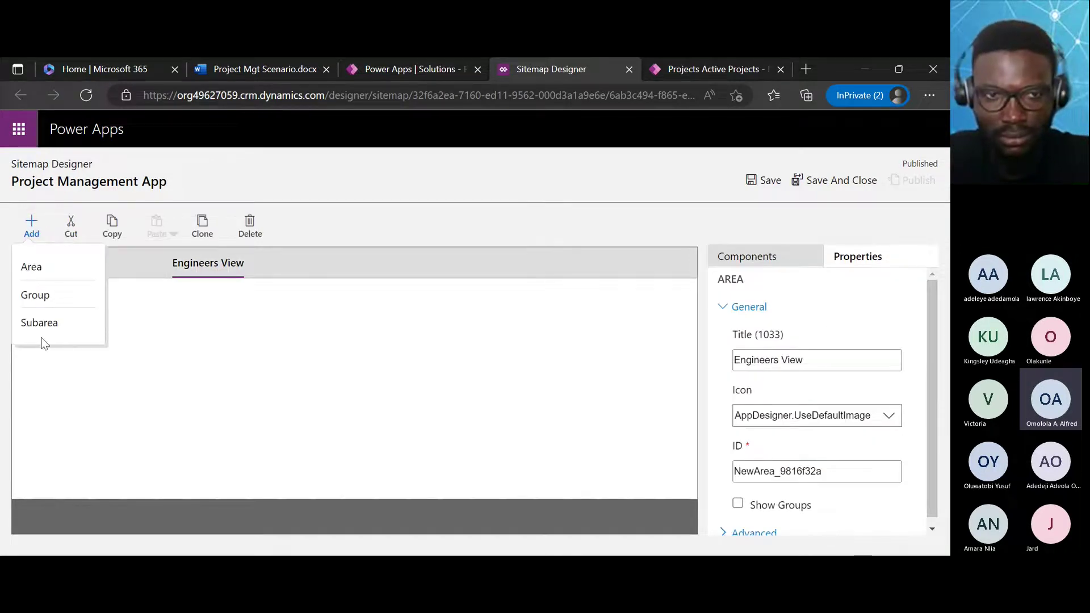
click(39, 321)
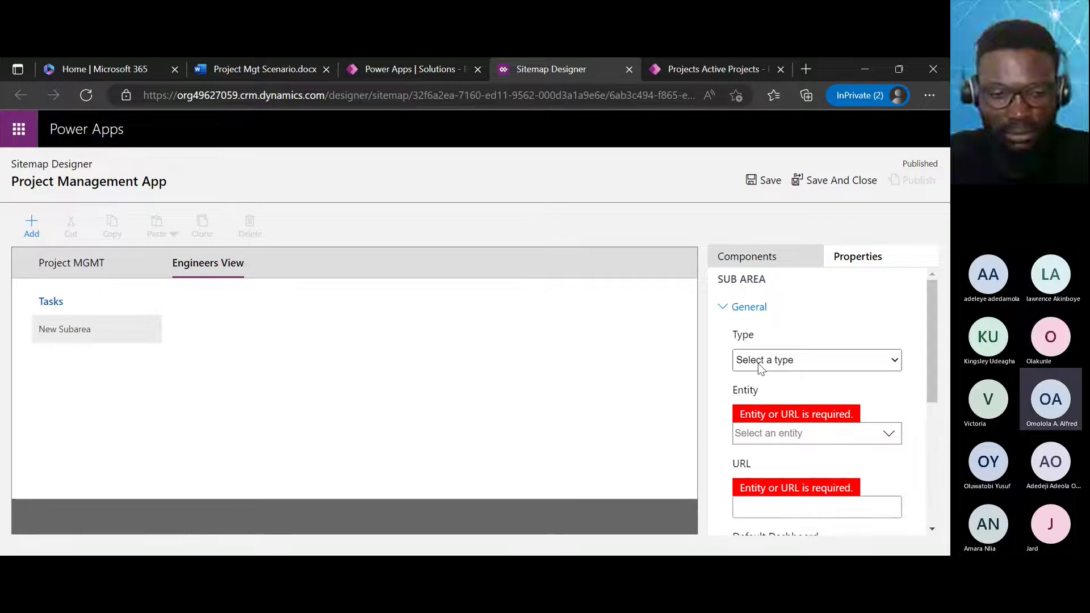
click(748, 418)
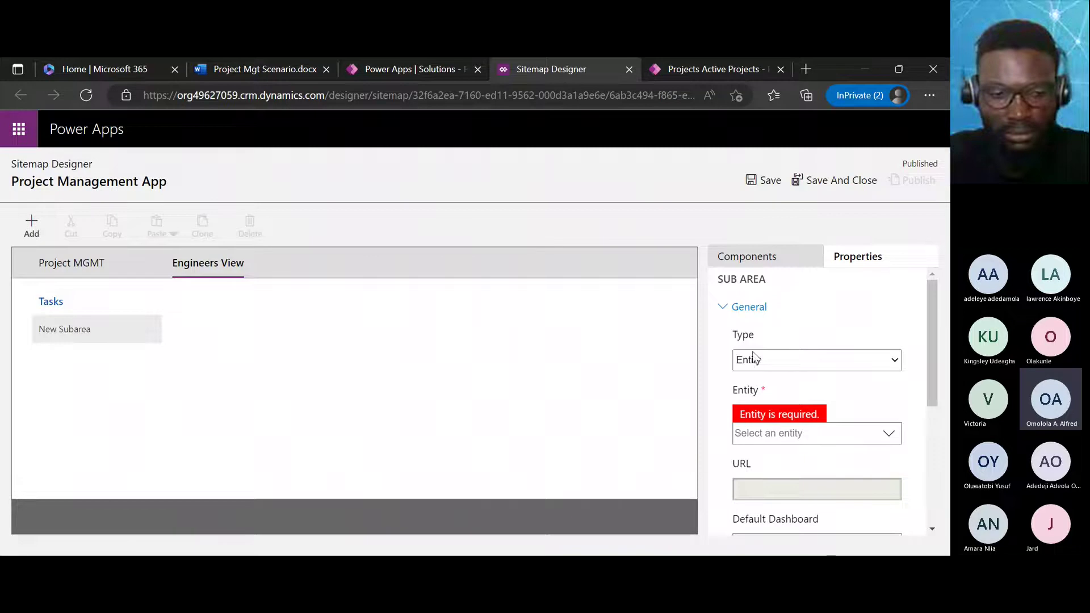
click(889, 435)
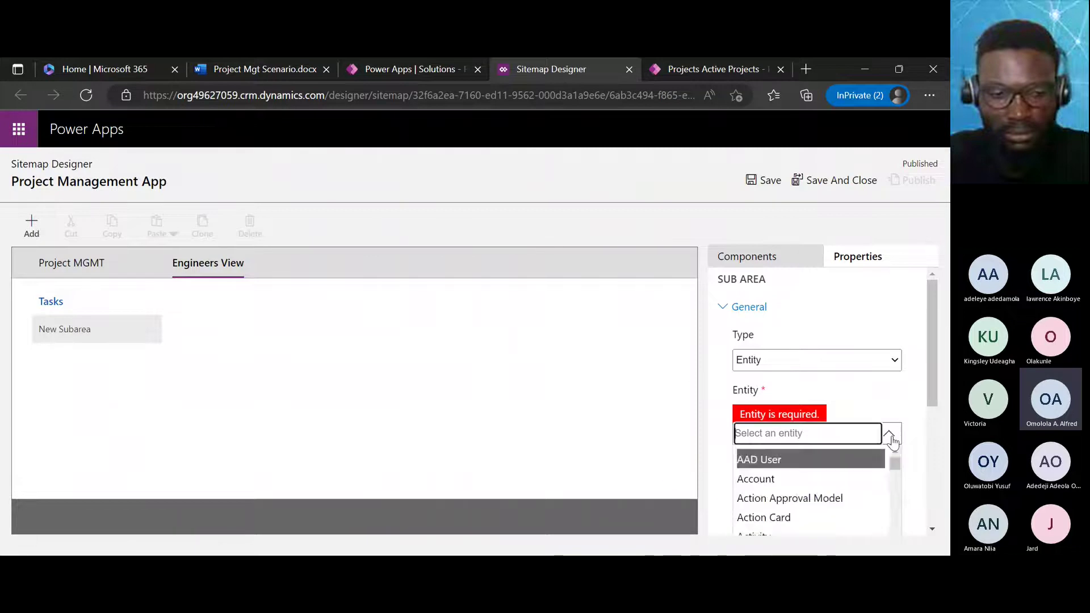
scroll(919, 497, down, 4)
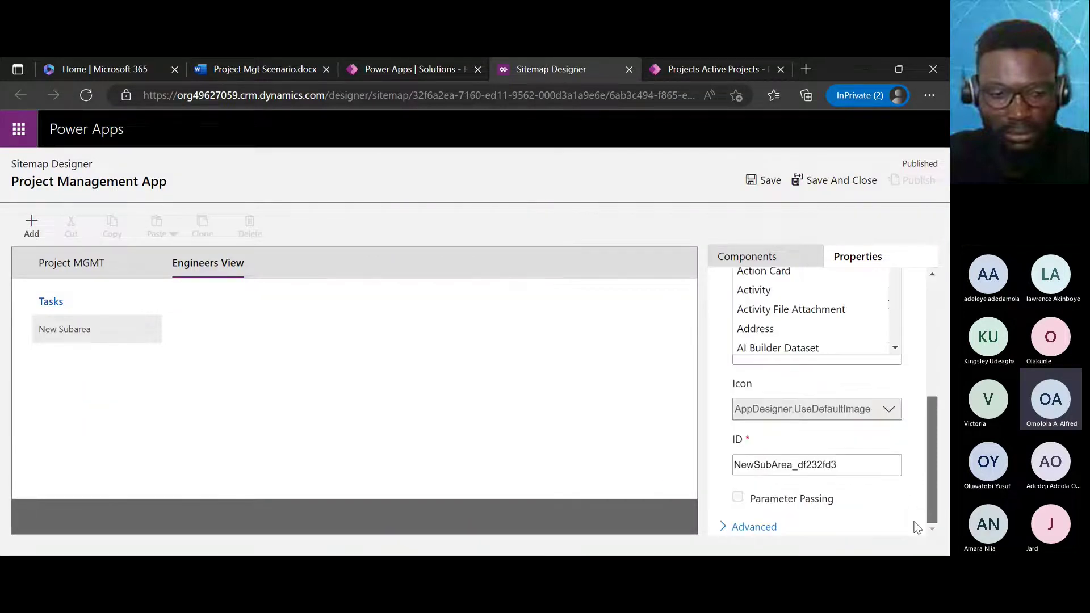
scroll(930, 429, up, 2)
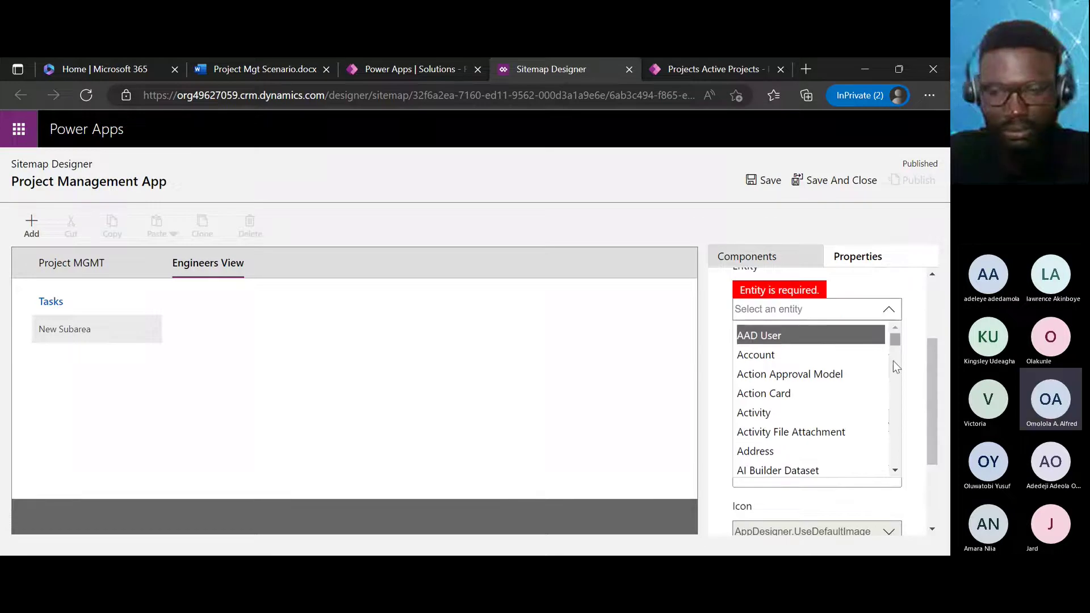
drag(895, 338, 884, 420)
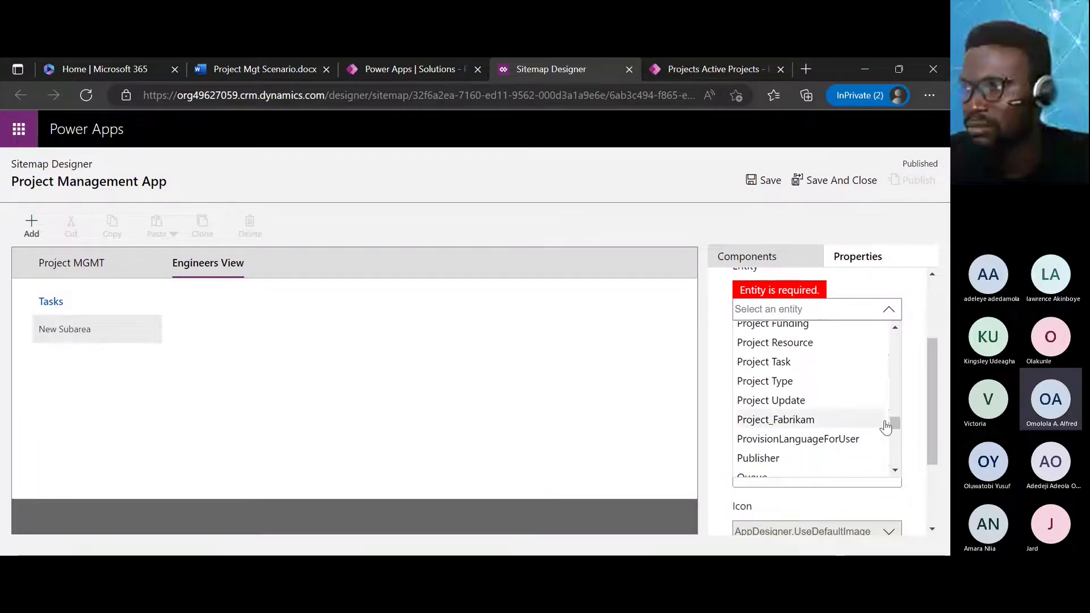
click(776, 362)
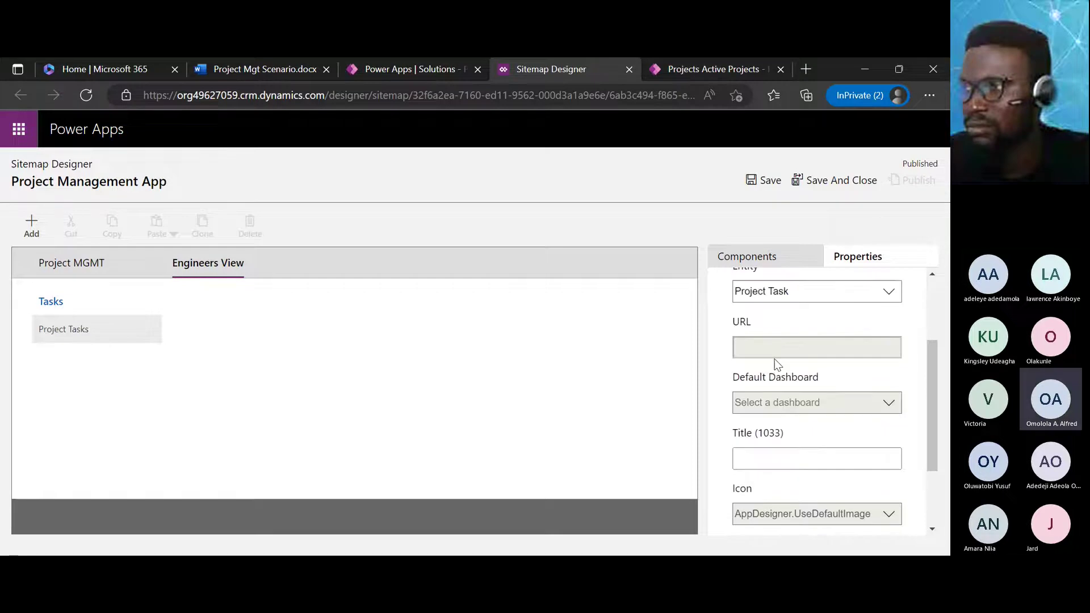
Save and publish the site map, then close the designer and return to the solution's site maps.
click(762, 187)
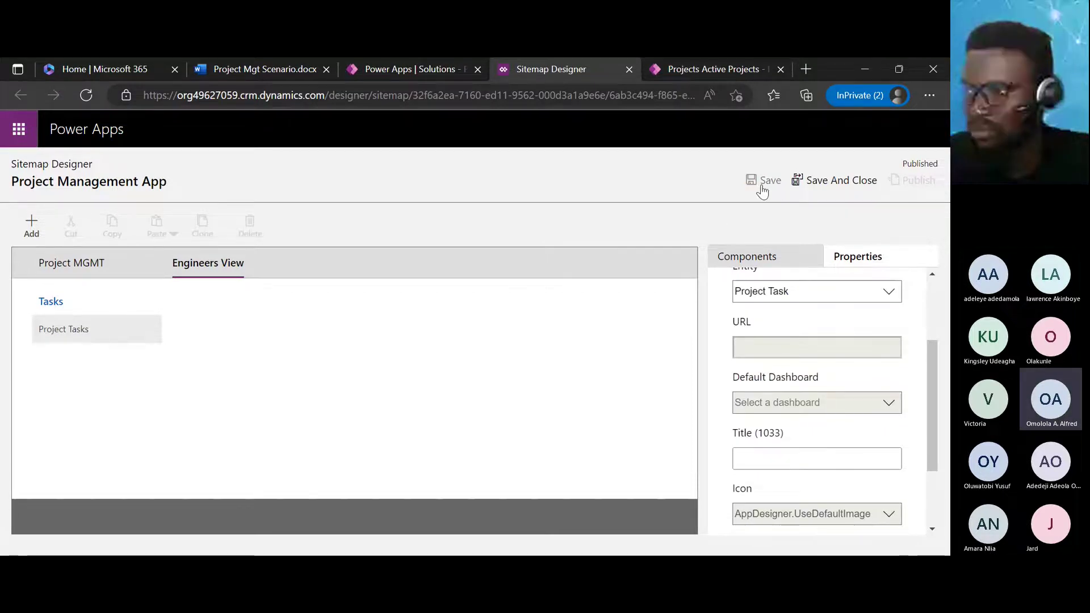
click(761, 189)
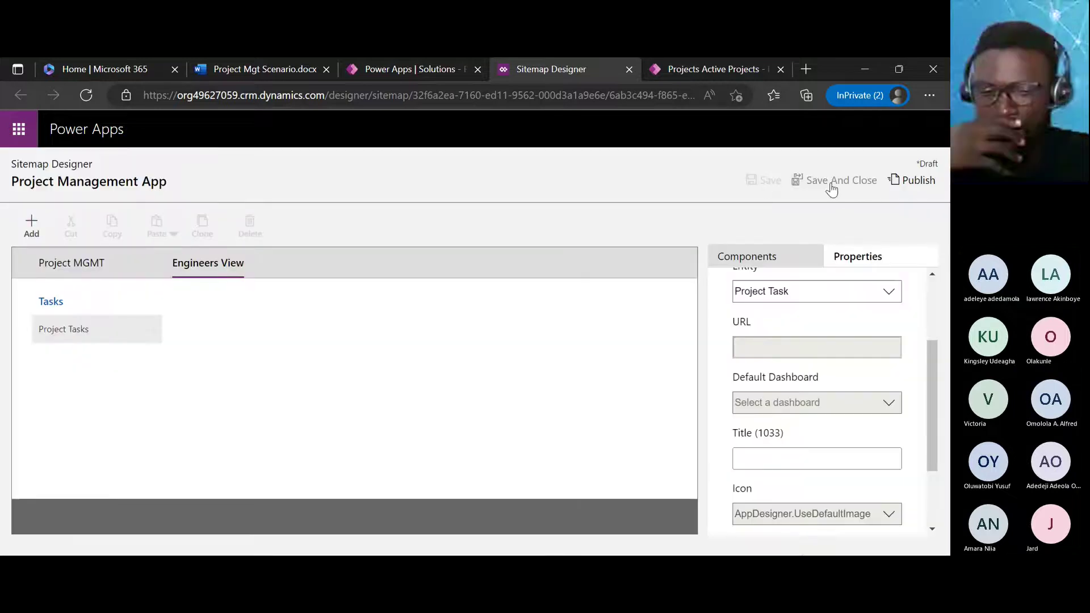
click(909, 183)
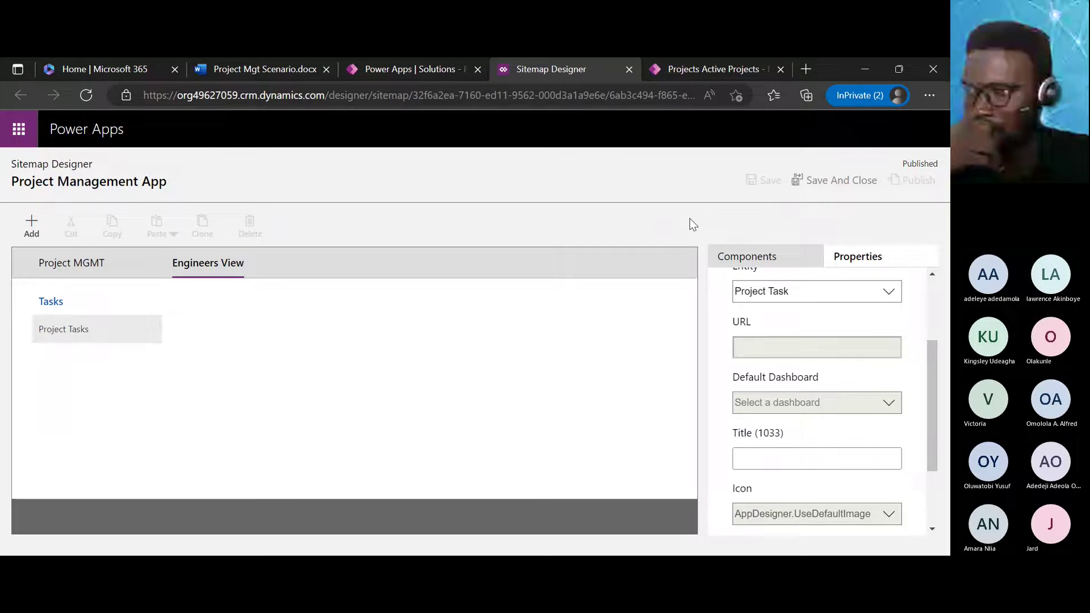
click(833, 181)
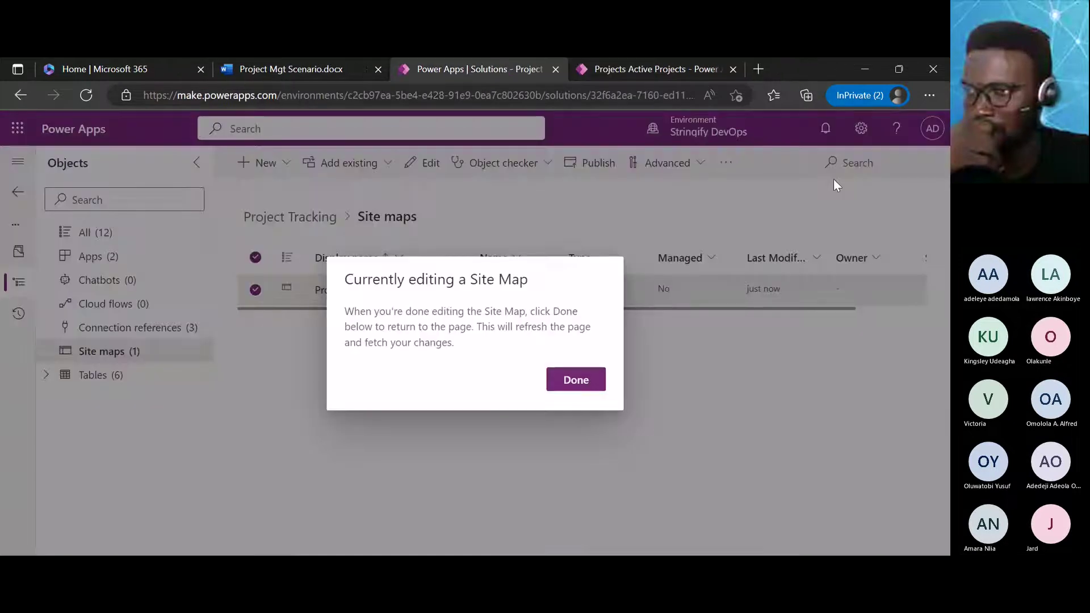
click(575, 381)
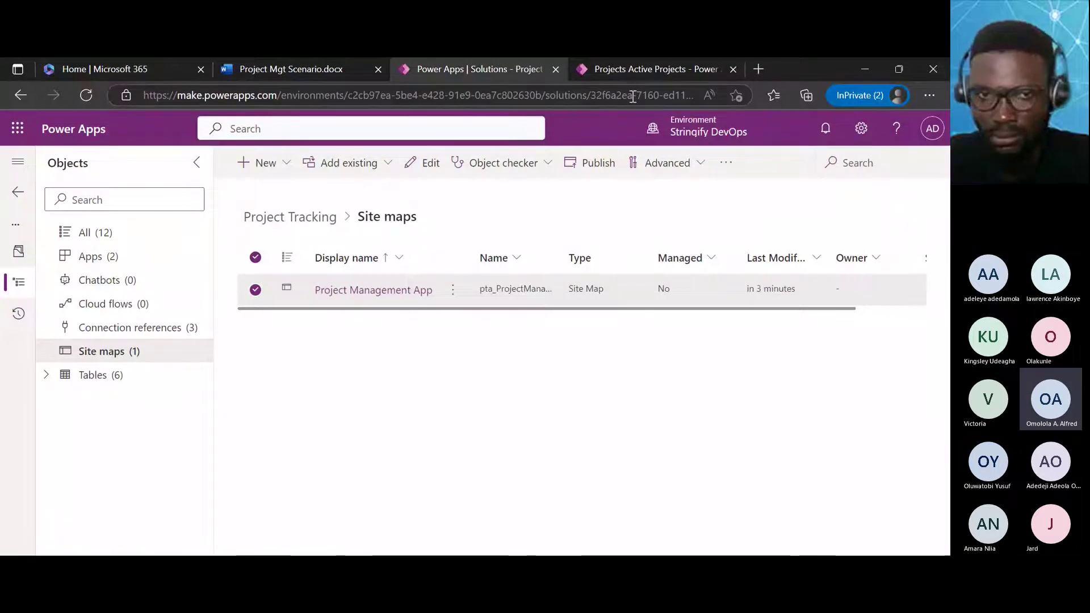
Close the old running app and reopen the Project Management App from the Project Tracking solution, publishing and playing it.
click(733, 69)
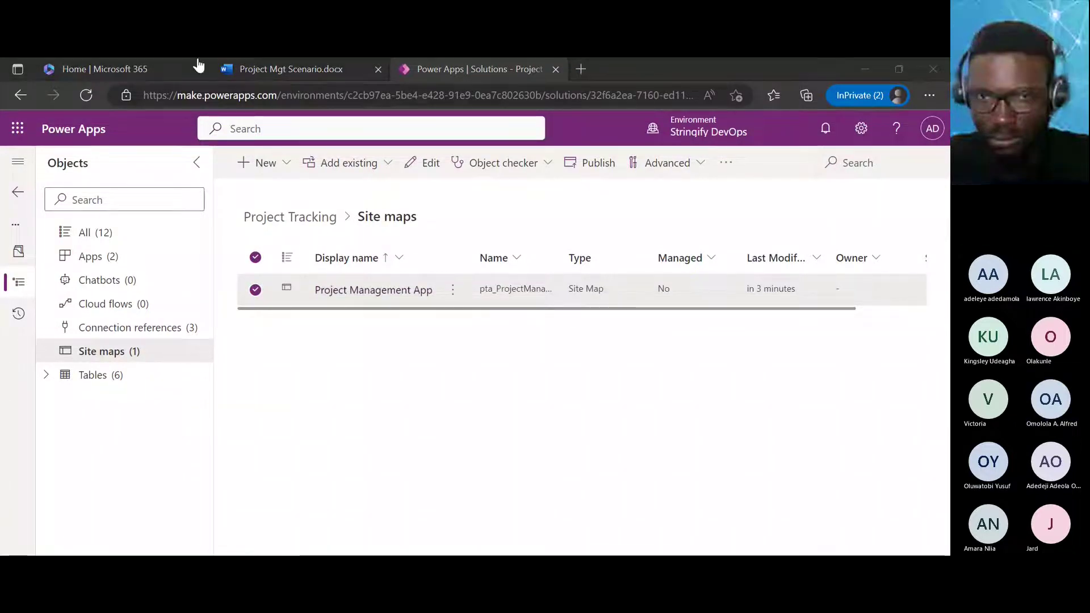
click(878, 76)
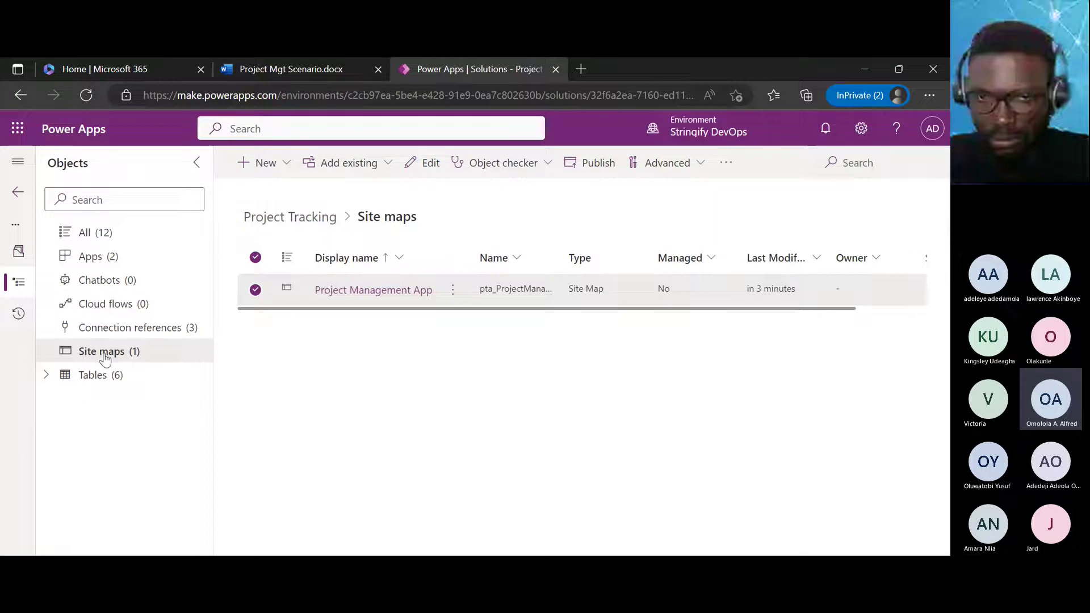
click(91, 262)
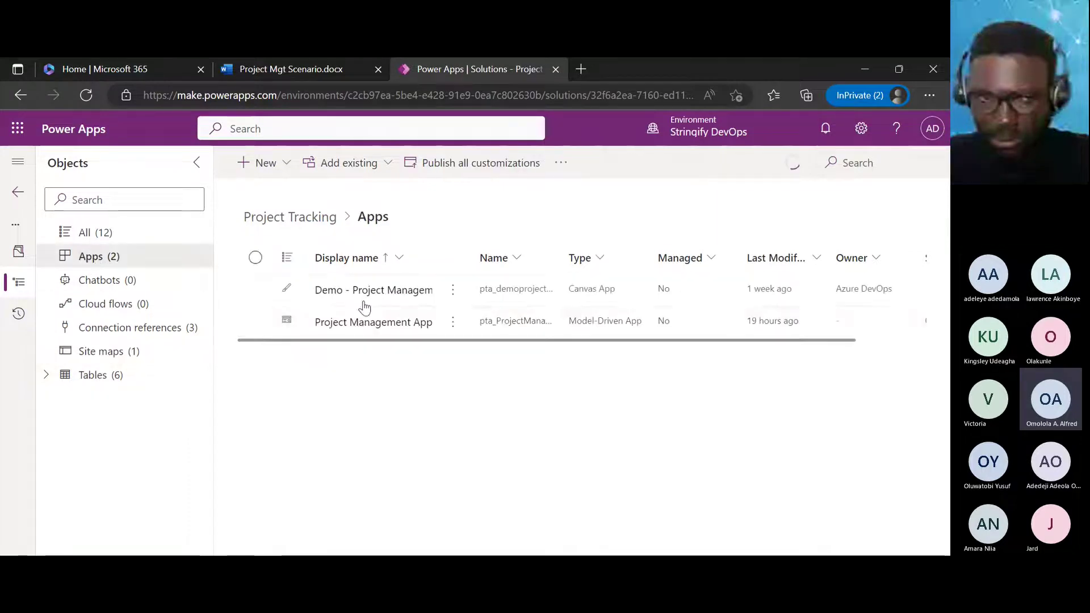
click(368, 322)
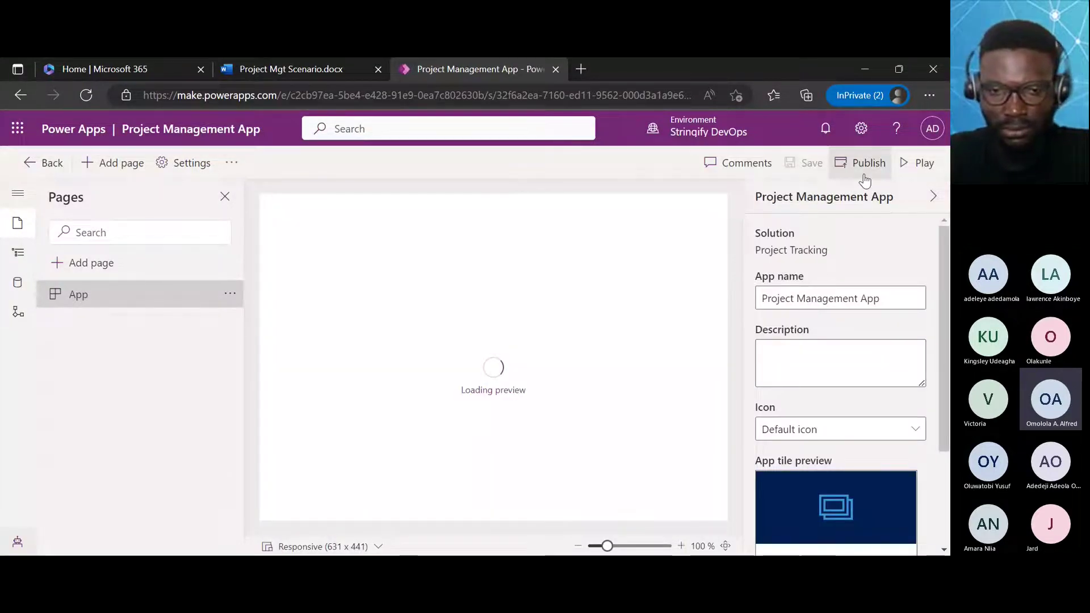
click(858, 165)
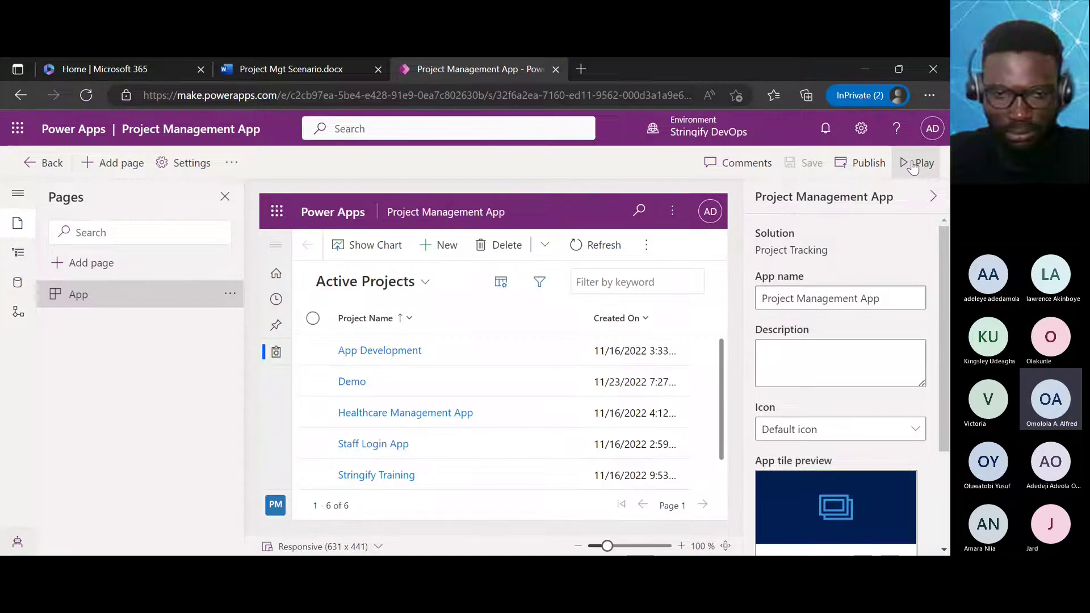
click(912, 164)
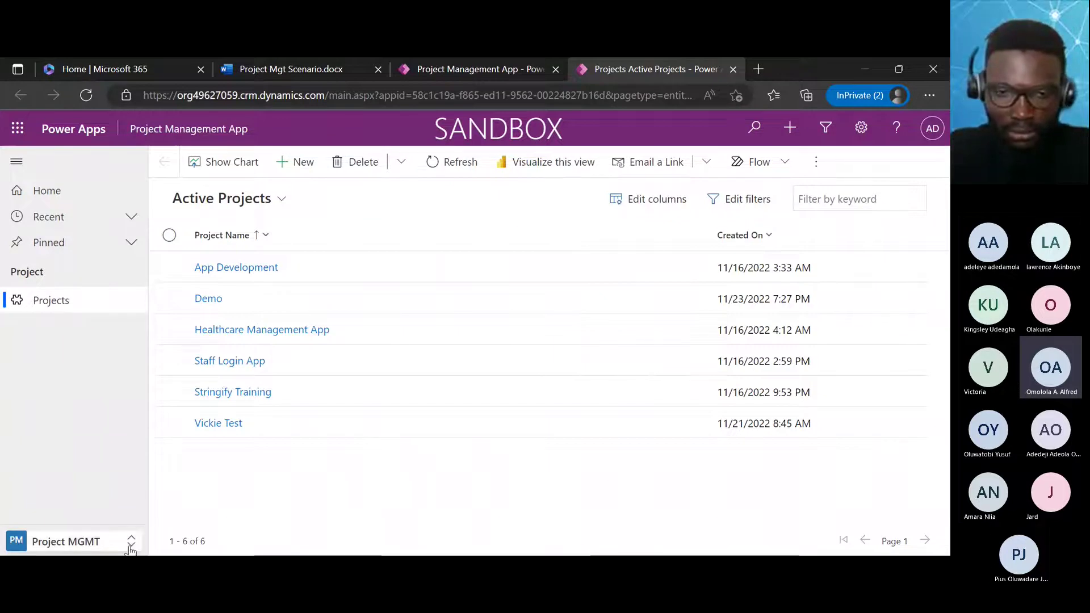
Check the Engineers View area in the running app, then switch back to the Project MGMT area.
click(131, 544)
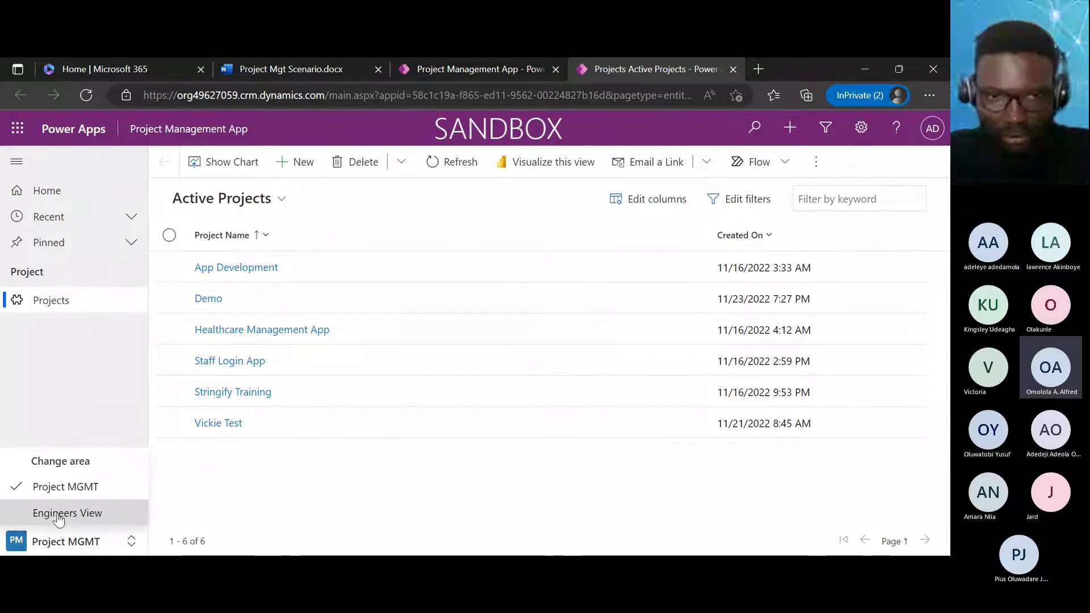
click(89, 514)
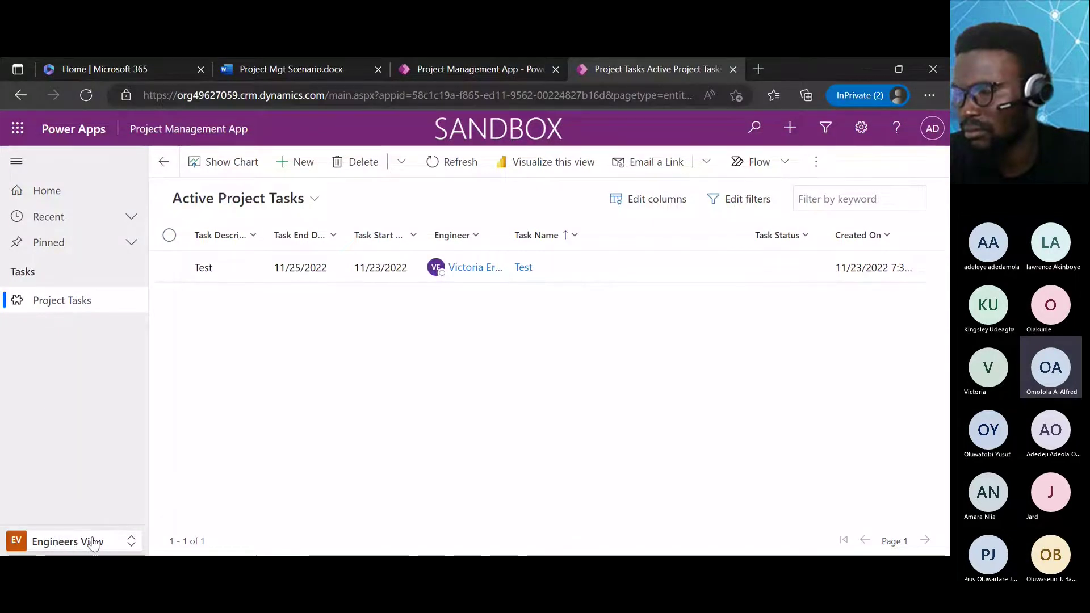
click(132, 541)
click(63, 488)
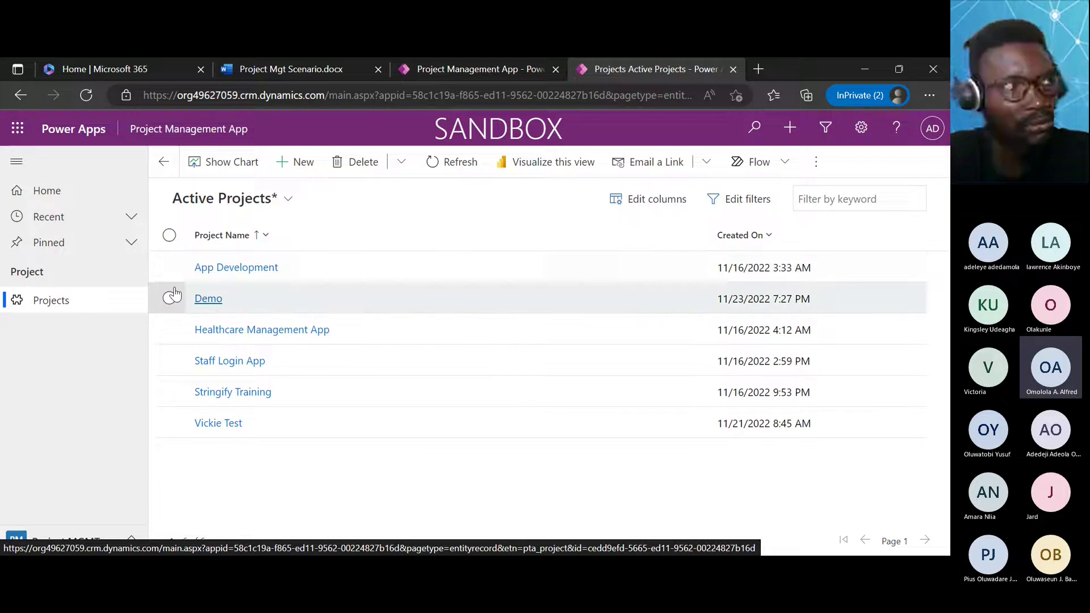
Open the App Development project record and review its scheduled start and end dates.
click(227, 272)
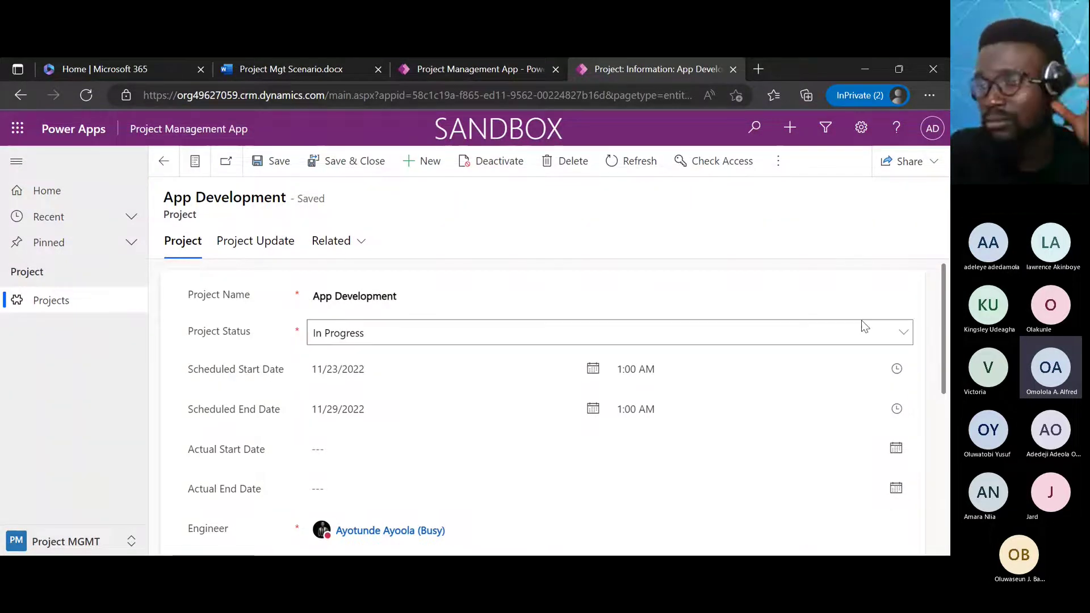
drag(942, 293, 947, 327)
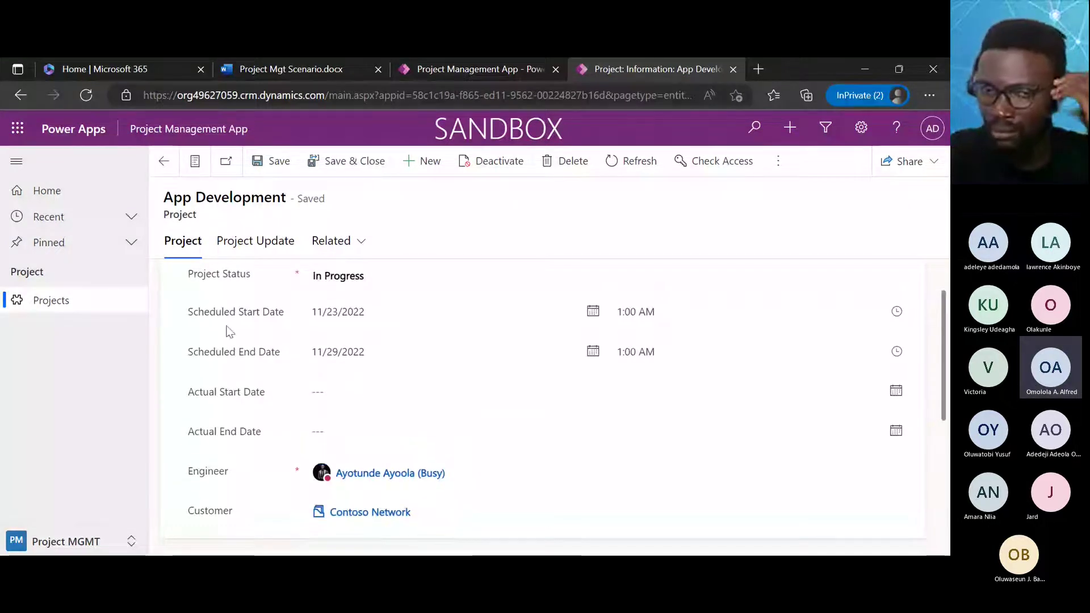
drag(257, 312, 283, 315)
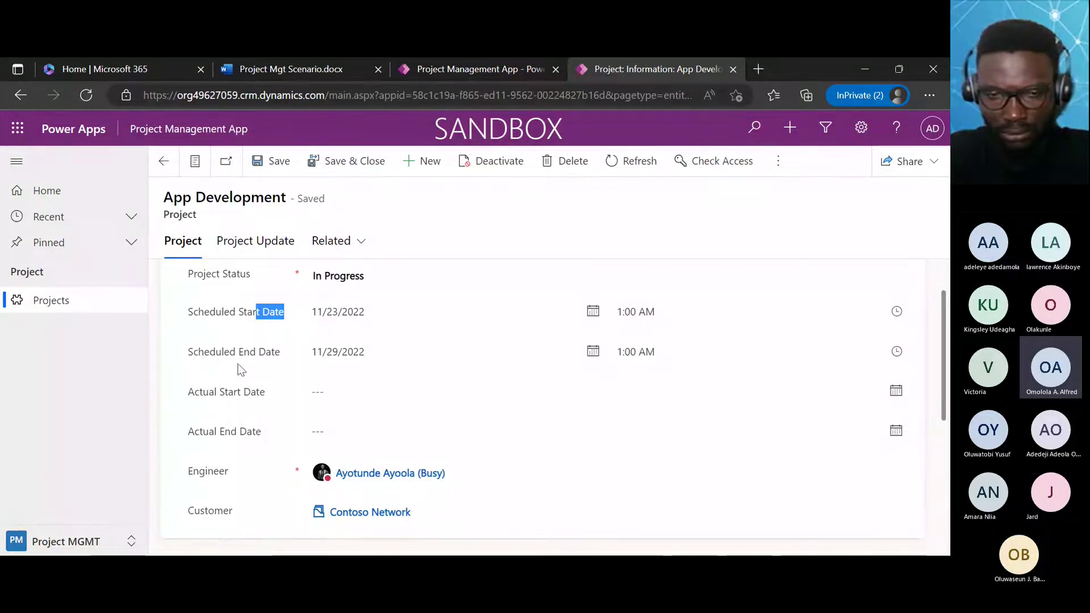
Set the App Development project's actual start date to 11/16/2022 and actual end date to 11/23/2022.
click(321, 392)
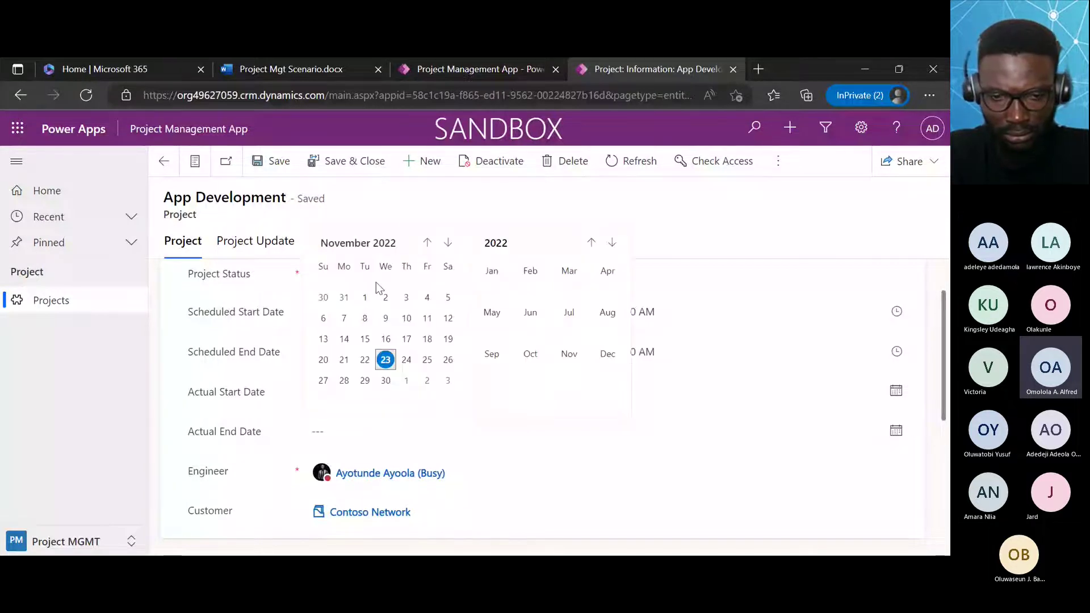
click(387, 339)
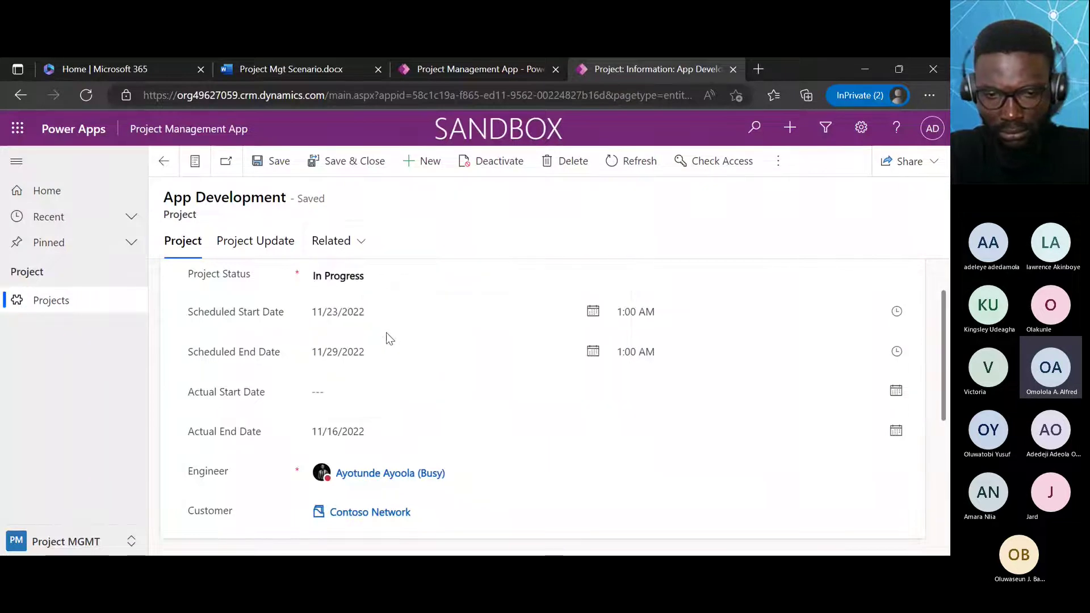
click(339, 394)
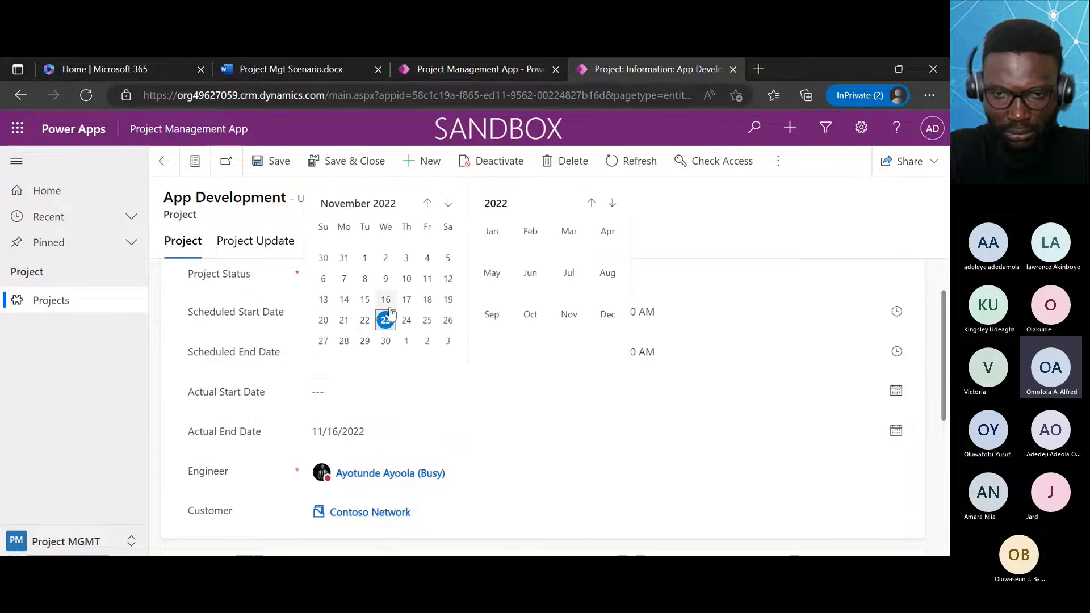
click(385, 279)
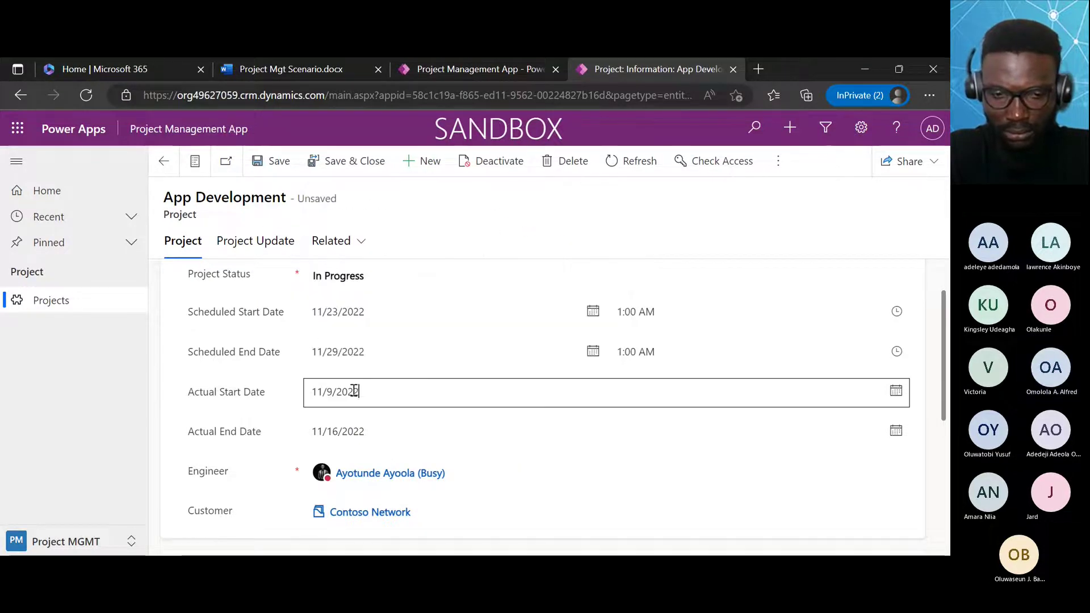
click(364, 391)
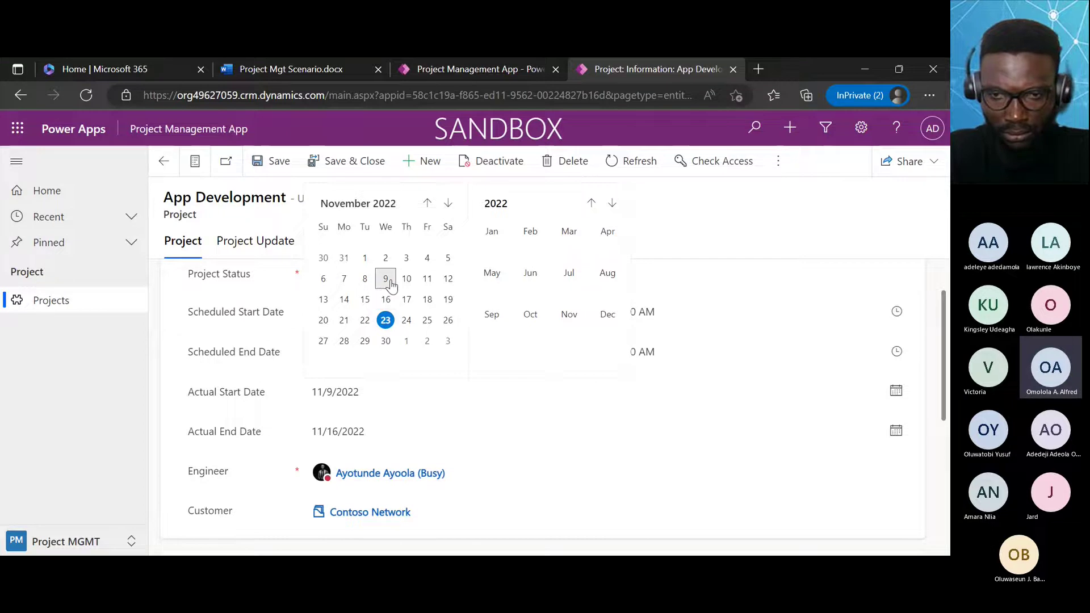
click(390, 301)
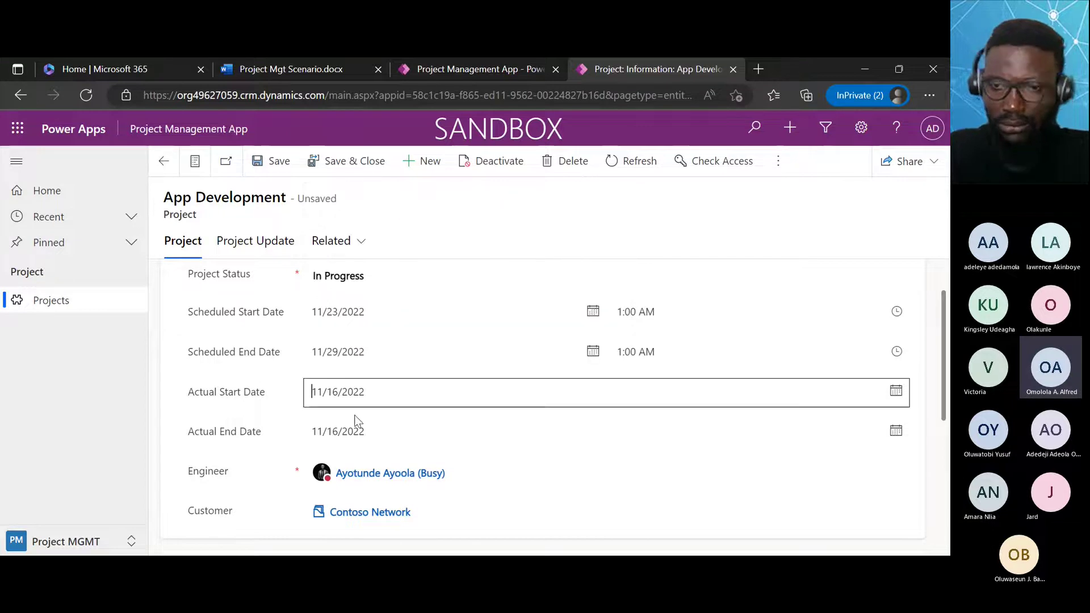
click(361, 429)
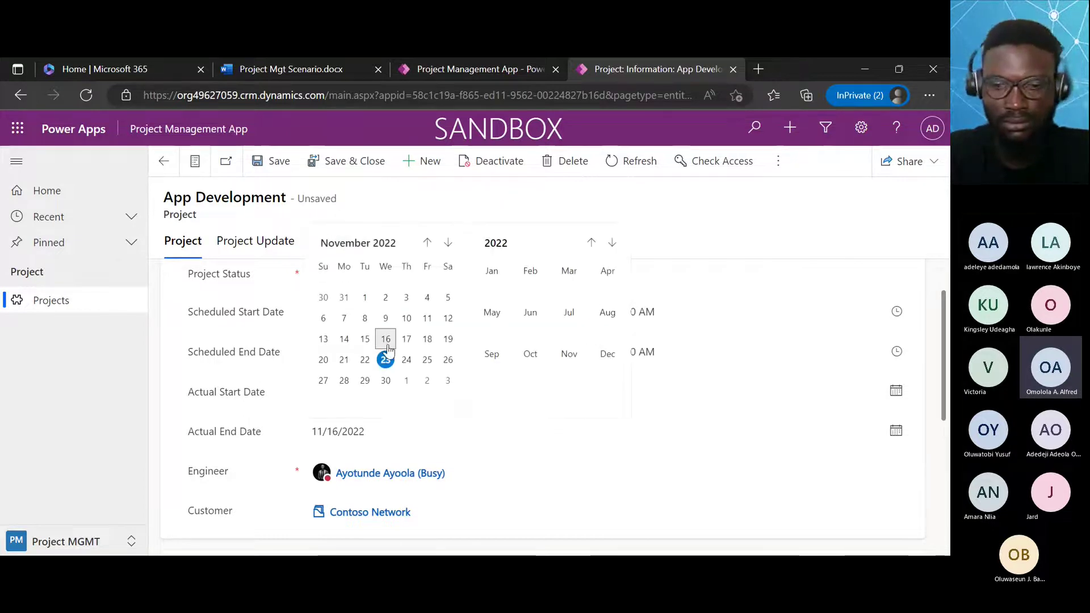
click(386, 359)
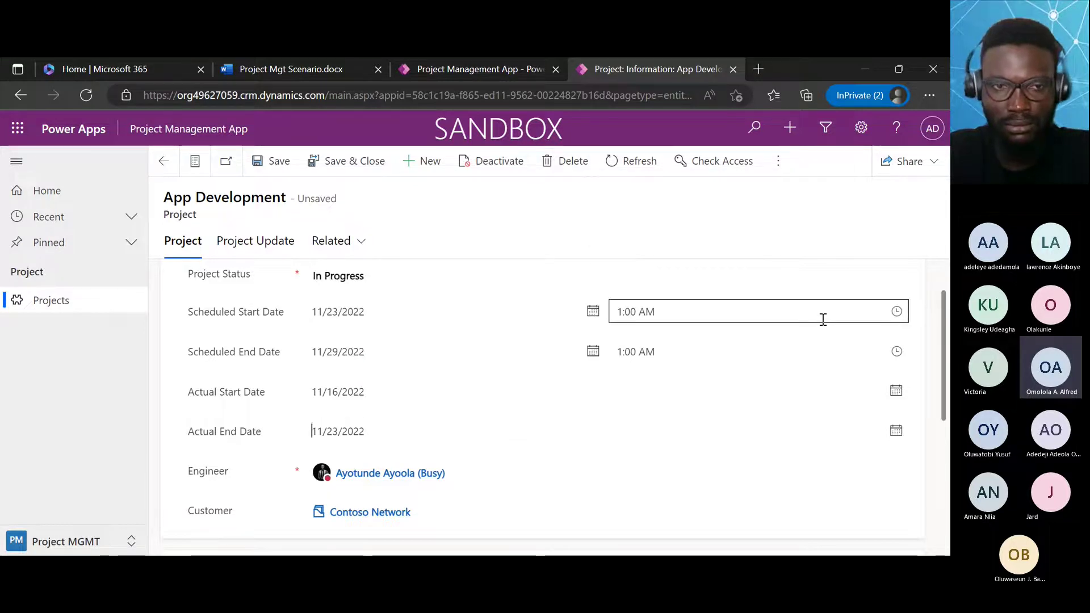
scroll(935, 327, down, 1)
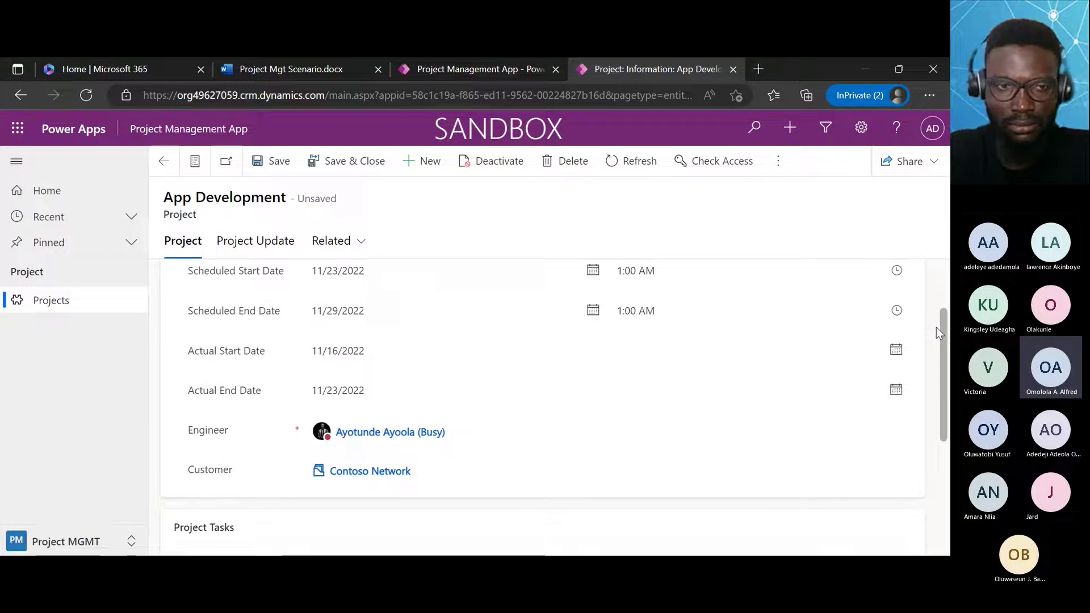
Review the App Development project's date, engineer and customer fields and its Project Tasks list.
scroll(935, 327, up, 2)
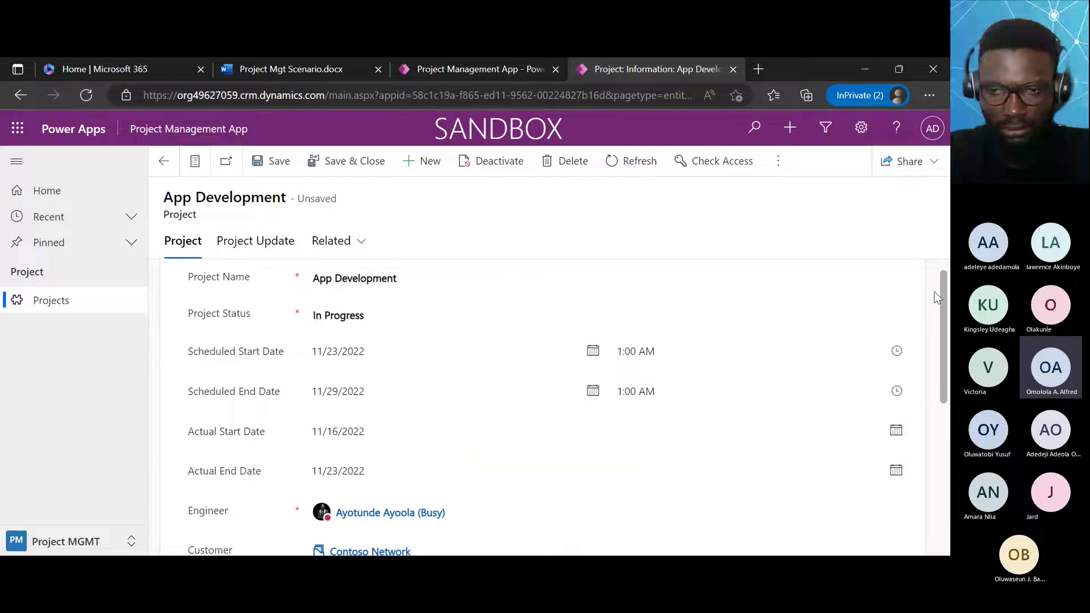
scroll(935, 291, down, 2)
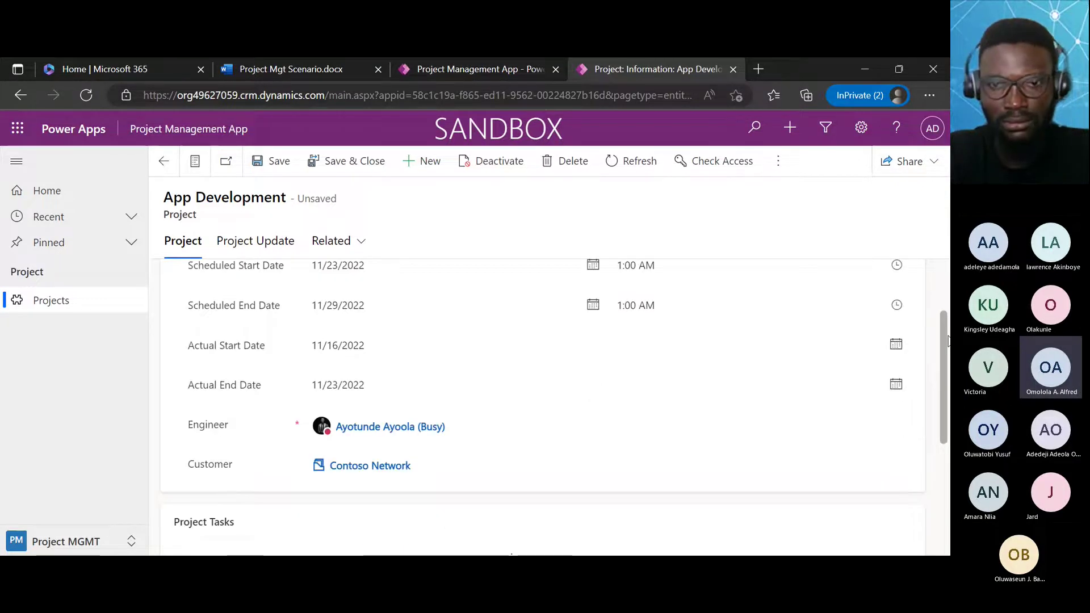
scroll(942, 307, up, 1)
scroll(942, 352, down, 2)
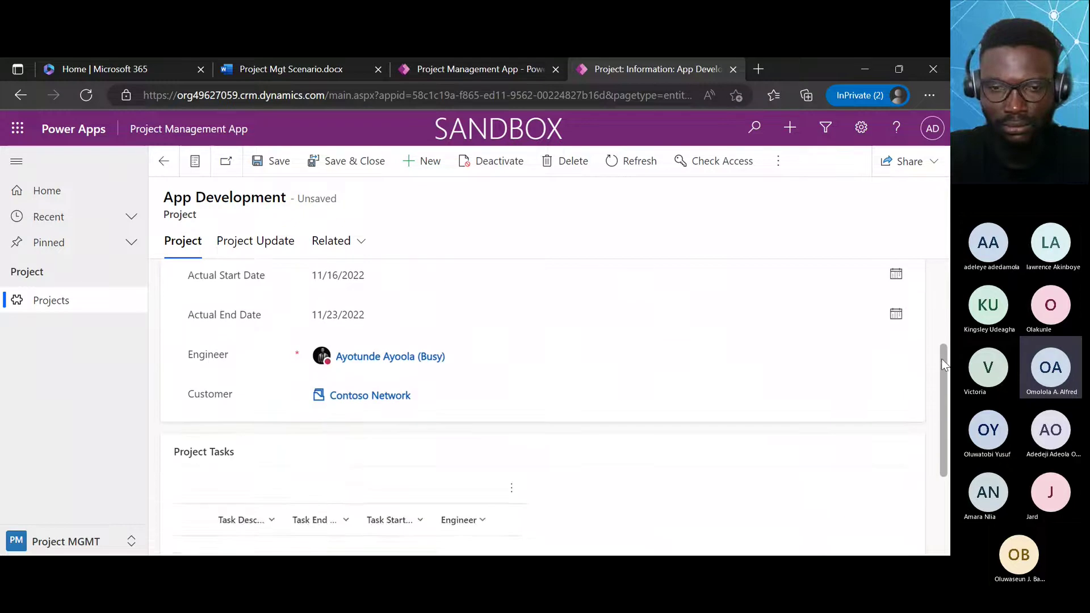
scroll(942, 359, up, 1)
scroll(939, 372, down, 2)
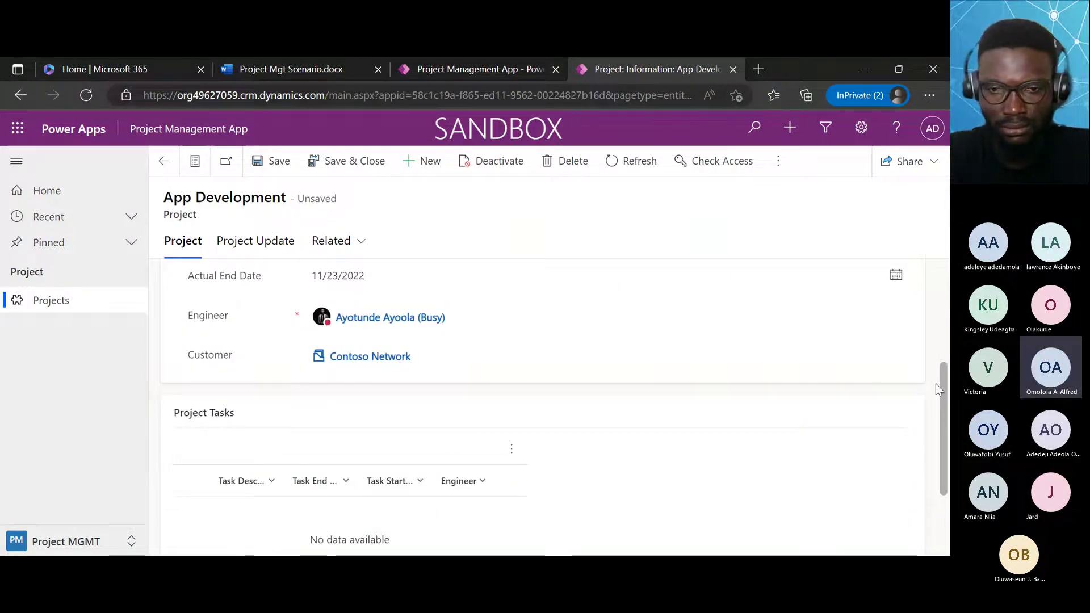
scroll(935, 383, up, 1)
scroll(936, 363, down, 1)
scroll(931, 397, down, 2)
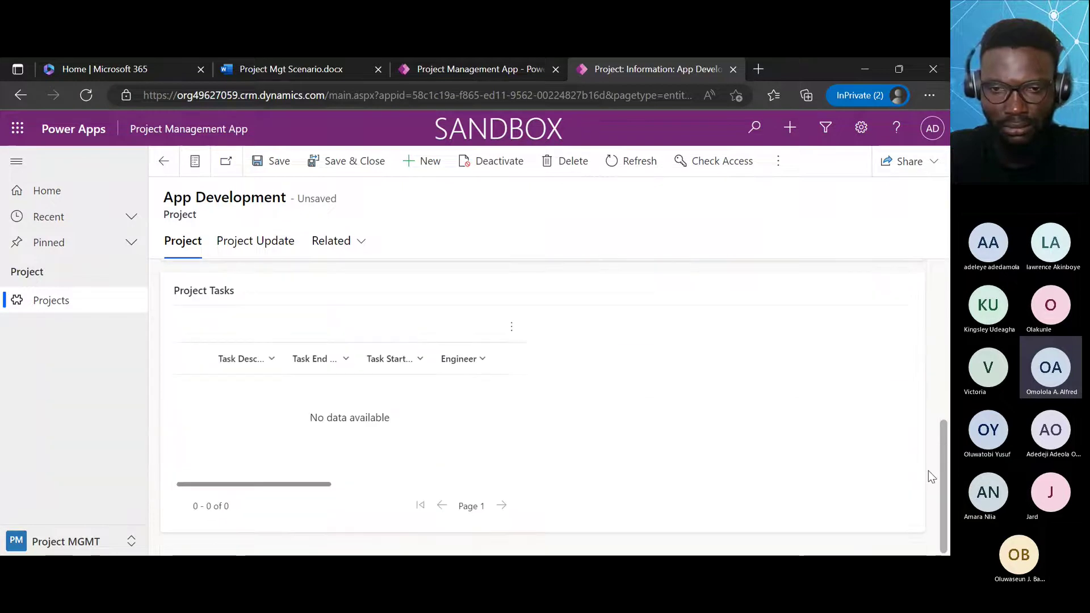
scroll(937, 443, up, 1)
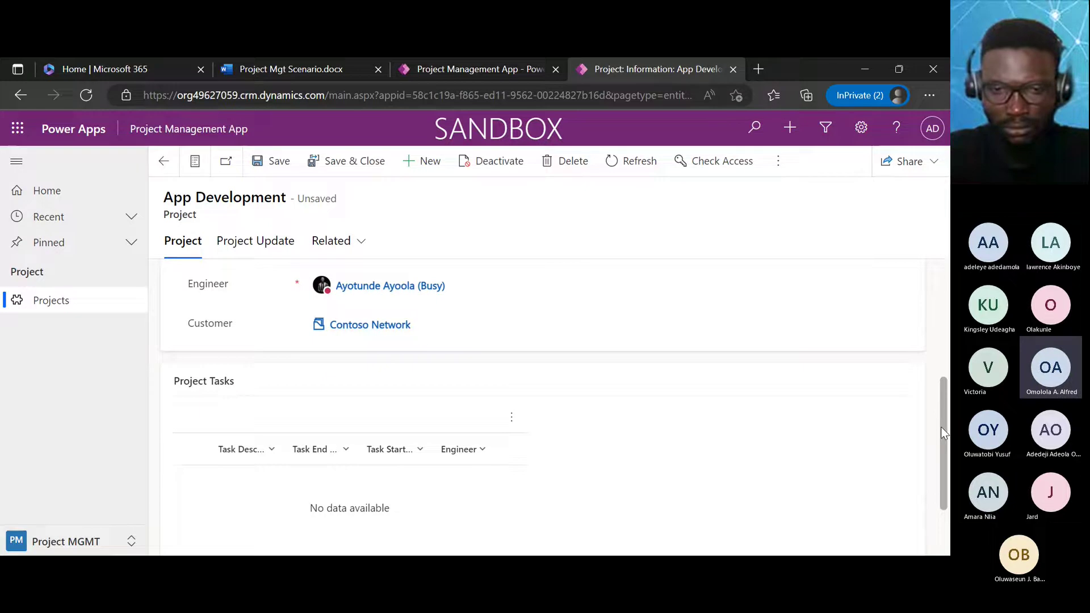
drag(941, 427, 937, 293)
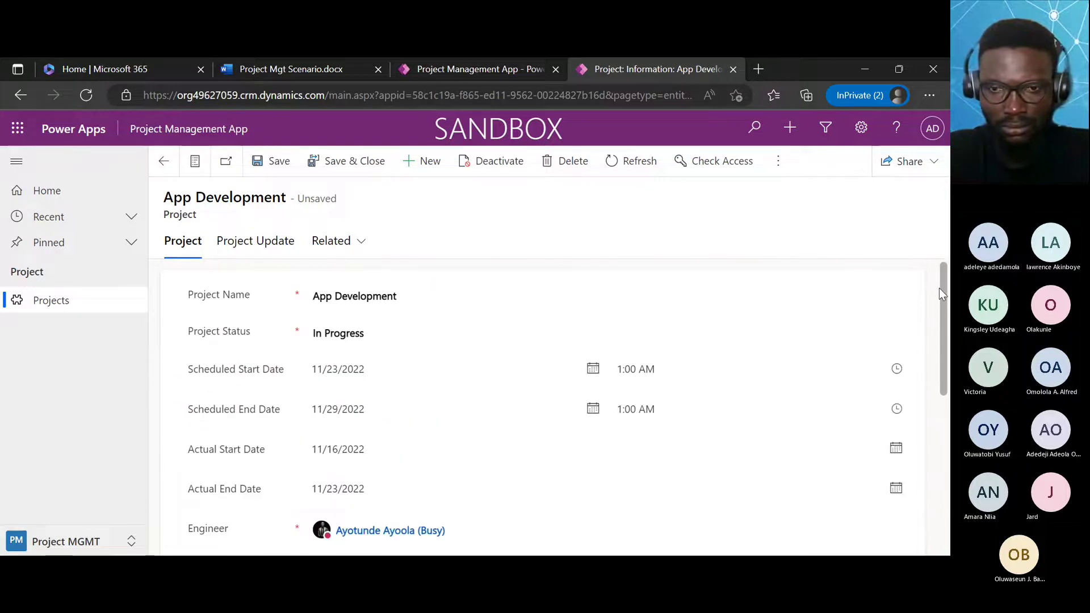
scroll(939, 287, down, 5)
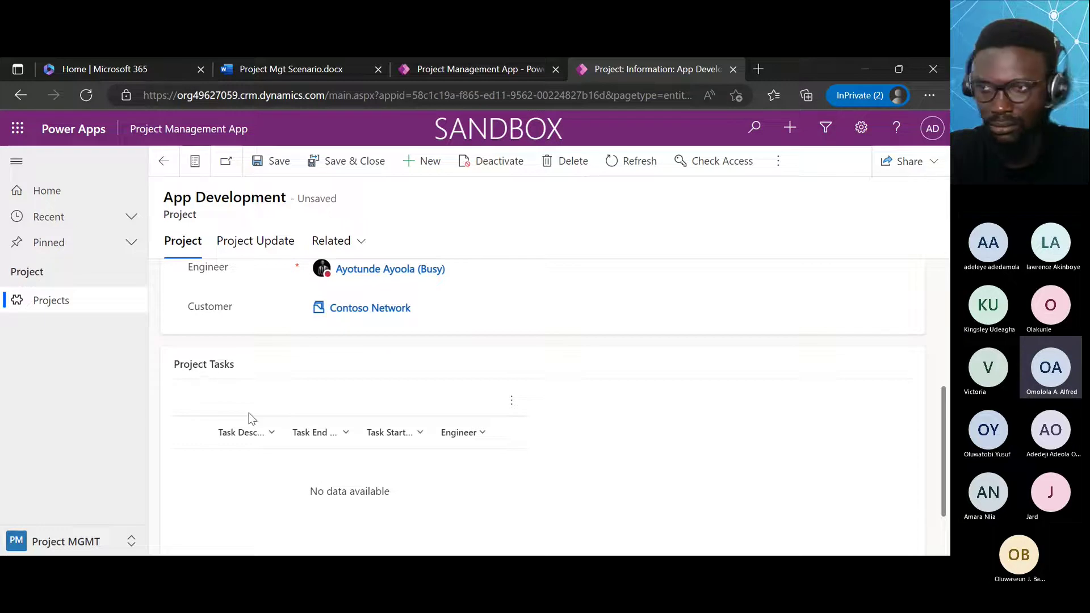
Save the App Development project record.
key(ctrl+s)
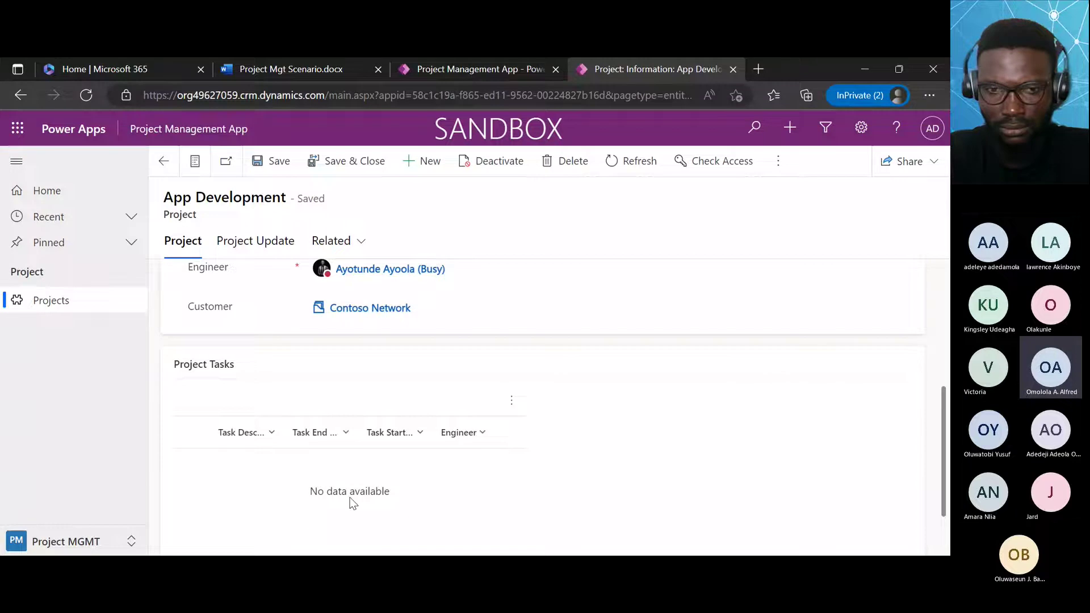
click(272, 164)
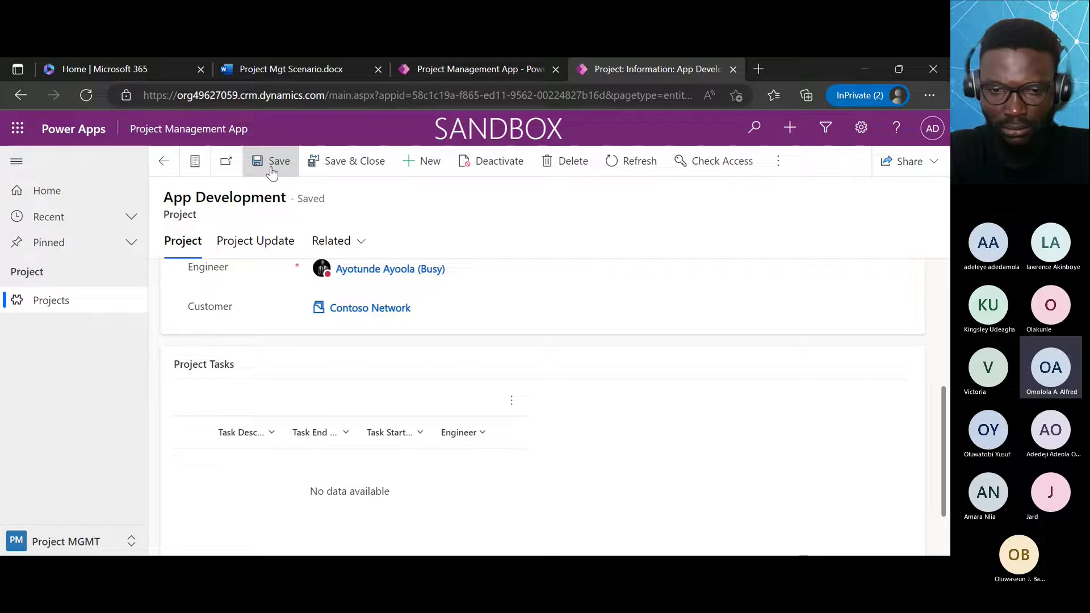
click(272, 170)
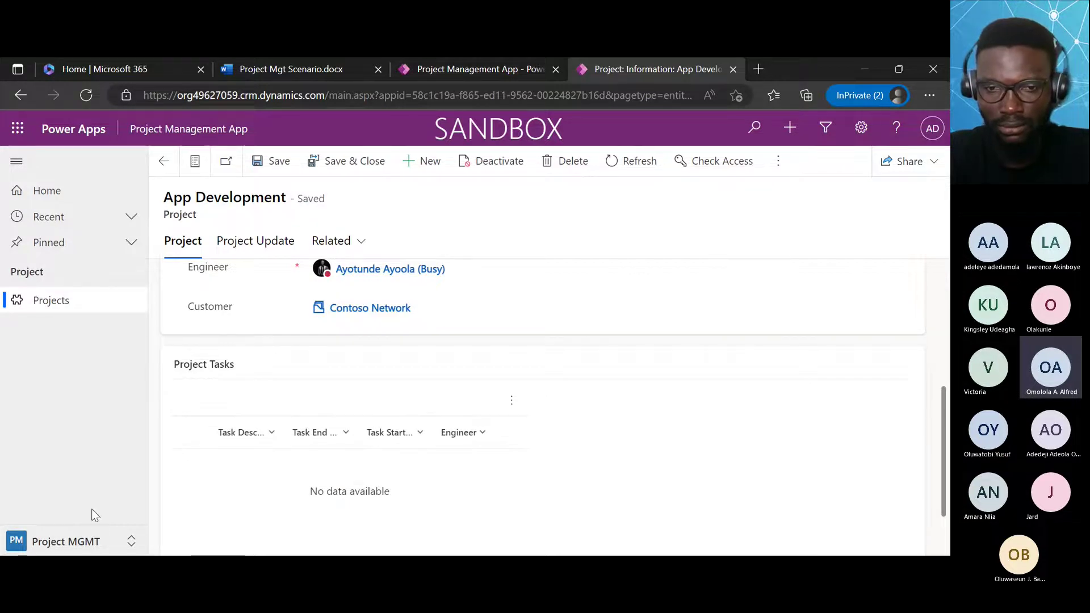
Switch to the Engineers View area and start a new record in Project Tasks.
click(132, 541)
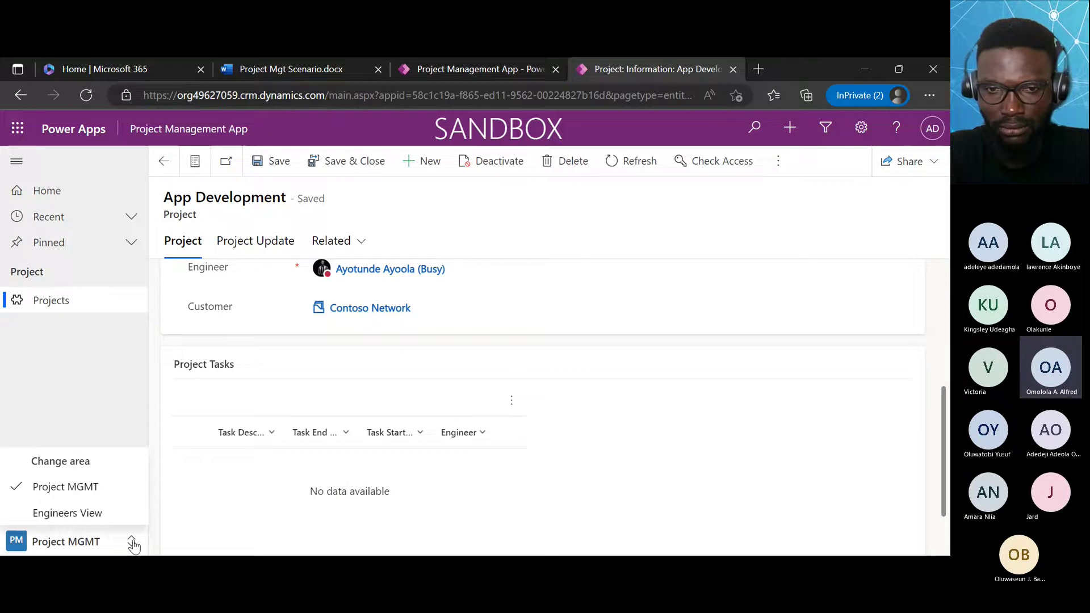
click(74, 513)
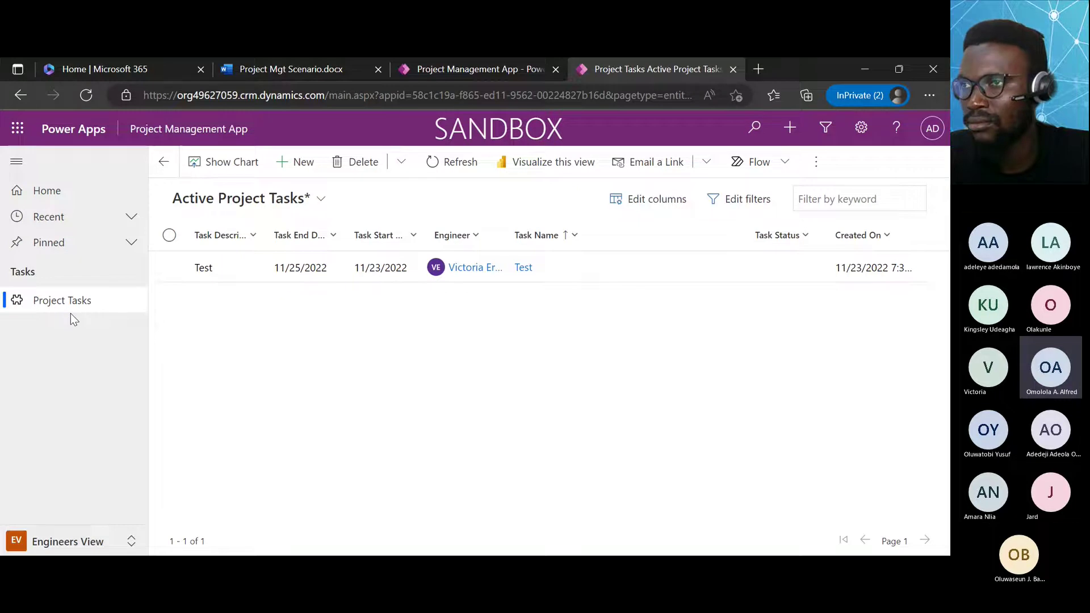
click(52, 310)
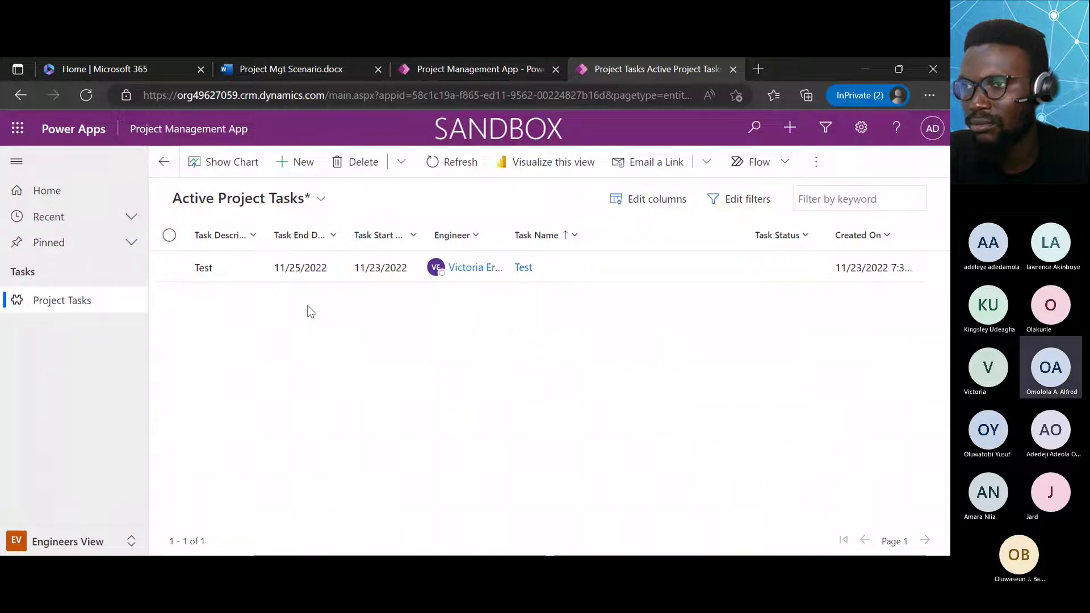
click(299, 164)
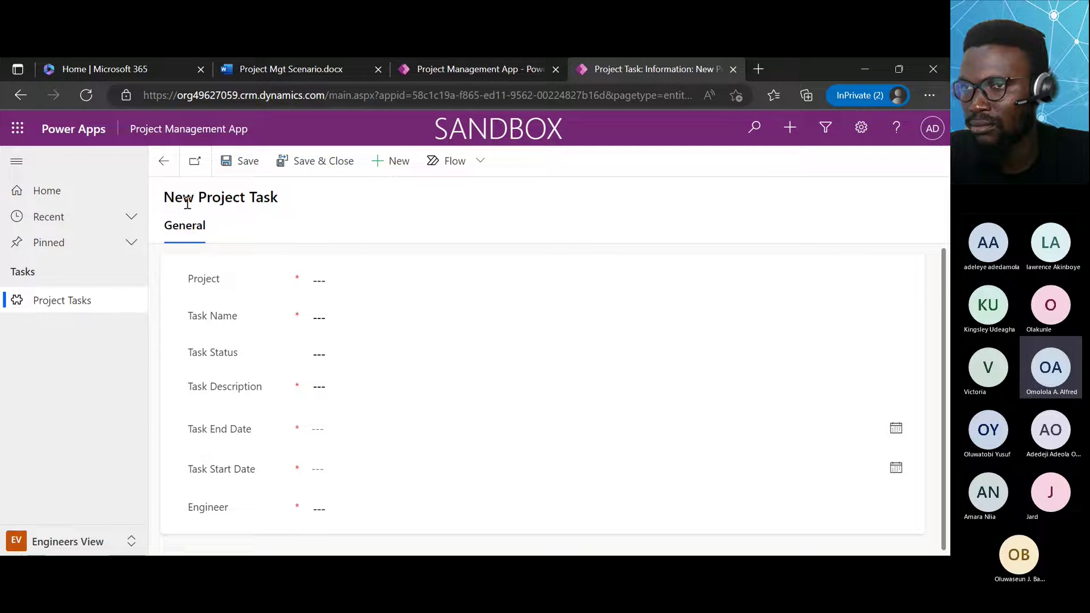
Look up "app" in the new task's Project field and choose App Development.
click(373, 280)
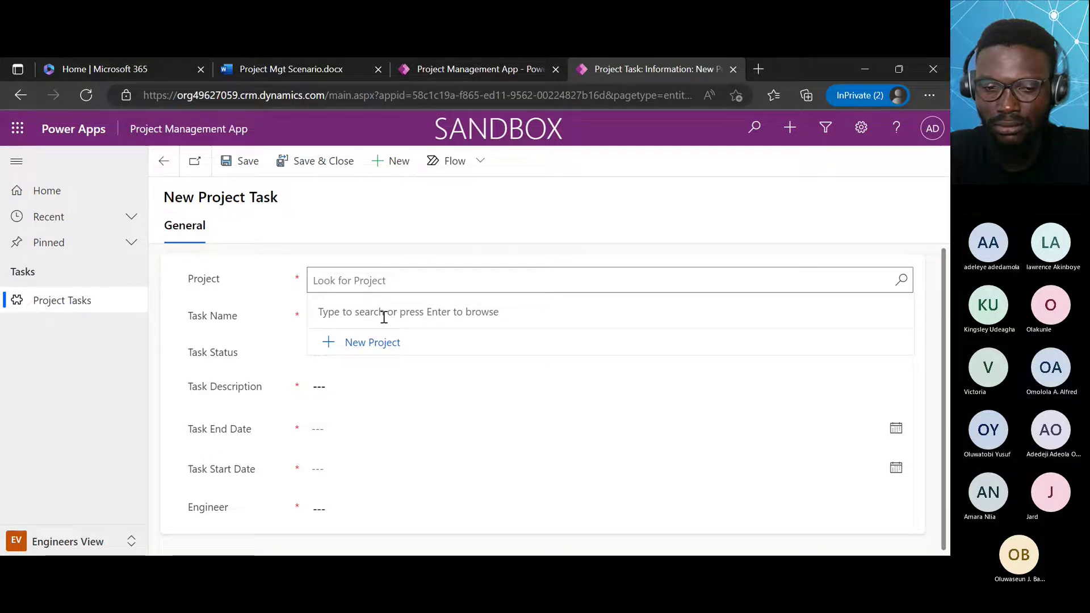
triple_click(339, 312)
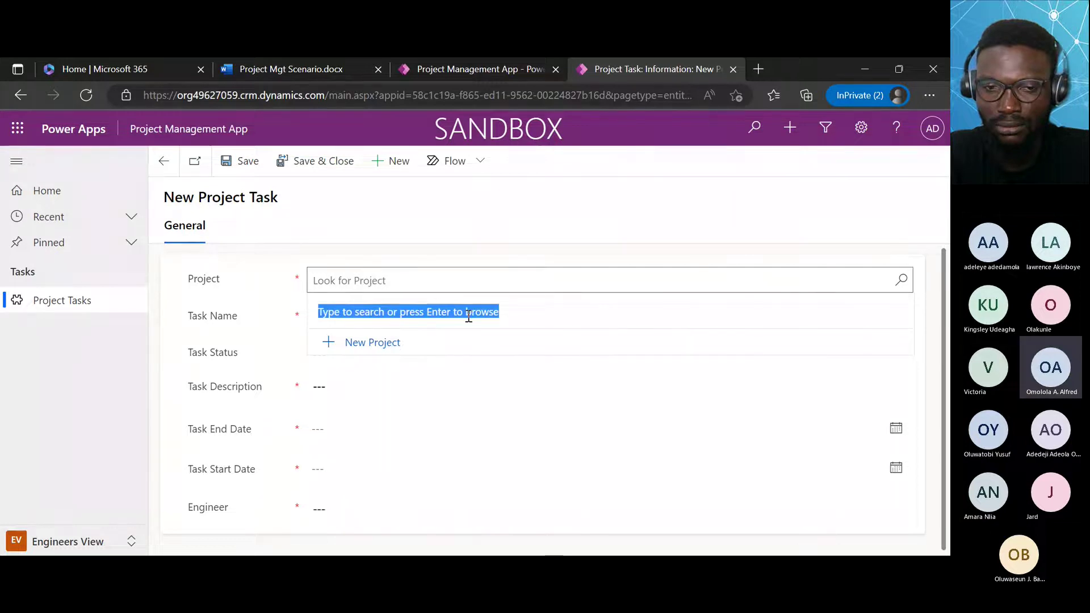
click(375, 282)
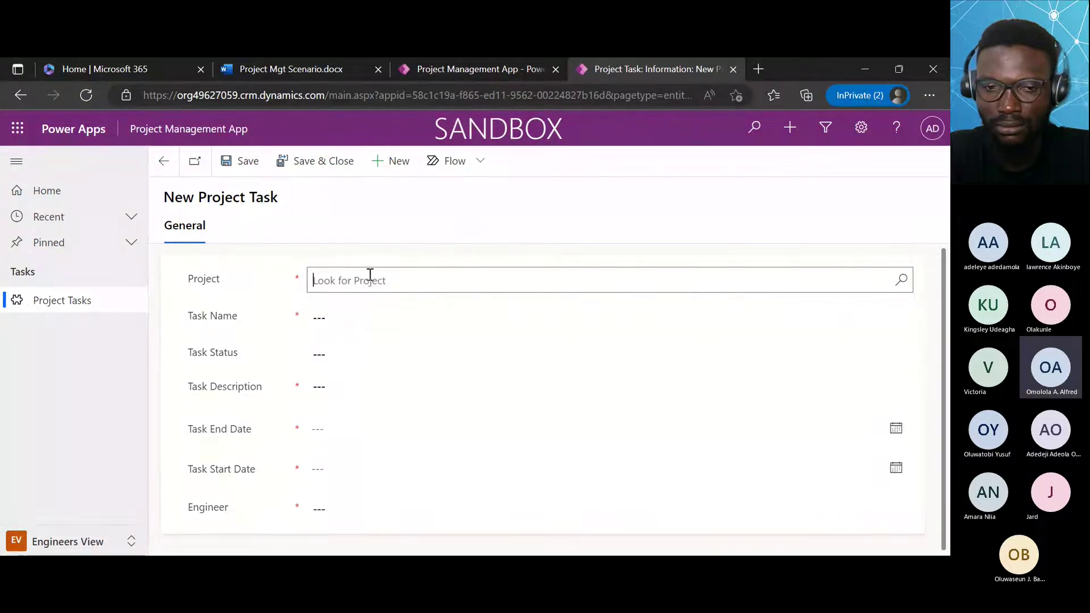
click(369, 277)
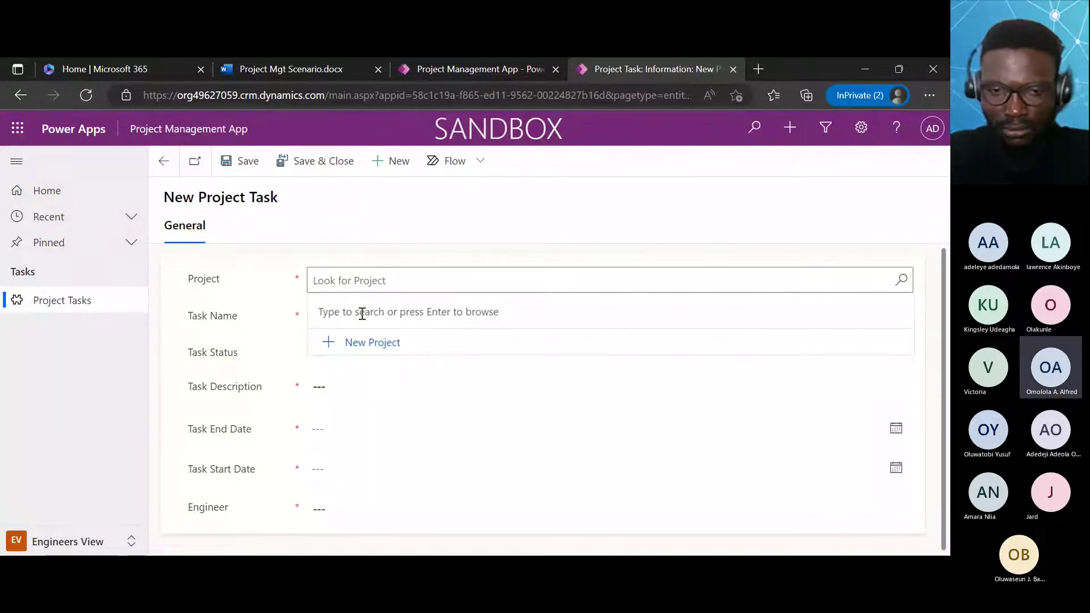
drag(455, 322, 406, 284)
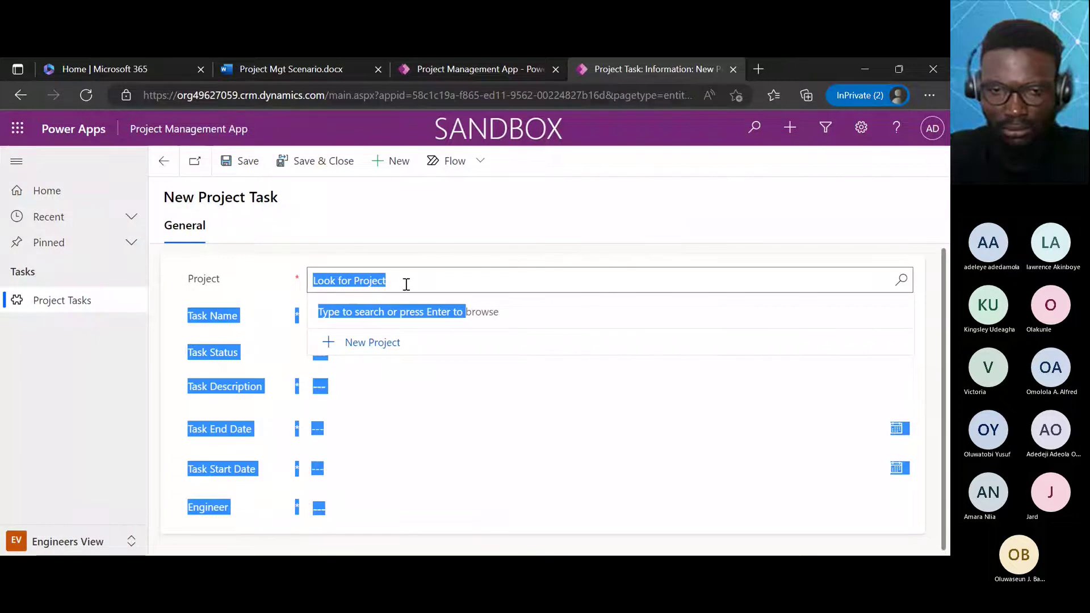
click(406, 284)
text(app)
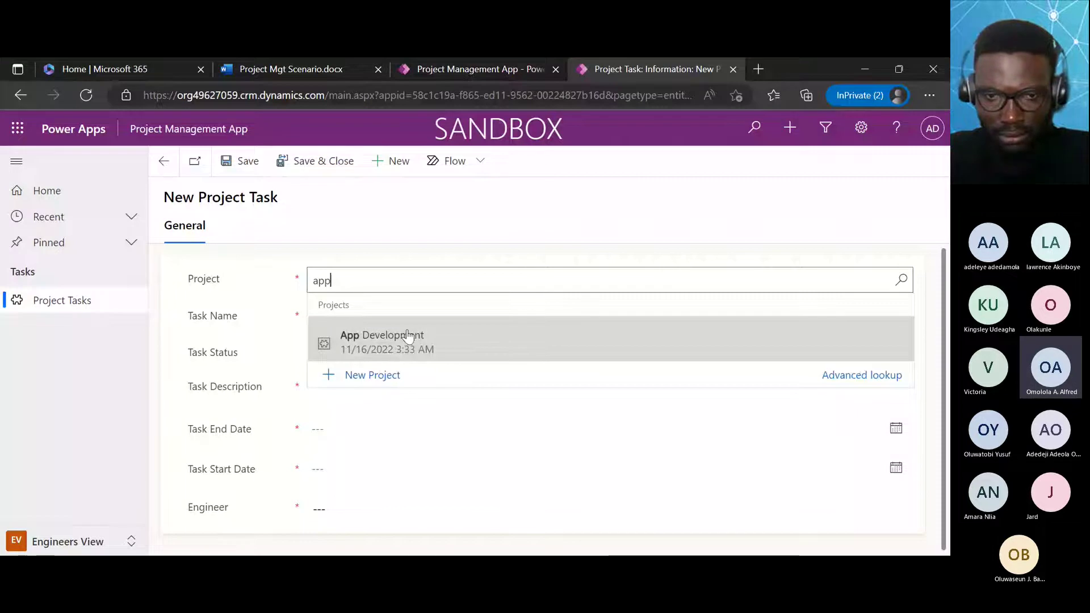
click(408, 335)
Name the new task Site Map and set its task status to Completed.
click(355, 324)
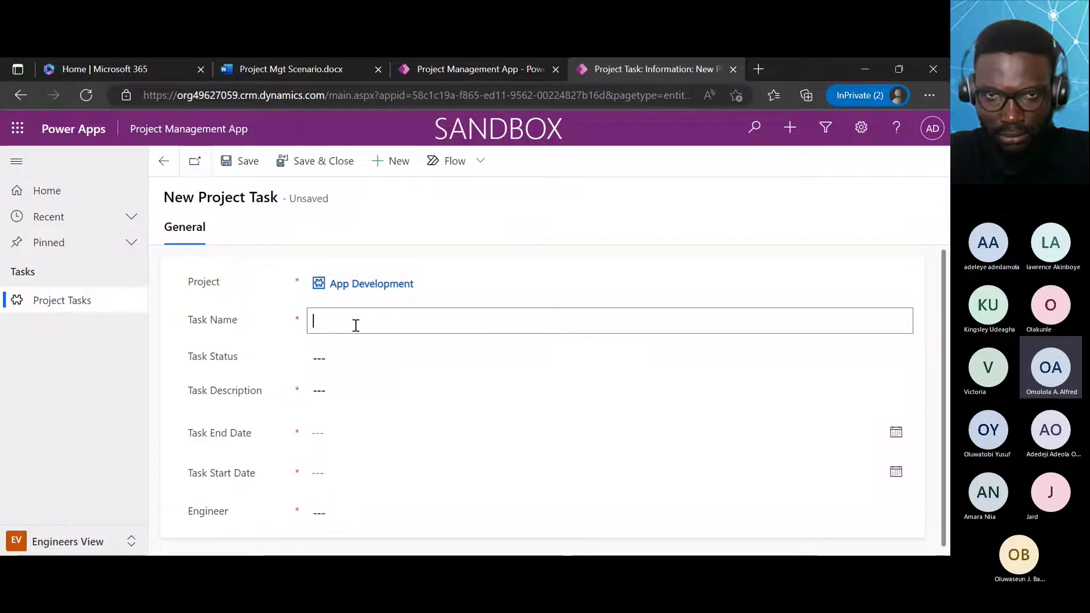
text(Si)
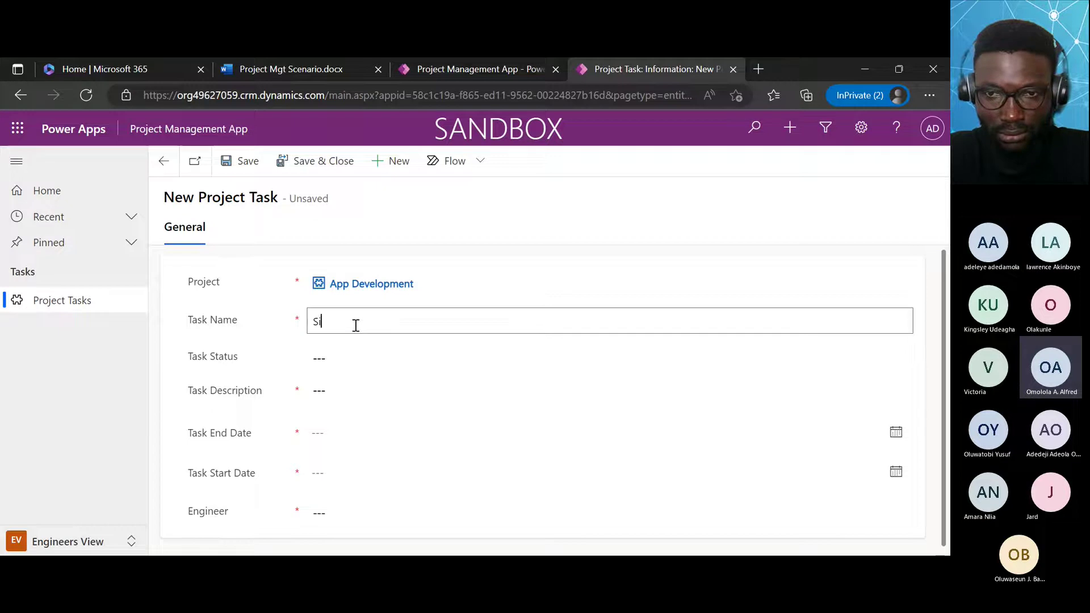
text(te MA)
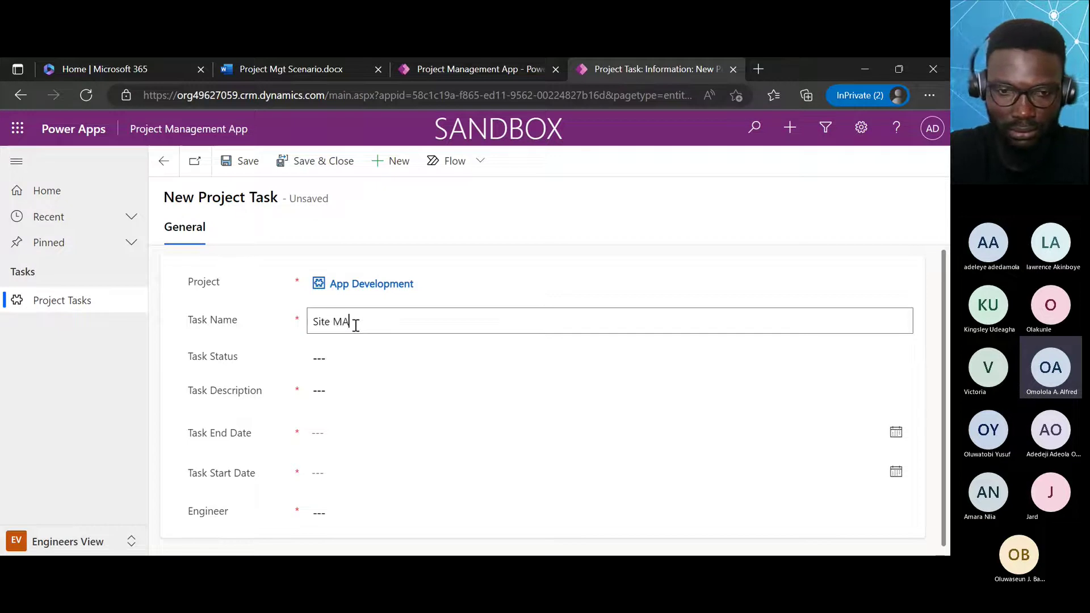
text(p)
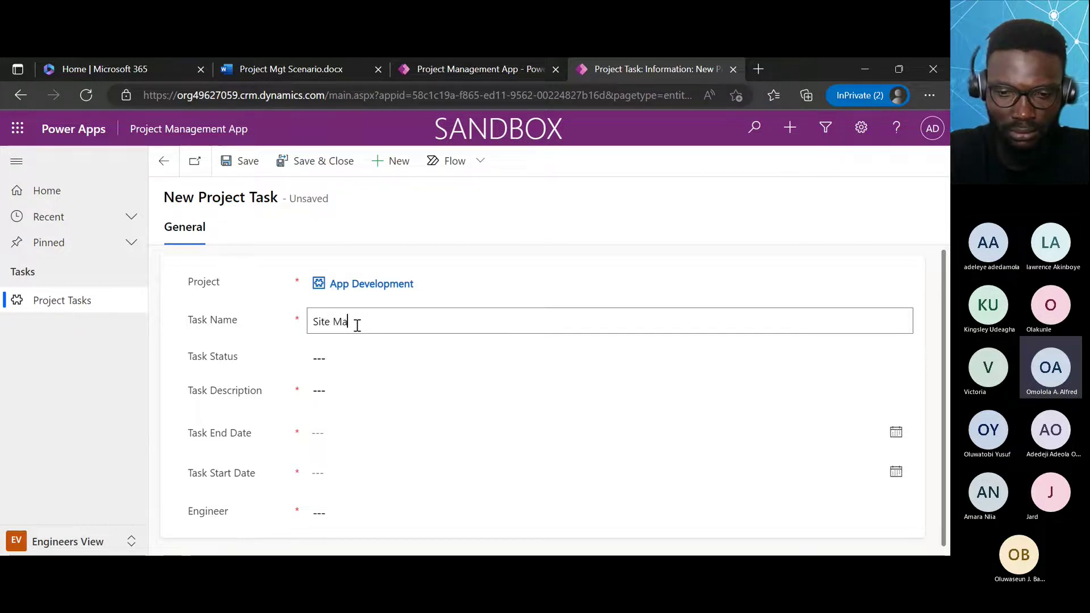
text(p)
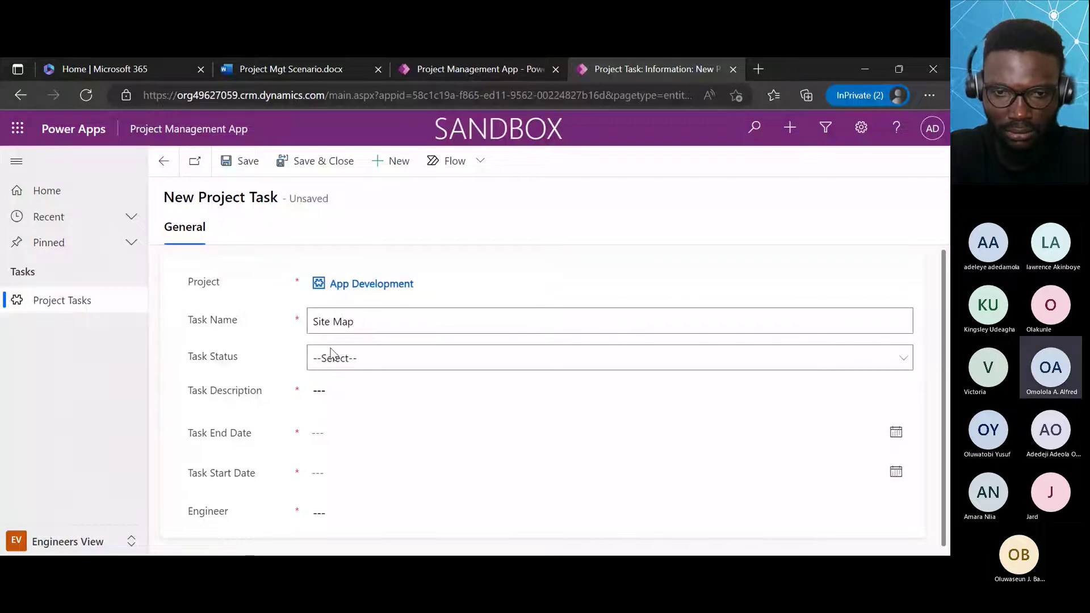
key(Tab)
key(c)
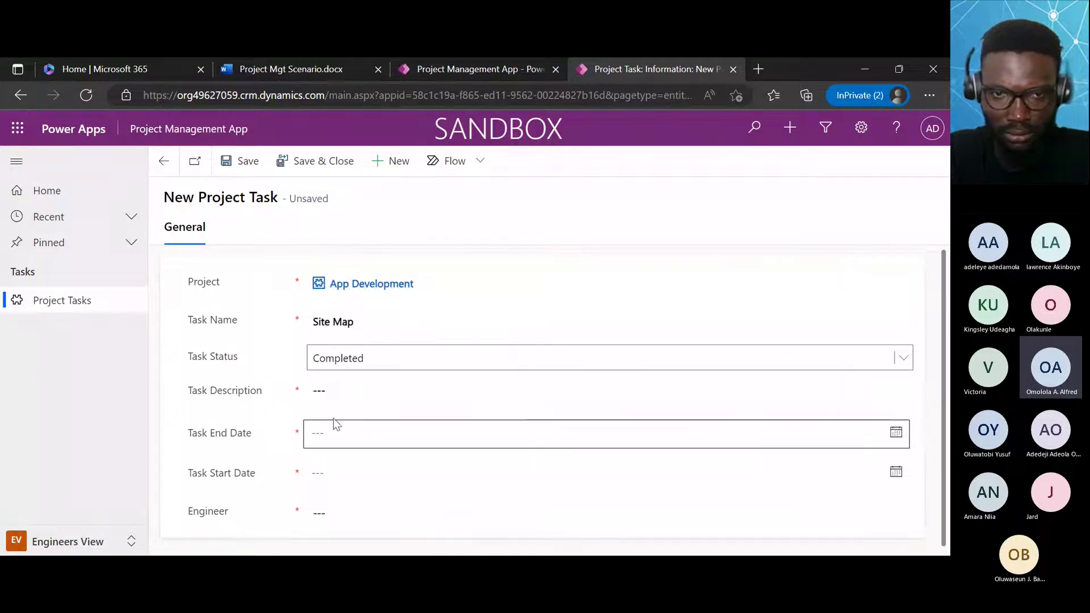
Enter "Create Navigation in the model driven app" as the Site Map task's description.
click(346, 391)
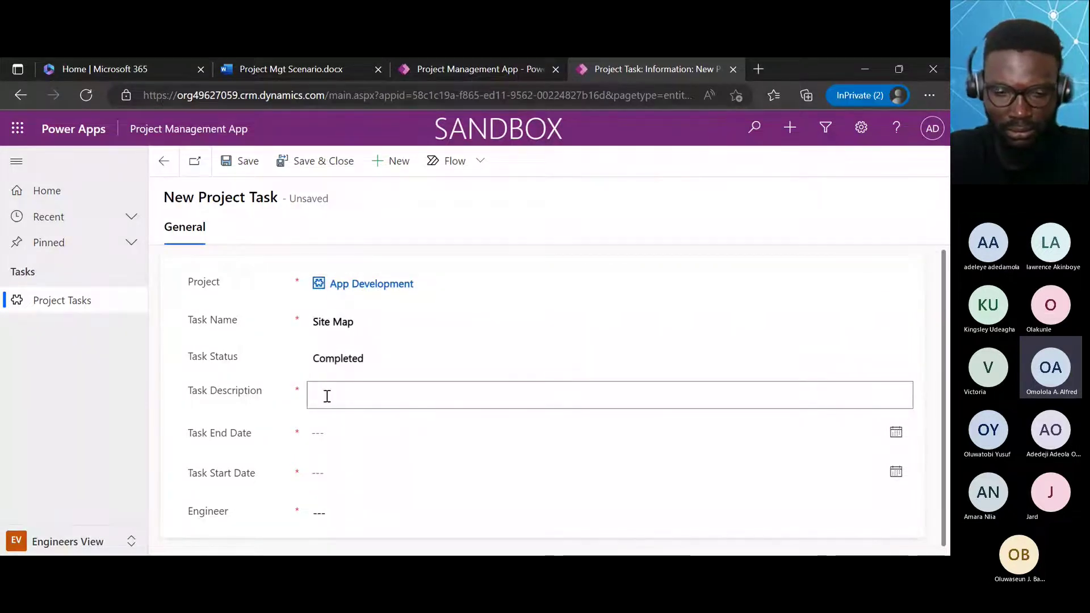
text(Create )
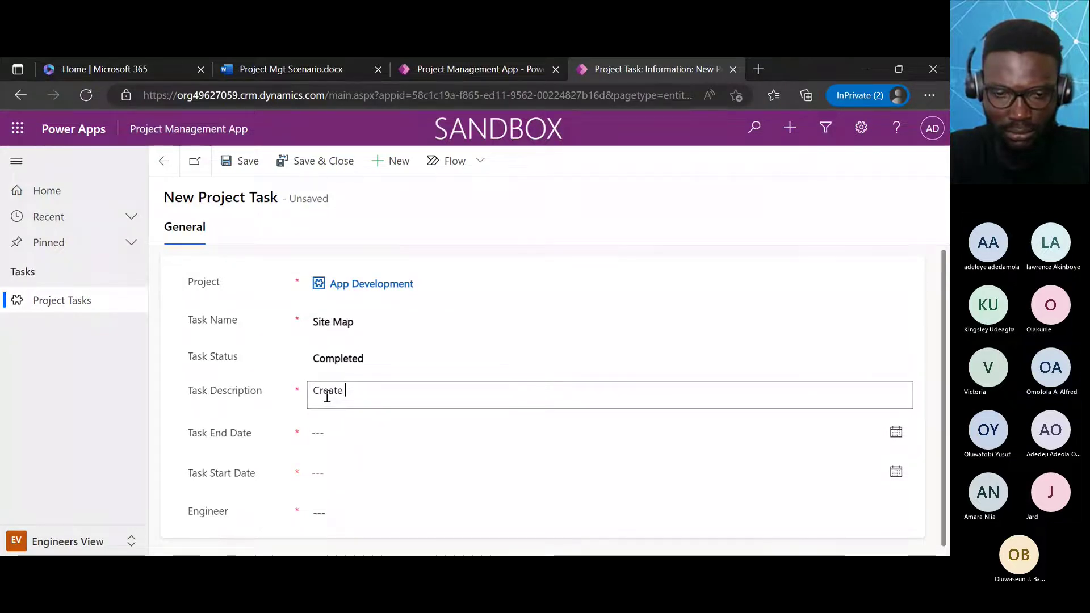
text(NAV)
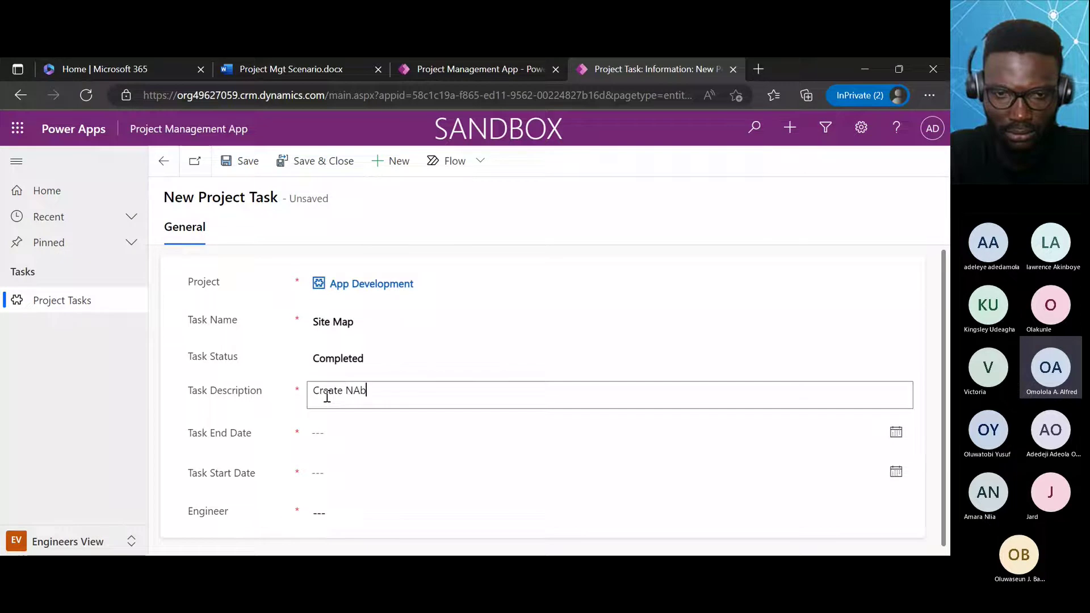
text(igation )
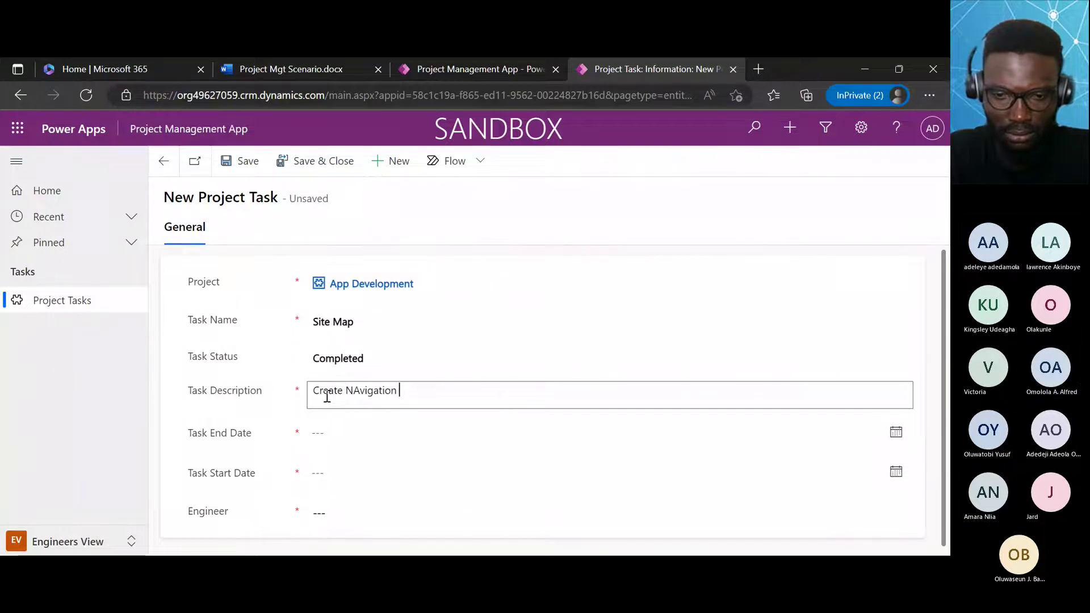
text(in the )
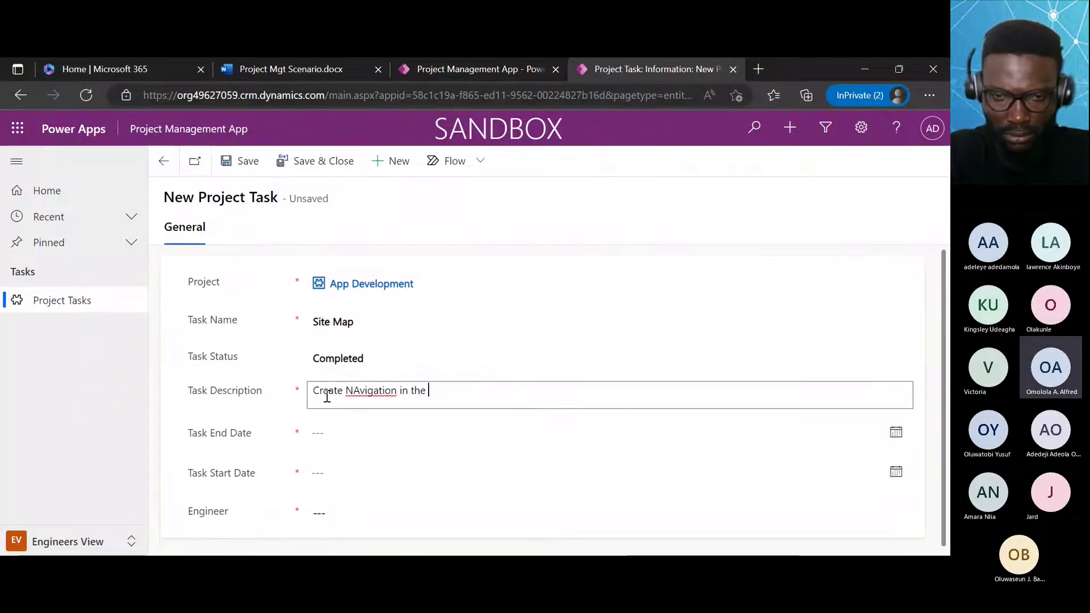
text(model dri)
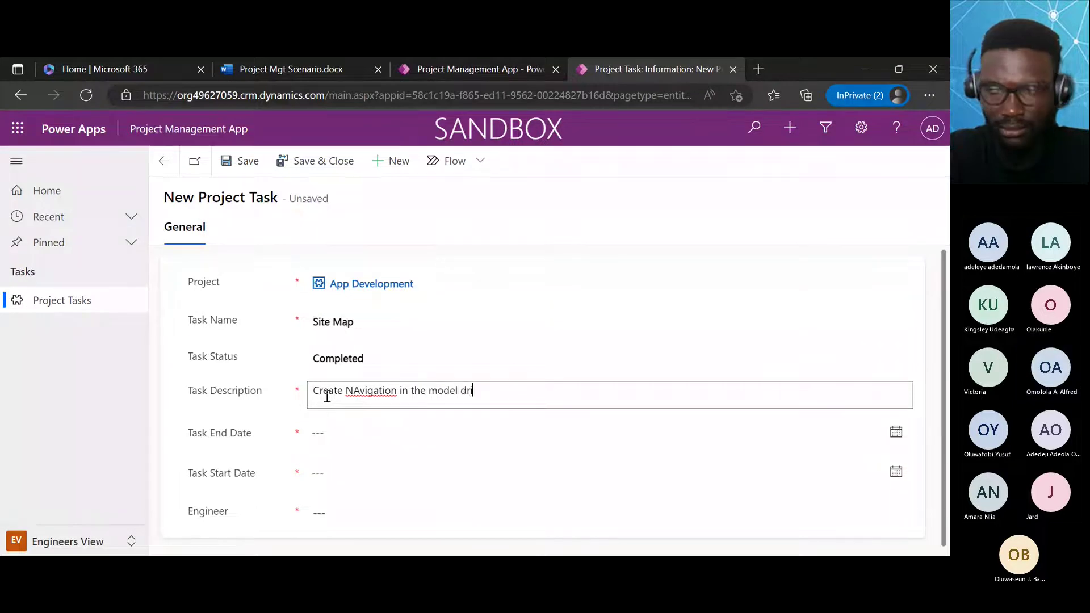
text(ven app)
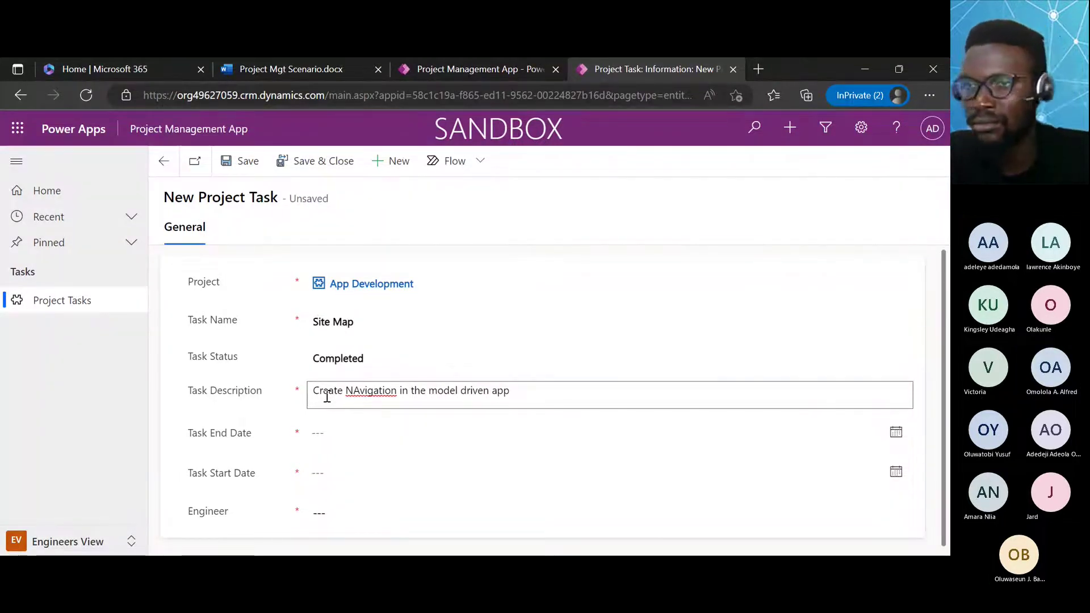
click(360, 391)
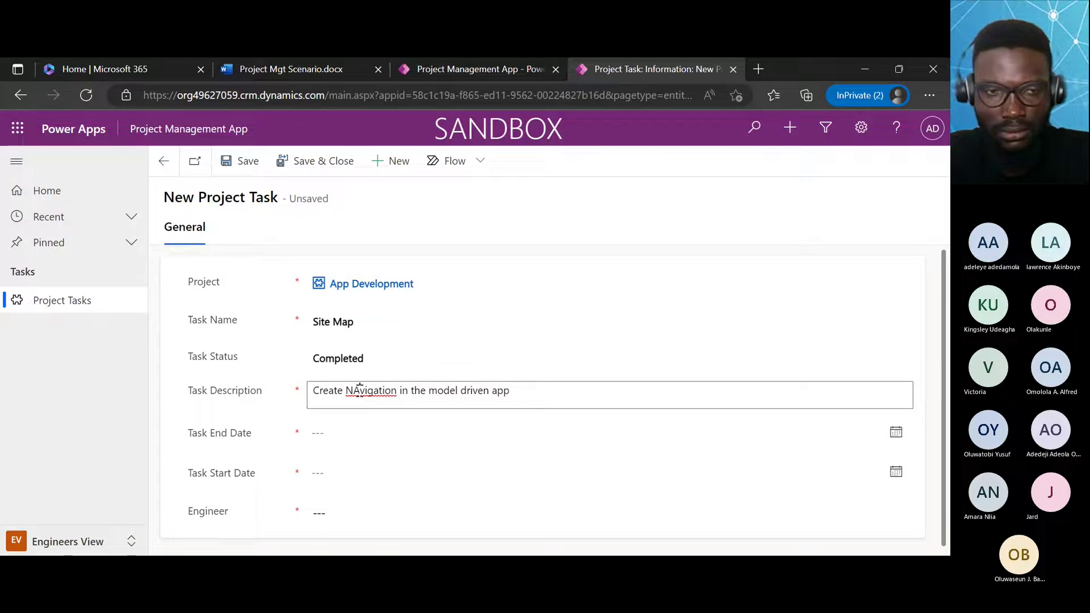
key(BackSpace)
text(a)
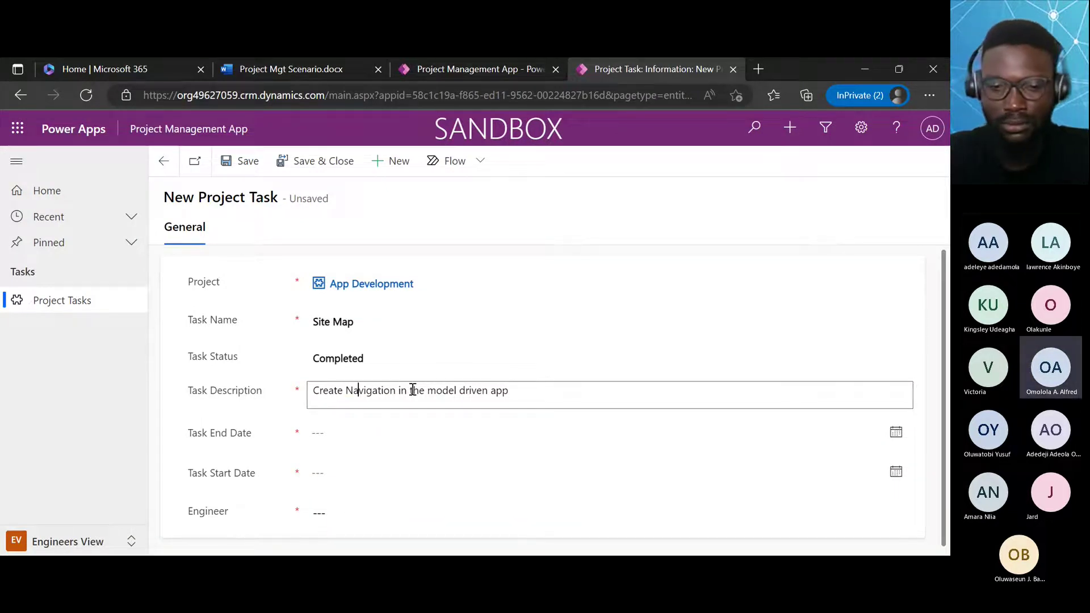
Append "using site Map" to the end of the task description.
click(525, 385)
text(s)
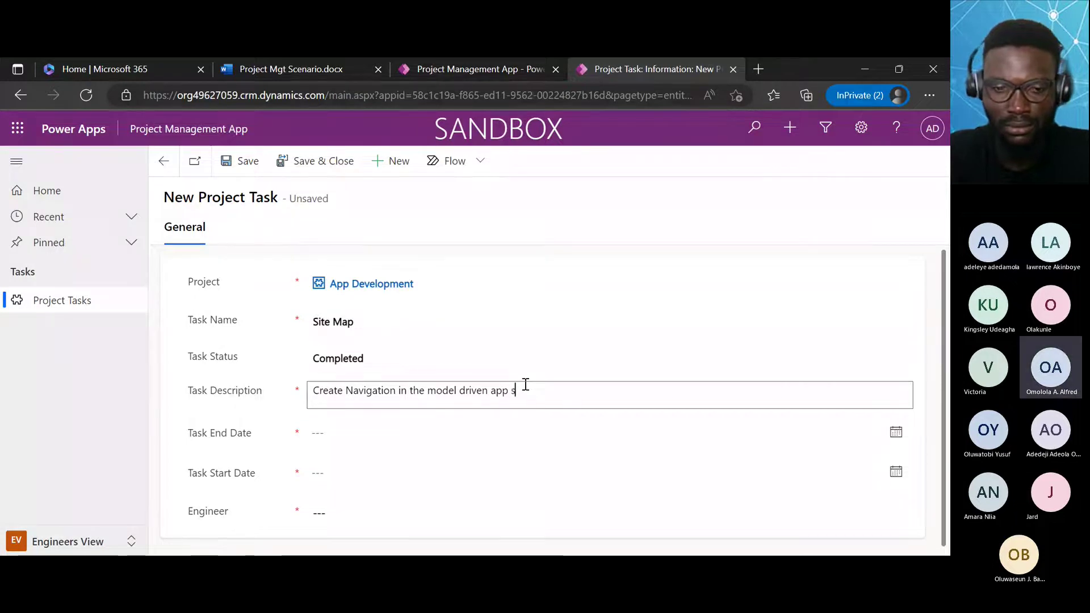
key(BackSpace)
text(using)
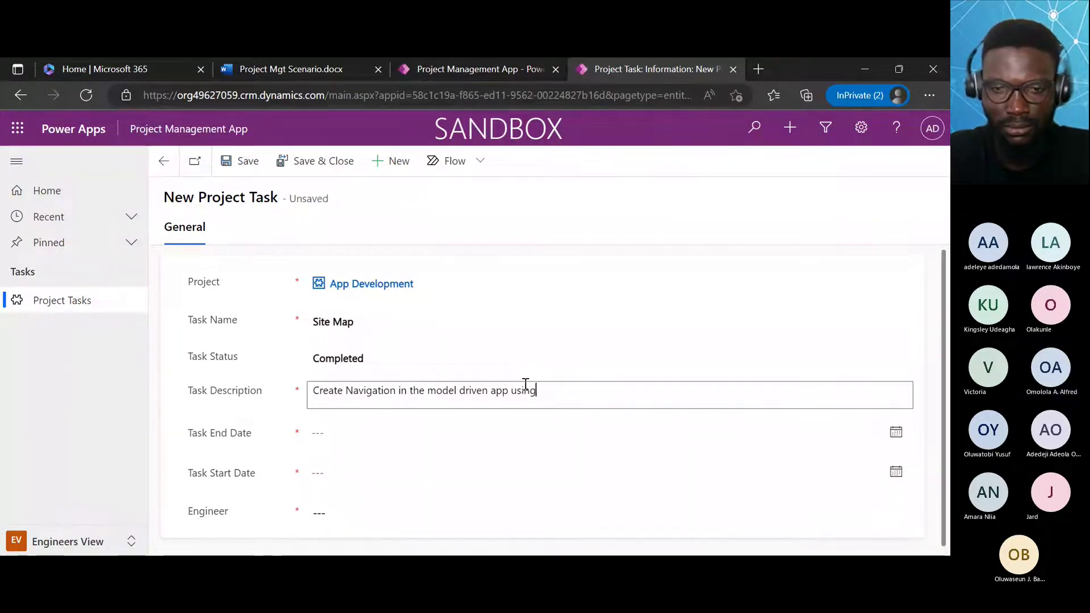
text( si)
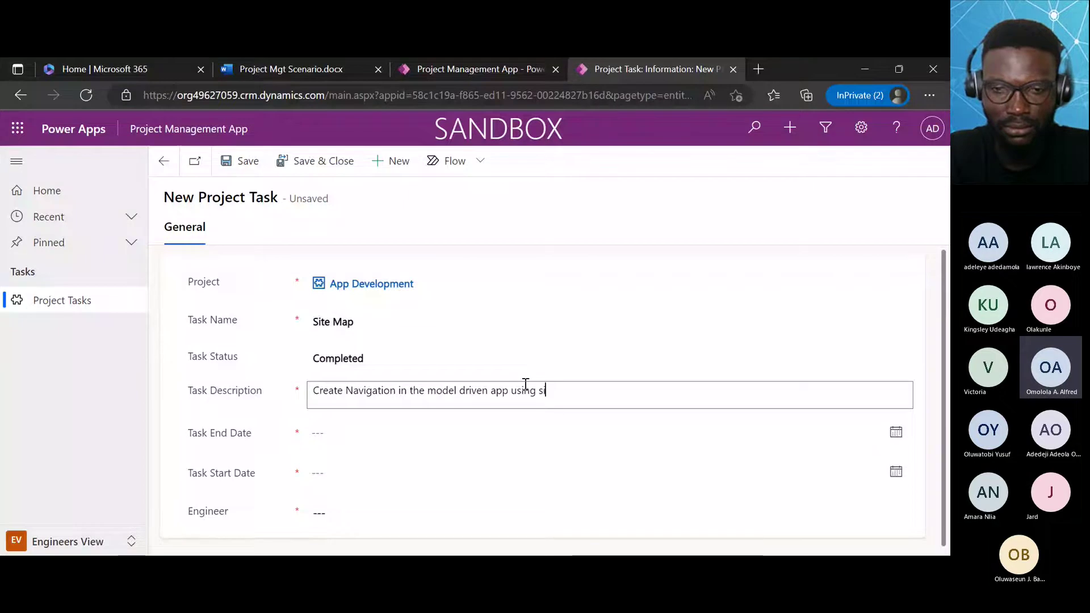
text(te Map)
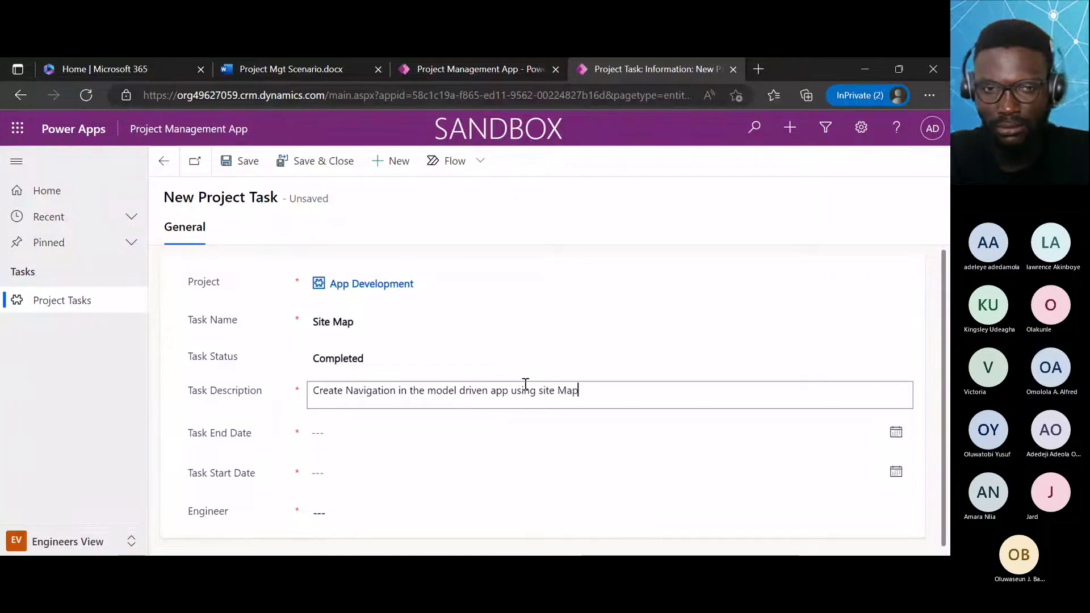
Set the task end date to 11/23/2022 and the task start date to 11/16/2022.
click(357, 432)
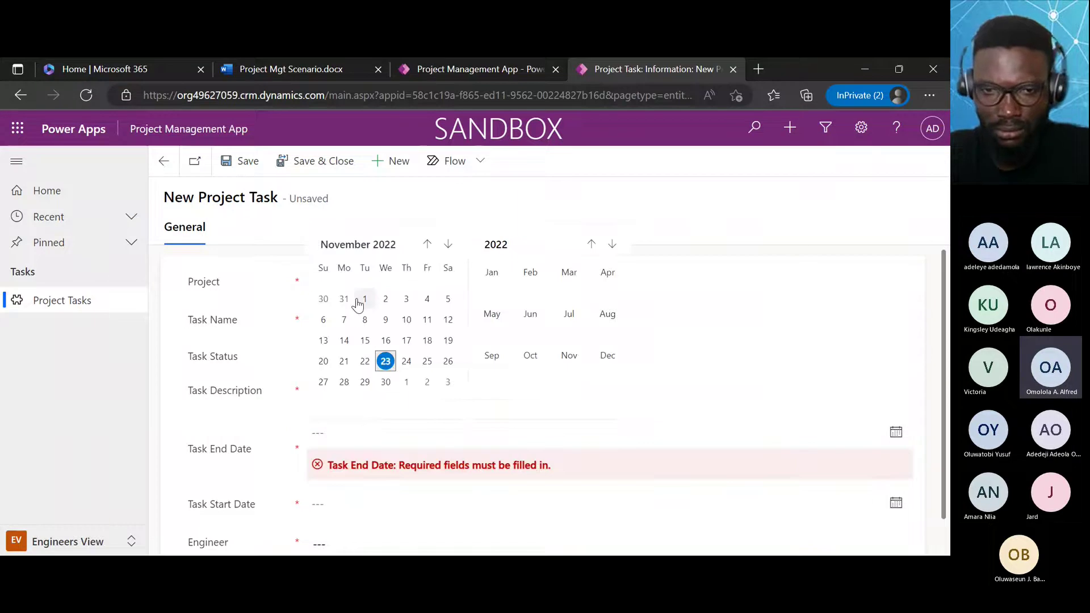
click(387, 361)
click(361, 475)
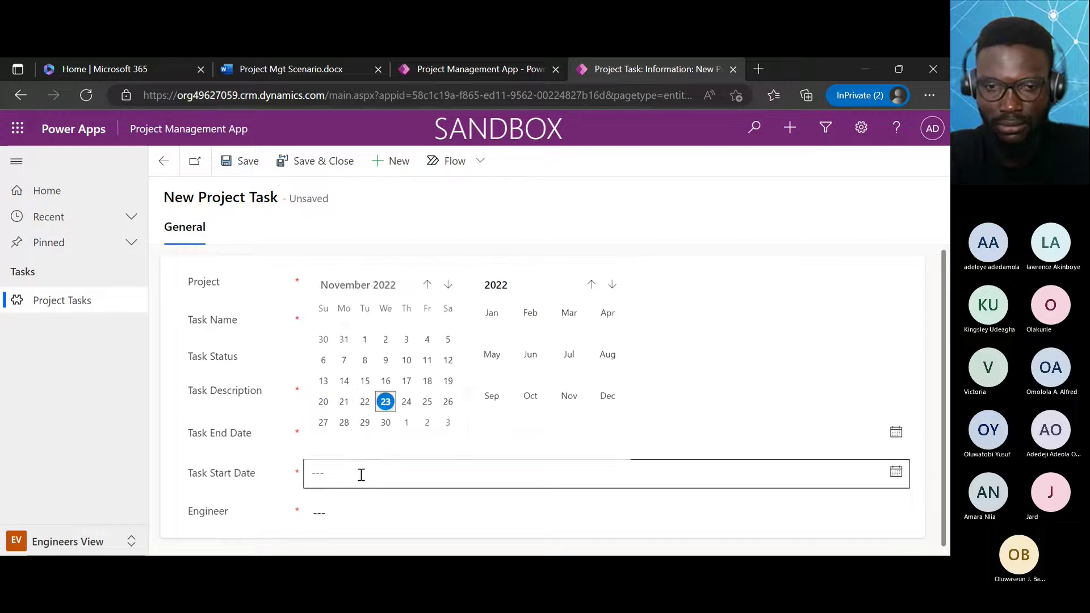
click(386, 382)
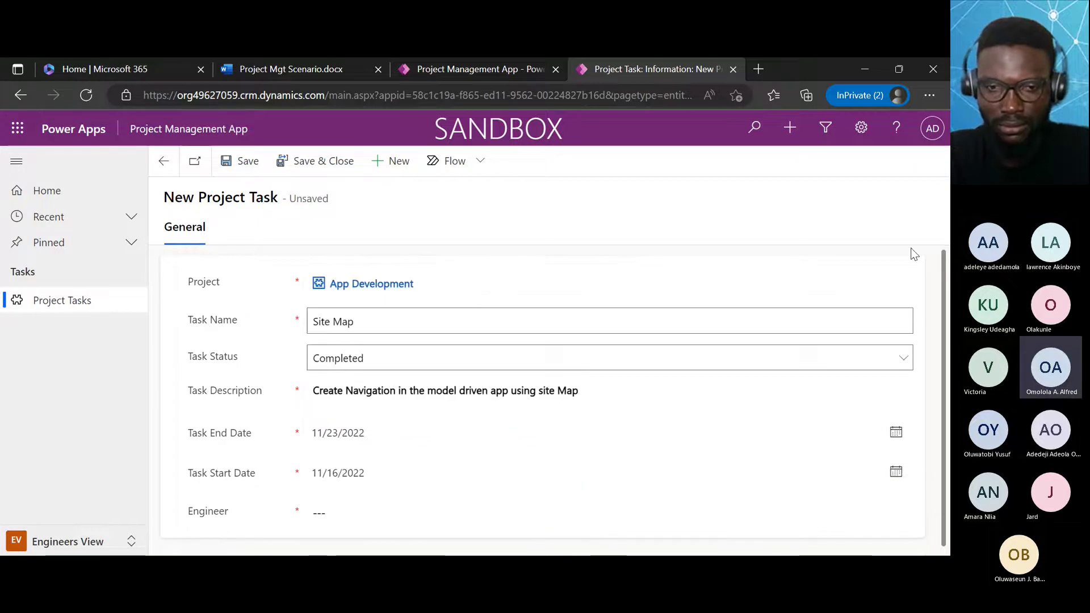
Look up and assign the engineer for the Site Map task, and save and close the record.
scroll(934, 270, down, 1)
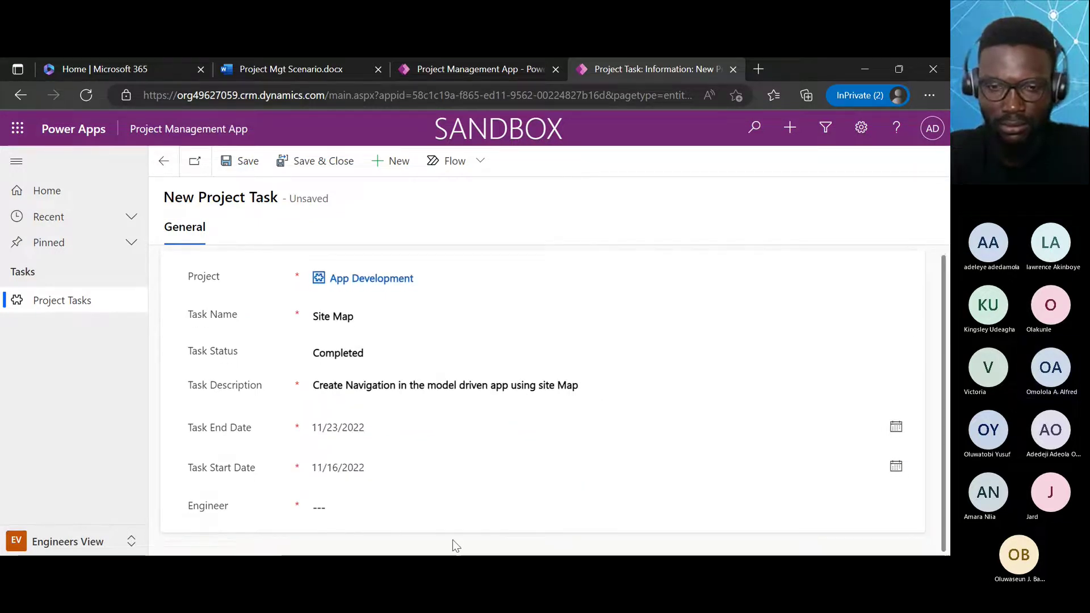
click(382, 511)
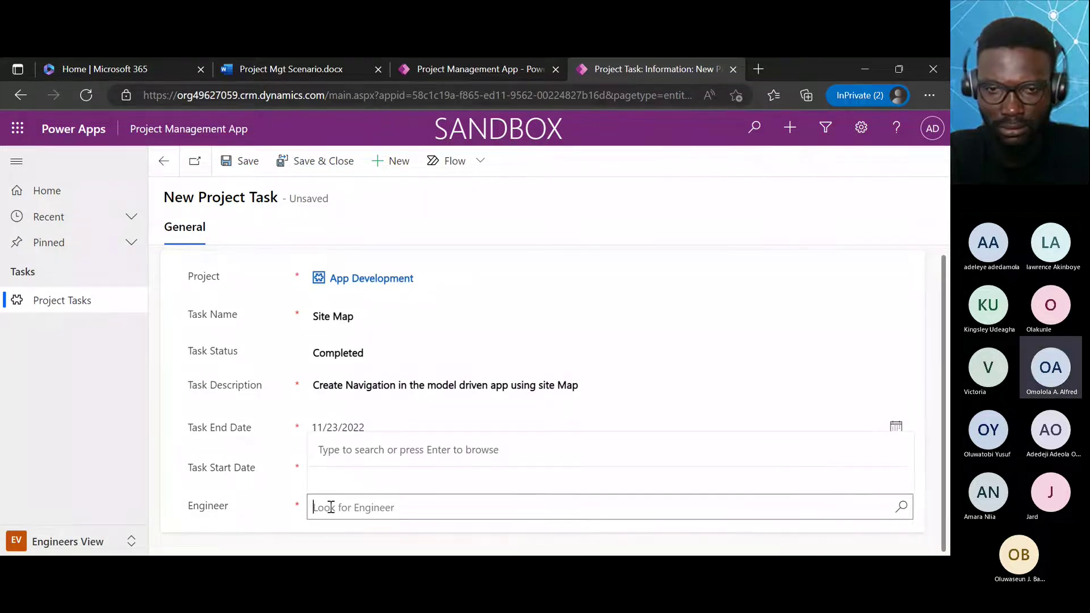
text(ayo)
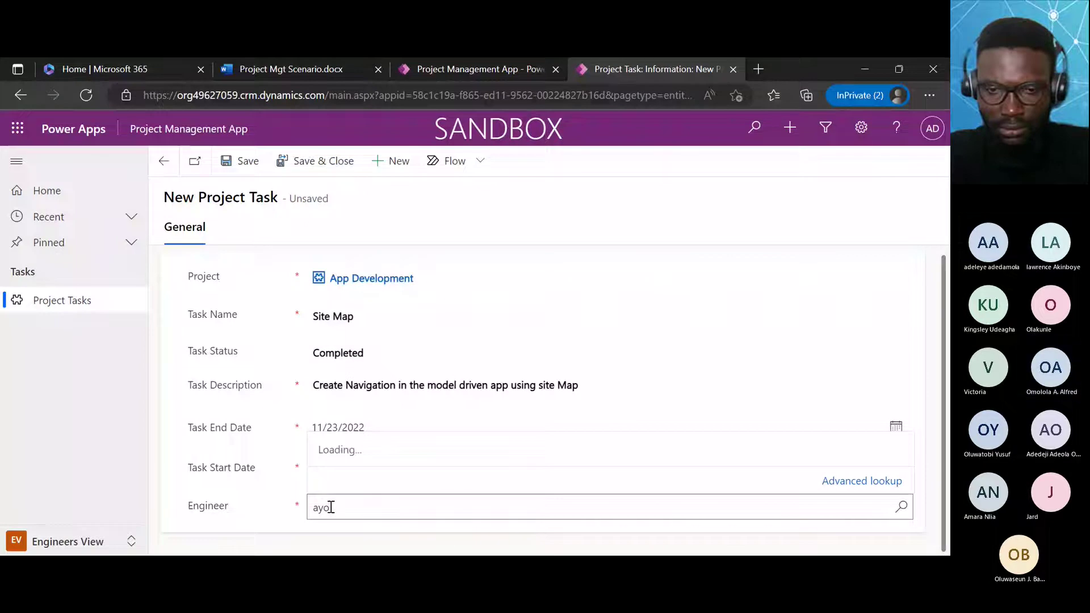
click(395, 457)
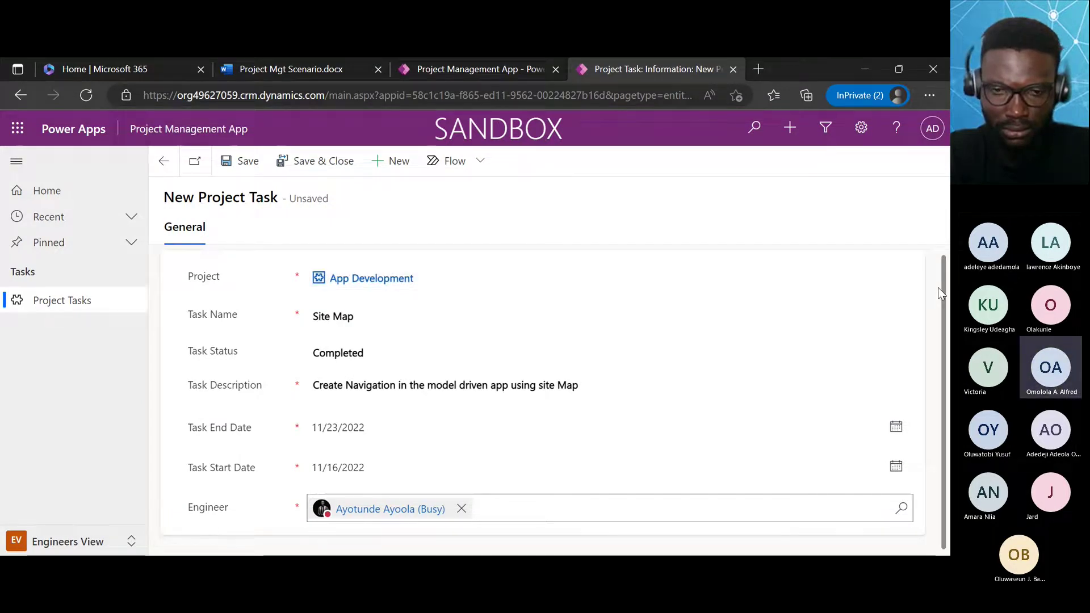
click(252, 159)
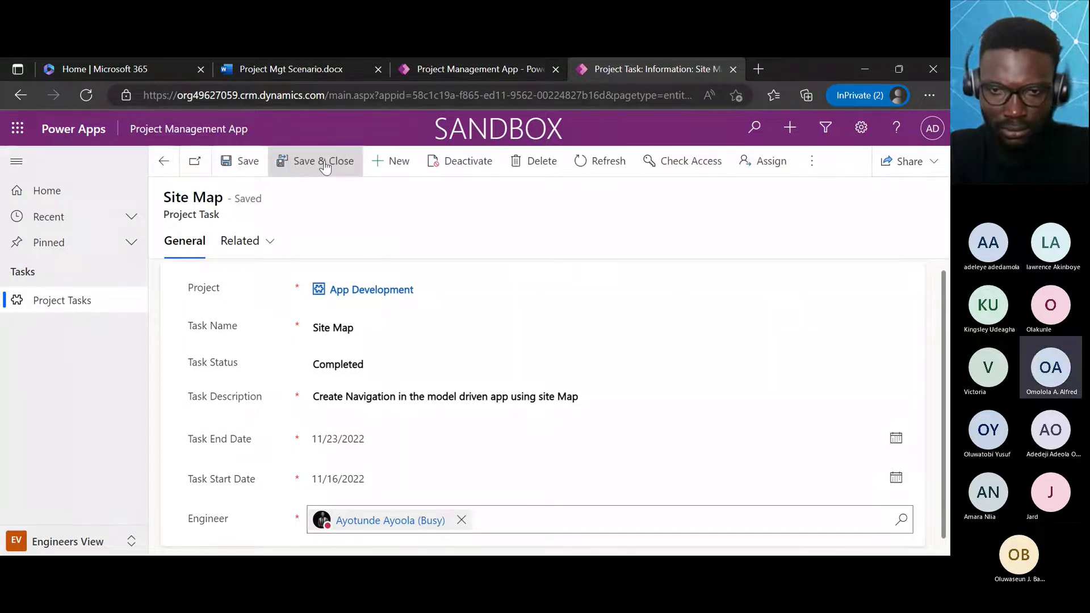
click(324, 164)
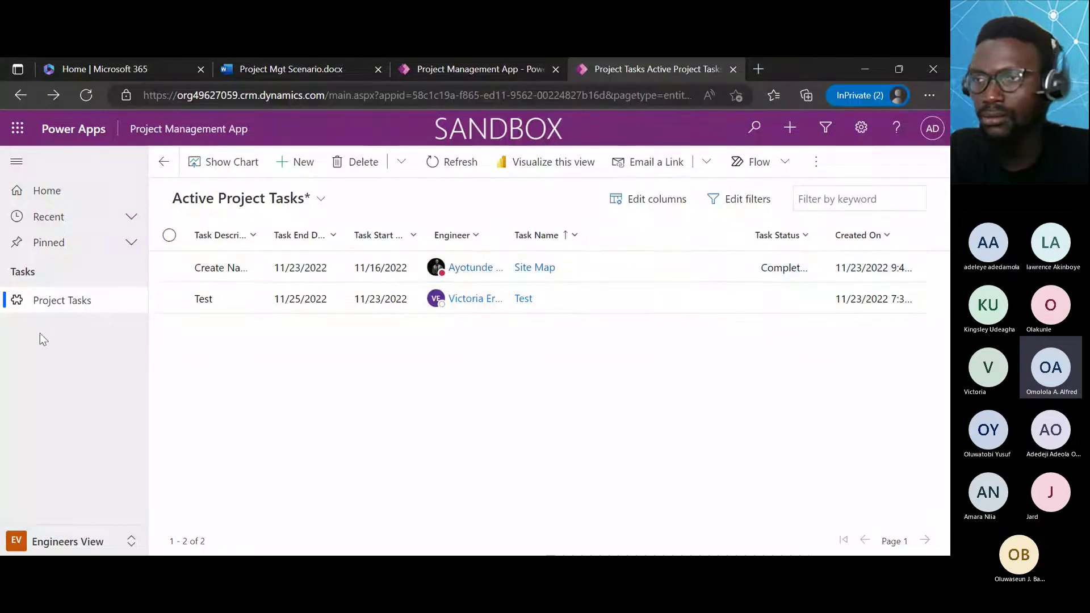
Switch to the Project MGMT area and bring up the Project Tasks list on the App Development record.
click(132, 541)
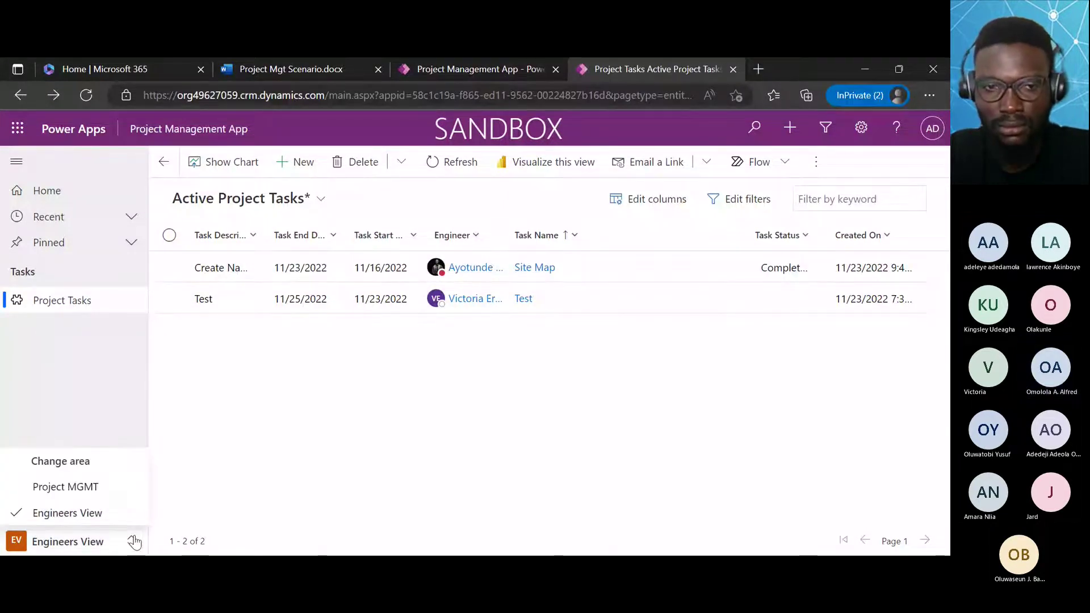
click(74, 486)
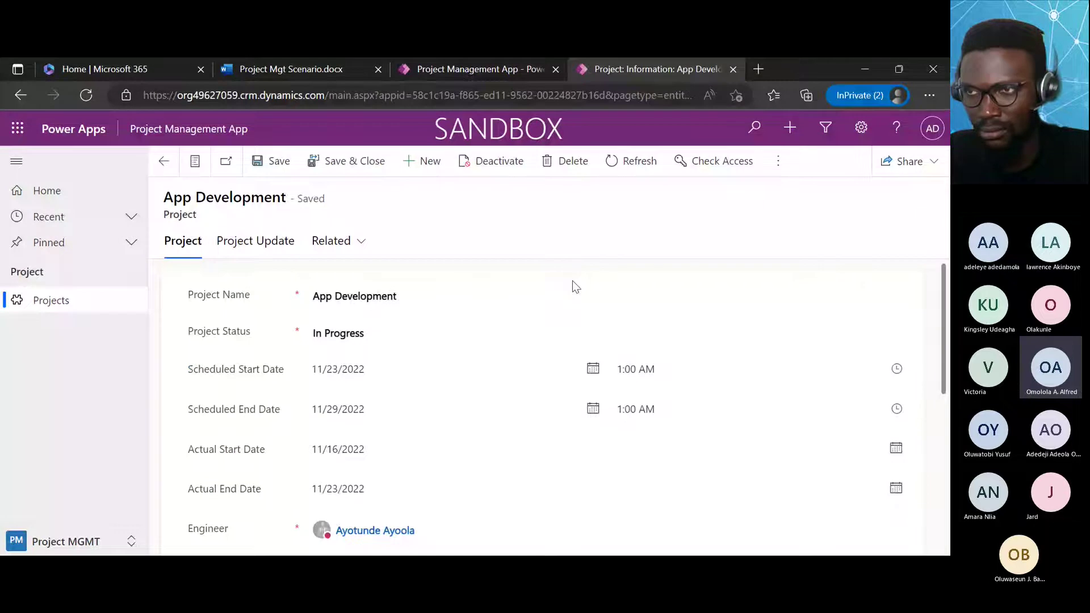
drag(944, 271, 945, 394)
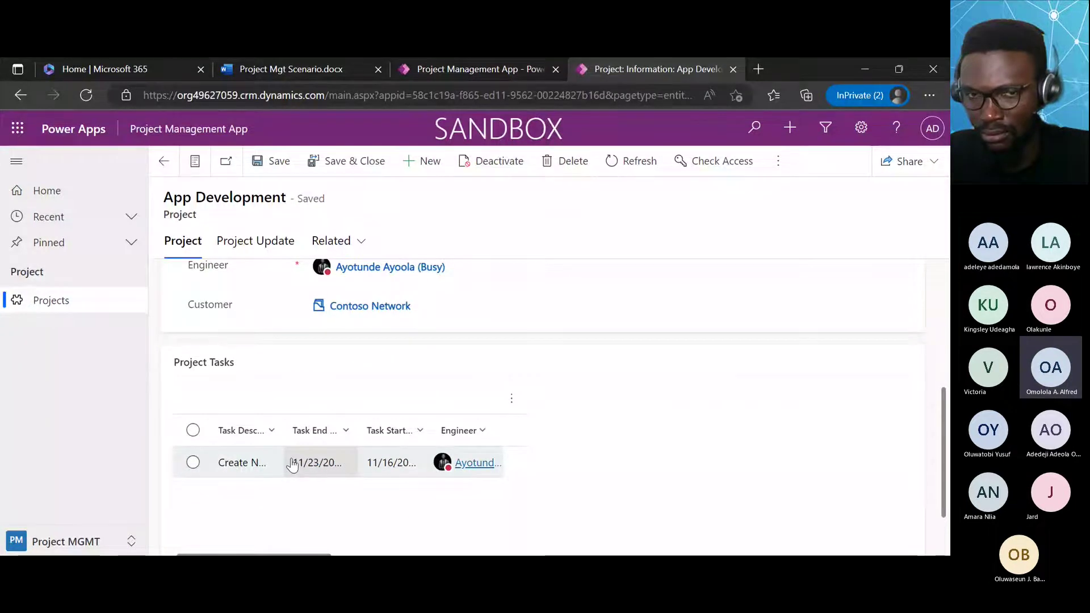
Examine the commands of the Project Tasks list and review the App Development project's details and related tasks.
click(511, 398)
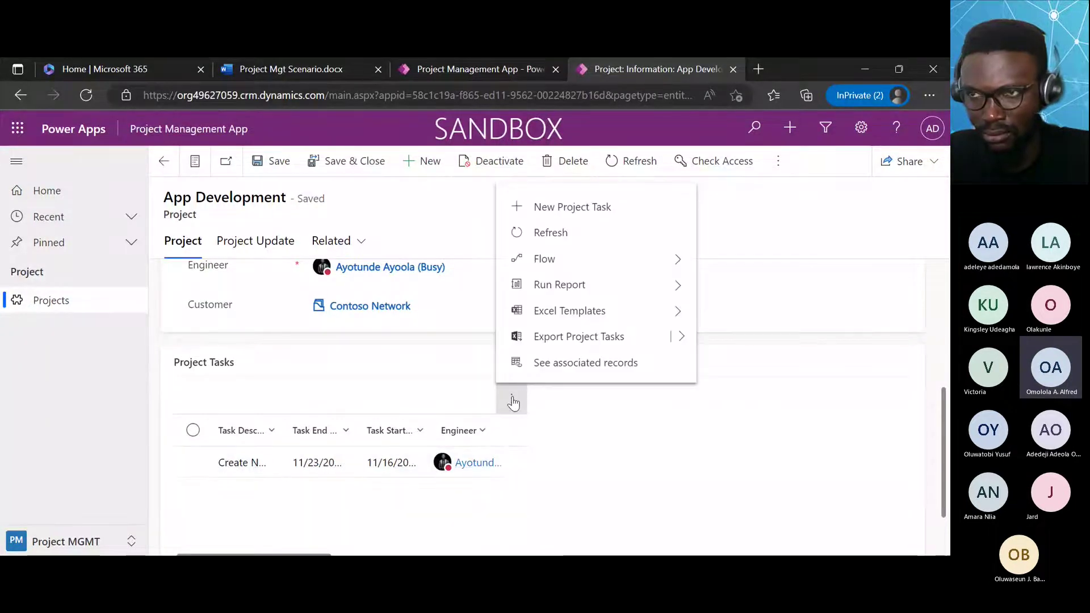
click(558, 440)
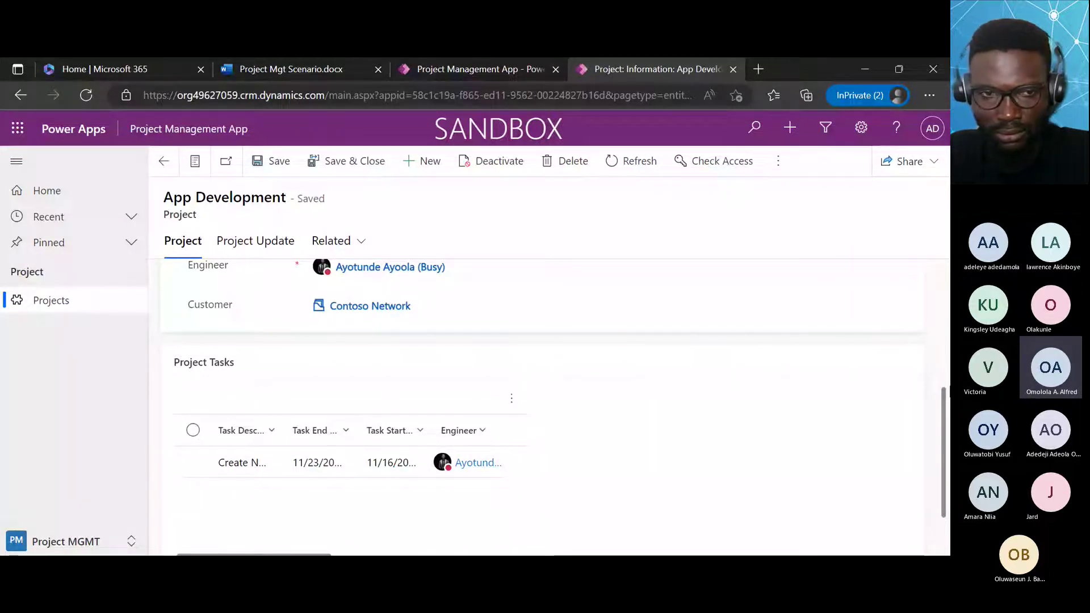
scroll(545, 397, up, 3)
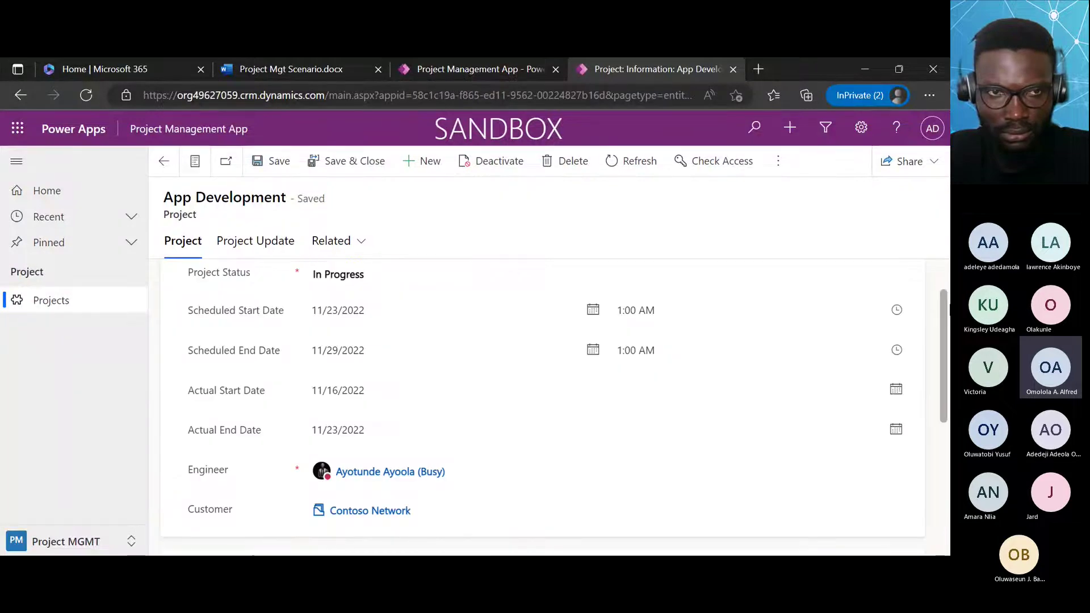
scroll(545, 397, down, 2)
scroll(545, 397, up, 2)
scroll(545, 398, down, 2)
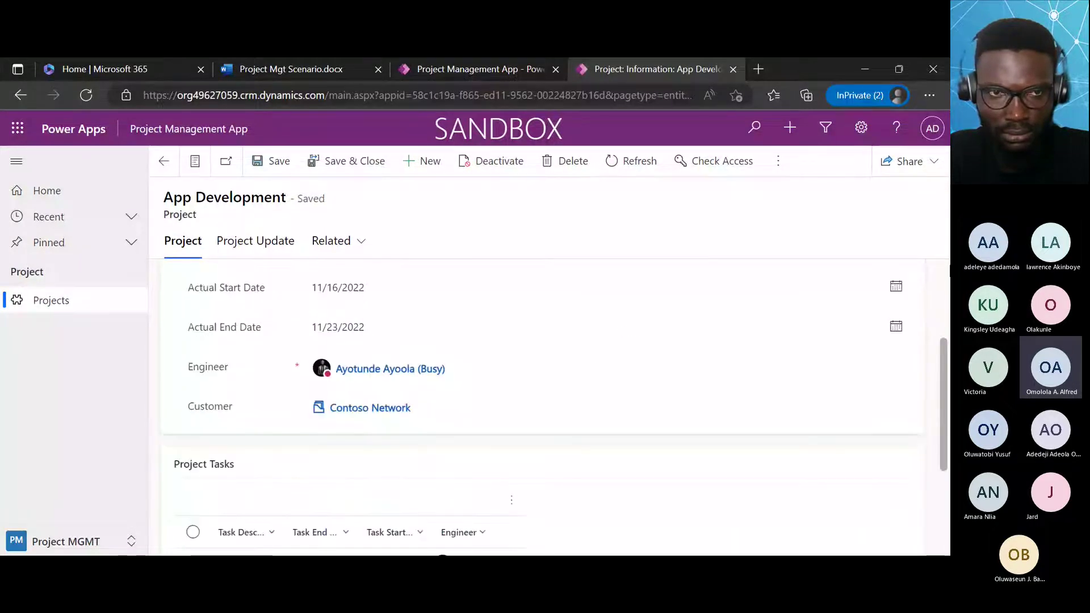
scroll(180, 541, down, 3)
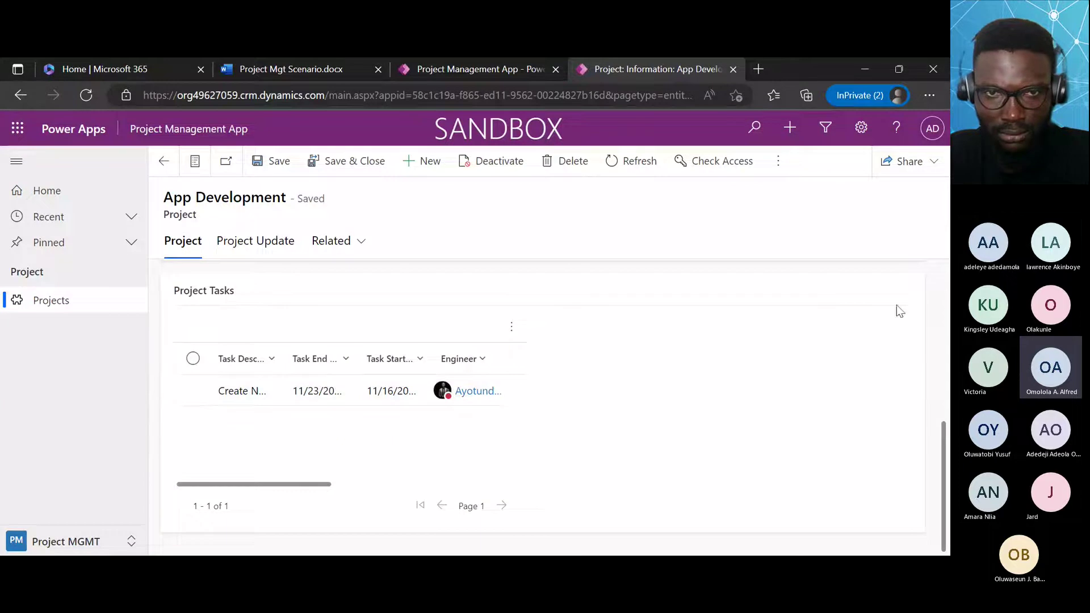
drag(938, 435, 939, 407)
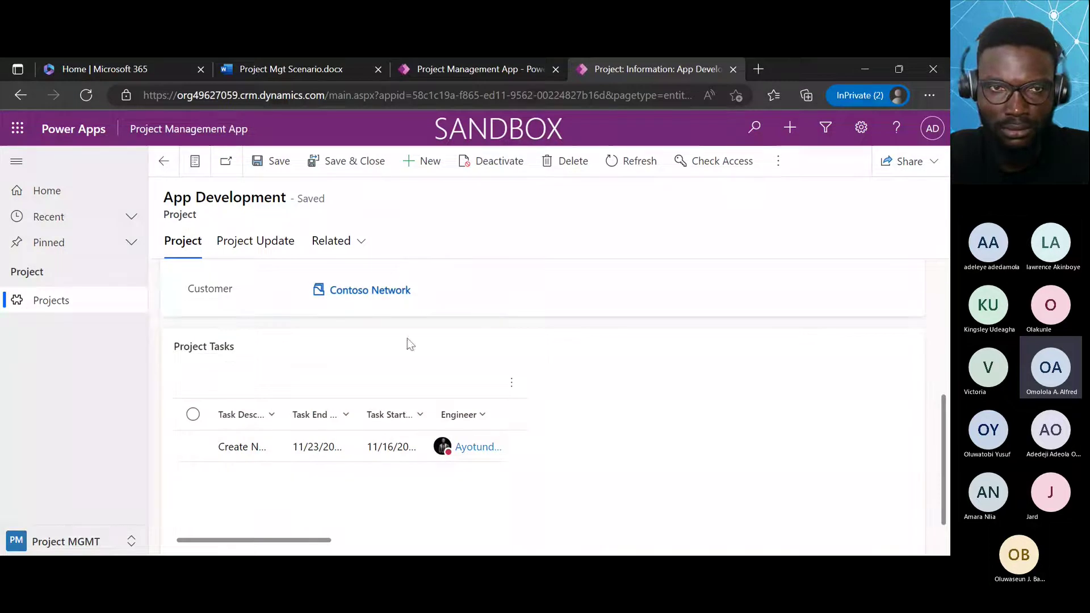
Create a new project task from the App Development record's Project Tasks list and name it "Emphasizing Site Map".
click(511, 382)
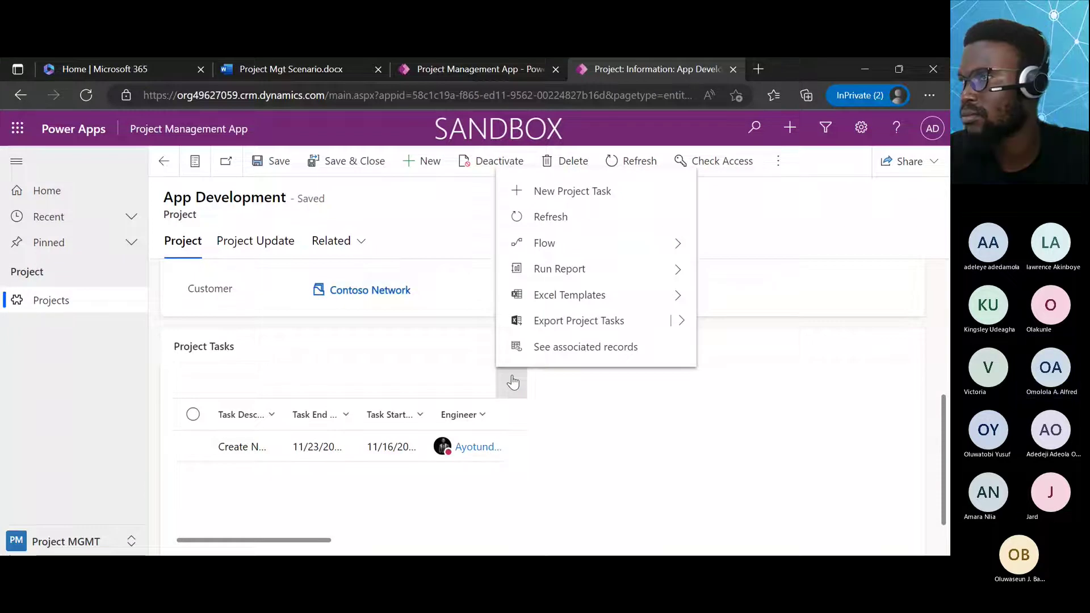
click(573, 190)
click(324, 319)
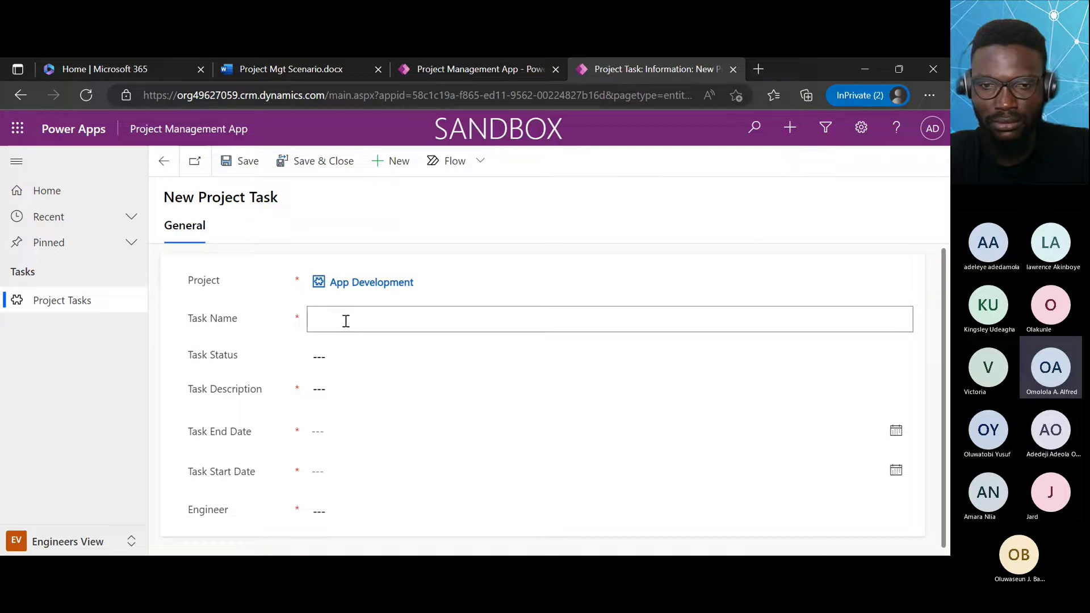
text(Emph)
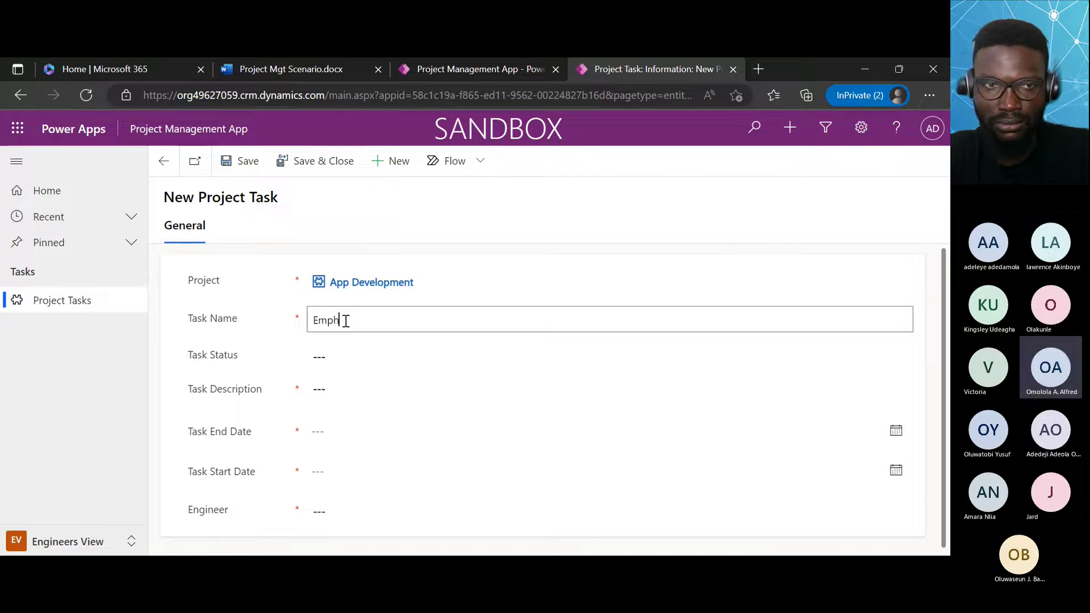
text(as)
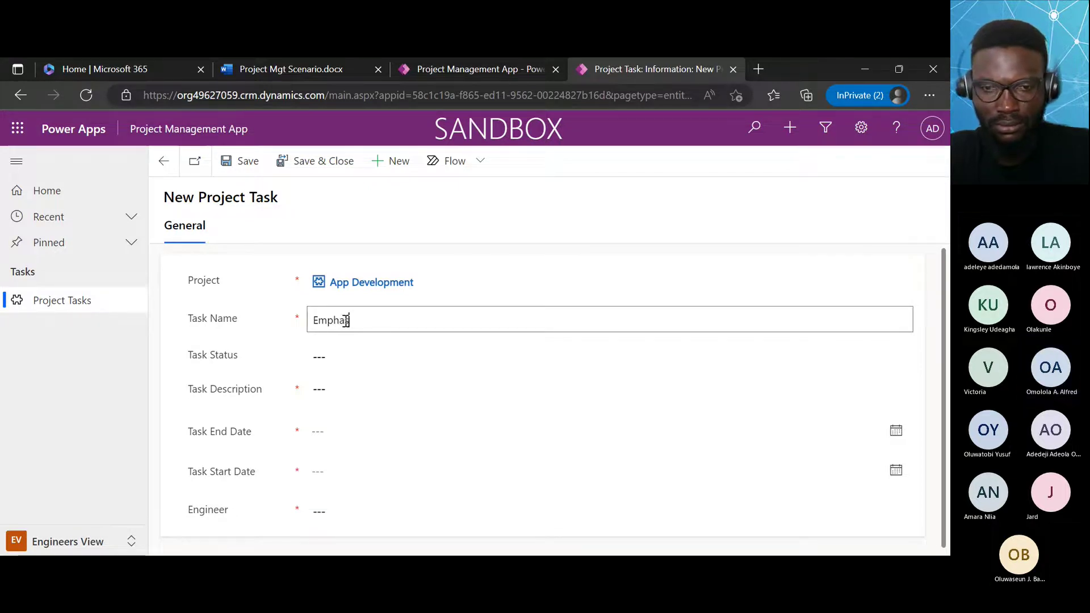
text(izing Sit)
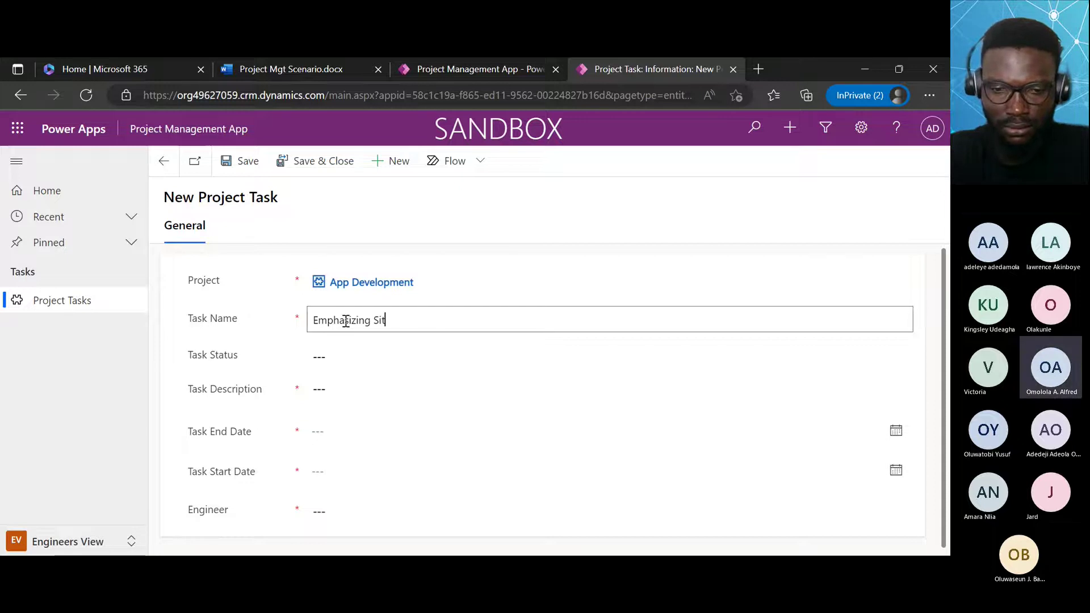
text(e Map)
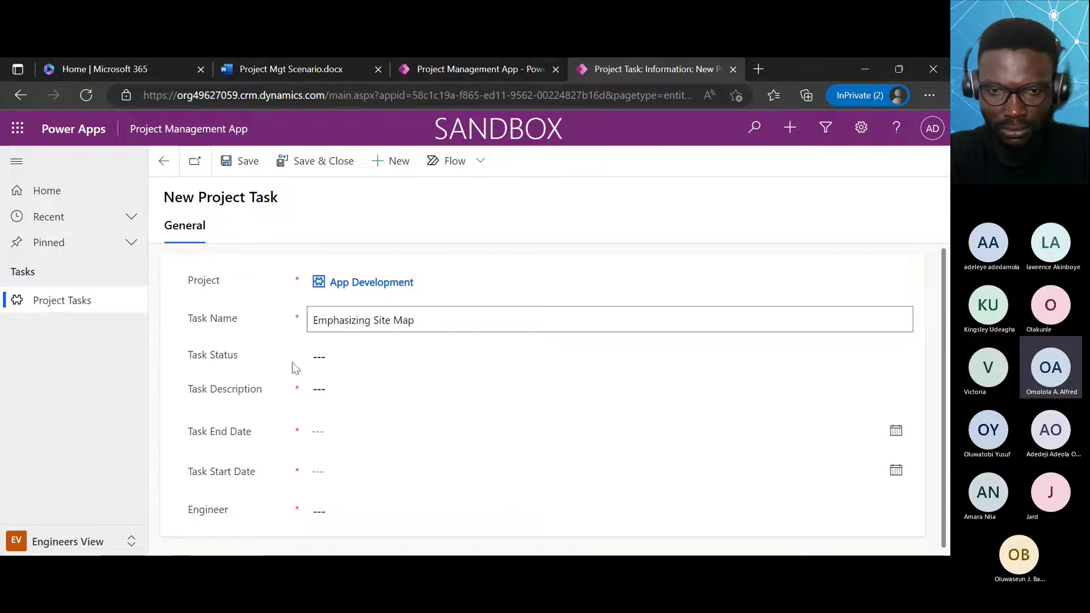
Set the task status to In Progress and enter "Stringfy Training" as the task description.
key(Tab)
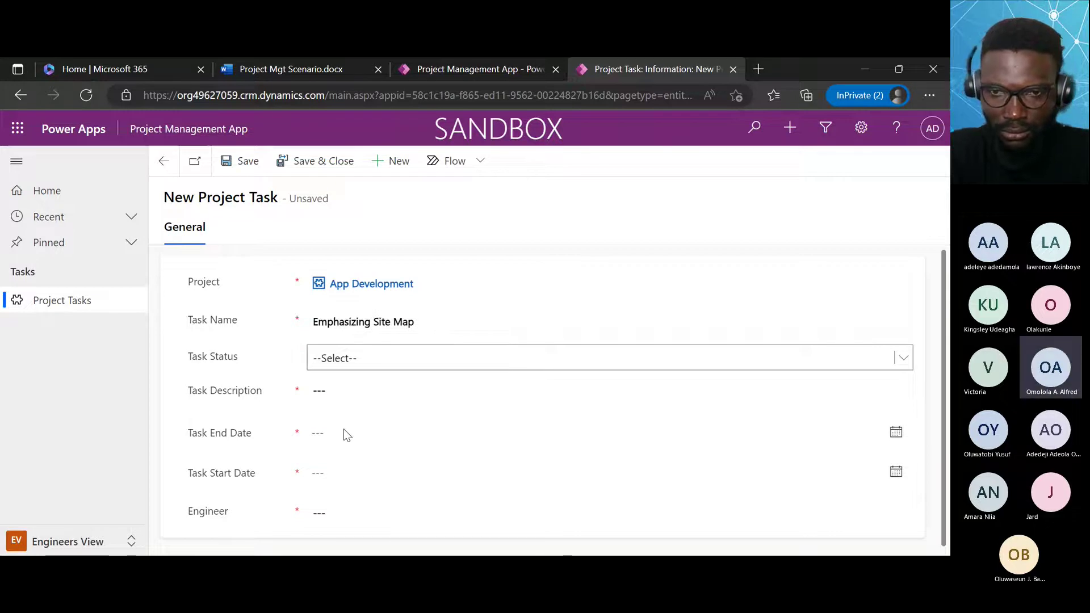
click(344, 429)
click(331, 389)
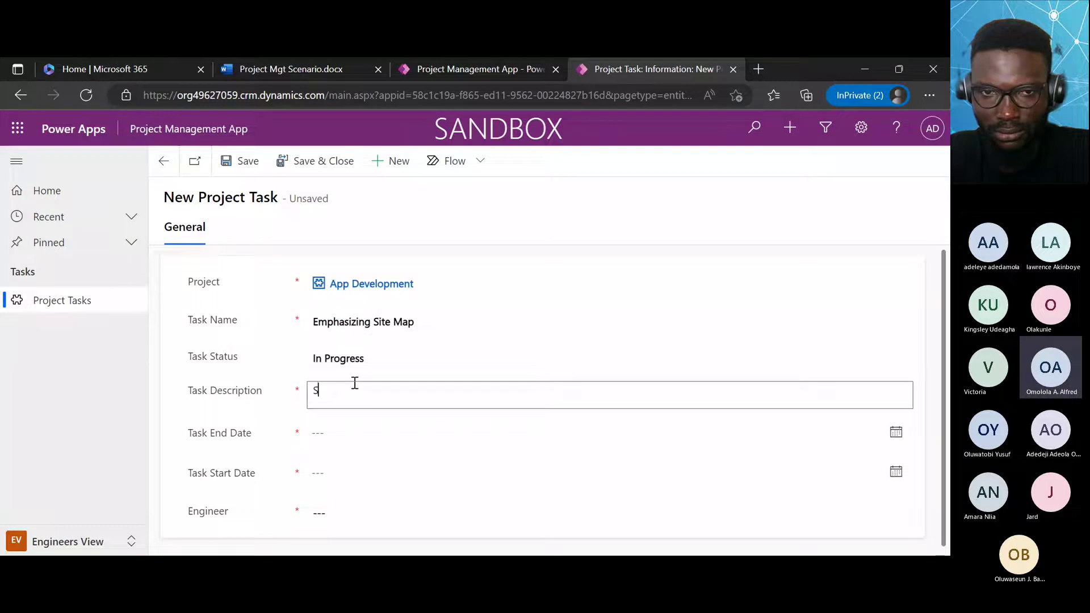
text(fy)
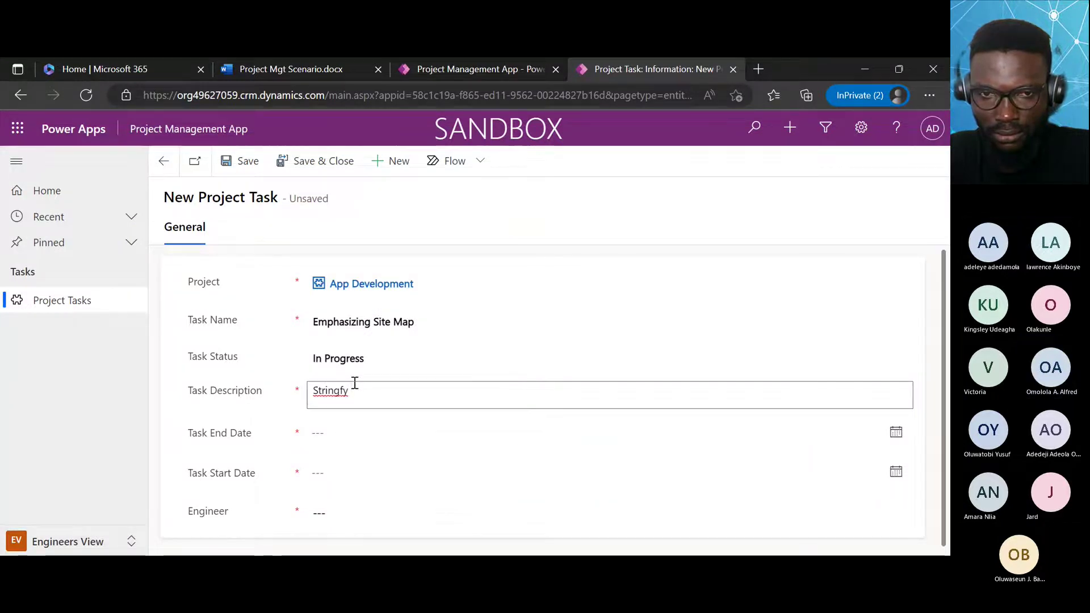
text( Training)
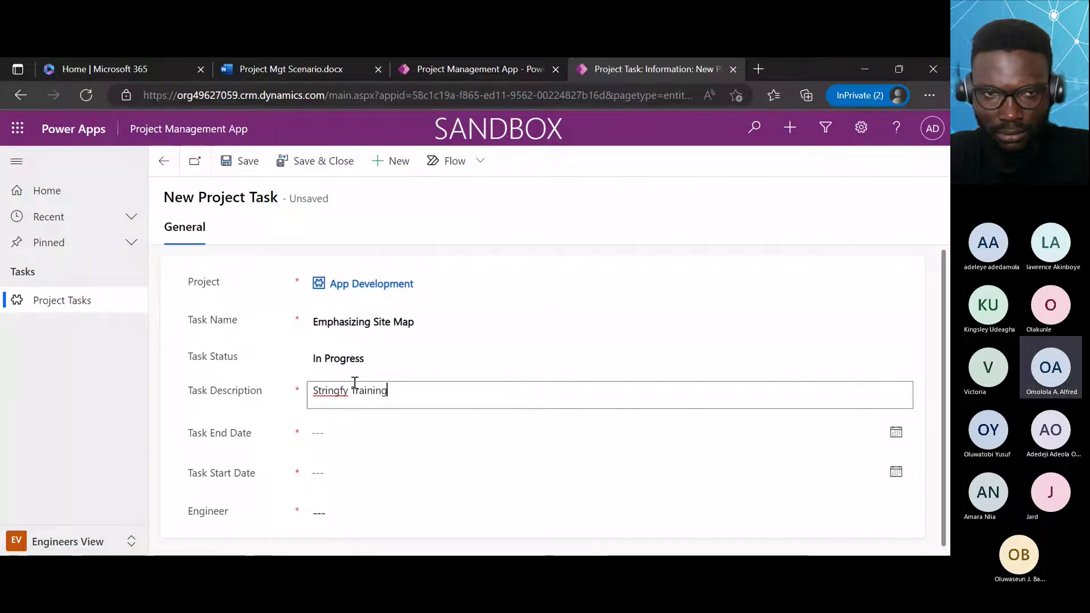
Set the new task's end date to 11/23/2022 and its start date to 11/16/2022.
key(Tab)
key(Return)
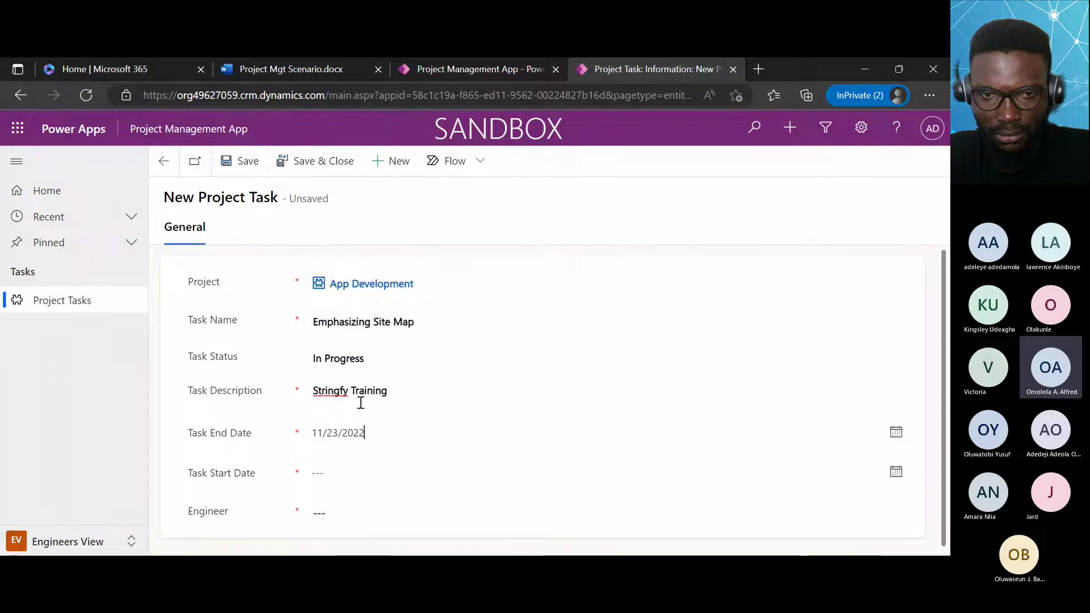
click(339, 469)
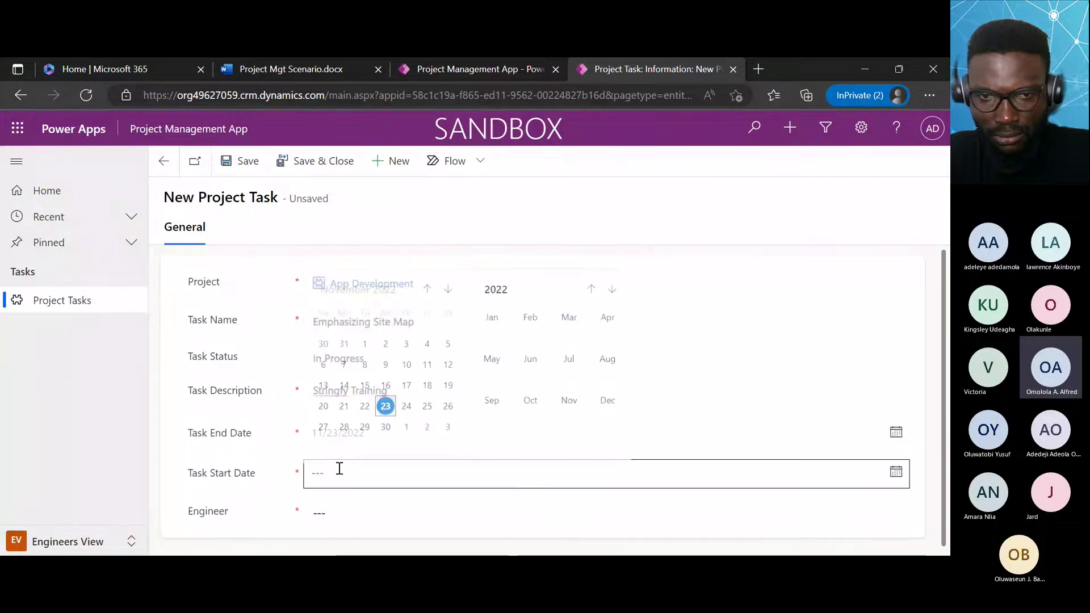
click(386, 385)
Look up and assign the engineer for the Emphasizing Site Map task, and save and close the record.
click(363, 515)
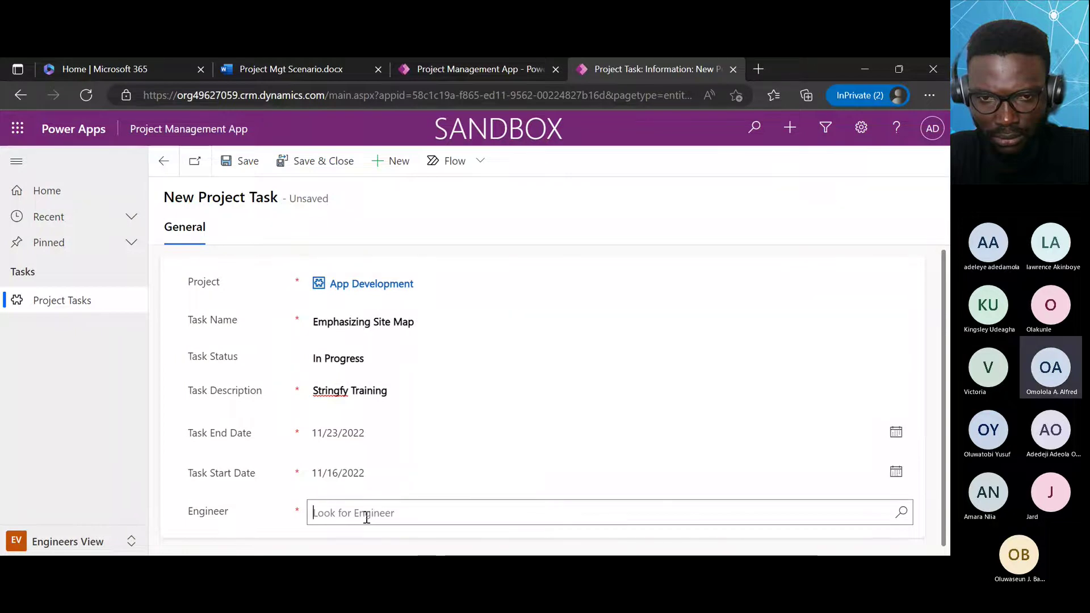
text(ayotu)
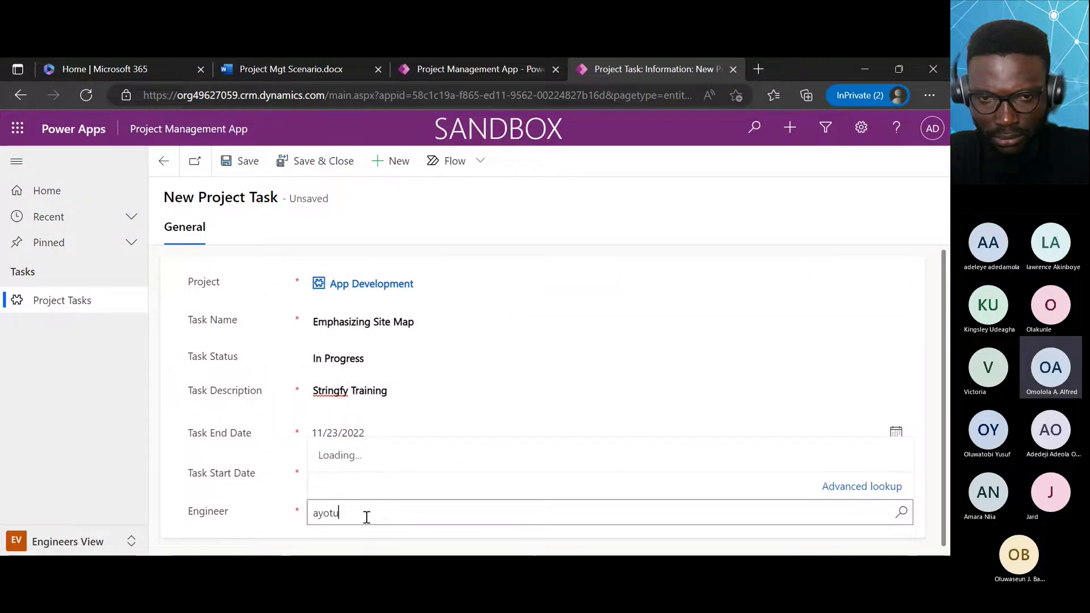
text(nde)
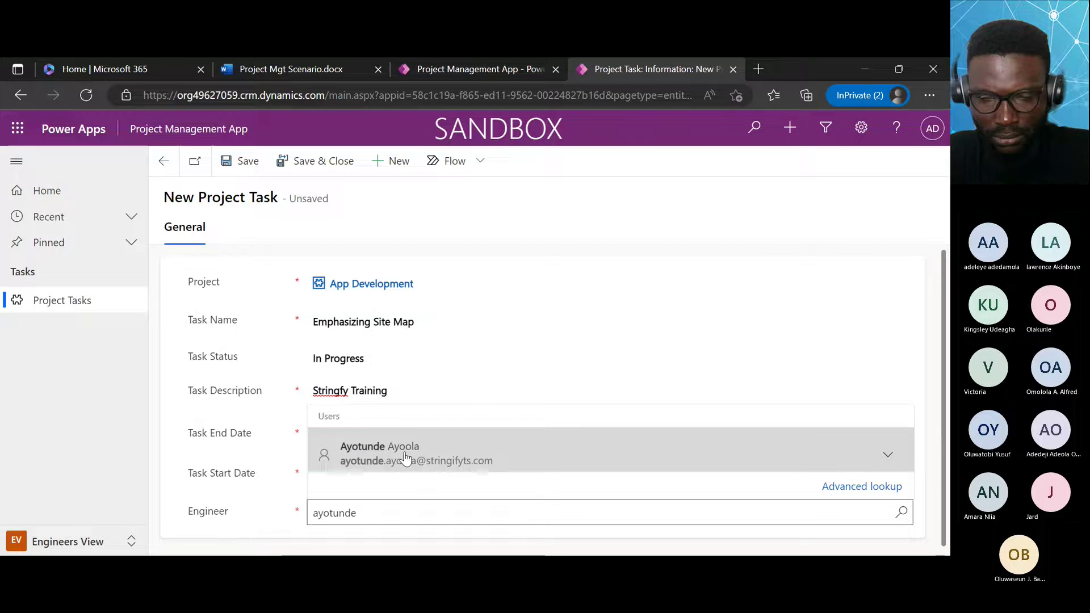
click(400, 454)
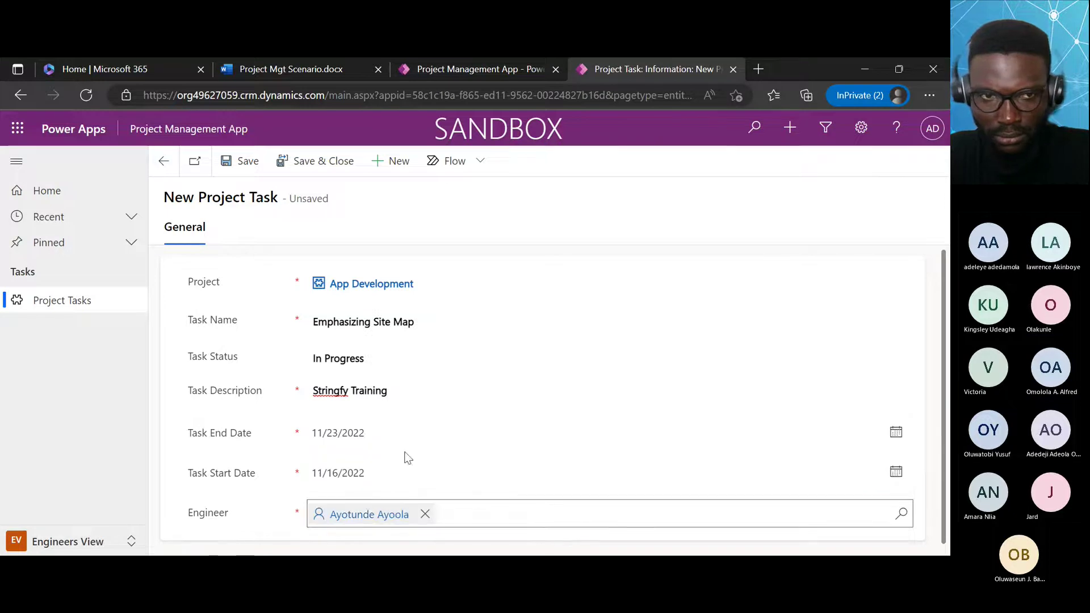
click(253, 166)
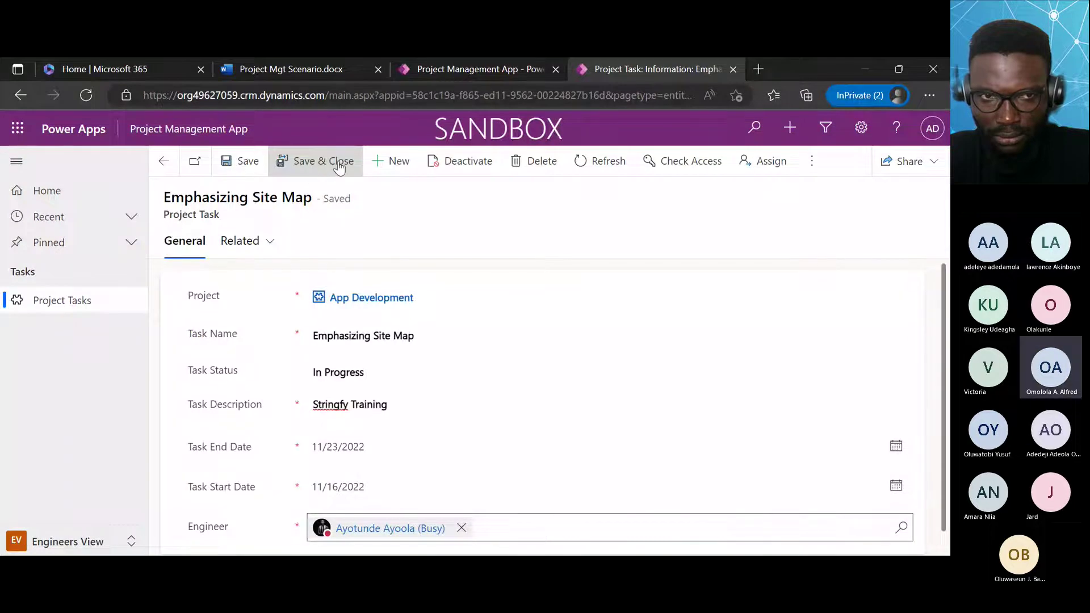
click(339, 165)
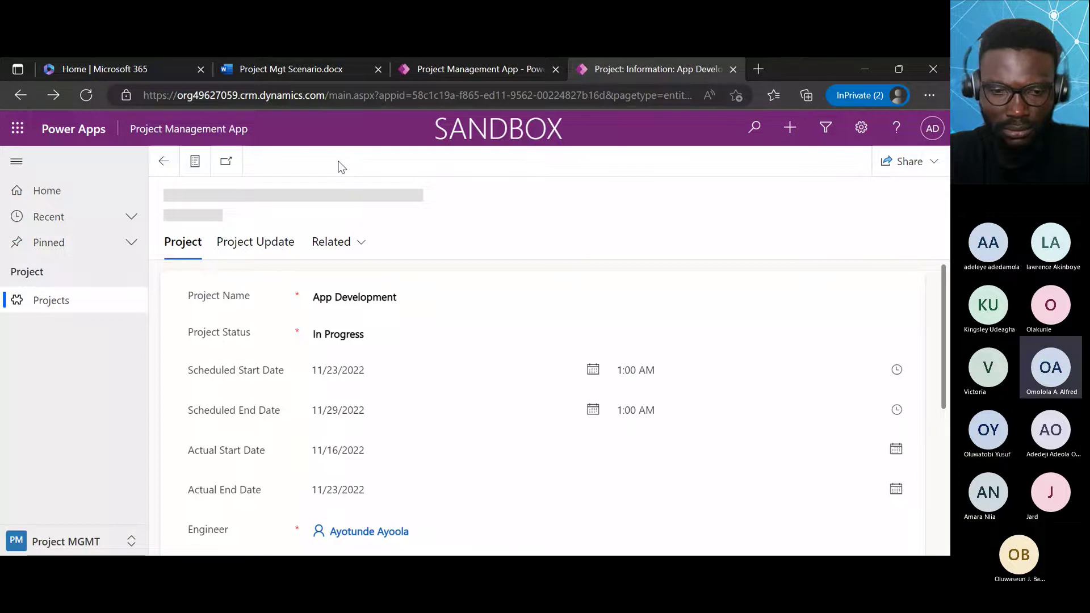
Review the App Development project's details and the entries in its Project Tasks list.
scroll(931, 386, down, 6)
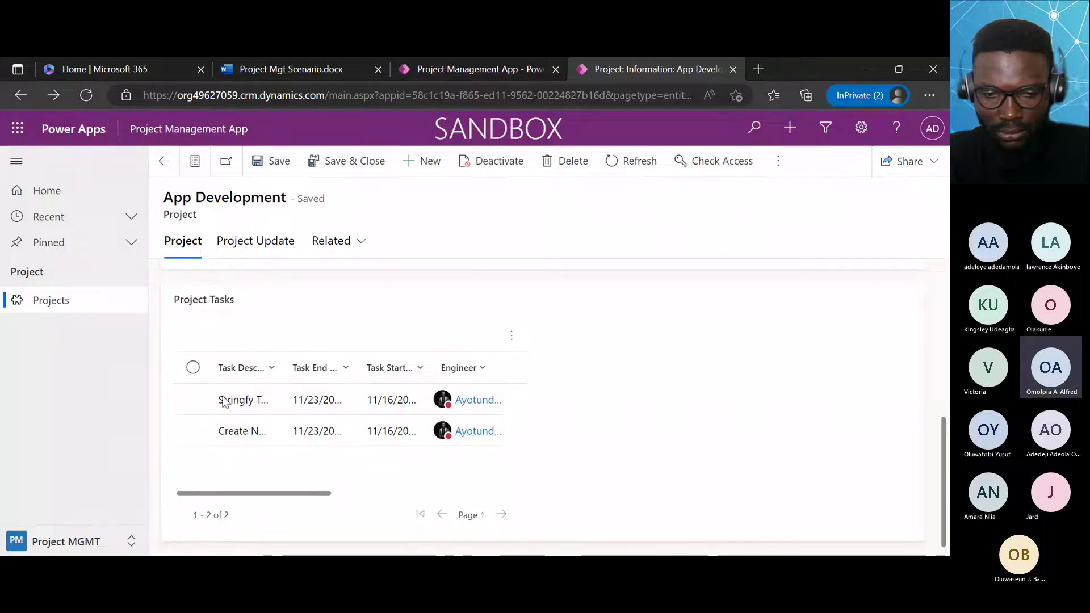
drag(943, 423, 939, 384)
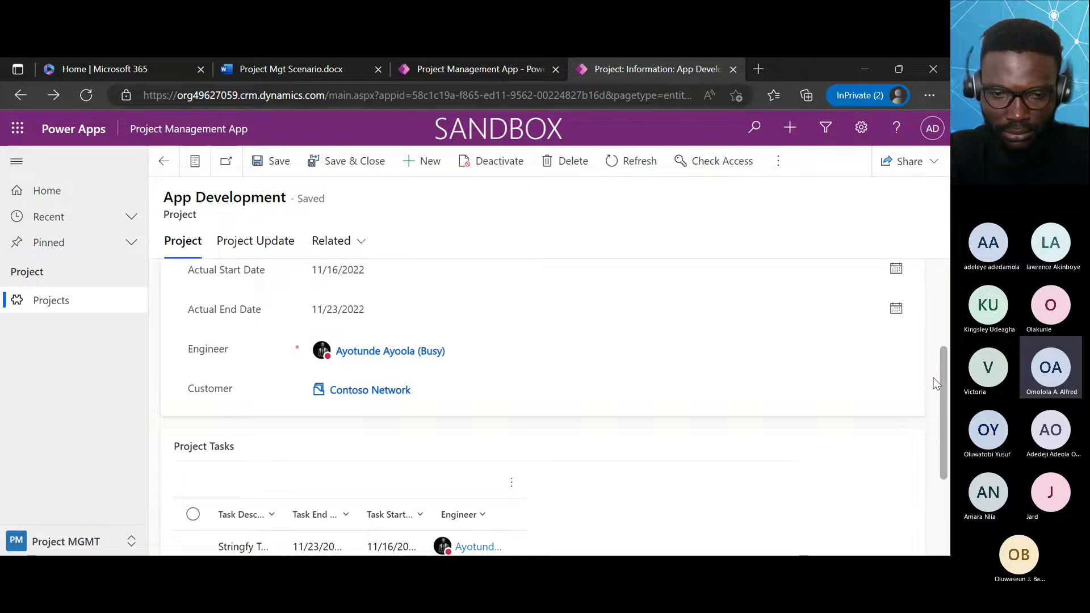
scroll(936, 383, up, 3)
scroll(942, 390, down, 3)
scroll(711, 414, down, 3)
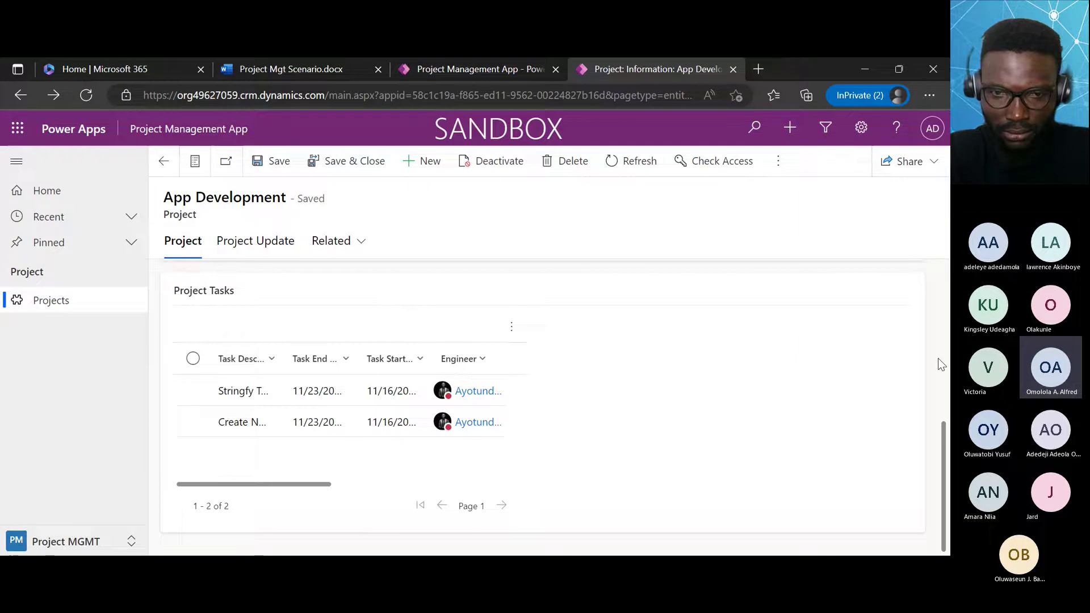
drag(942, 444, 936, 270)
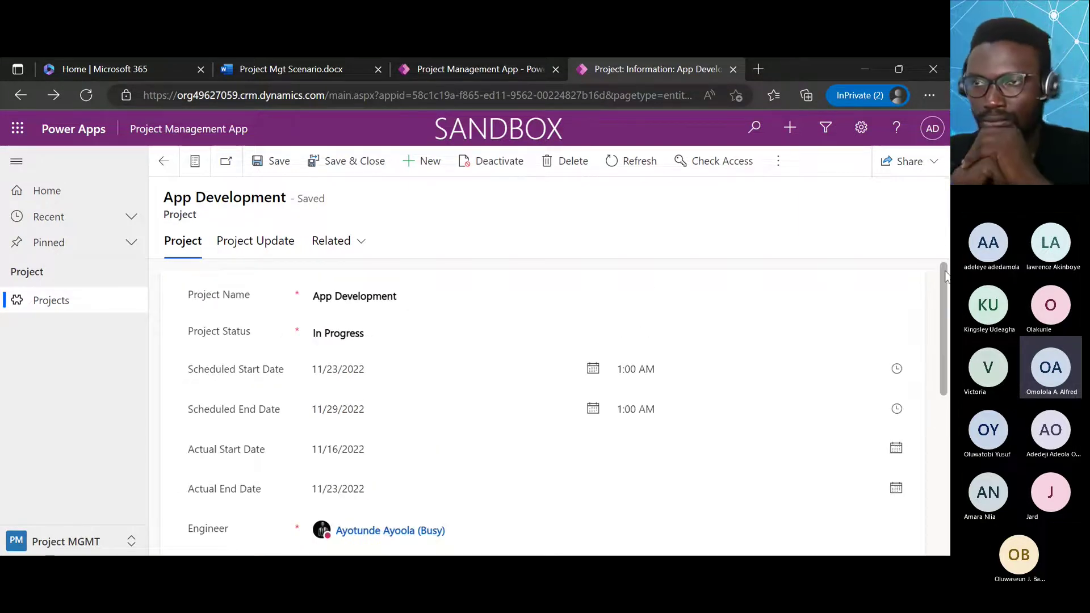
drag(946, 277, 948, 332)
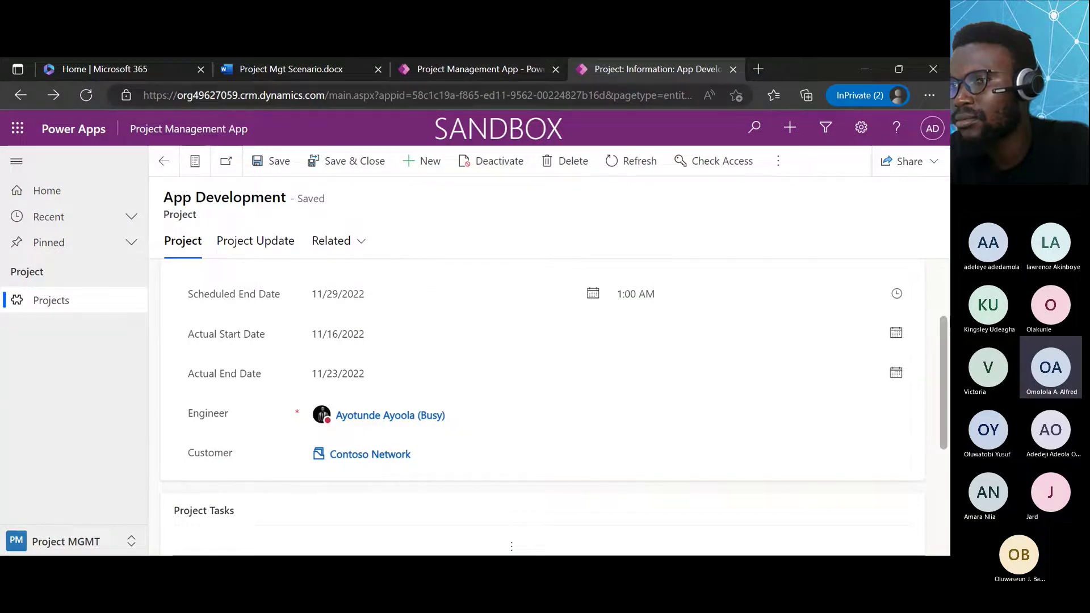
drag(943, 329, 929, 413)
scroll(928, 413, down, 2)
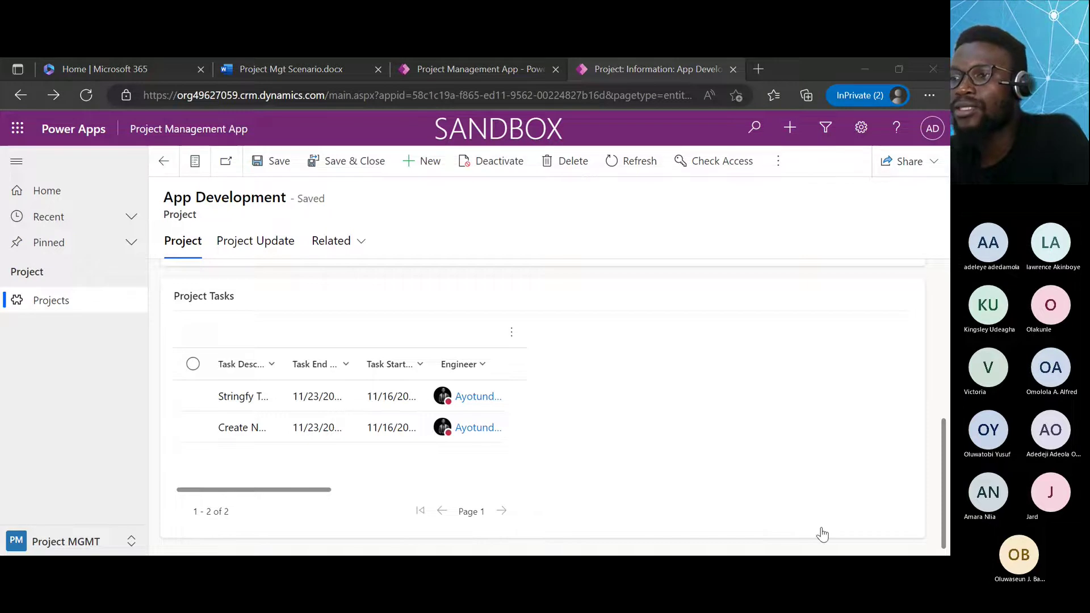
drag(944, 446, 939, 405)
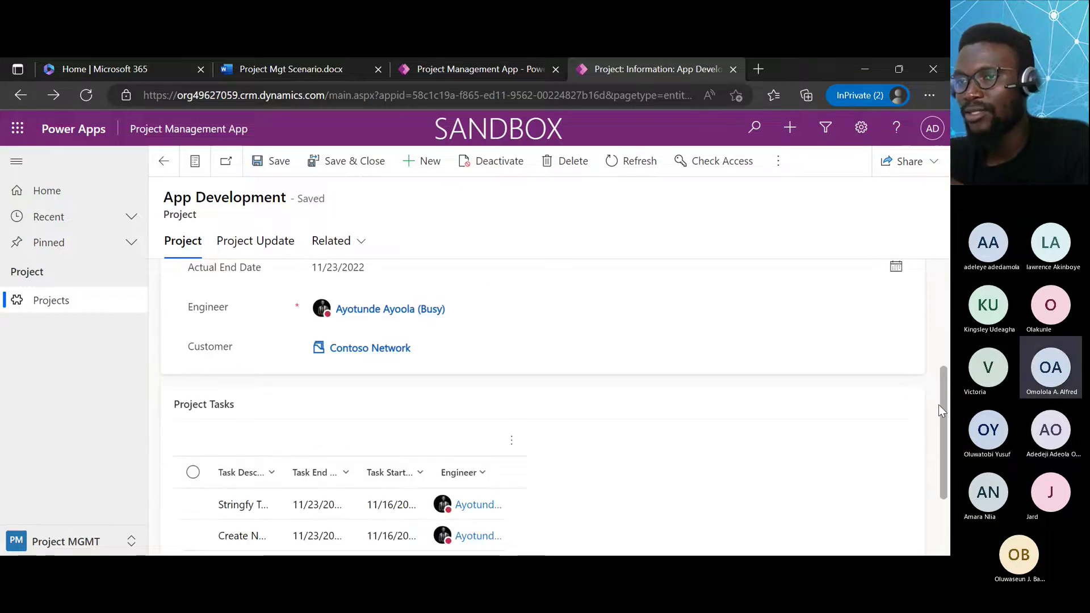
drag(938, 405, 920, 485)
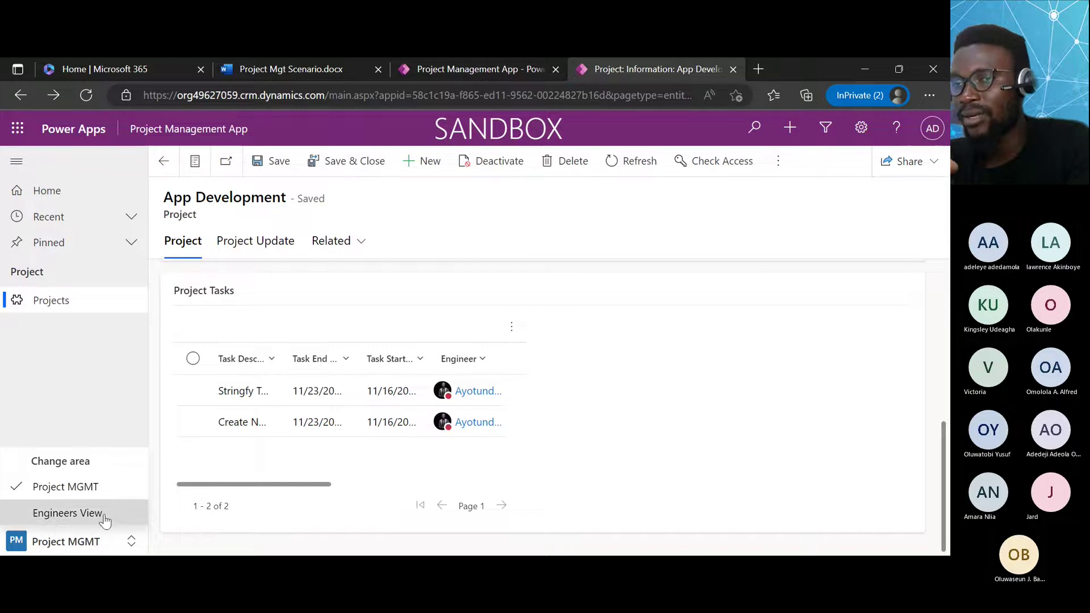
View the active project tasks in the Engineers View area and return to the Project MGMT area's project list.
click(100, 512)
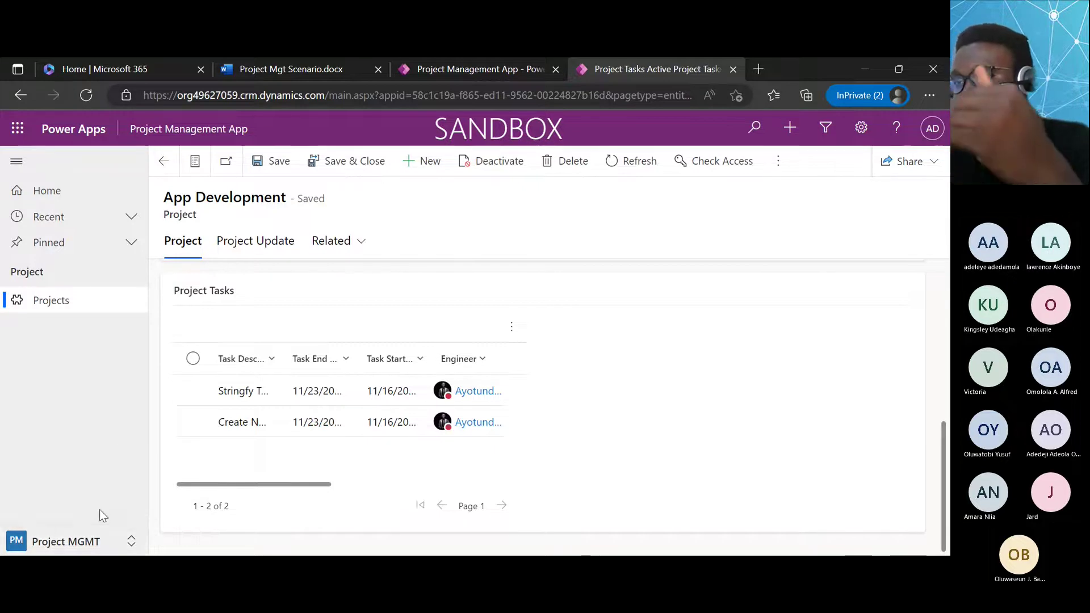
click(130, 542)
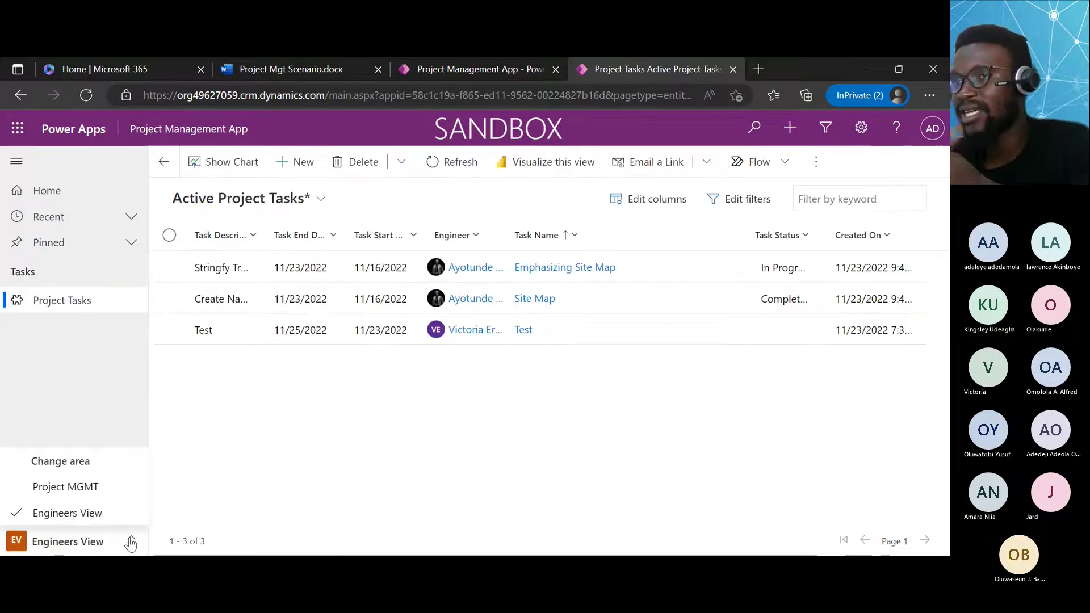
click(131, 542)
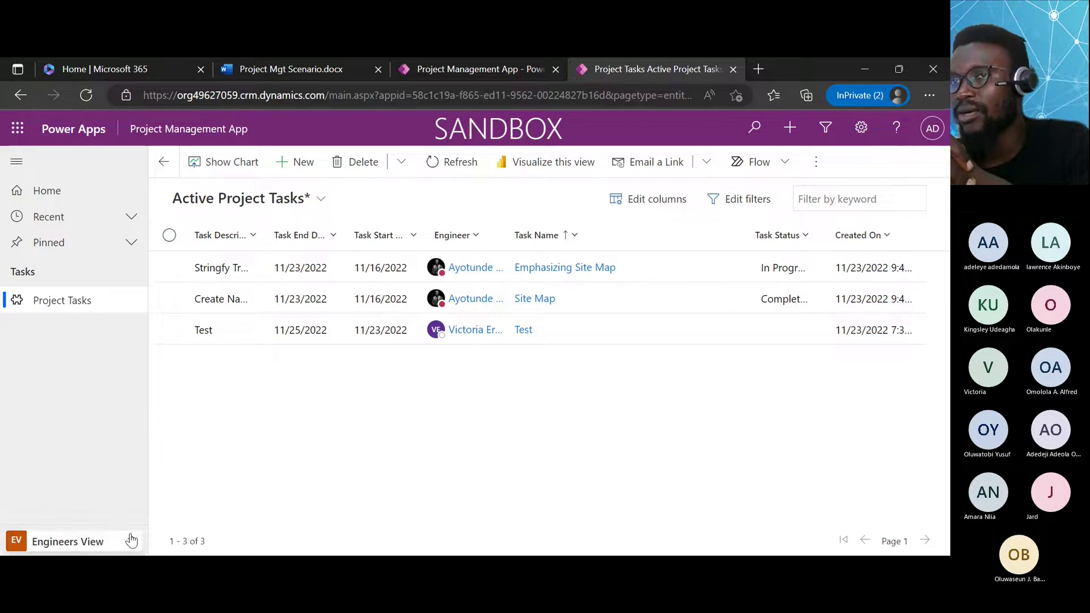
click(130, 542)
click(80, 490)
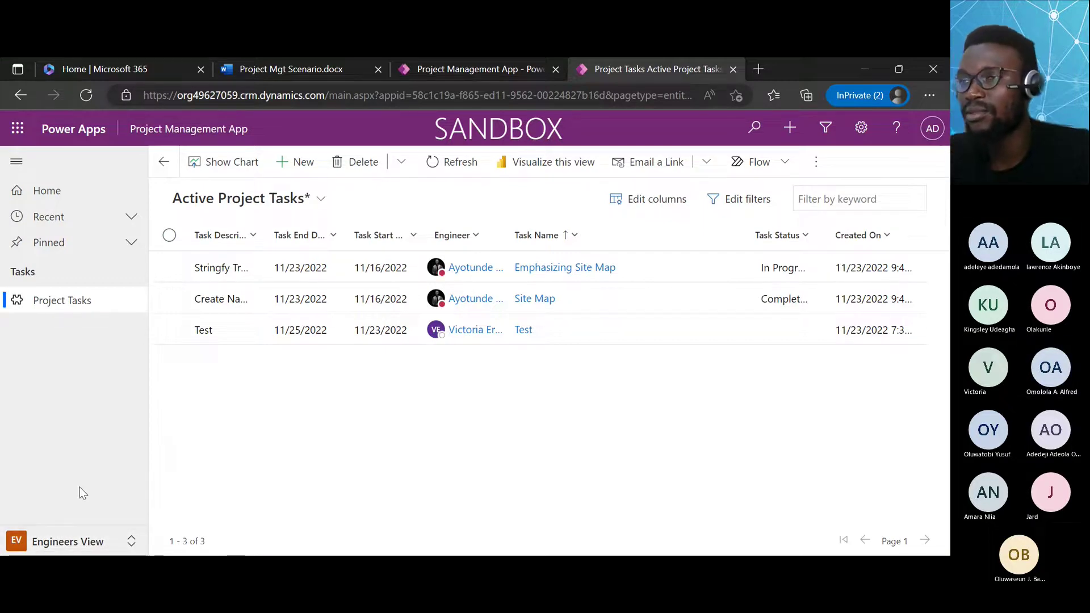
click(130, 542)
click(77, 435)
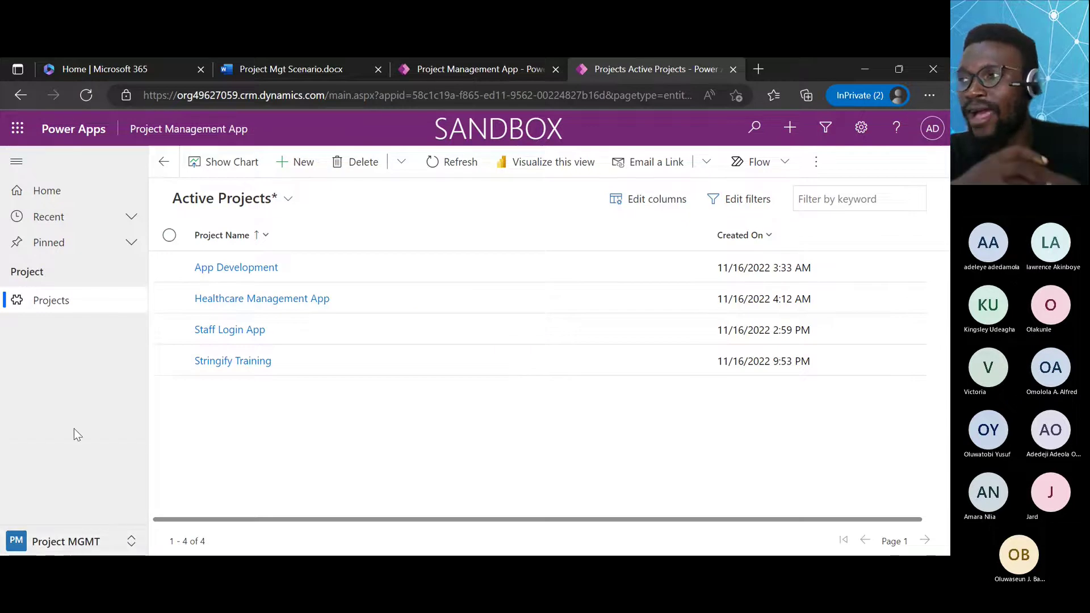
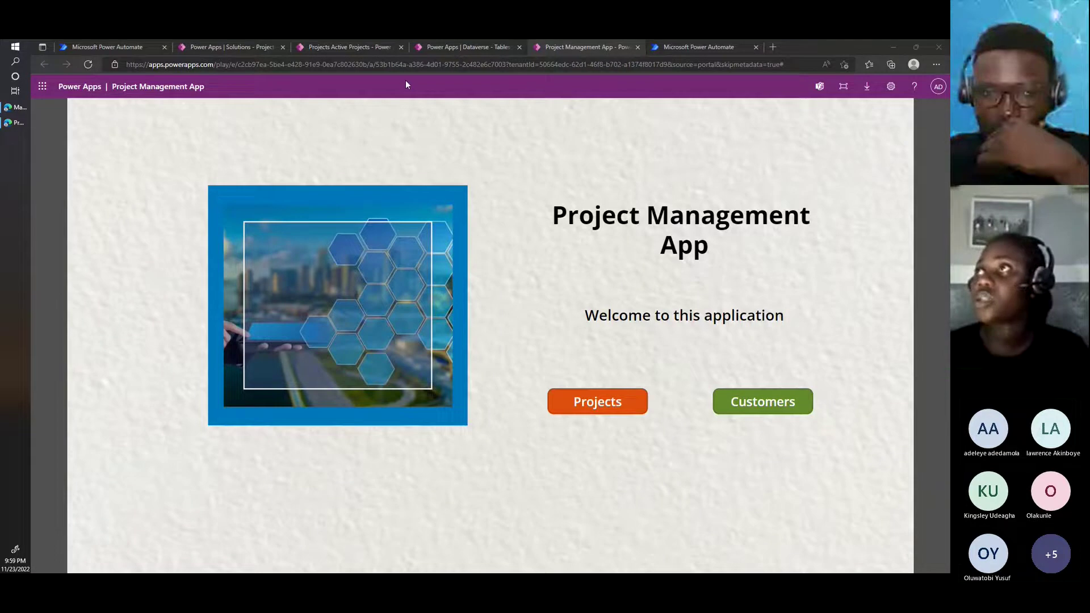
Switch to Power Automate and reopen the Project Tracking solution from the list of solutions.
click(679, 46)
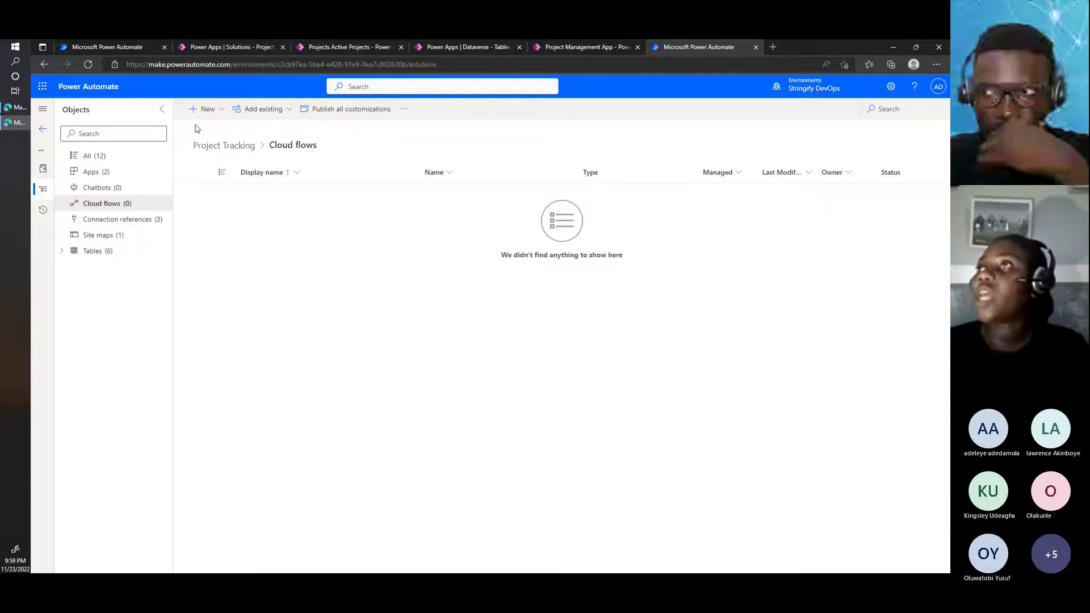
click(579, 47)
click(685, 49)
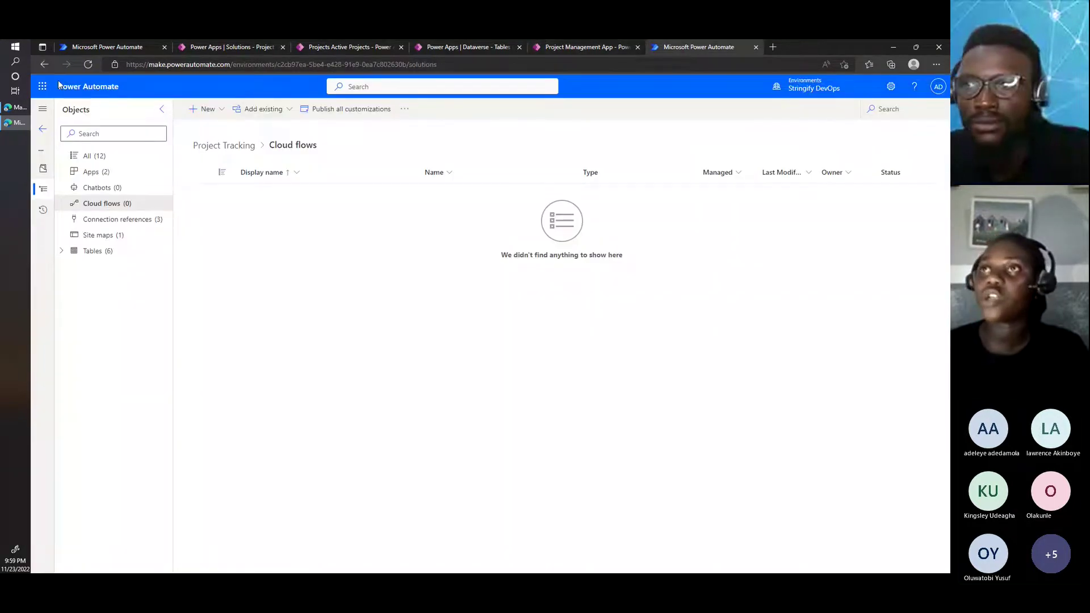
click(43, 86)
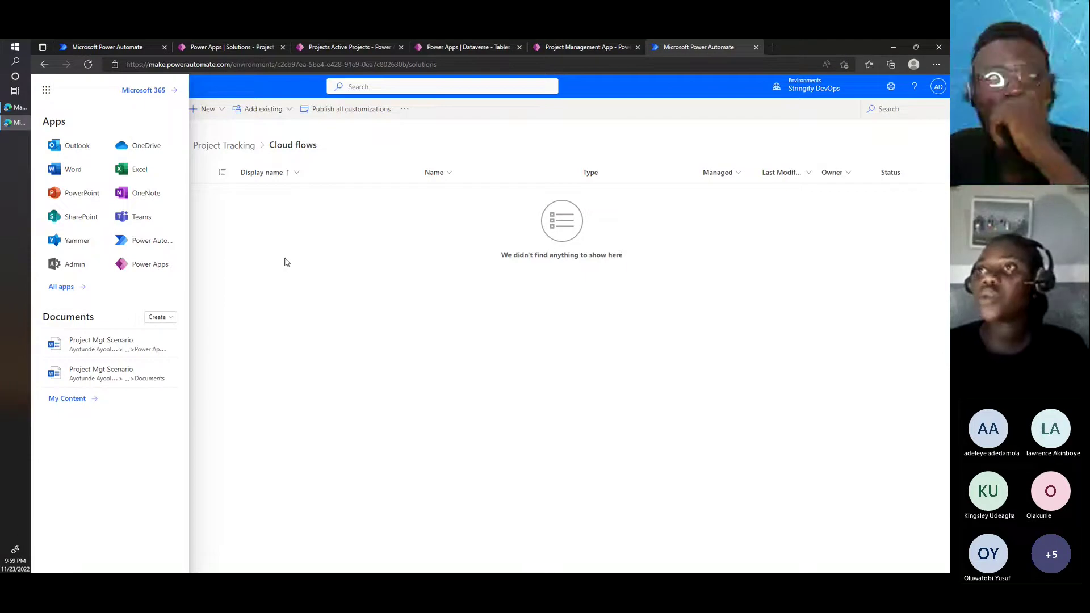
click(47, 91)
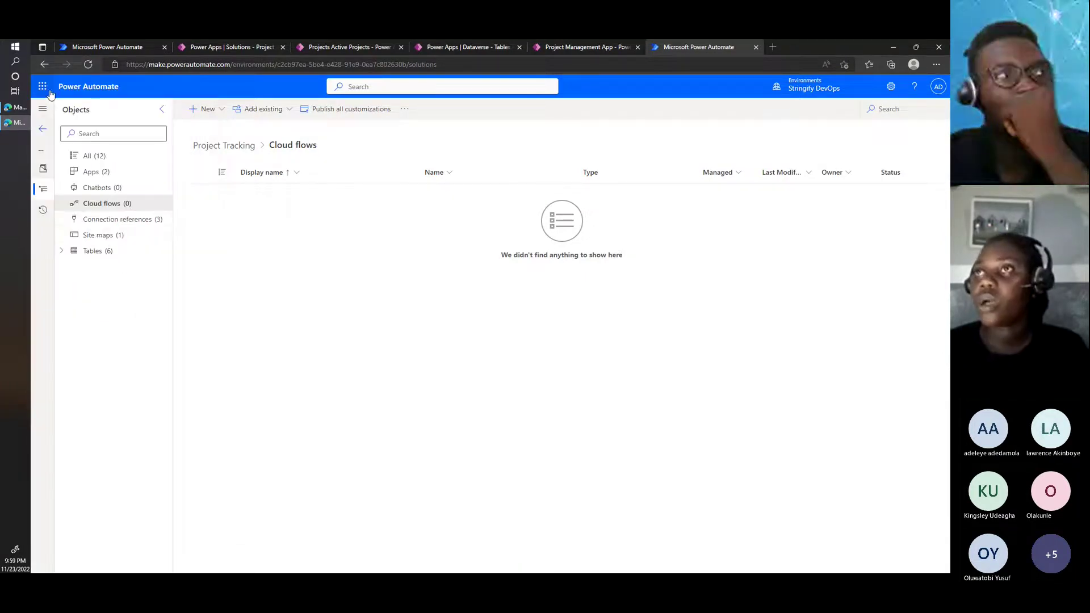
click(45, 131)
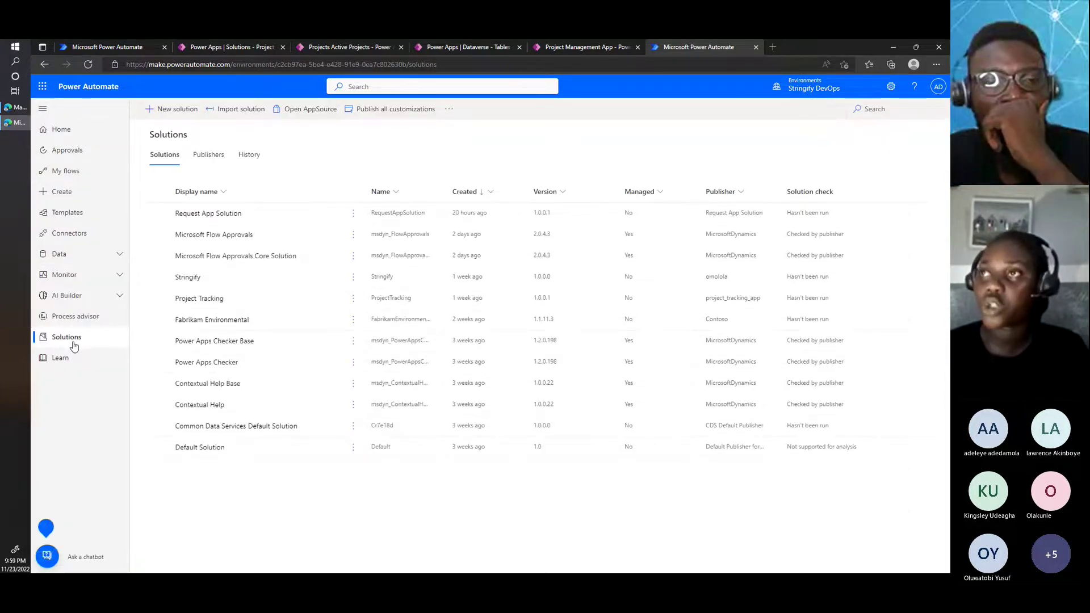
click(200, 299)
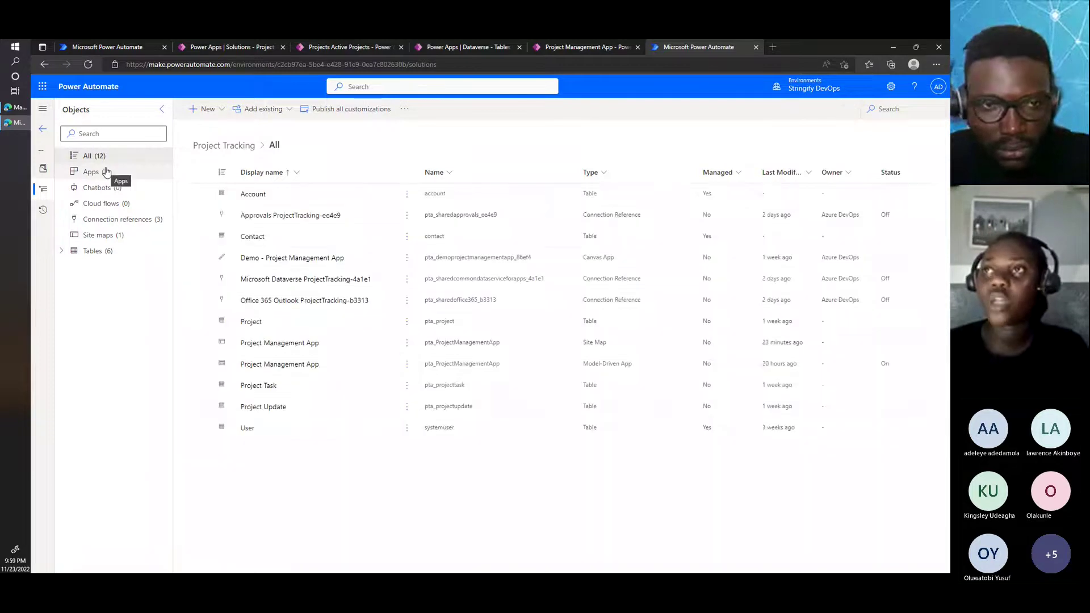
Look through the Project Tracking solution's apps, chatbots and tables, and open its cloud flows.
click(106, 171)
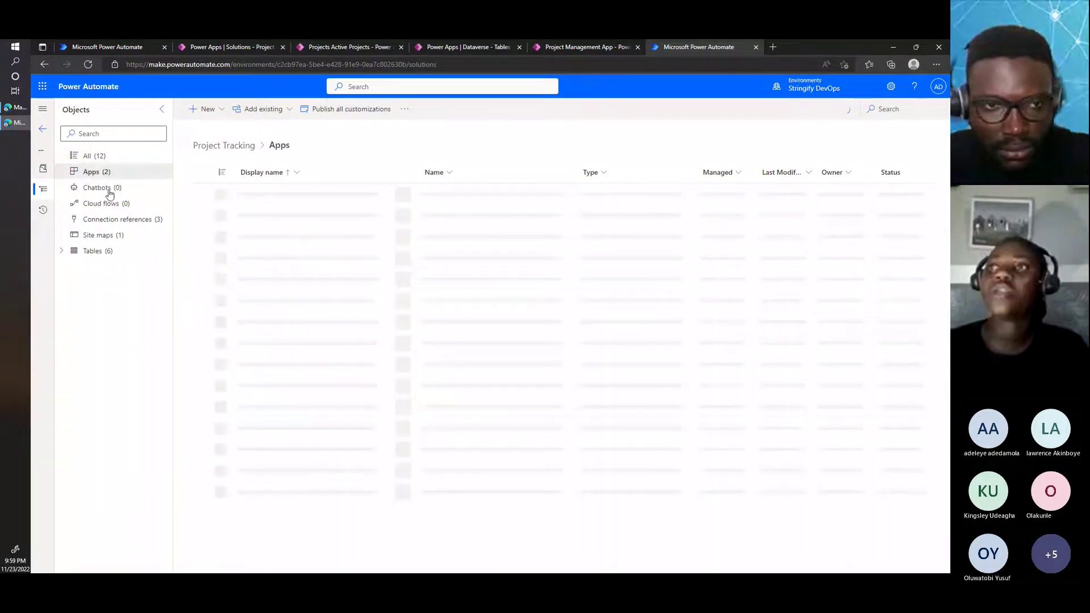
click(109, 190)
click(99, 255)
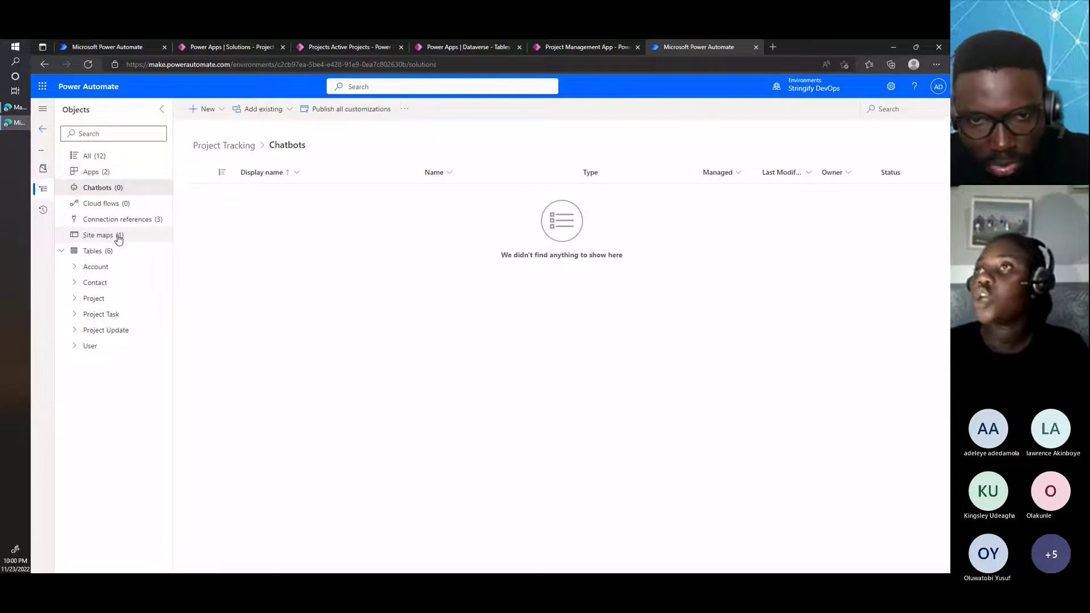
click(113, 206)
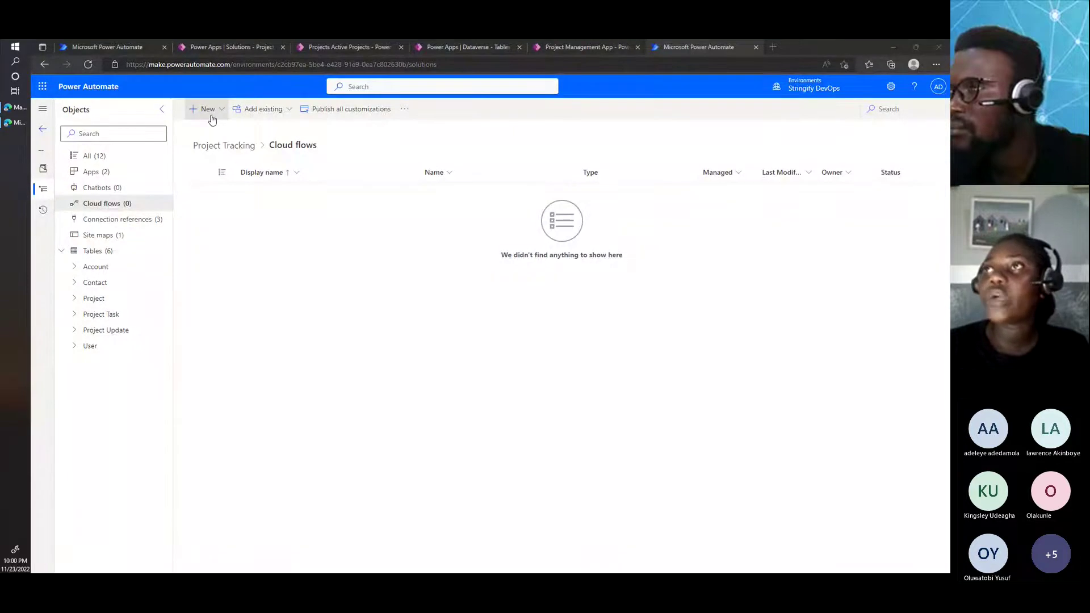
Start a new automated cloud flow in the solution and name it "Project Management - Project Manager Notification".
click(208, 110)
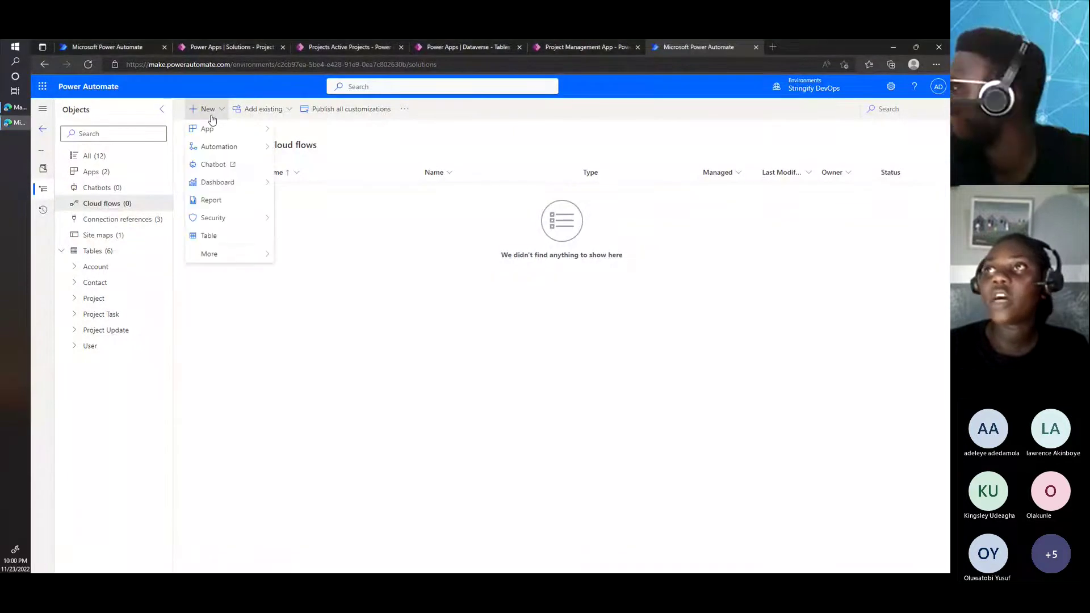
click(222, 148)
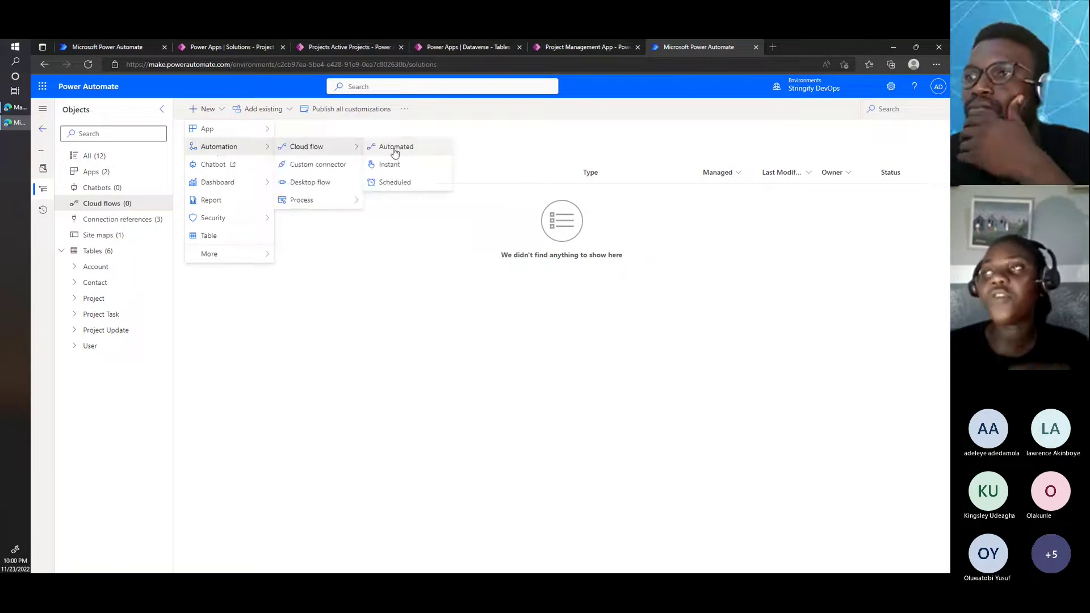
click(343, 148)
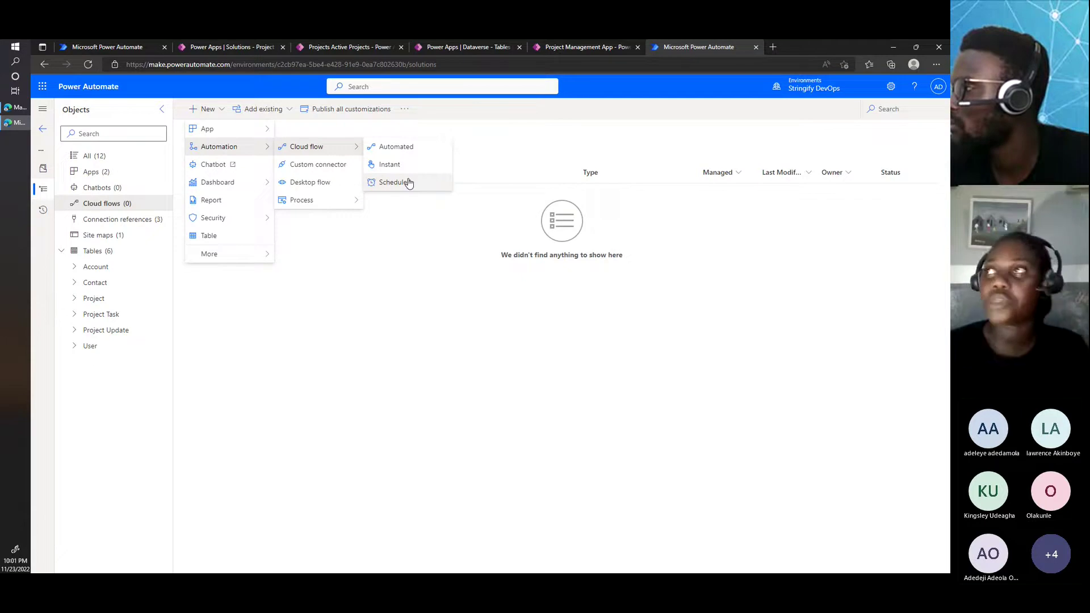
click(400, 147)
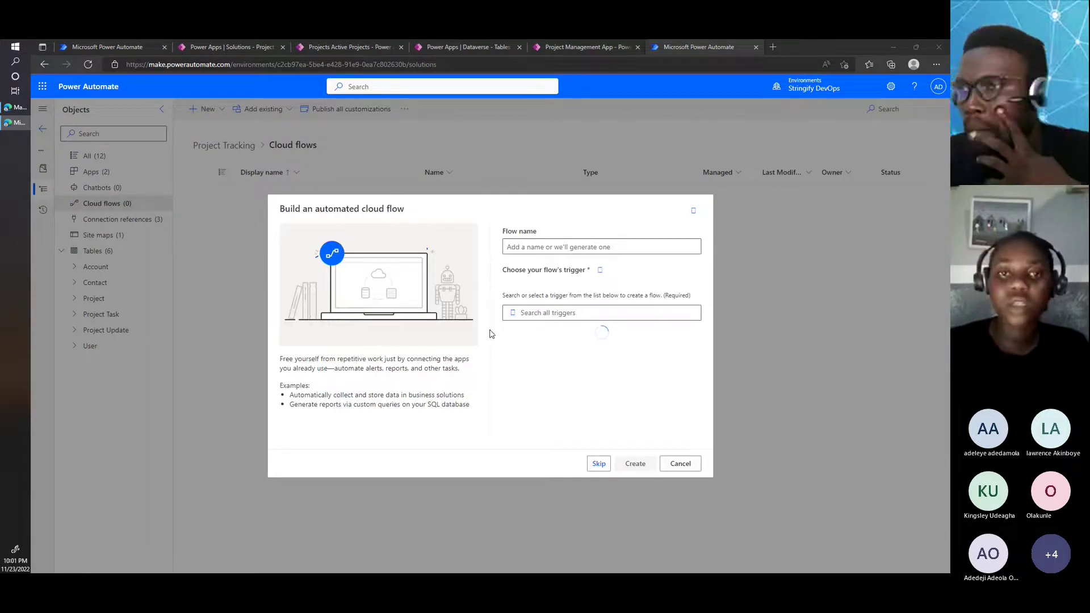
click(539, 247)
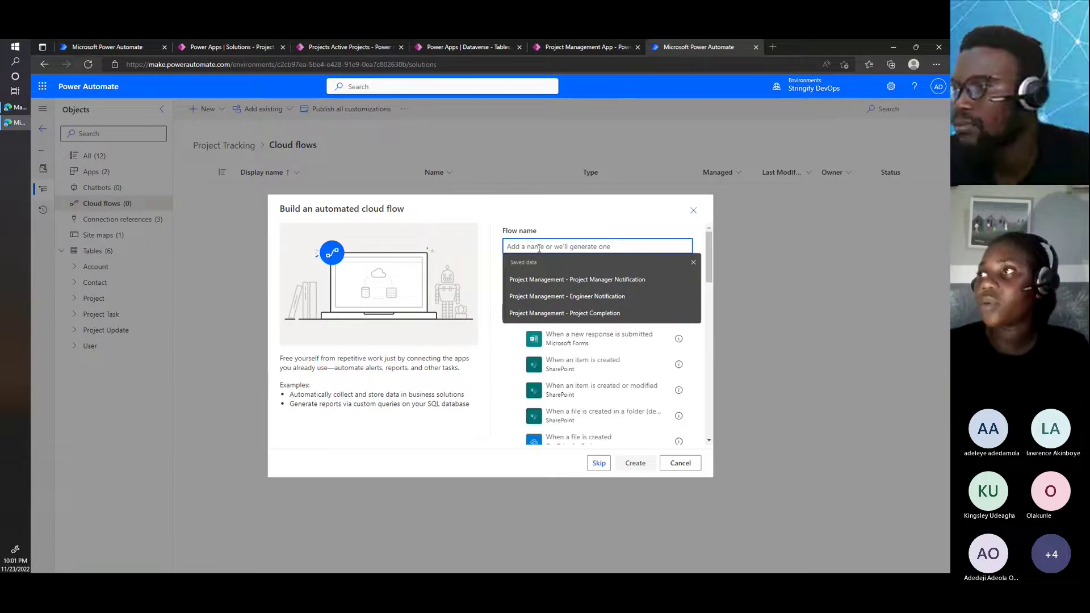
text(Project)
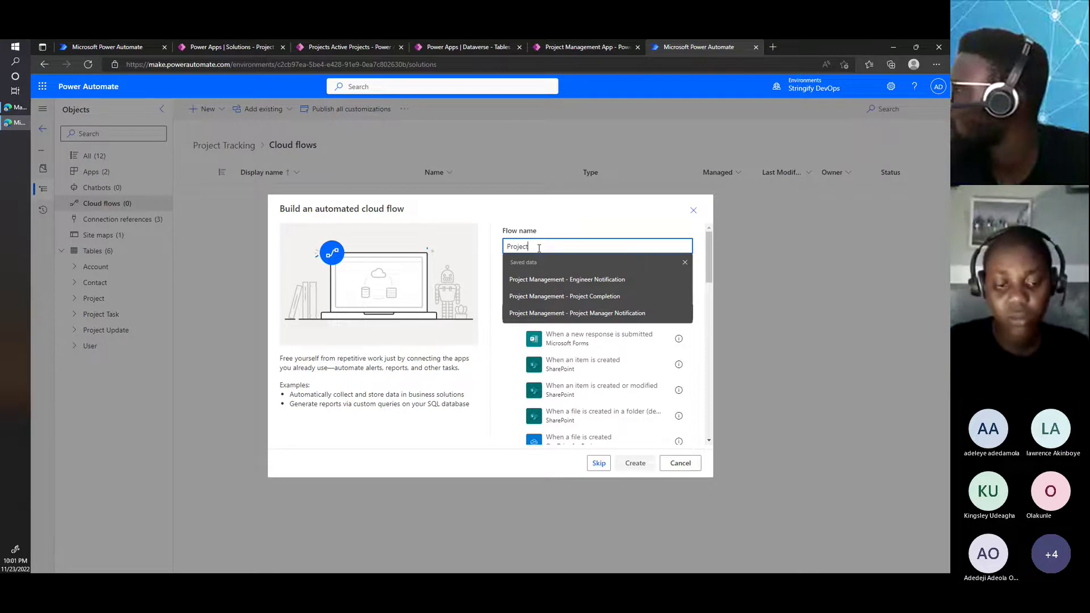
text( Management -)
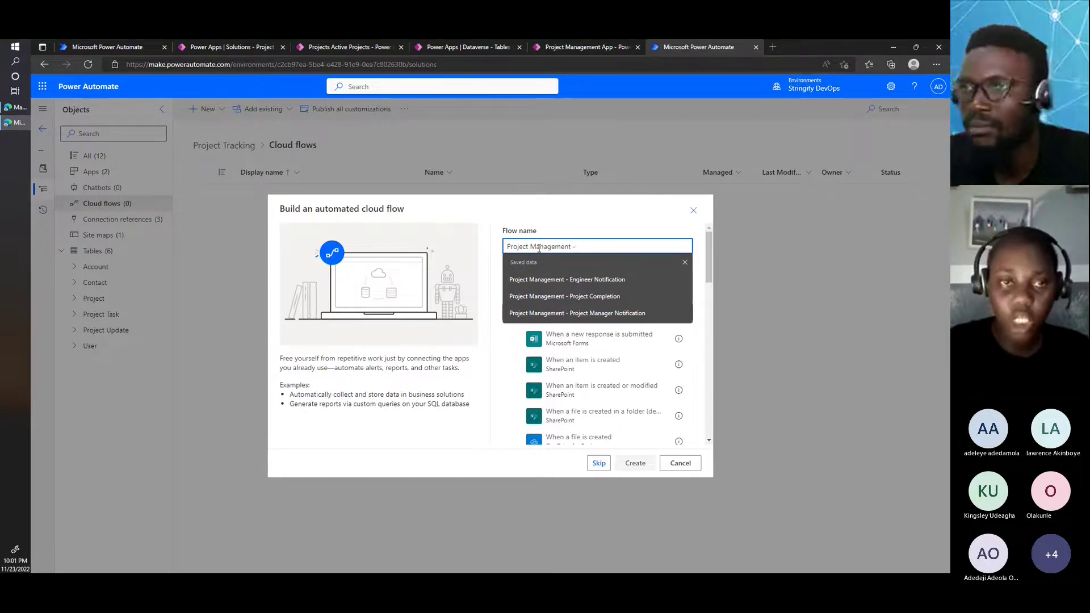
text(Pr)
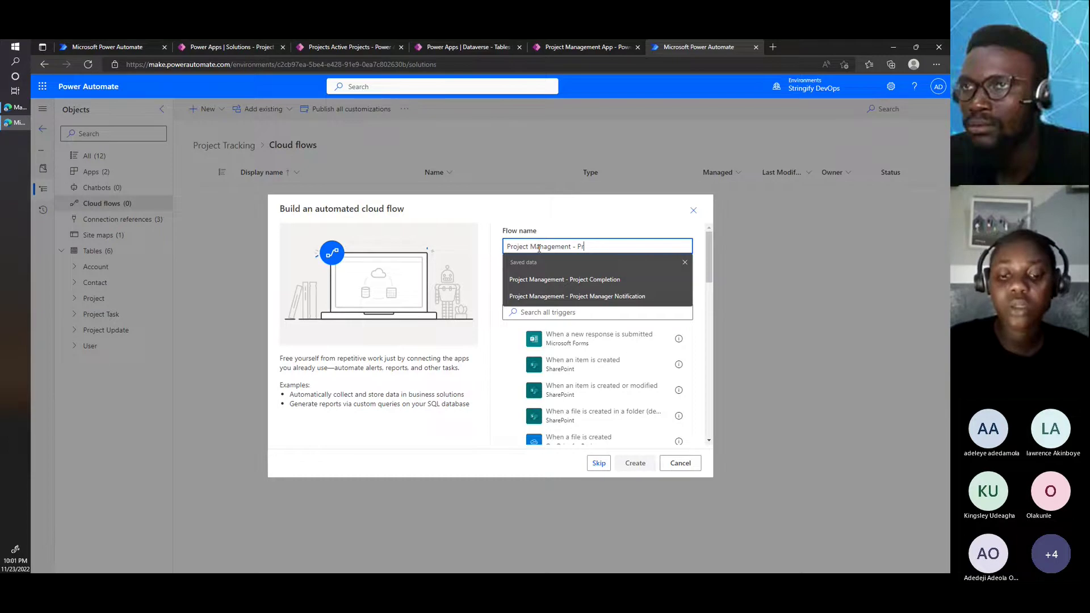
text(oject Manager)
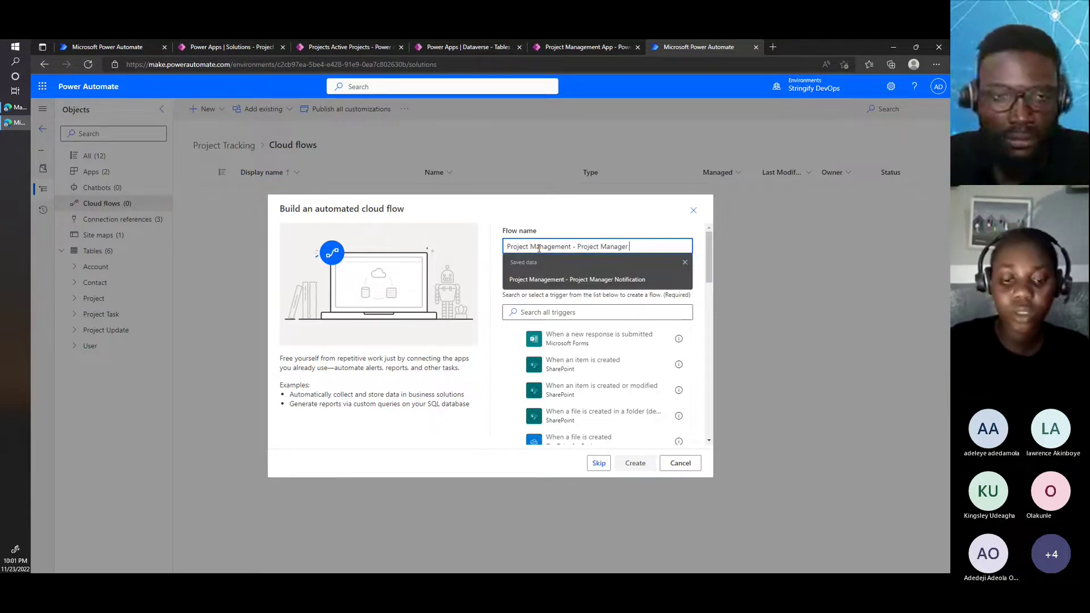
text( Notification)
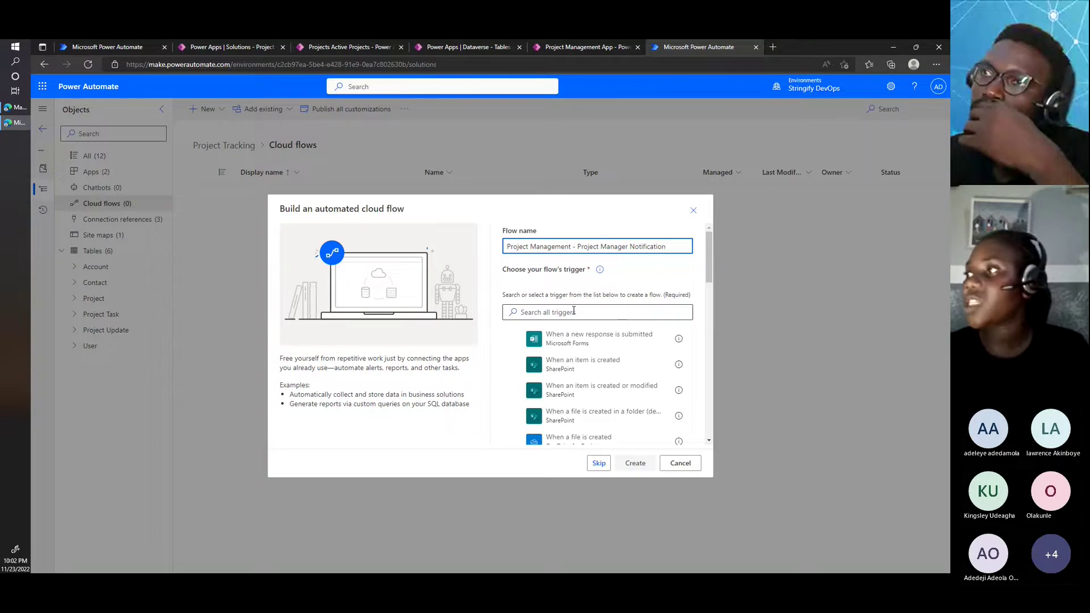
Choose the Microsoft Dataverse trigger "When a row is added, modified or deleted" and create the flow.
scroll(573, 379, down, 1)
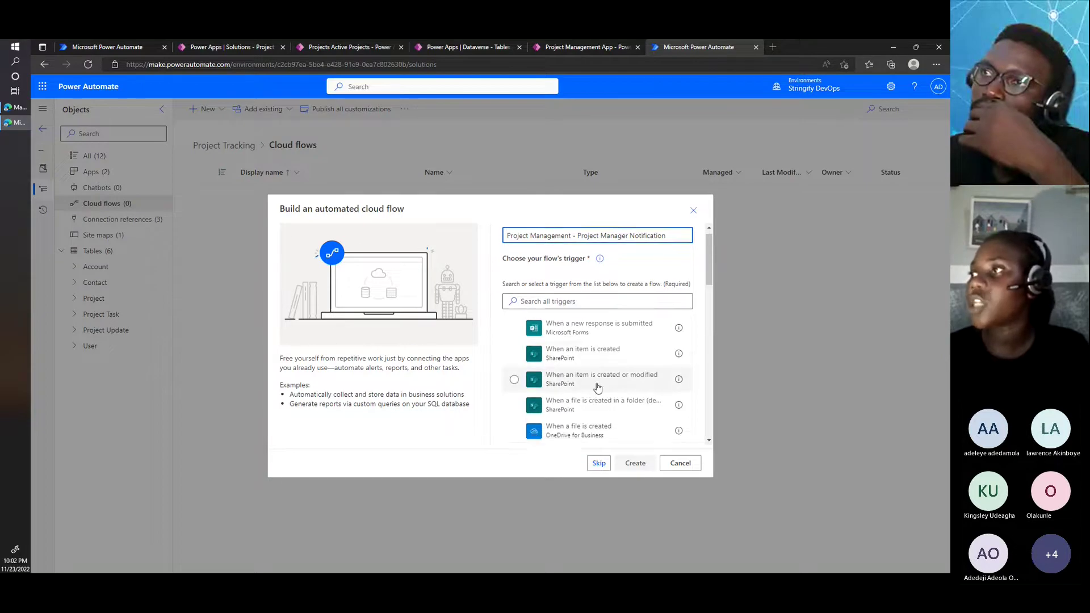
click(548, 302)
scroll(608, 394, down, 1)
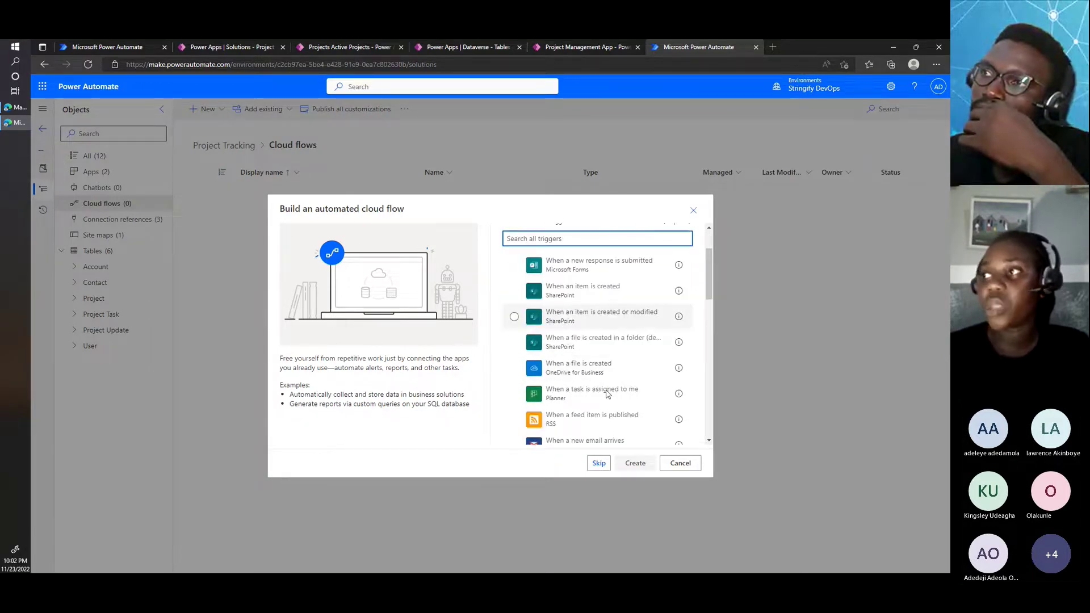
scroll(607, 393, down, 6)
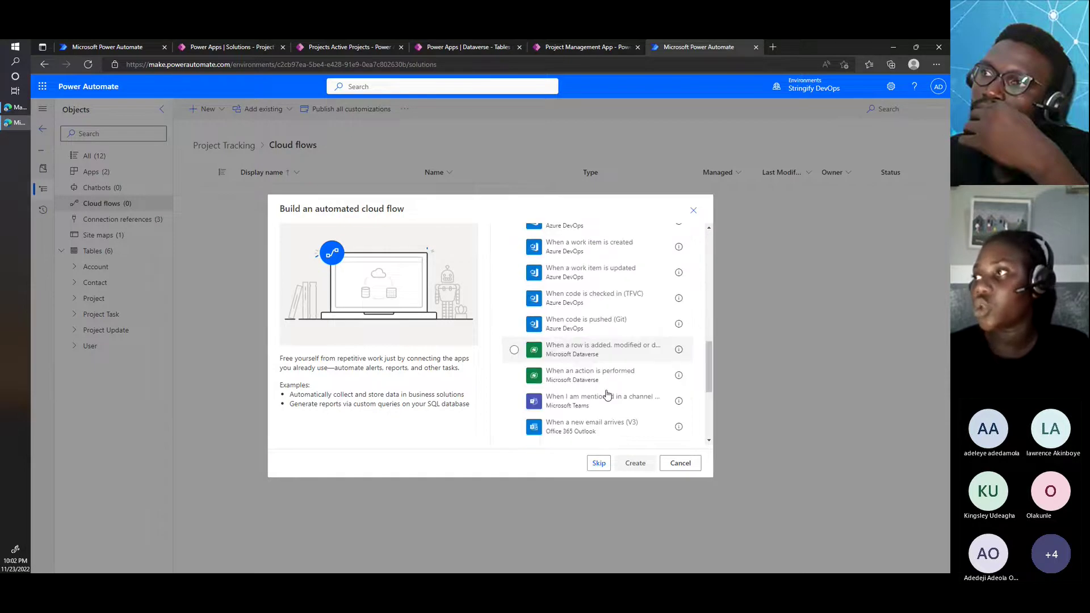
scroll(608, 394, down, 1)
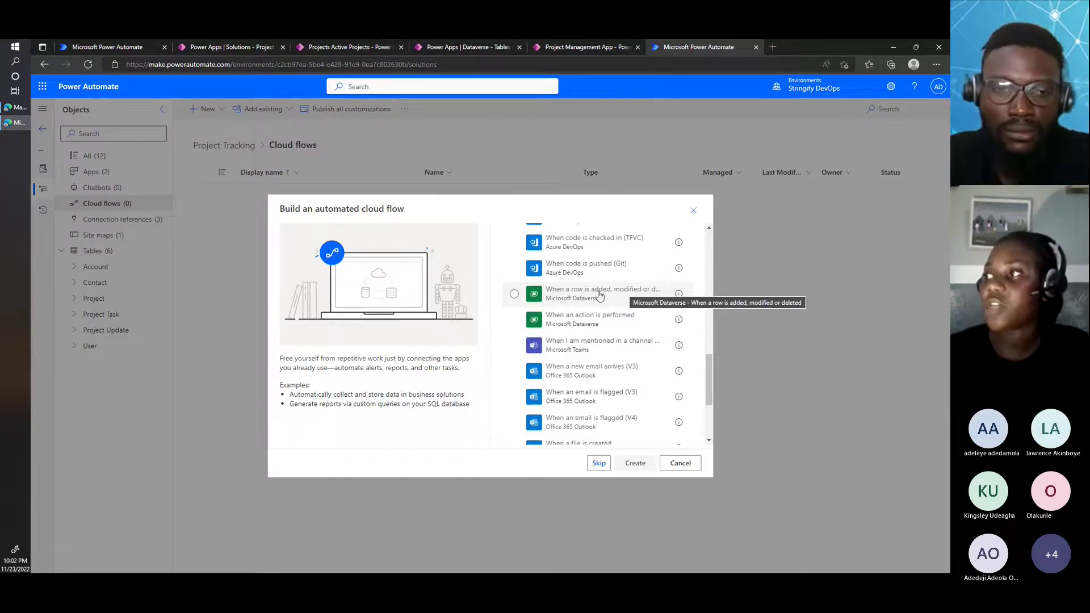
click(599, 294)
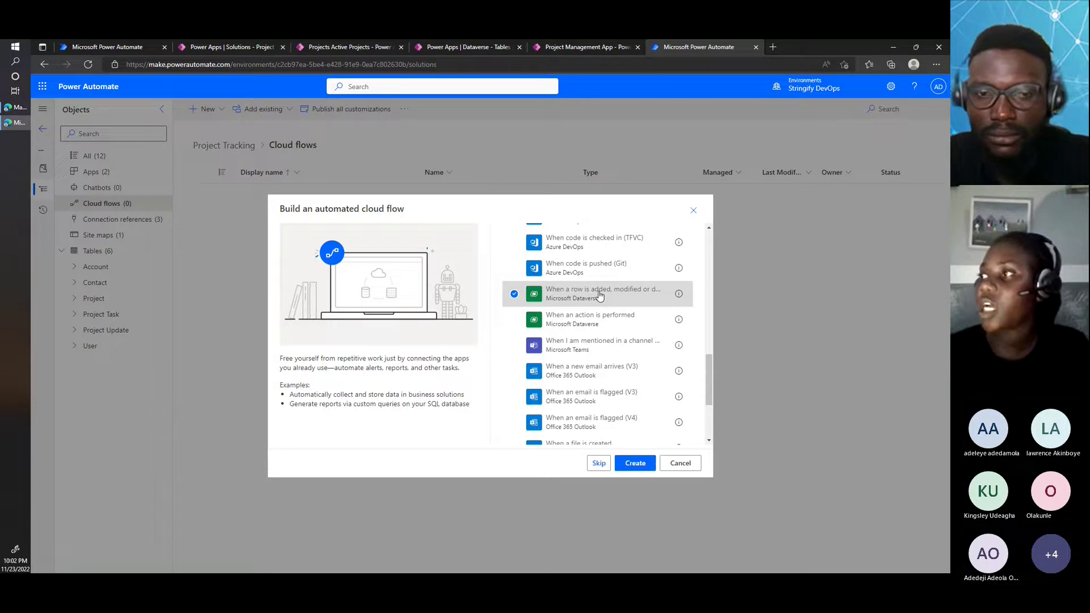
click(638, 464)
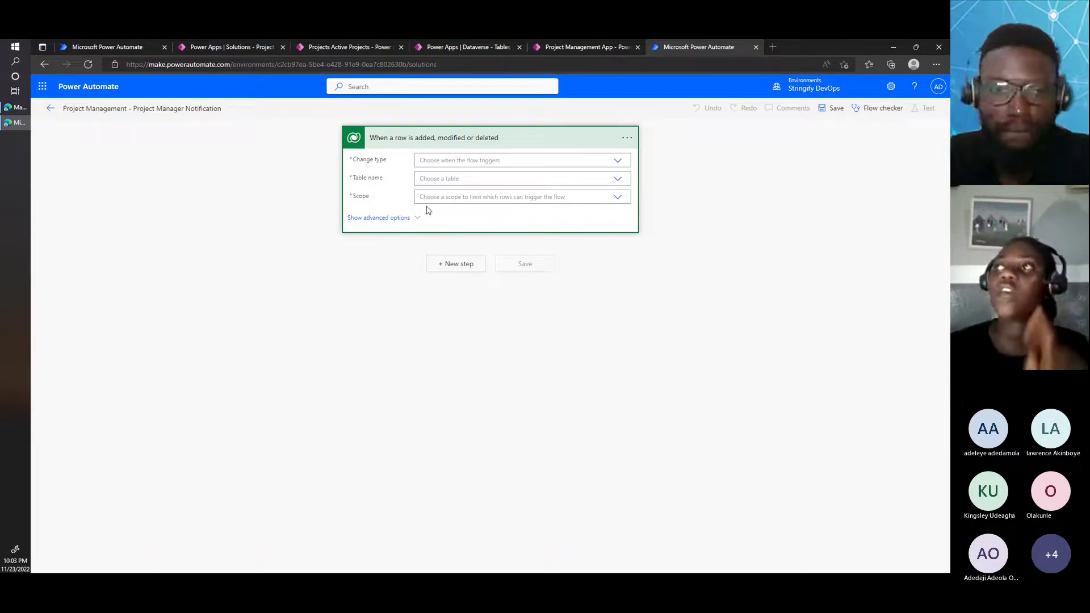
Set the trigger's change type to Added and its table name to Projects.
click(488, 160)
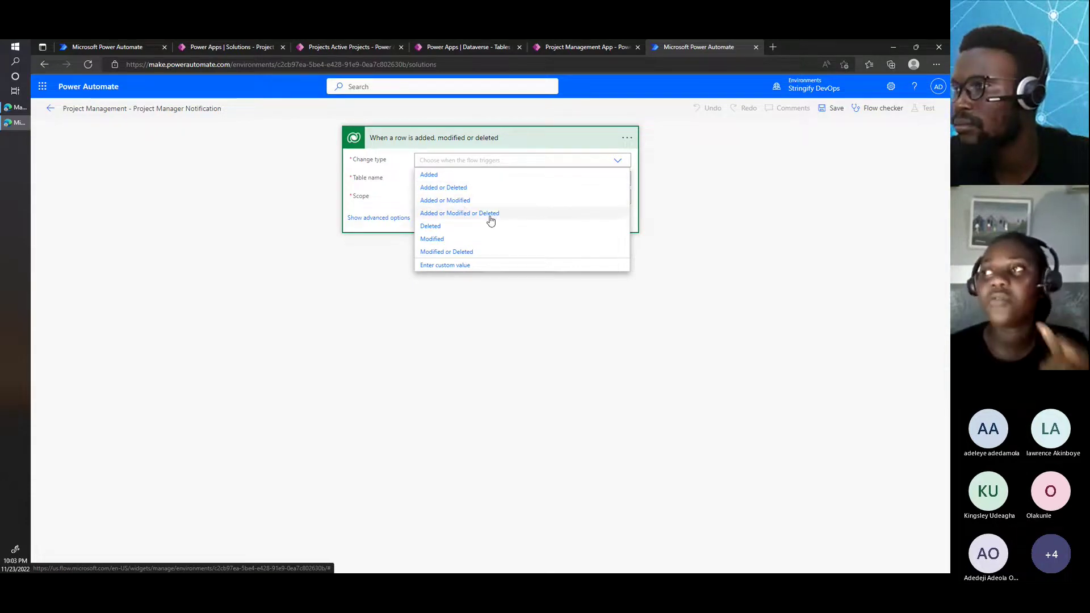
click(439, 176)
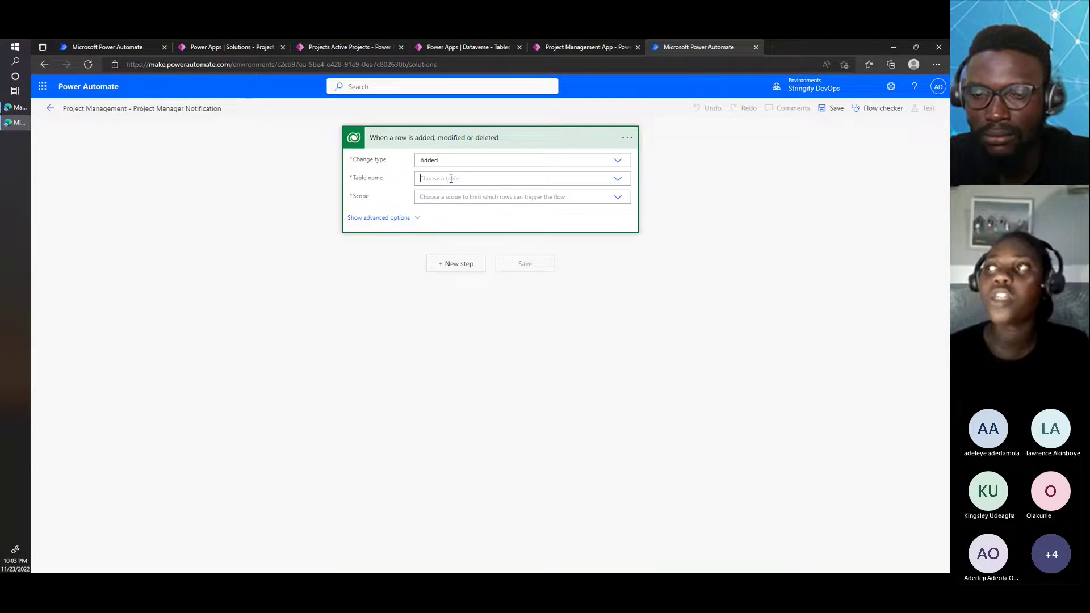
click(451, 179)
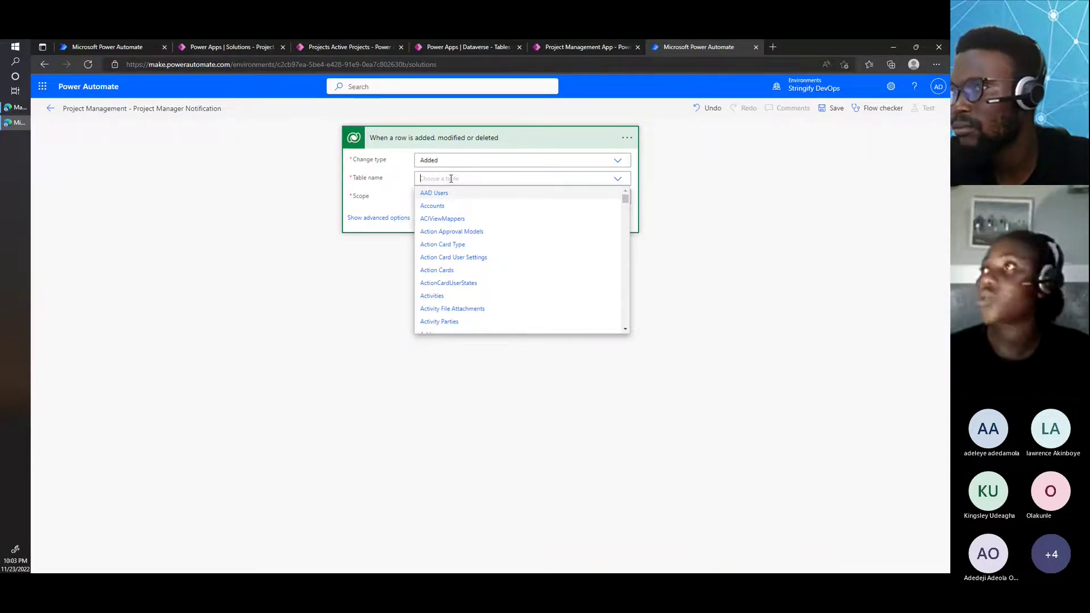
text(projec)
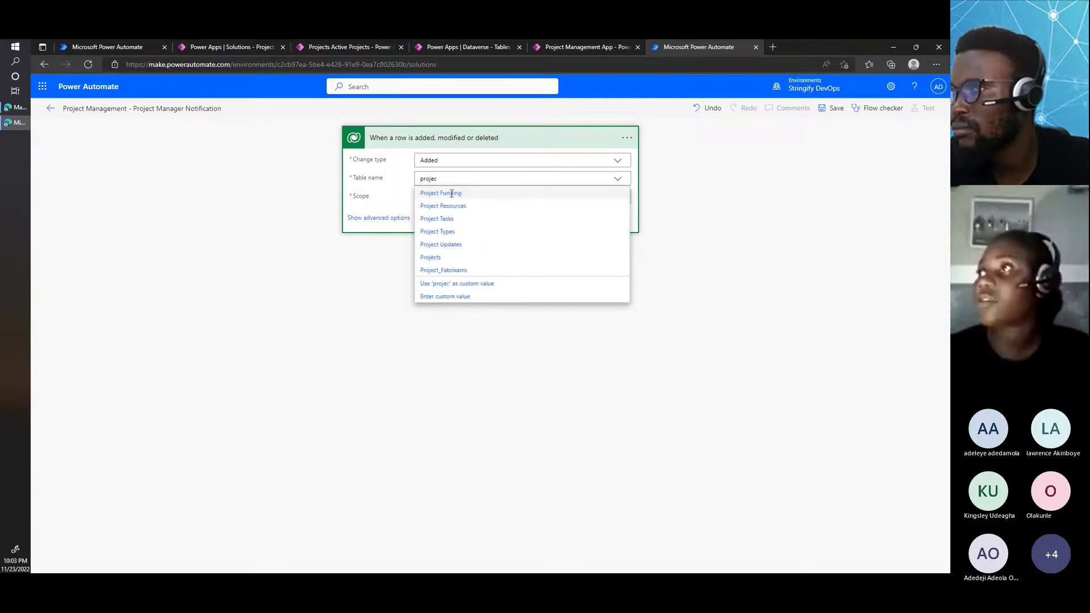
click(446, 258)
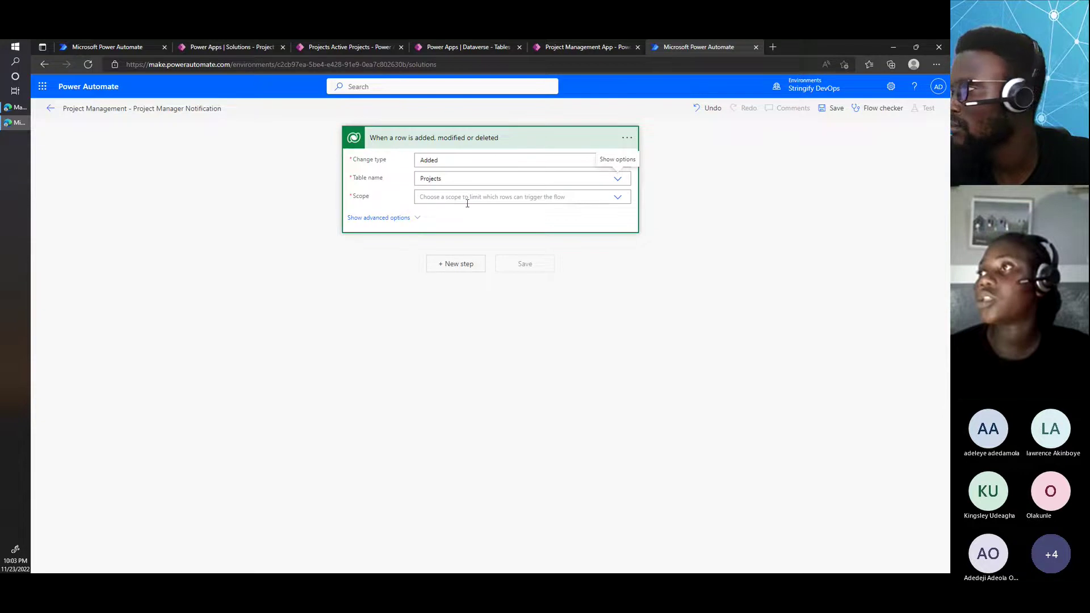
Set the trigger's scope to Organization.
click(480, 195)
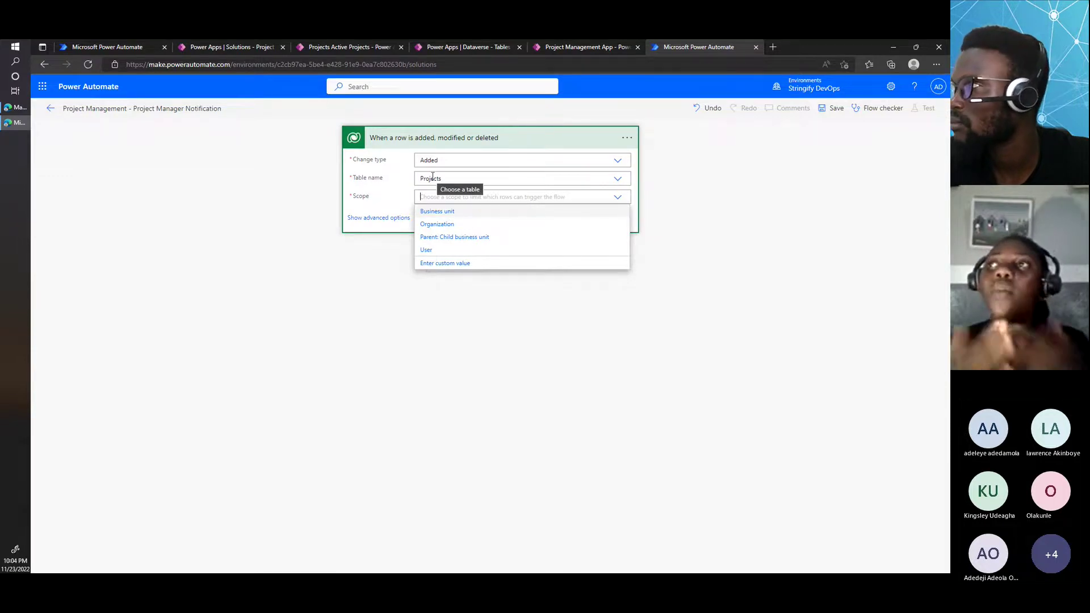
click(445, 250)
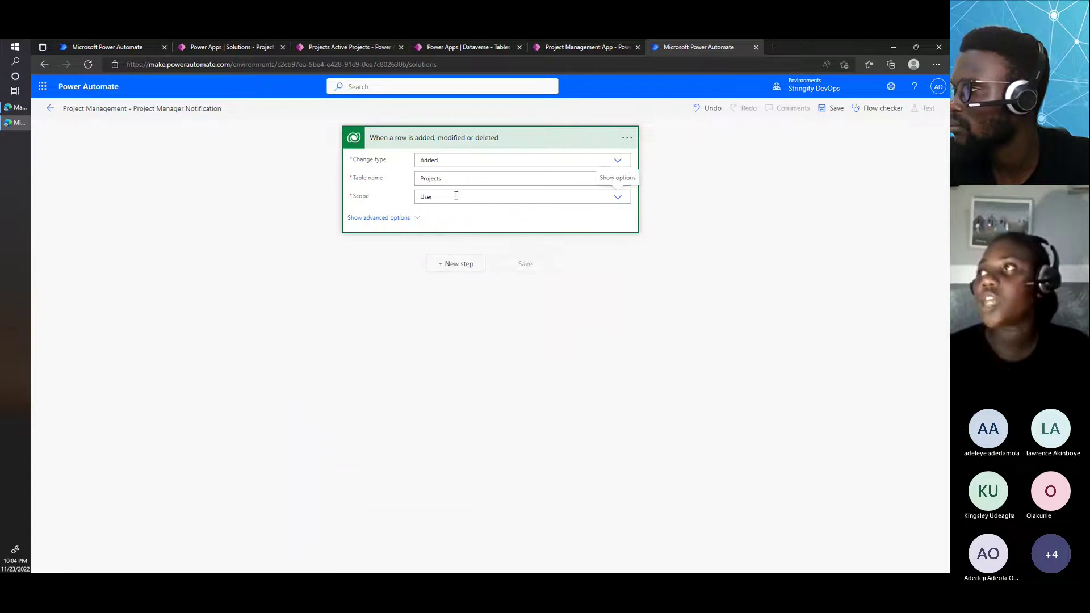
click(445, 196)
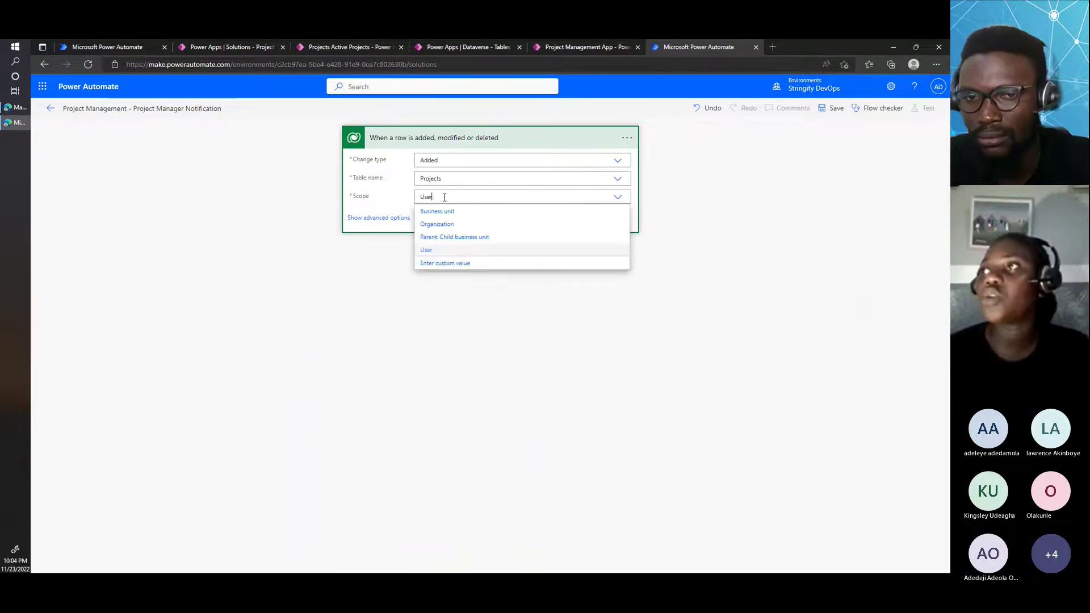
click(438, 226)
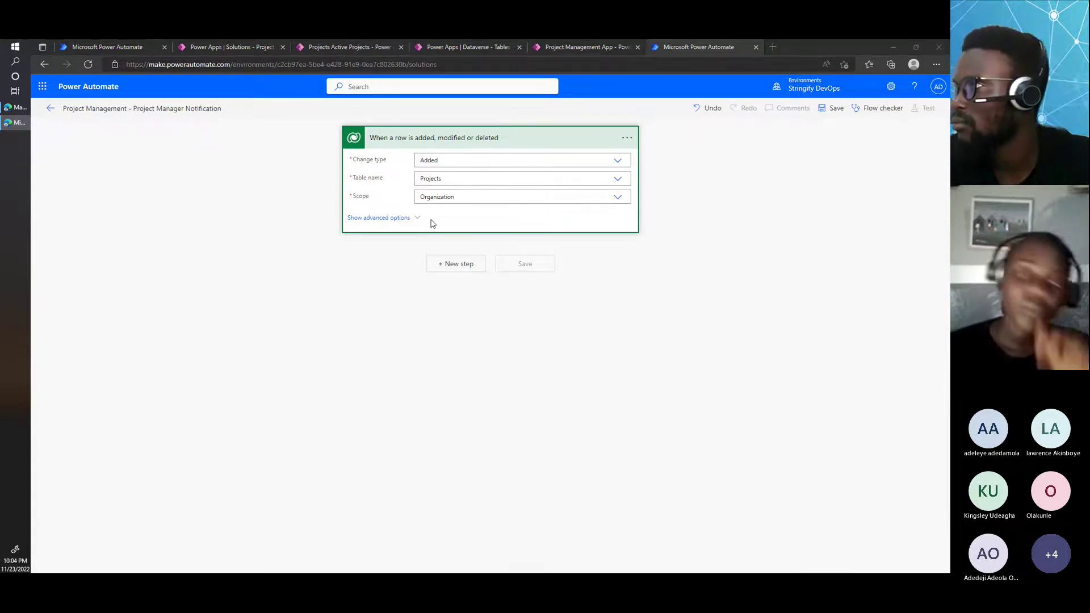
Add a new action after the trigger by searching for "send an email" and choosing Send an email (V2).
click(469, 266)
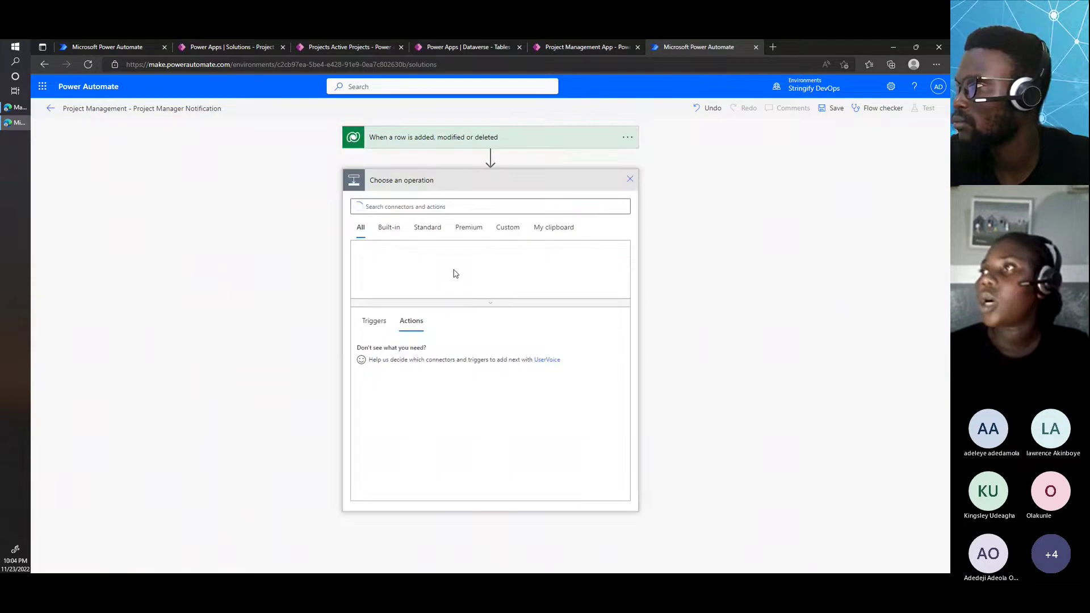
text(s)
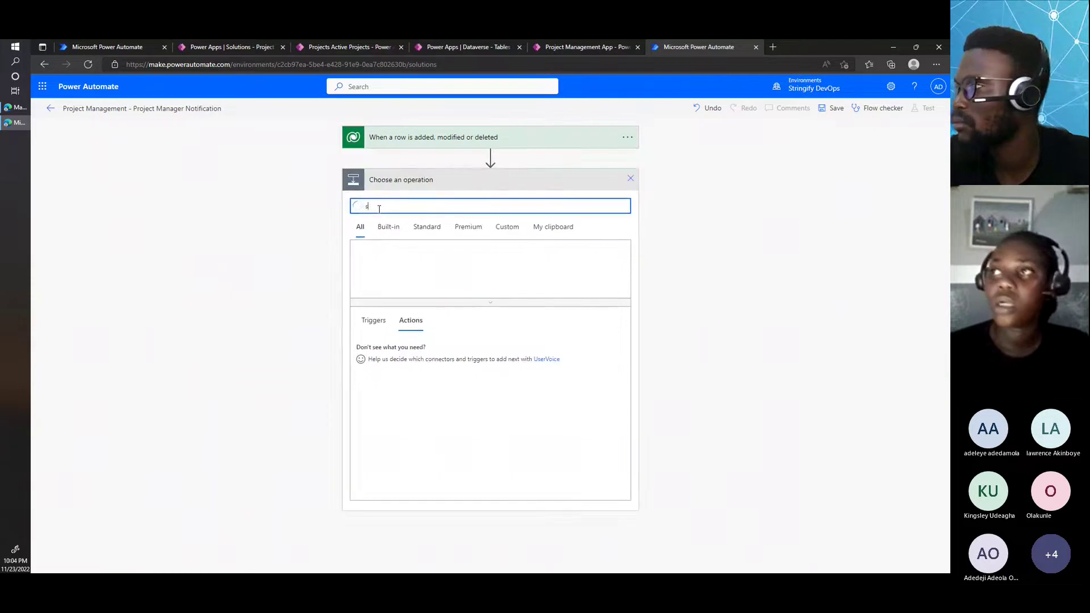
text(end a)
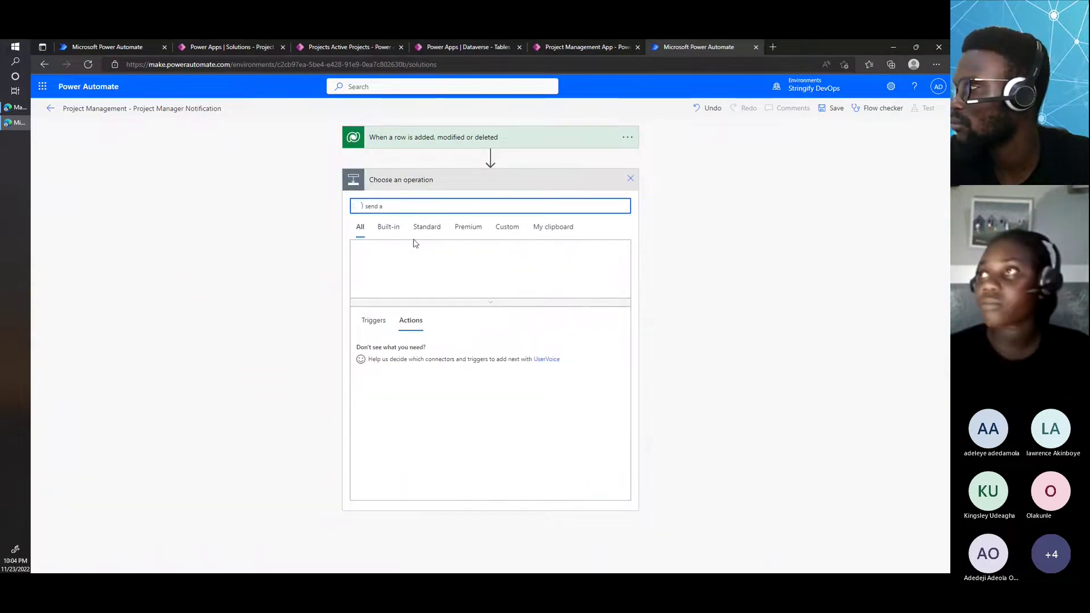
text(n)
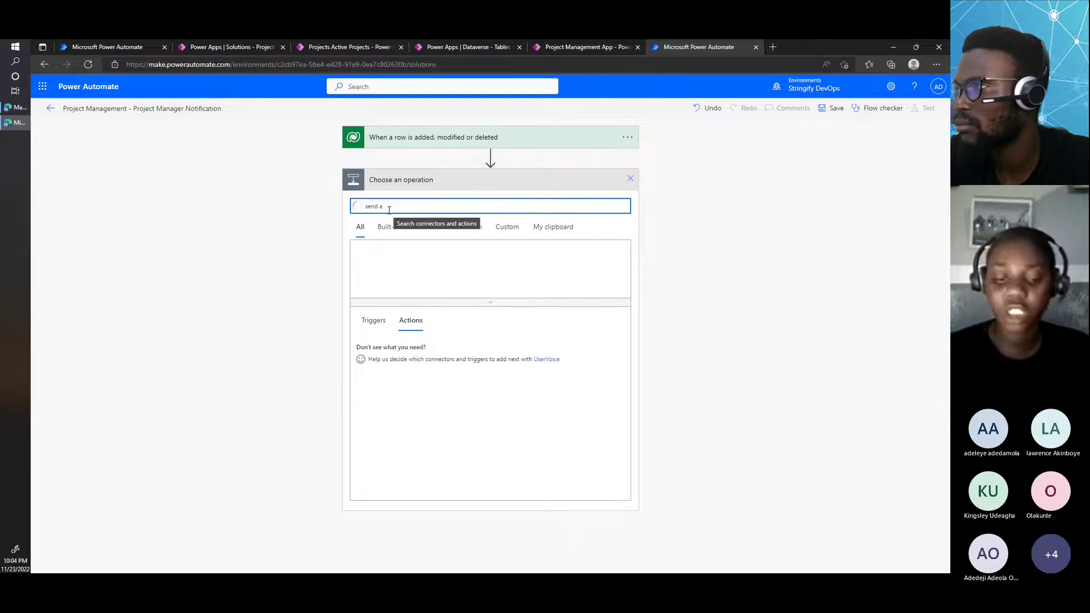
text( email)
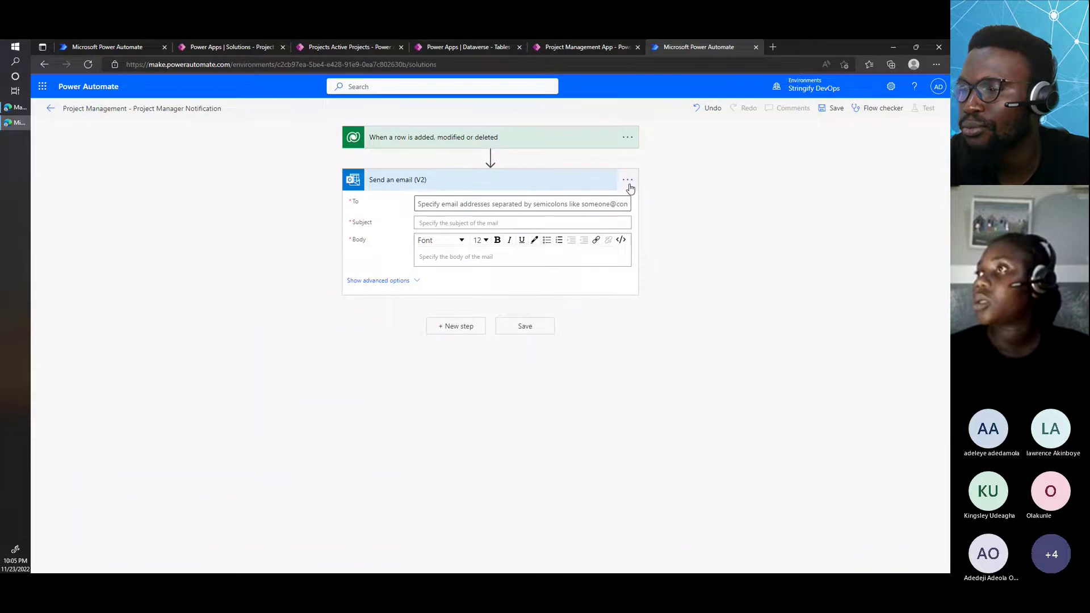
Rename the email action to "Send an email To Project Manager".
click(397, 180)
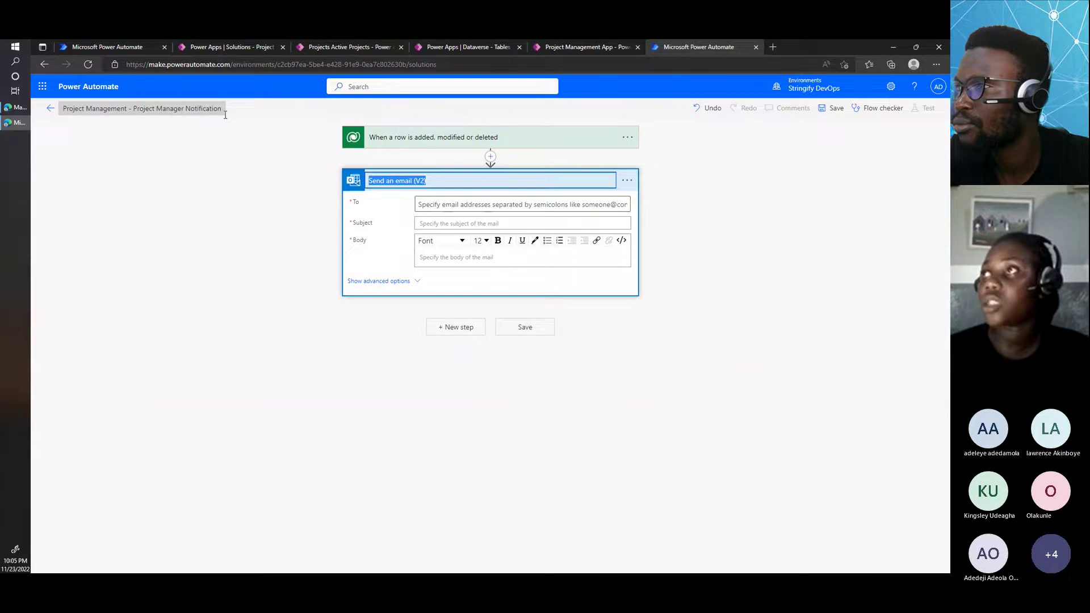
click(438, 182)
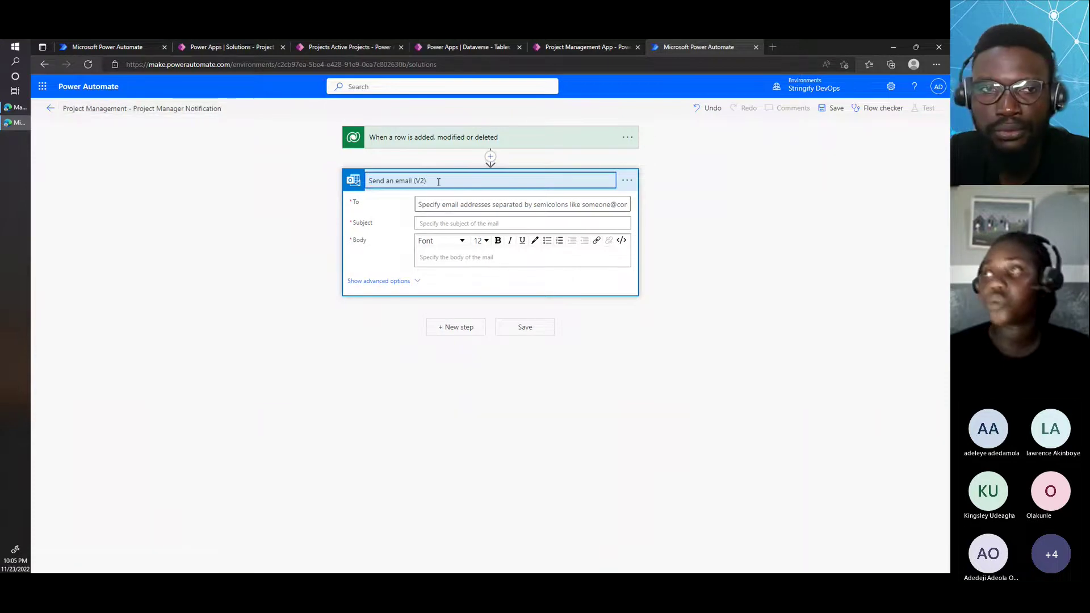
key(BackSpace)
key(BackSpace)
key(BackSpace)
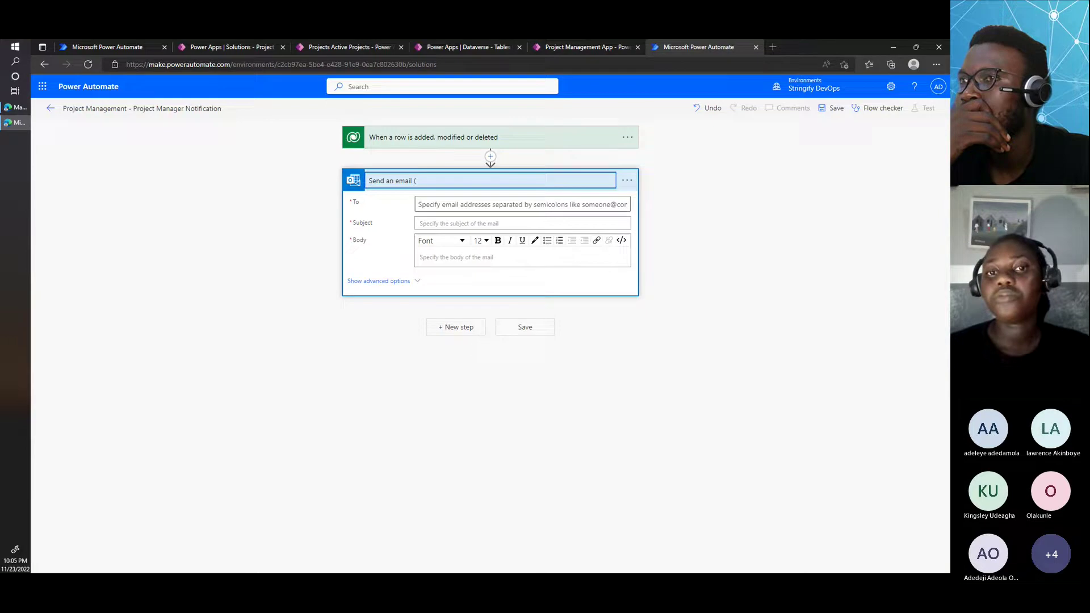
key(alt+Tab)
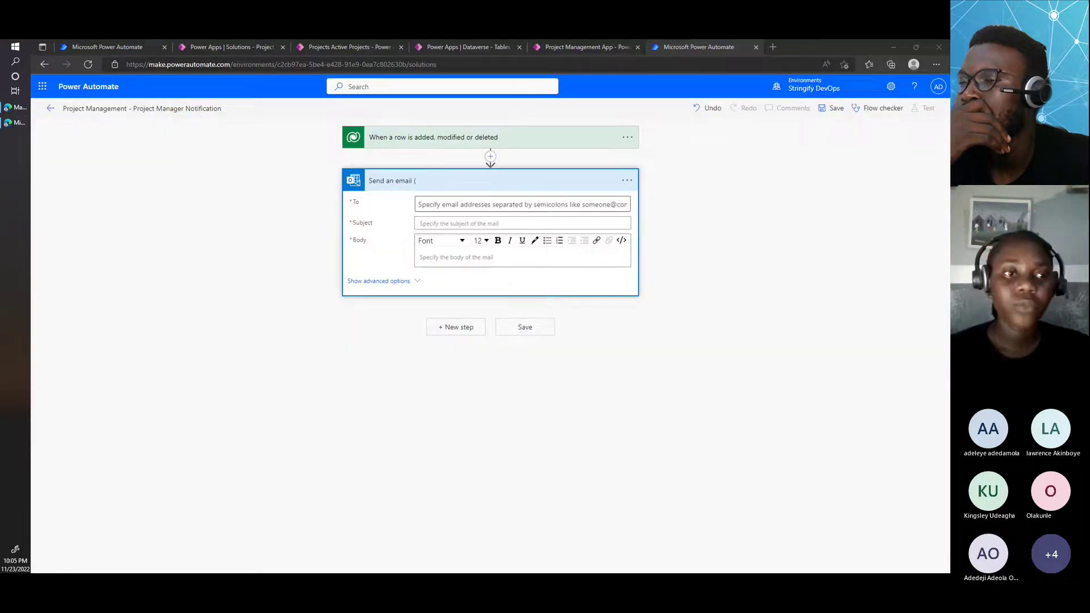
key(alt+Tab)
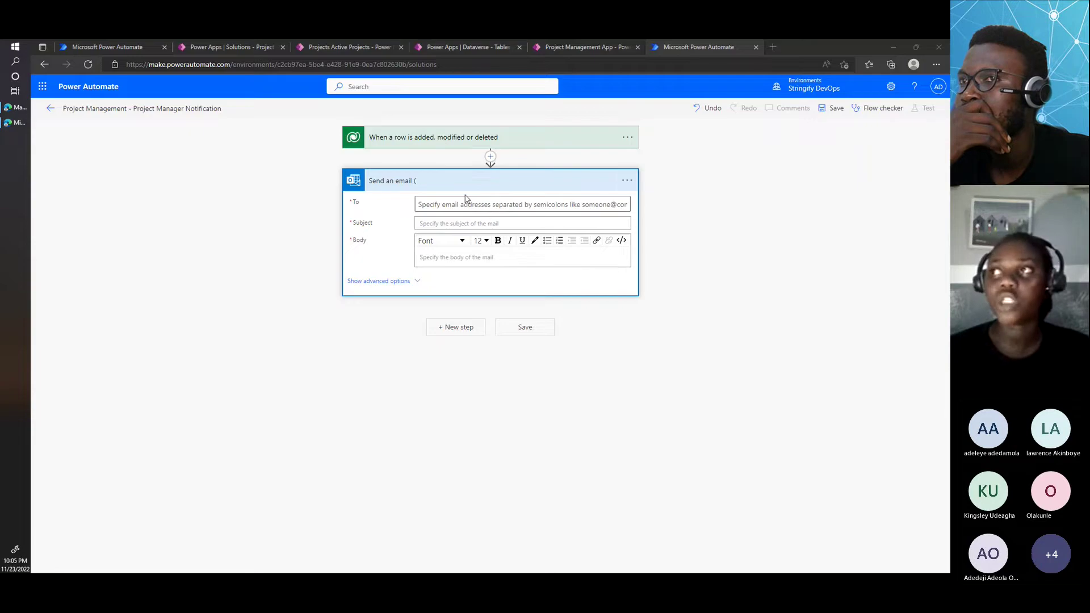
click(630, 181)
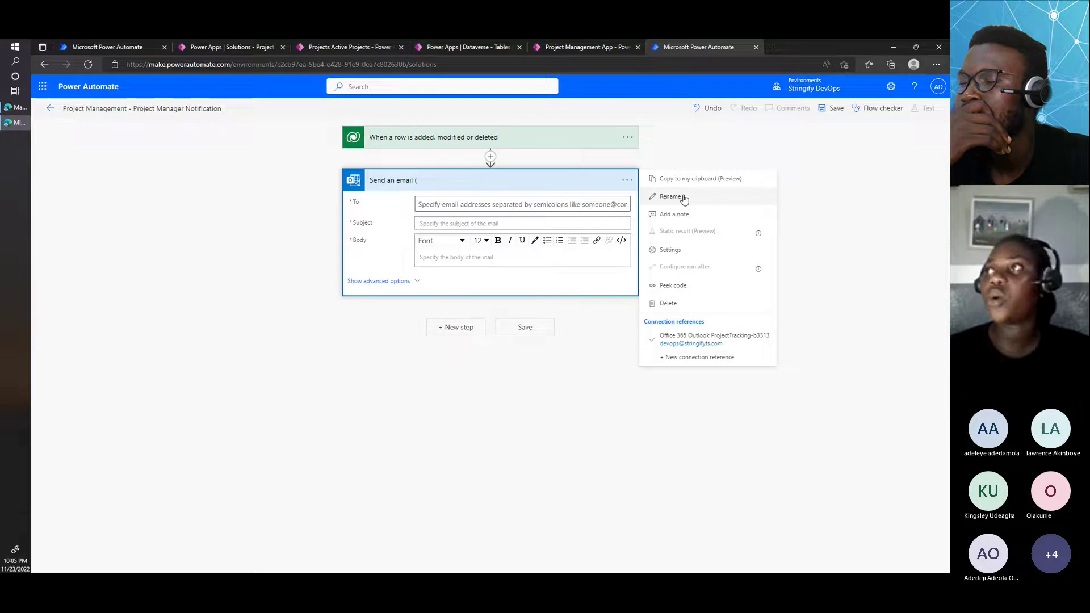
click(672, 196)
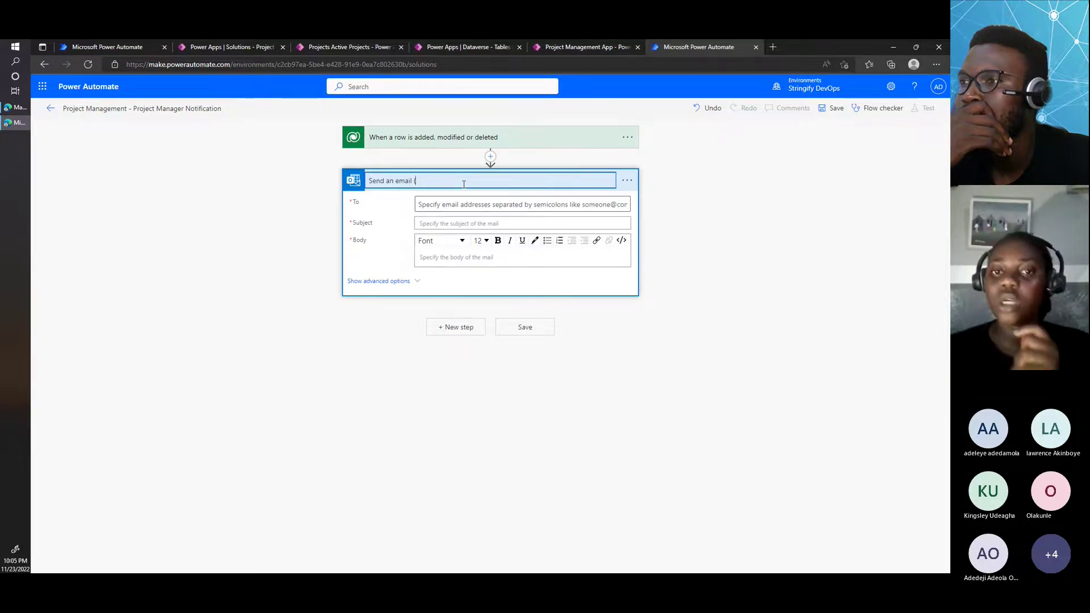
key(BackSpace)
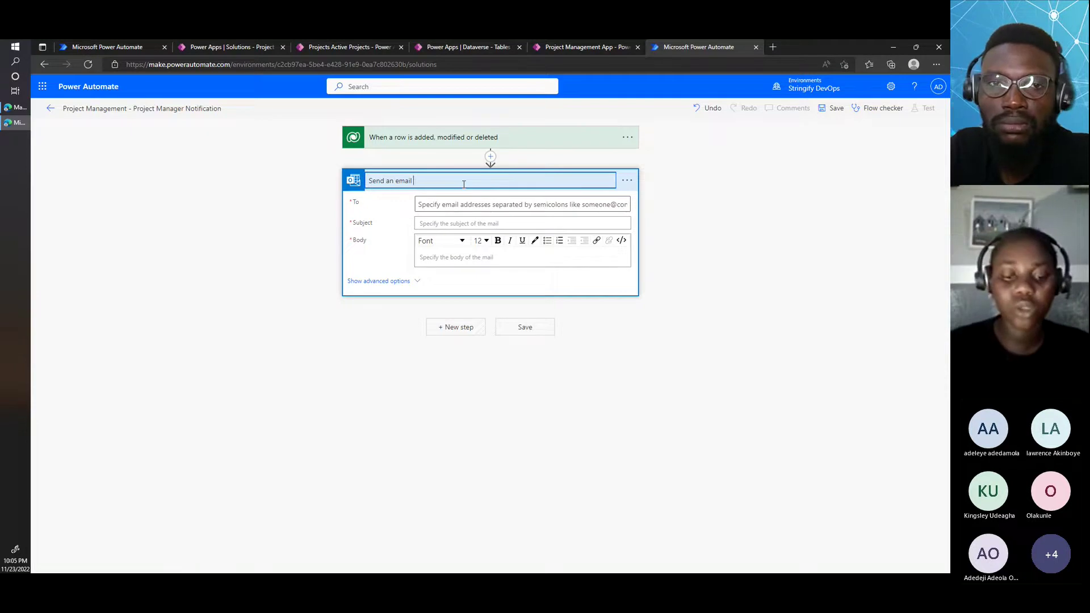
text(To Pro)
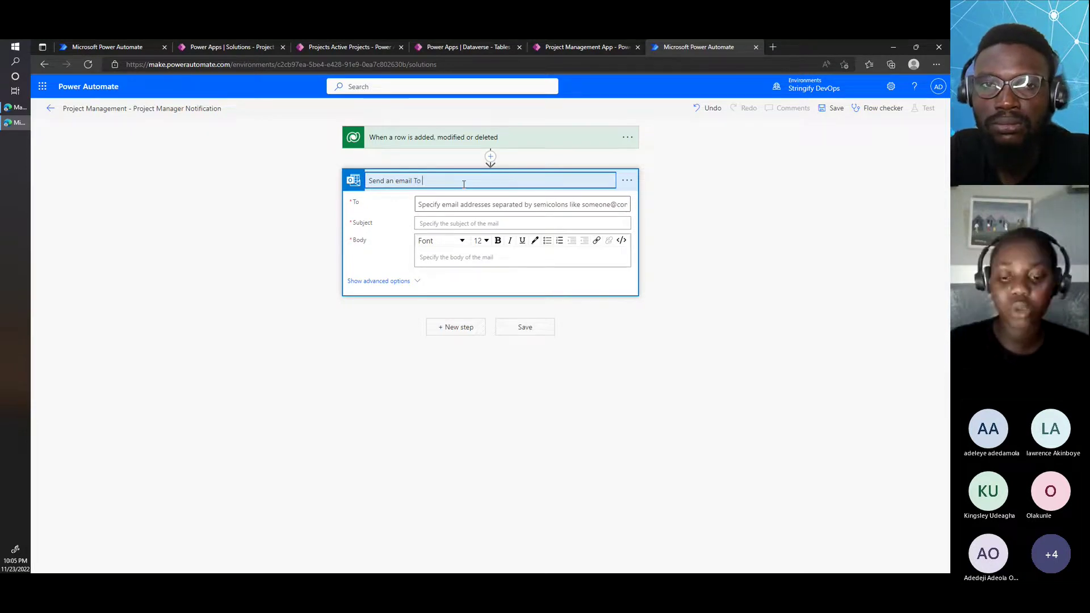
text(ct )
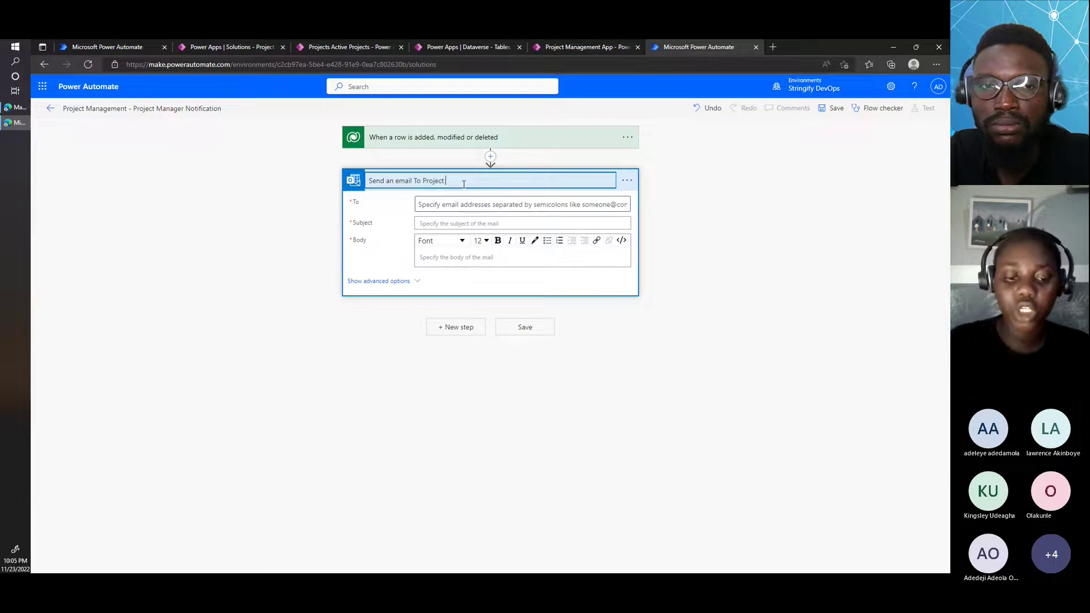
text(Manager)
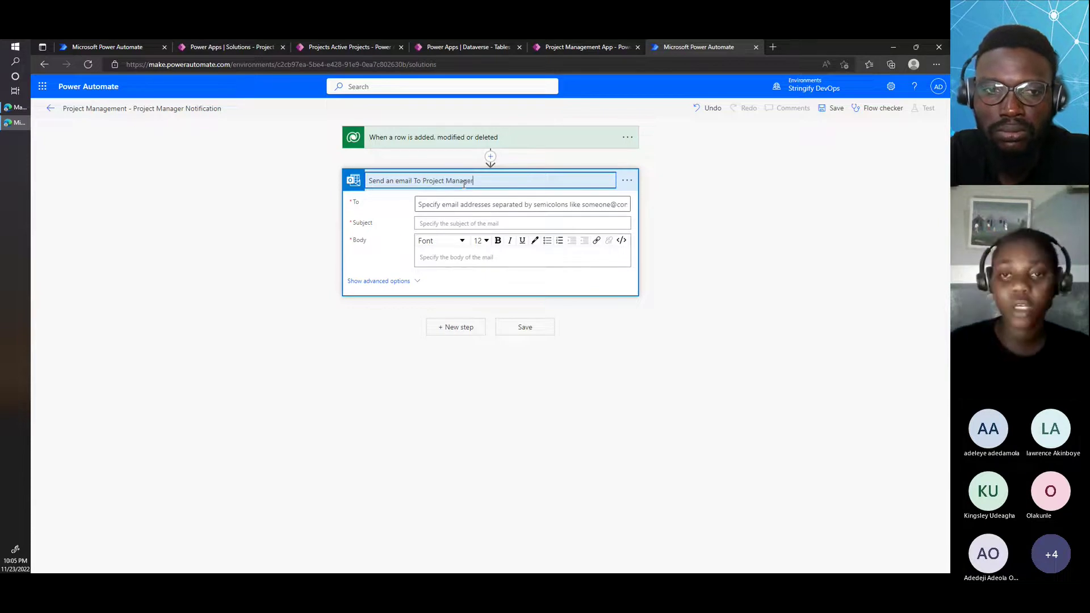
key(Return)
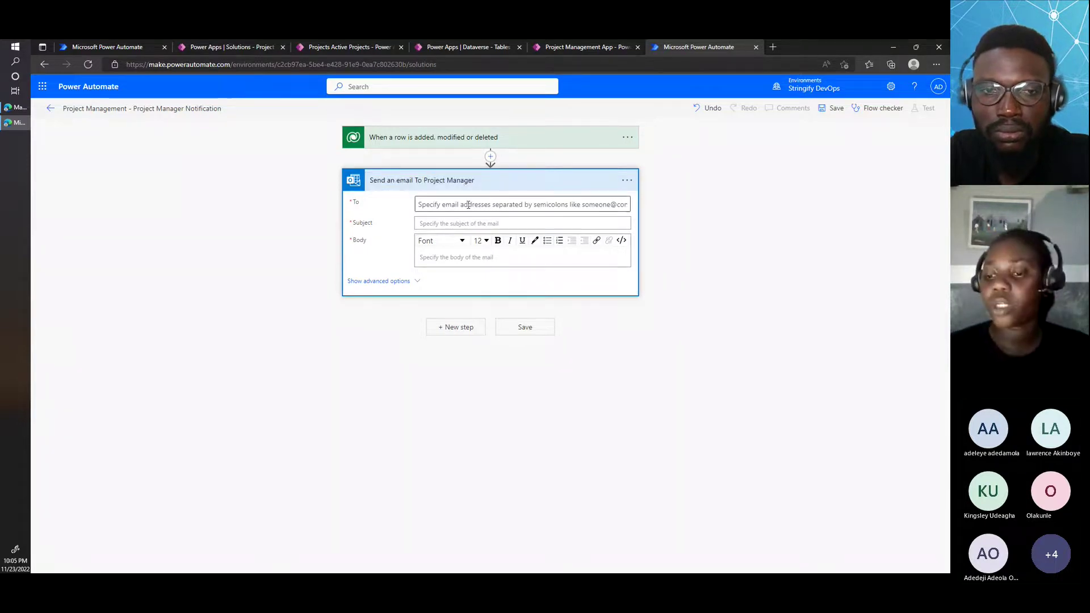
Set the project manager as the email's recipient from the suggested people and enter the subject "New Project Created".
click(468, 205)
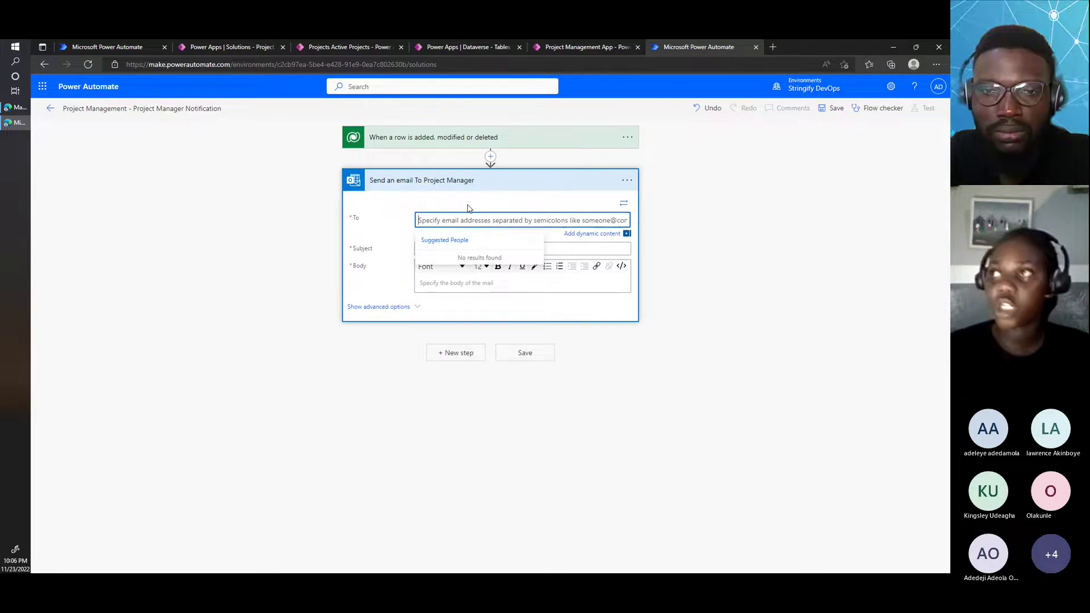
text(vic)
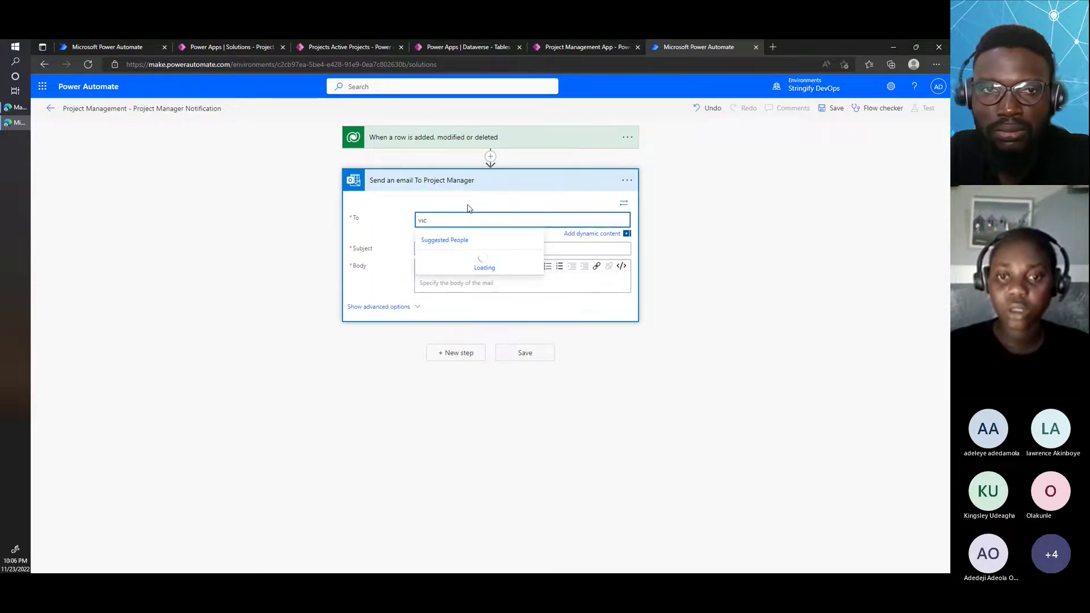
text(toria)
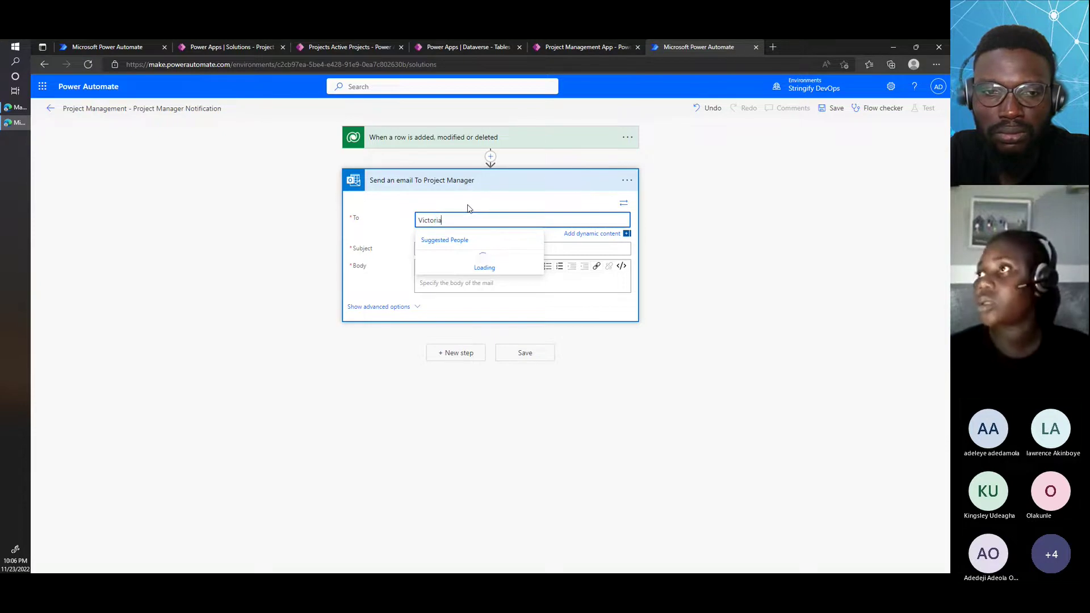
click(482, 261)
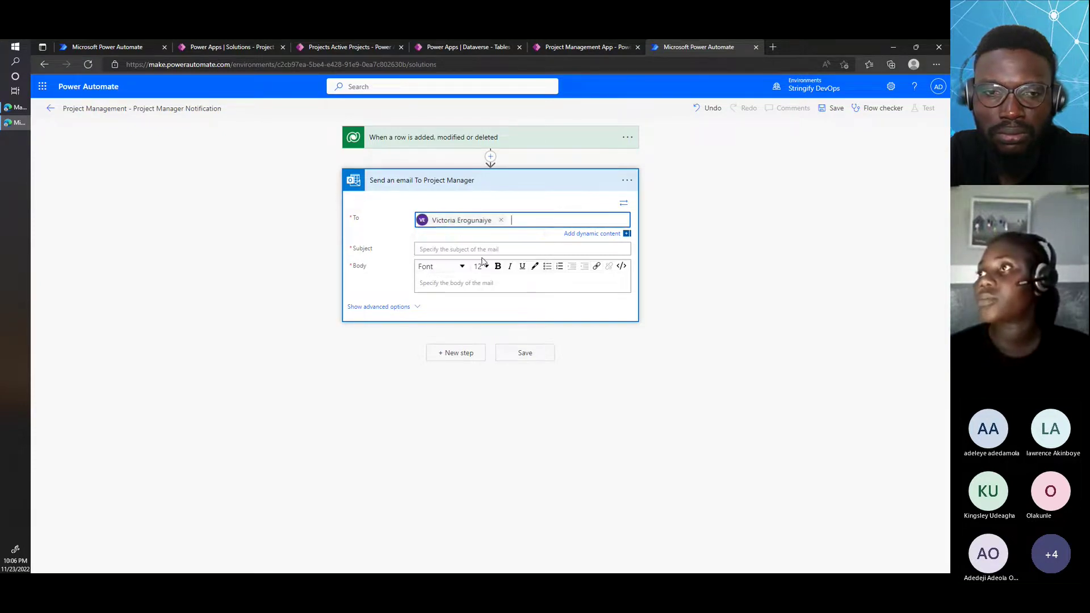
click(461, 249)
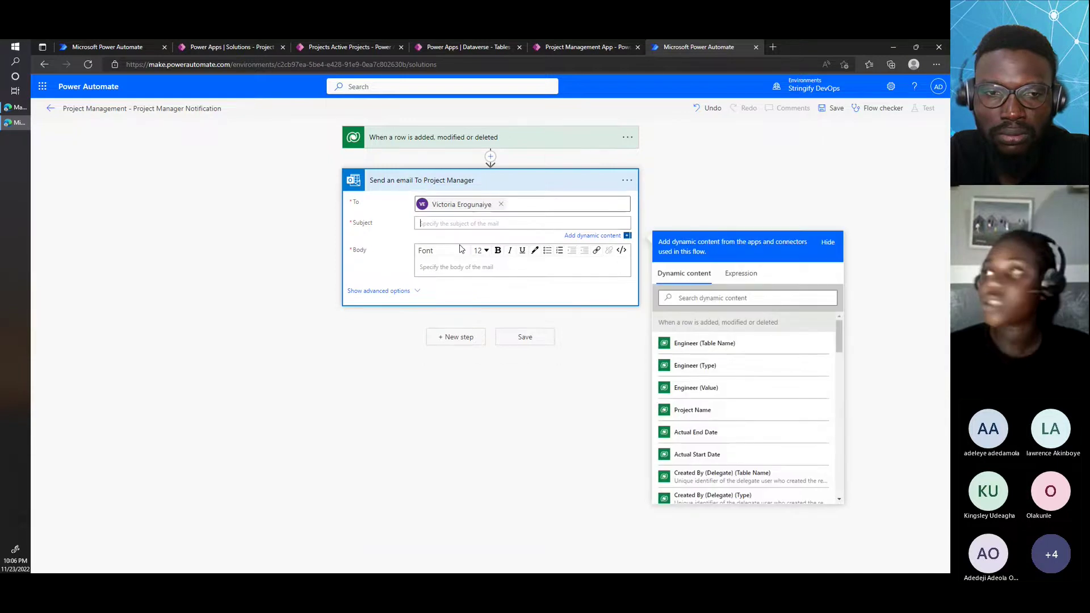
text(New Projec)
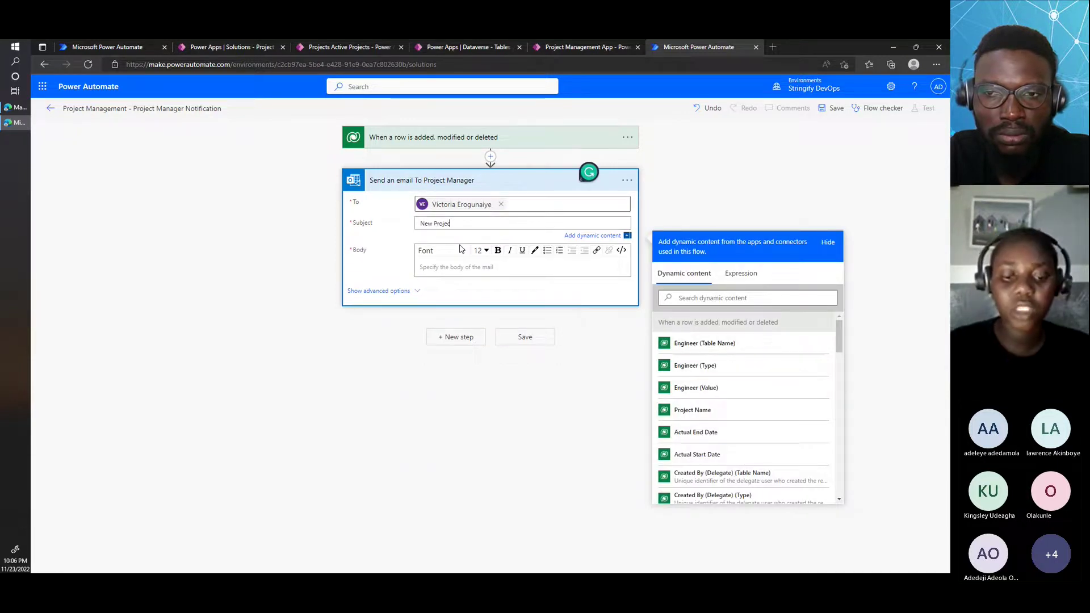
text(t Cre)
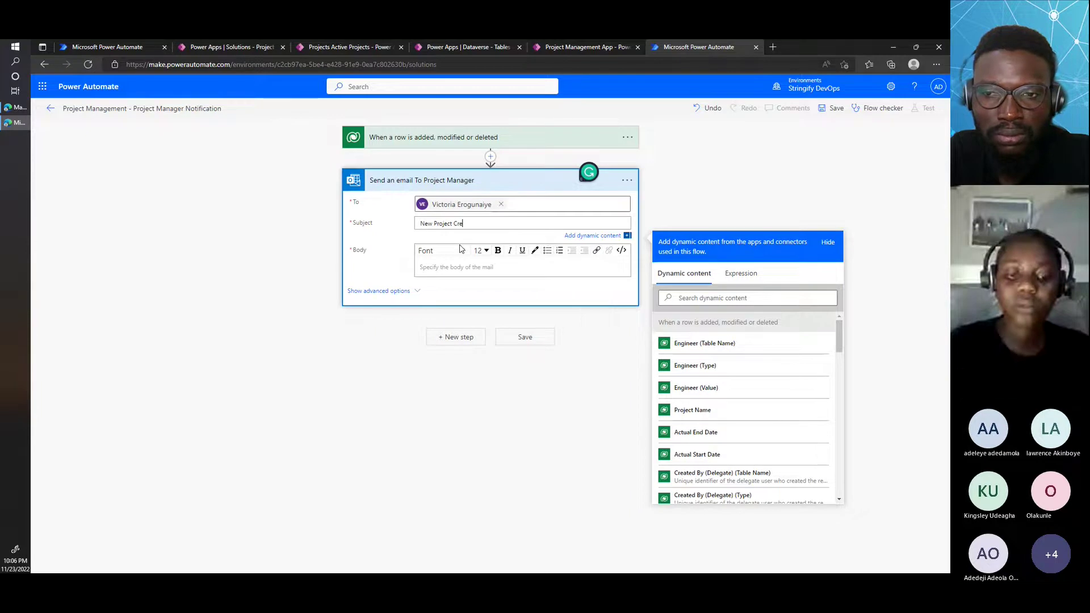
text(ated)
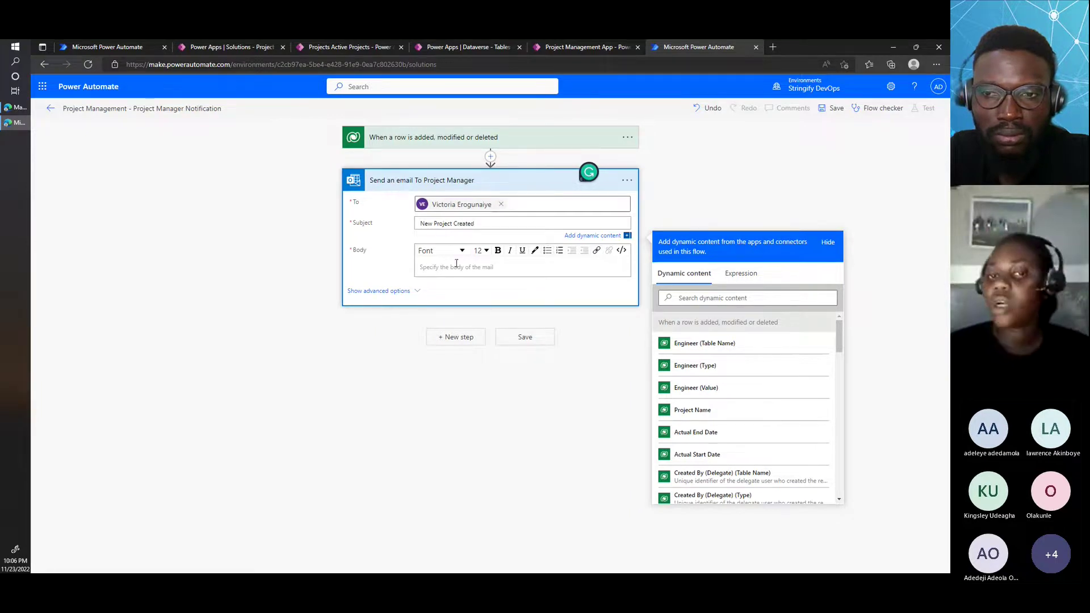
Begin the email body with a "Dear" greeting using the project manager's first name and a comma, followed by a blank line.
click(449, 270)
text(Dear Vickie)
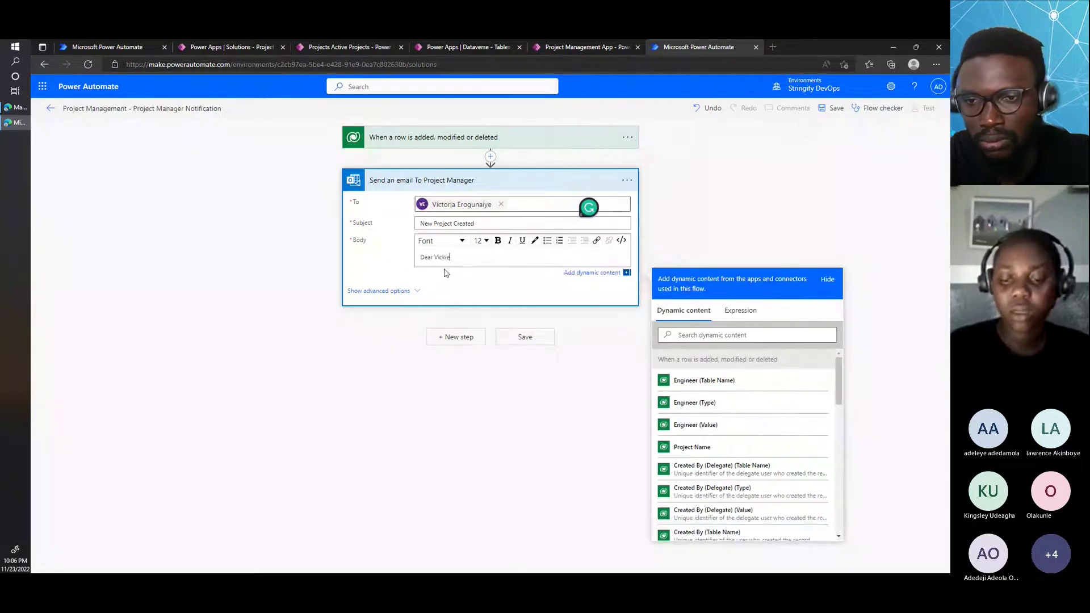
text(,)
key(Return)
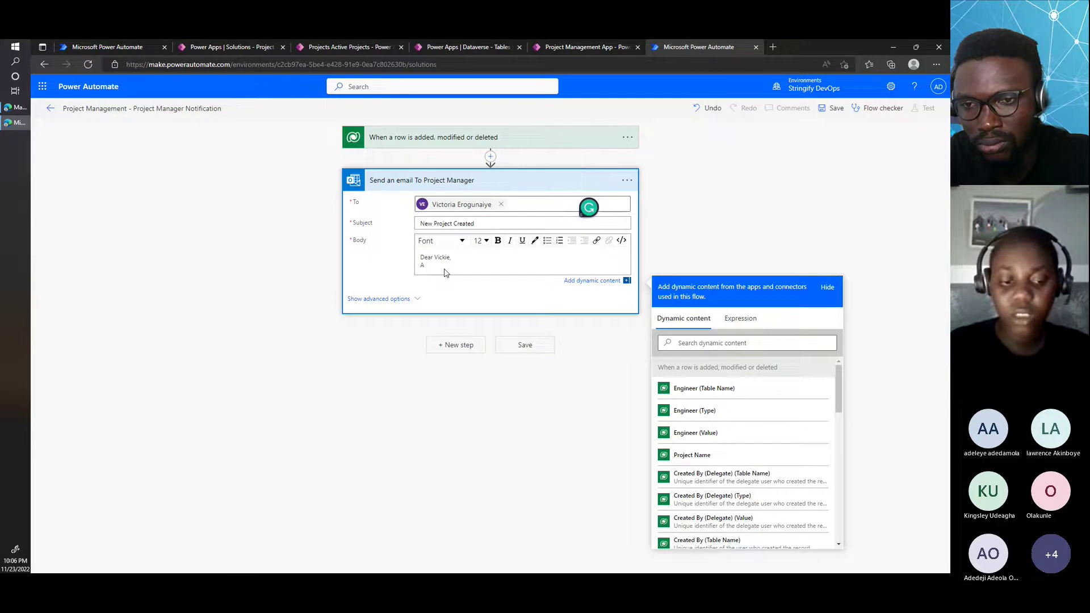
text(A)
key(BackSpace)
key(Return)
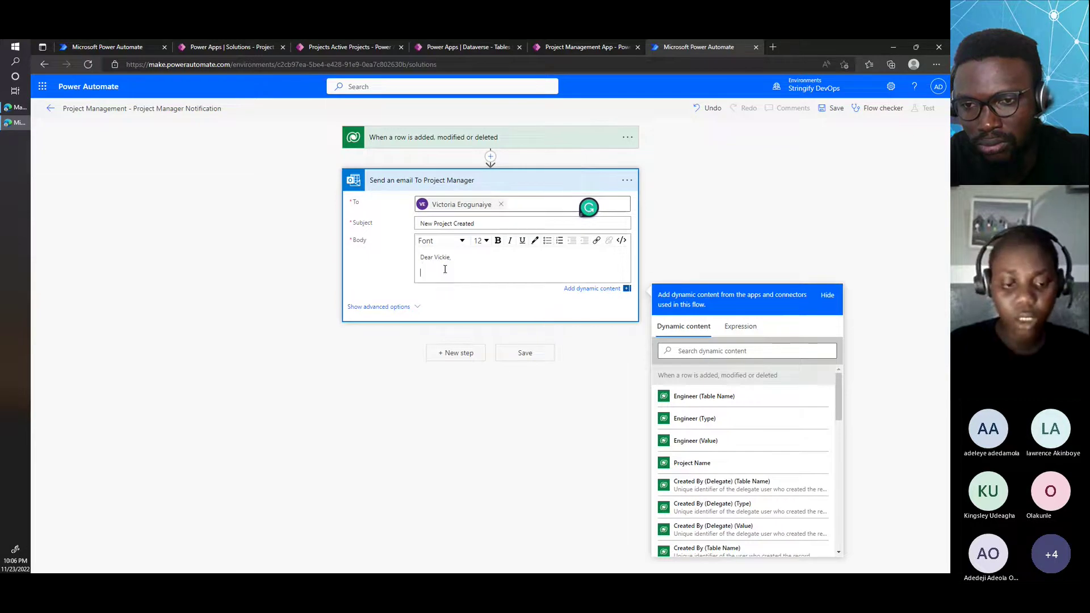
Write "A new project" below the greeting and insert the trigger's Project Name dynamic content after it.
text(A new projec)
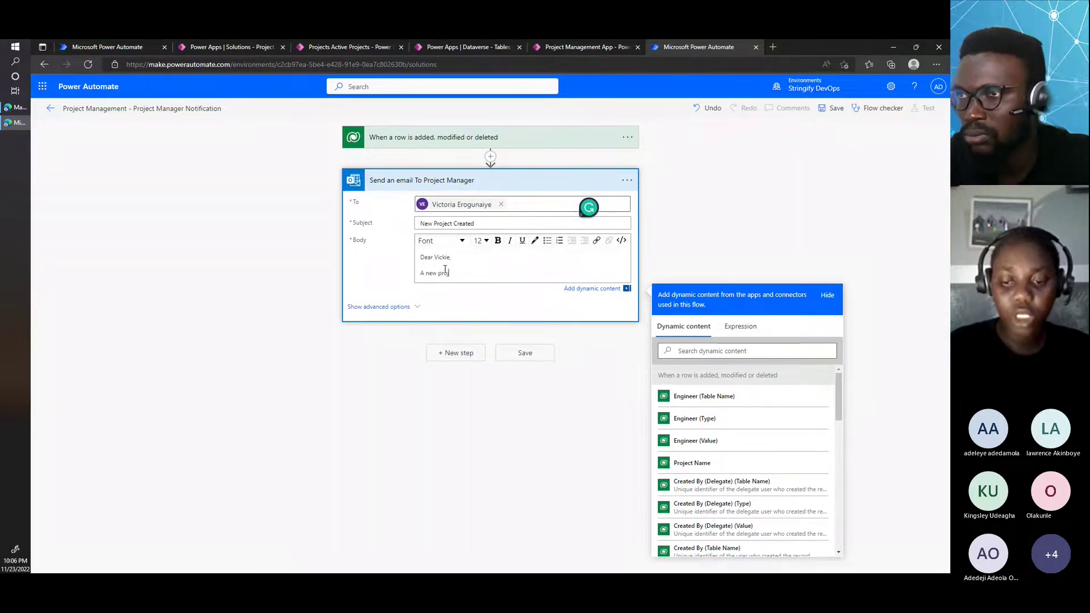
text(t)
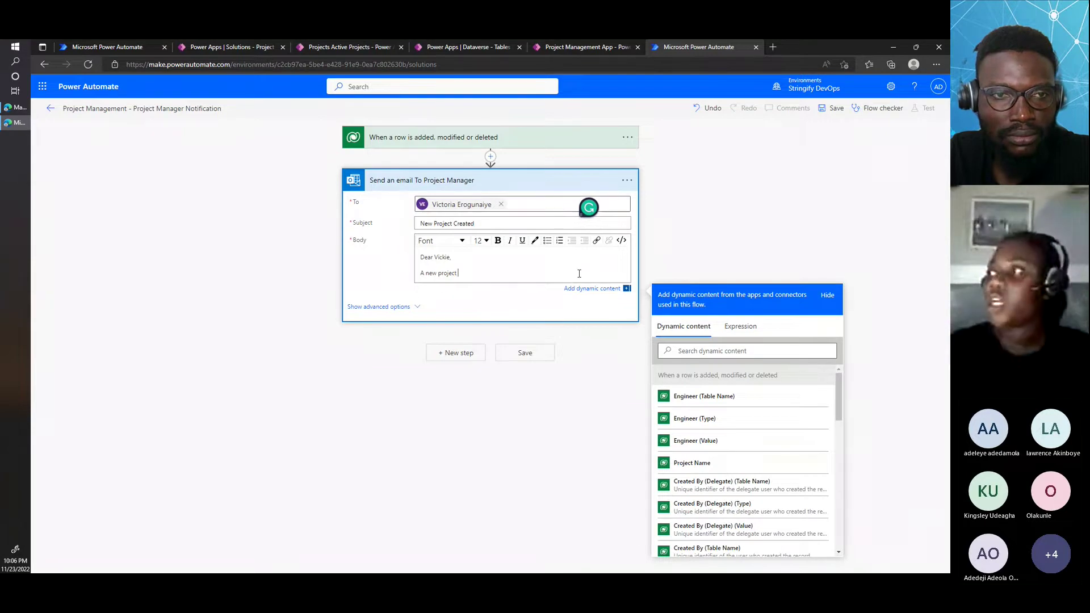
scroll(760, 498, down, 3)
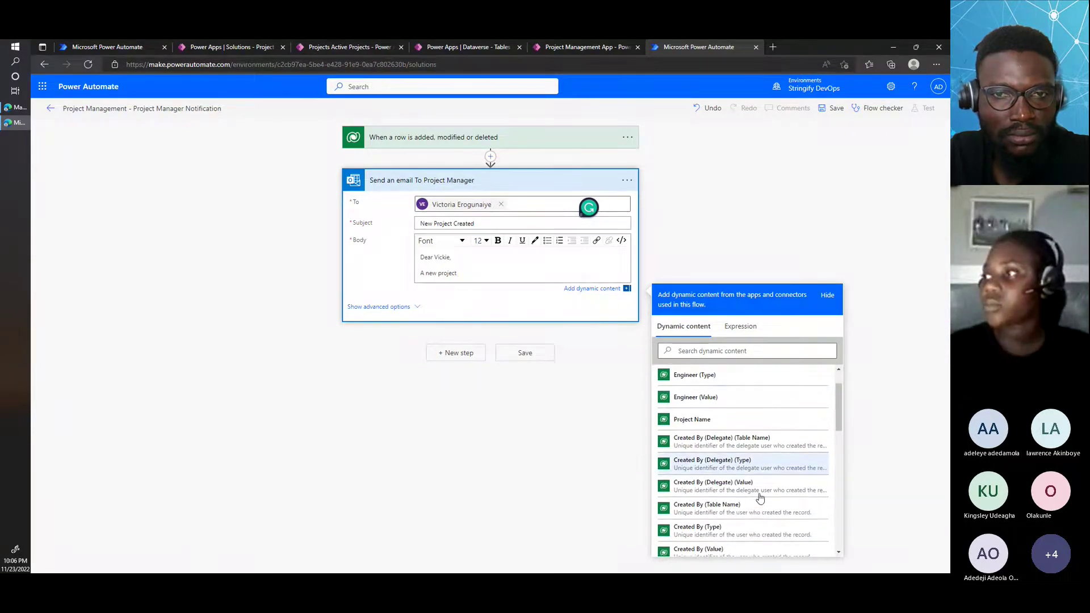
scroll(760, 497, down, 6)
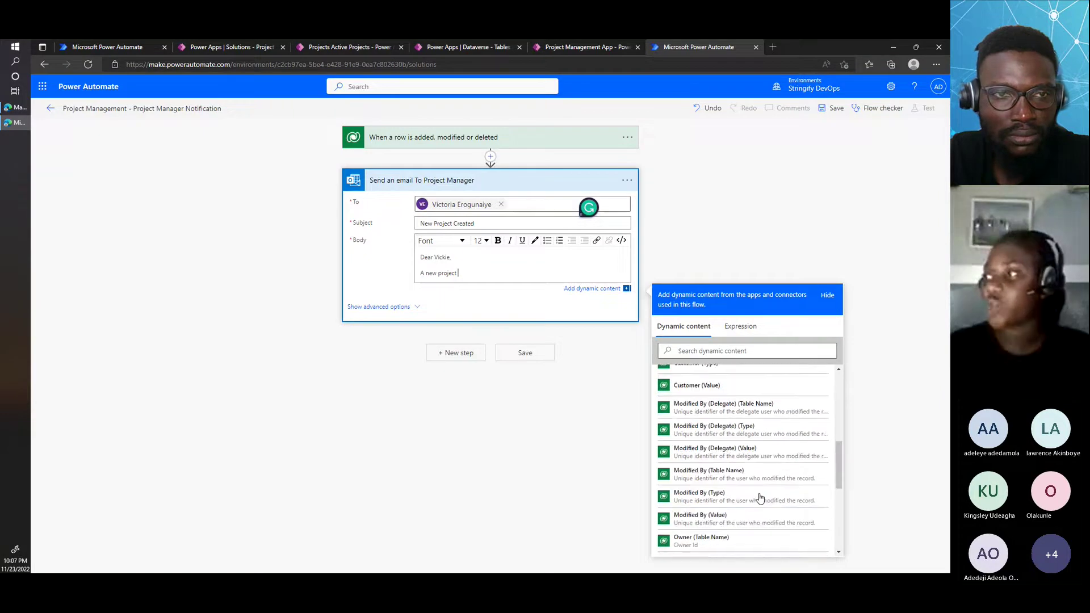
scroll(760, 498, up, 9)
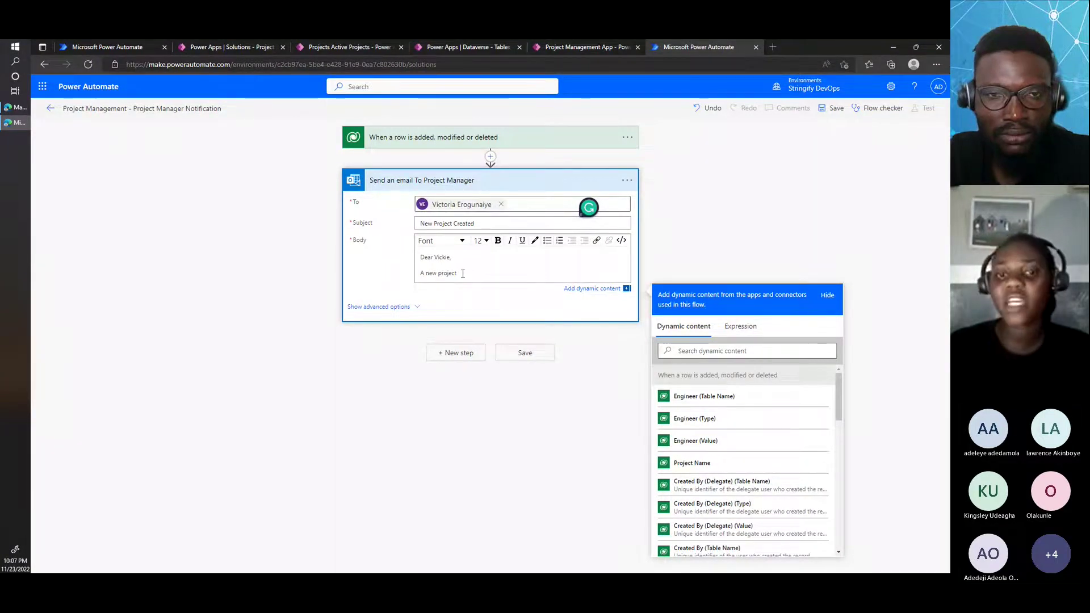
click(706, 351)
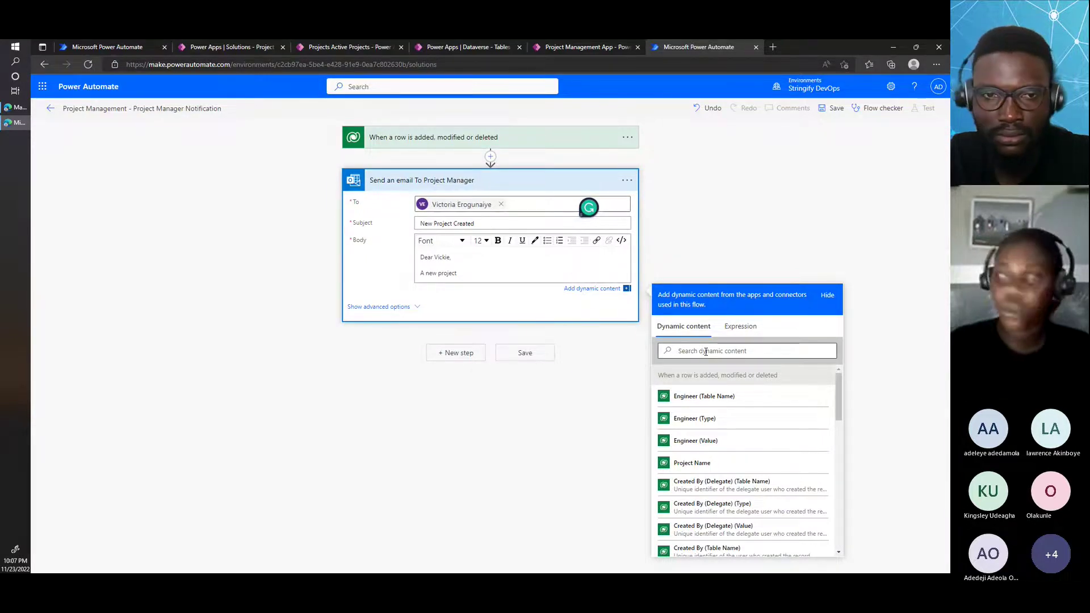
text(proje)
click(692, 396)
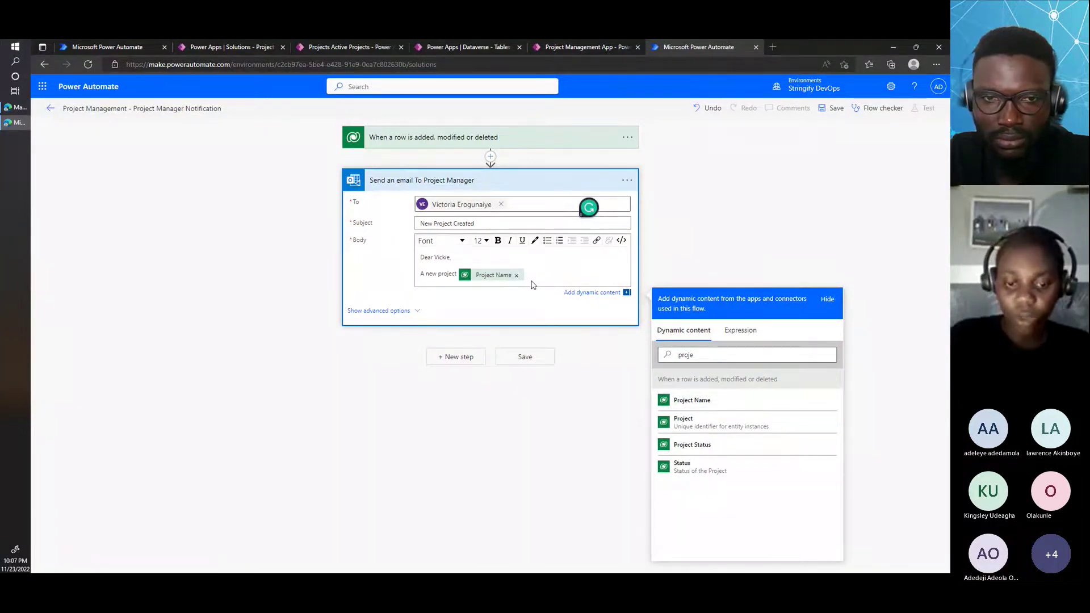
Finish the email body sentence with "has been added." after the Project Name content and save the flow.
text(has be)
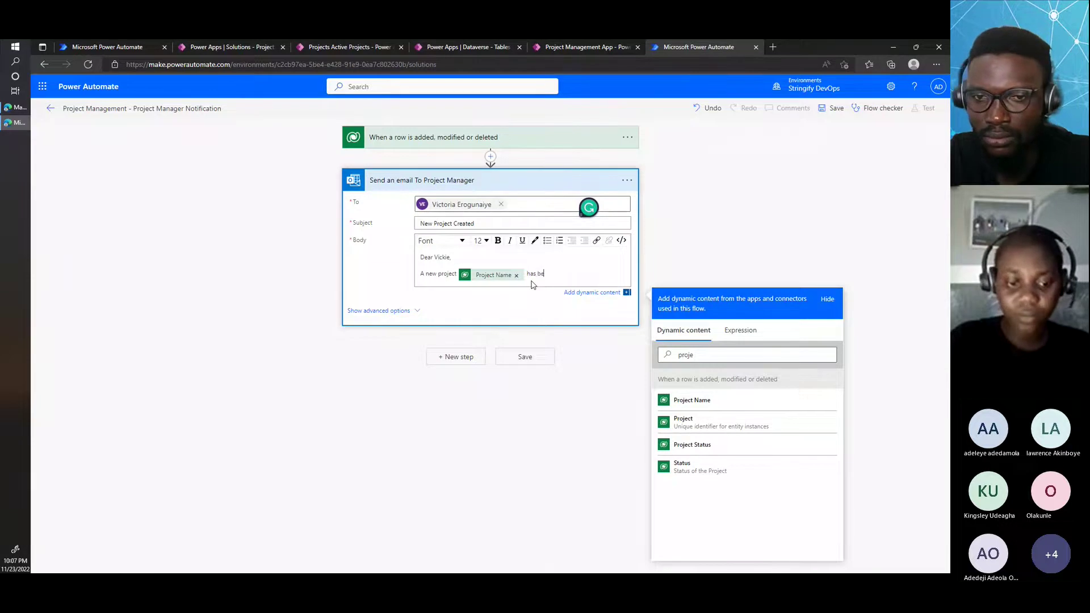
text(en added)
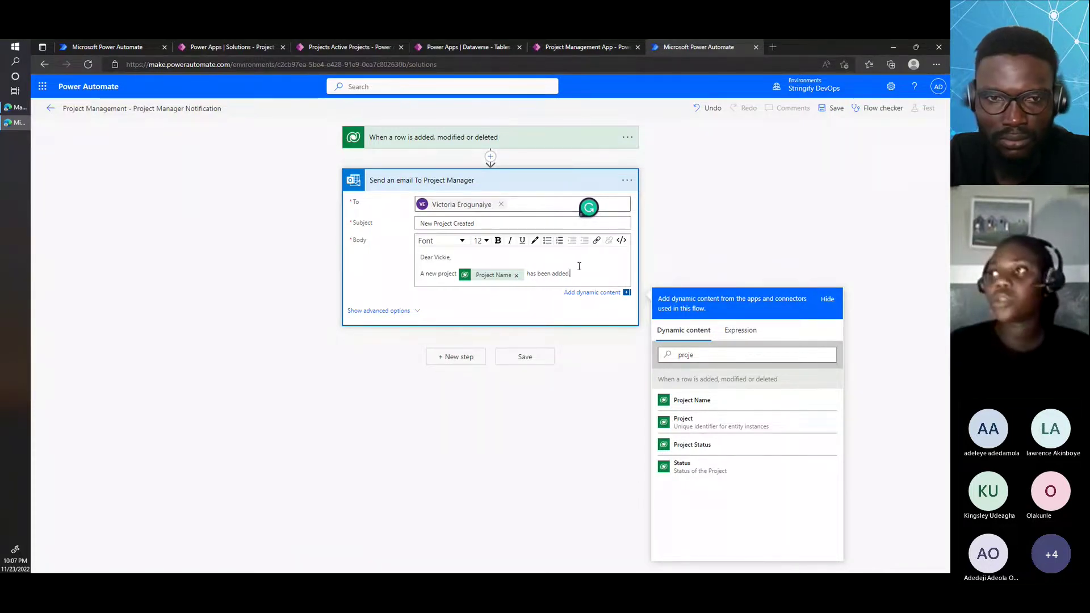
click(537, 358)
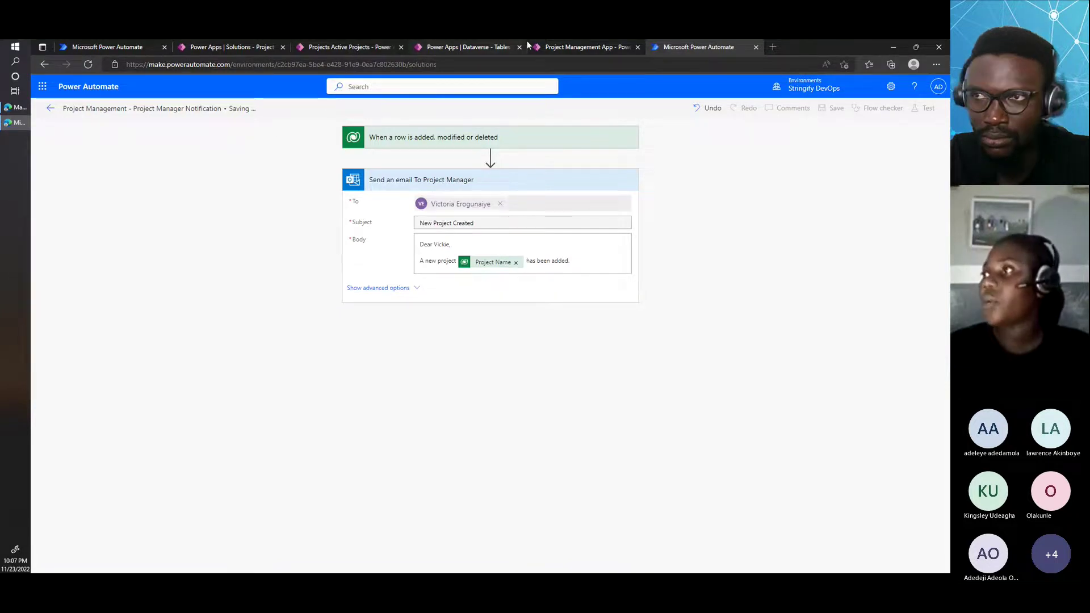
Open a blank project form in the Project Management App, and close the flow editor to return to the solution's cloud flows.
click(583, 47)
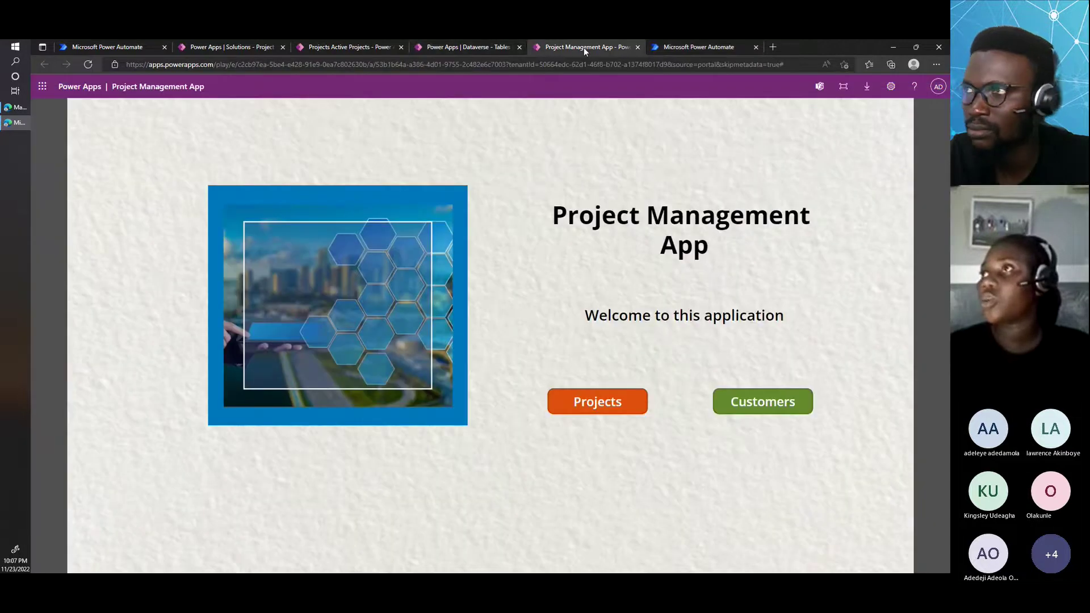
click(601, 403)
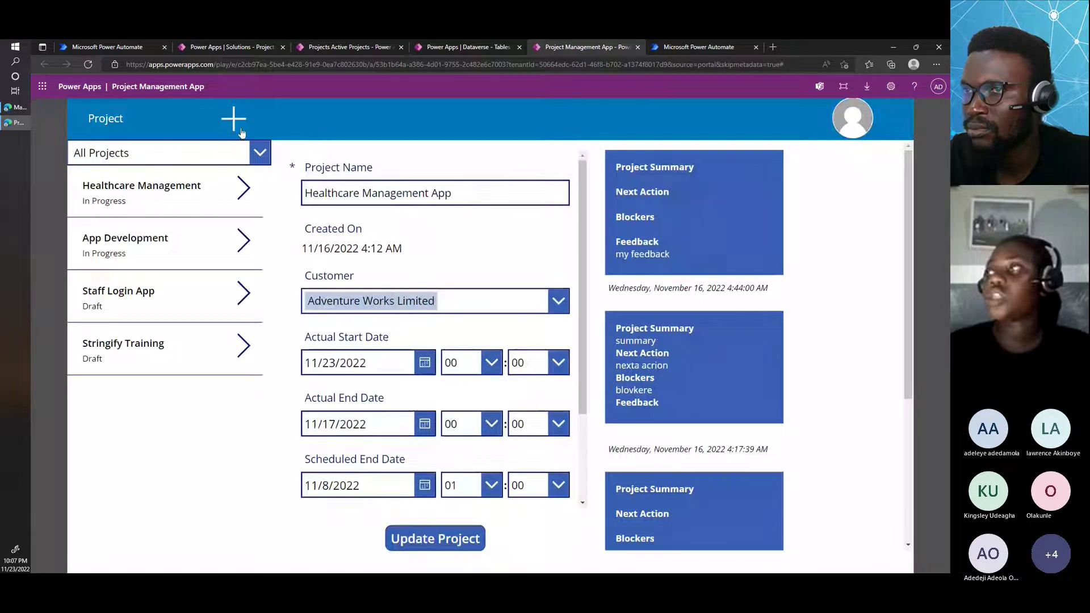
click(234, 118)
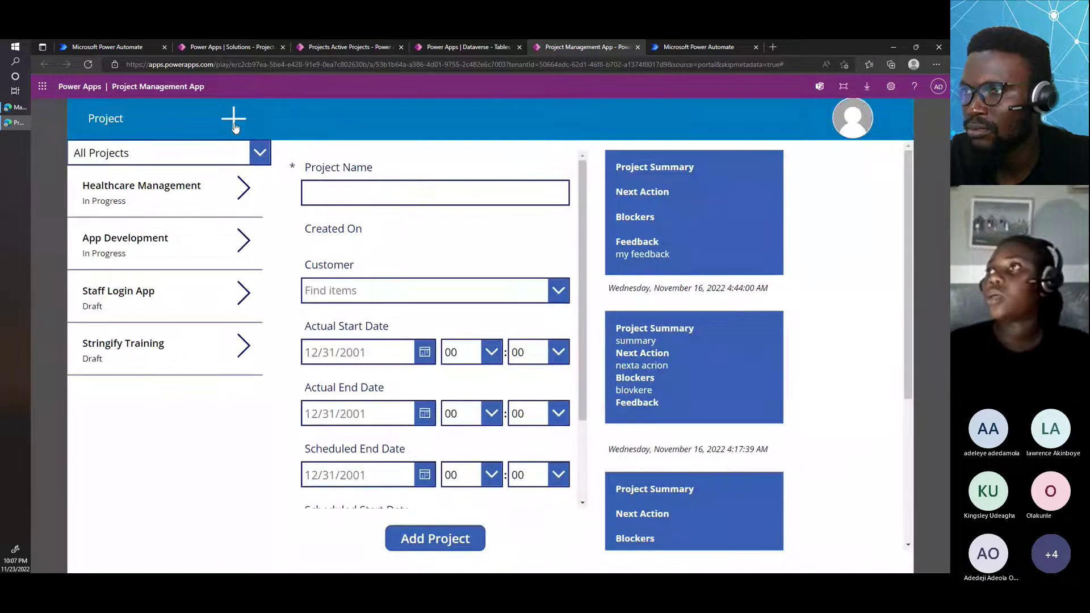
click(709, 45)
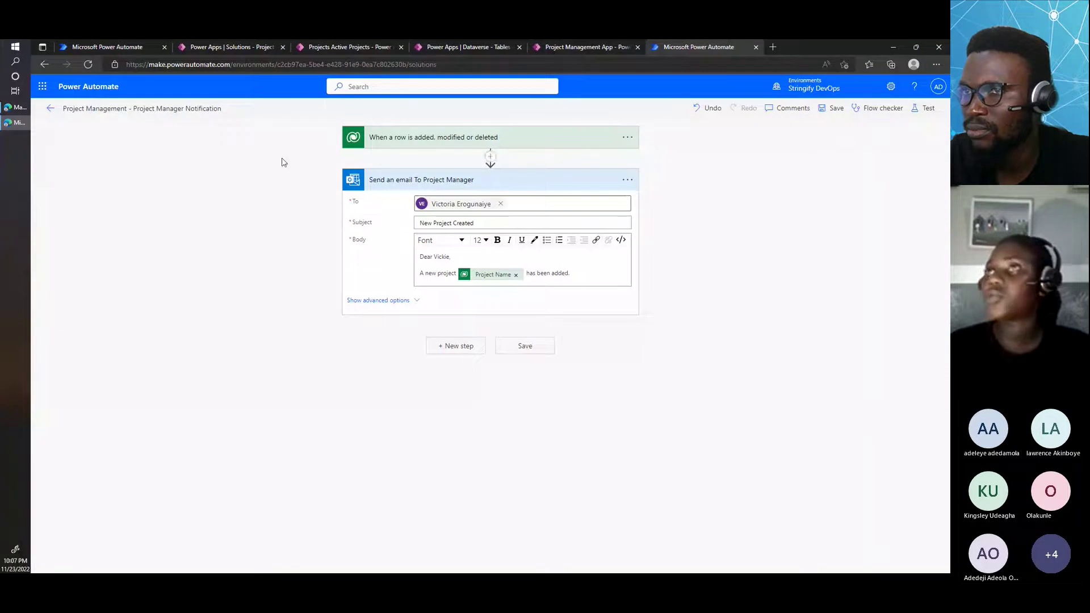
click(50, 108)
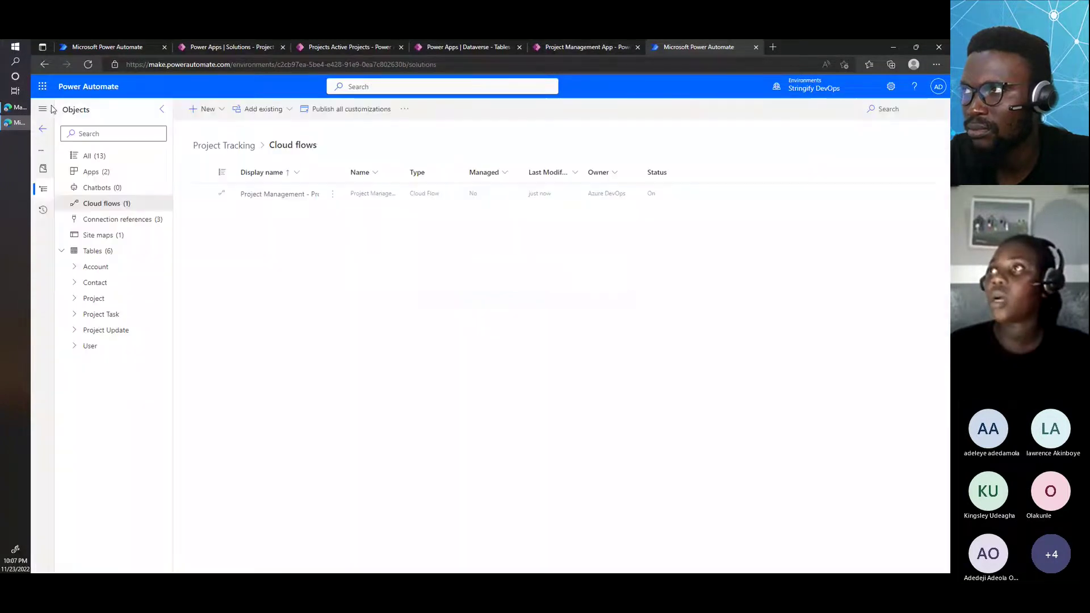
Name the new project "Power Automate Flows" in the Project Management App and choose Adventure Works Limited as its customer.
click(557, 45)
click(393, 197)
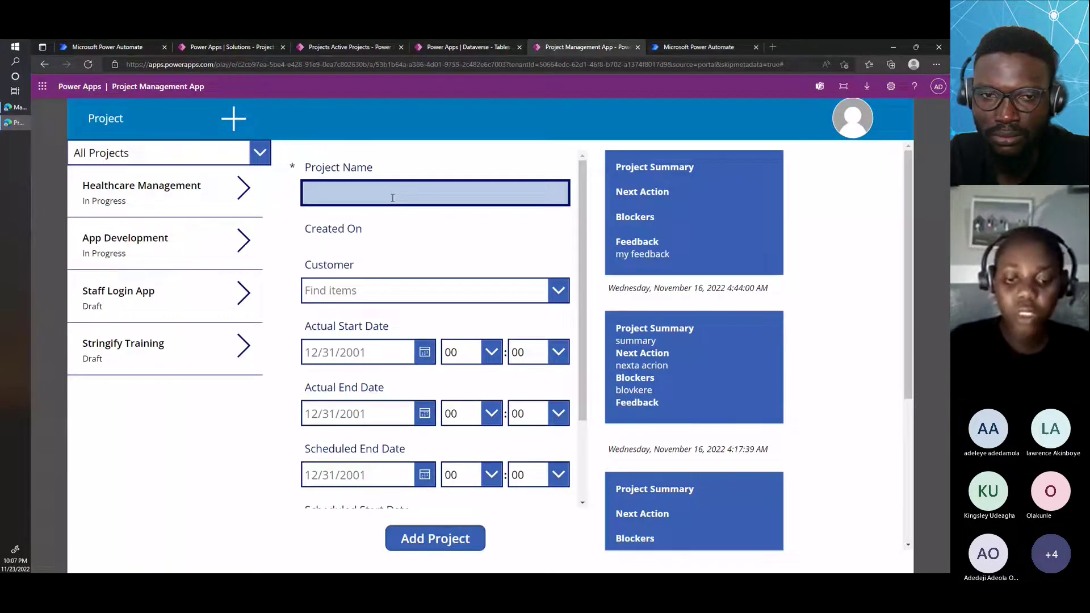
text(Power Automate)
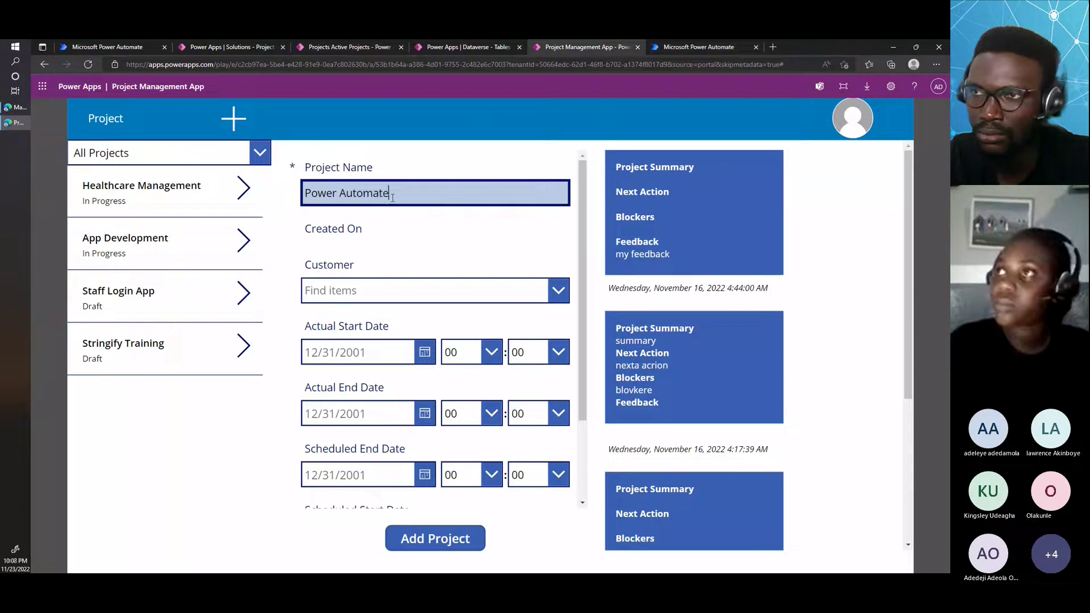
text( Flows)
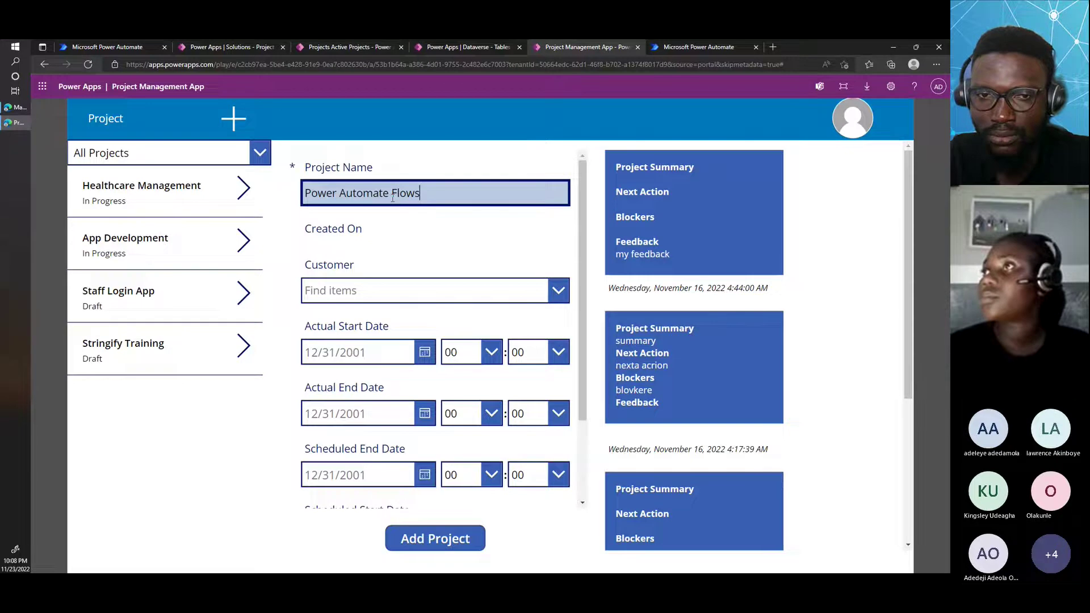
click(390, 295)
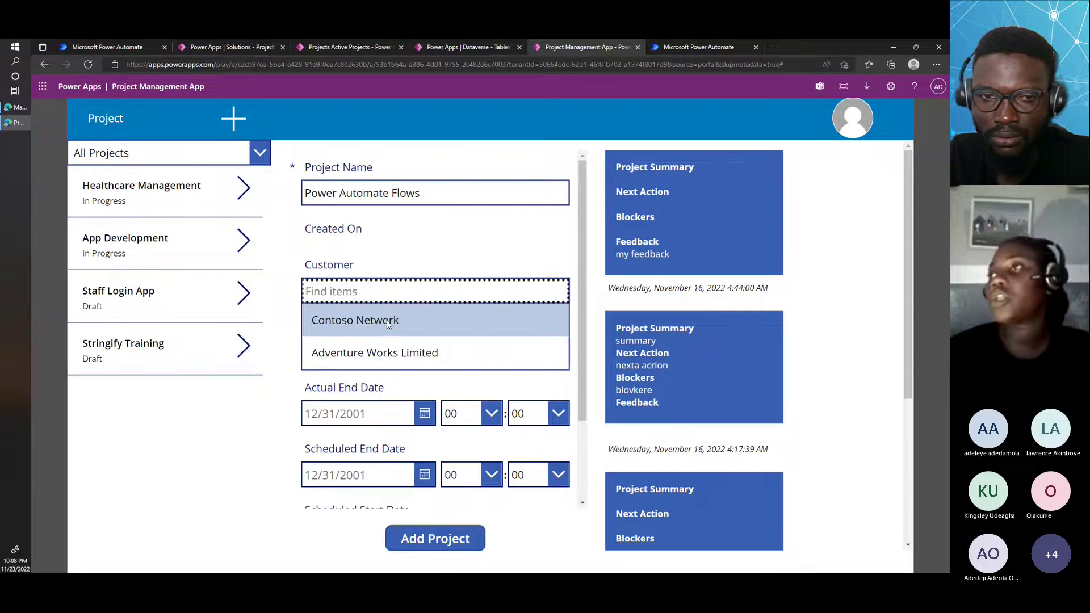
click(375, 351)
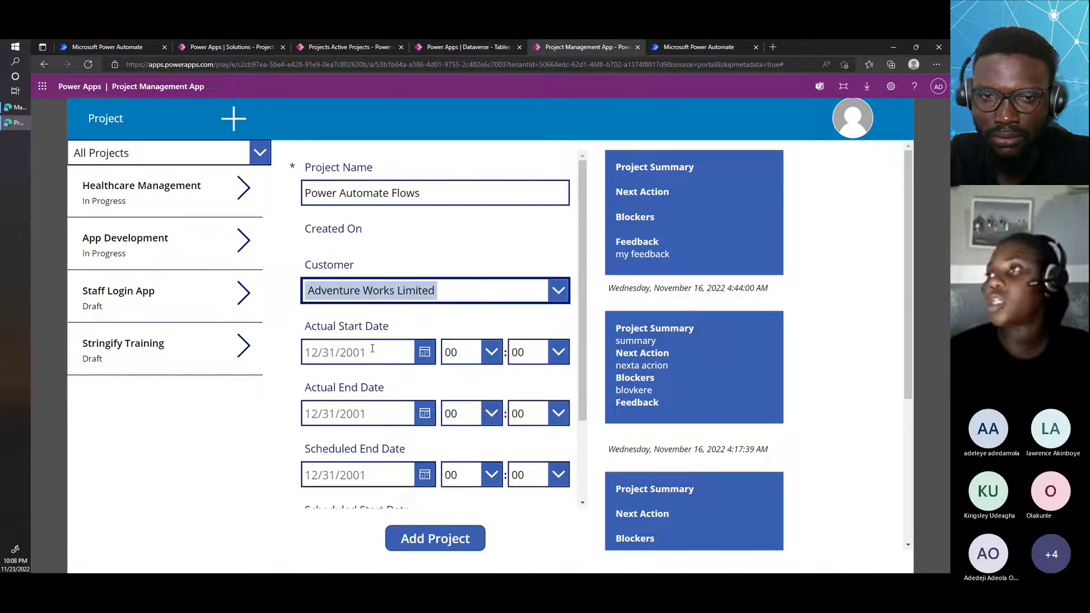
Set the new project's status to Draft, leave the dates empty, and add the project.
scroll(406, 348, down, 2)
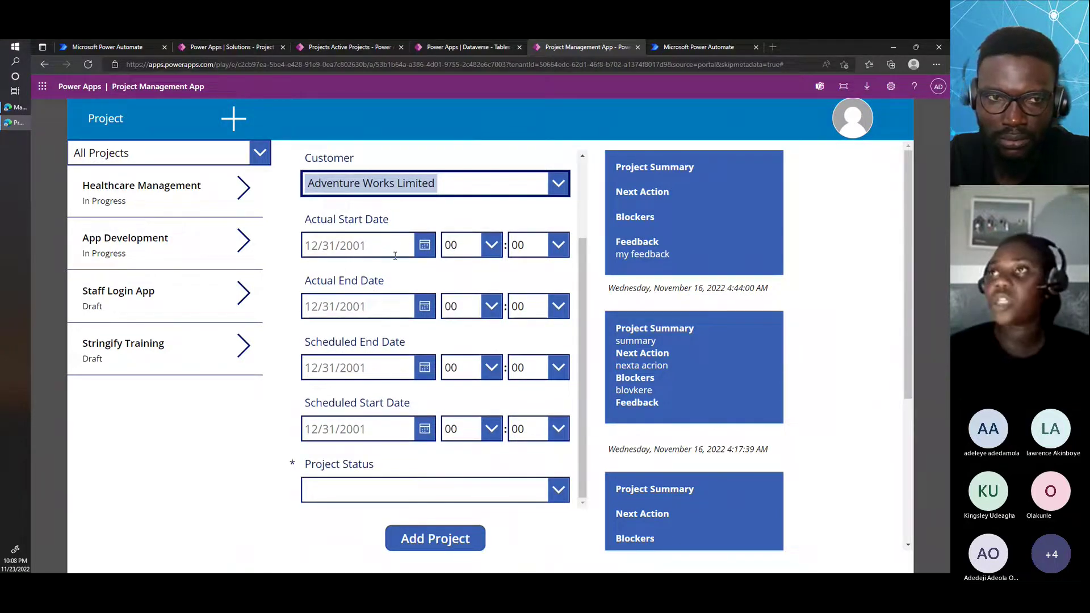
scroll(394, 254, up, 2)
scroll(392, 255, down, 2)
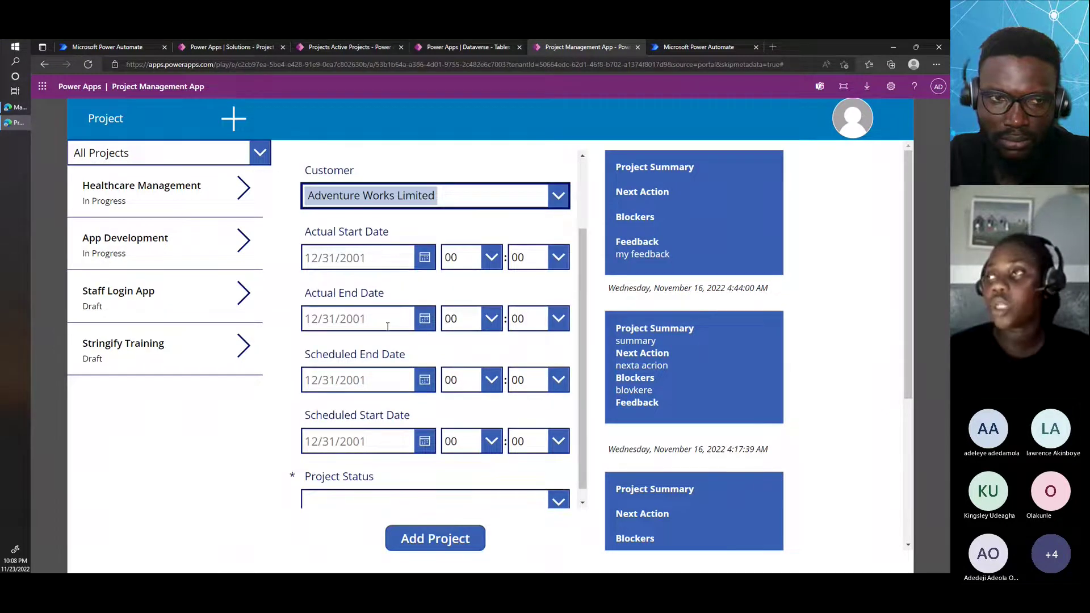
scroll(388, 330, down, 1)
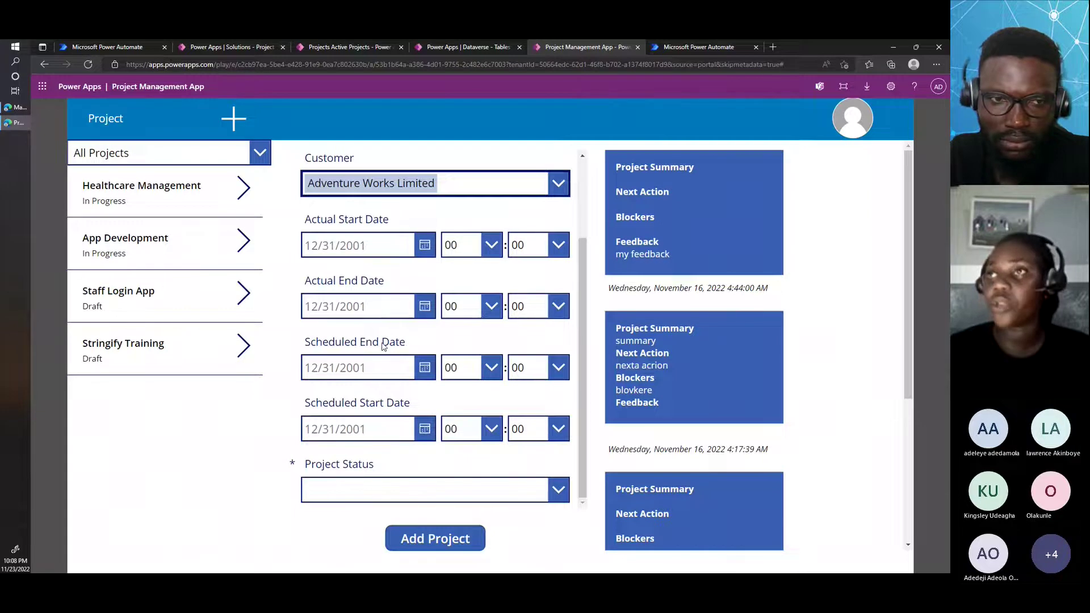
click(353, 492)
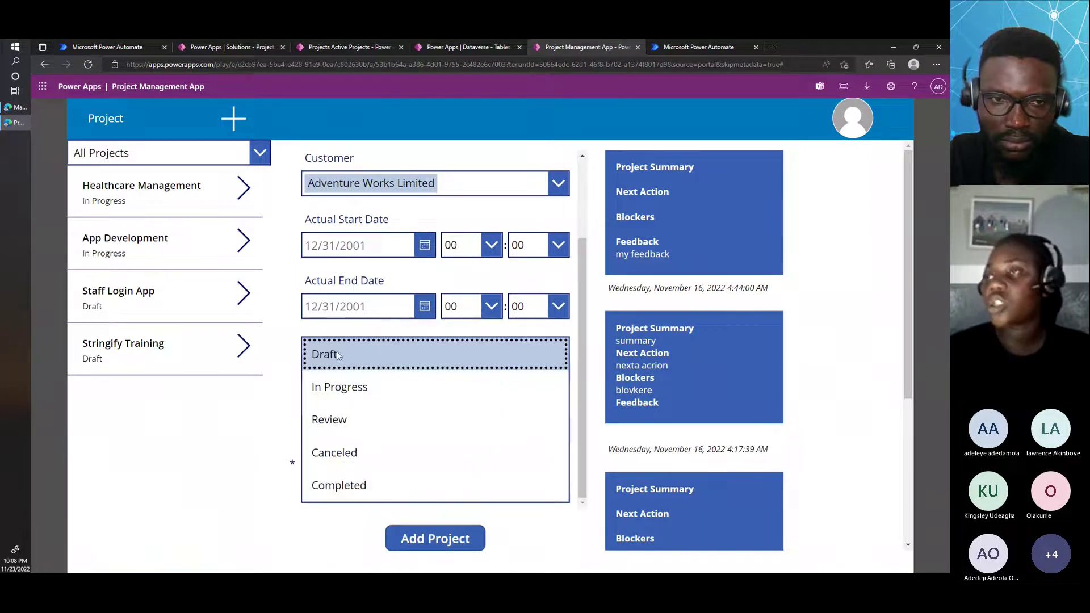
click(335, 354)
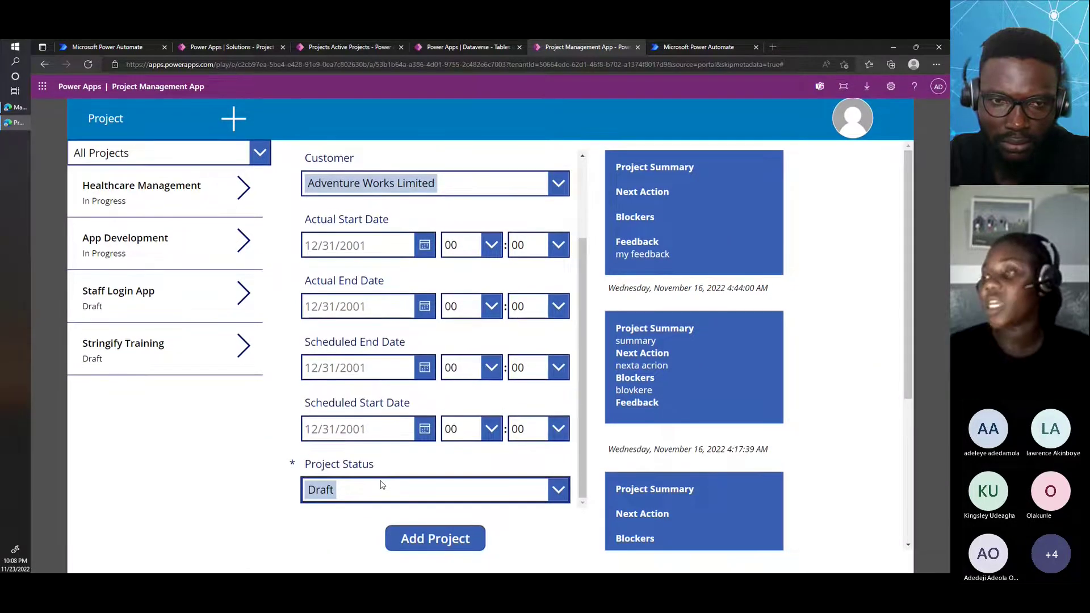
click(383, 485)
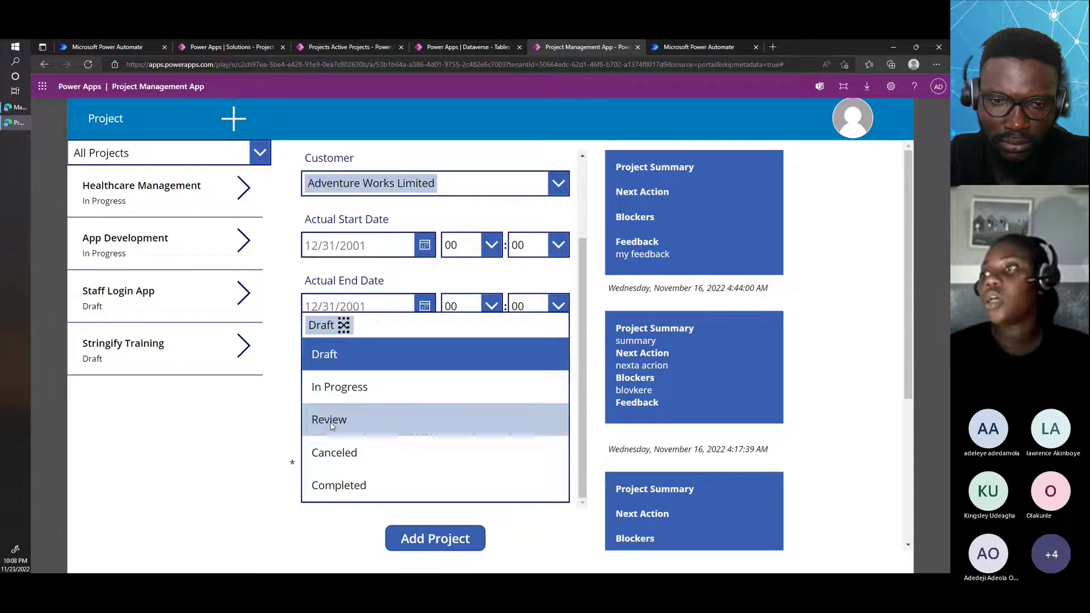
click(431, 537)
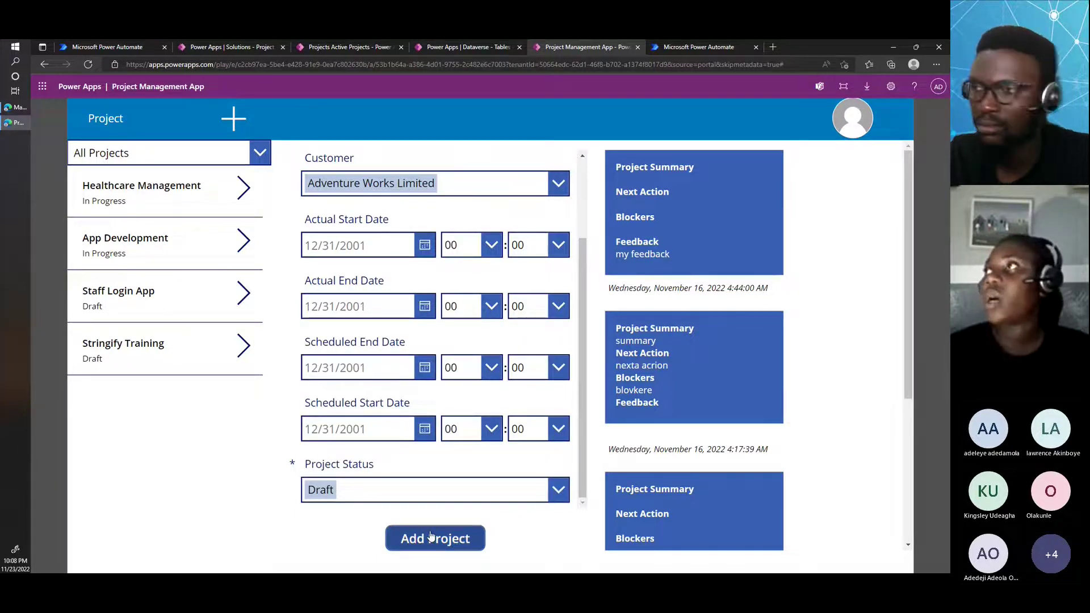
click(431, 537)
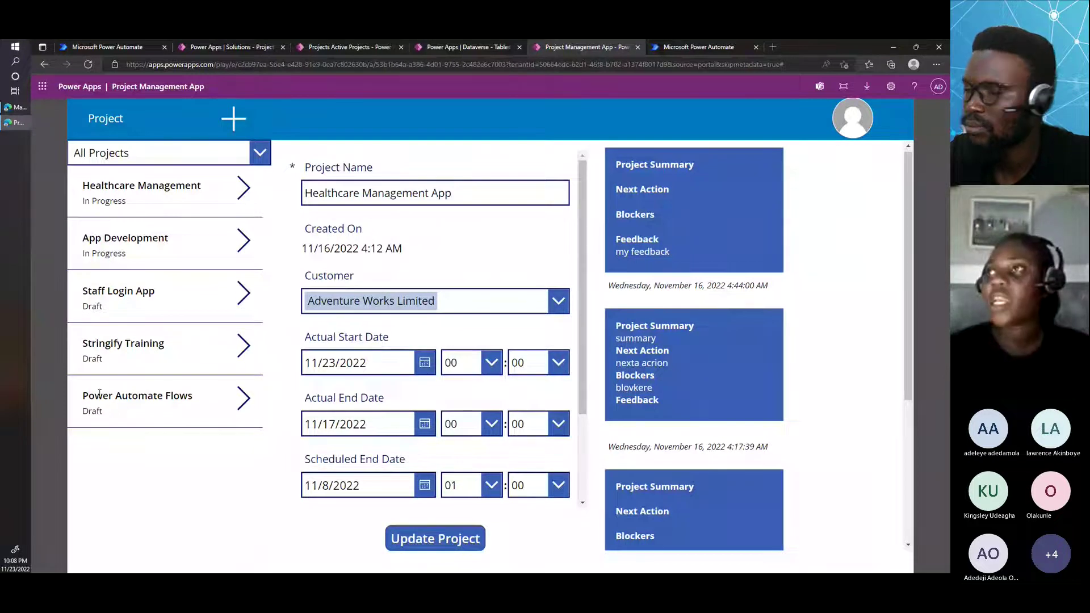
Open the Power Automate Flows project from the project list and review its details through to the status.
click(99, 393)
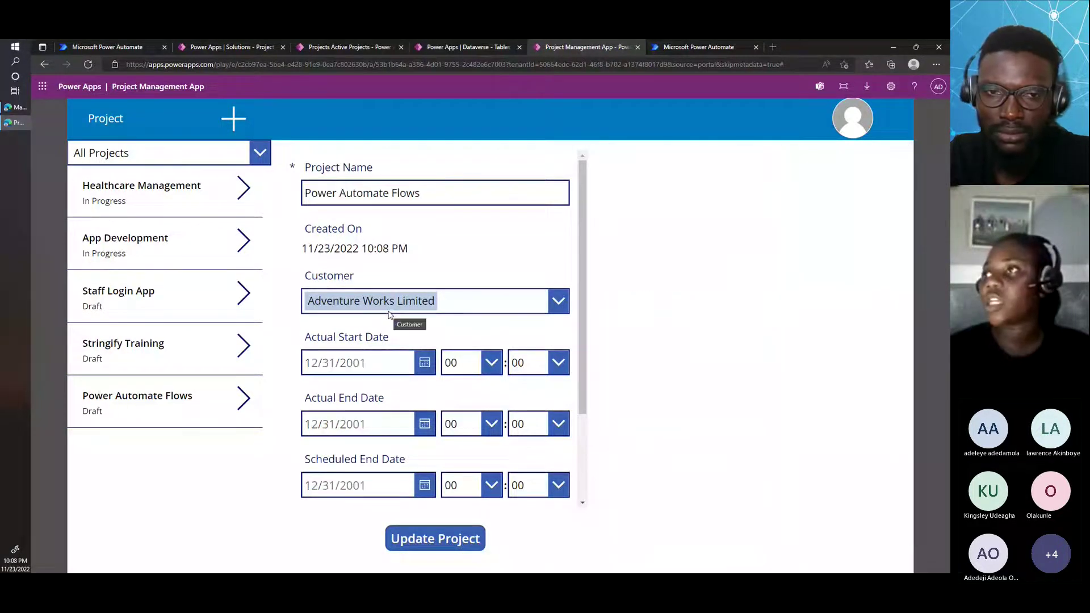
scroll(390, 314, down, 3)
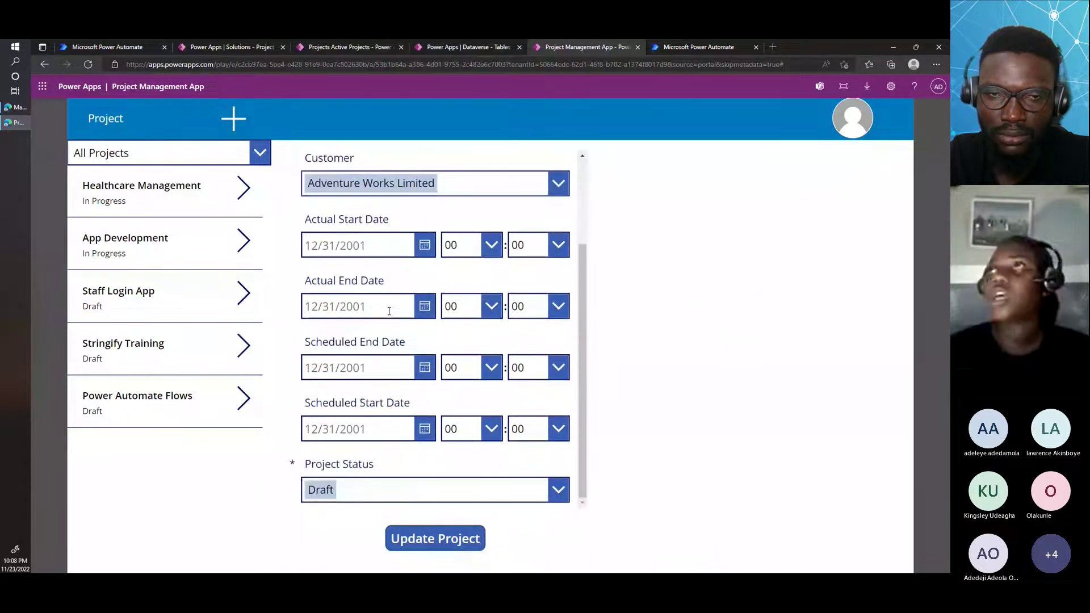
scroll(390, 311, up, 3)
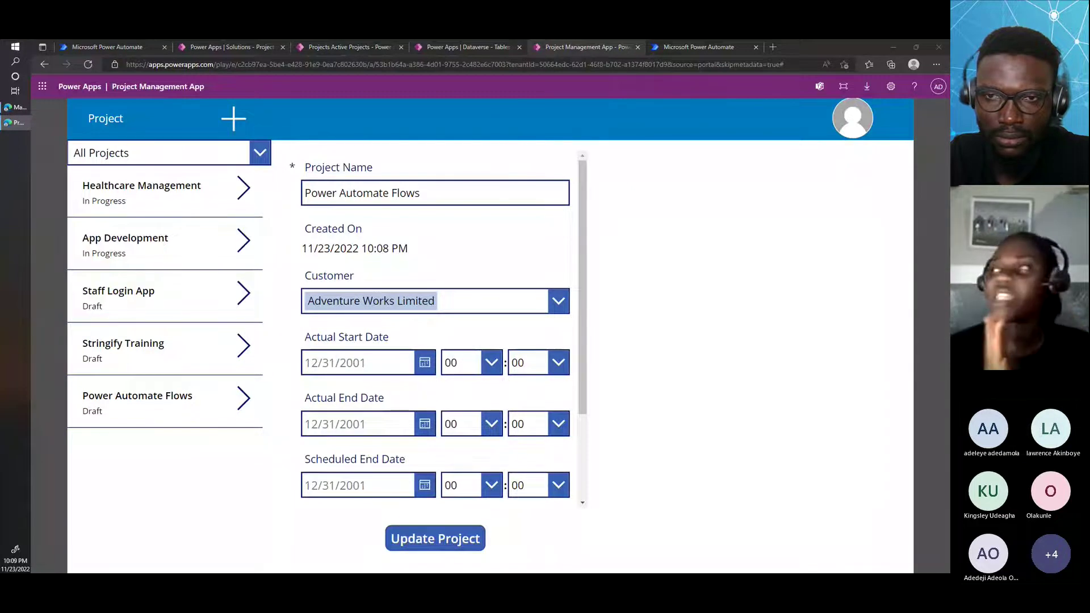
key(super+d)
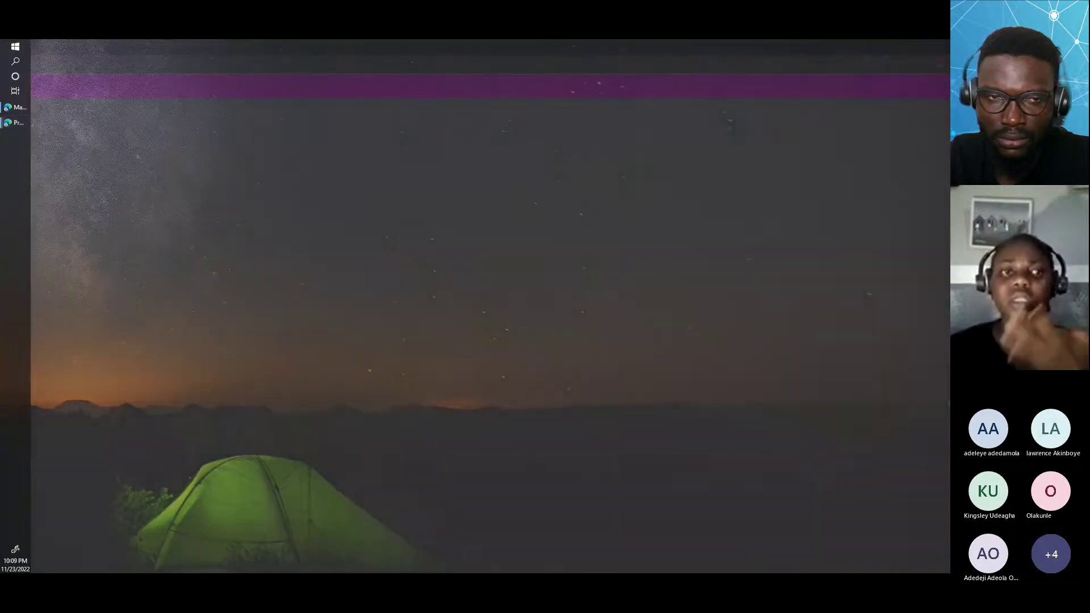
key(super+d)
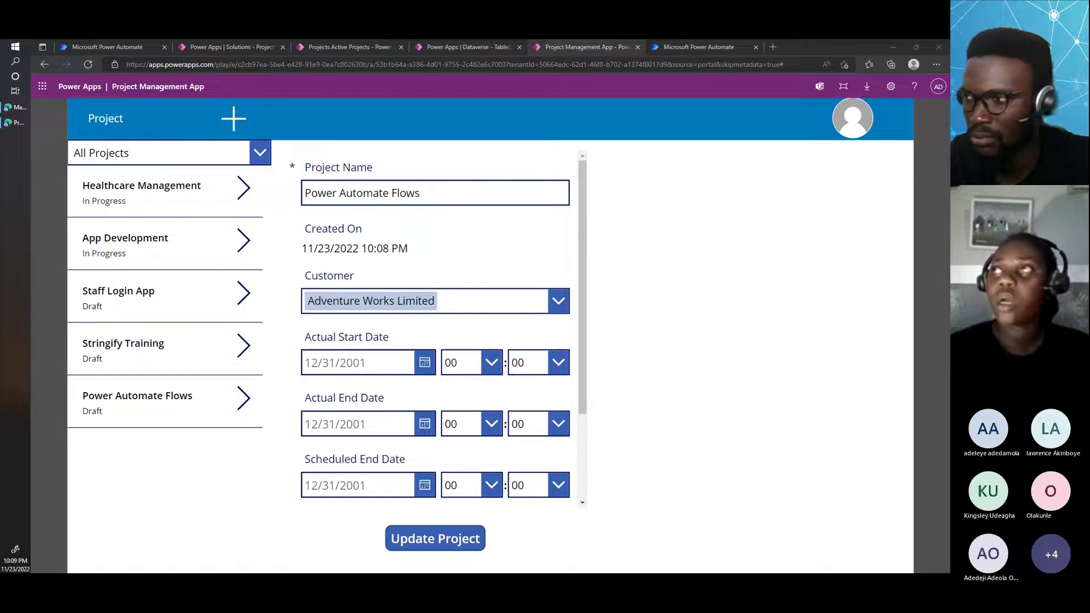
Open the Project Manager Notification flow in Power Automate and view its latest run from the 28-day run history.
click(686, 47)
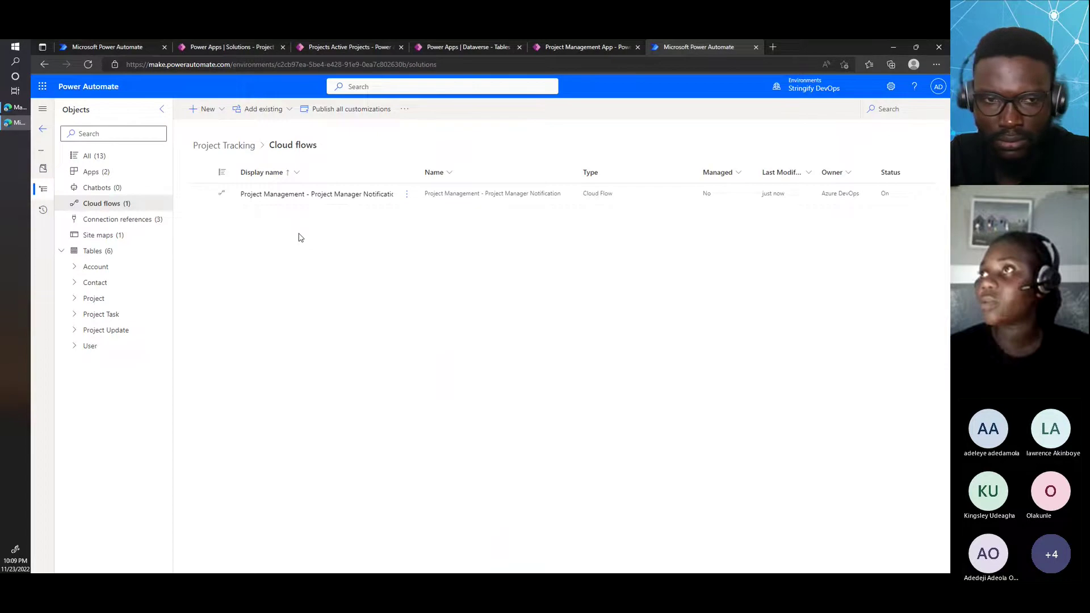
click(305, 196)
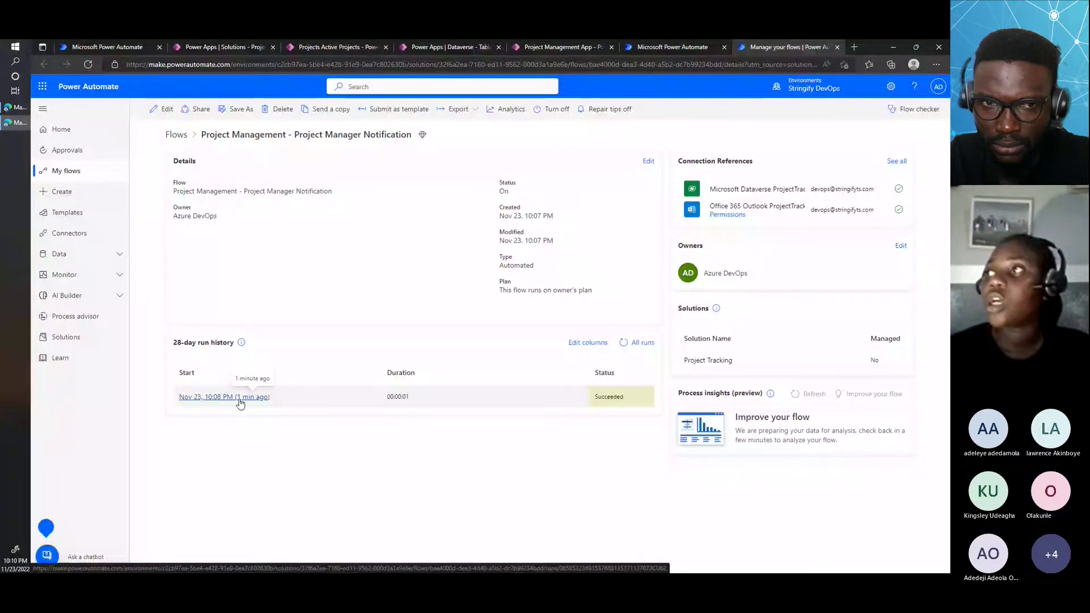
click(239, 399)
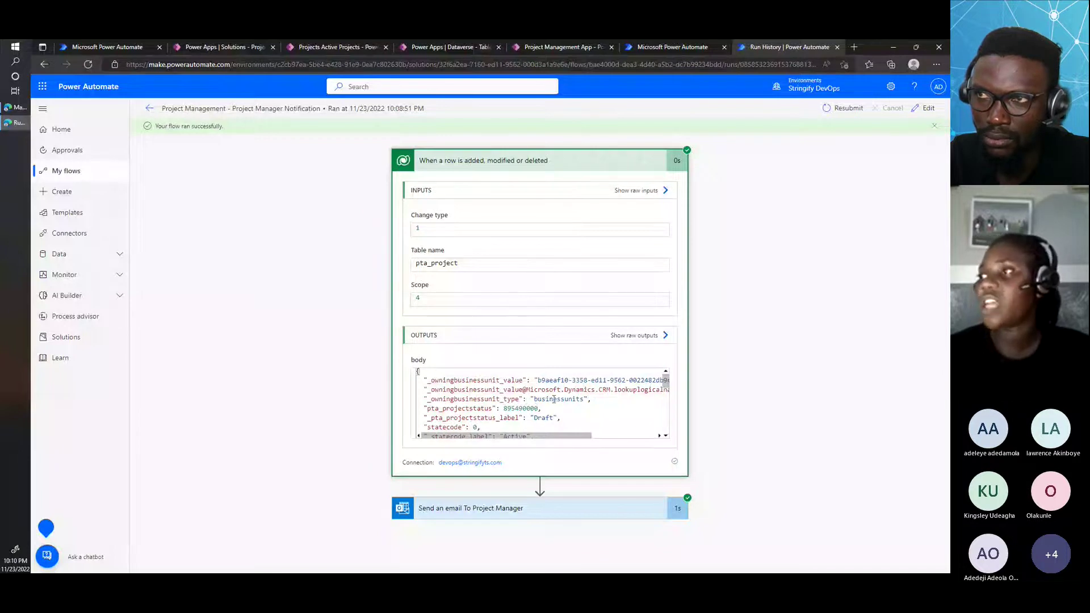
Examine the run's trigger output body and the recipient, subject and body inputs of the email action.
scroll(564, 390, down, 1)
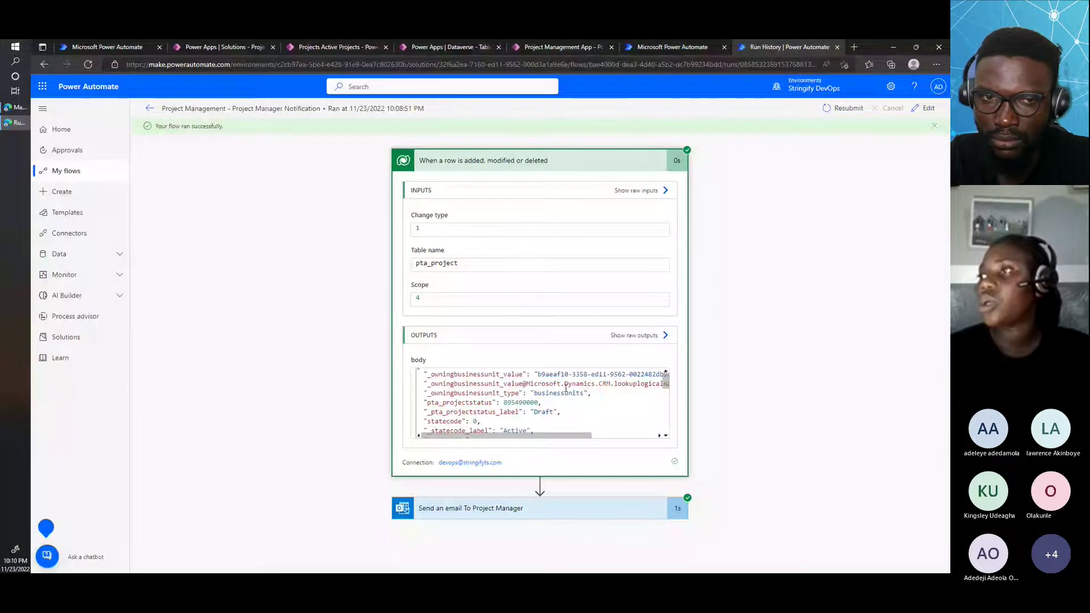
scroll(566, 388, up, 1)
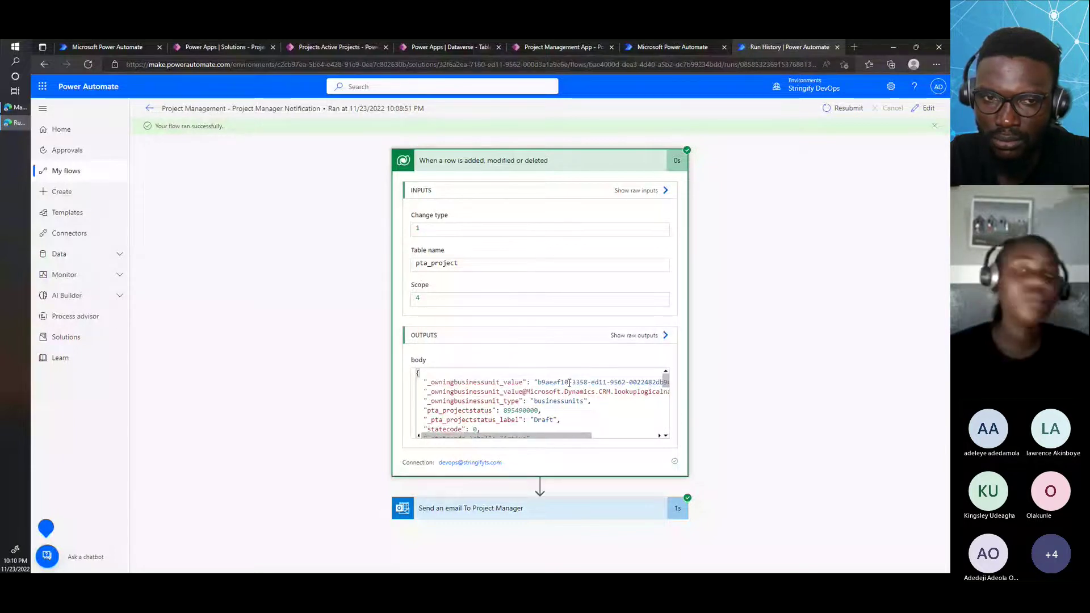
scroll(569, 383, down, 5)
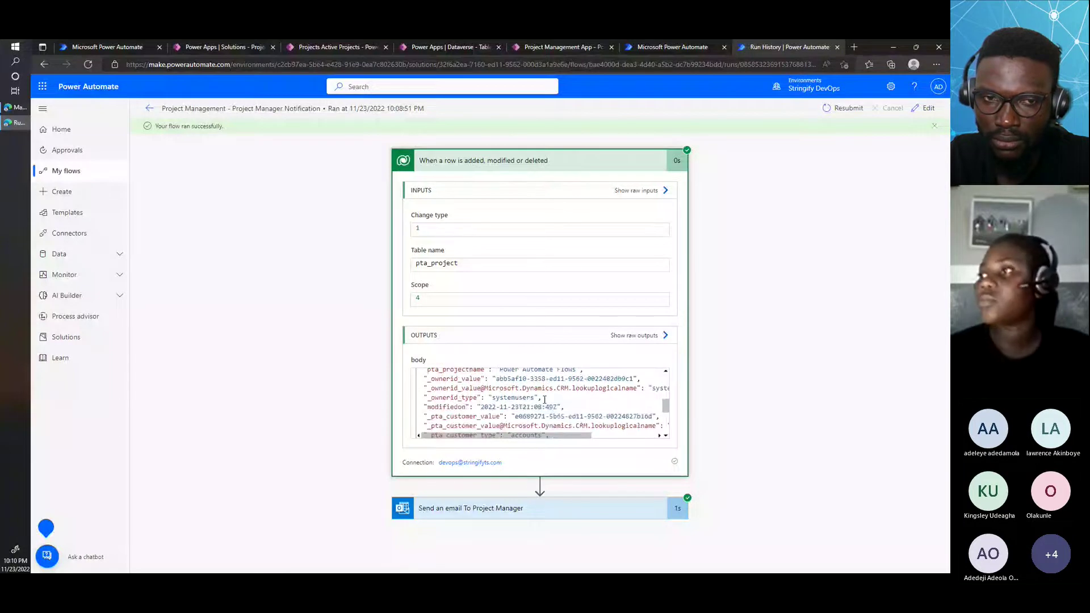
click(482, 509)
scroll(490, 402, down, 4)
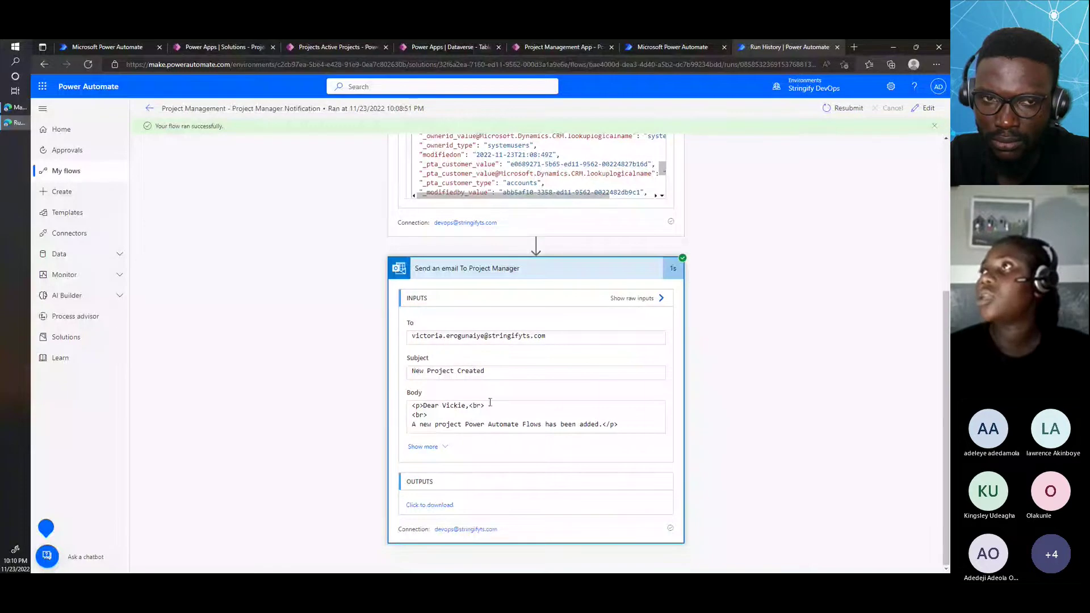
Switch to the model-driven Project Management App and reload the Active Projects view to check for the new project.
click(528, 47)
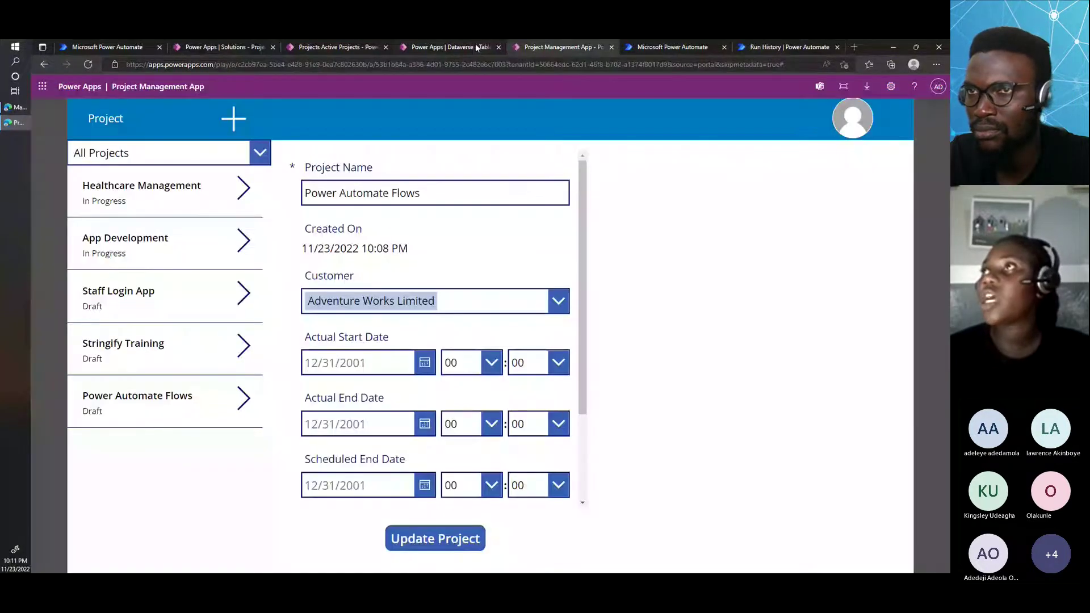
click(475, 46)
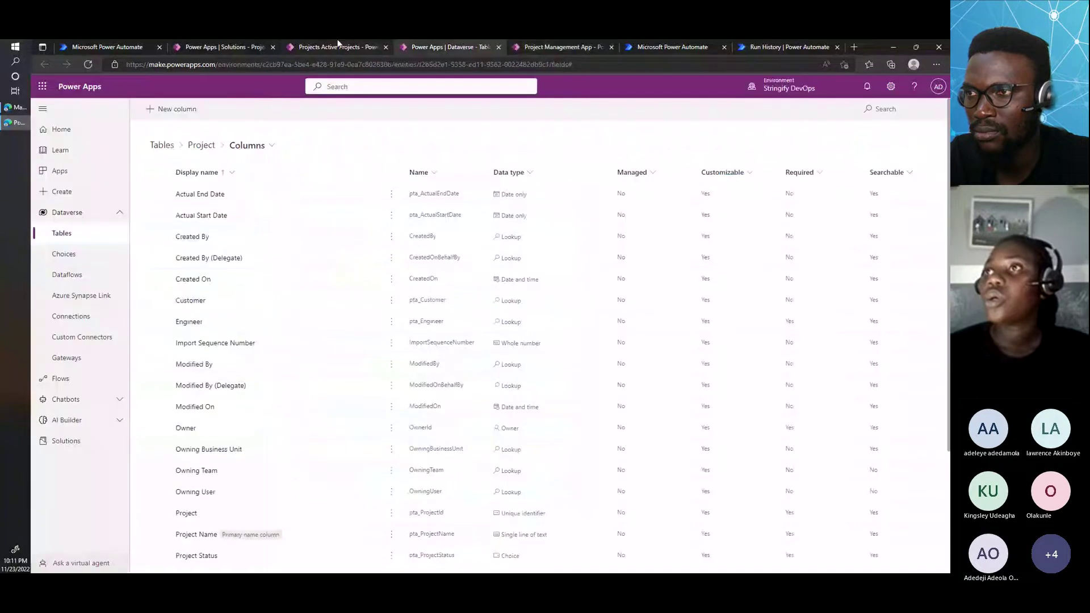
click(335, 47)
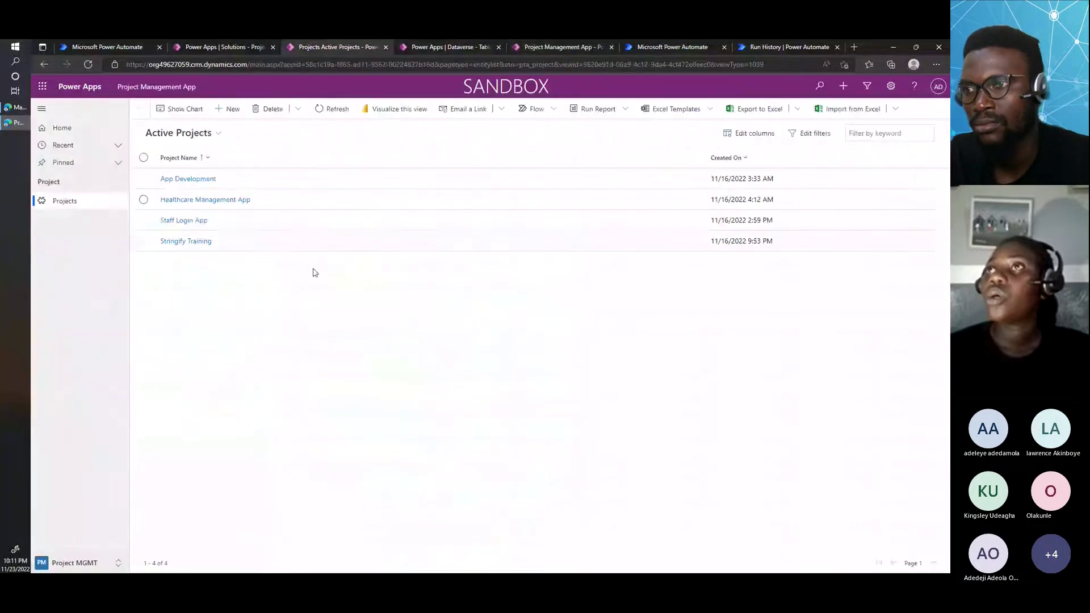
click(88, 64)
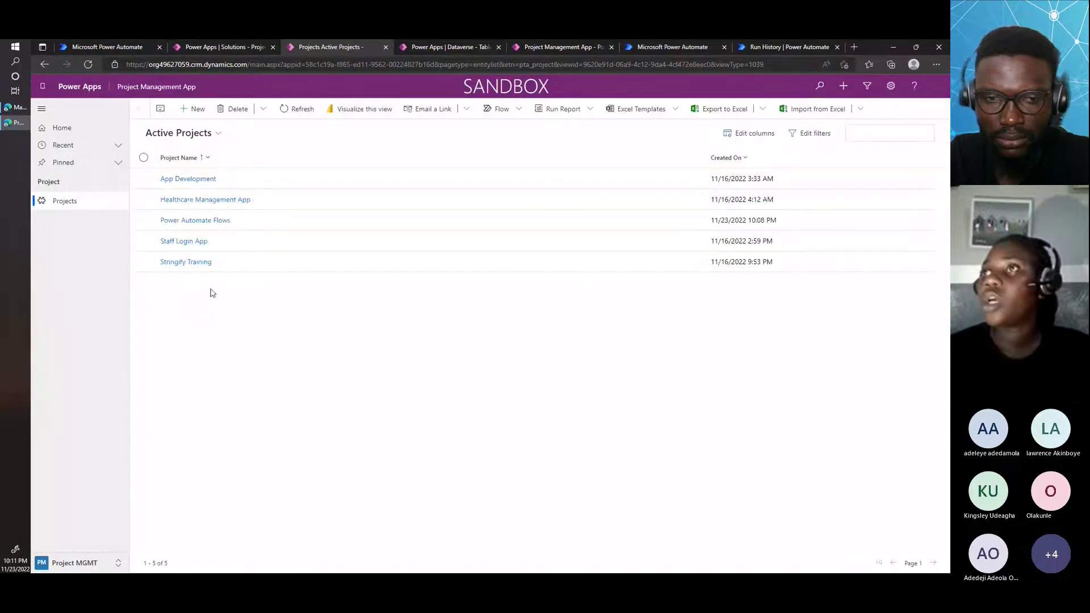
Open the Power Automate Flows project record and assign an engineer to it.
click(198, 221)
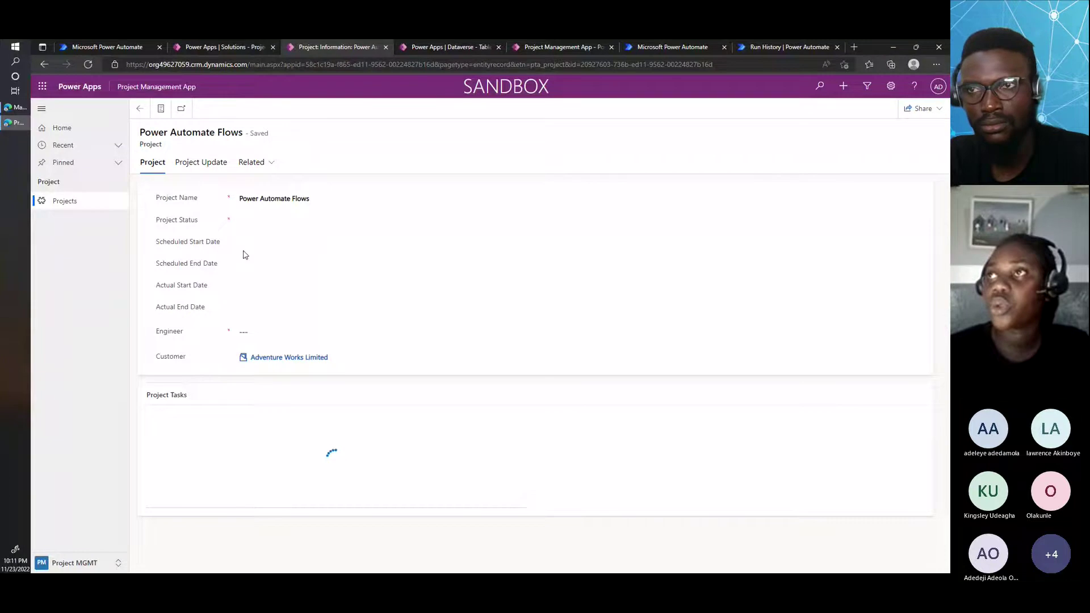
click(286, 338)
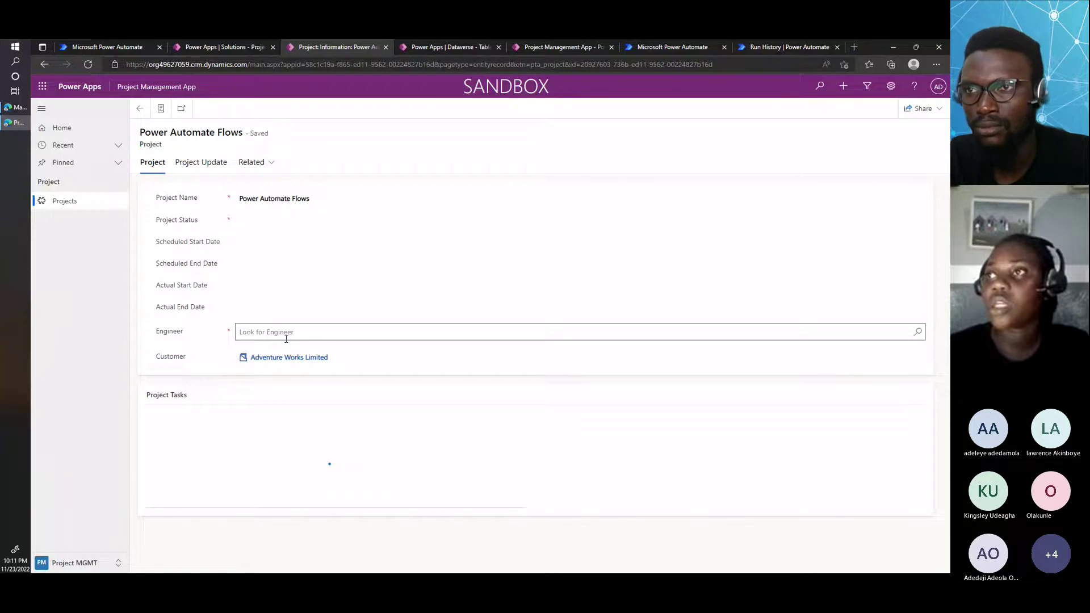
click(272, 332)
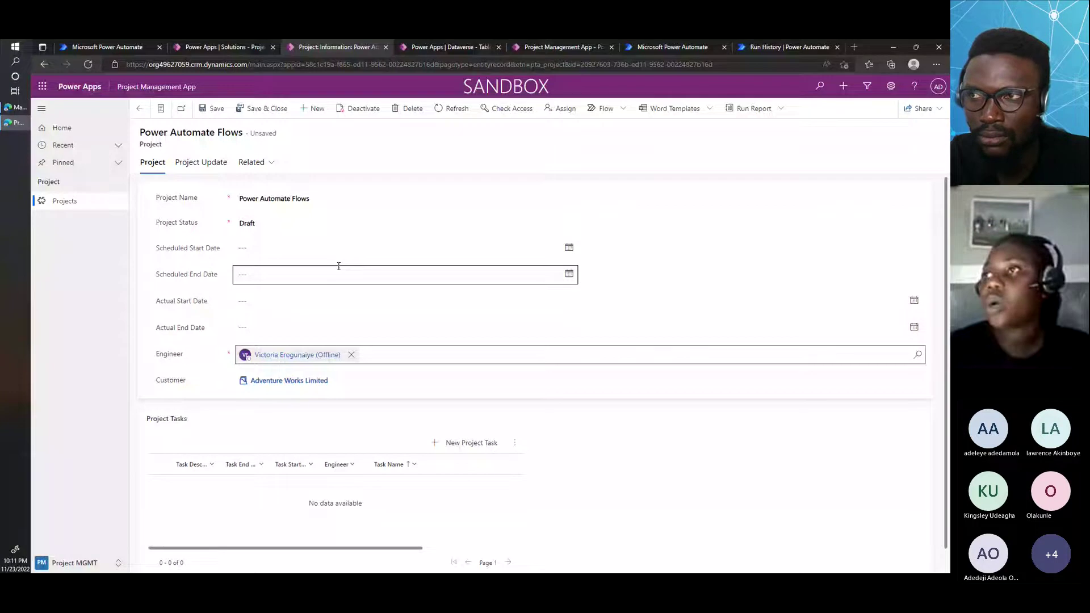
Set the project's scheduled and actual start and end dates to 11/23/2022, and save and close the record.
click(339, 266)
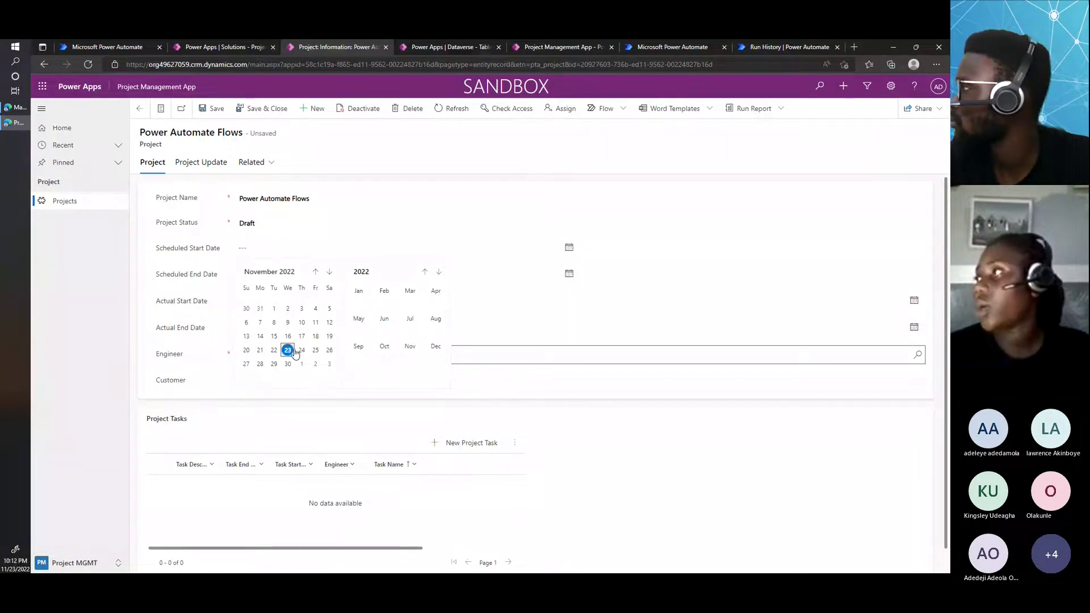
click(288, 350)
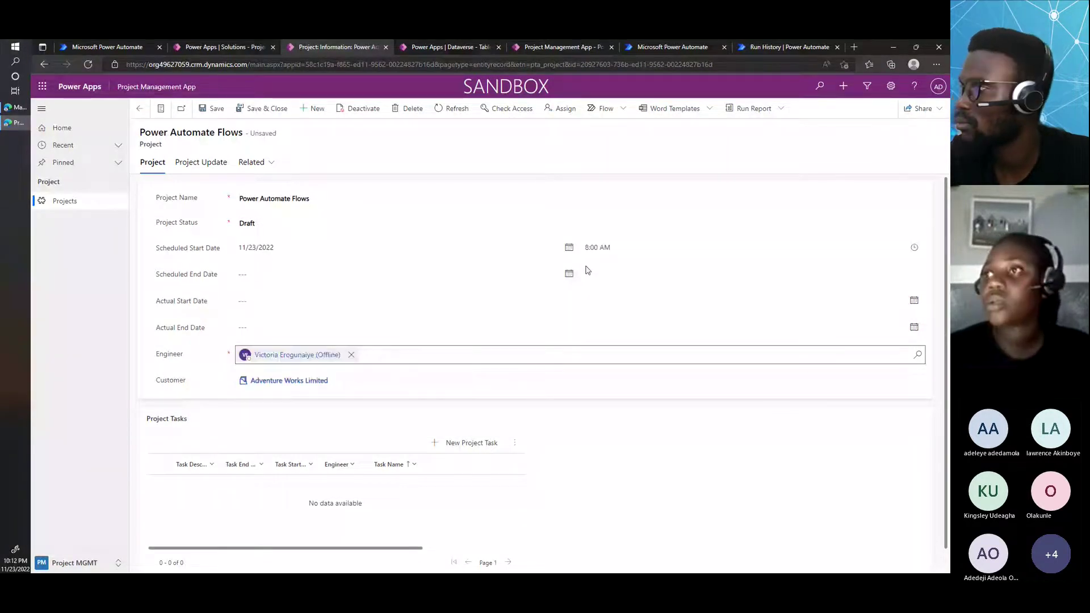
click(568, 273)
click(287, 375)
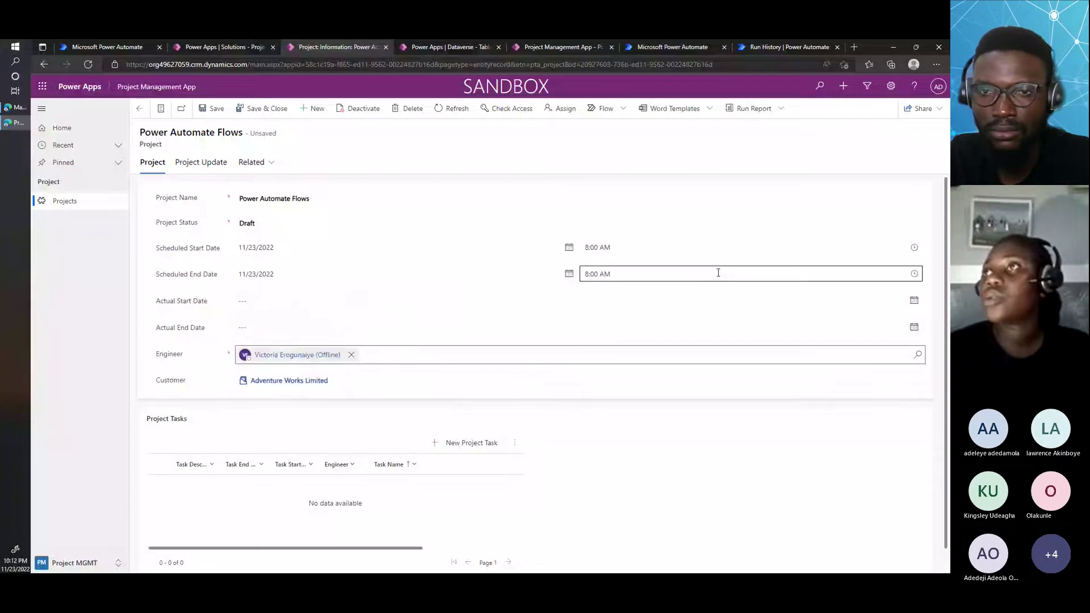
scroll(362, 421, down, 1)
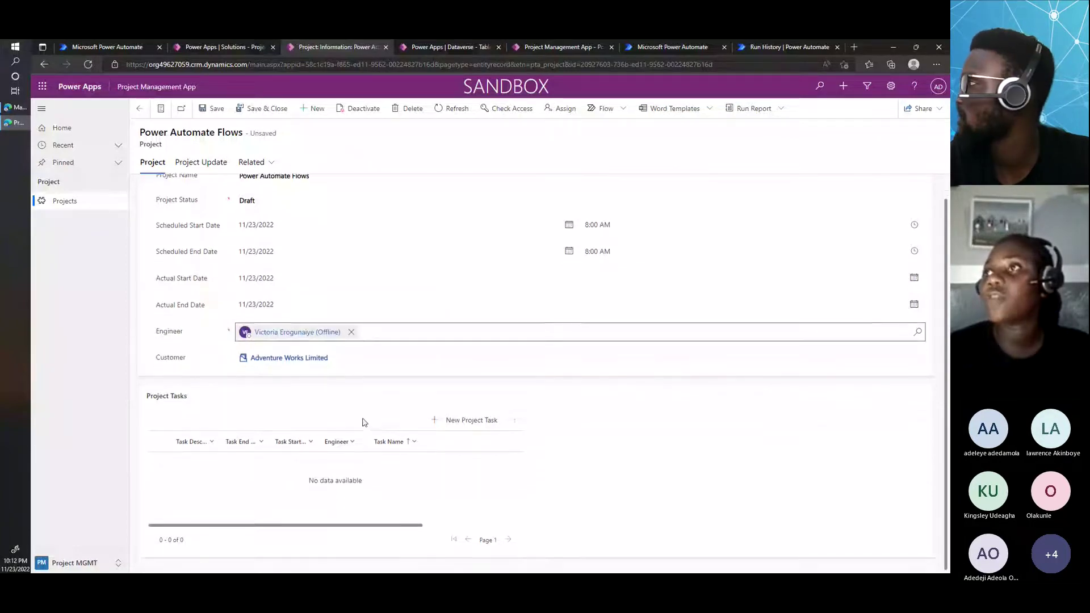
click(260, 109)
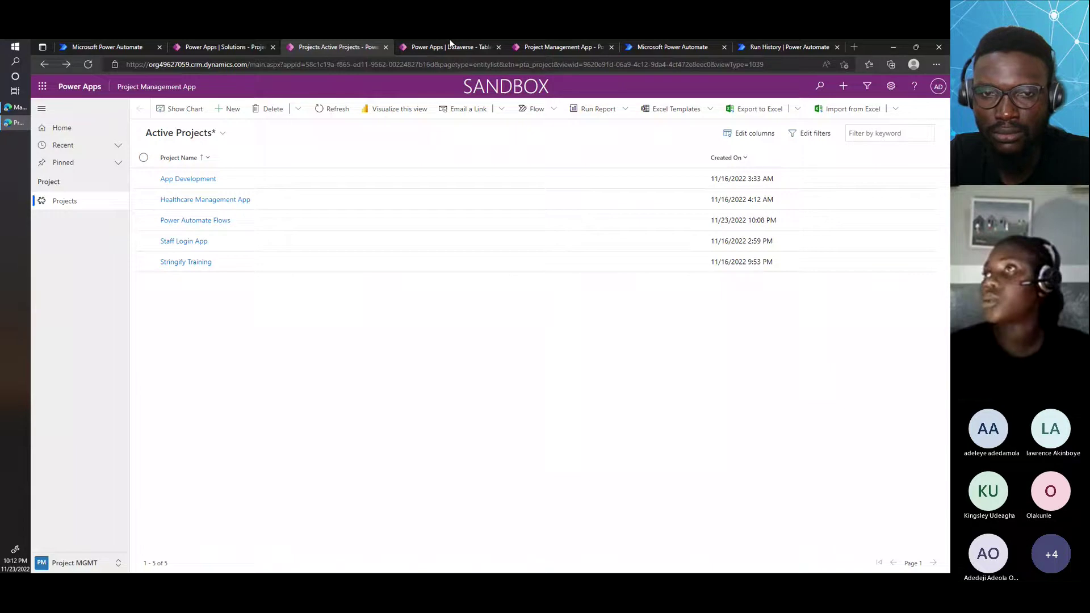
Switch to Power Automate and start a new automated cloud flow named "Project Management - Engineer Notification" in the Project Tracking solution.
click(687, 49)
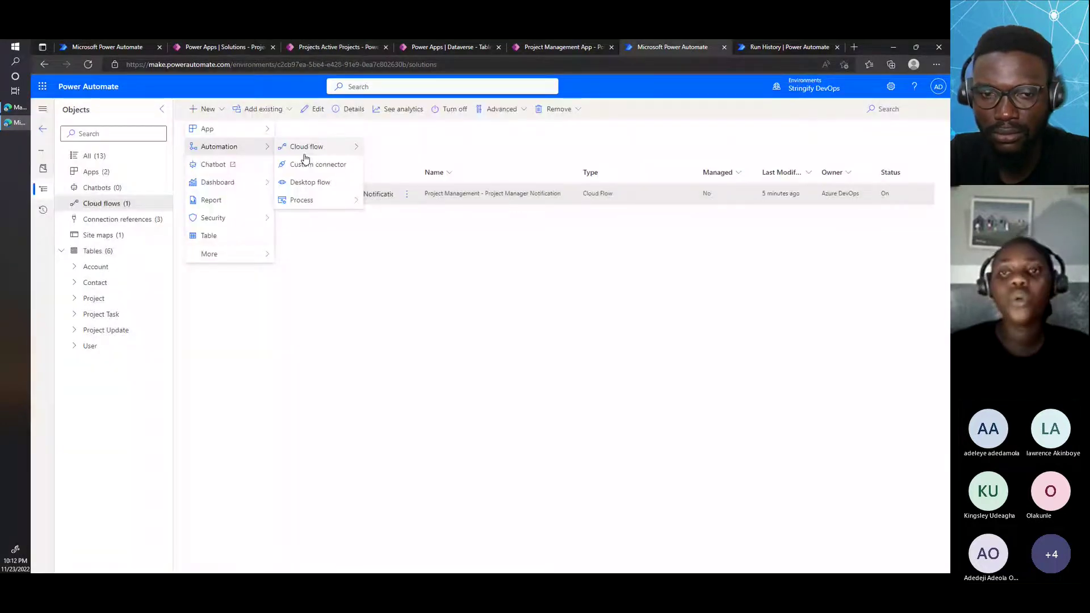
mouse_move(306, 147)
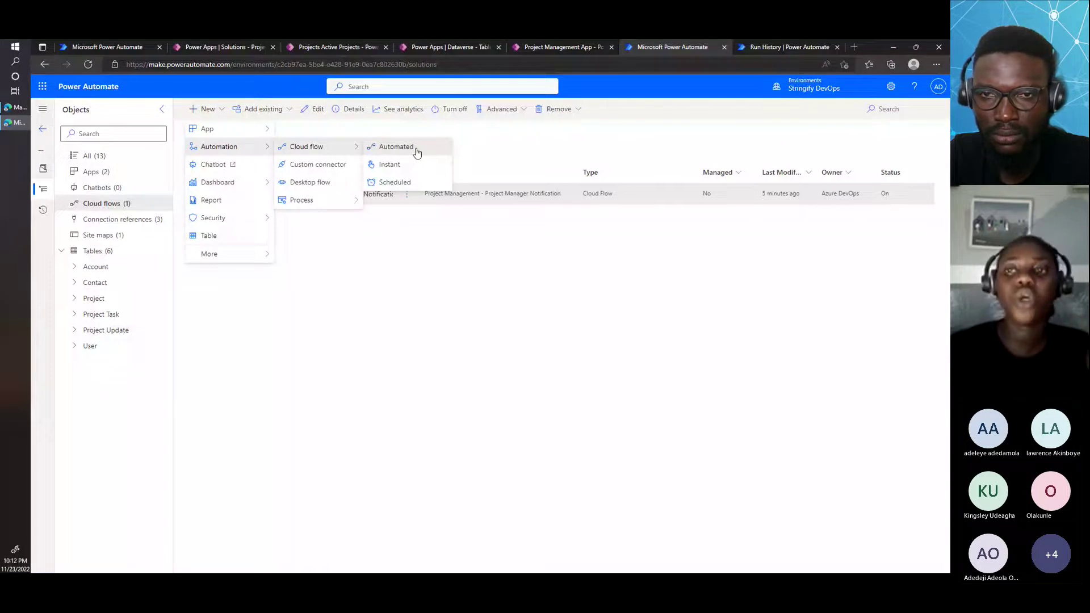
click(417, 152)
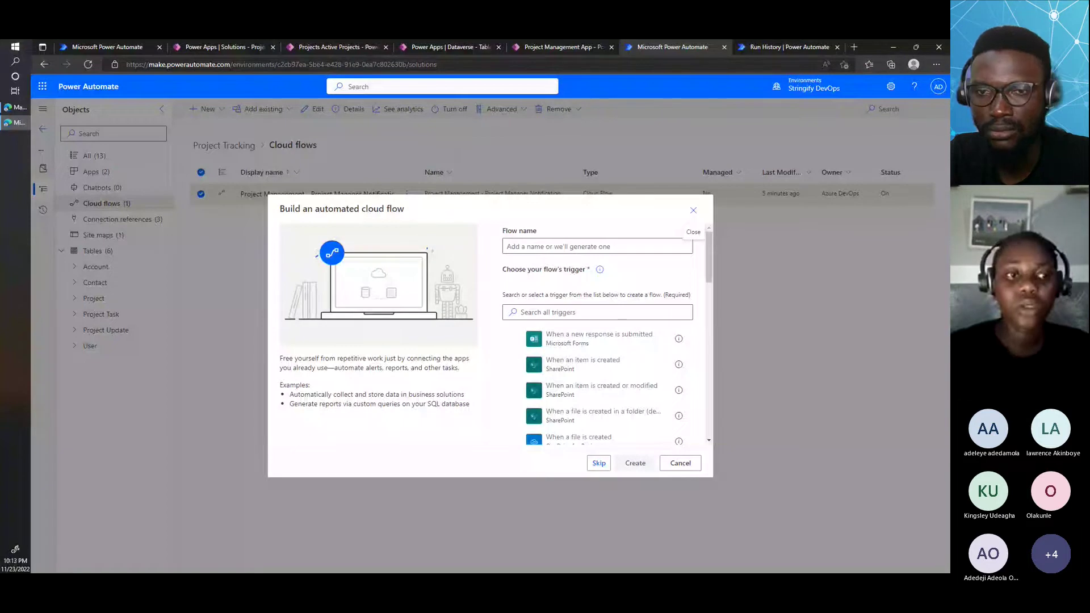
click(598, 246)
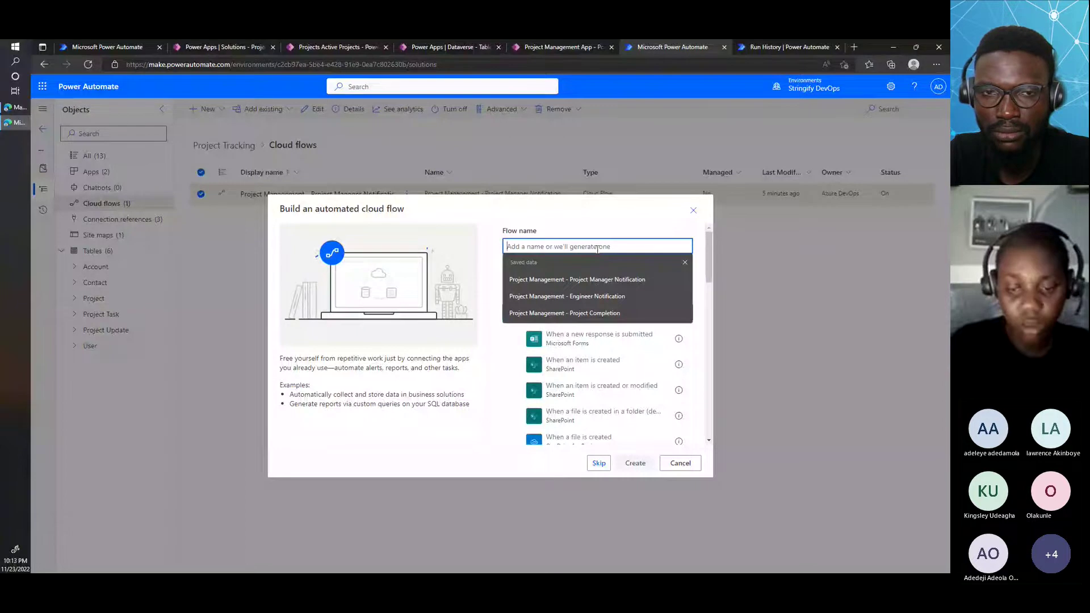
text(Project)
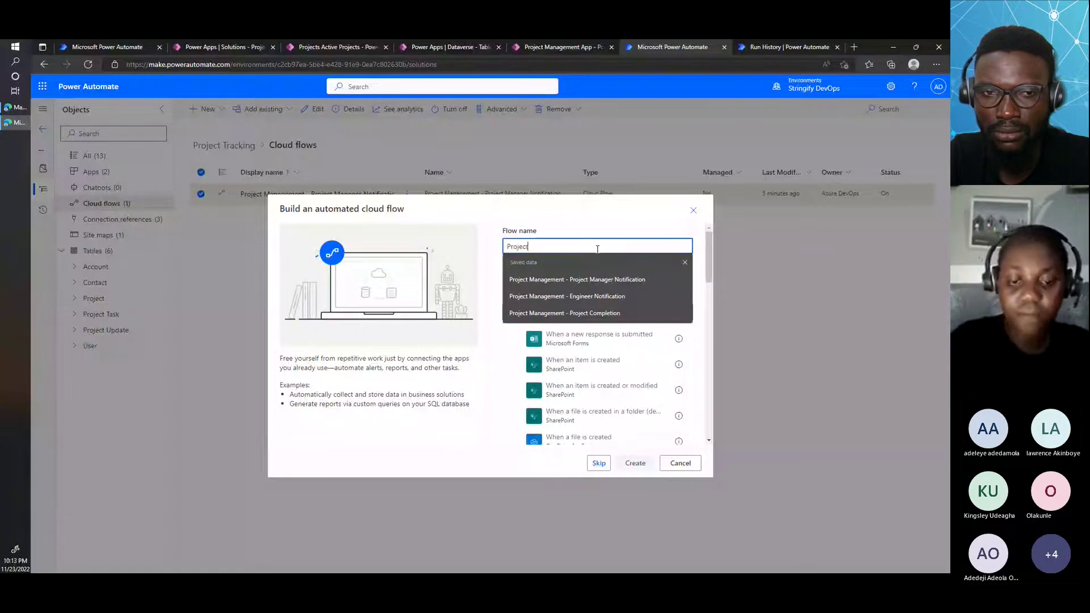
text( Managem)
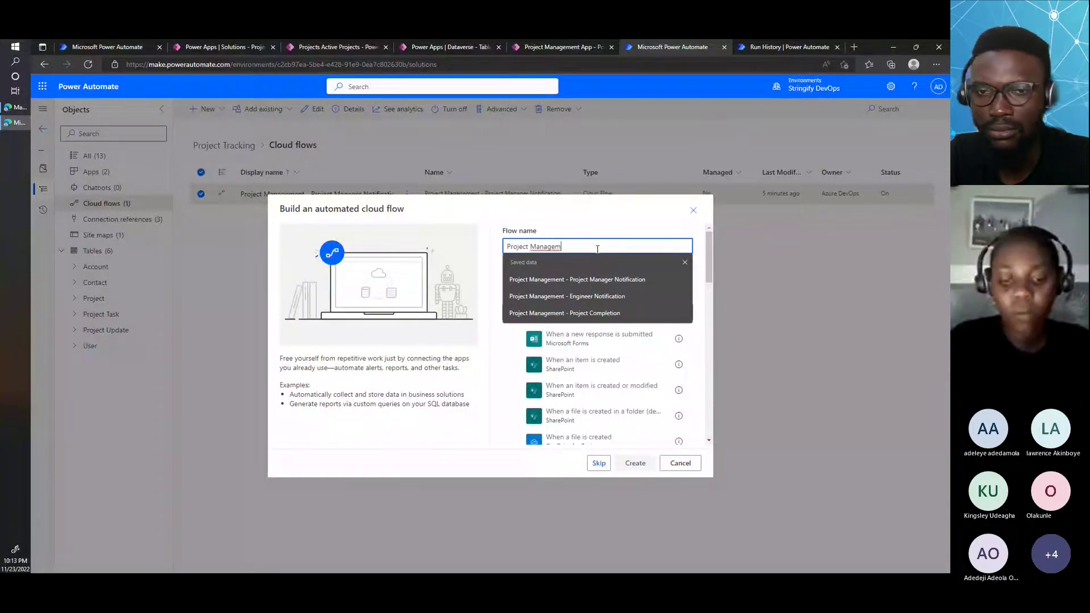
text(ent - E)
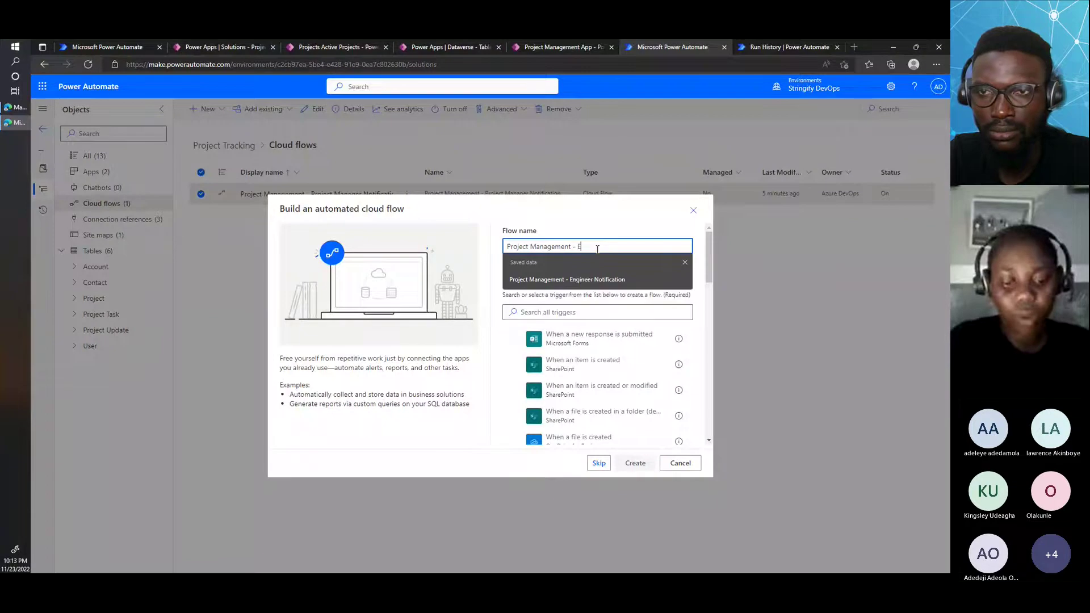
text(nginrer )
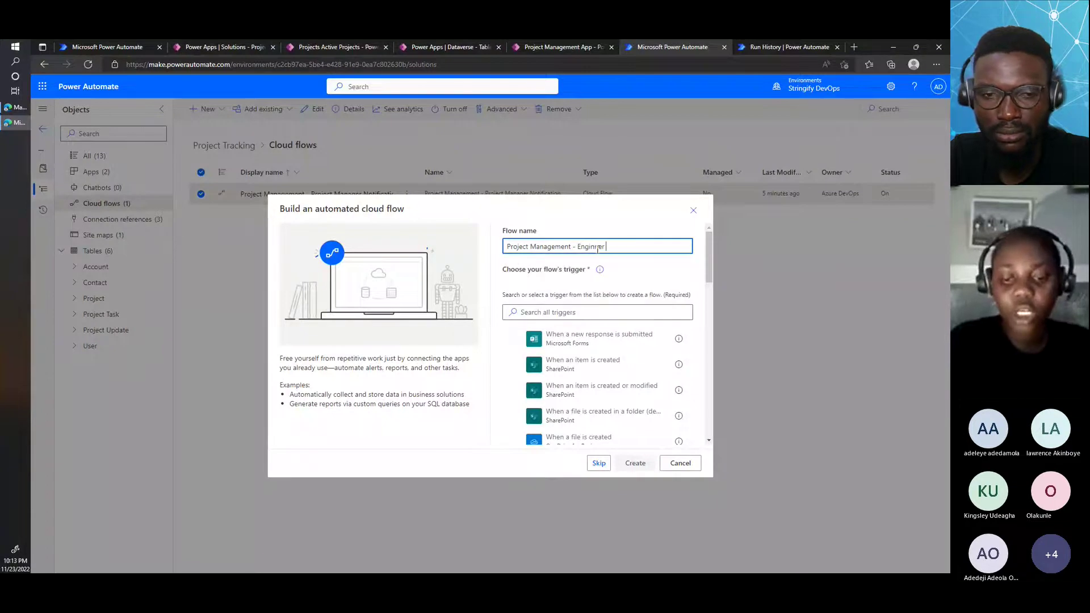
text(Notification)
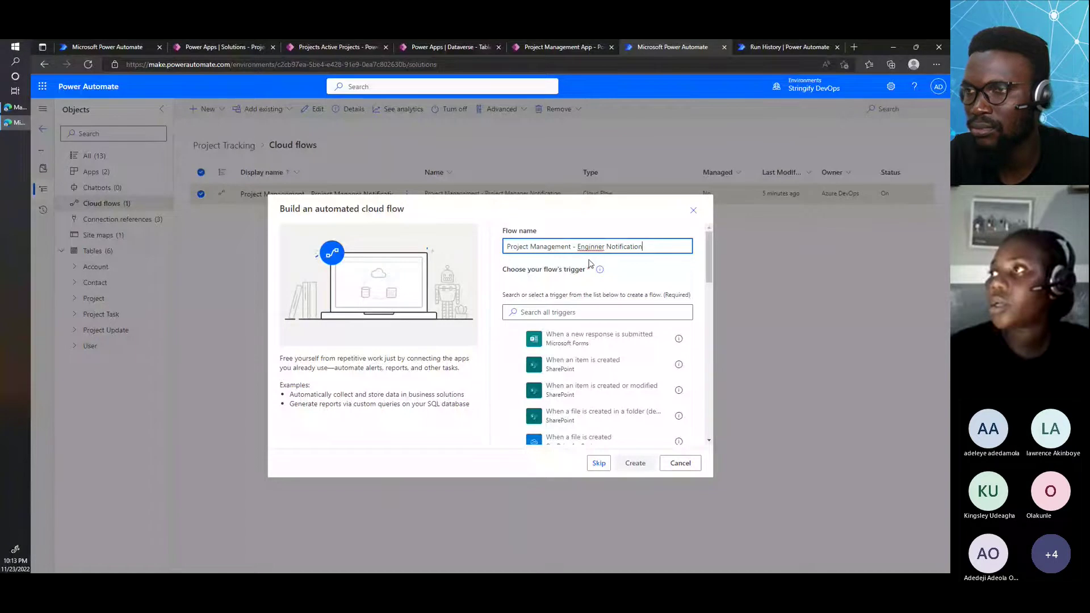
click(596, 245)
Choose the Microsoft Dataverse trigger "When a row is added, modified or deleted" and create the flow.
scroll(616, 390, down, 3)
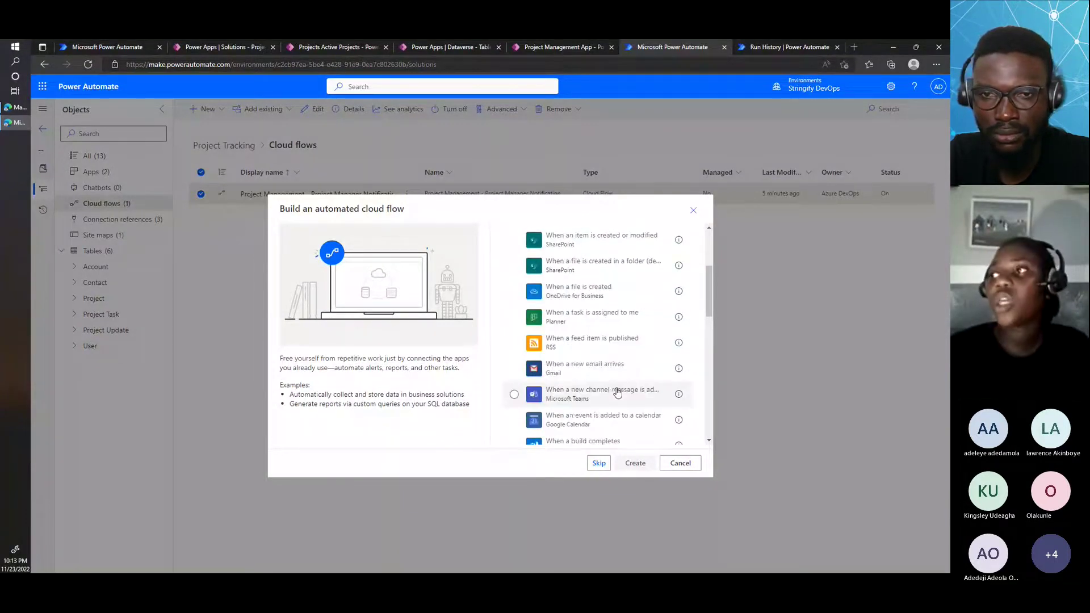
scroll(618, 392, down, 3)
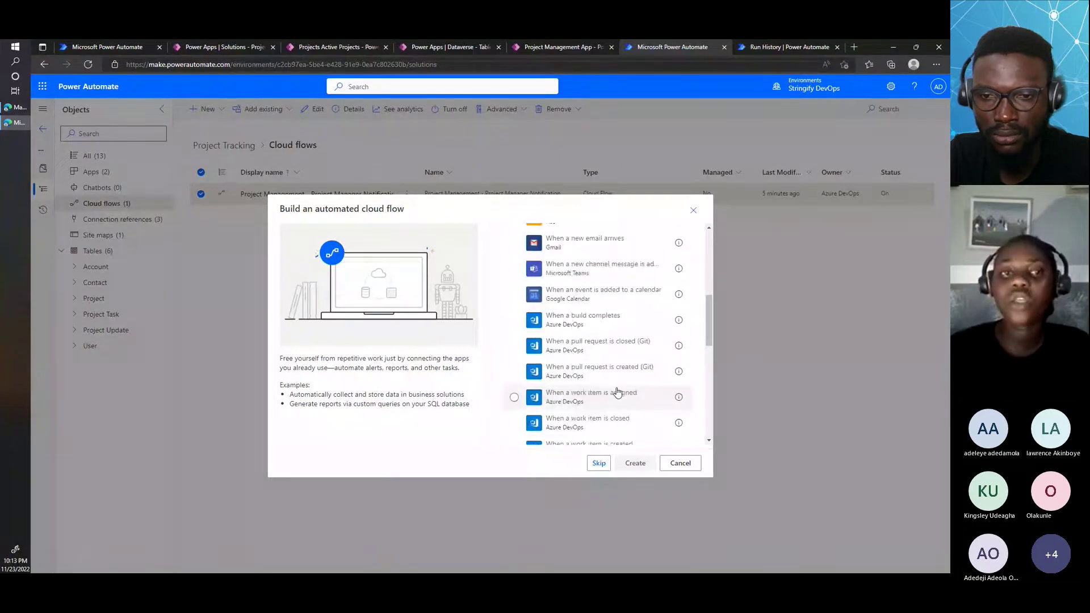
scroll(616, 390, down, 3)
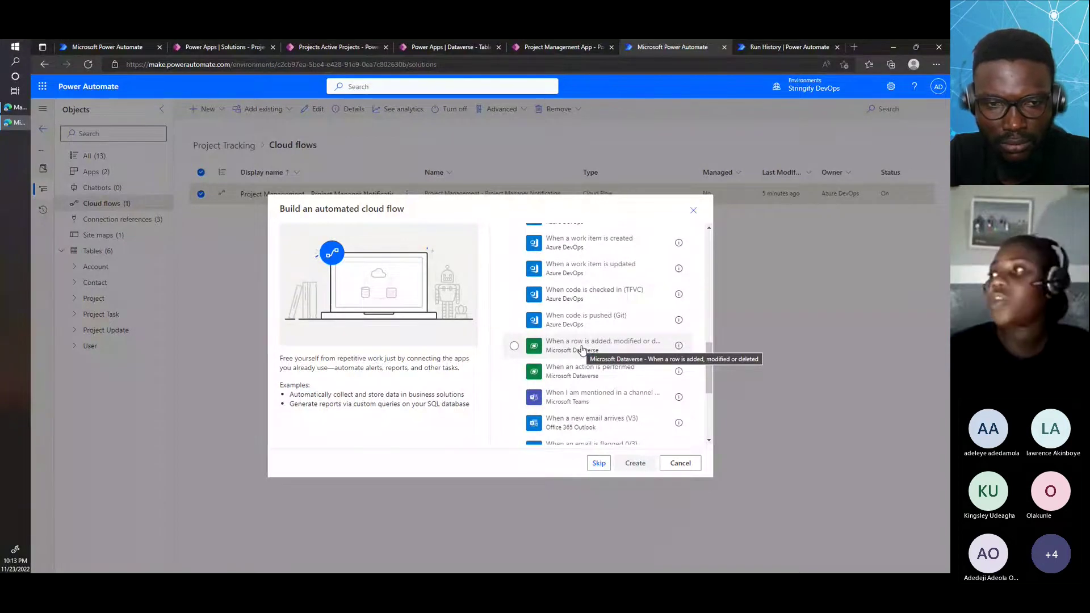
click(582, 349)
click(634, 463)
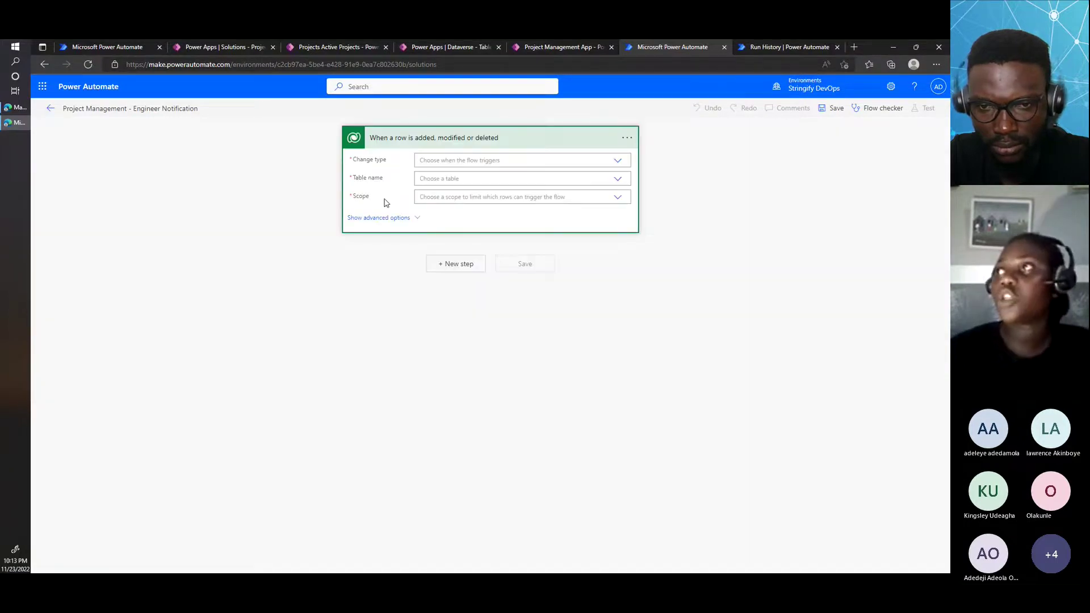
Configure the Dataverse trigger with change type Added, table Project Tasks and scope Organization.
click(617, 163)
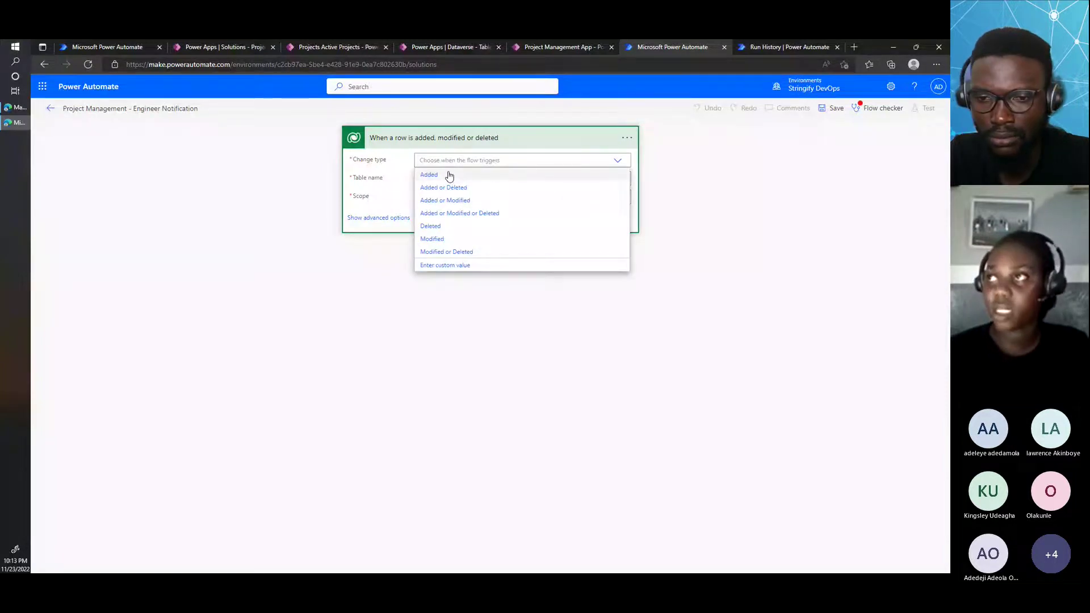
click(449, 175)
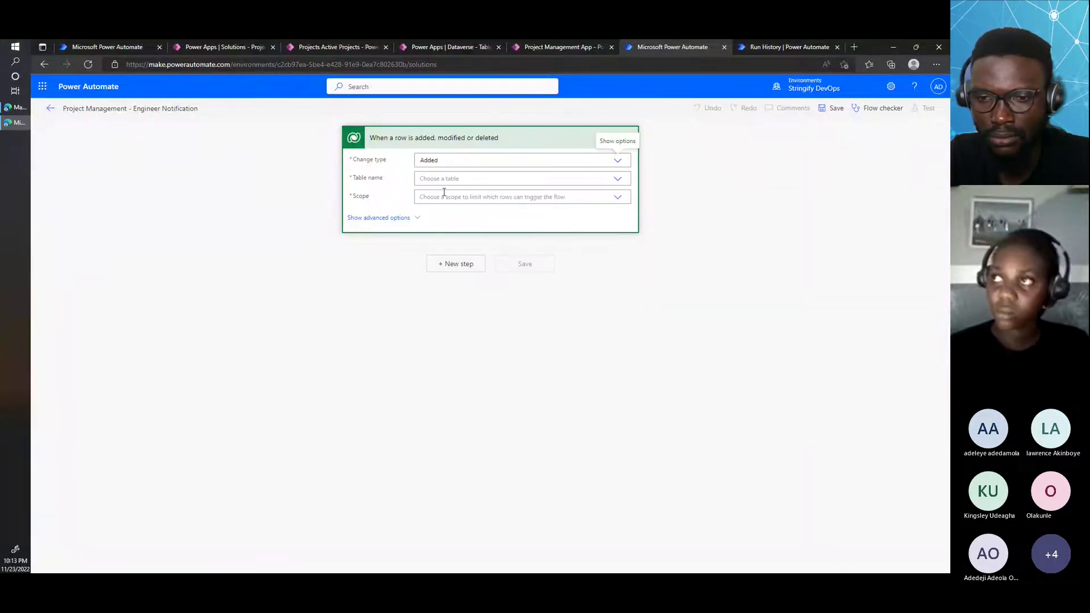
click(628, 180)
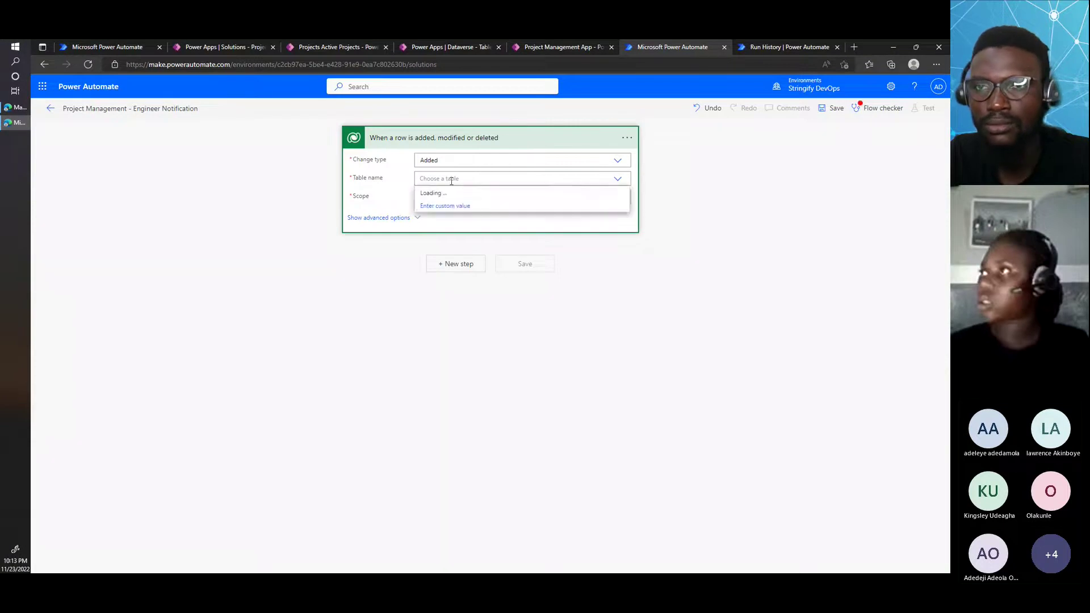
text(Project task)
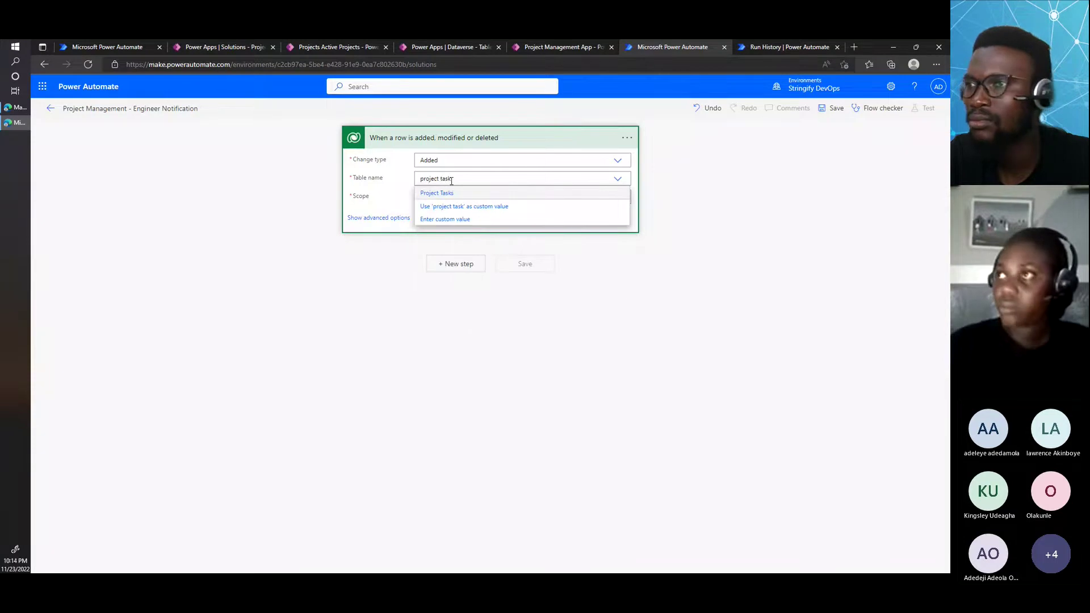
click(448, 193)
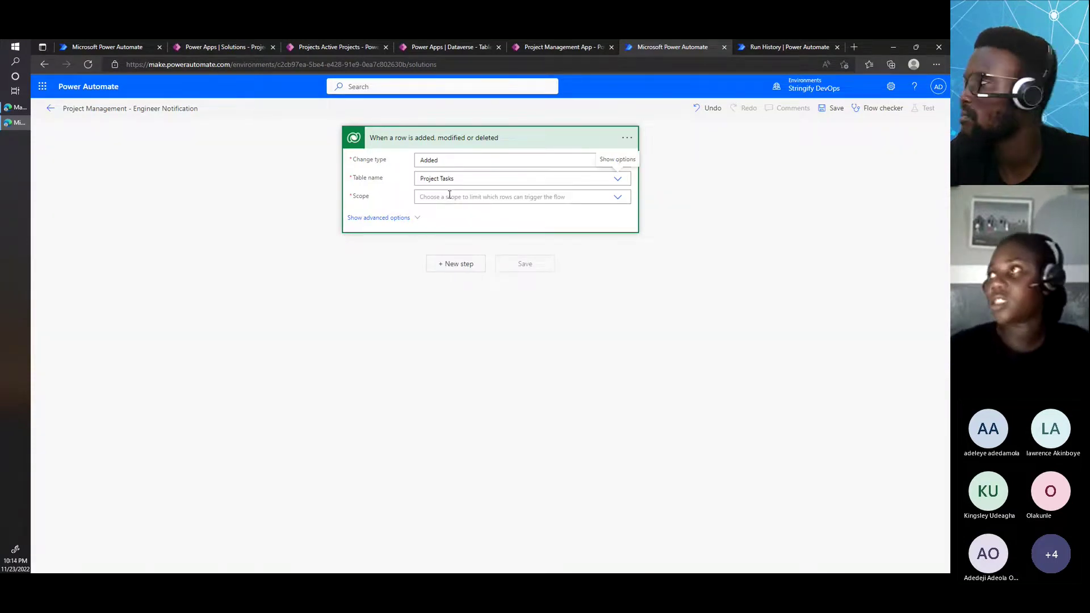
click(614, 198)
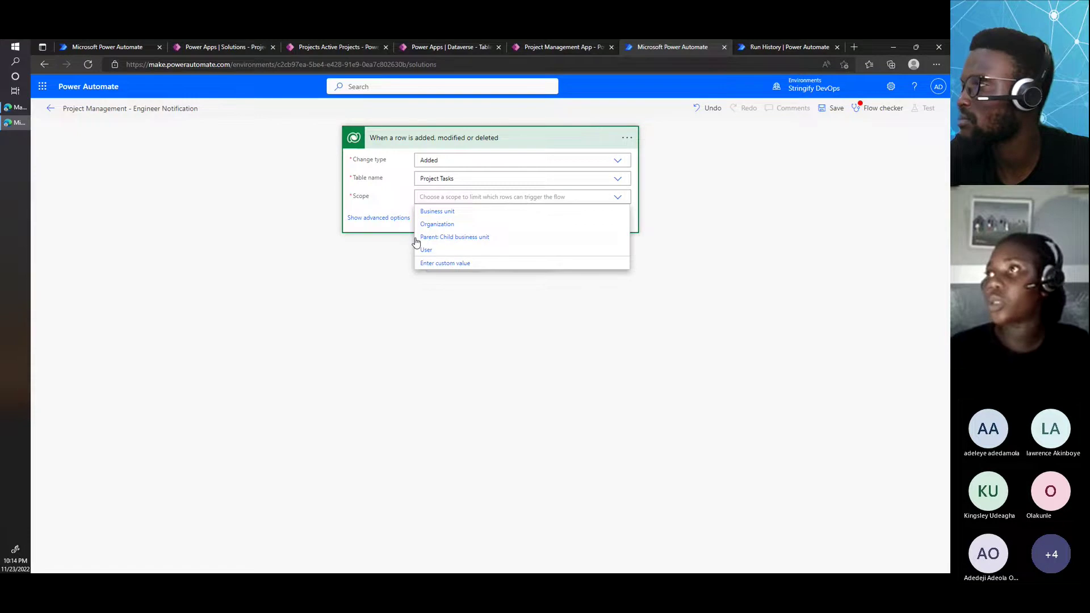
click(437, 224)
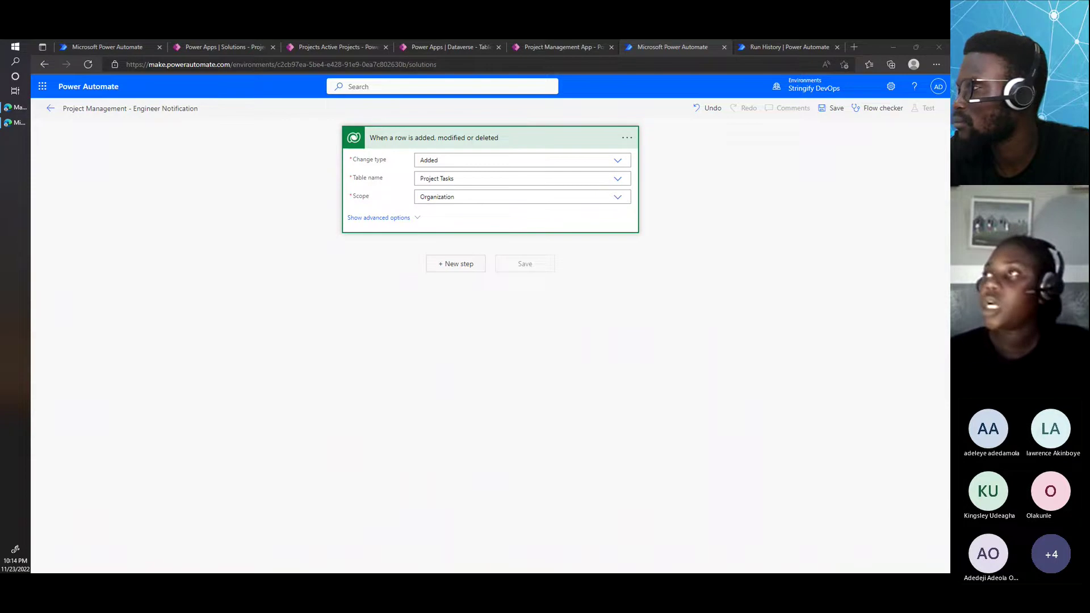
Add the Office 365 Outlook action "Send an email (V2)" after the trigger.
click(464, 264)
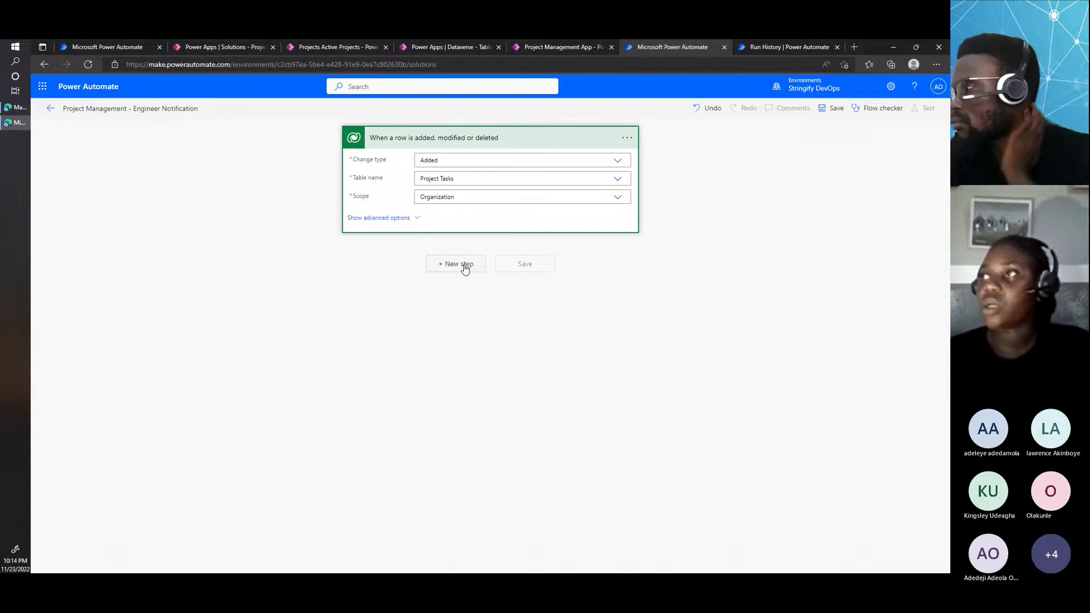
click(463, 265)
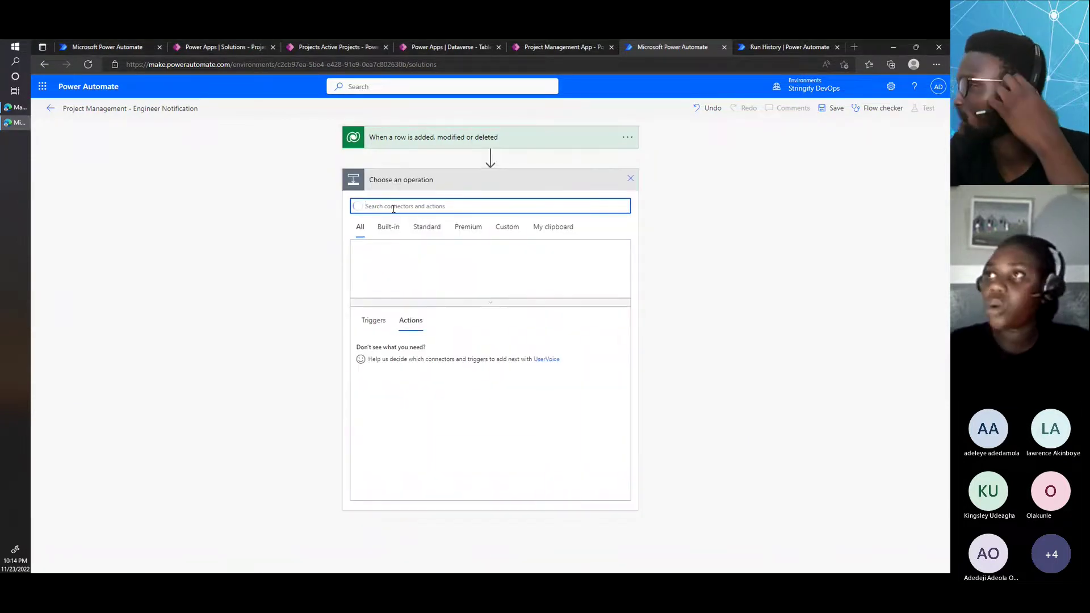
text(s)
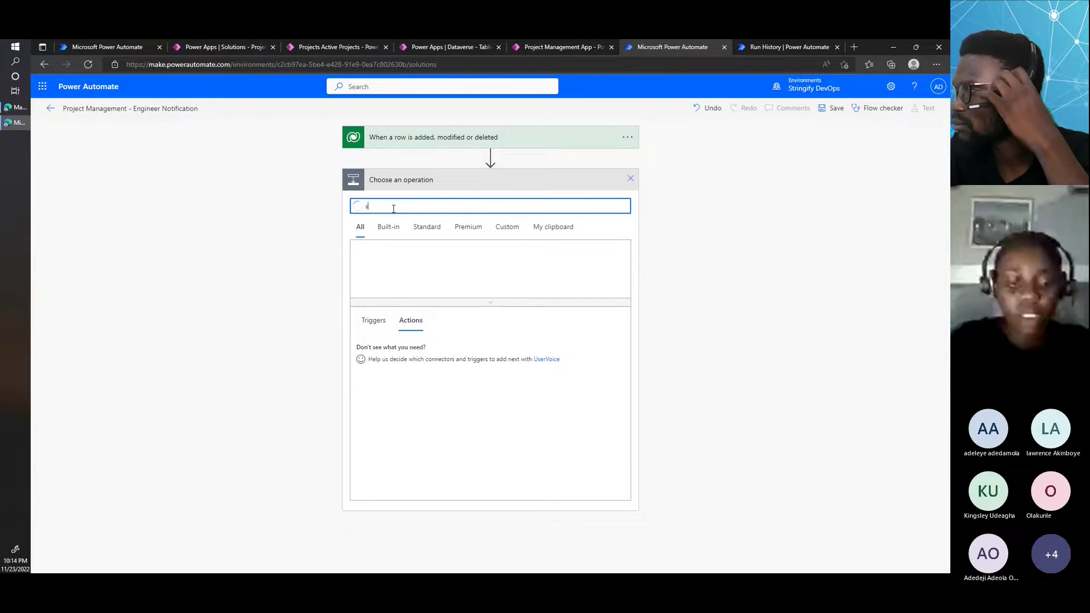
text(end an em)
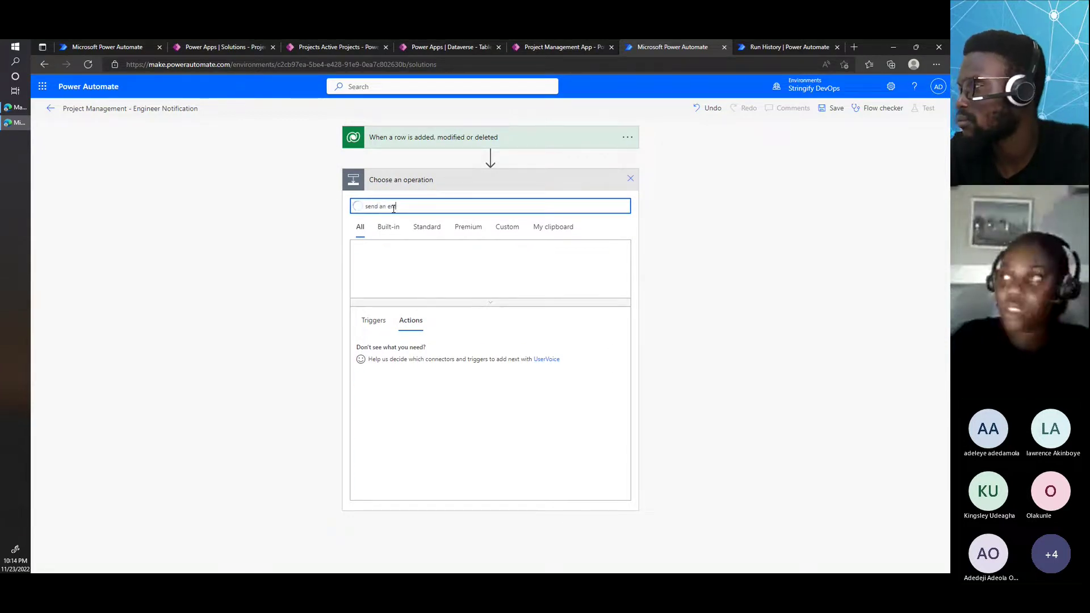
text(ail)
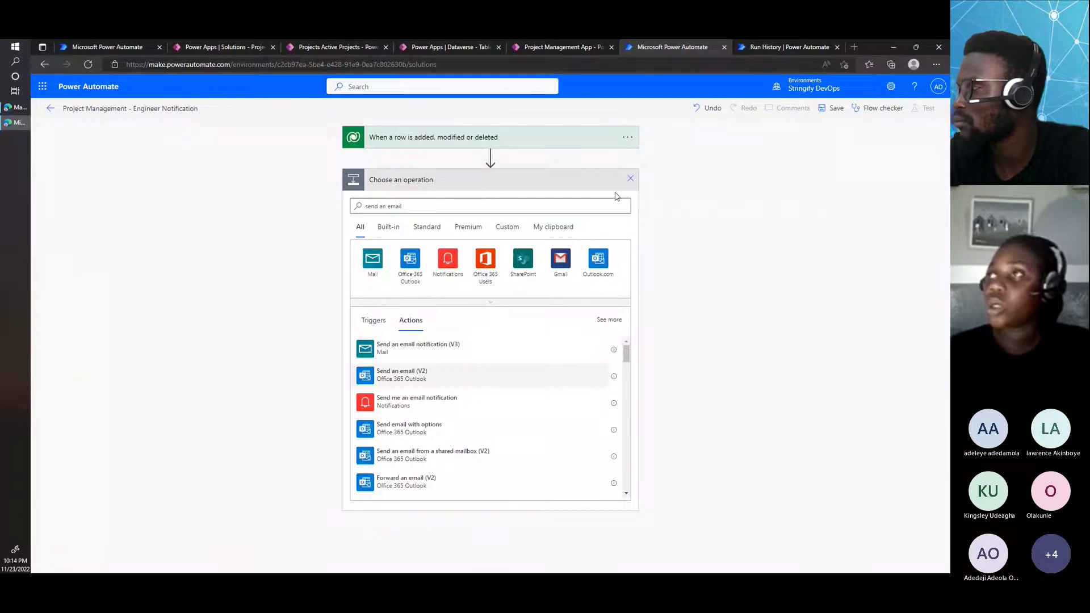
key(Return)
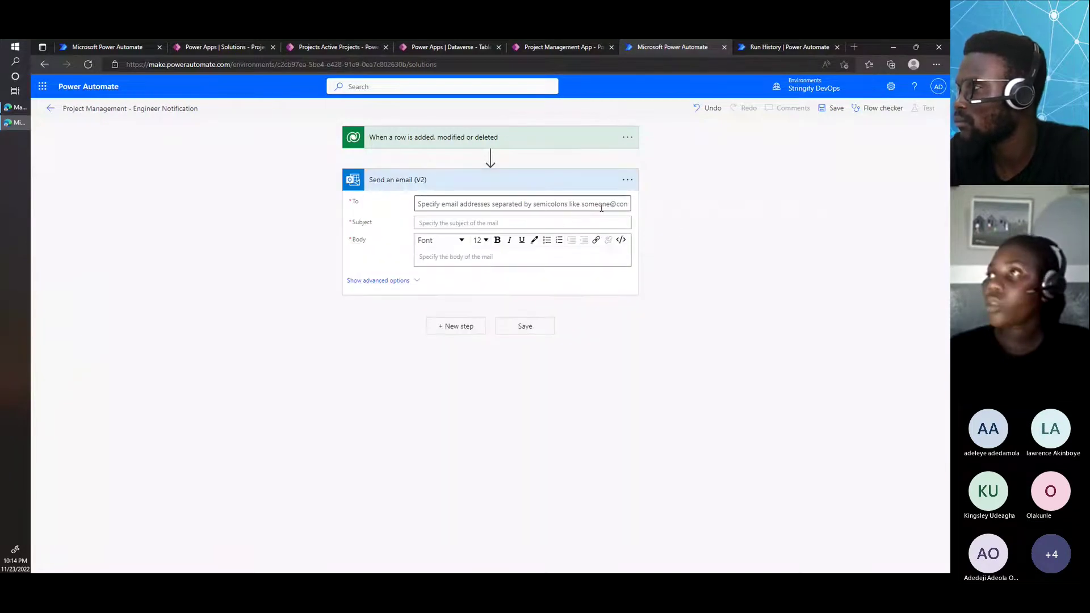
Rename the "Send an email (V2)" action to "Send an email TO Engineer".
click(628, 181)
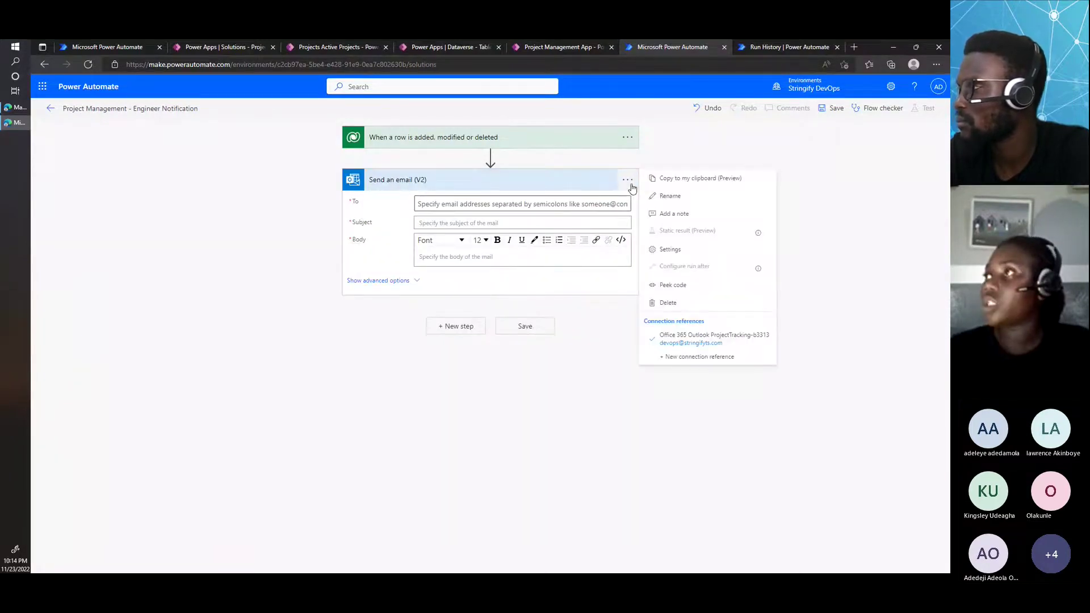
click(670, 196)
click(465, 182)
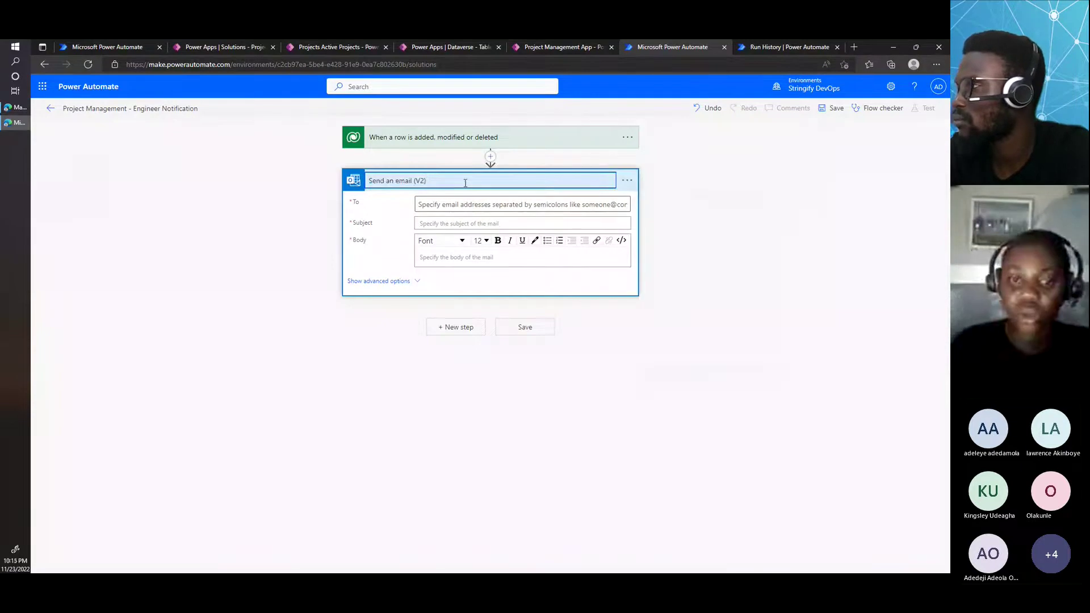
key(BackSpace)
key(BackSpace)
key(BackSpace)
key(BackSpace)
key(BackSpace)
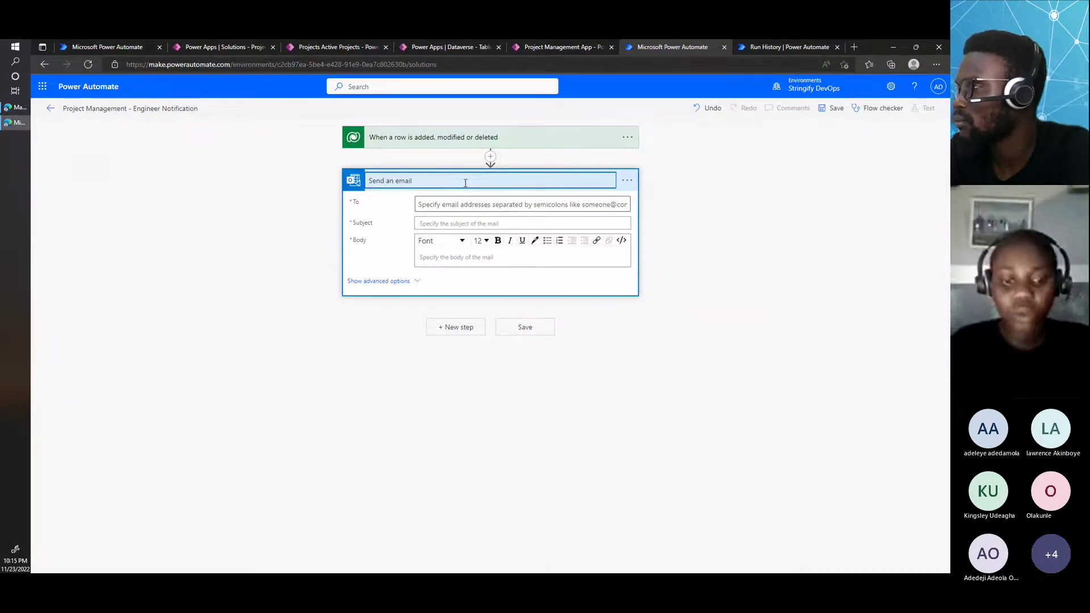
text(TO E)
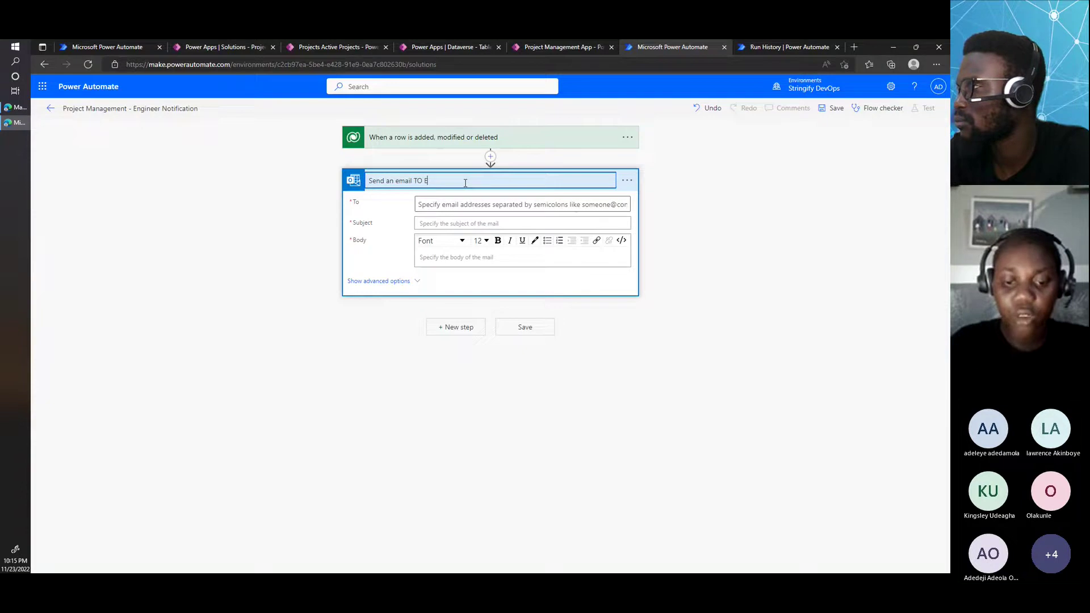
text(ngineer)
key(Return)
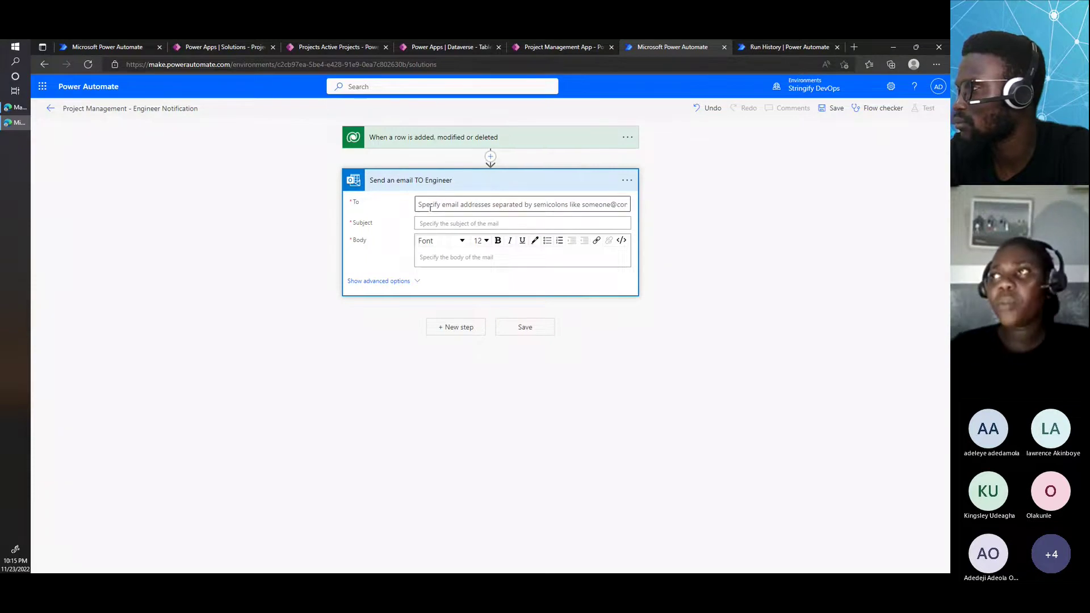
Insert the Microsoft Dataverse action "Get a row by ID" between the trigger and the email action.
click(440, 143)
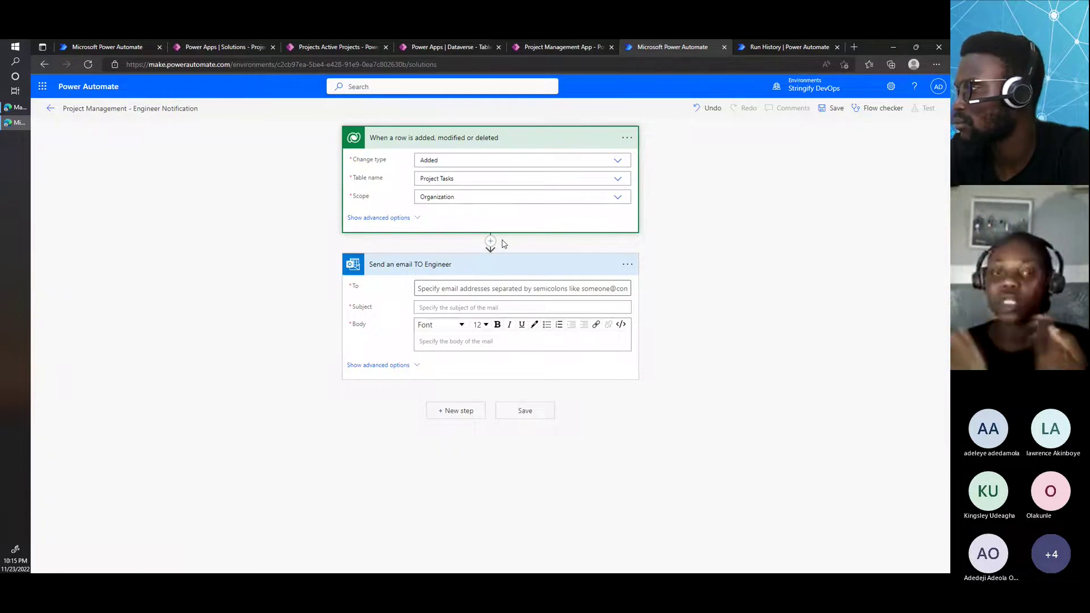
click(491, 243)
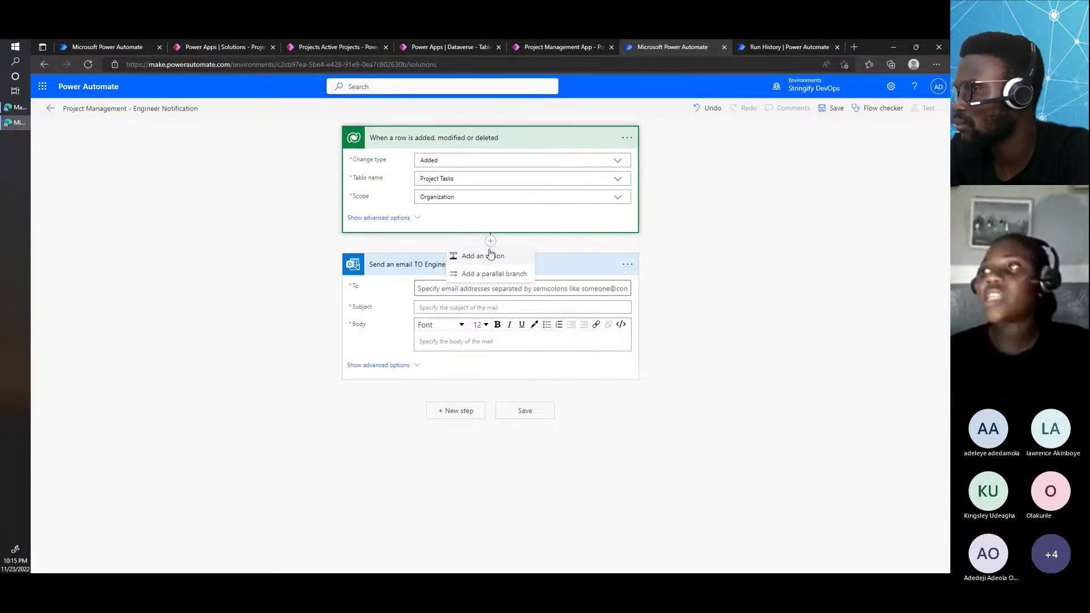
click(486, 256)
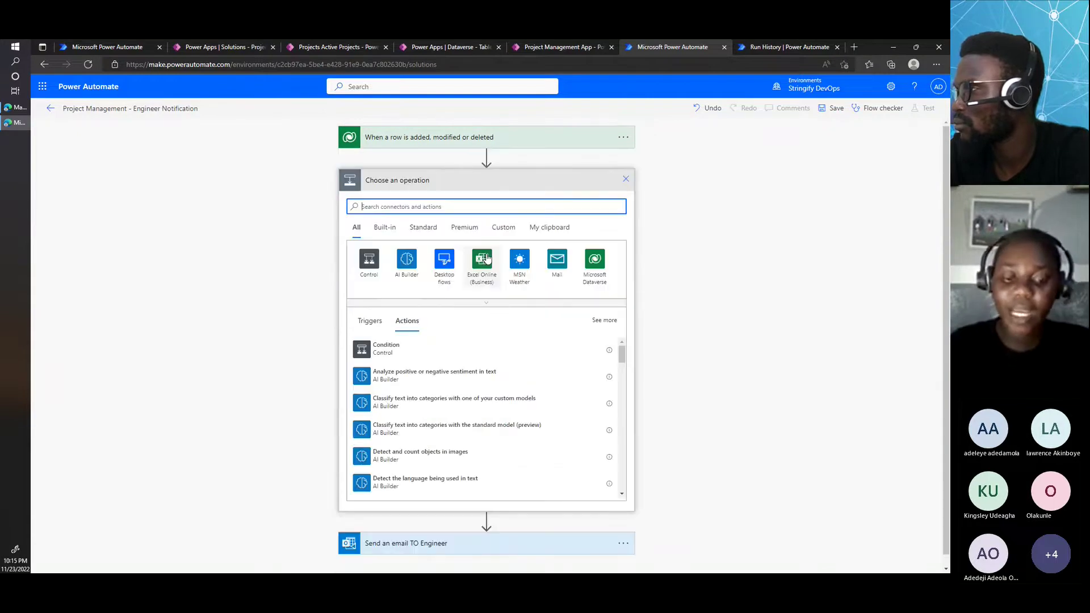
text(get a row)
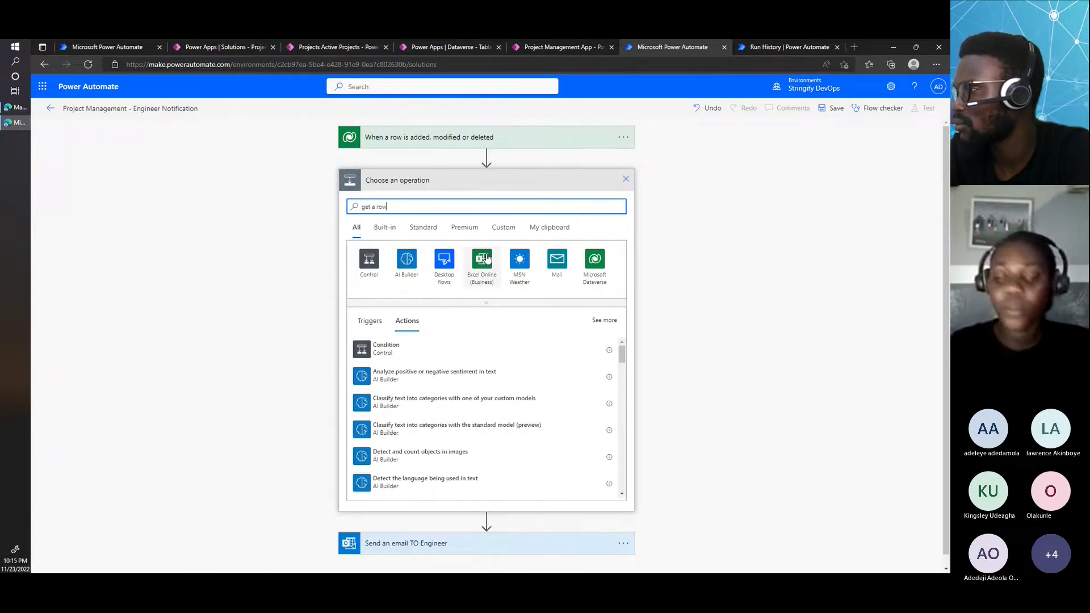
text( by ID)
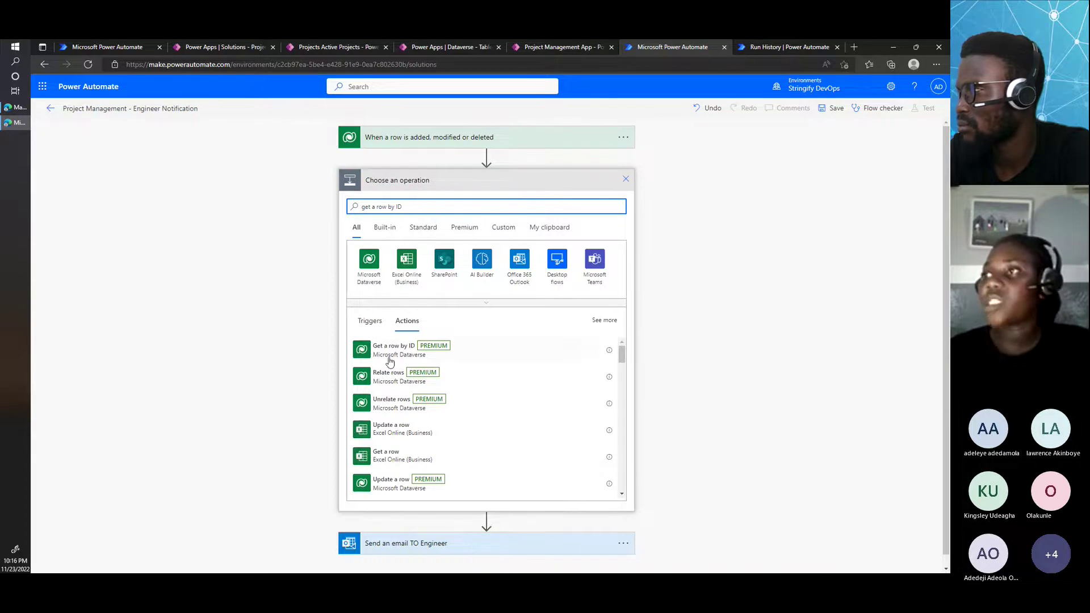
click(394, 354)
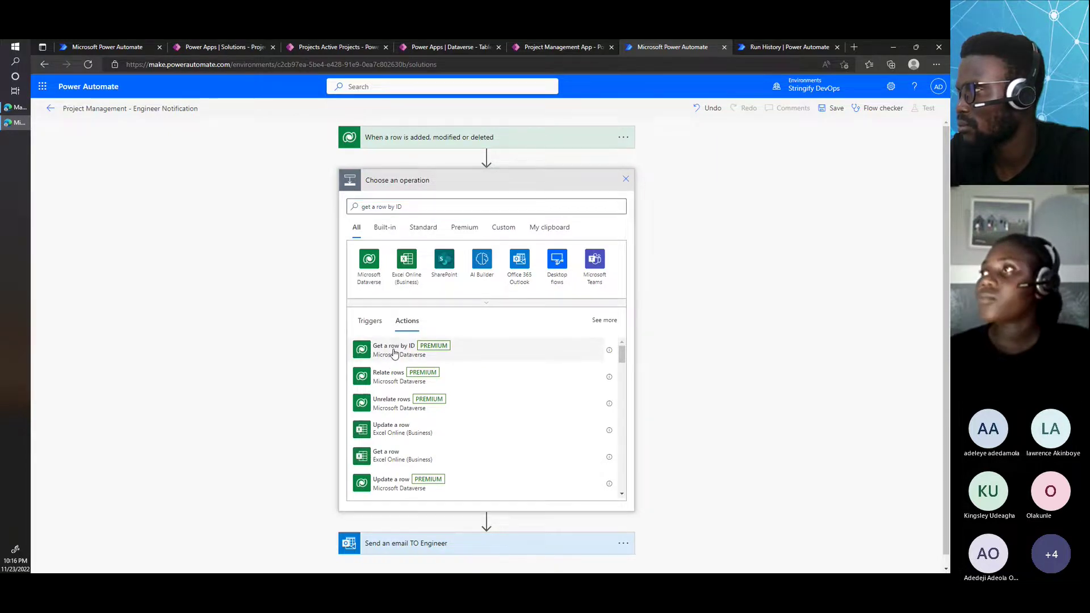
click(394, 352)
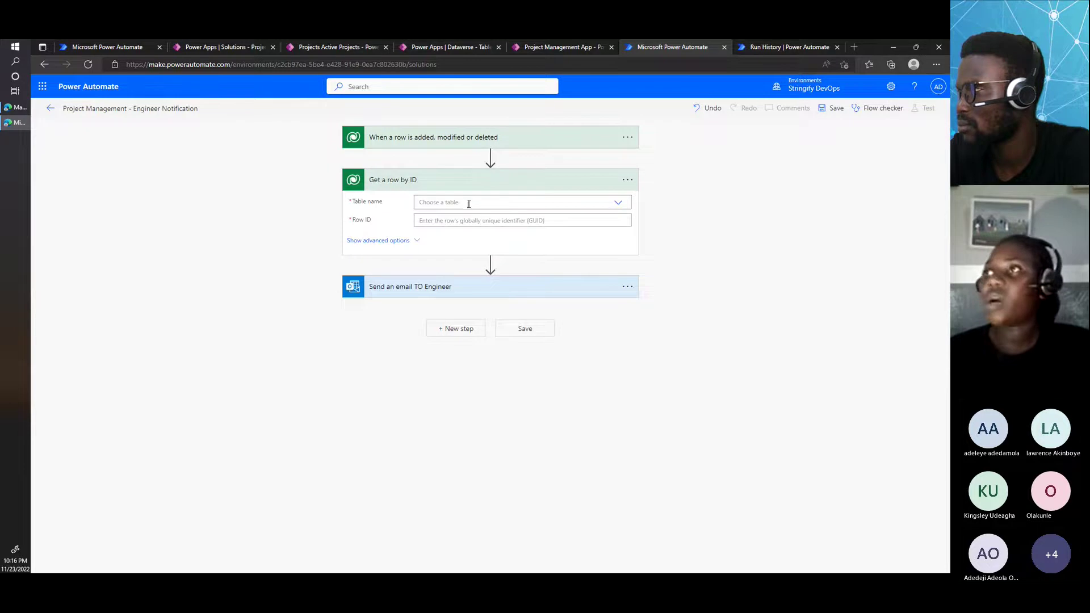
Configure the "Get a row by ID" action with table Users and the trigger's Engineer (Value) as the row ID.
click(433, 203)
text(users)
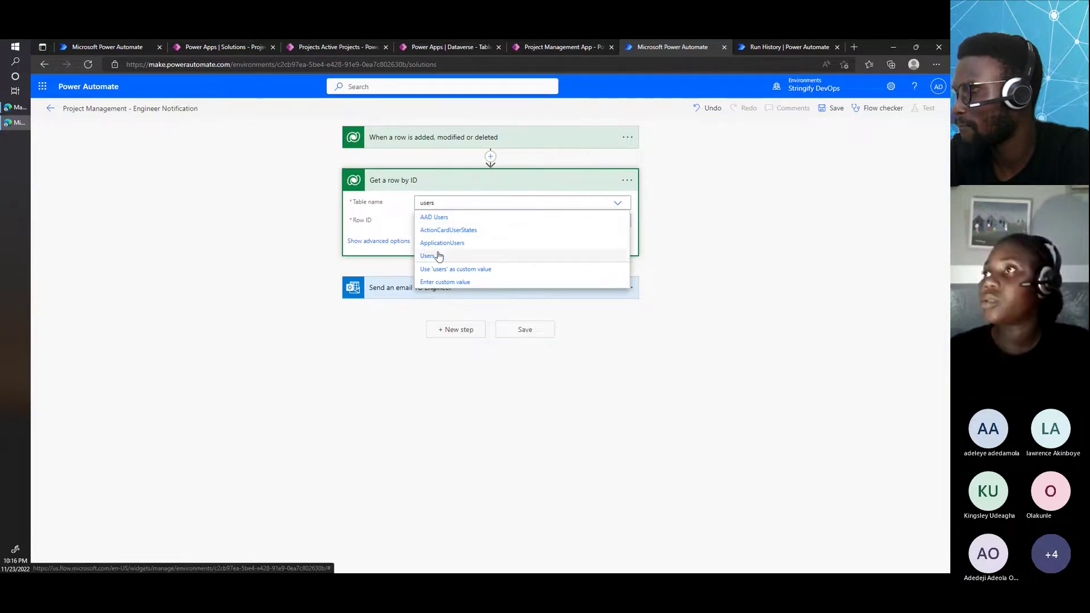
click(439, 256)
click(467, 222)
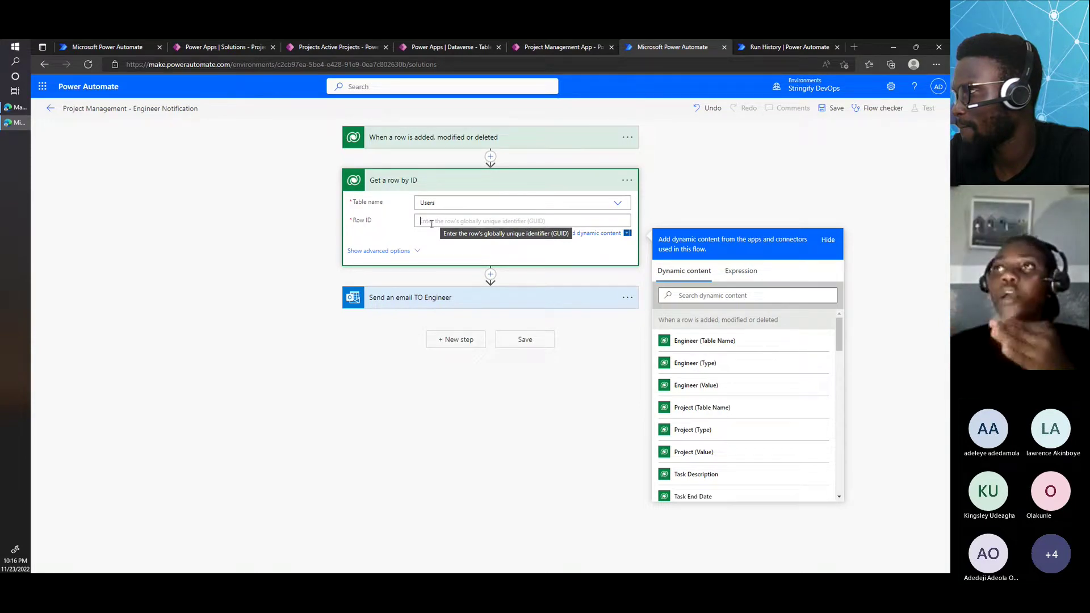
click(447, 137)
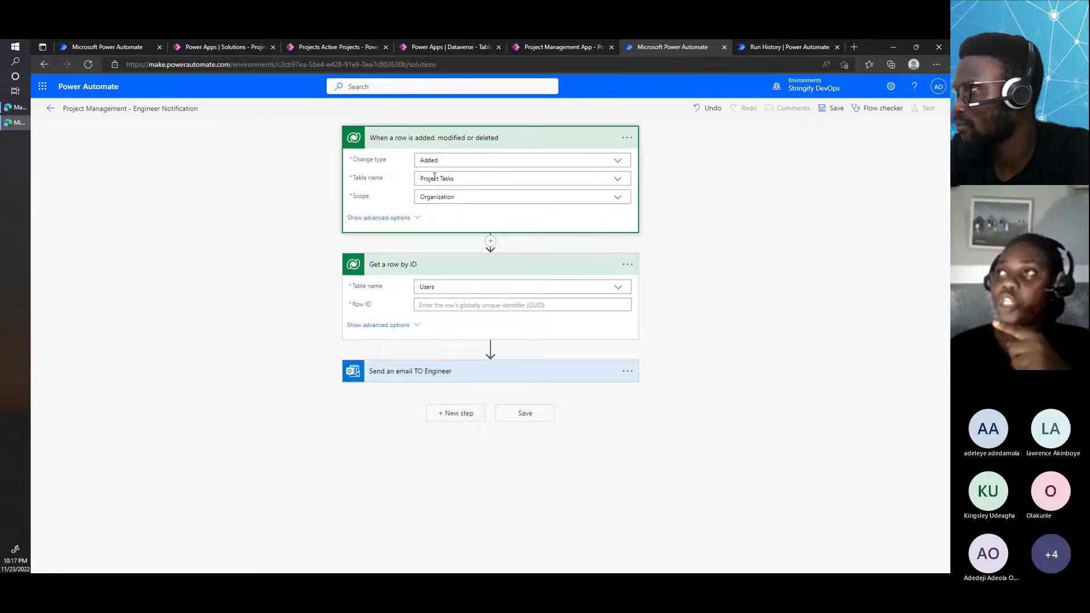
click(441, 305)
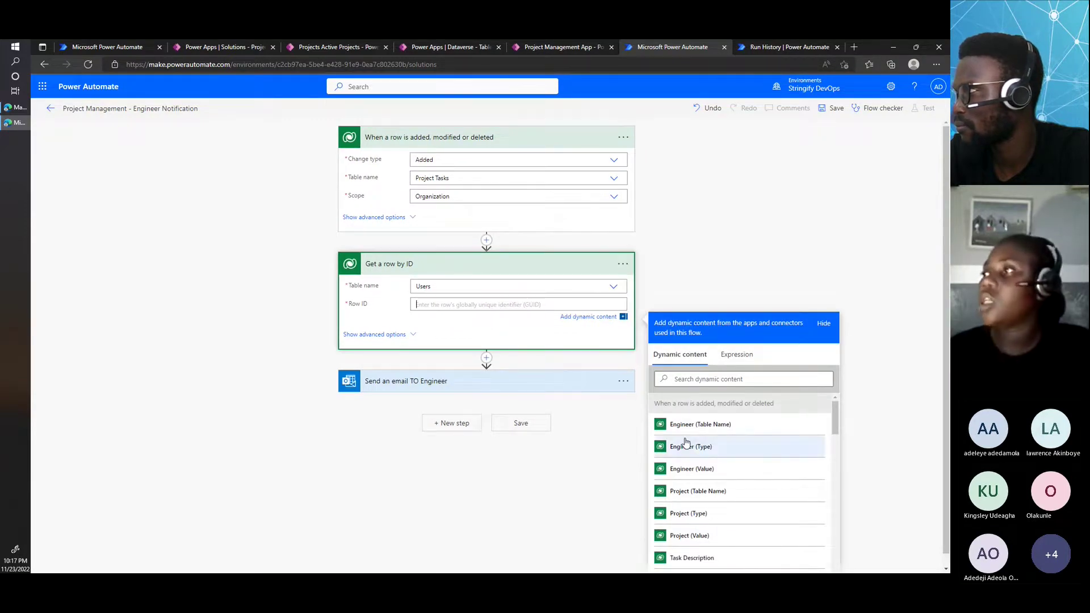
scroll(709, 412, down, 1)
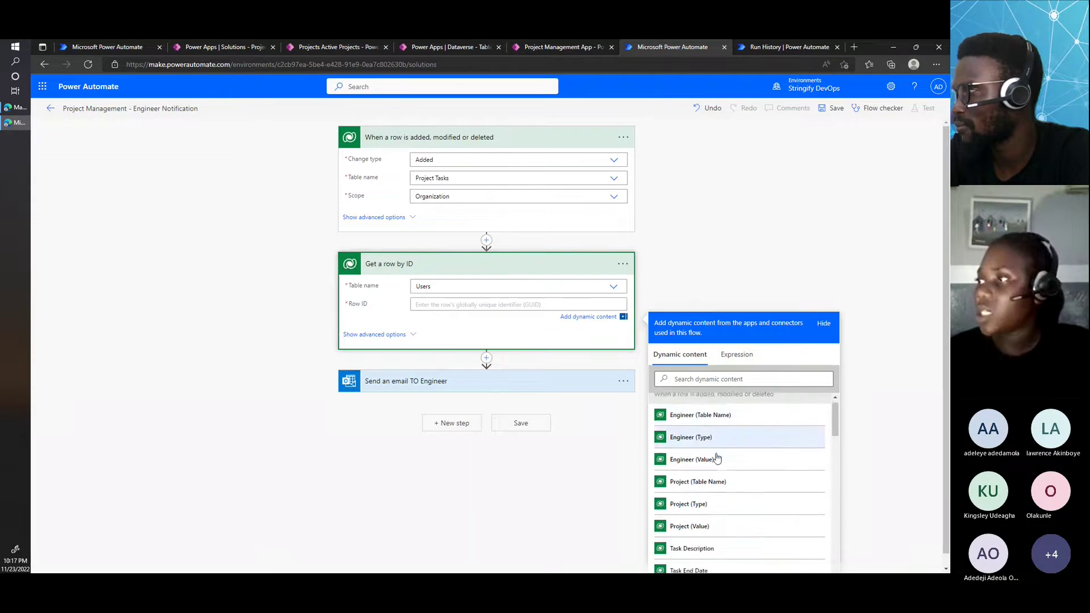
scroll(713, 441, up, 1)
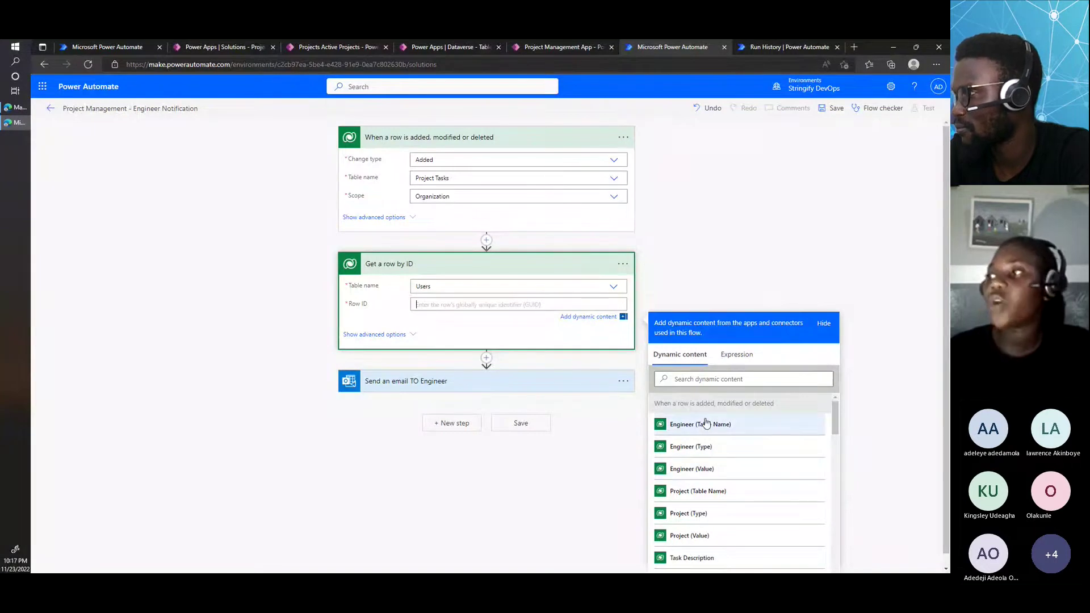
click(702, 470)
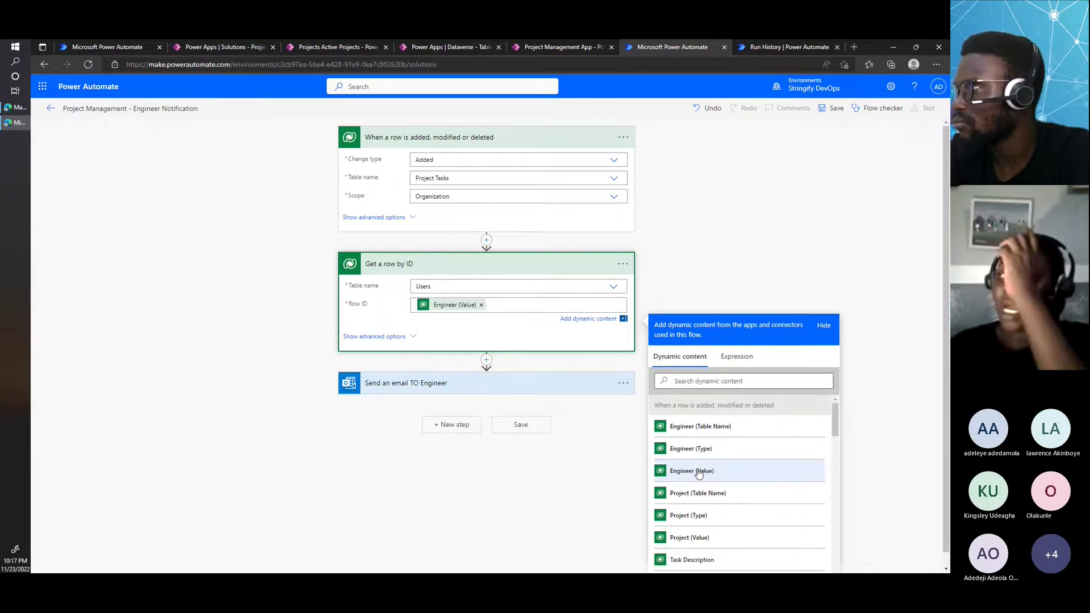
Address the engineer email to the dynamic value Primary Email and set its subject to "New Task Assigned".
click(485, 389)
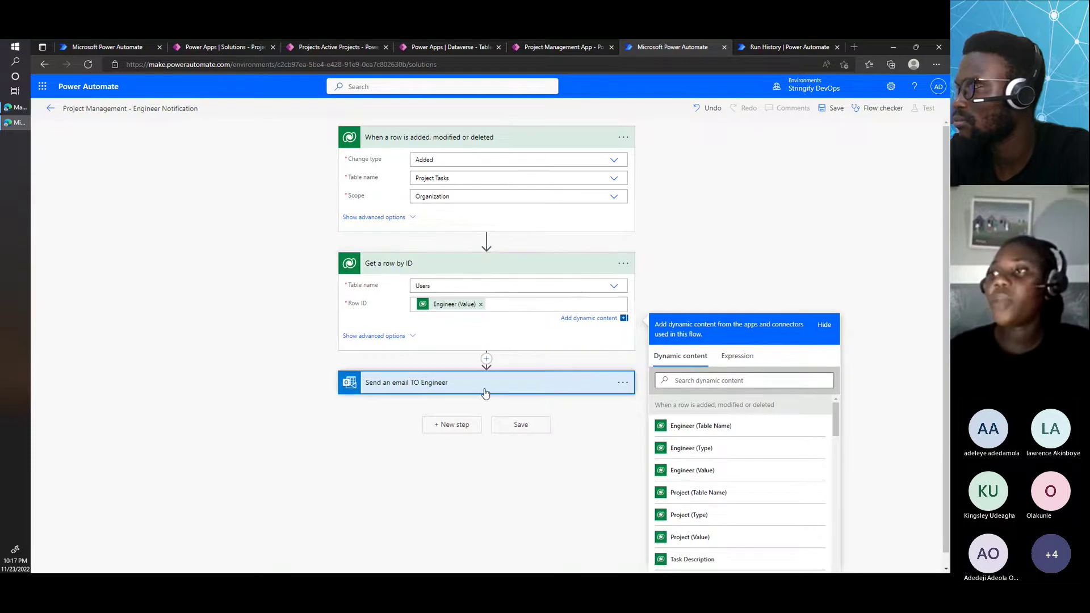
click(477, 396)
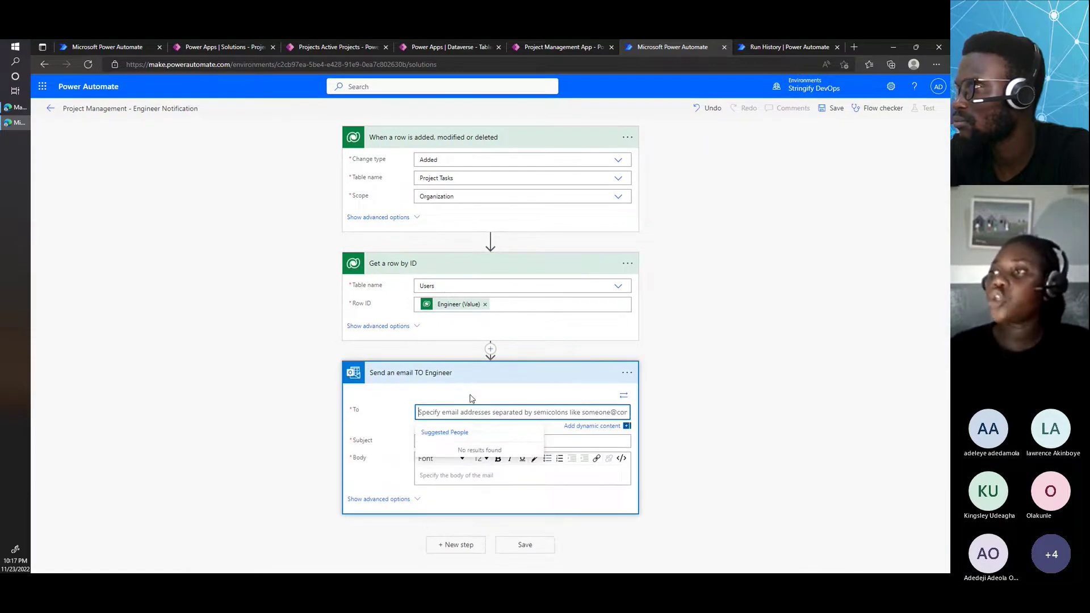
scroll(470, 399, up, 1)
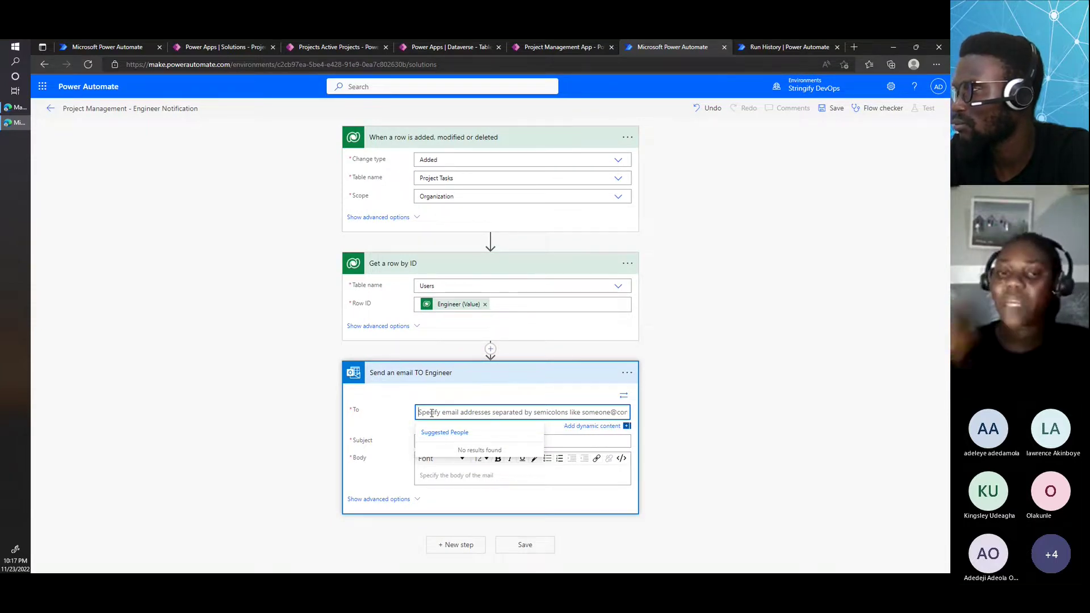
click(608, 427)
click(608, 427)
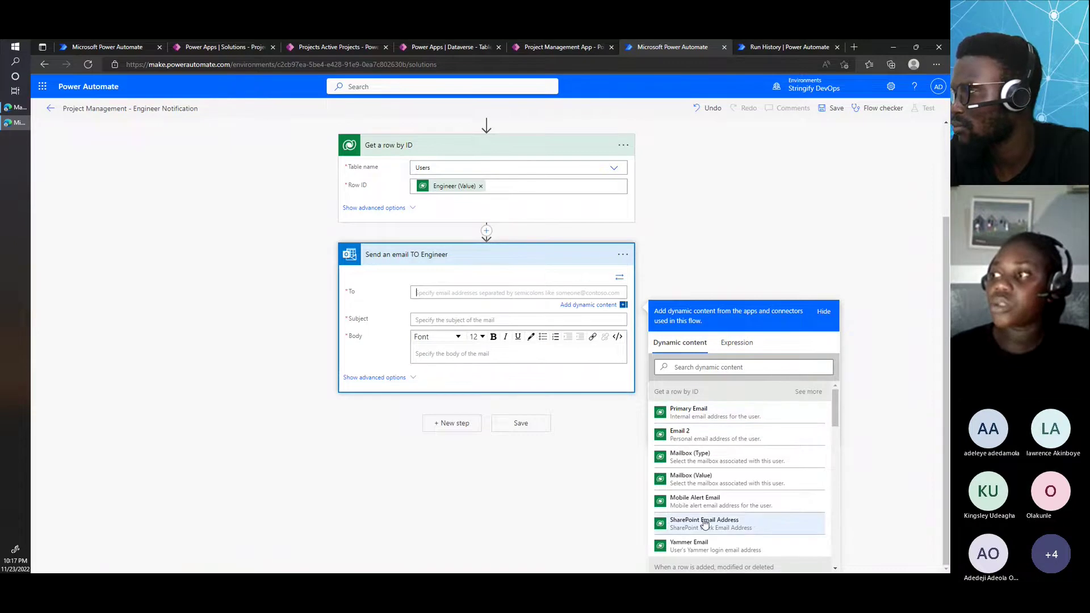
click(704, 416)
click(469, 321)
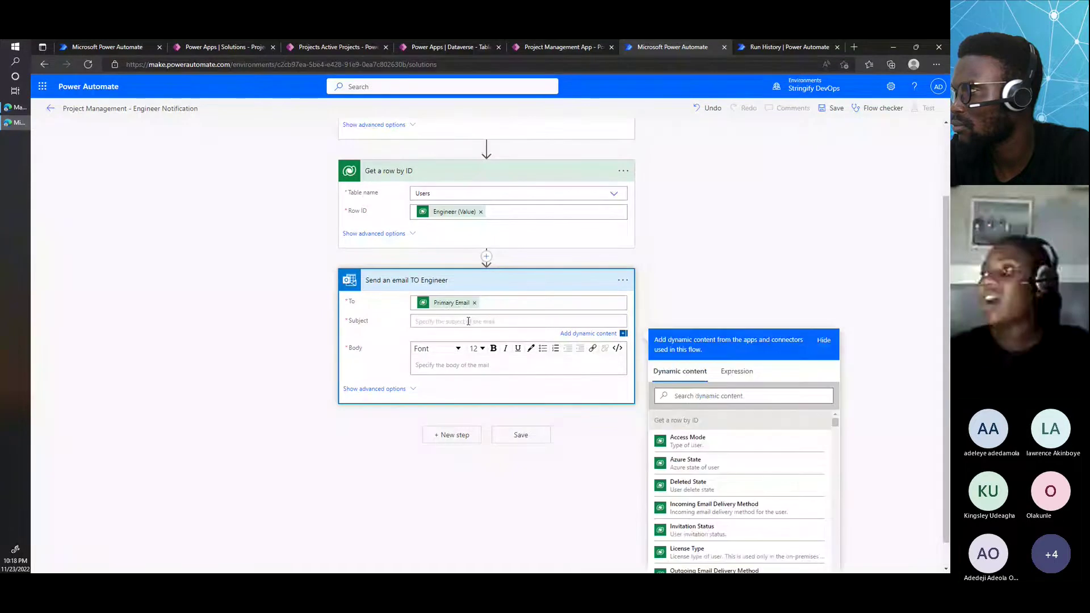
text(New Task Assigned)
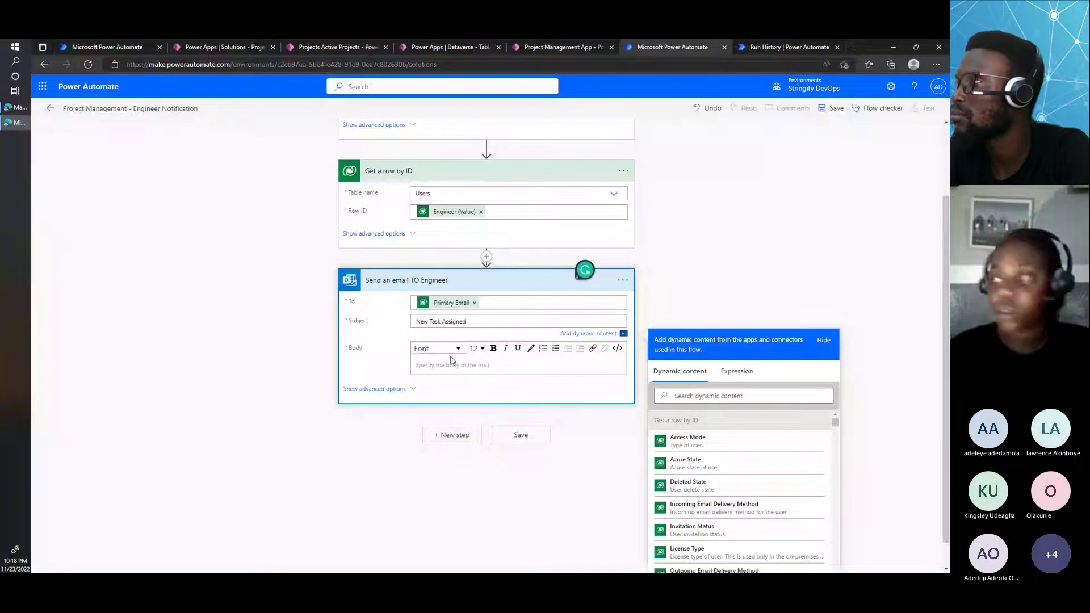
Begin the email body with the greeting "Dear" followed by the dynamic value First Name and a comma.
click(435, 364)
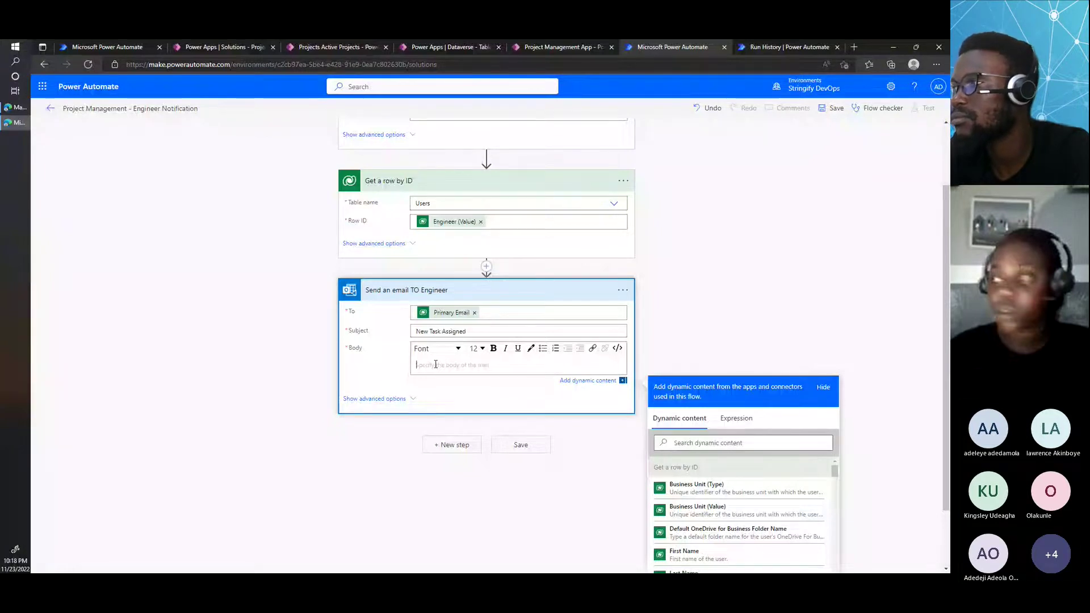
text(Dear)
scroll(702, 483, down, 1)
click(702, 483)
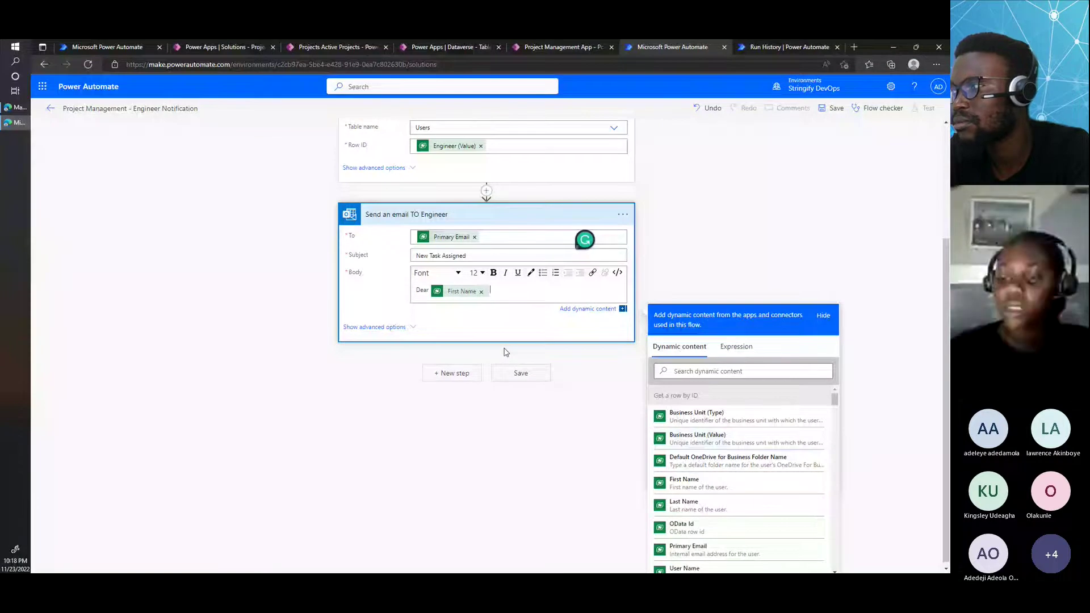
text(,)
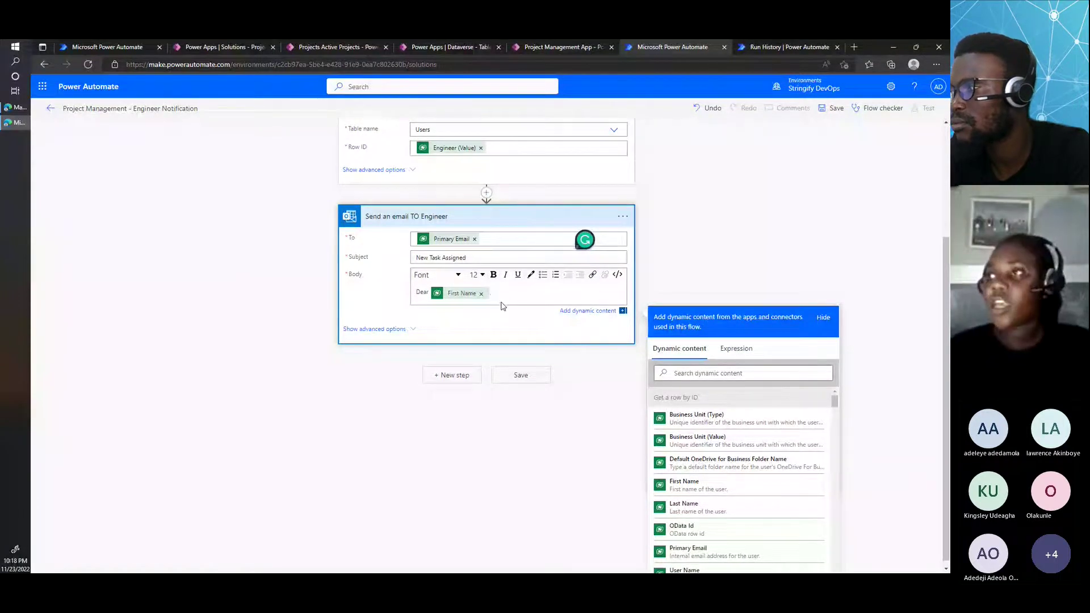
Add the line "A new task has been assigned to you. See details below" under the greeting in the email body.
scroll(501, 306, up, 2)
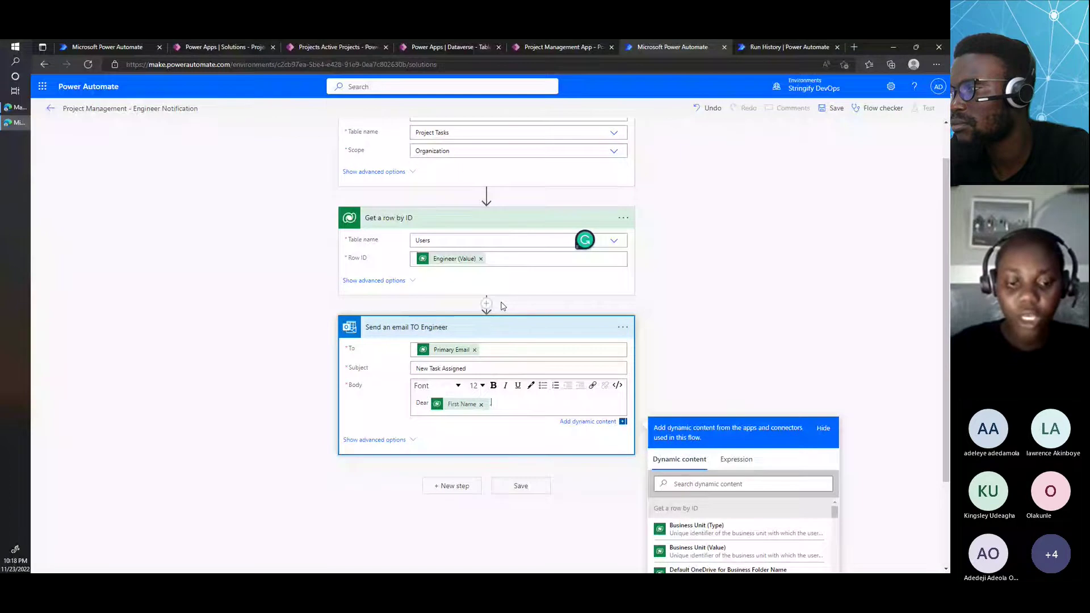
scroll(502, 307, up, 1)
scroll(479, 341, down, 2)
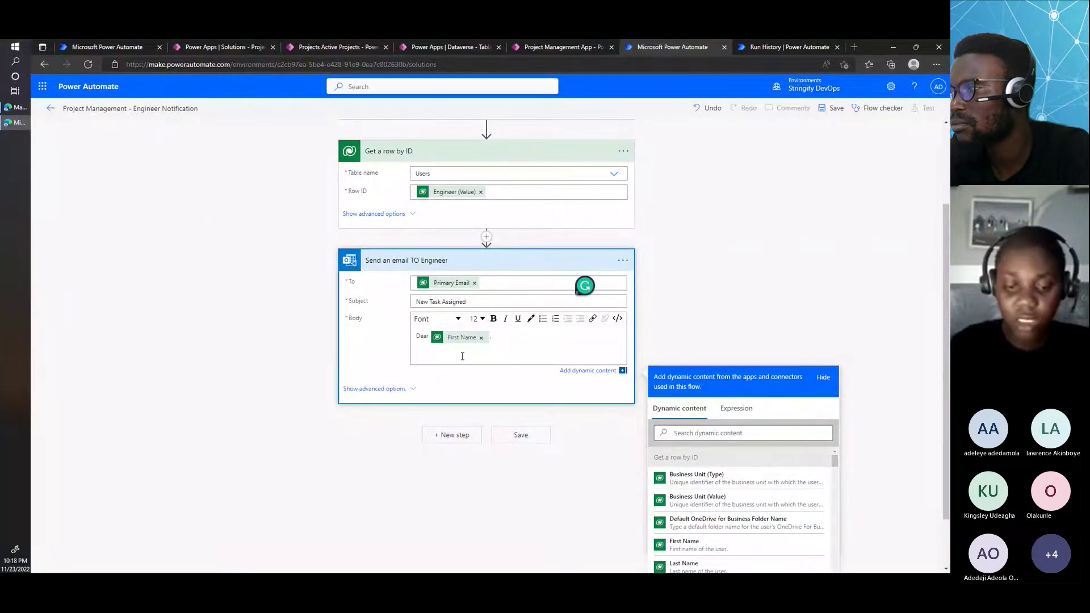
text(A new t)
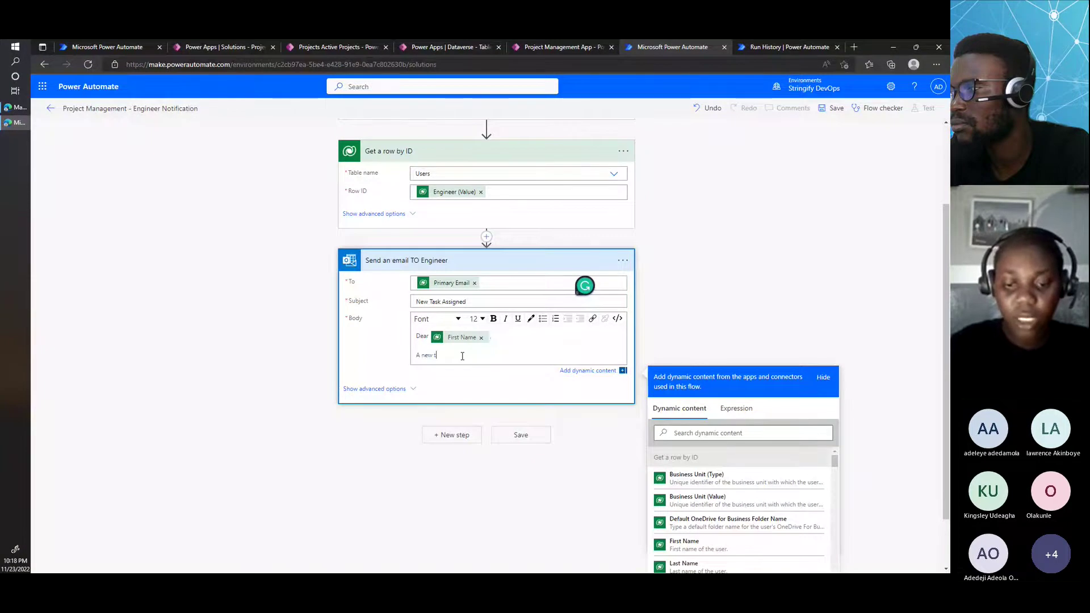
text(a)
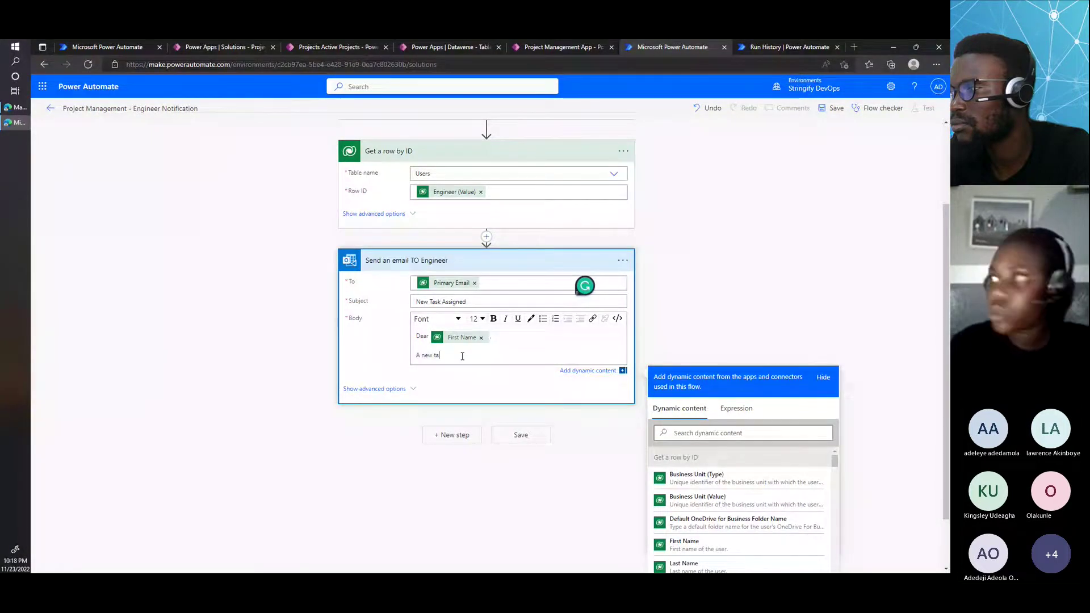
text(sk)
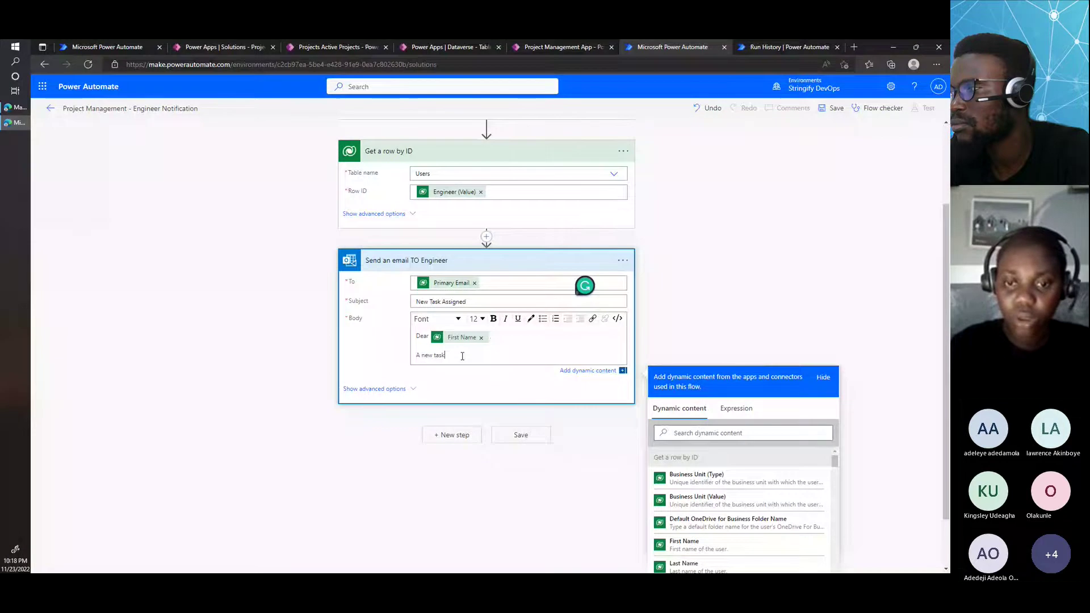
text( has been ass)
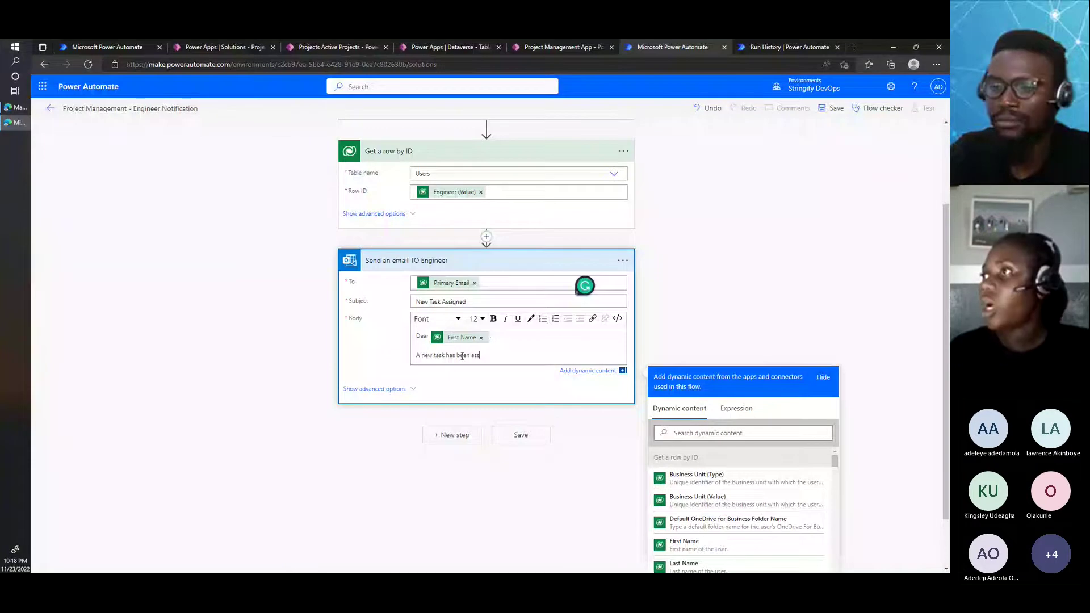
text(igned to you. See details below)
scroll(463, 356, down, 1)
key(Return)
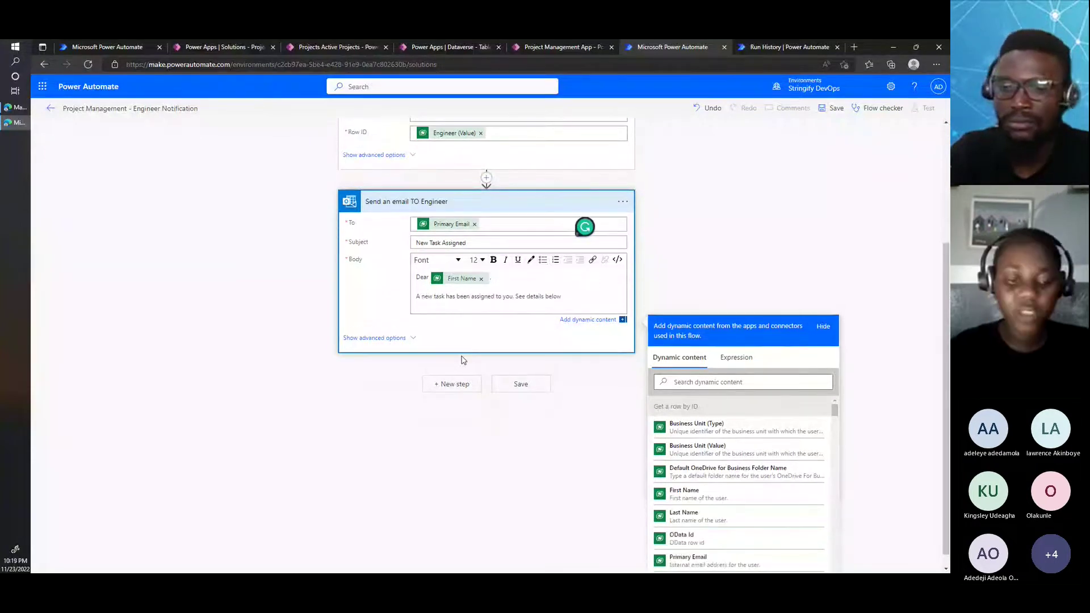
Add a "Task name:" line to the email body followed by the trigger's dynamic value Task Name.
text(Task nam)
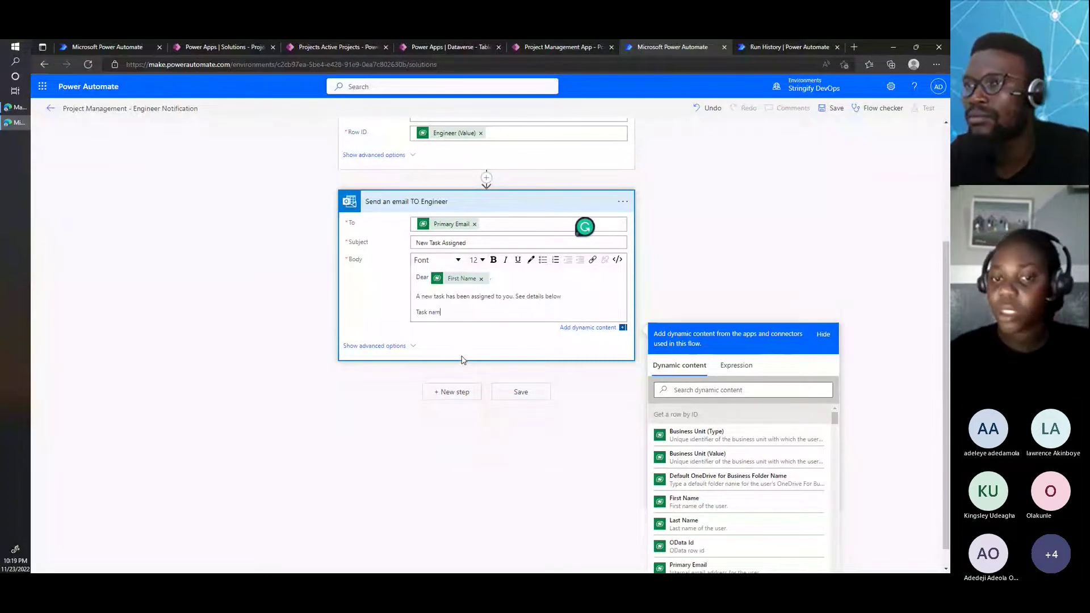
text(e:)
scroll(742, 445, down, 1)
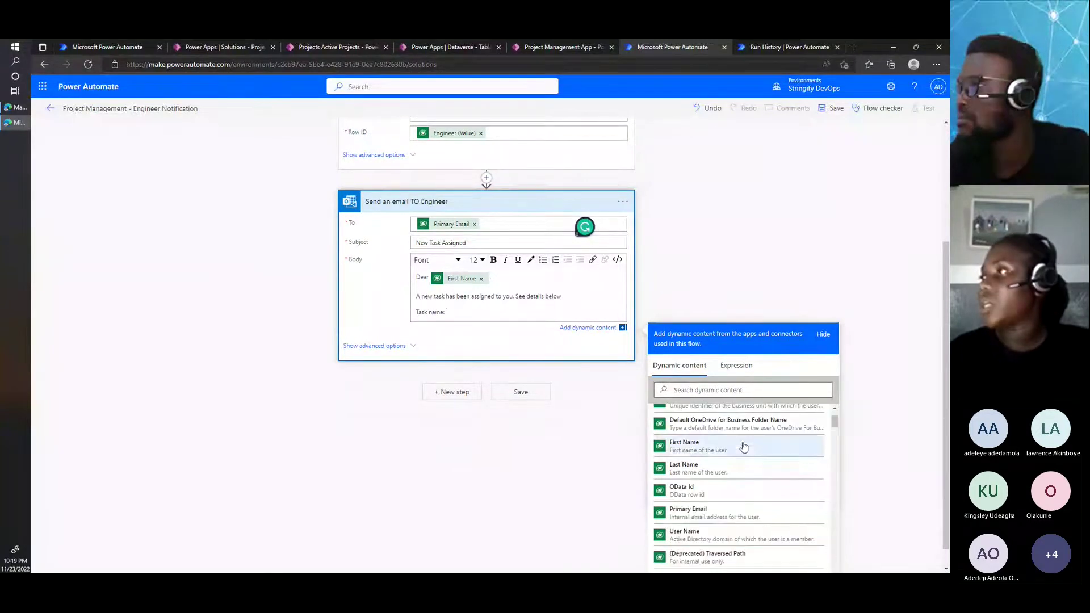
click(704, 393)
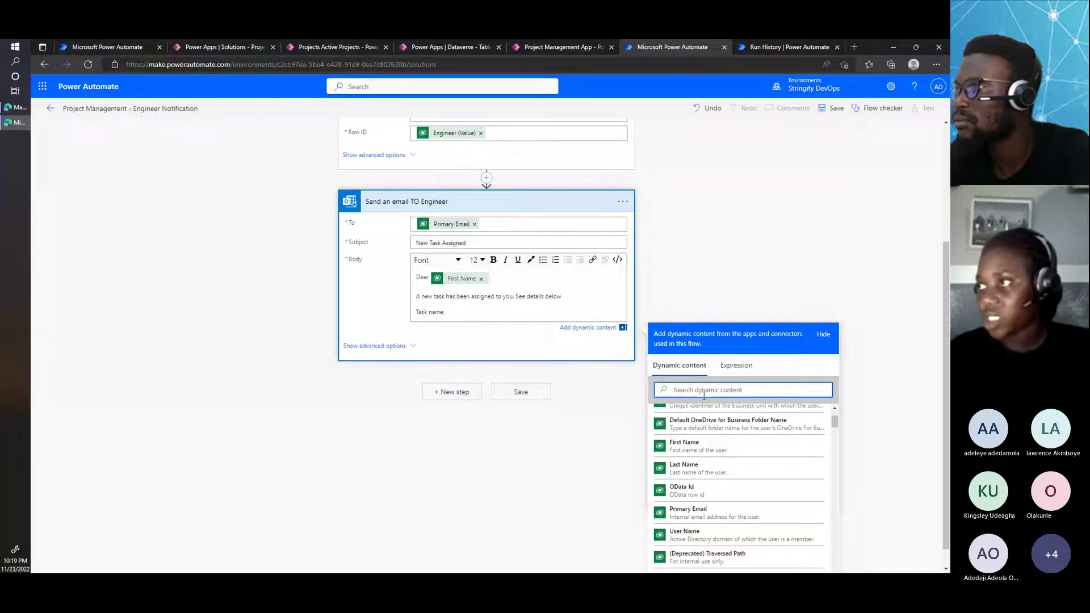
text(task)
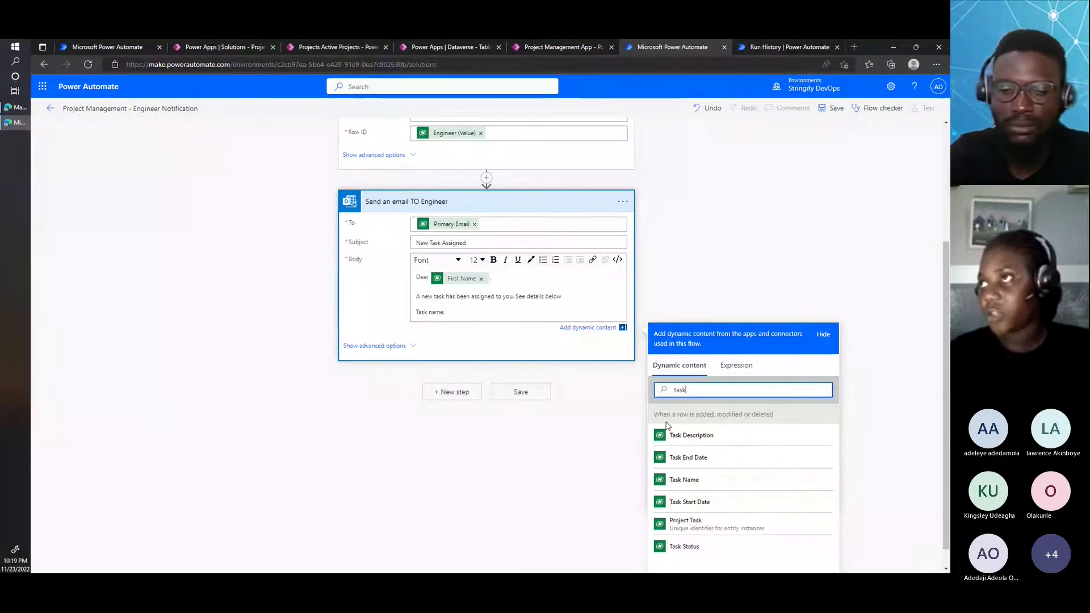
scroll(609, 264, up, 2)
scroll(609, 264, down, 2)
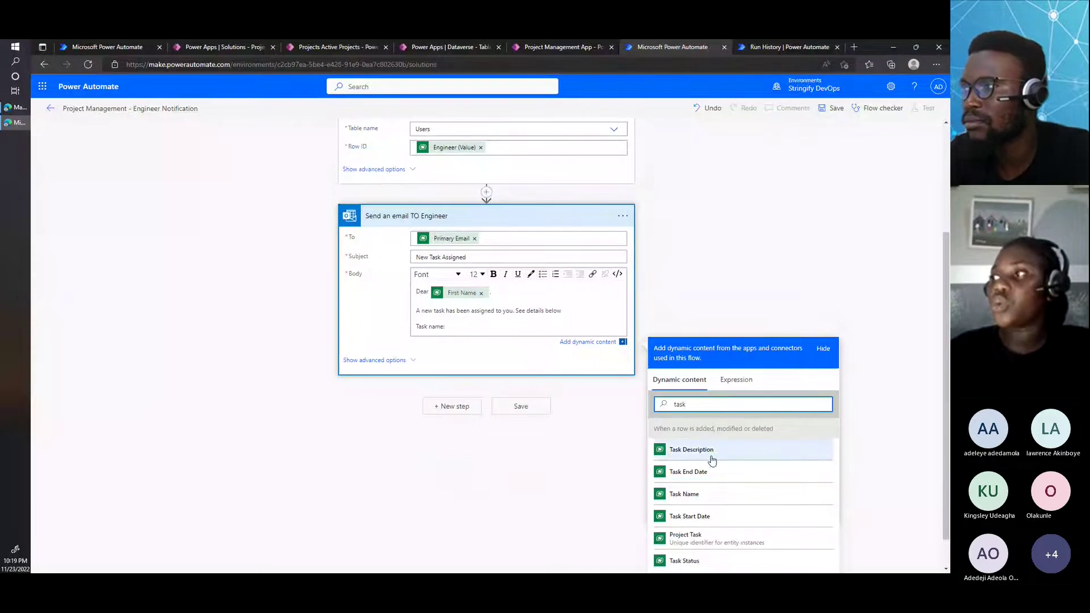
scroll(725, 444, up, 1)
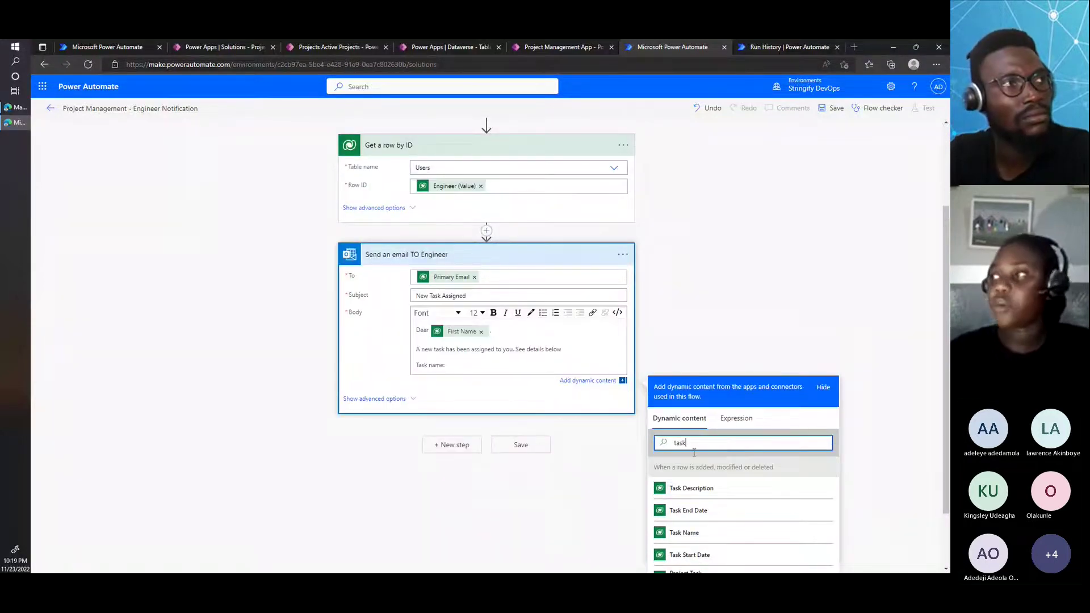
scroll(694, 452, down, 1)
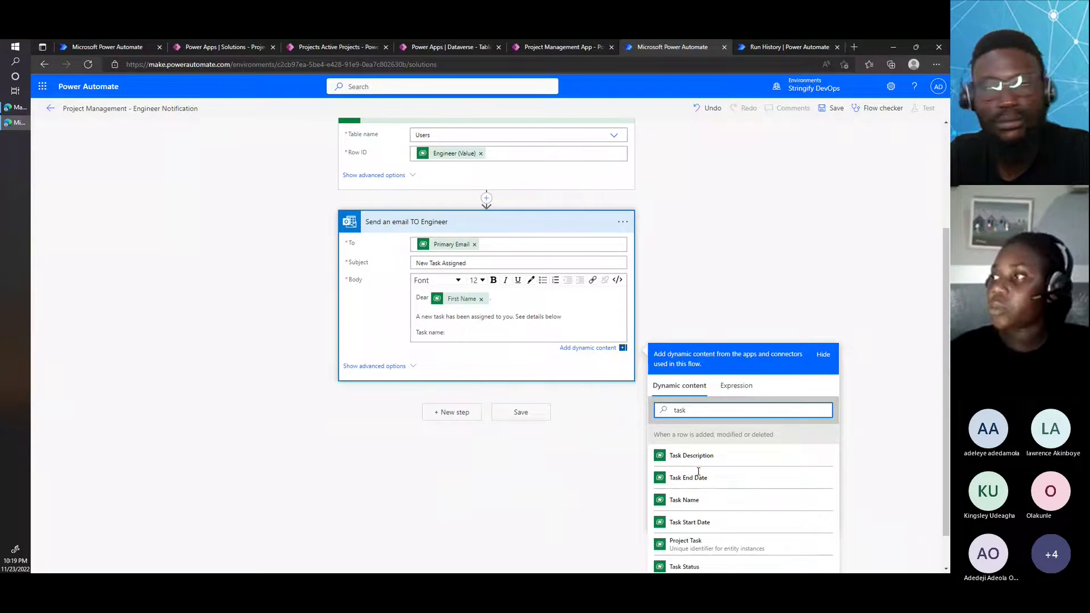
scroll(695, 457, down, 1)
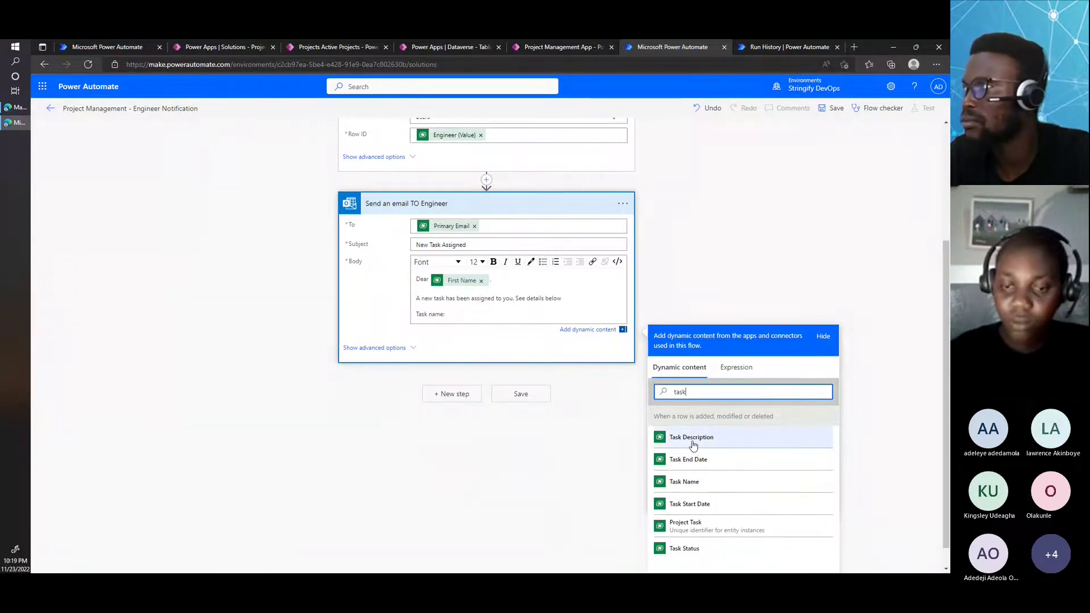
click(684, 482)
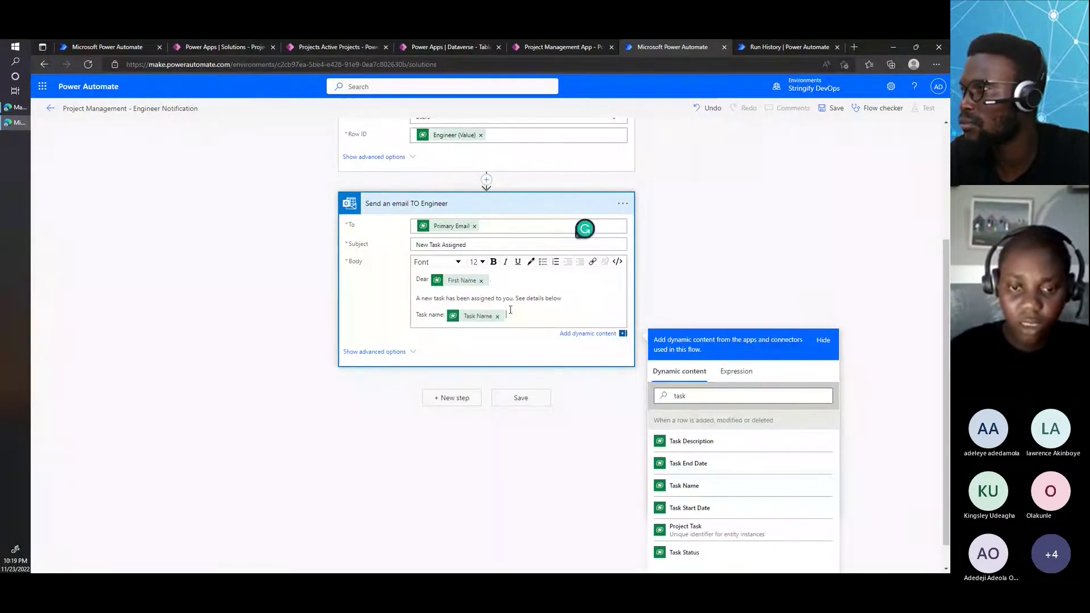
Add a "Task Start Date:" line below the task name, followed by the dynamic value Task Start Date.
key(Return)
text(Task Start )
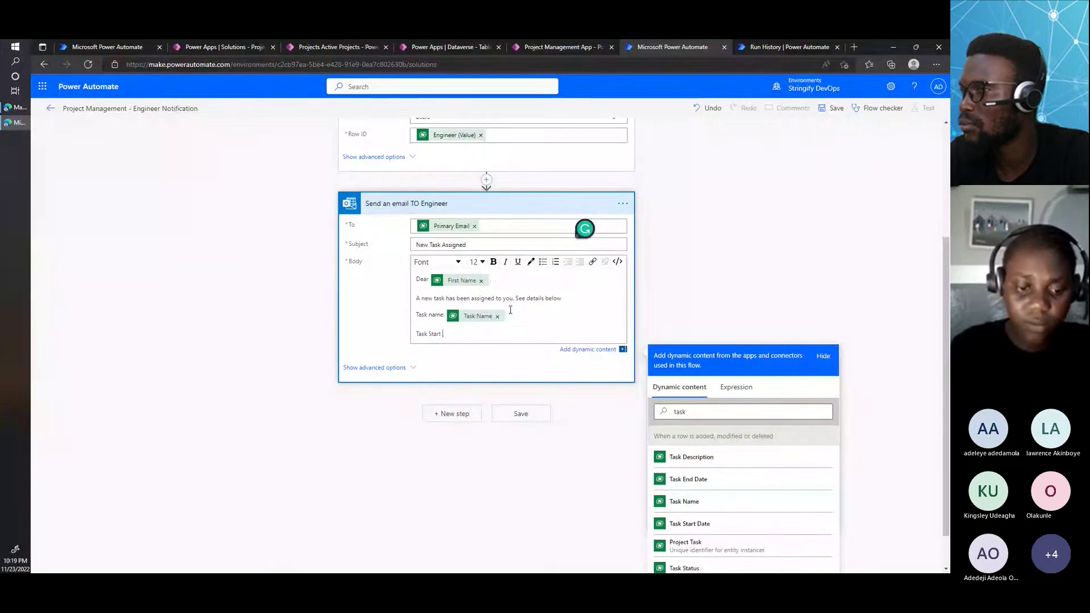
text(Date:)
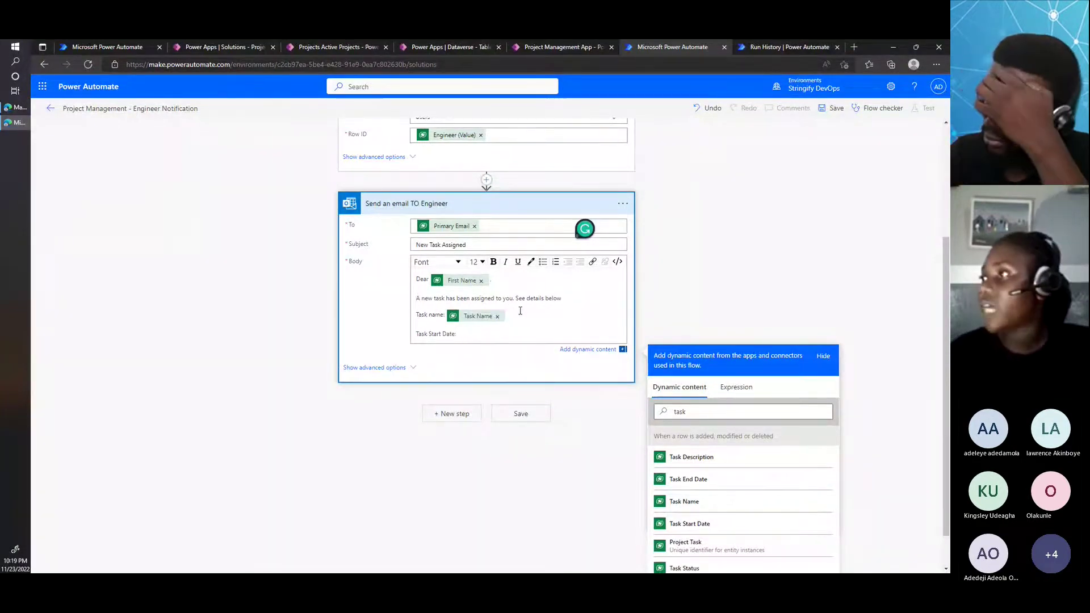
scroll(511, 309, down, 1)
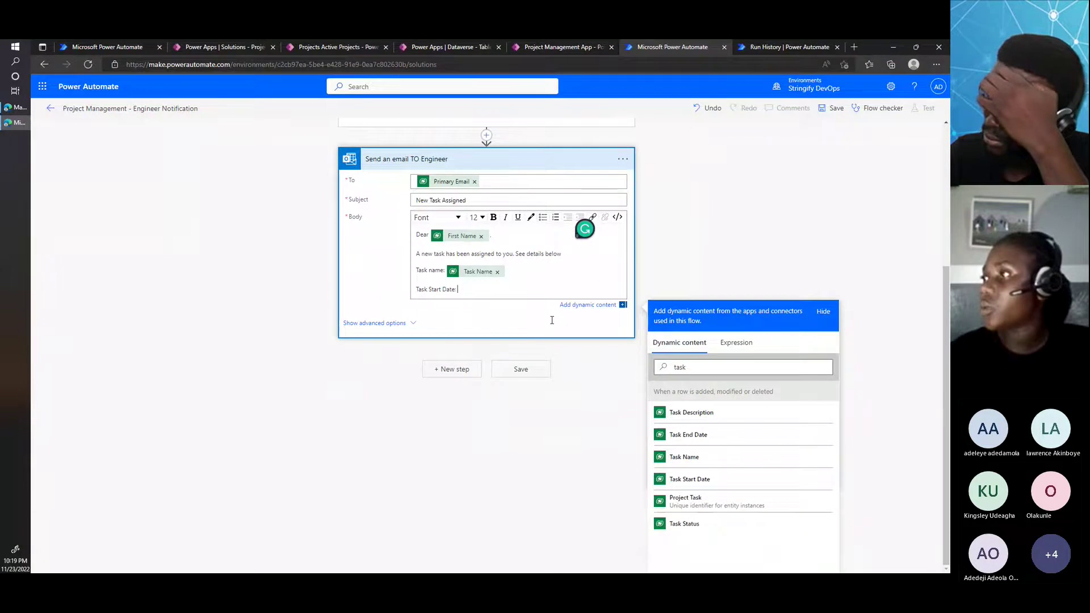
click(698, 479)
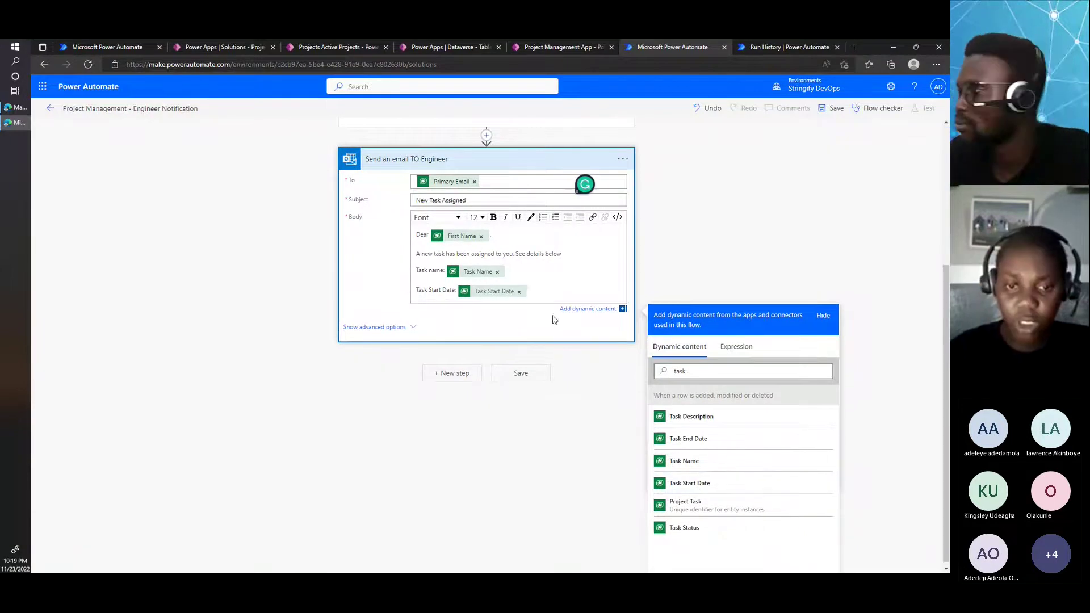
Add a "Task End Date:" line below the start date, followed by the dynamic value Task End Date.
key(Return)
text(Task )
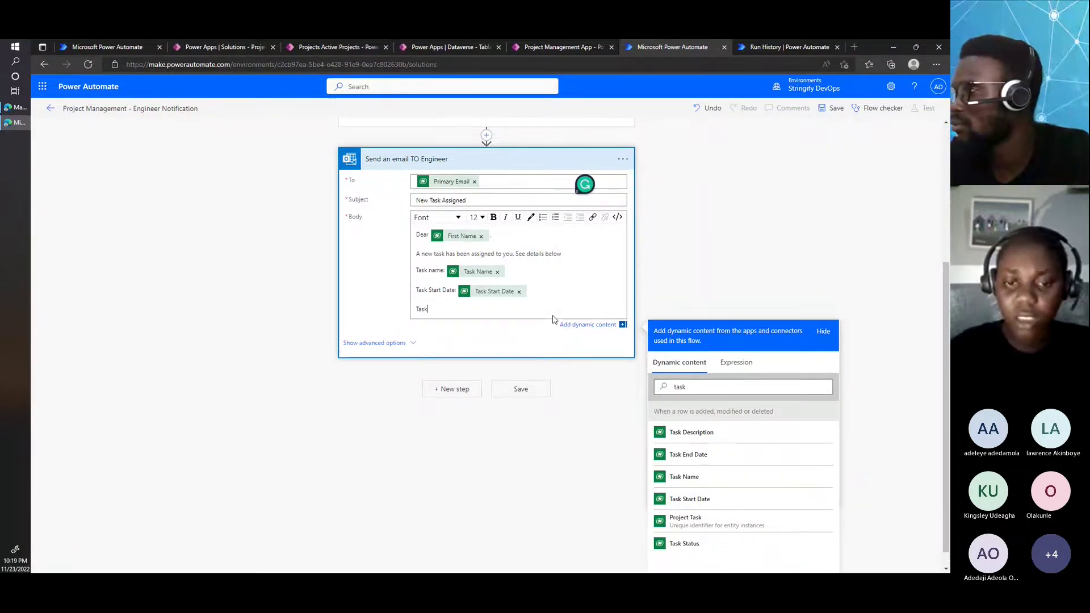
text(End DAte:)
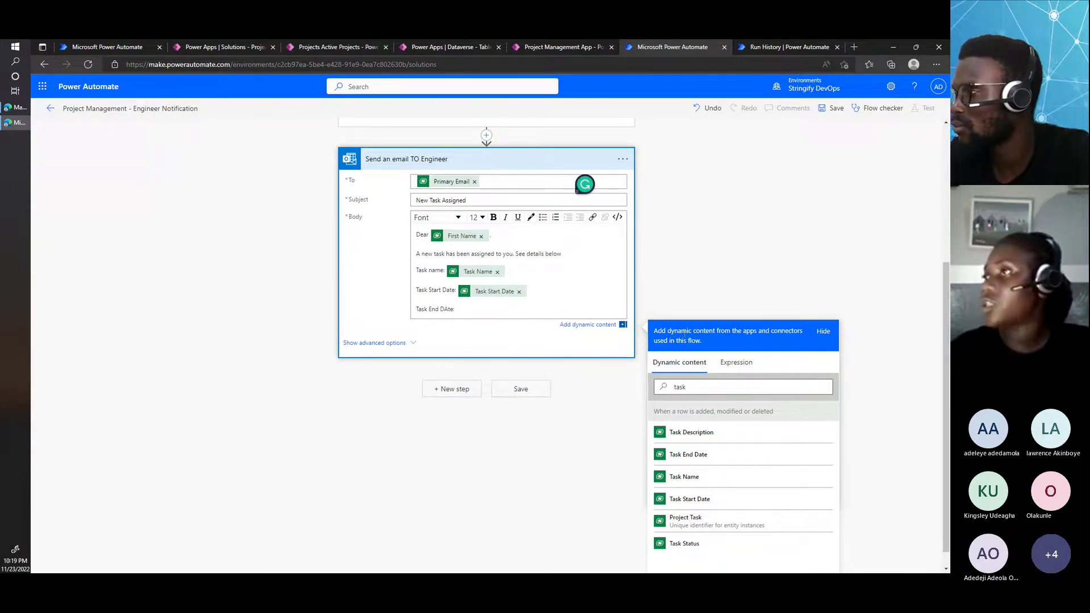
click(688, 455)
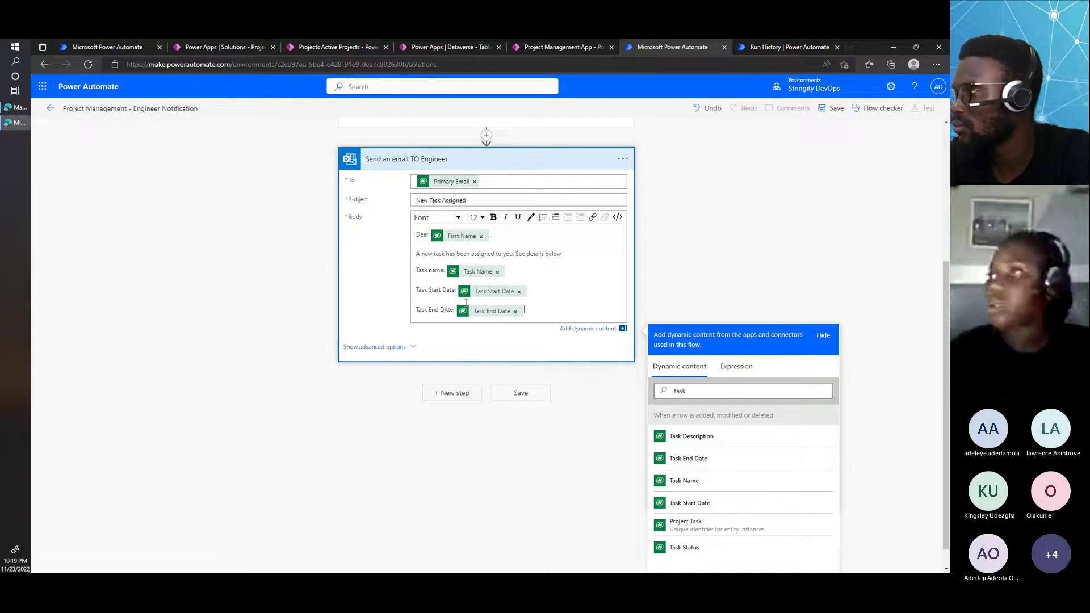
click(445, 311)
key(BackSpace)
text(a)
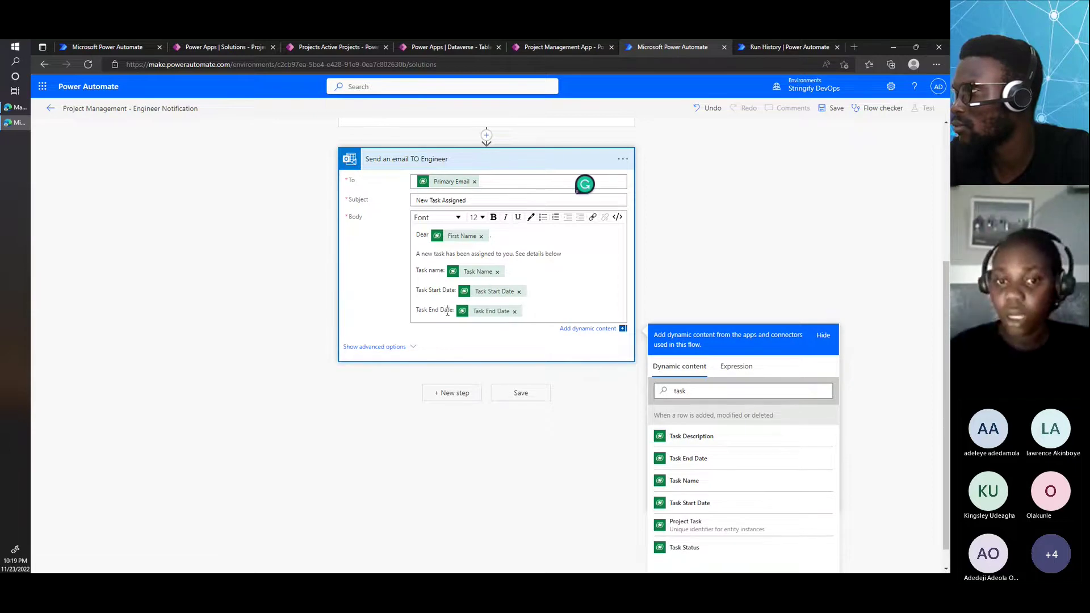
Add a "Task Description:" line below the end date, followed by the dynamic value Task Description.
click(526, 310)
key(Return)
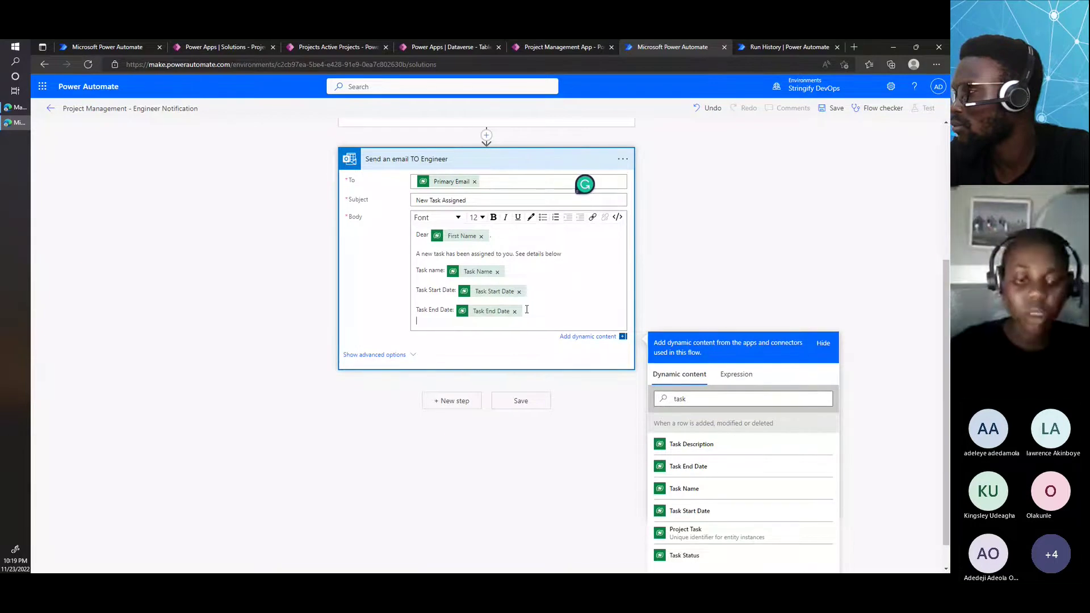
text(Task D)
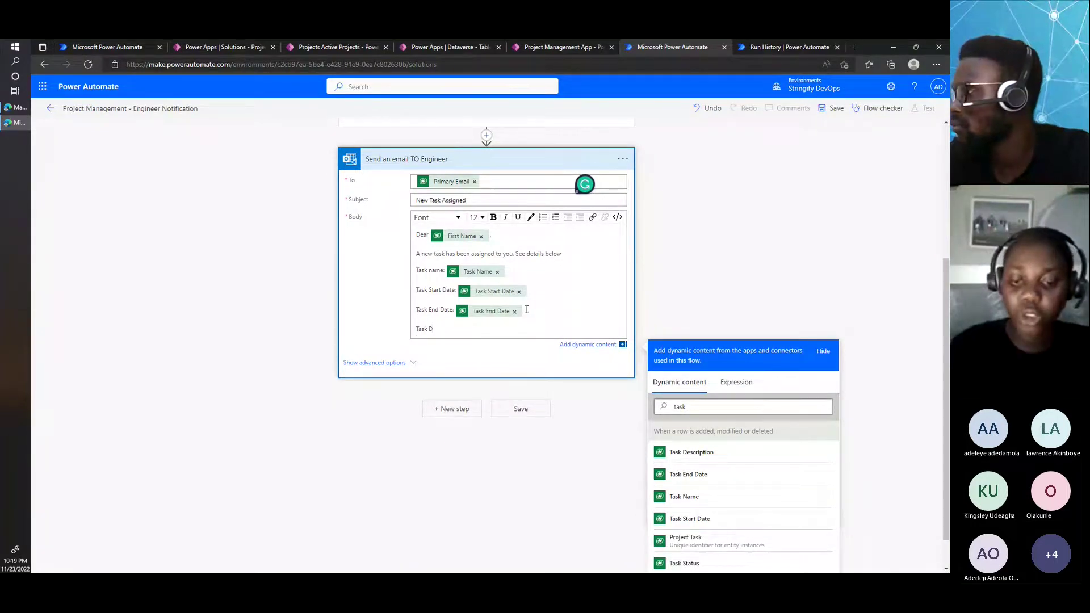
text(escription:)
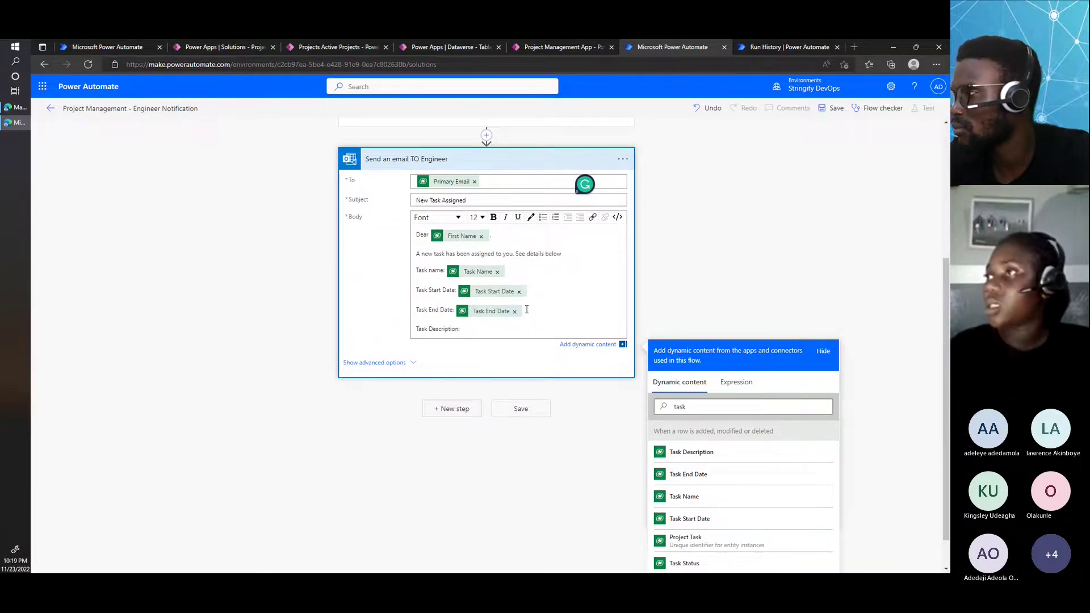
scroll(527, 310, down, 1)
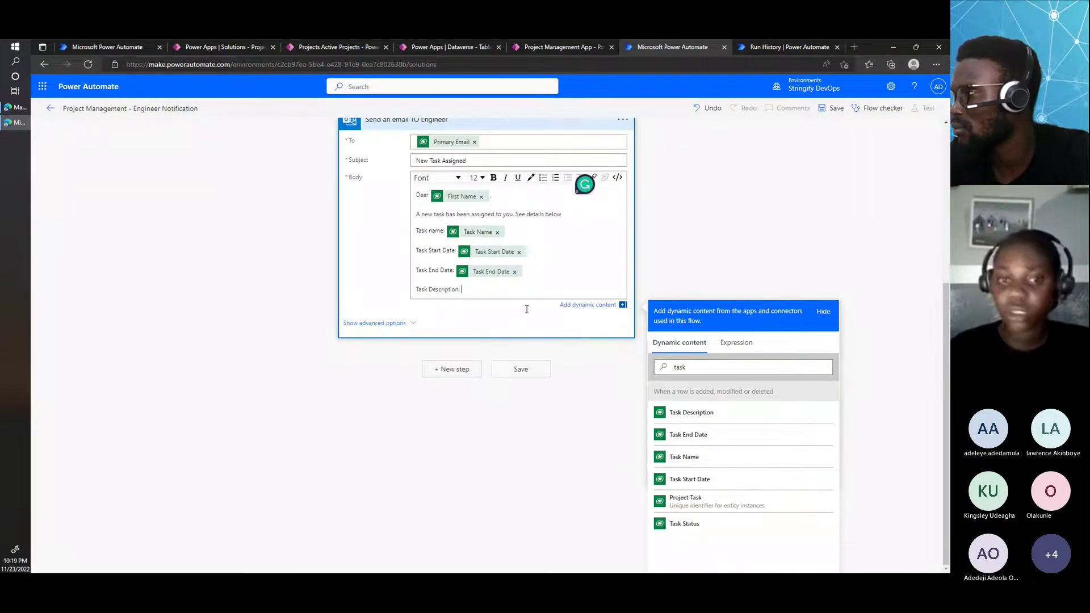
click(682, 412)
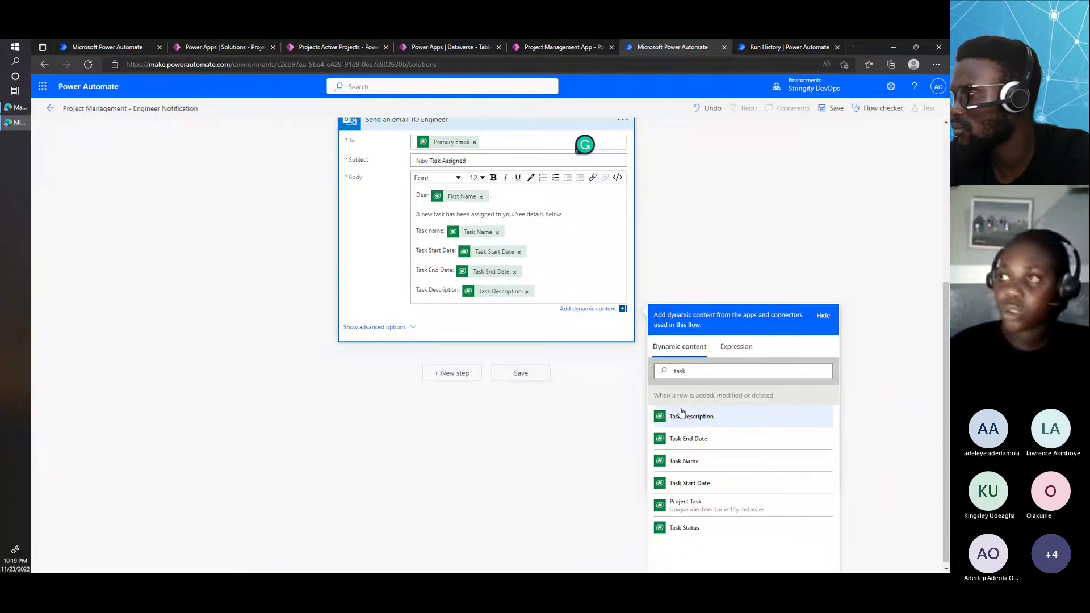
Close the email body with the line "Warm regards," and save the flow.
key(Return)
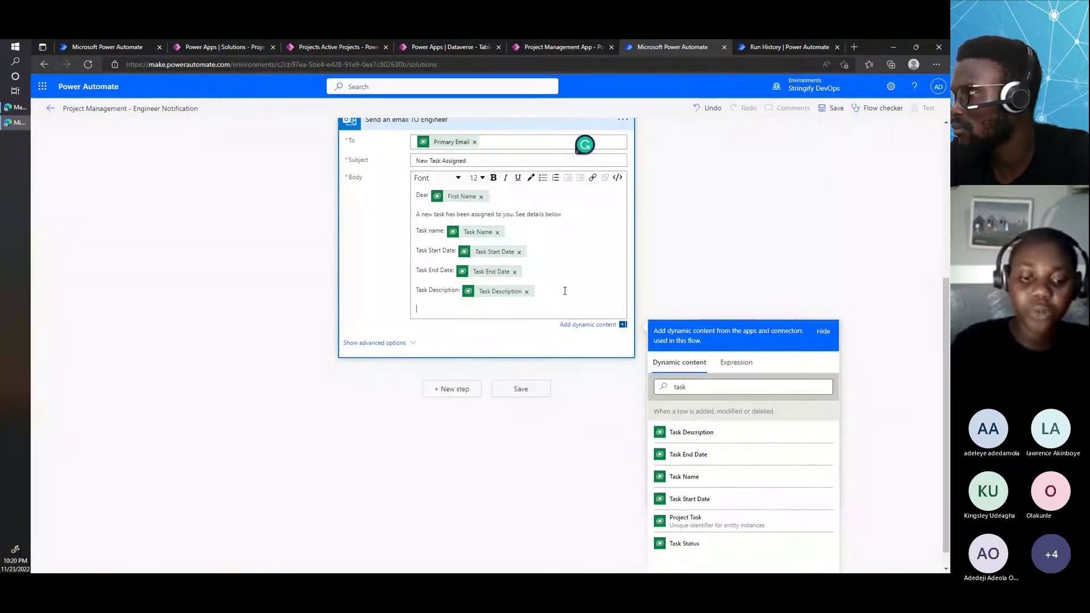
text(Wi)
text(a)
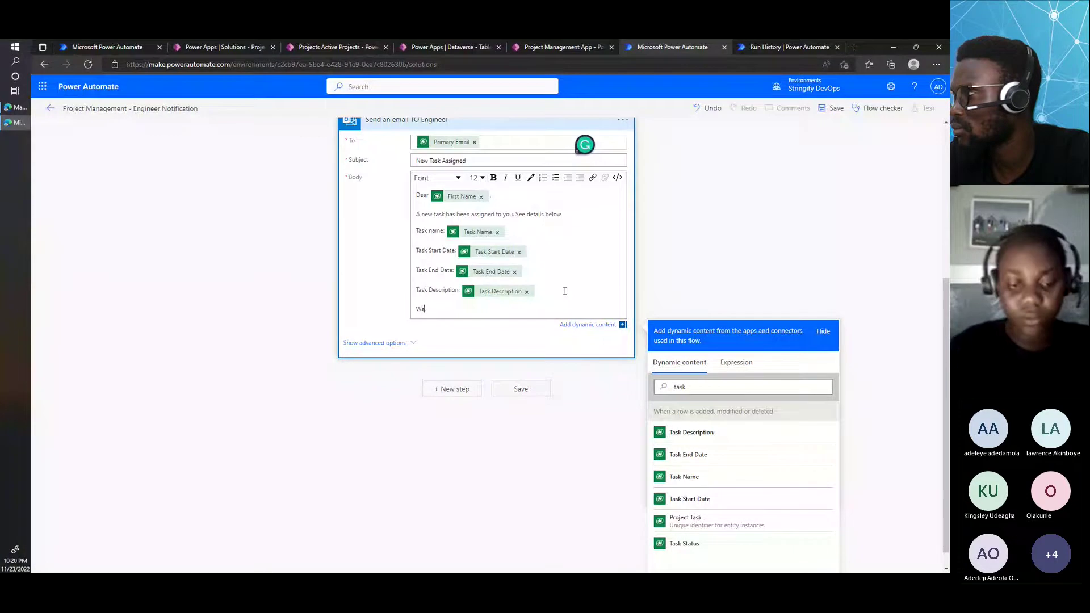
text(rm r)
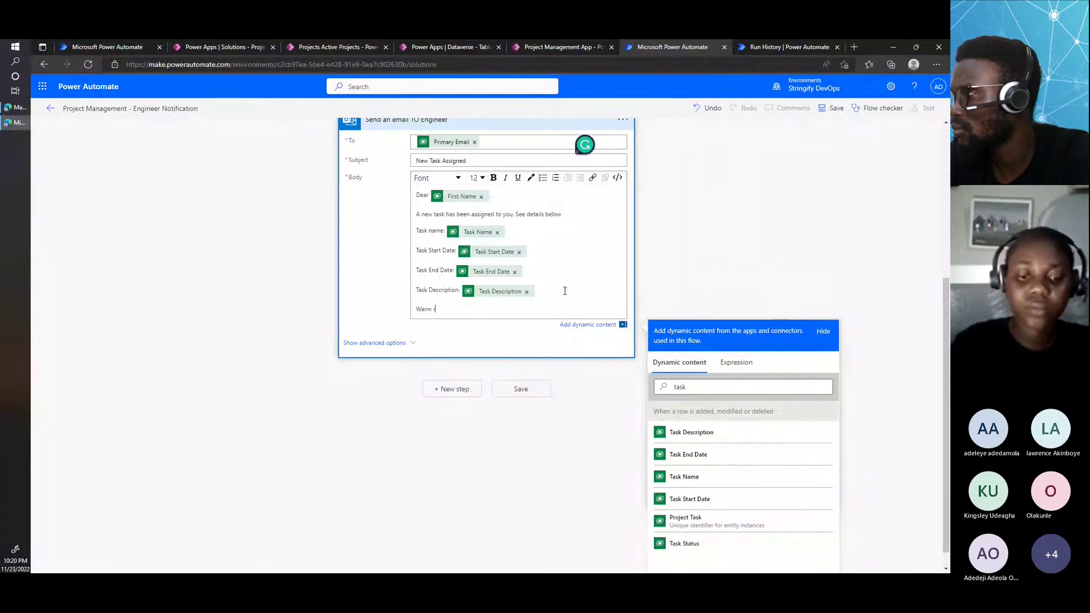
text(egards,)
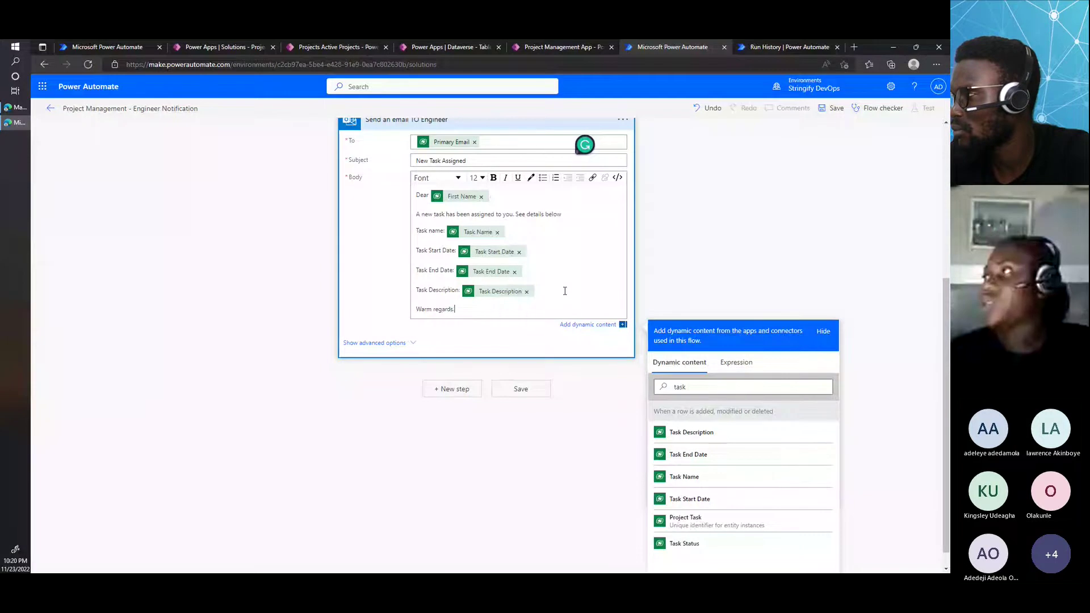
click(839, 108)
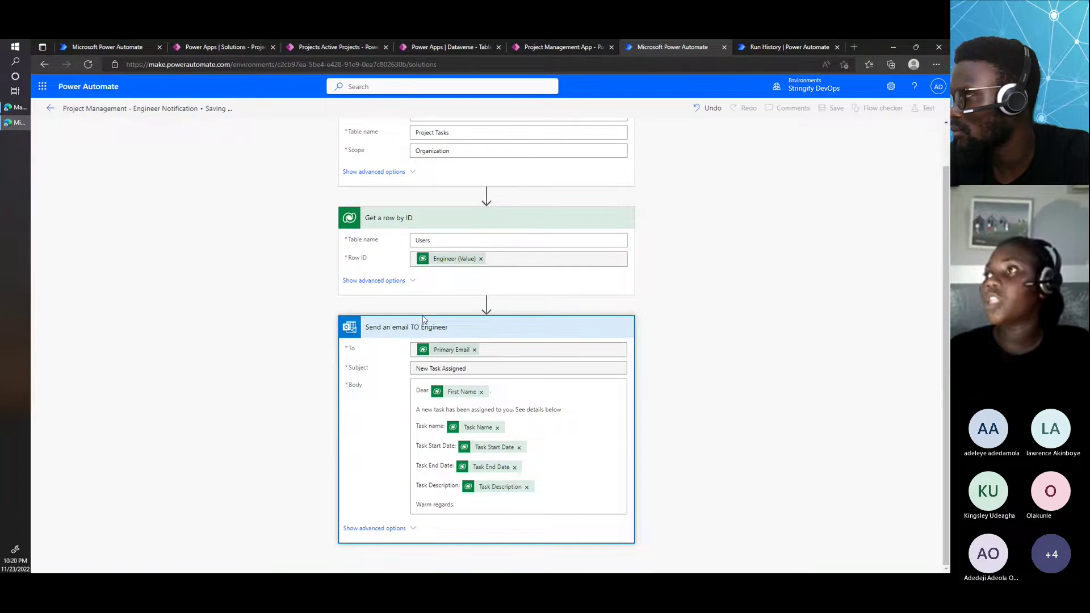
scroll(448, 262, up, 1)
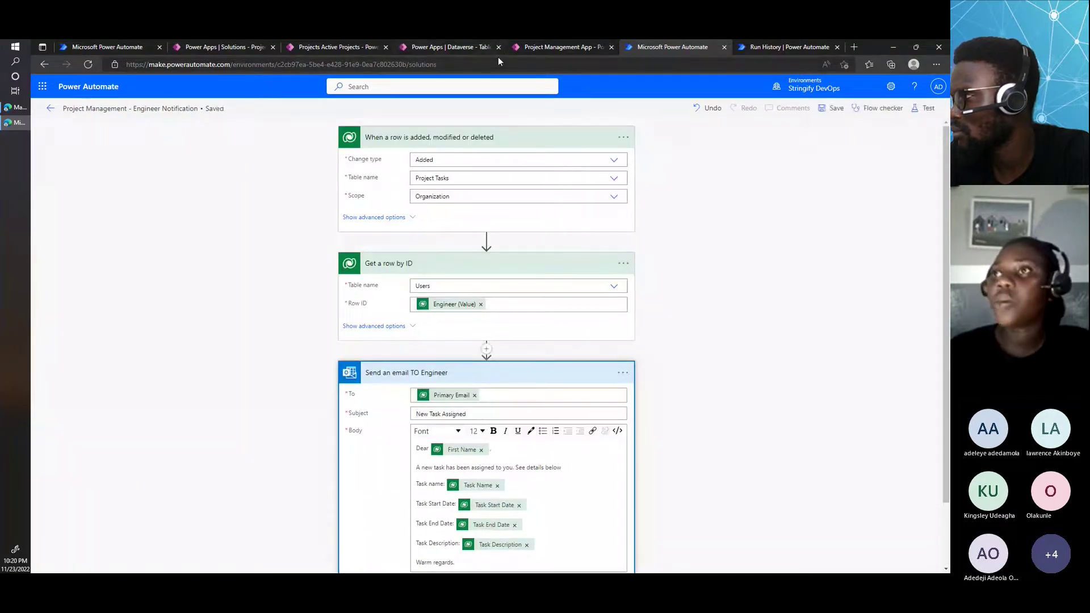
Switch to the model-driven Project Management App, open the Power Automate Flows project and start a new project task for it.
click(545, 47)
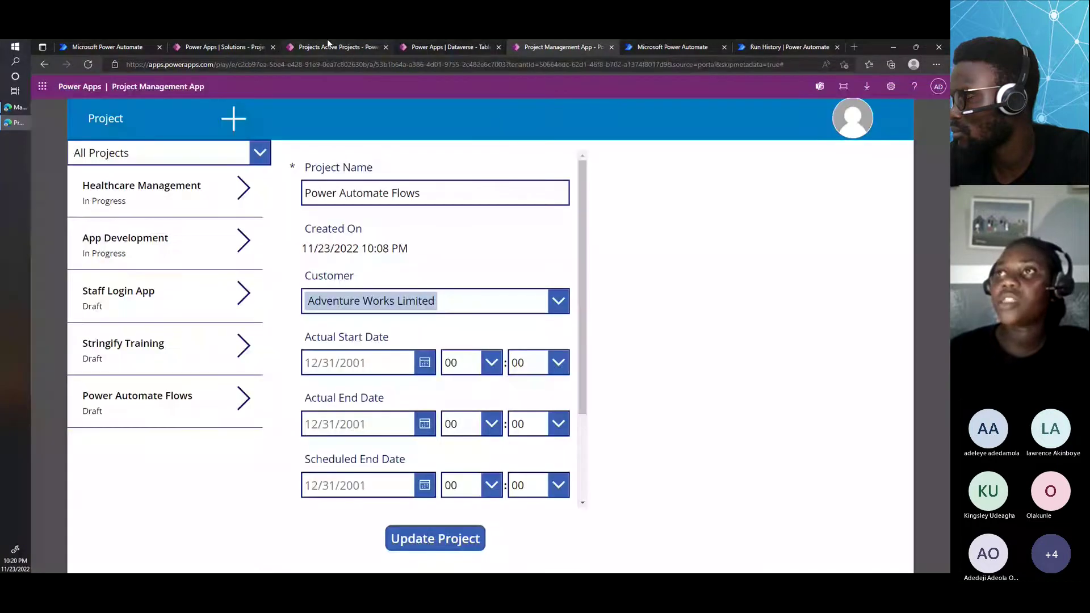
click(327, 40)
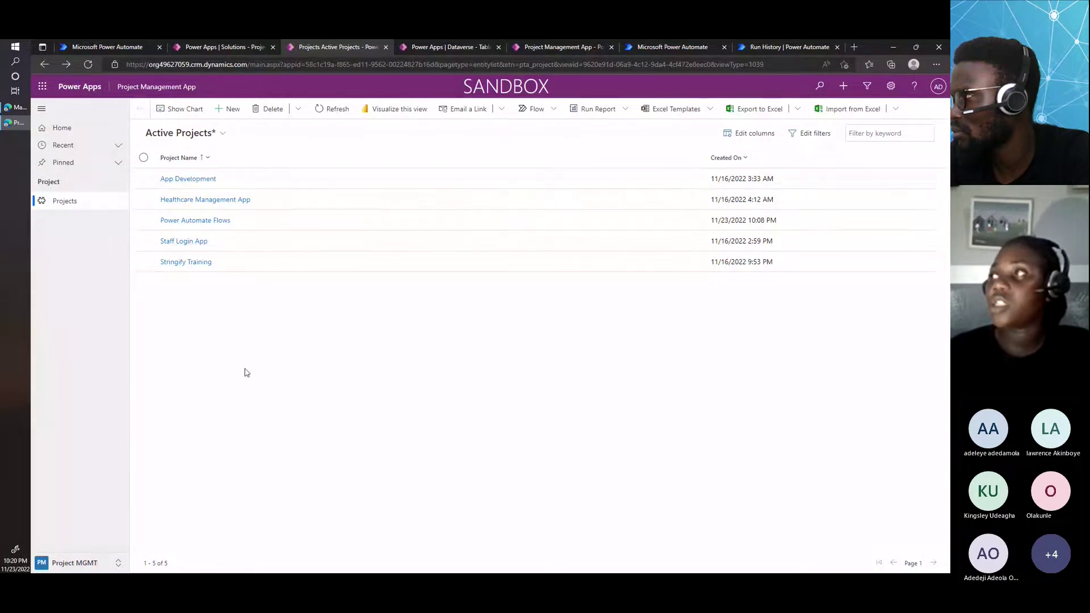
click(115, 563)
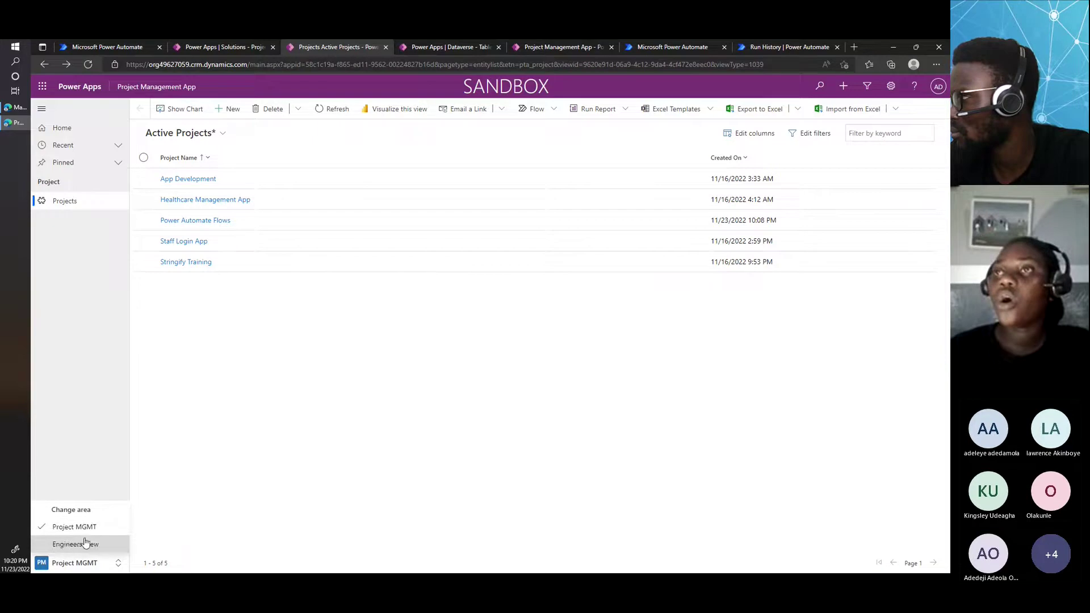
click(88, 527)
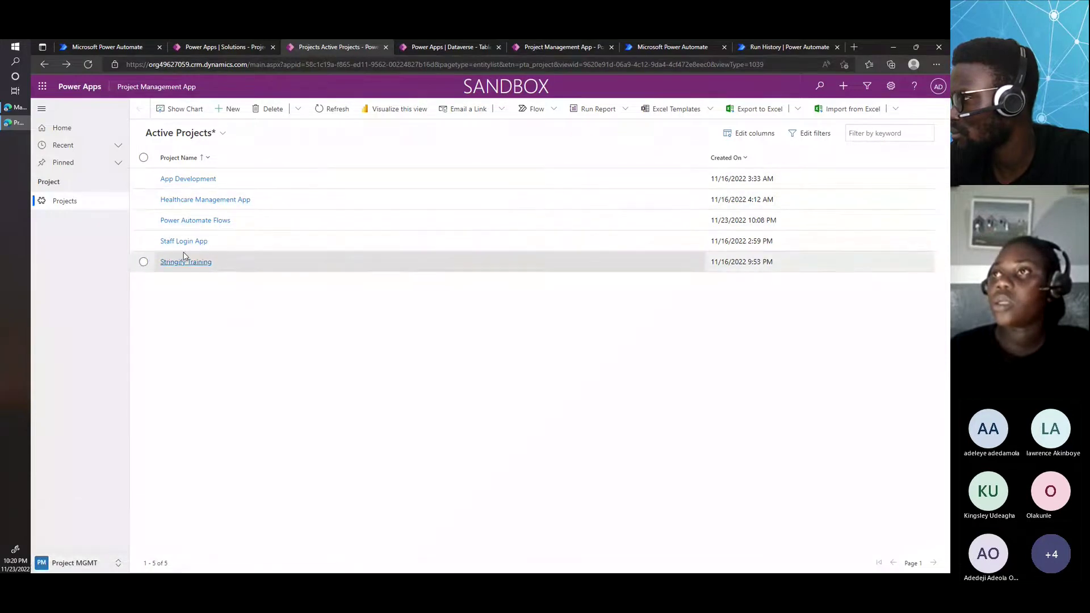
click(183, 222)
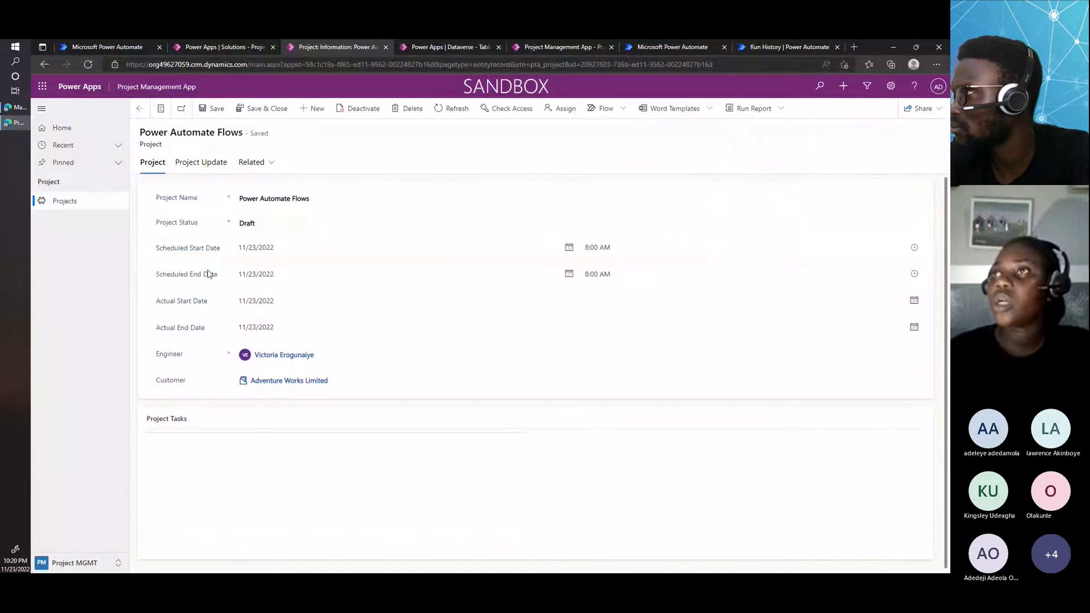
scroll(224, 294, down, 1)
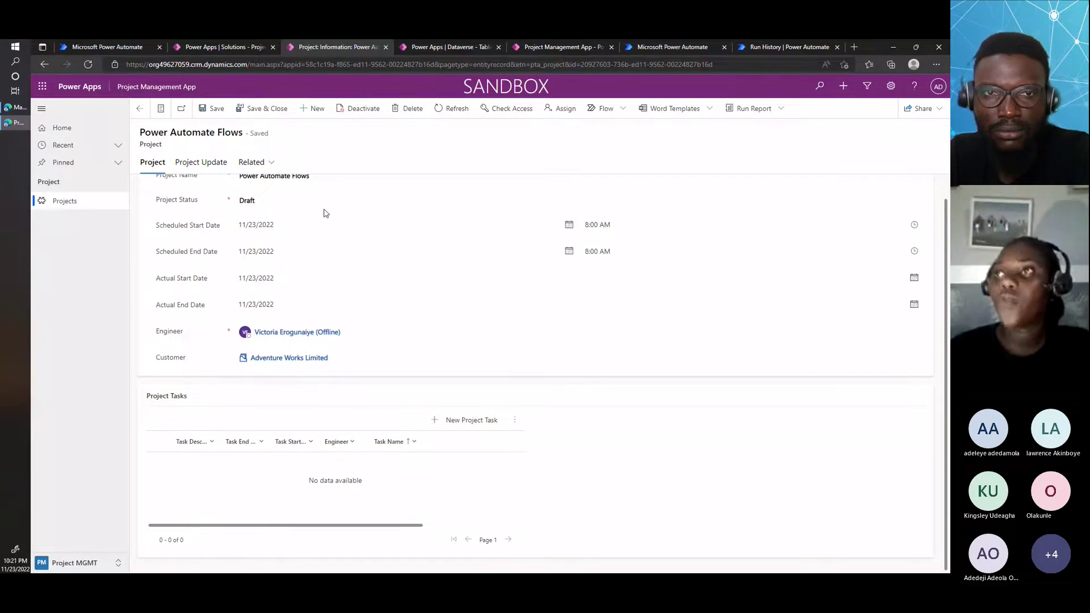
click(454, 423)
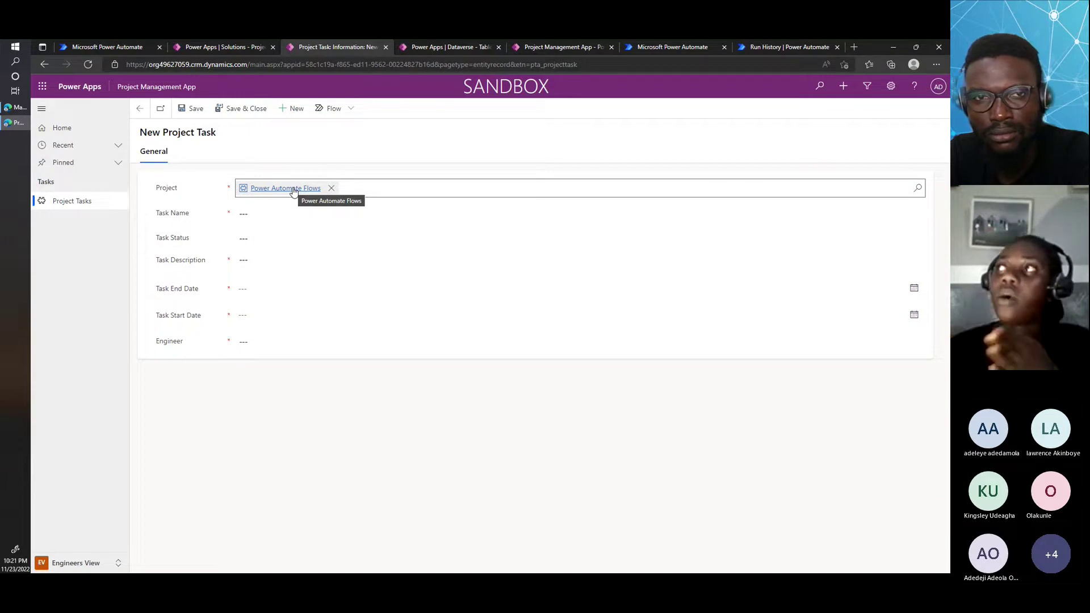
Enter "Power Automate Cloud flows" as the name of the new project task.
click(263, 213)
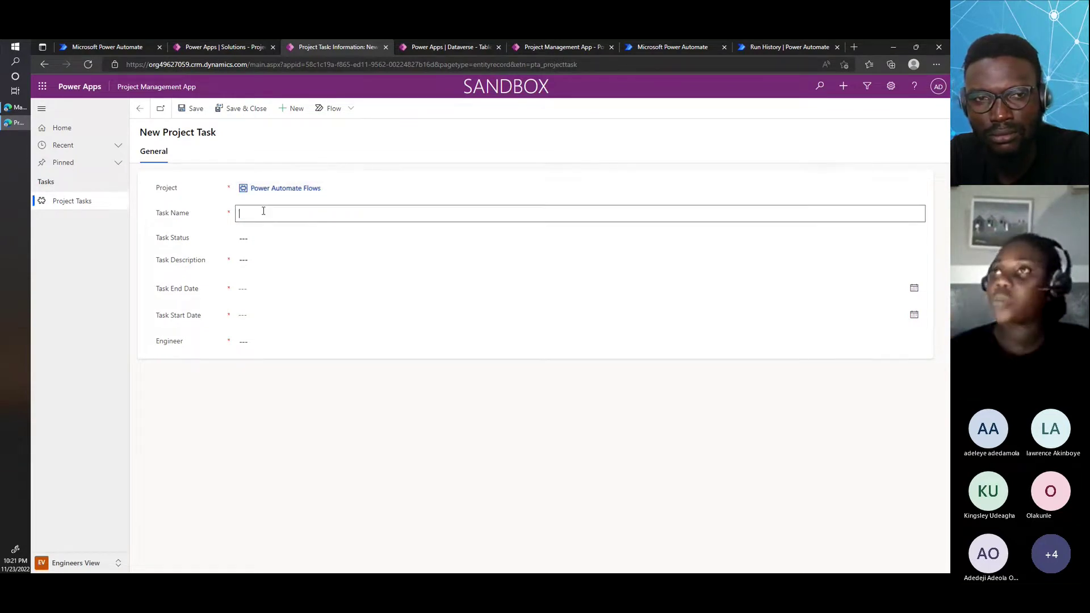
text(P)
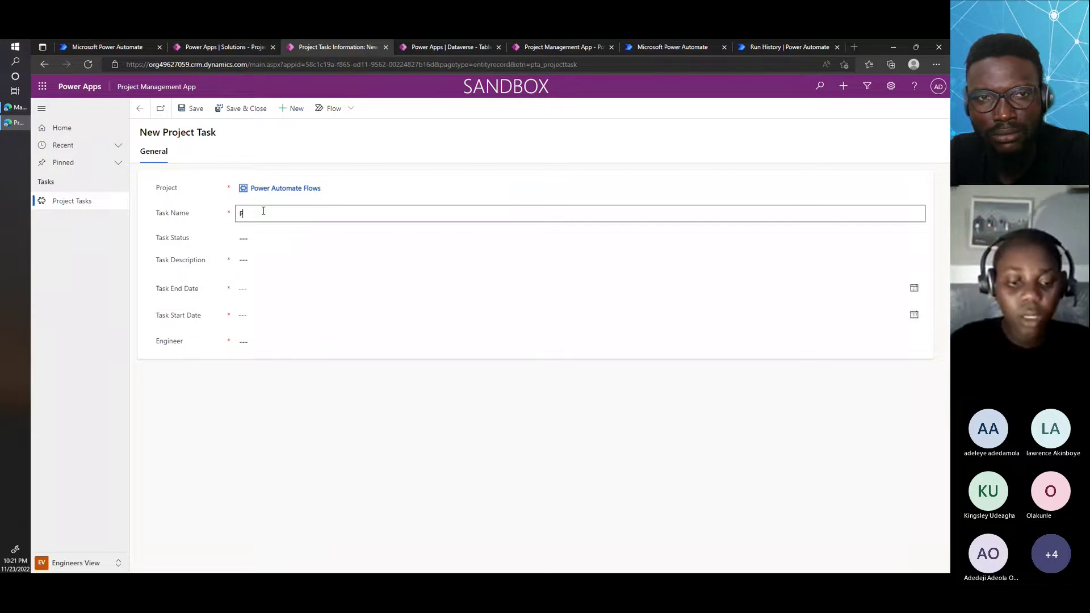
text(ower A)
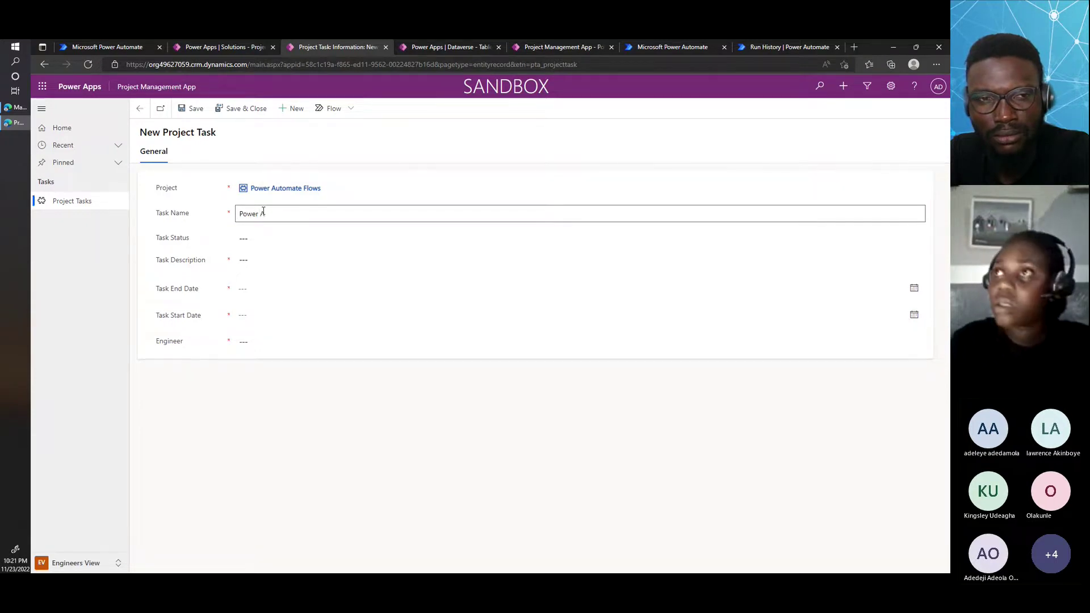
text(utomate)
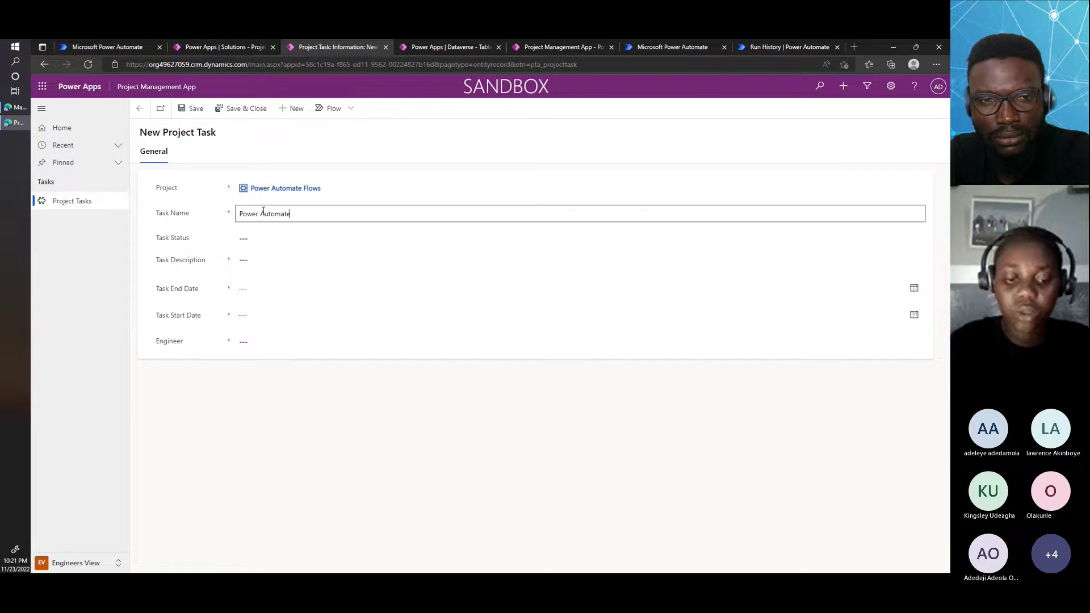
text( Cloud)
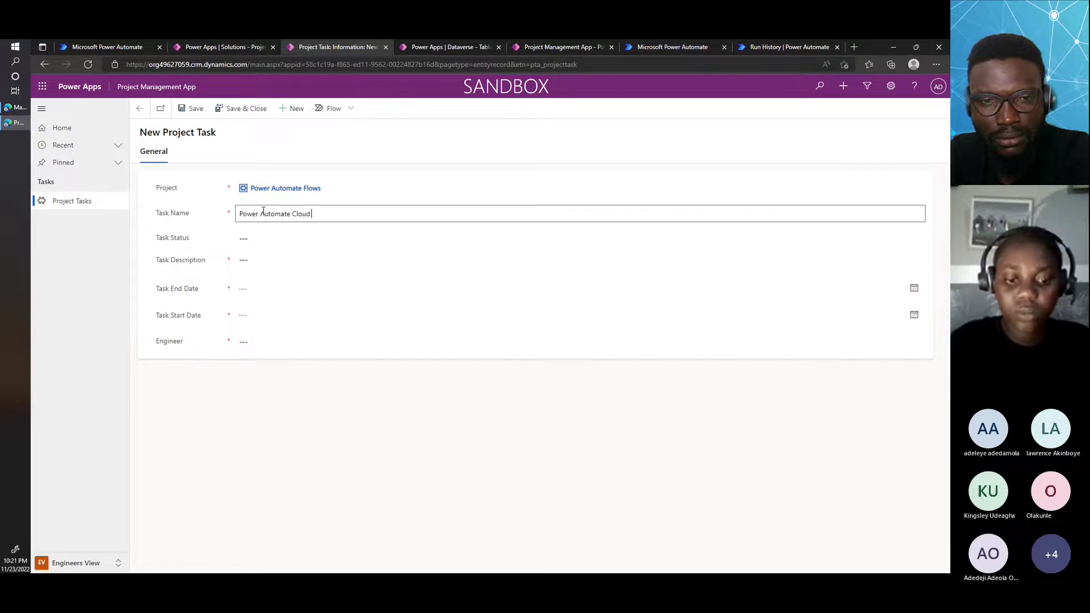
text( clows)
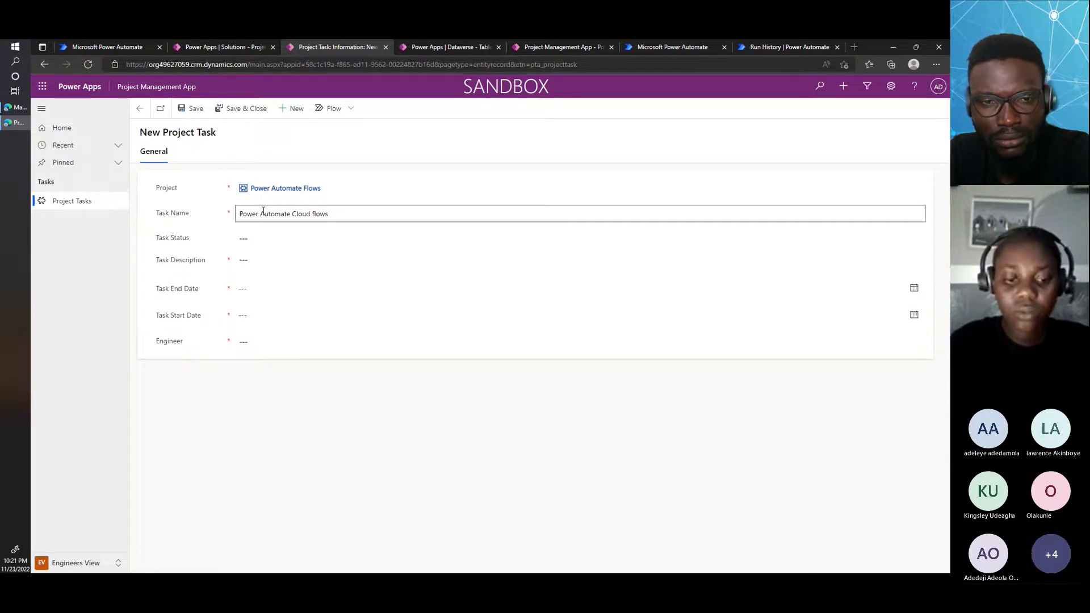
Set the task status of the new project task to Pending.
click(249, 238)
click(254, 239)
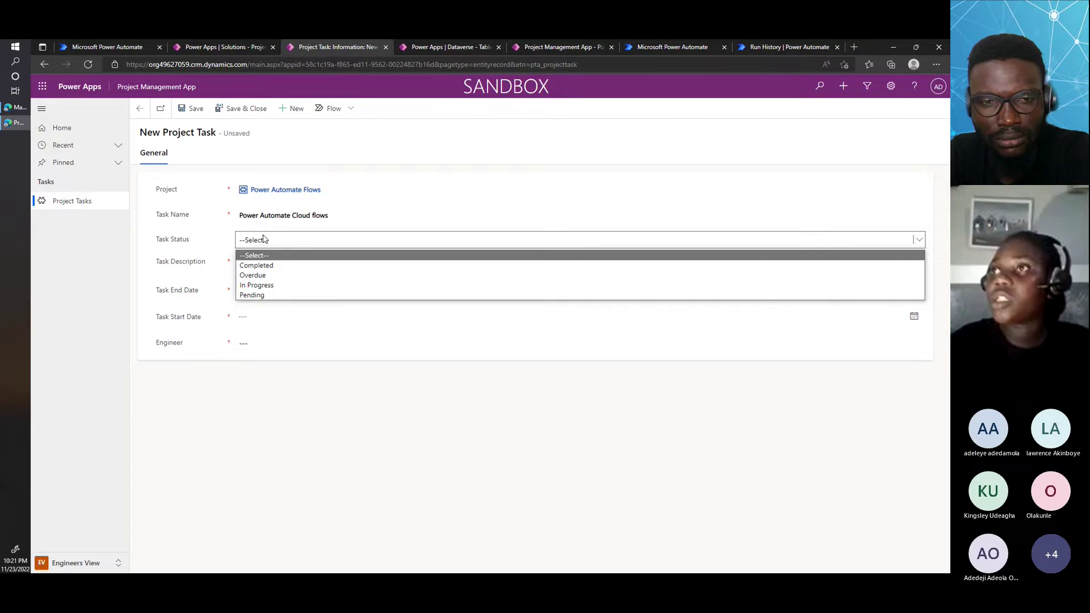
click(258, 295)
click(263, 241)
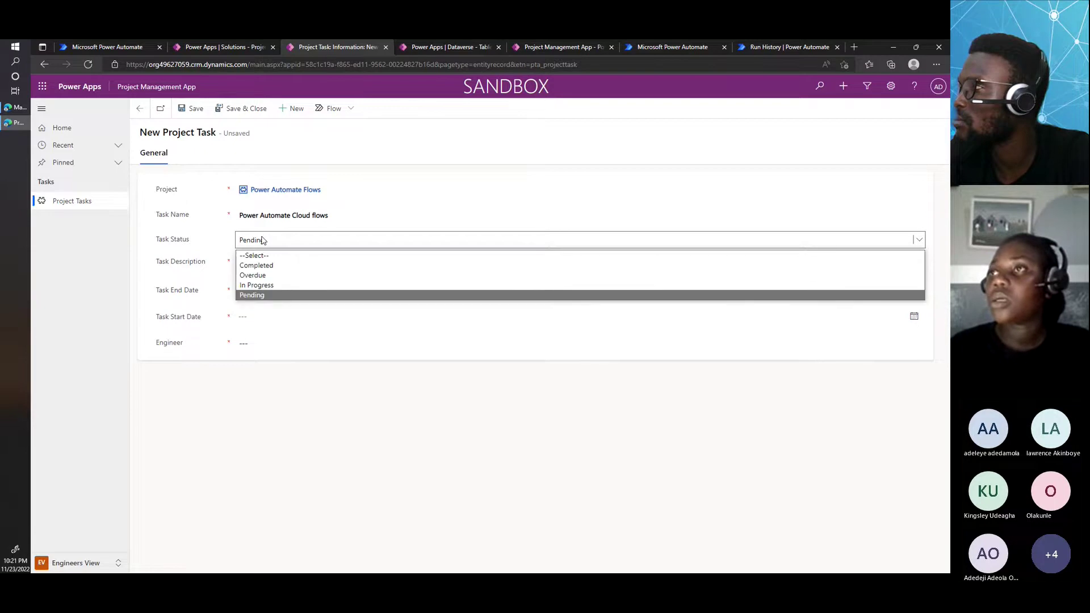
click(263, 241)
Enter "Build a flow" as the task description.
click(255, 261)
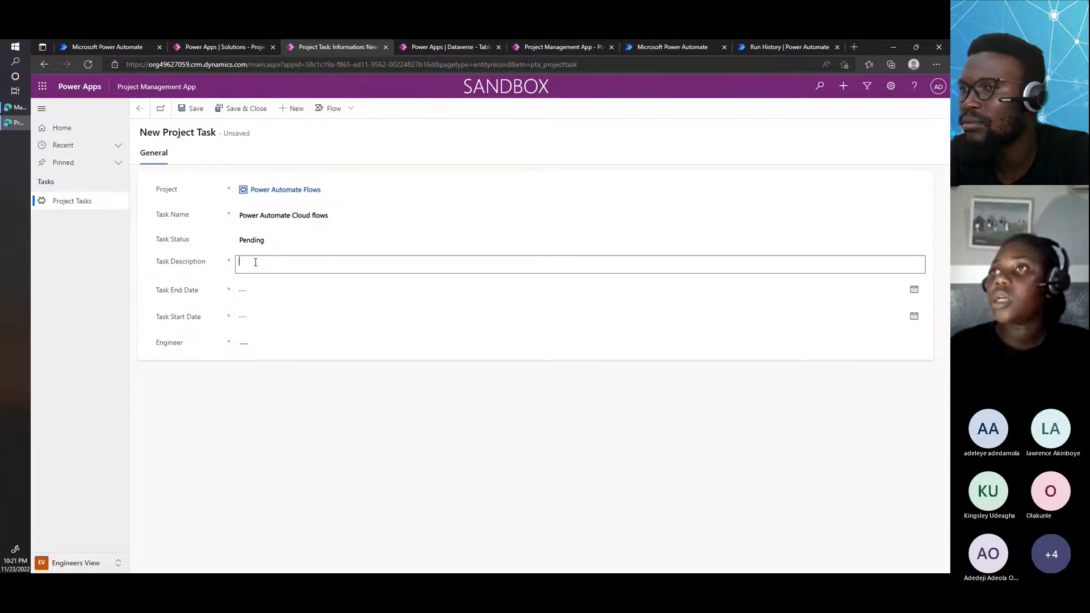
text(Build)
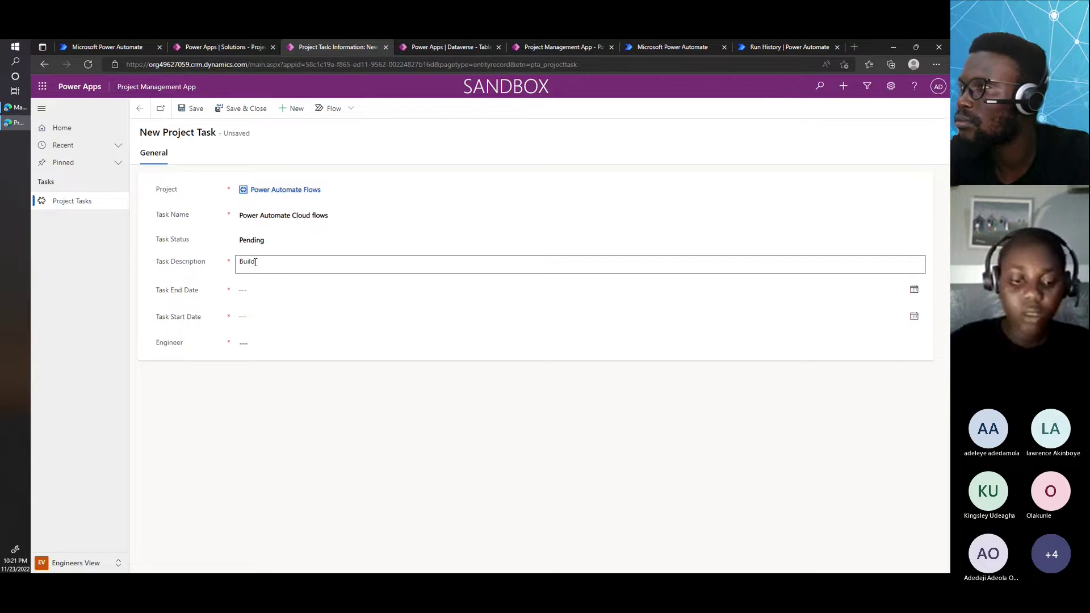
text( a flow)
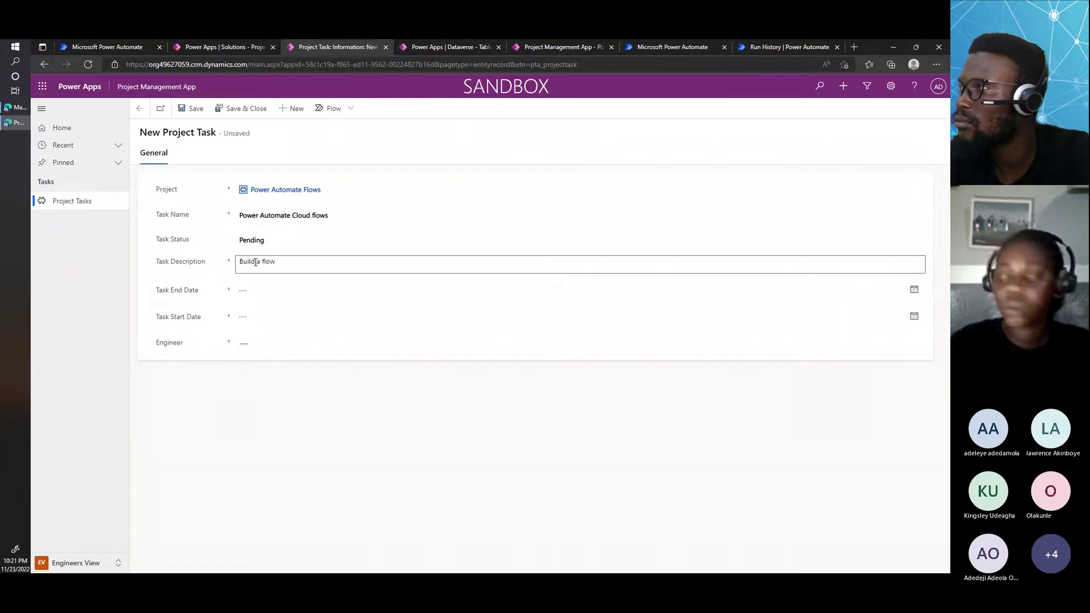
Set the task end date to 11/25/2022 and the task start date to 11/24/2022.
click(259, 292)
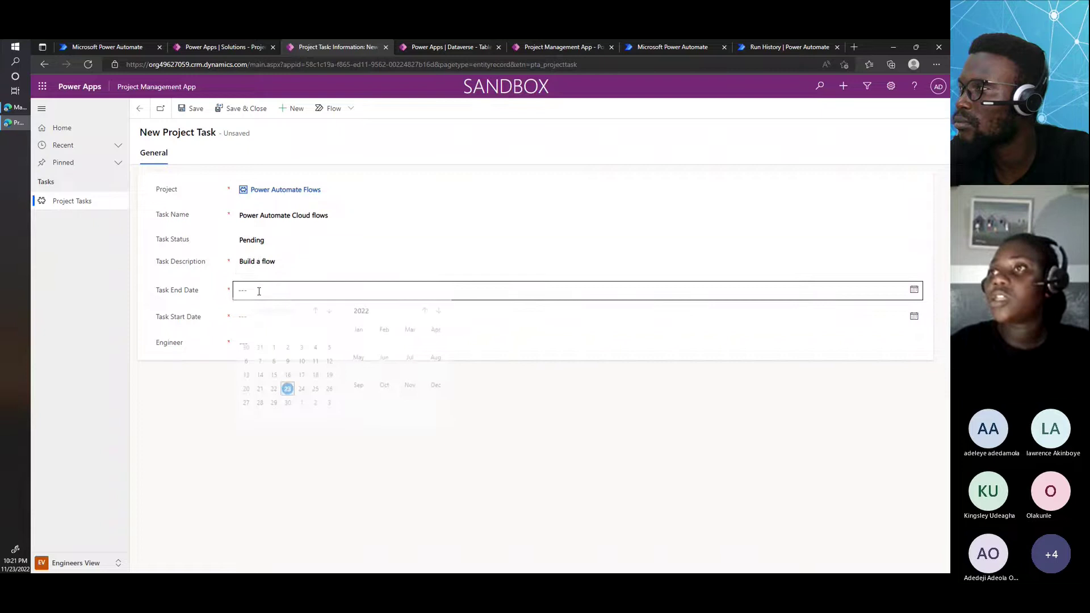
click(315, 392)
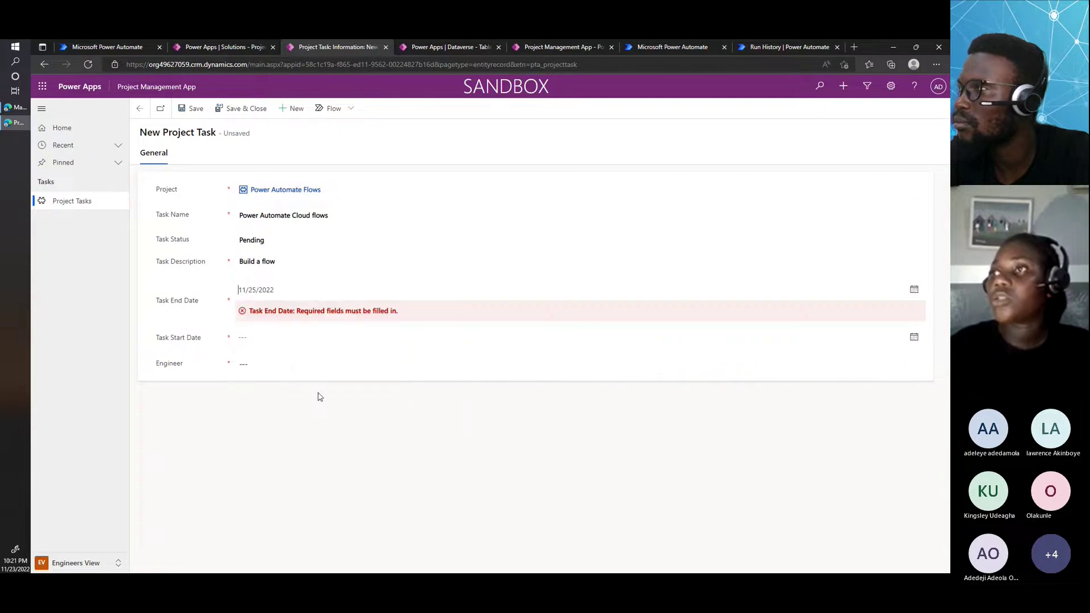
click(259, 337)
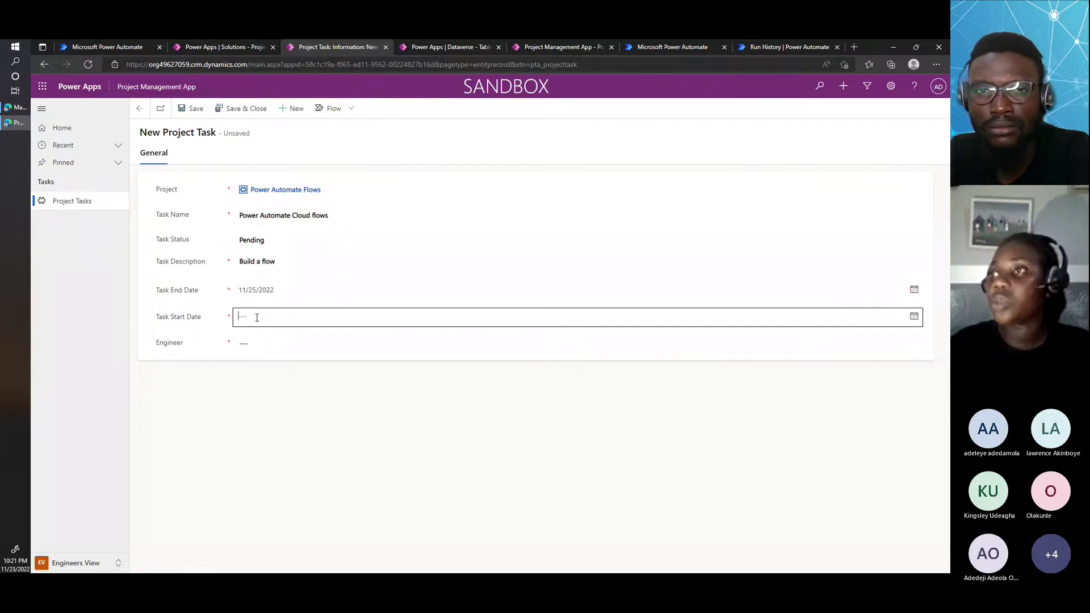
text(11/24/2022)
Look up the engineer by first name, assign them to the task, and save and close the record.
click(257, 342)
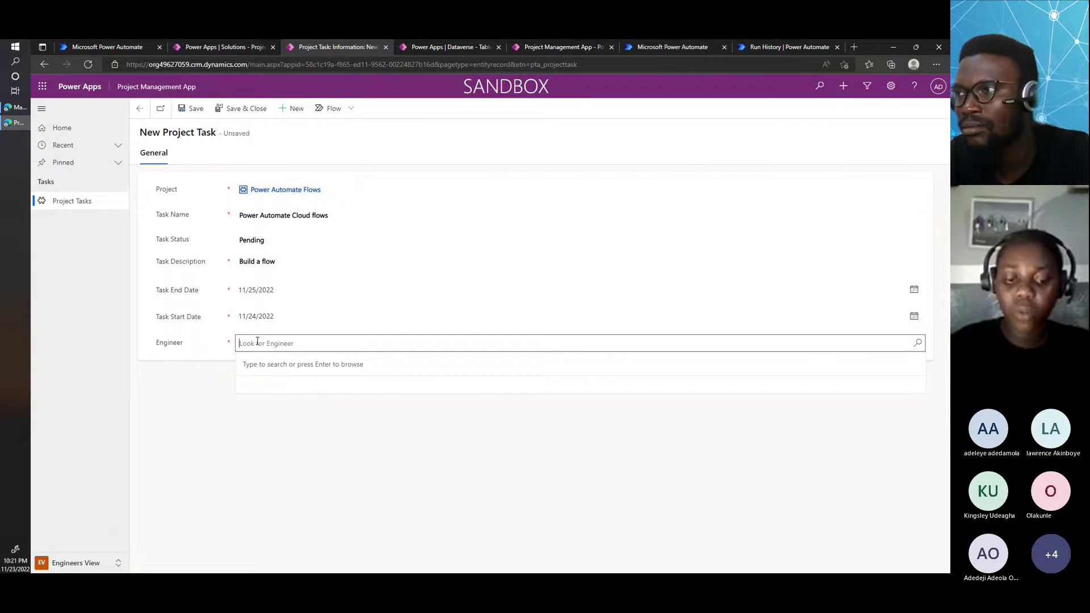
text(vic)
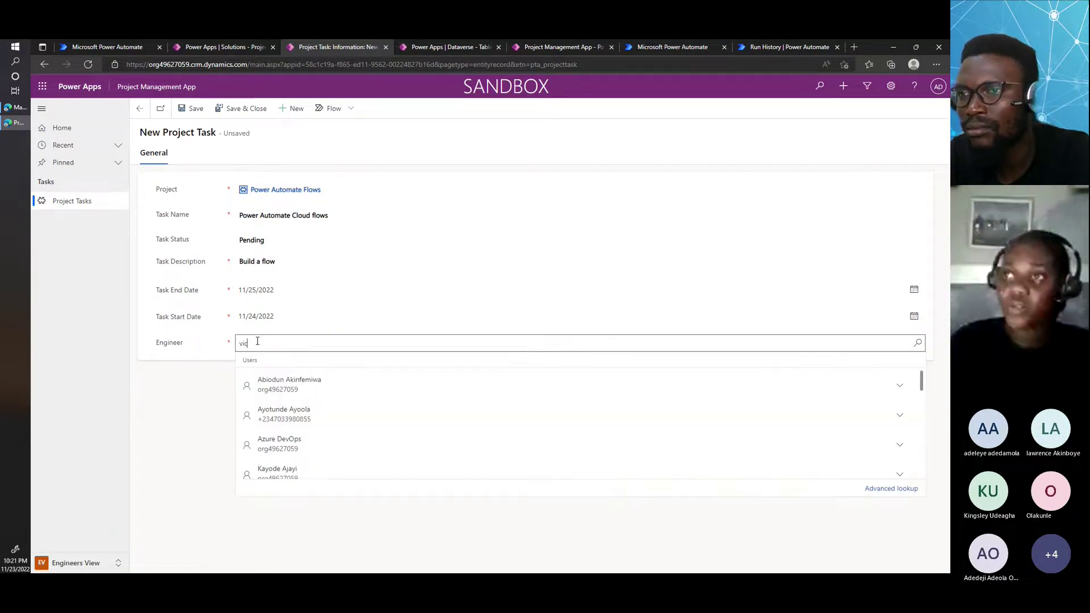
text(toria)
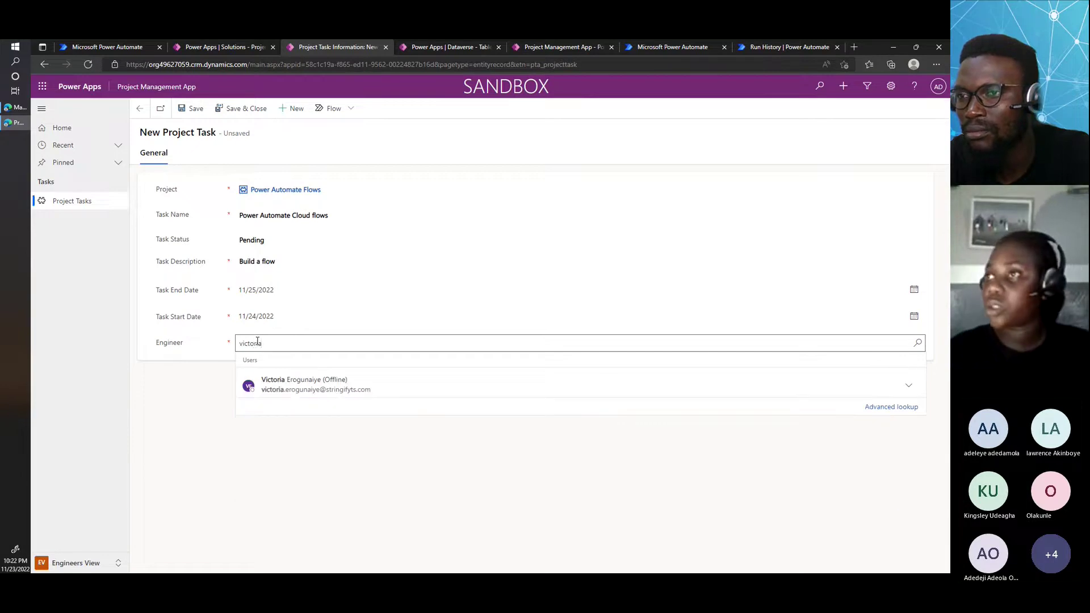
click(310, 384)
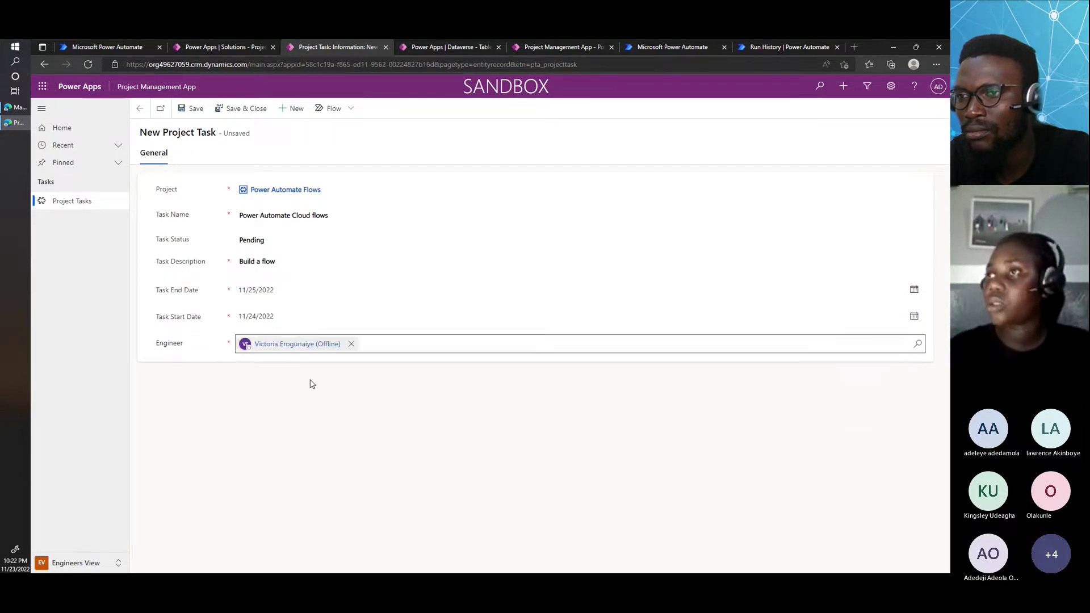
click(232, 113)
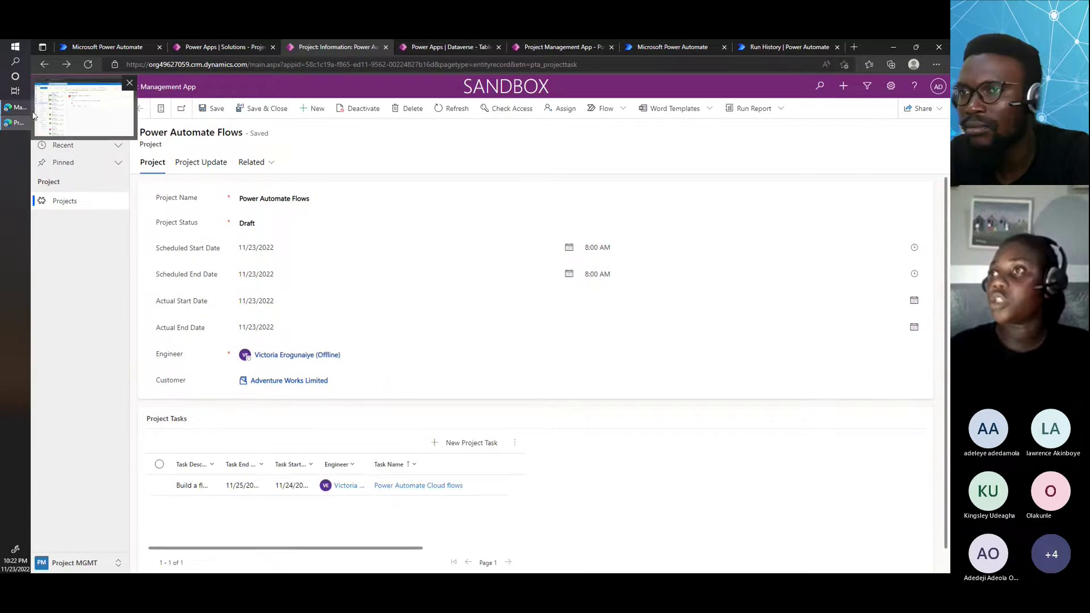
Switch to the Outlook inbox and read the New Task Assigned email, comparing its greeting with the New Project Created email.
mouse_move(33, 115)
mouse_move(88, 113)
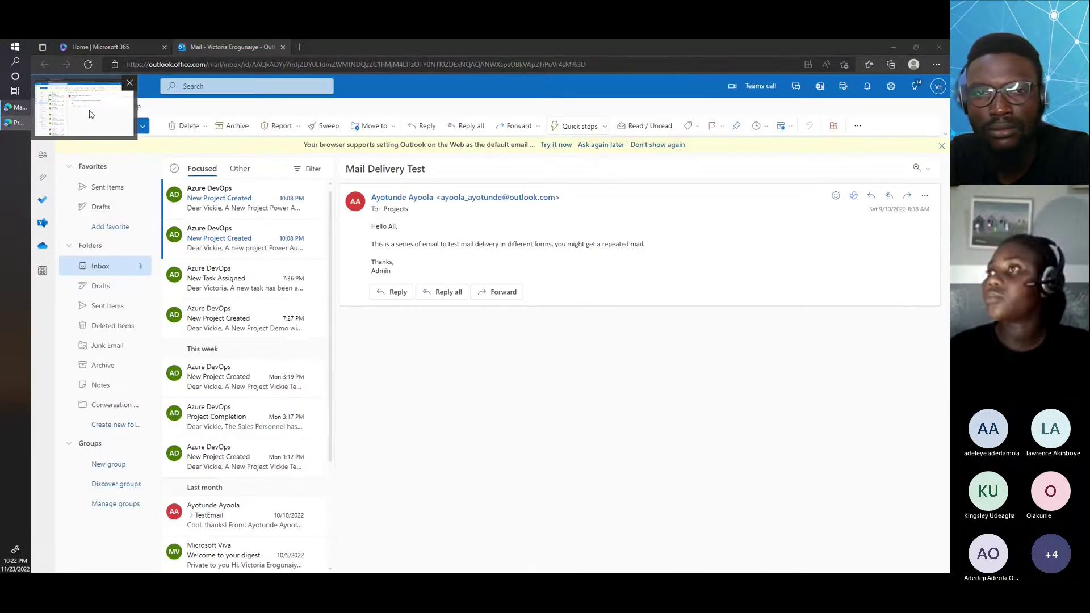
click(89, 114)
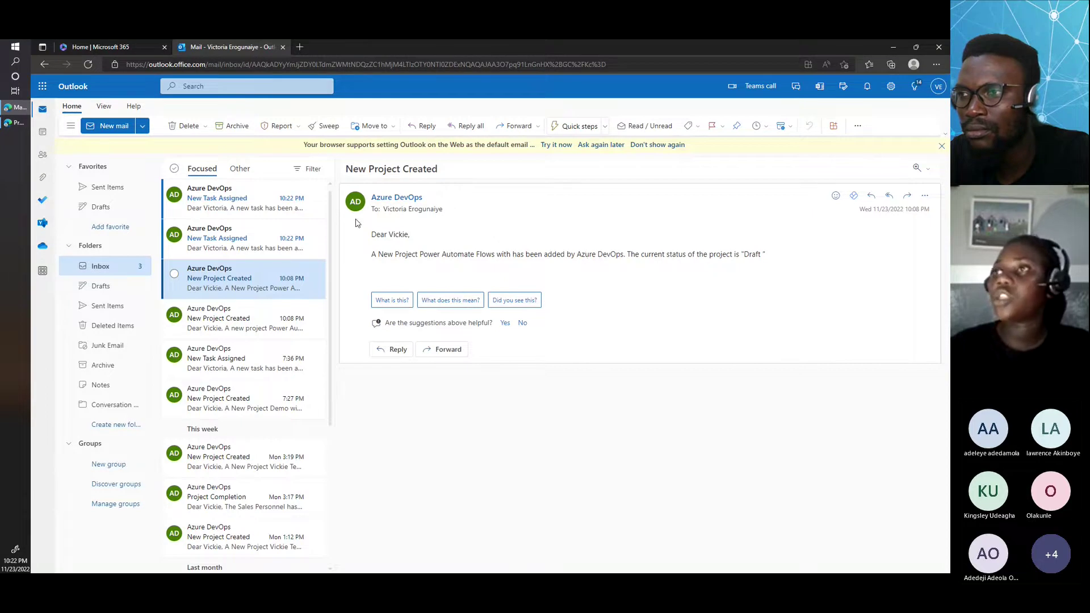
click(236, 244)
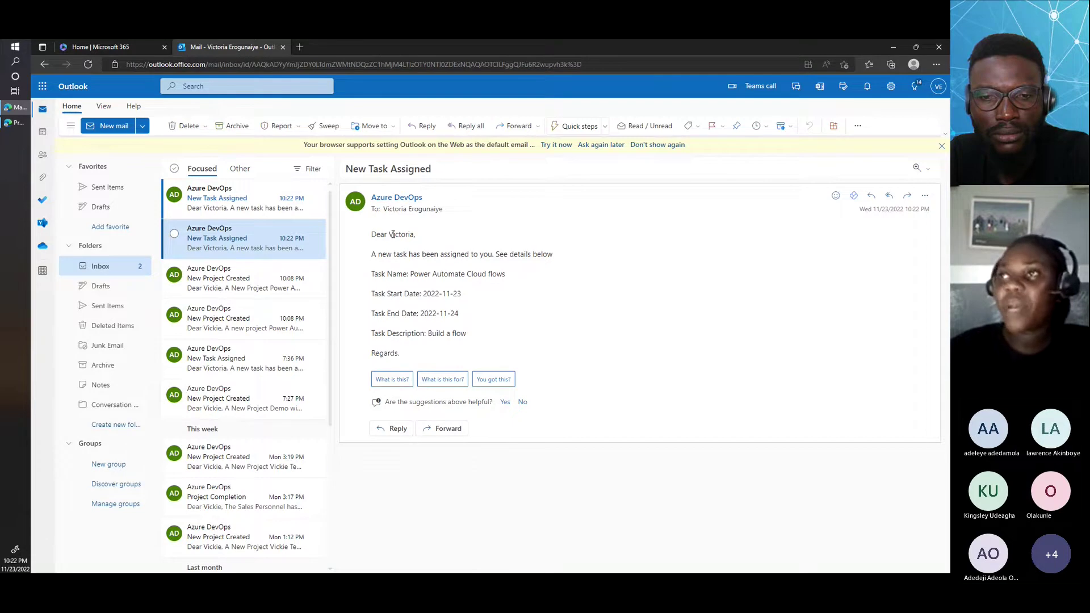
click(233, 283)
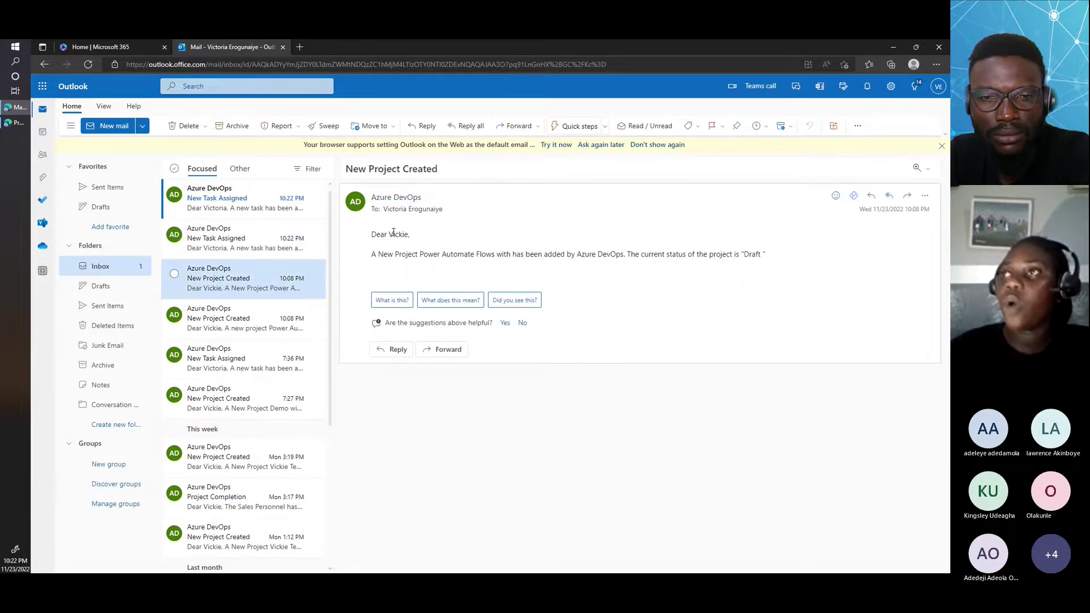
click(227, 238)
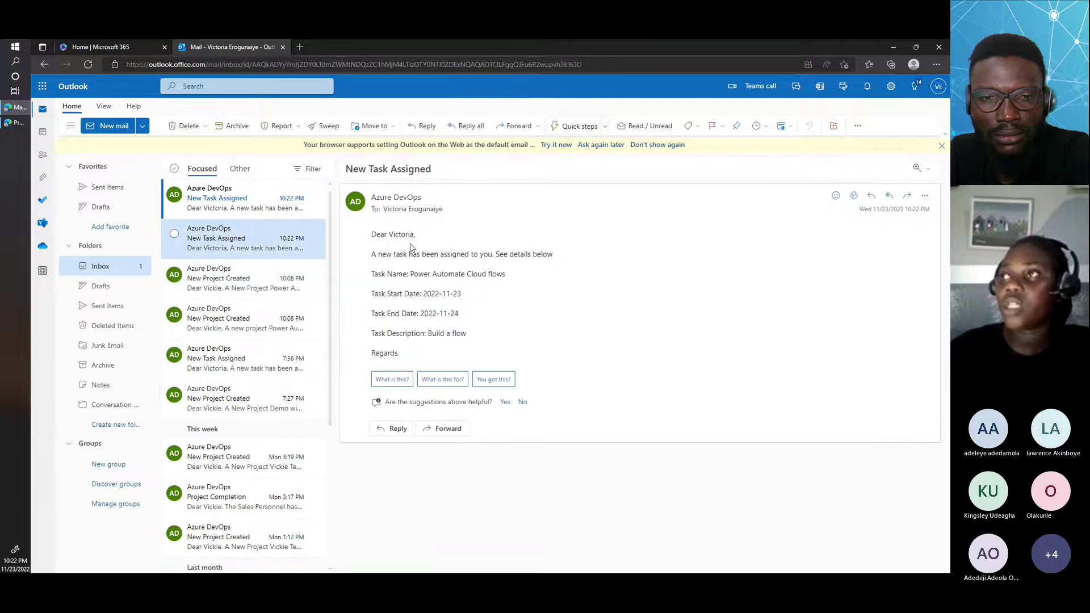
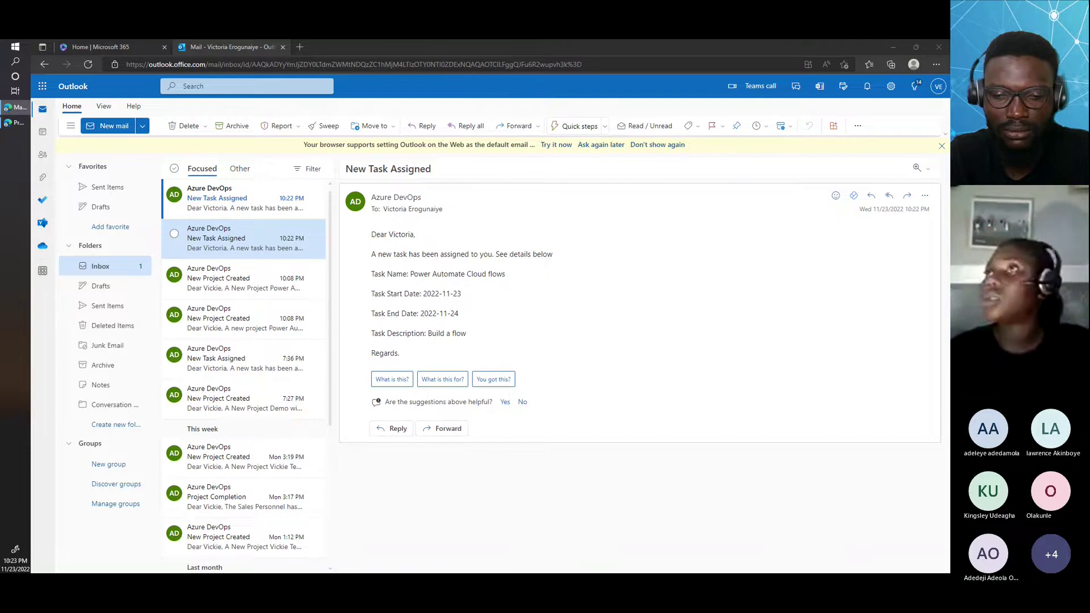
Return to Power Automate and open the cloud flows of the Project Tracking solution.
key(alt+Tab)
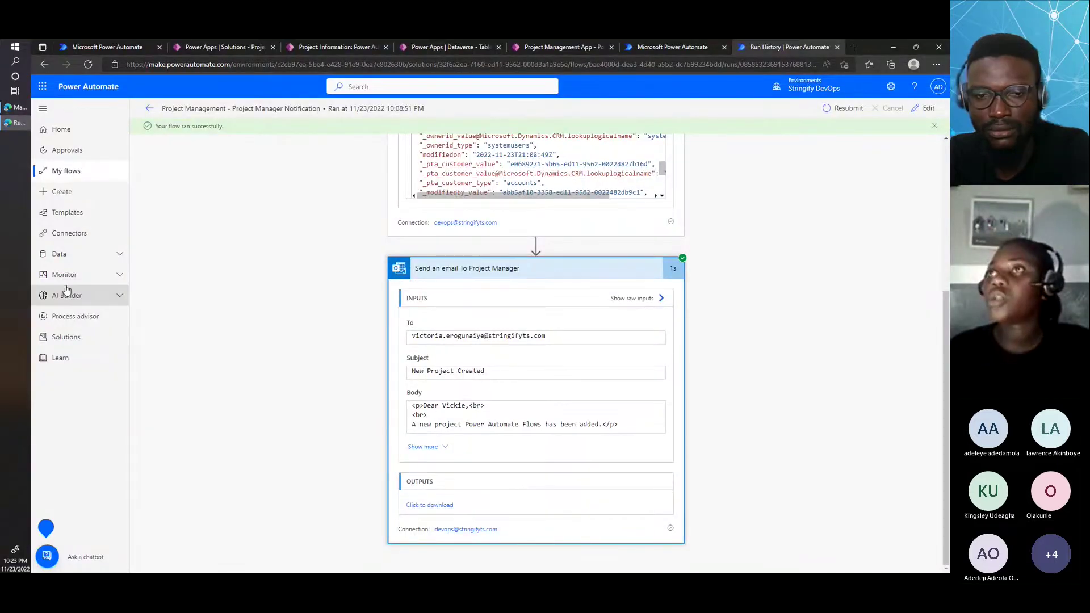
click(85, 337)
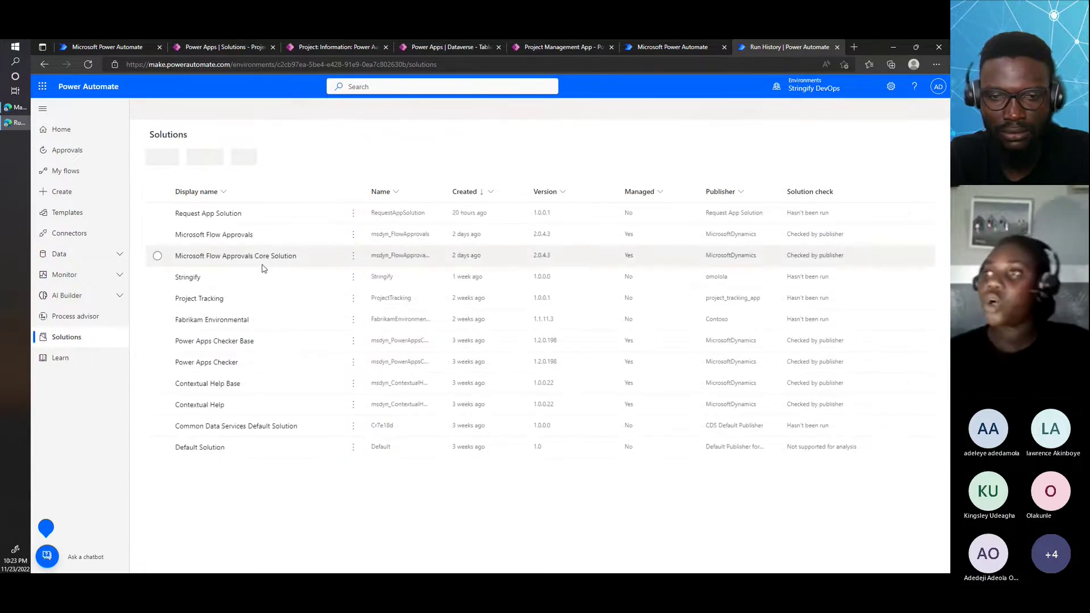
click(202, 299)
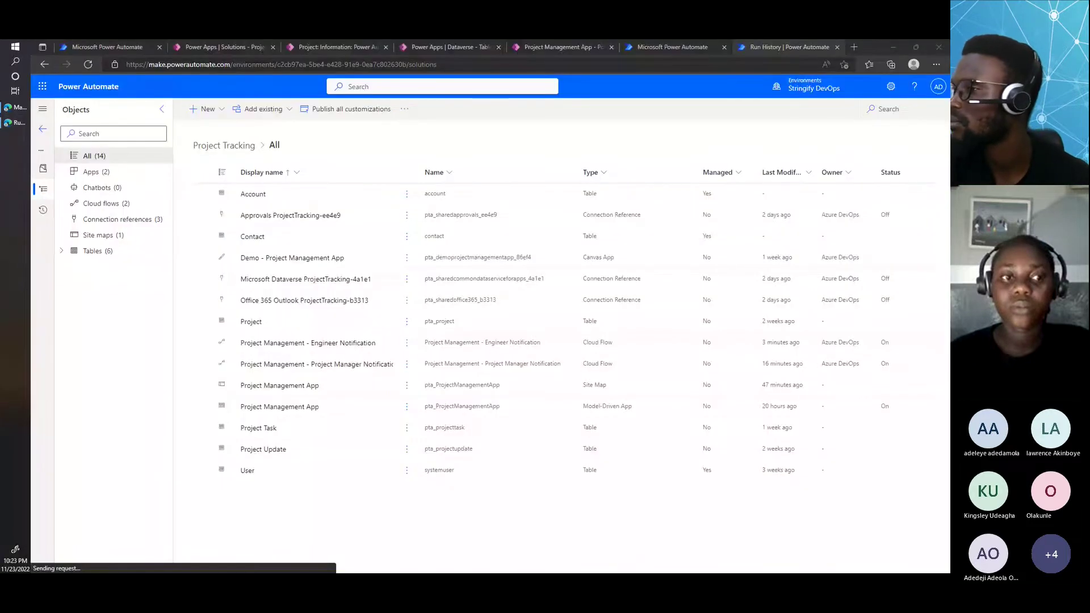
click(124, 204)
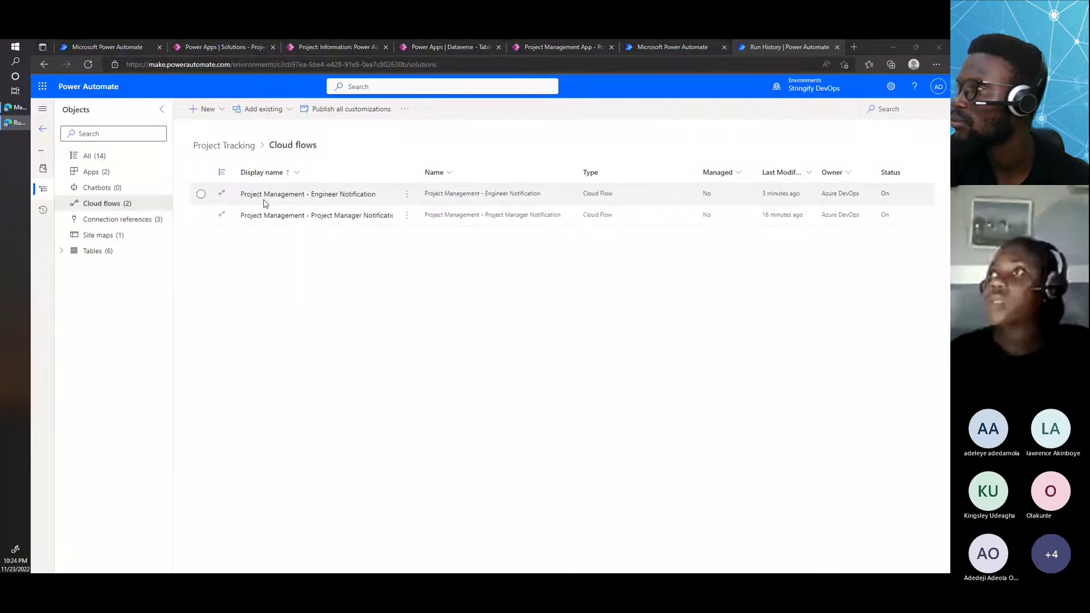
Start a new automated cloud flow in the solution and name it "Project Management - Project Completion".
click(210, 110)
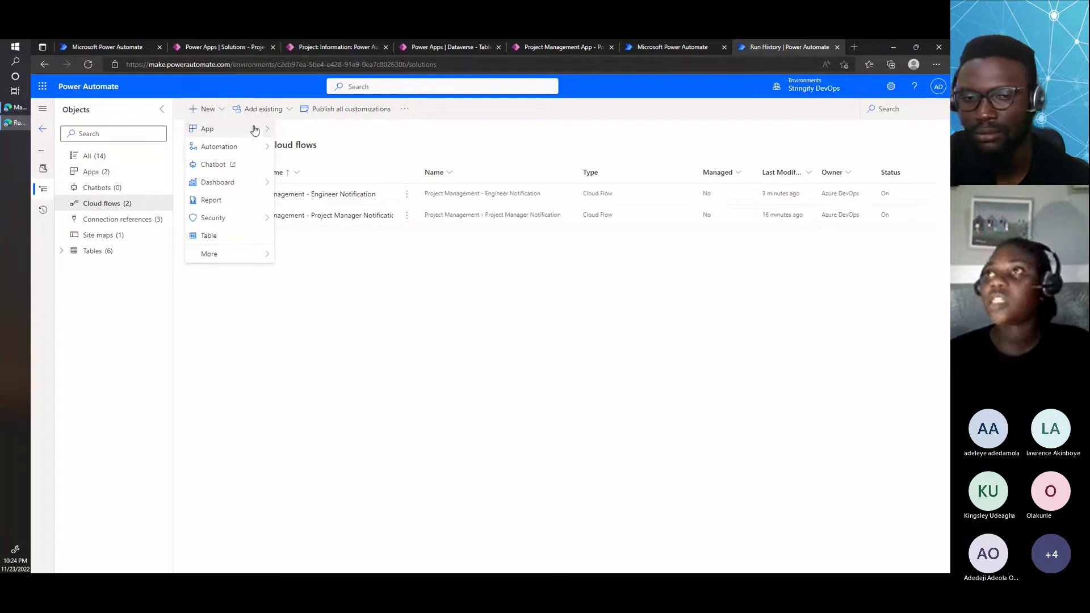
mouse_move(253, 129)
mouse_move(270, 147)
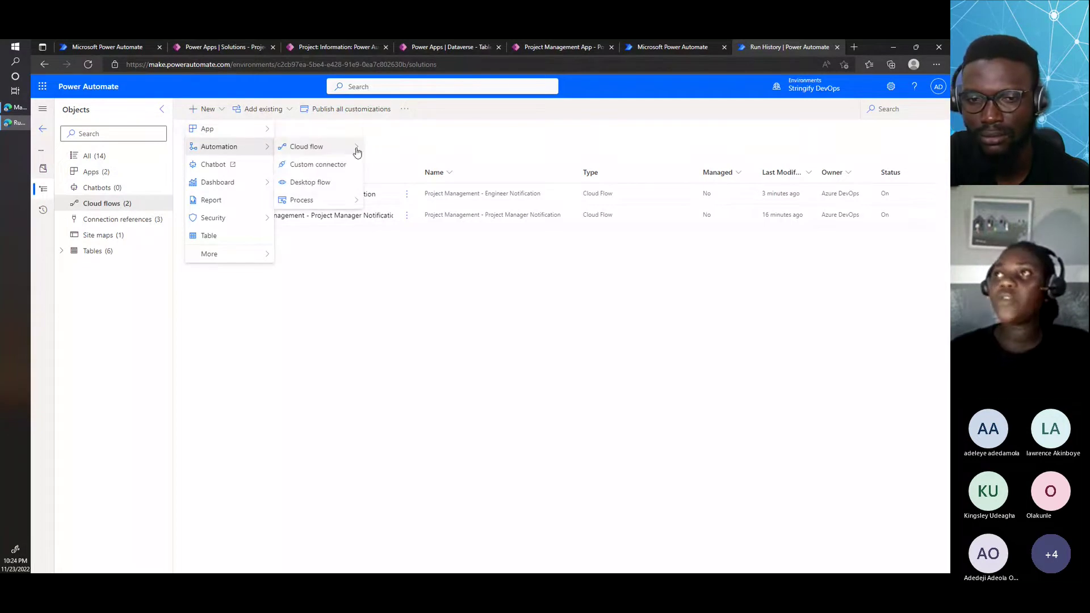
mouse_move(357, 151)
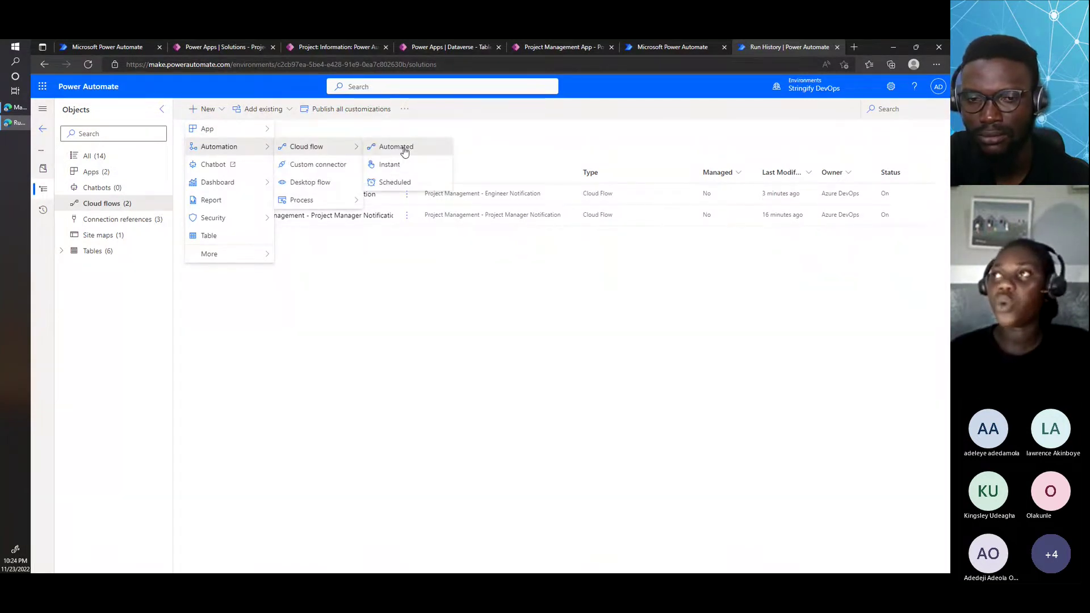
click(404, 148)
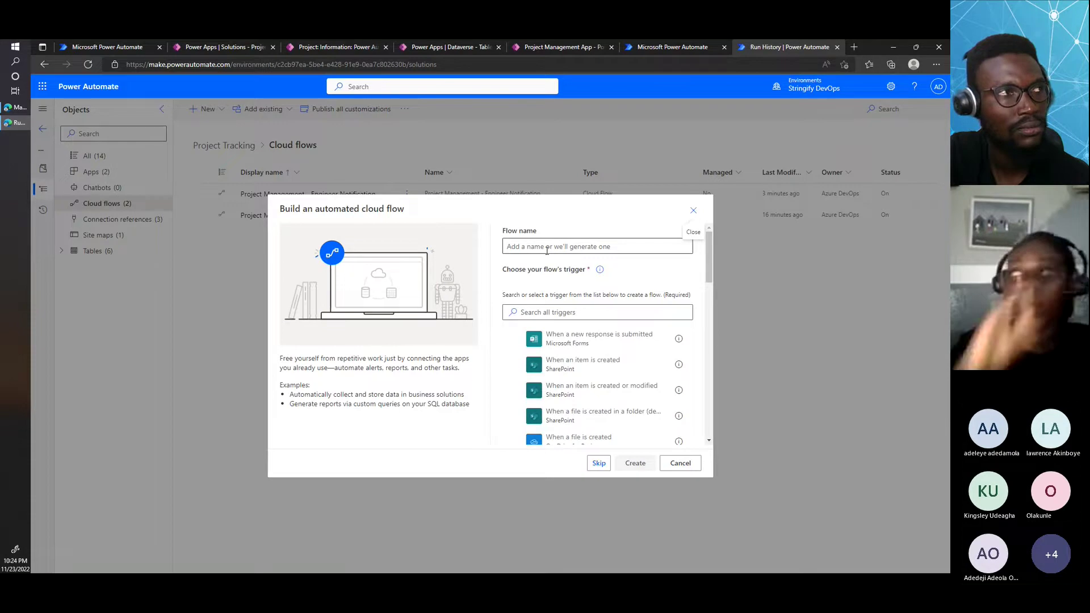
click(547, 247)
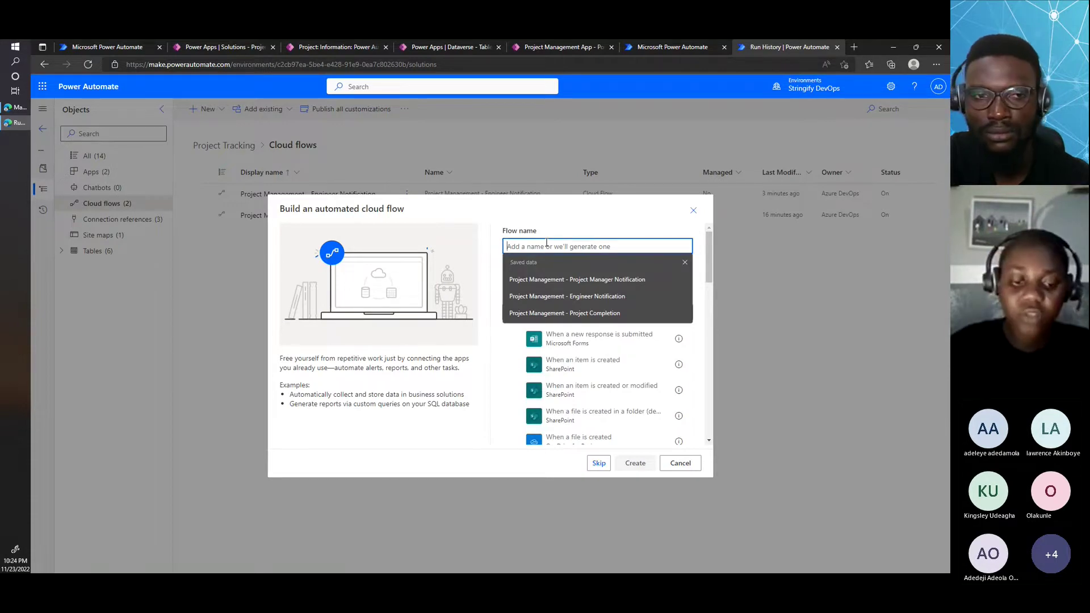
text(Projec)
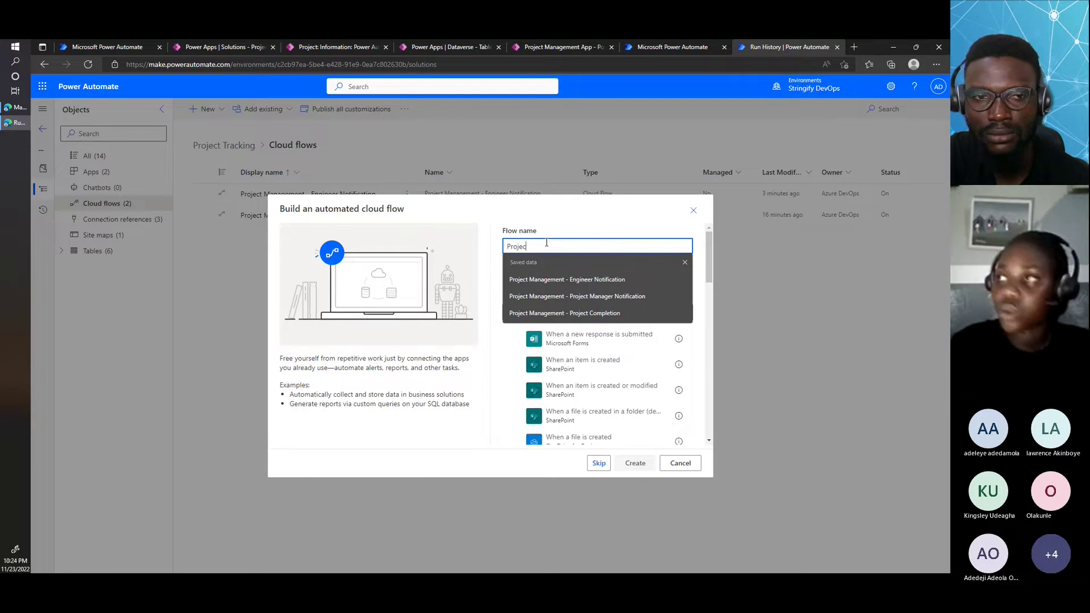
text(t)
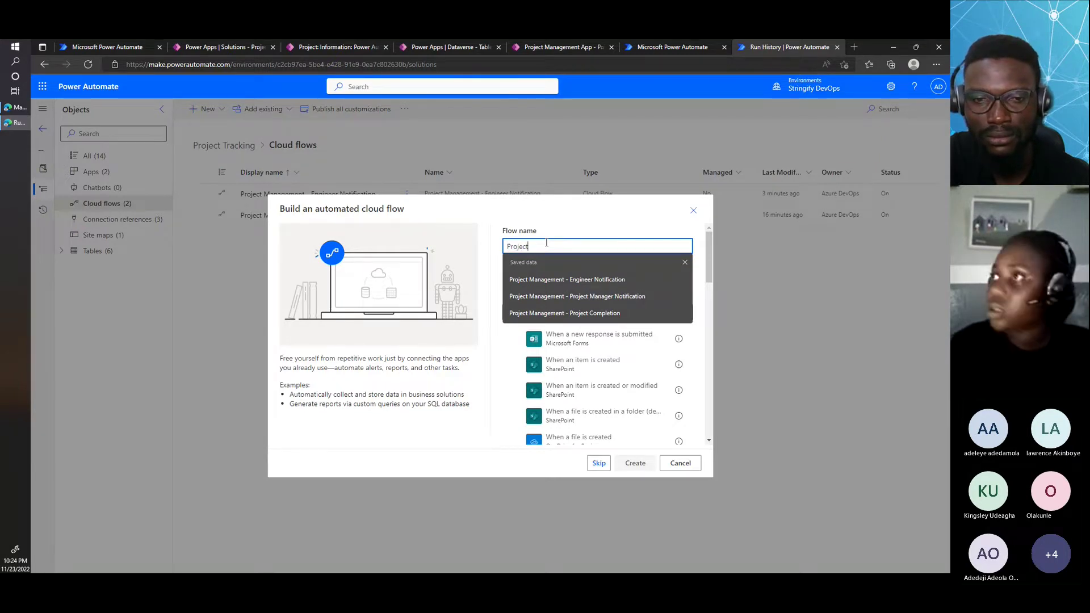
text( Managem)
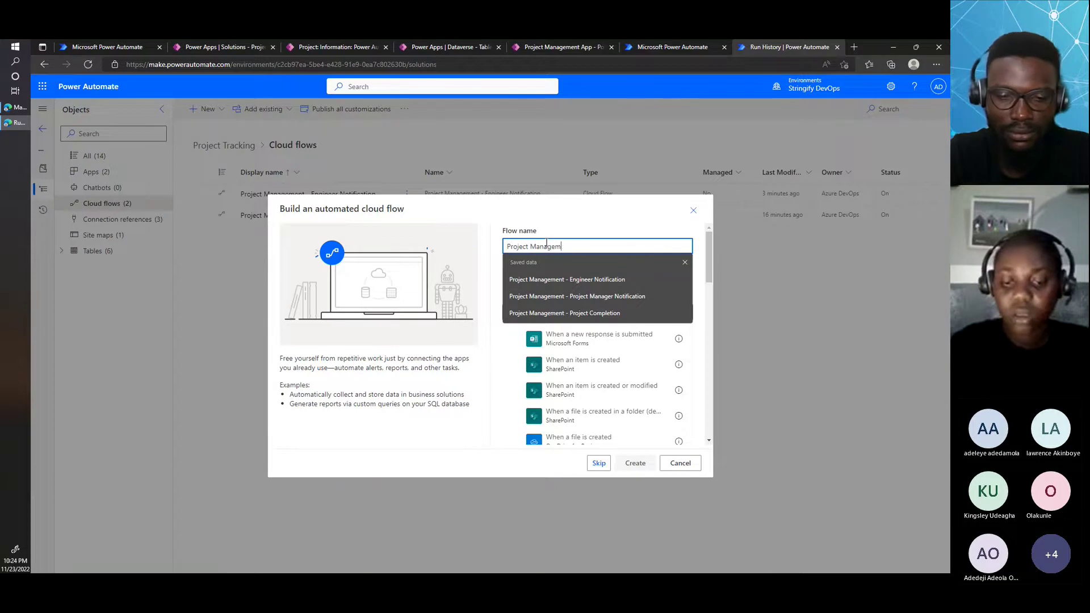
text(ent -)
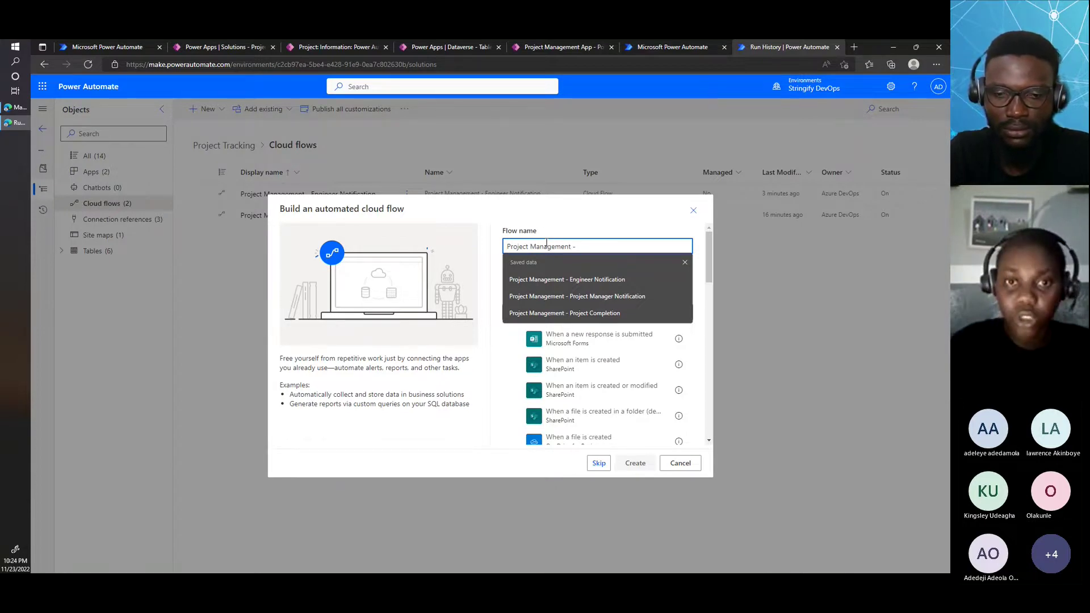
text( Project)
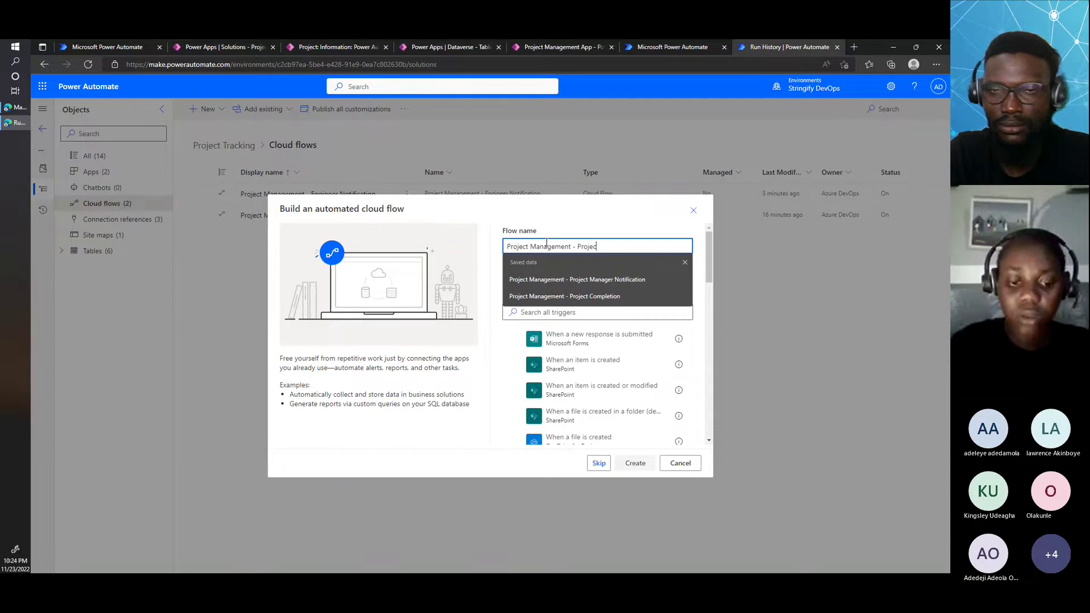
text( COmple)
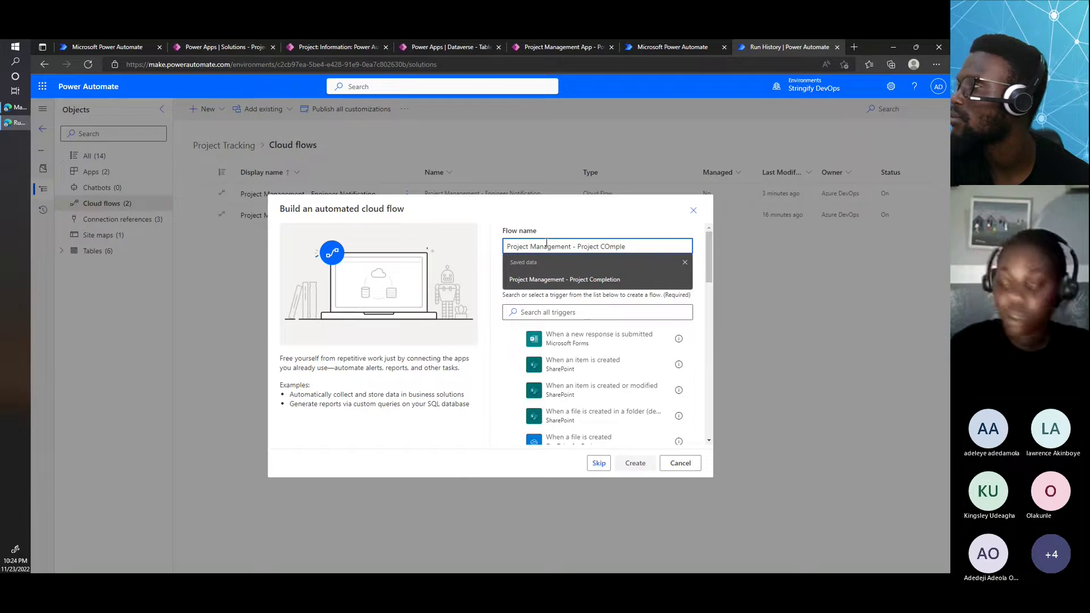
key(BackSpace)
key(BackSpace)
key(BackSpace)
key(BackSpace)
key(BackSpace)
text(ompletio)
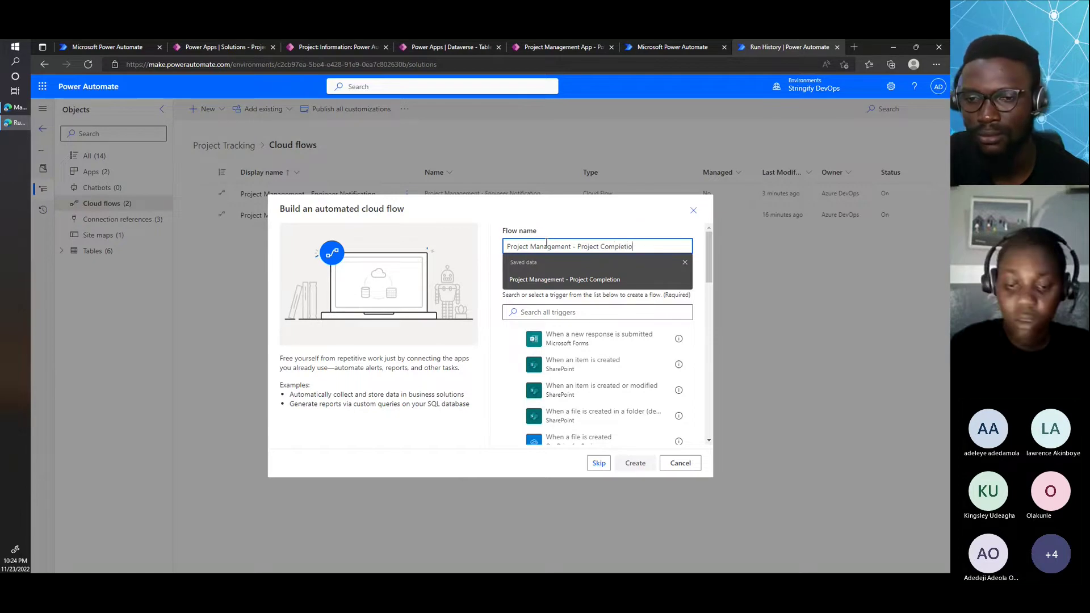
text(n)
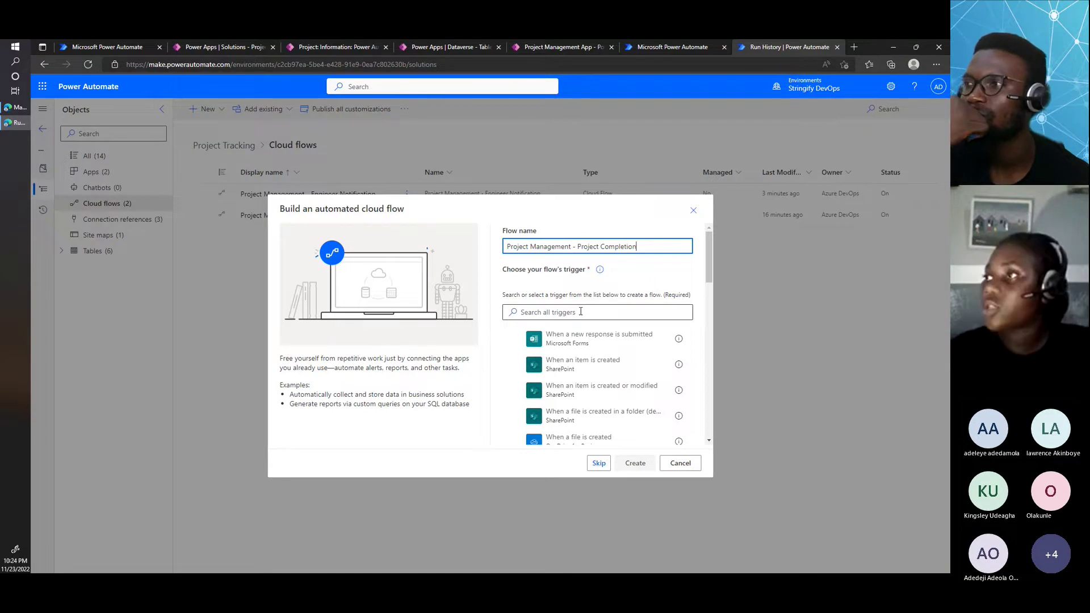
Choose the Microsoft Dataverse trigger "When a row is added, modified or deleted" and create the flow.
click(580, 311)
scroll(590, 398, down, 2)
scroll(591, 400, down, 3)
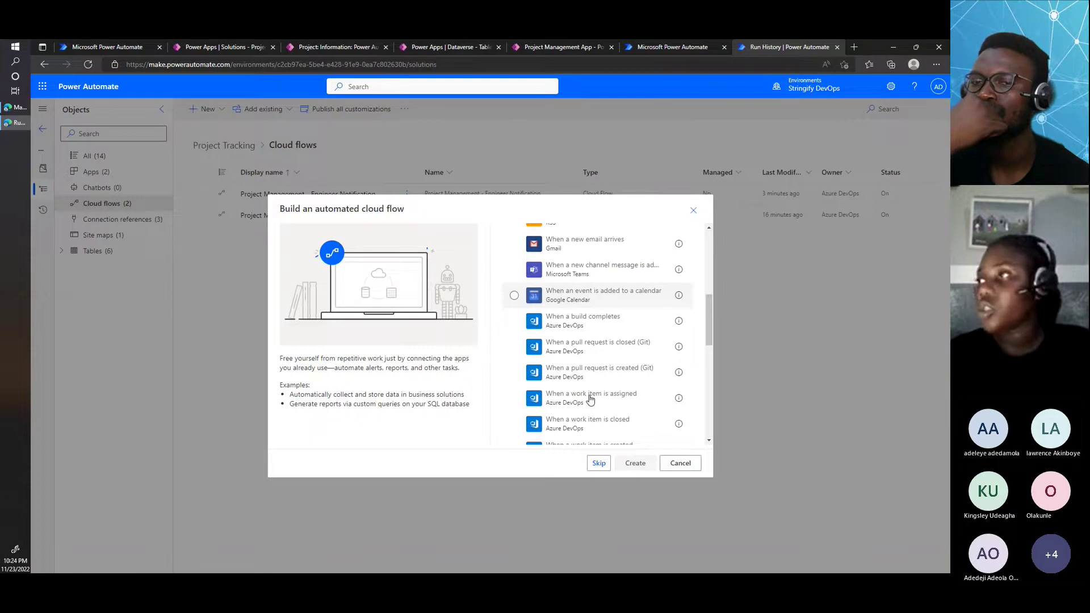
scroll(590, 400, down, 2)
scroll(591, 399, down, 2)
click(600, 322)
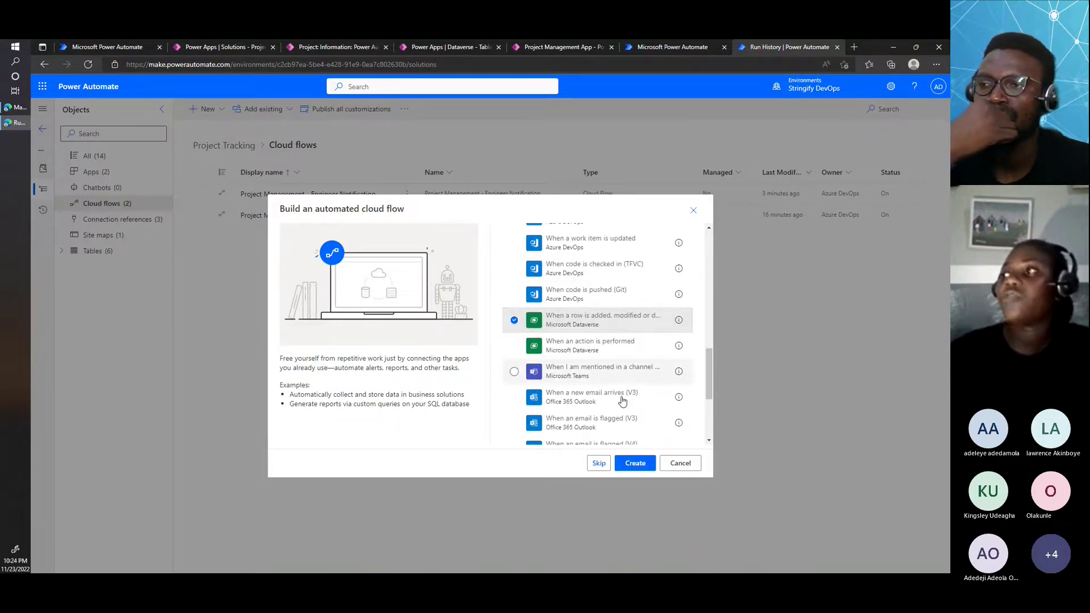
click(636, 464)
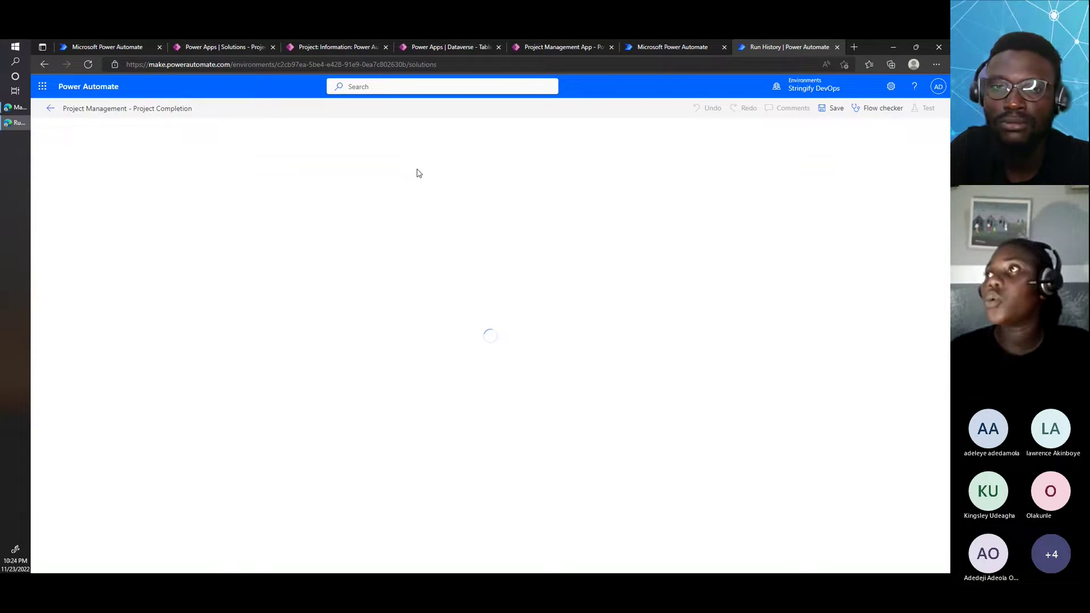
Configure the Dataverse trigger with change type Modified, table Projects and scope Organization.
click(589, 161)
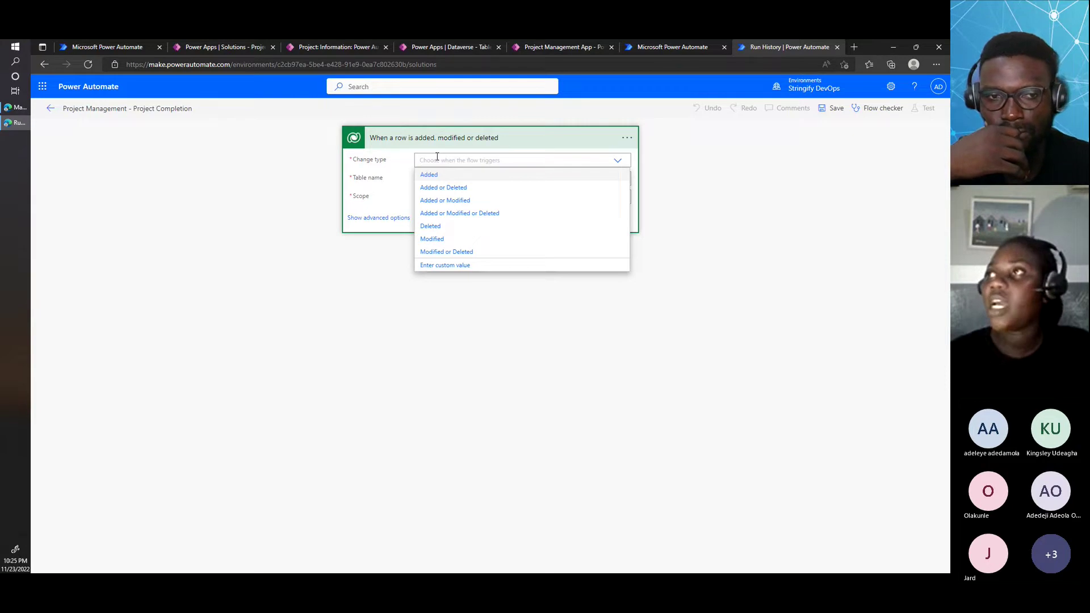
click(448, 240)
click(425, 178)
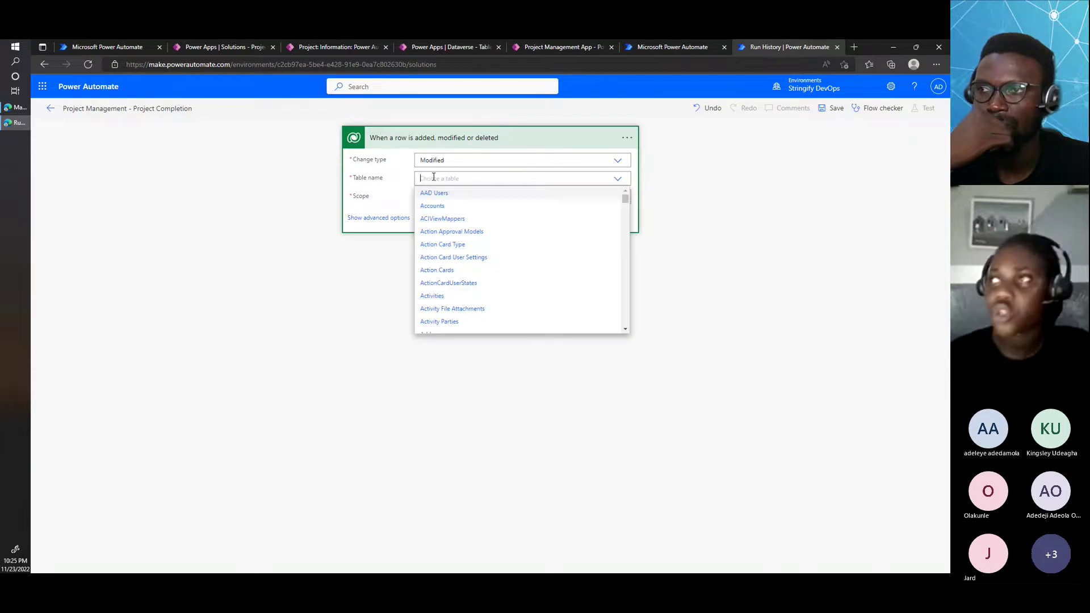
scroll(440, 259, down, 5)
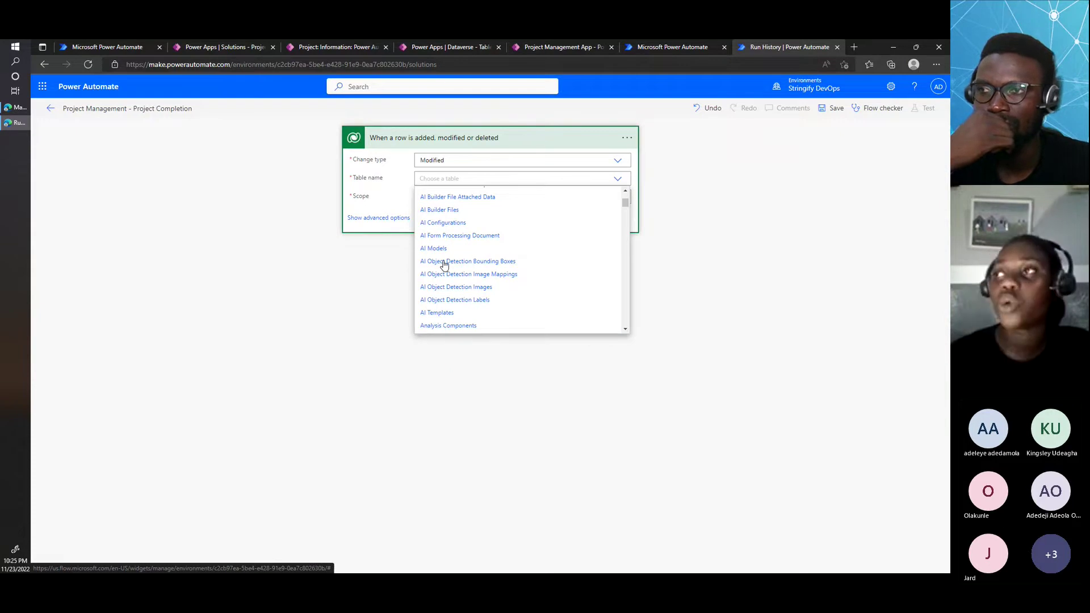
scroll(444, 266, down, 1)
scroll(445, 265, down, 3)
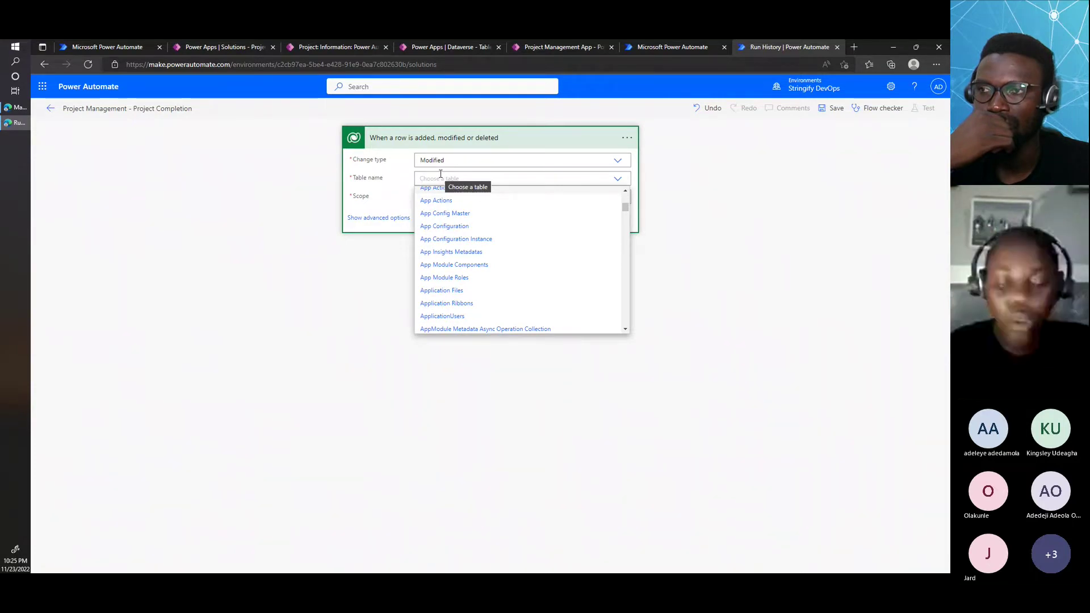
text(proje)
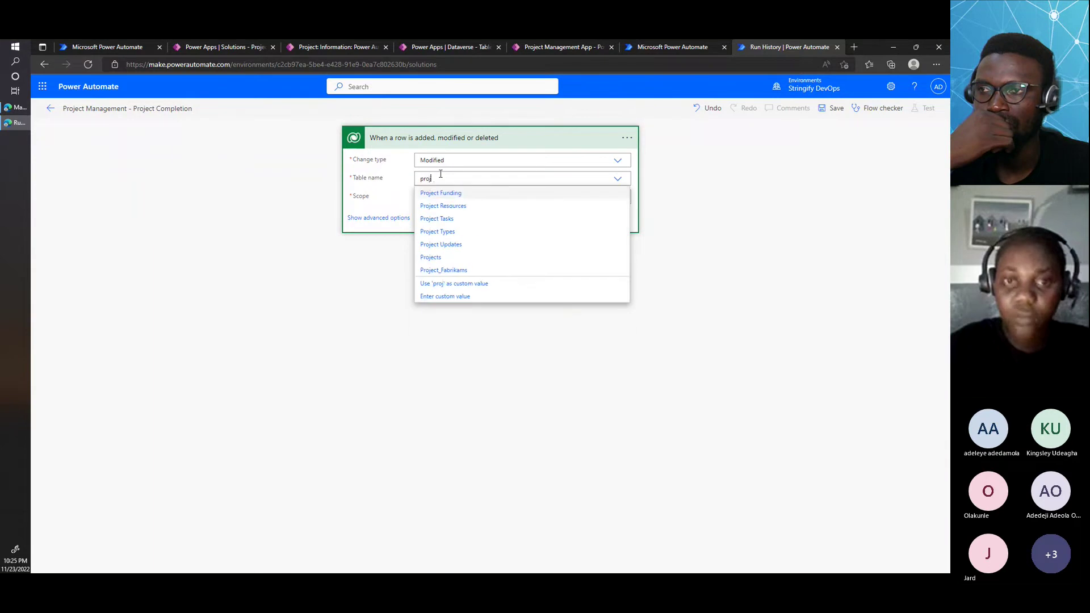
click(434, 259)
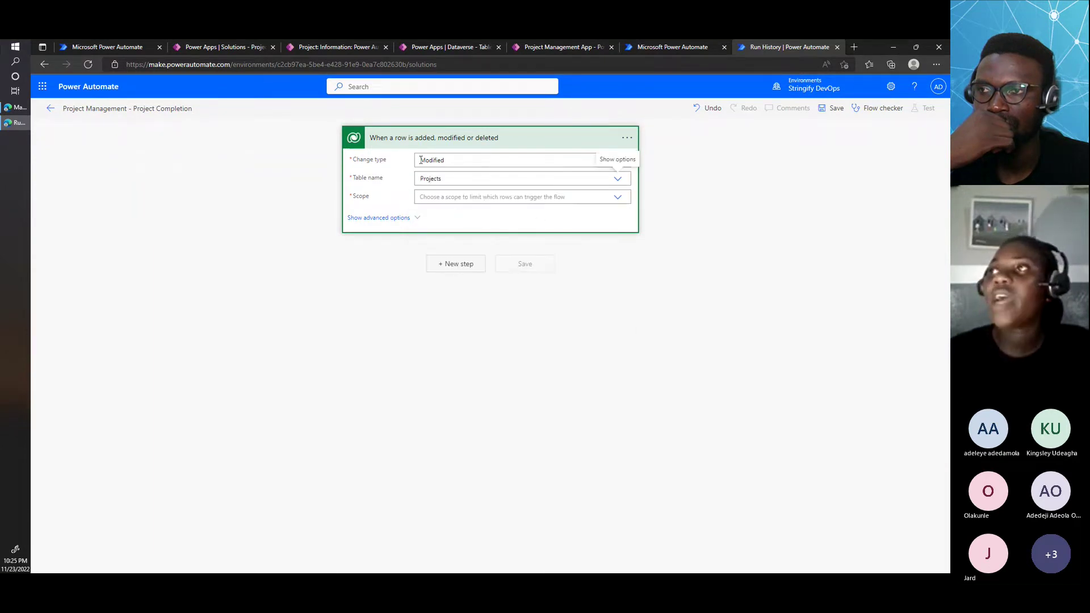
click(435, 195)
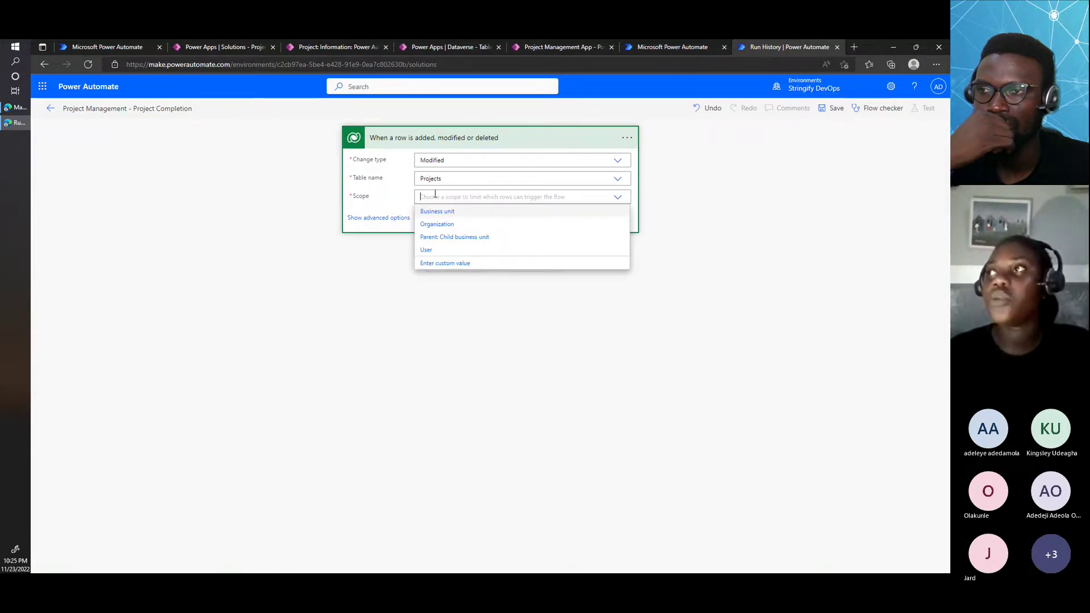
click(437, 224)
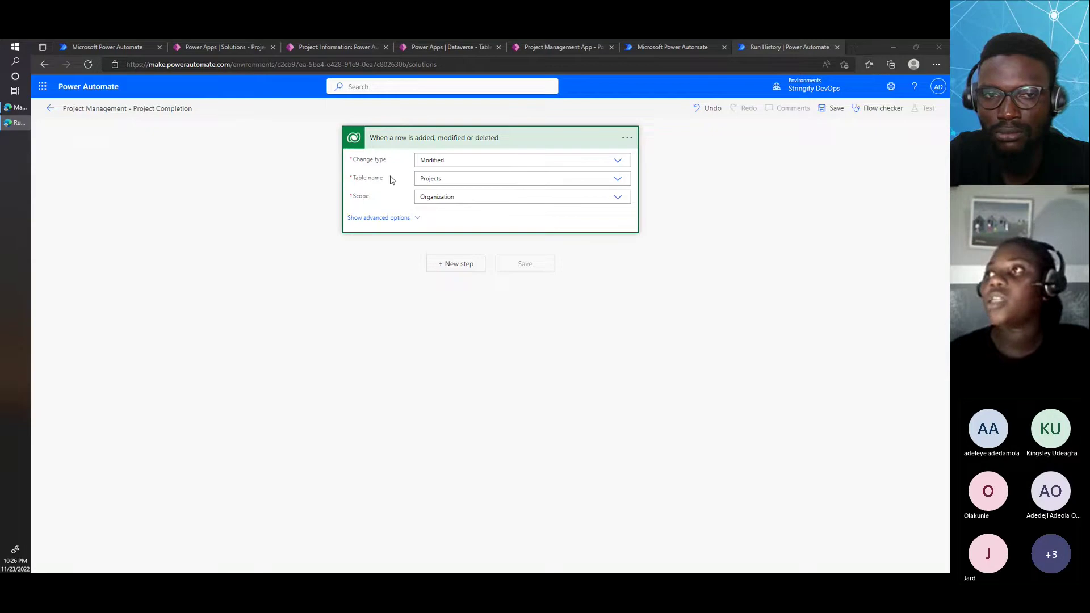
Open the trigger's settings and add a blank trigger condition.
click(631, 141)
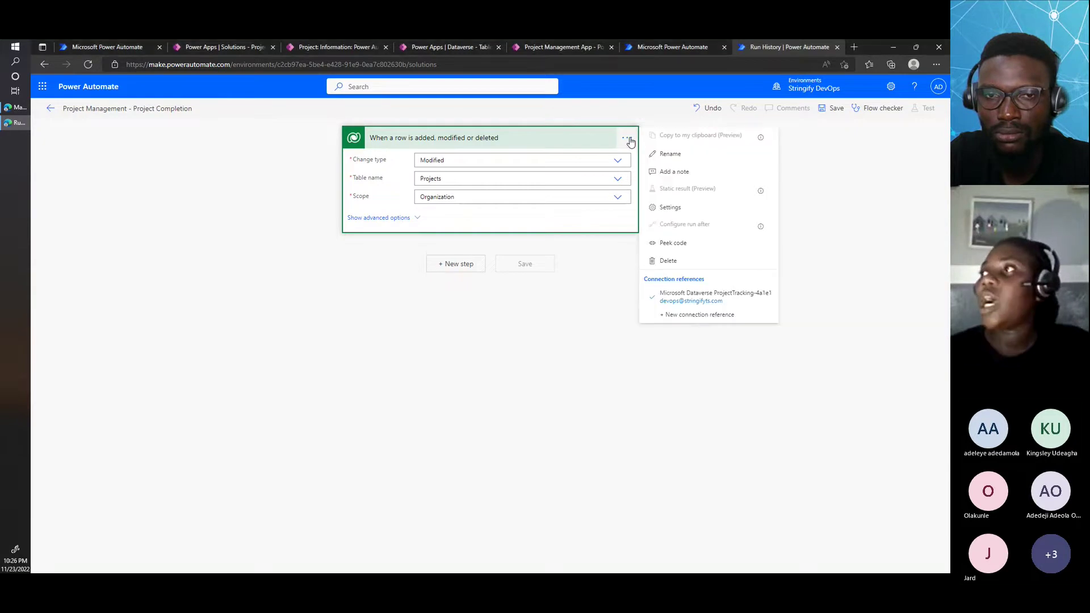
click(696, 211)
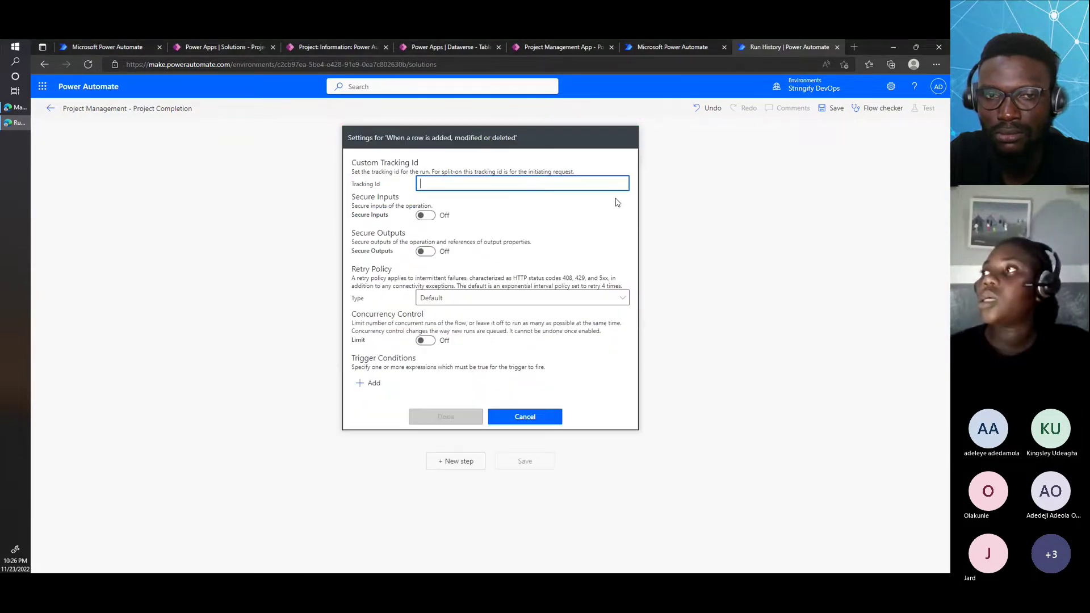
click(525, 416)
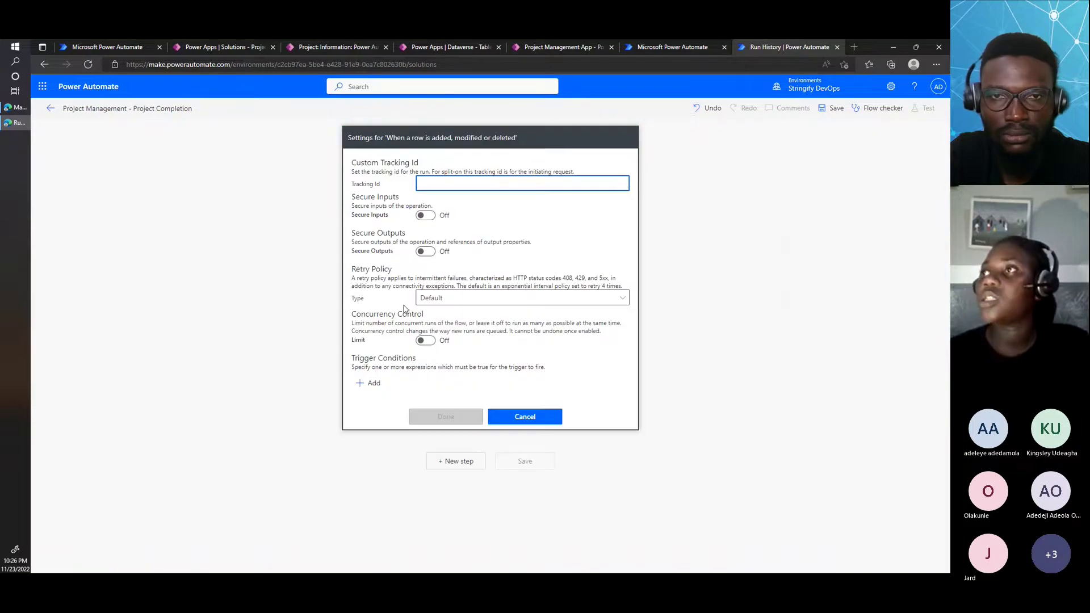
click(374, 384)
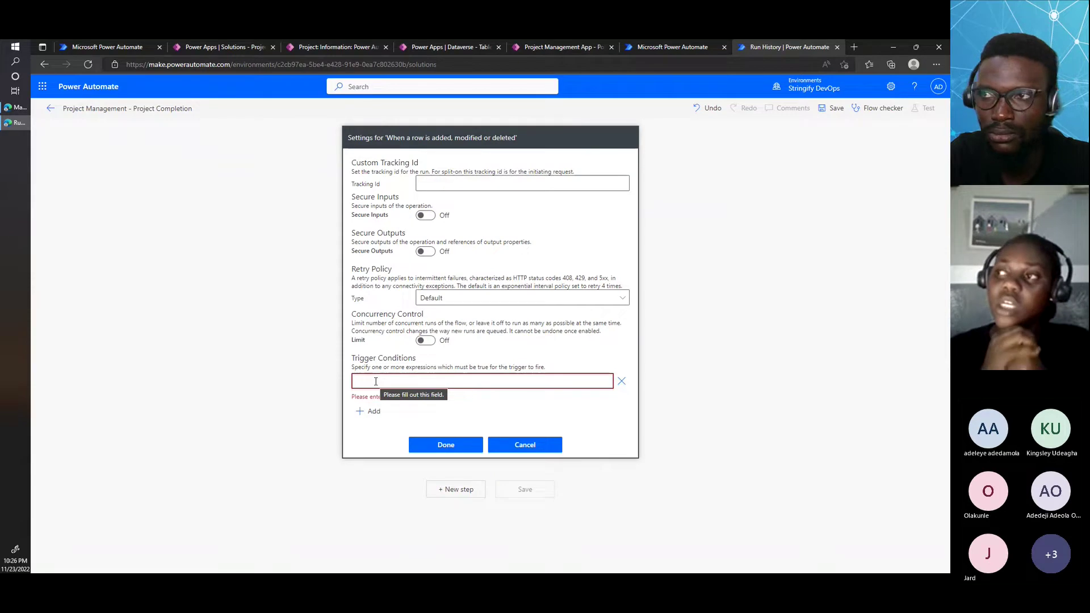
click(375, 381)
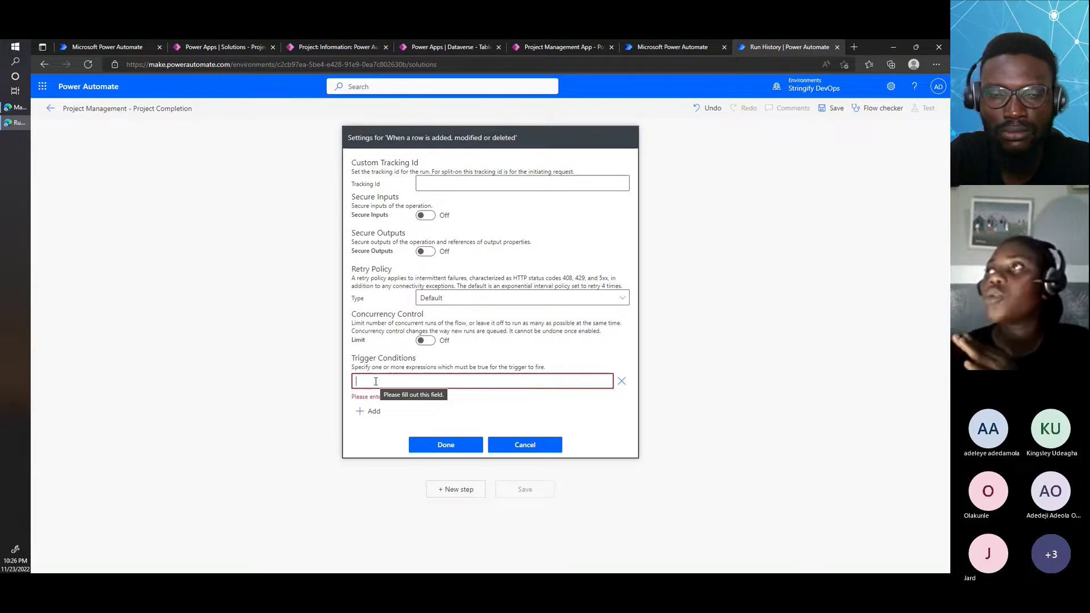
Switch to the Project table's columns in Power Apps and examine the choice labels and values of the Project Status column.
click(469, 48)
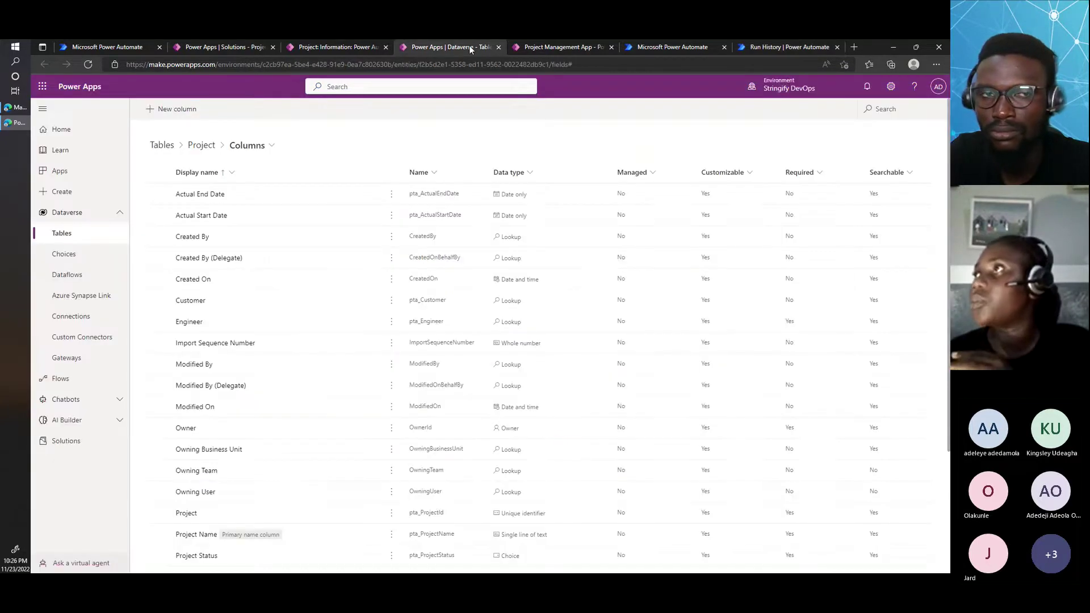
click(522, 49)
click(432, 46)
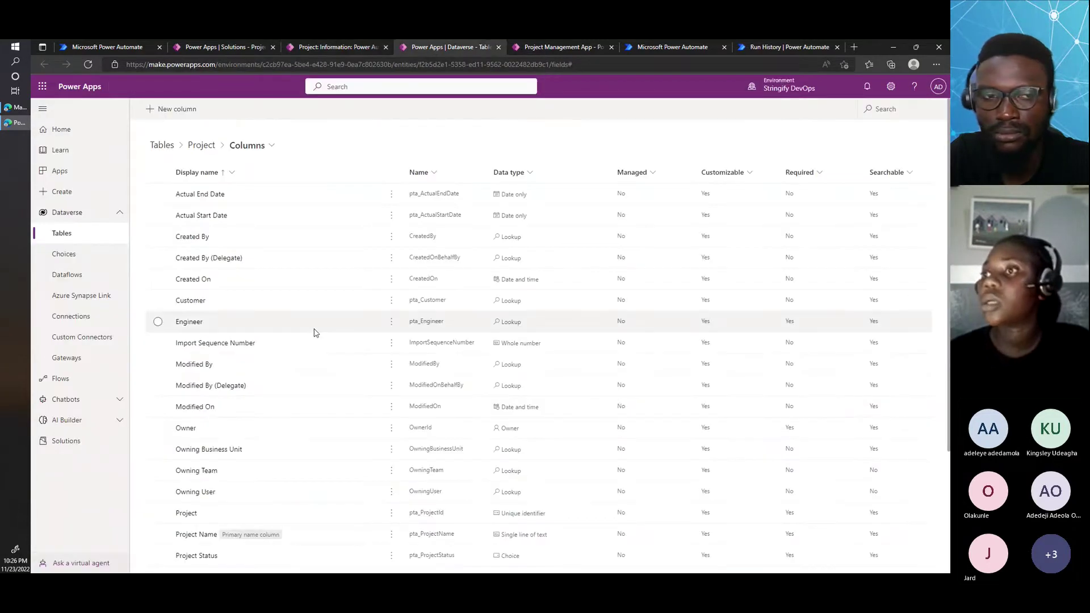
scroll(314, 332, down, 2)
scroll(311, 331, up, 2)
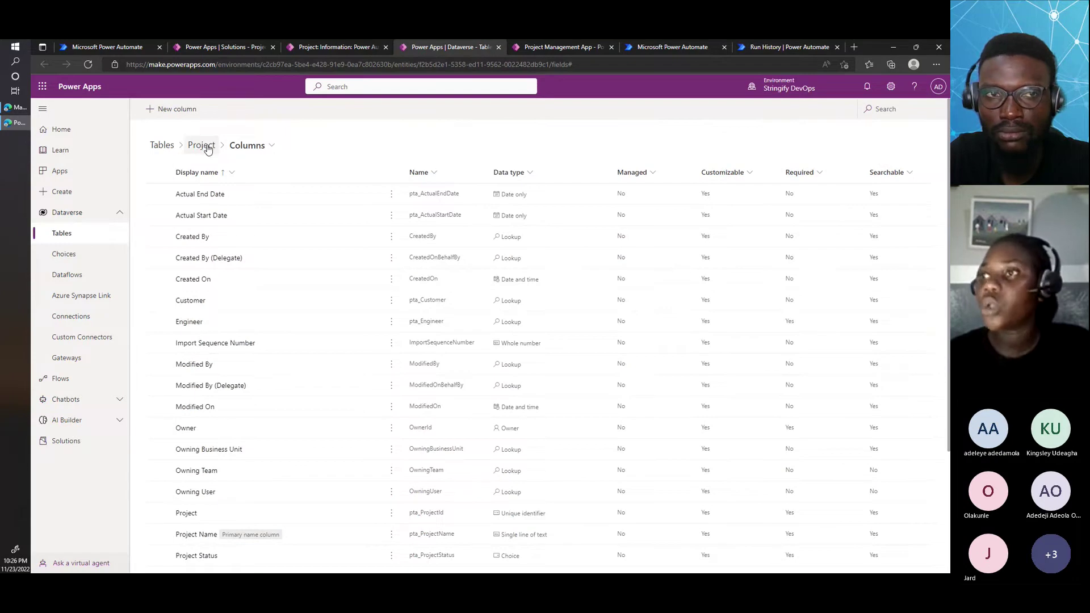
scroll(301, 492, down, 3)
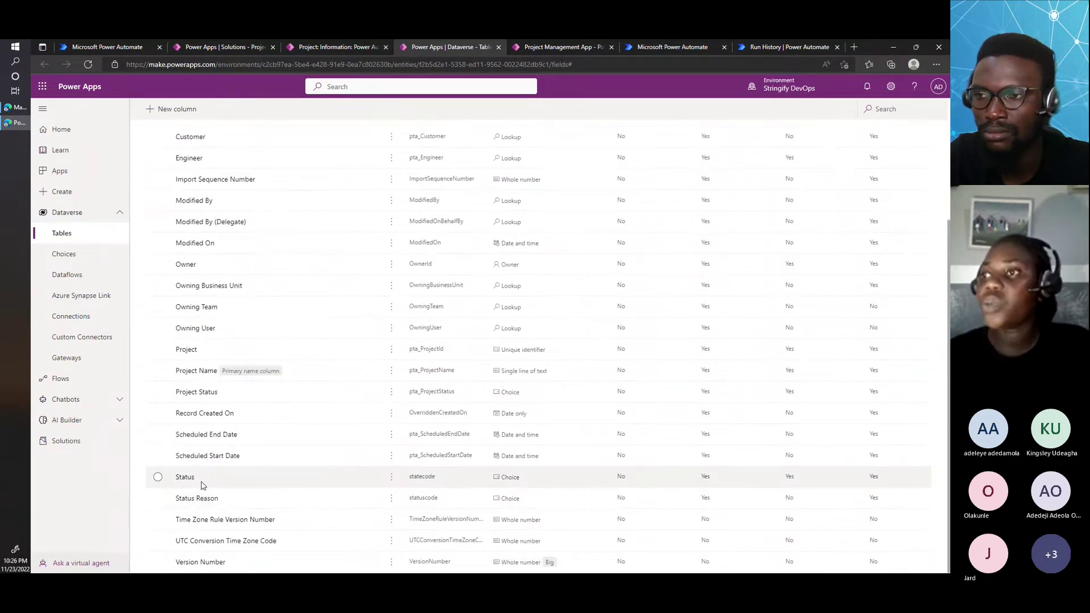
click(196, 392)
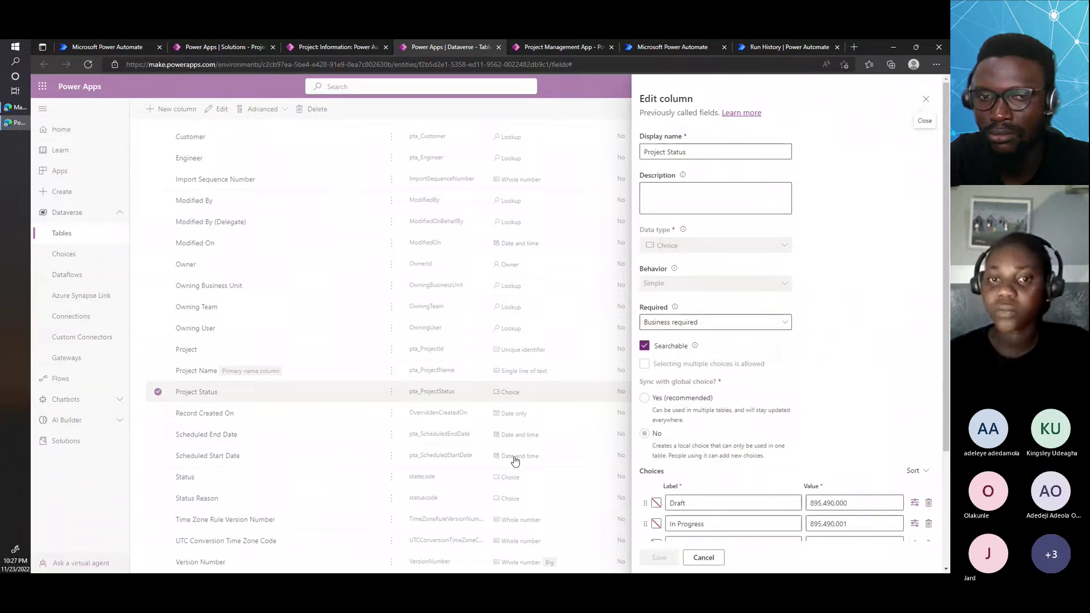
scroll(713, 445, down, 3)
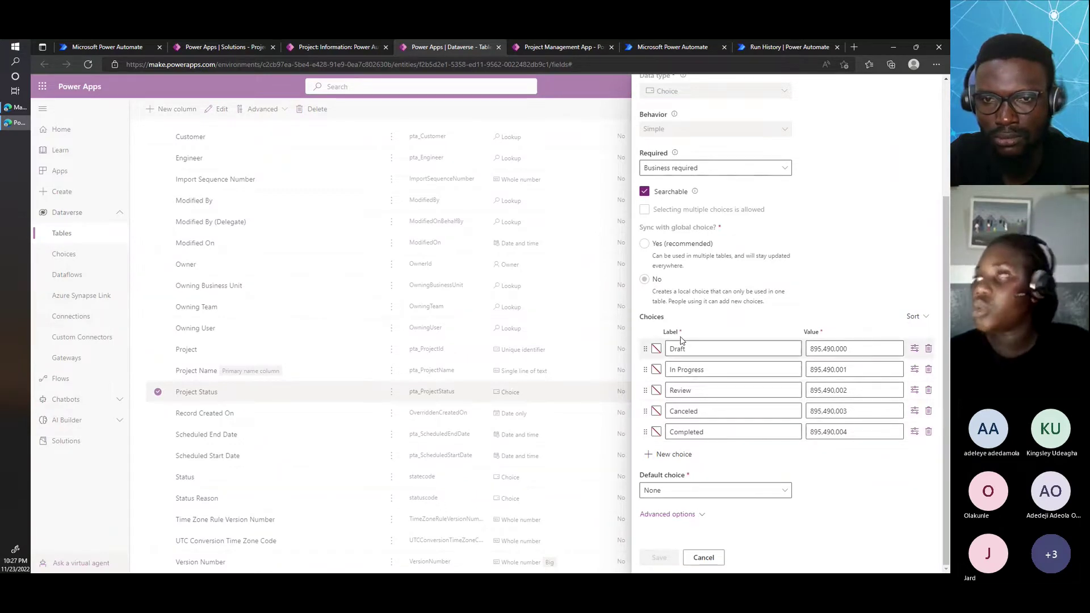
scroll(709, 295, up, 3)
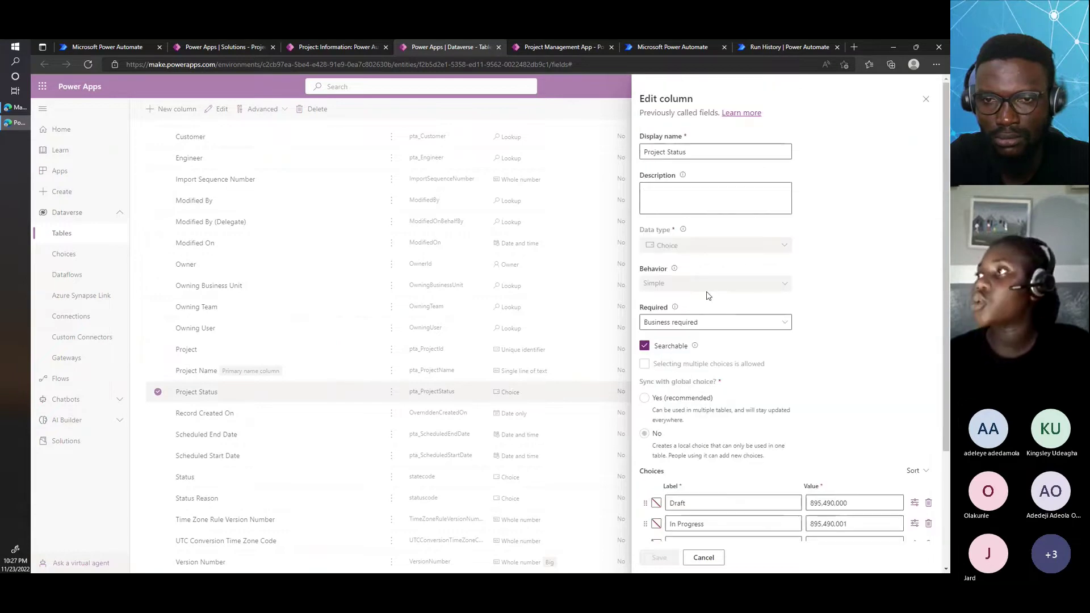
click(704, 558)
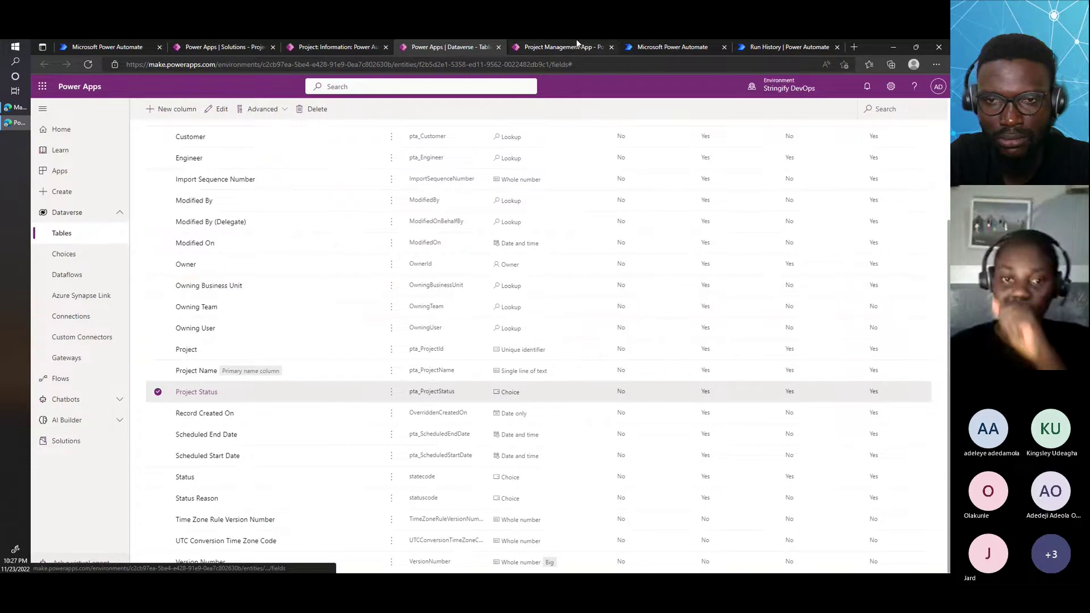
click(787, 50)
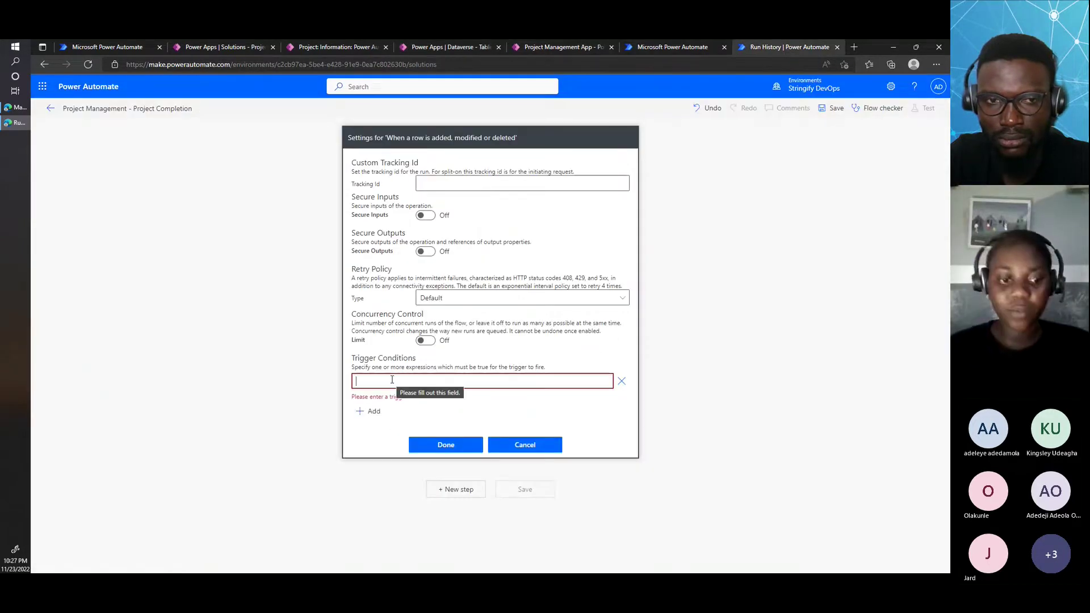
text(@e)
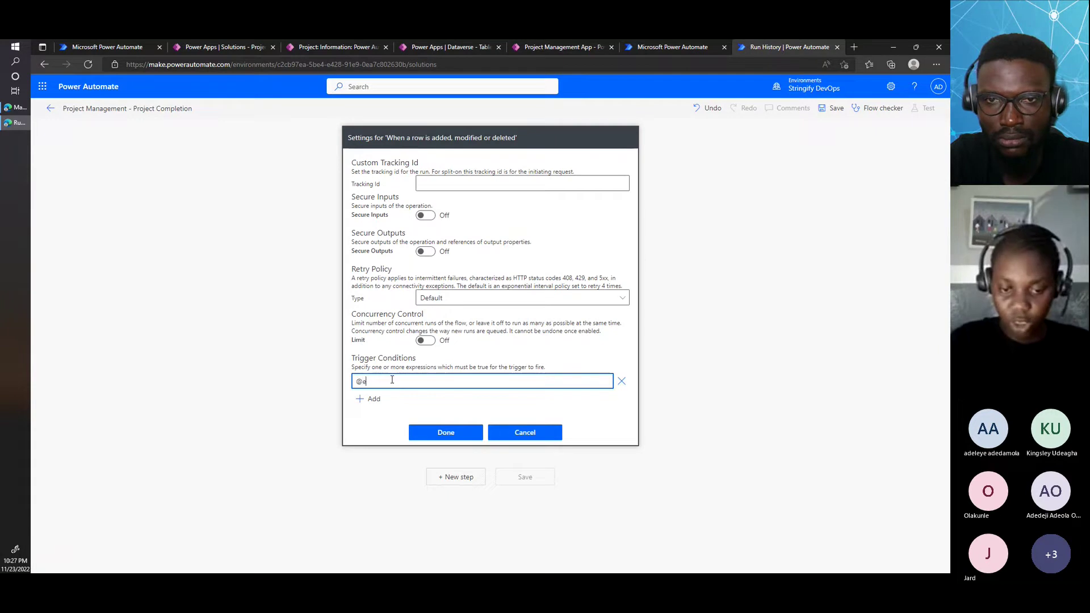
text(quals()
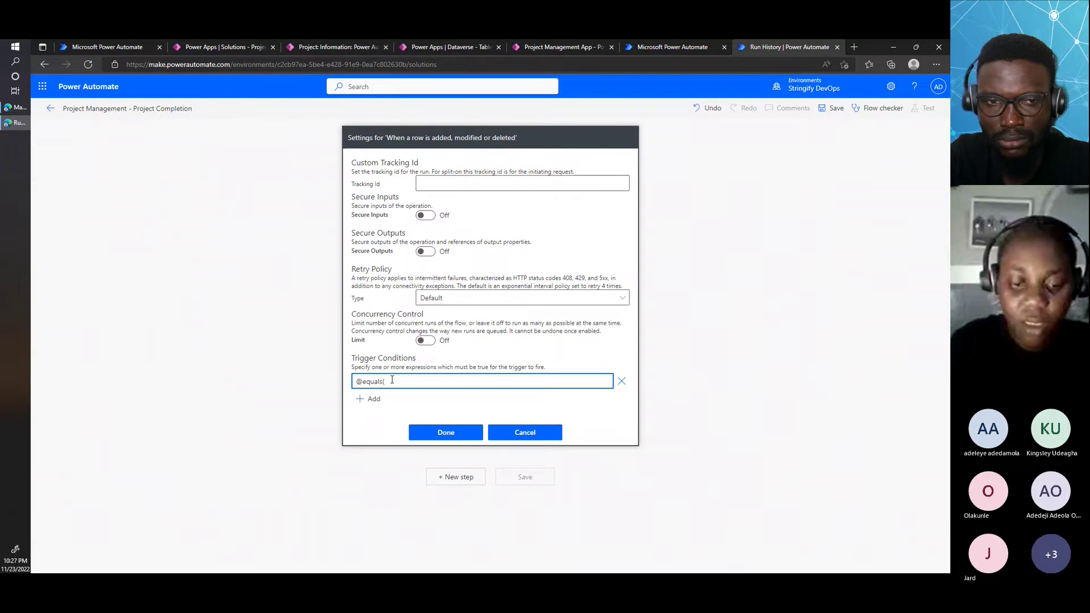
text(trigger)
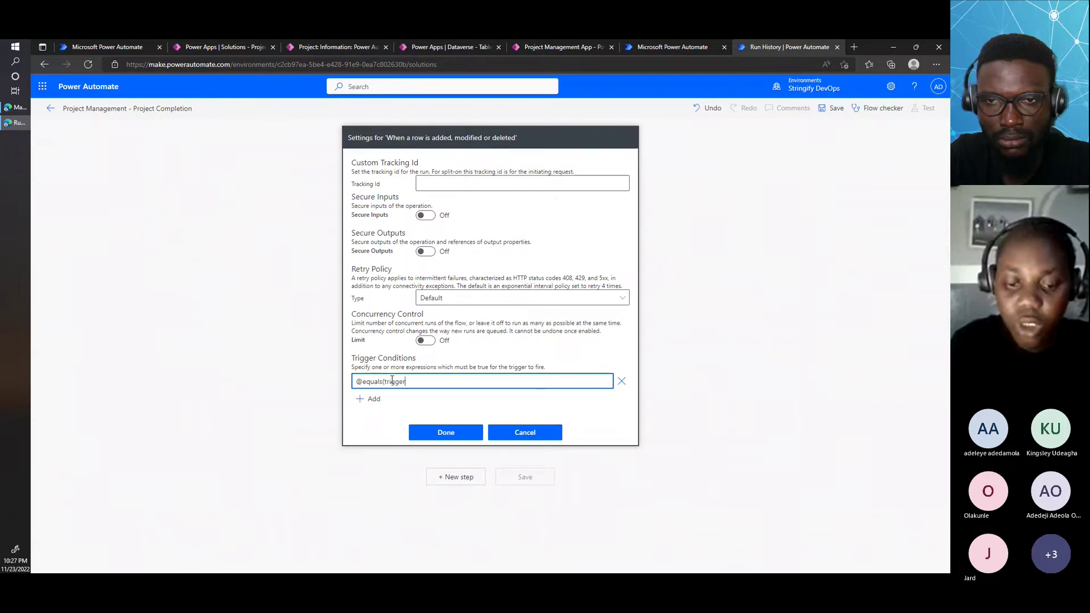
text(Output)
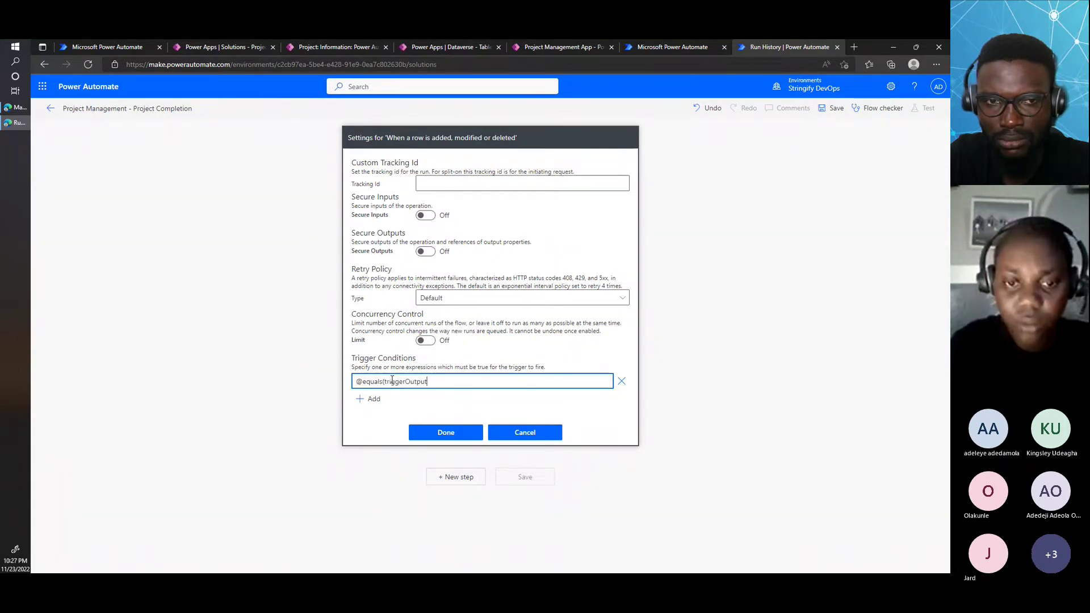
text(s())
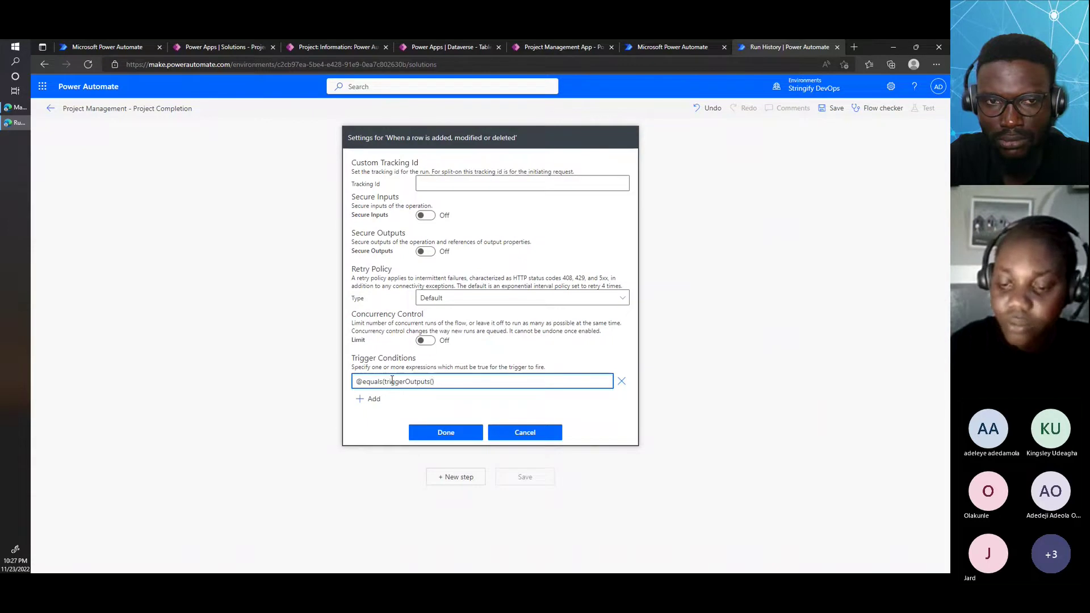
text(?)
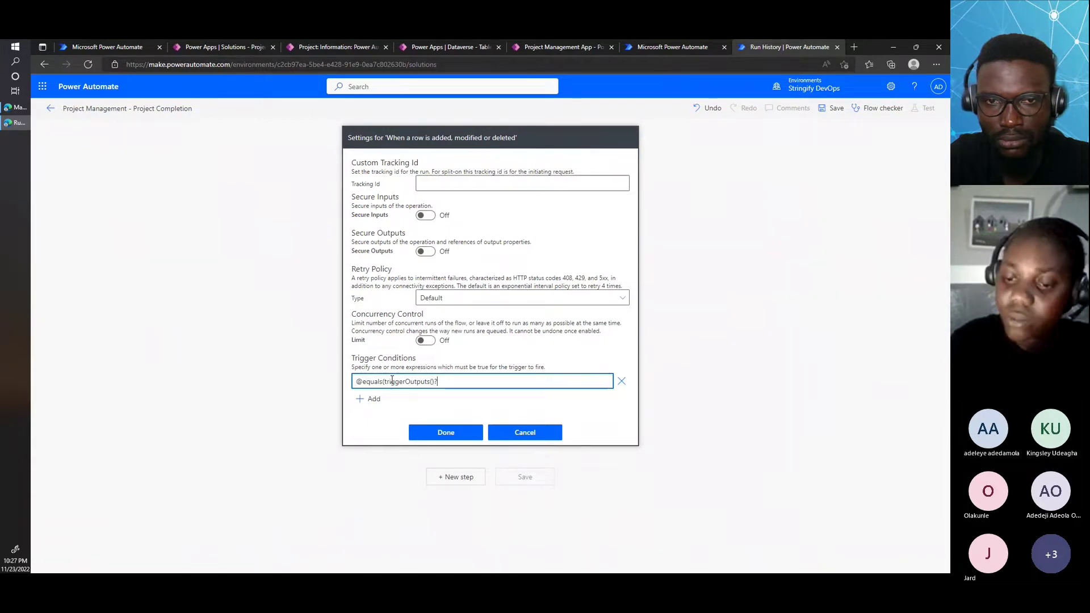
text([)
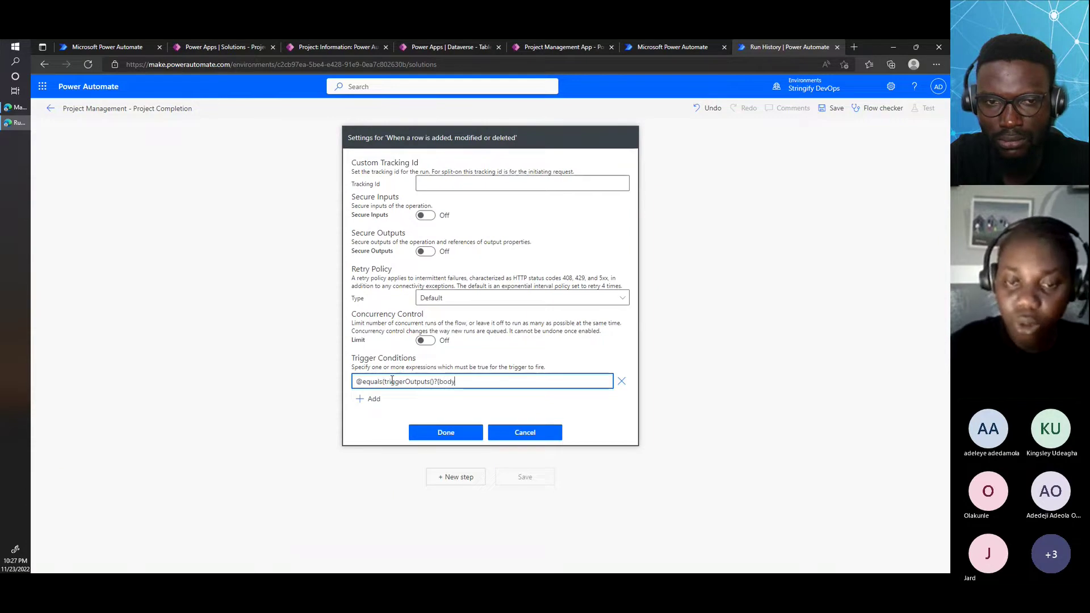
text(body)
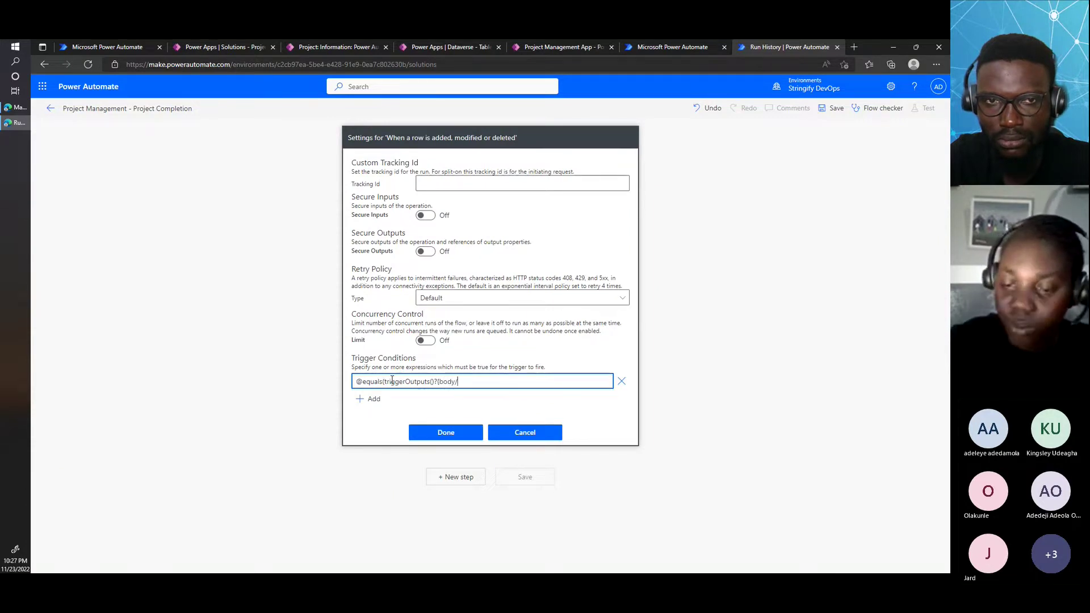
text(/)
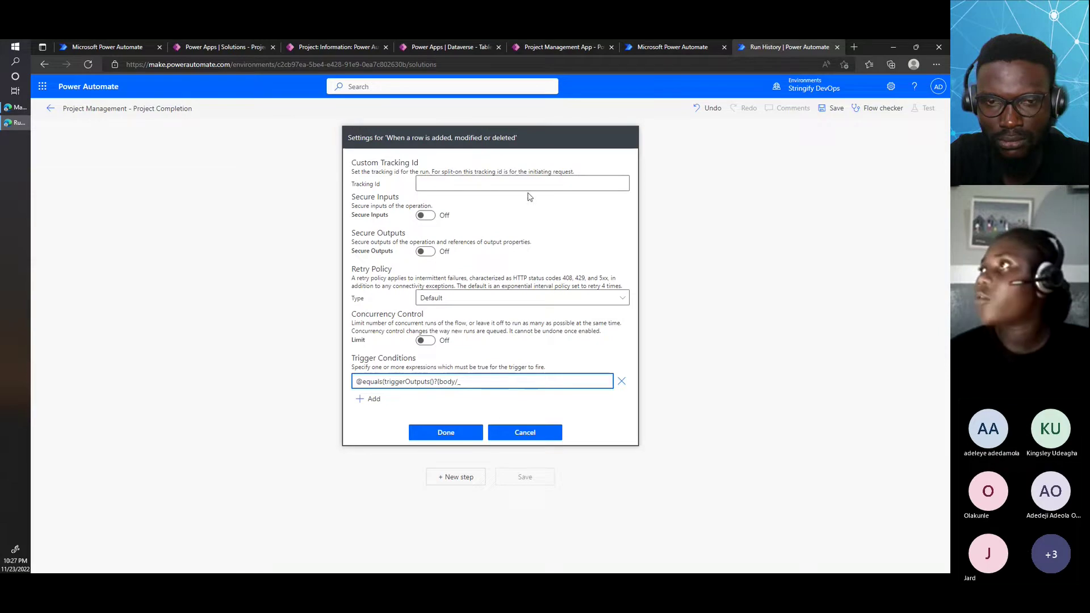
Examine the Project table's column list in Power Apps for the schema name of the Project Status column.
click(571, 41)
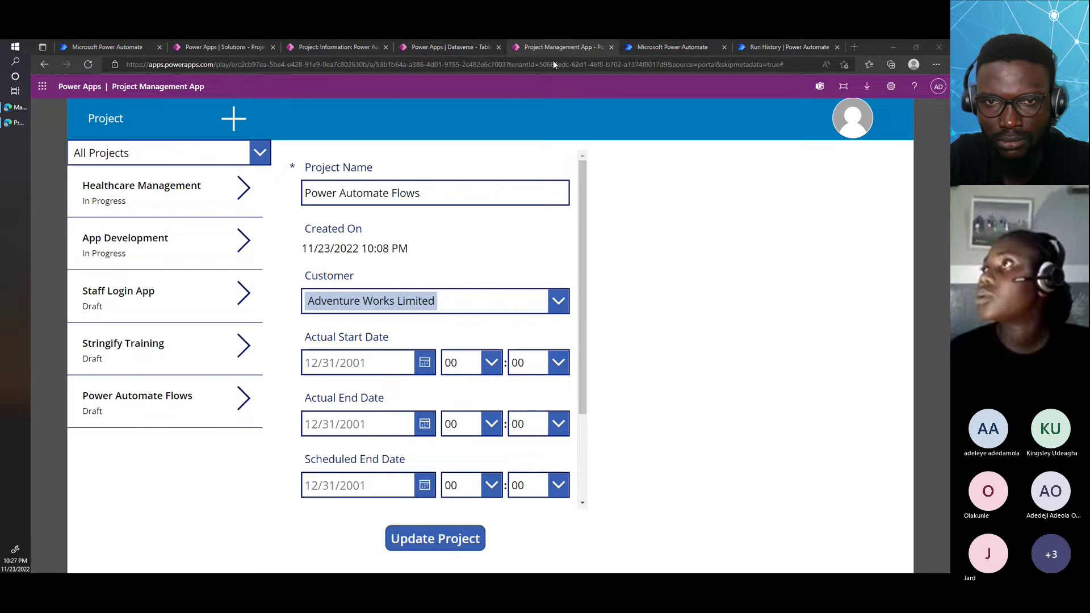
double_click(873, 50)
click(475, 76)
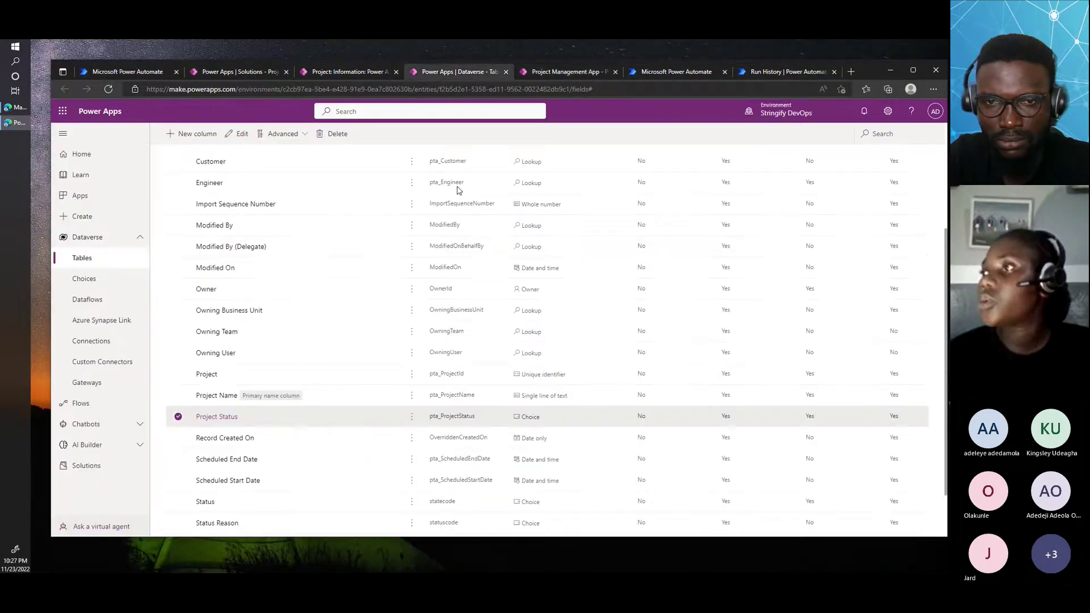
scroll(434, 247, up, 5)
scroll(434, 248, down, 1)
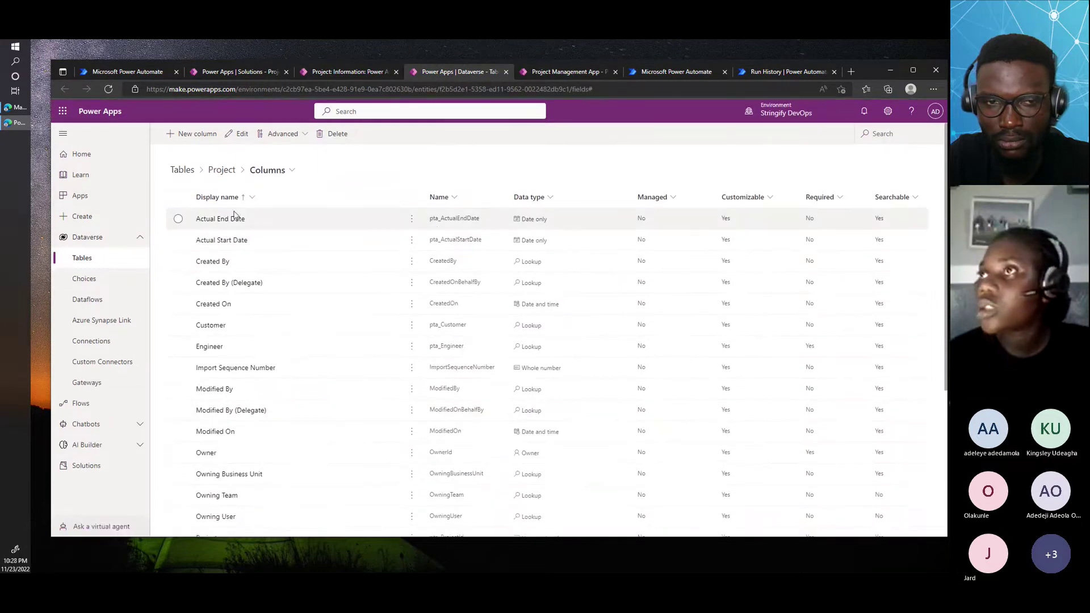
scroll(227, 406, down, 4)
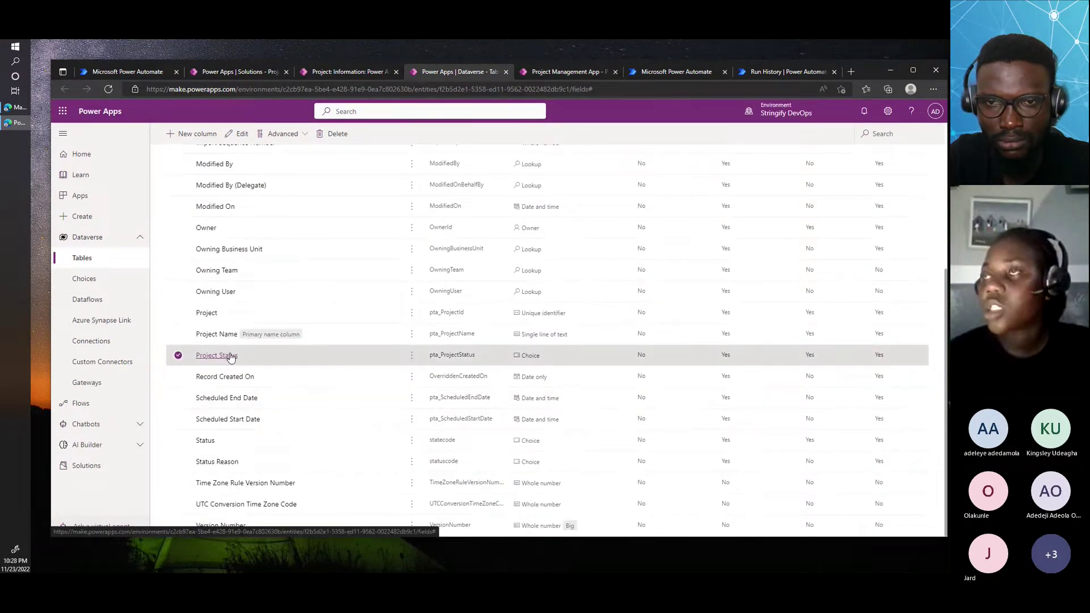
scroll(272, 329, up, 5)
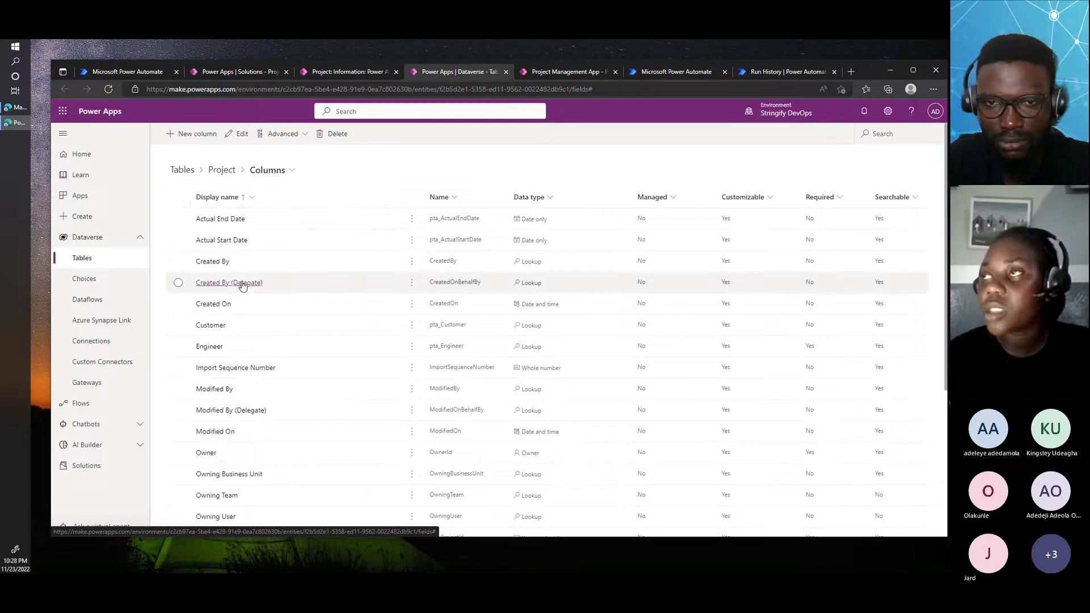
scroll(243, 282, down, 4)
click(221, 358)
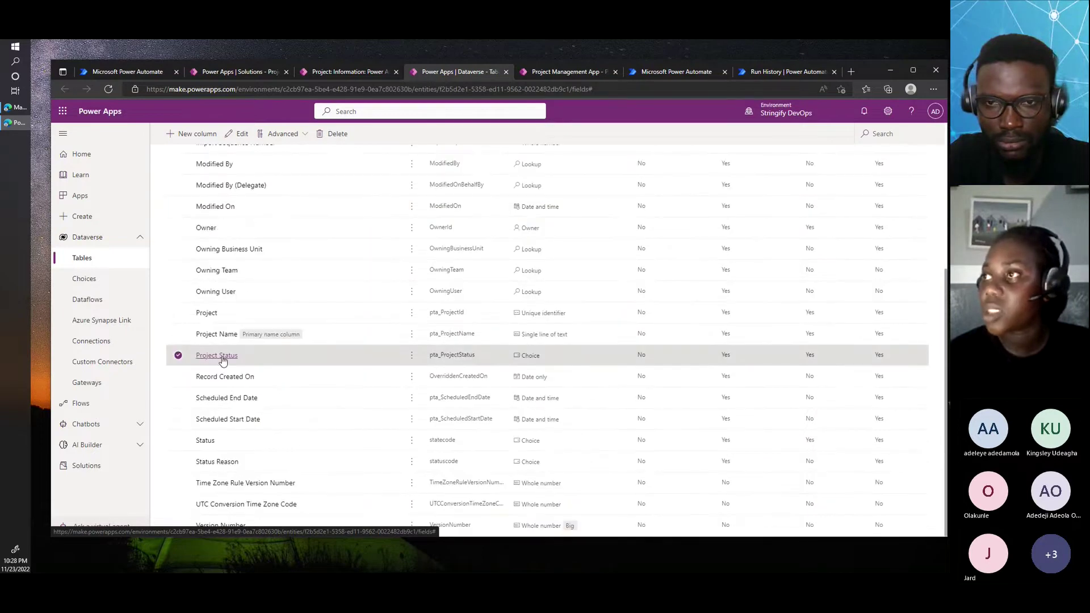
scroll(222, 361, up, 4)
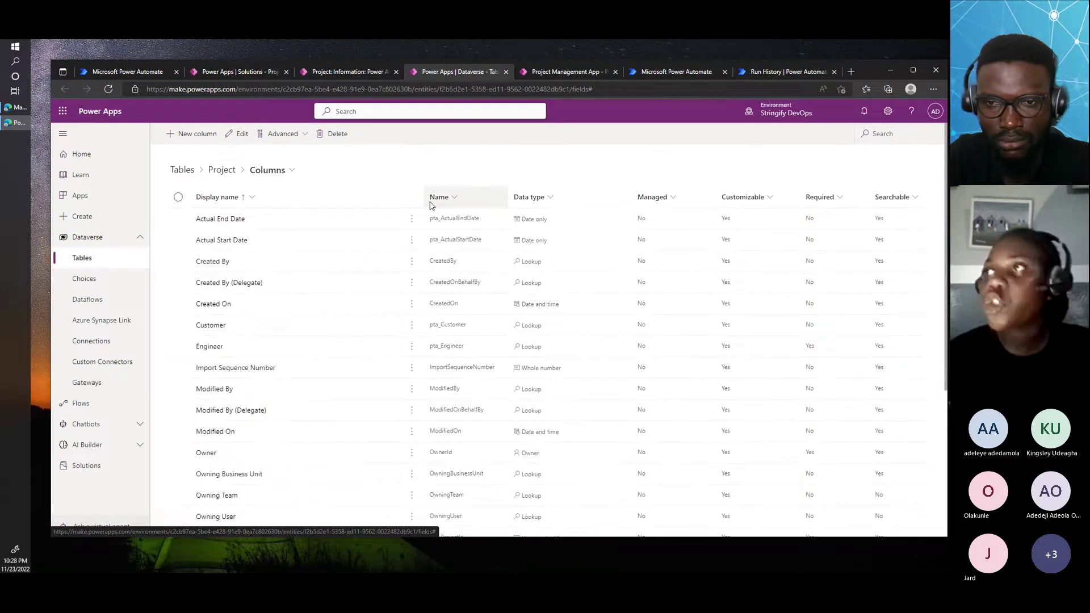
scroll(442, 250, down, 2)
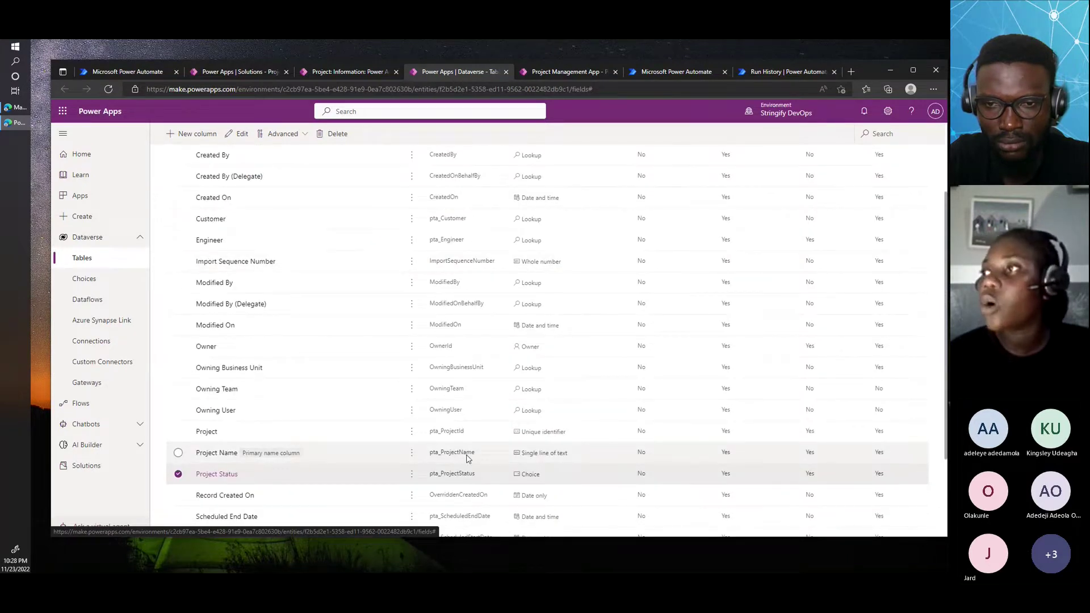
scroll(467, 458, down, 1)
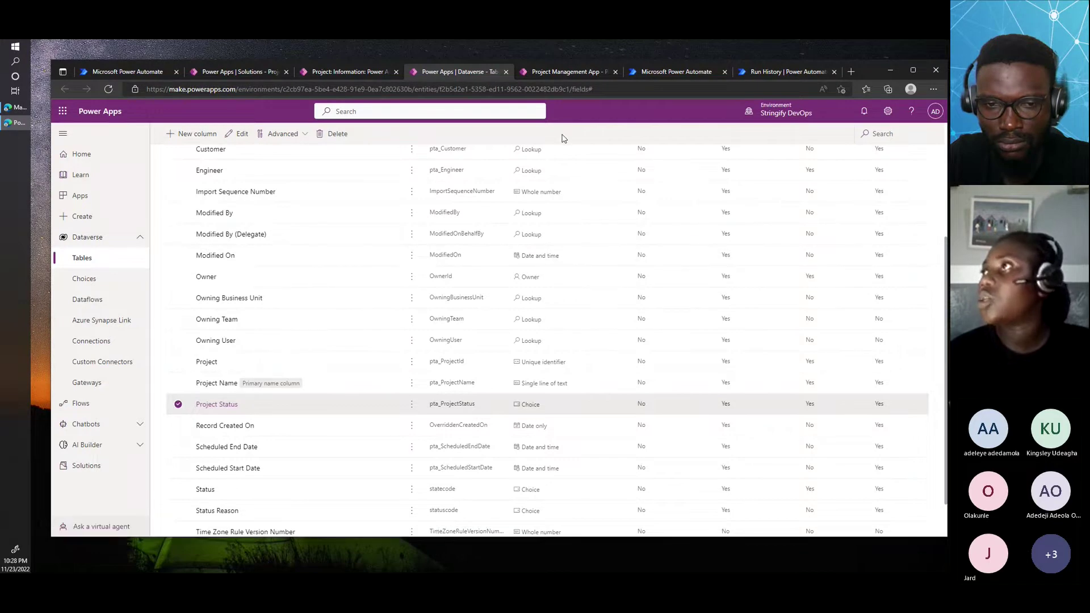
Return to the flow's trigger settings and extend the trigger condition with the column name "pta_projectstatus".
click(772, 73)
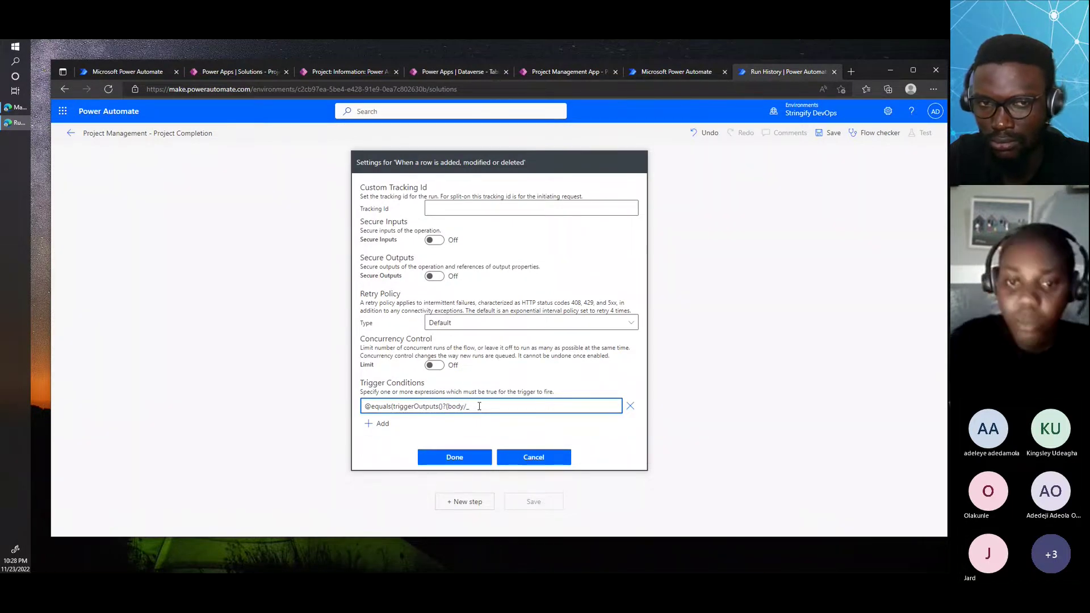
text(pta)
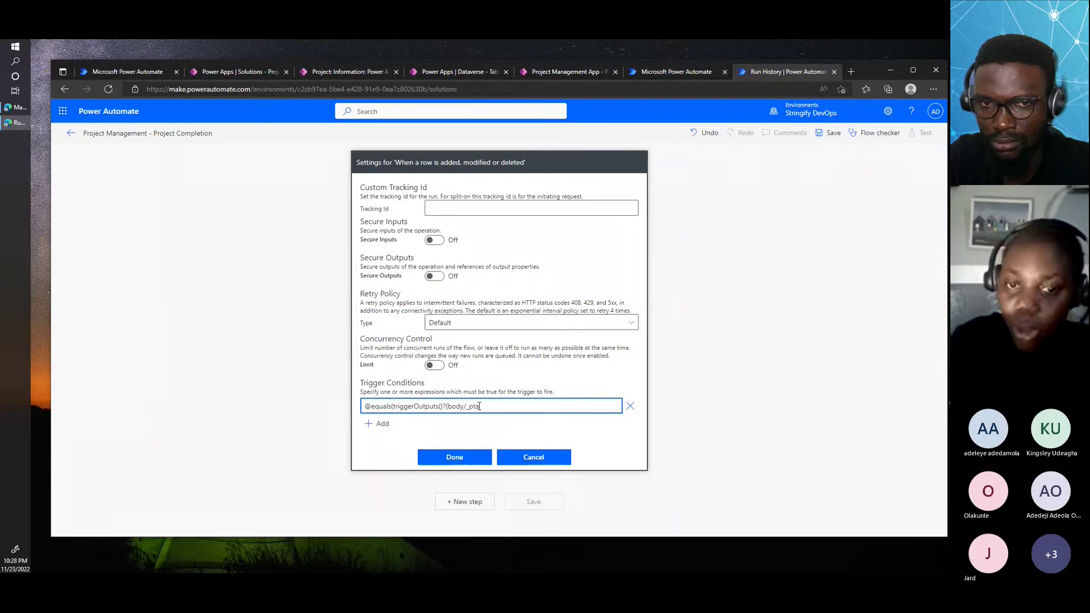
text(_projec)
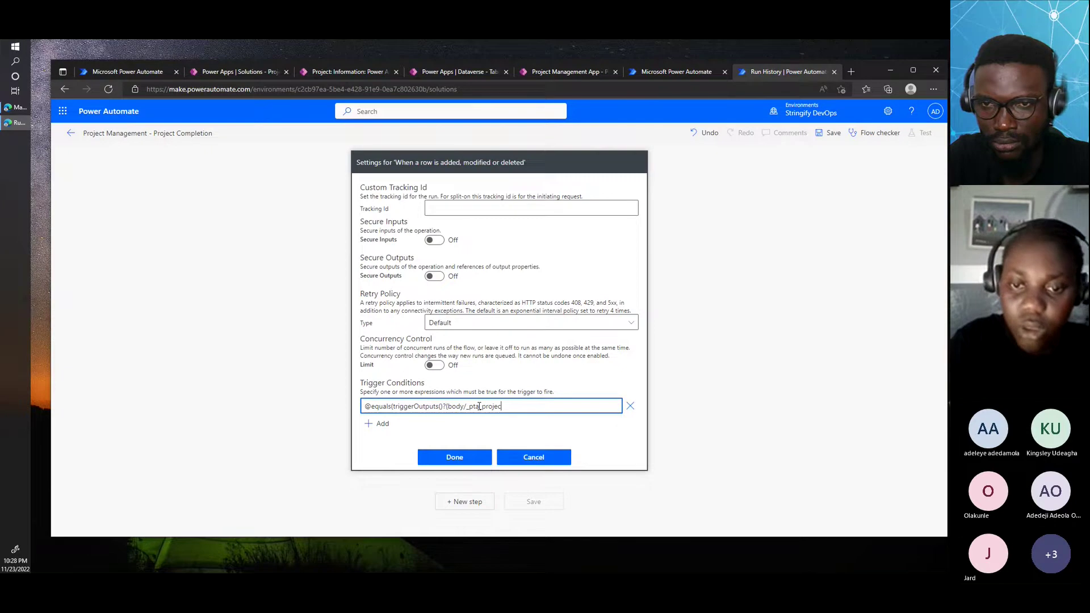
text(tstatus)
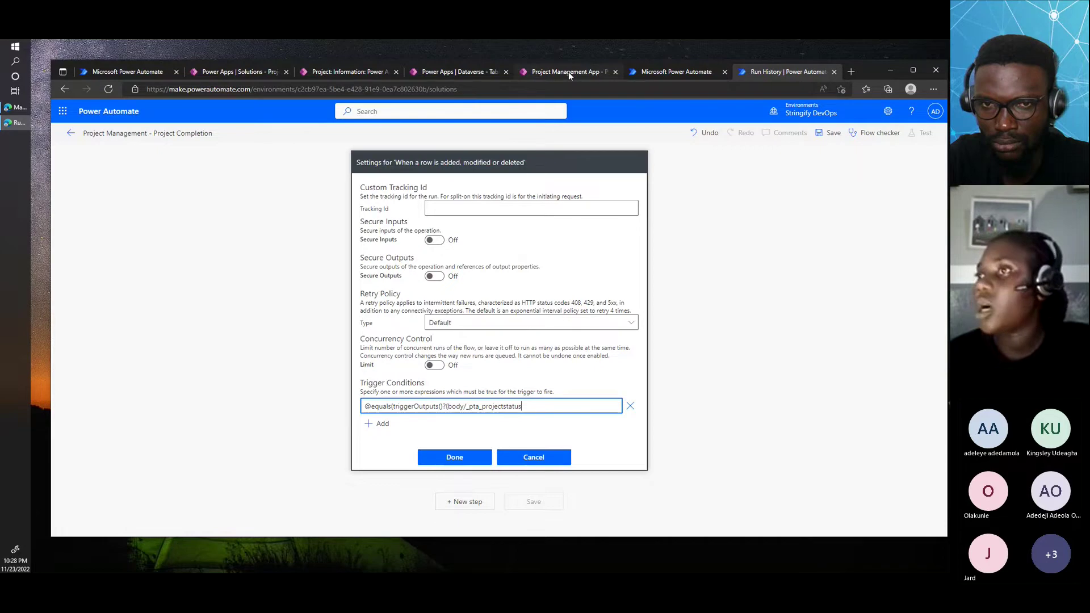
Open the Project Status column in the Project table and review its choice labels and values.
click(454, 71)
click(210, 406)
click(538, 432)
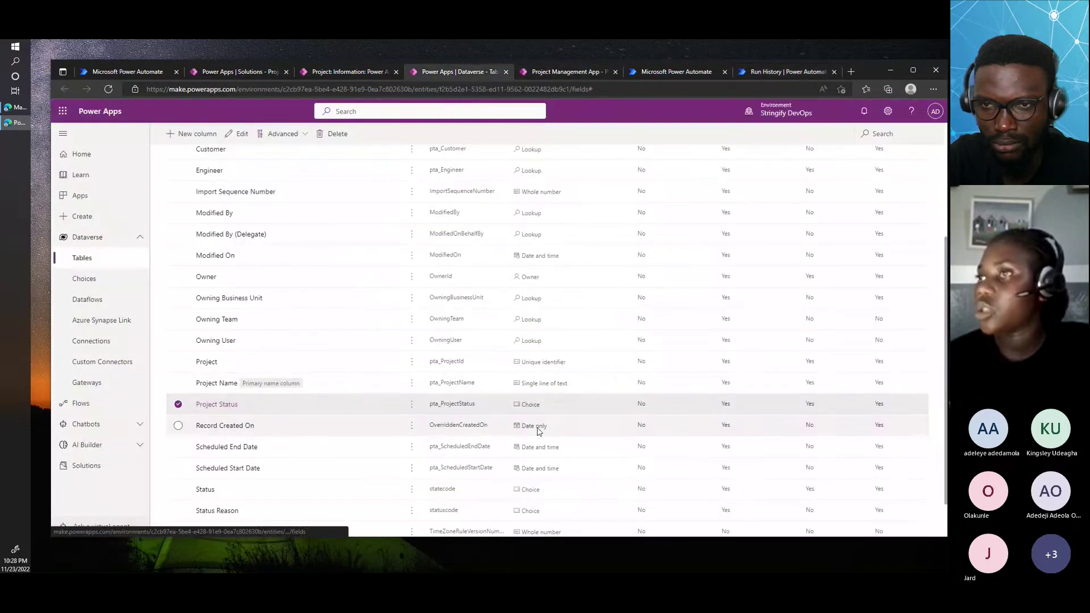
click(214, 404)
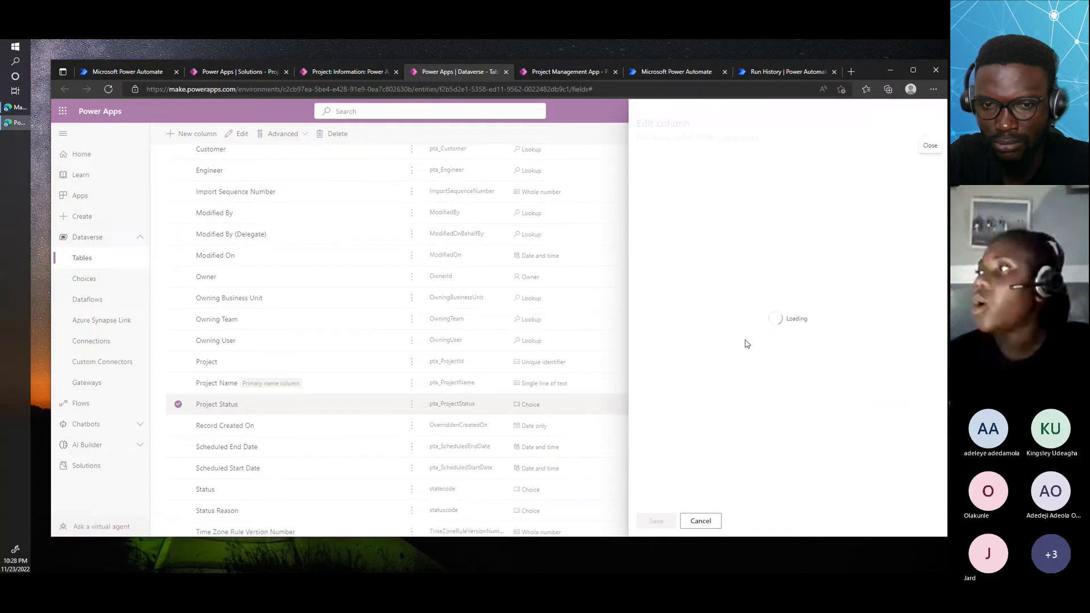
scroll(753, 386, down, 5)
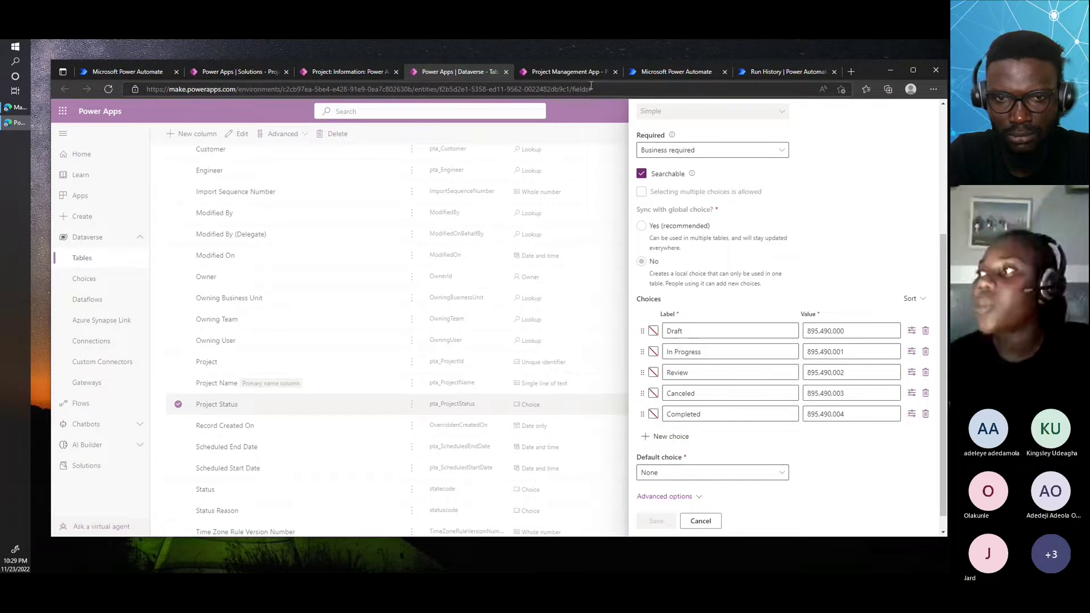
click(558, 69)
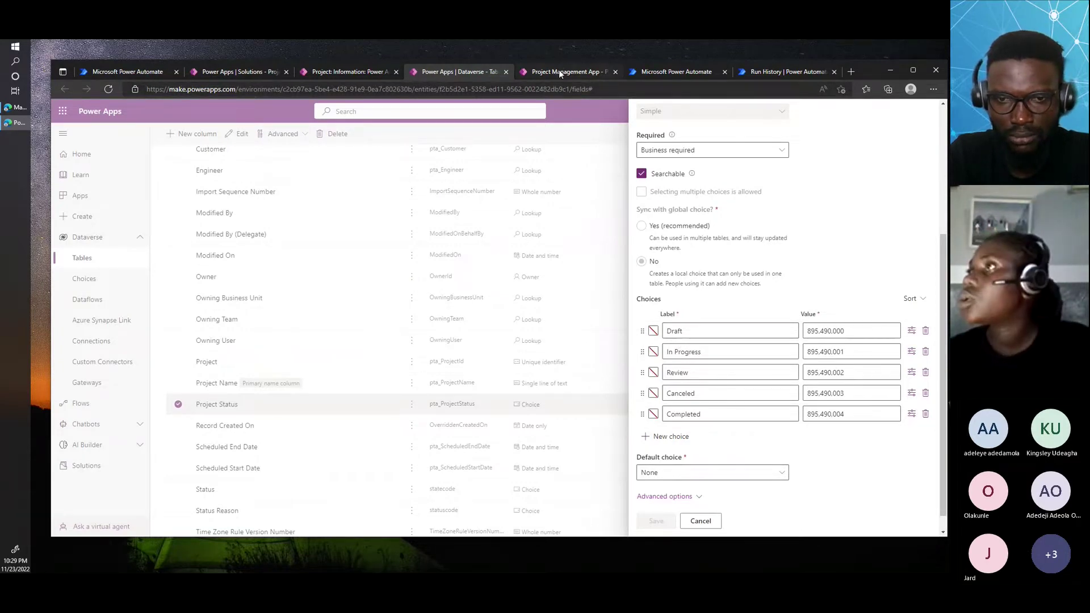
Return to the flow's trigger settings and complete the condition's column reference as ['body/_pta_projectstatus_label'], including its quotes and closing bracket.
click(786, 72)
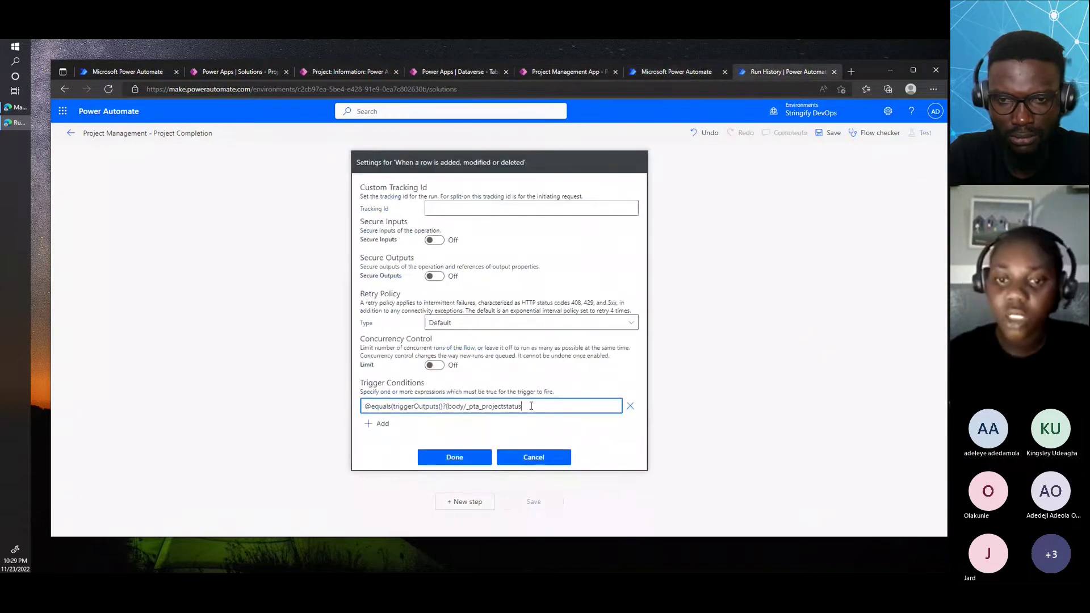
text(_label)
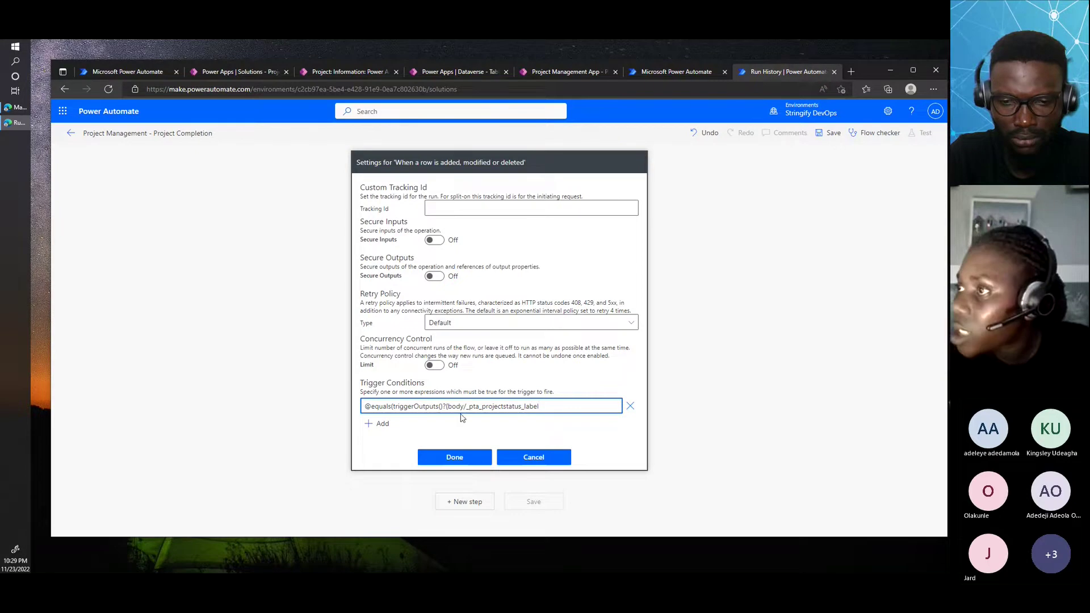
key(BackSpace)
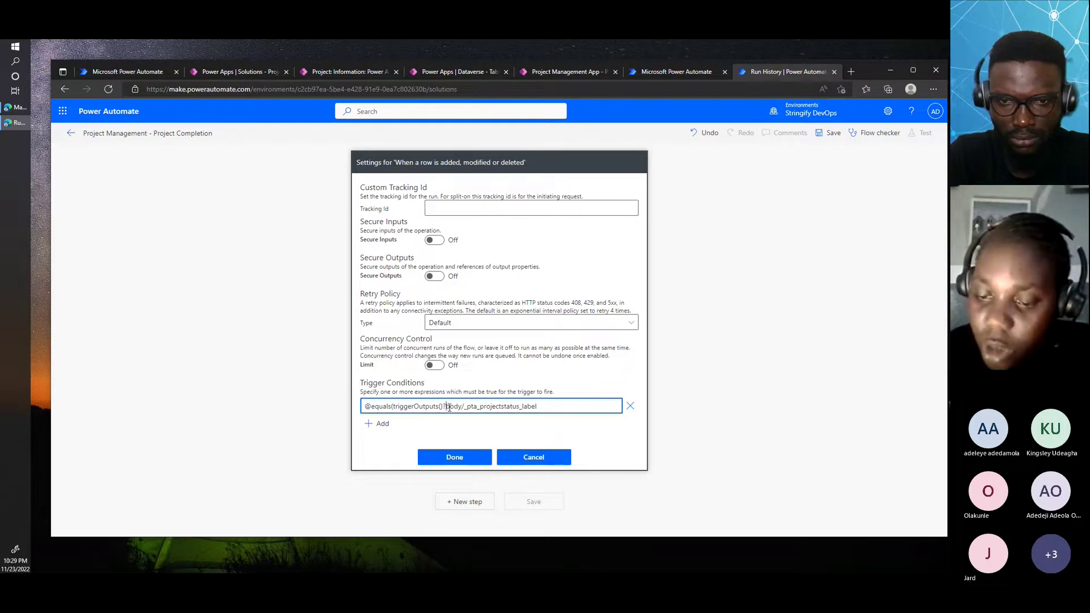
text([)
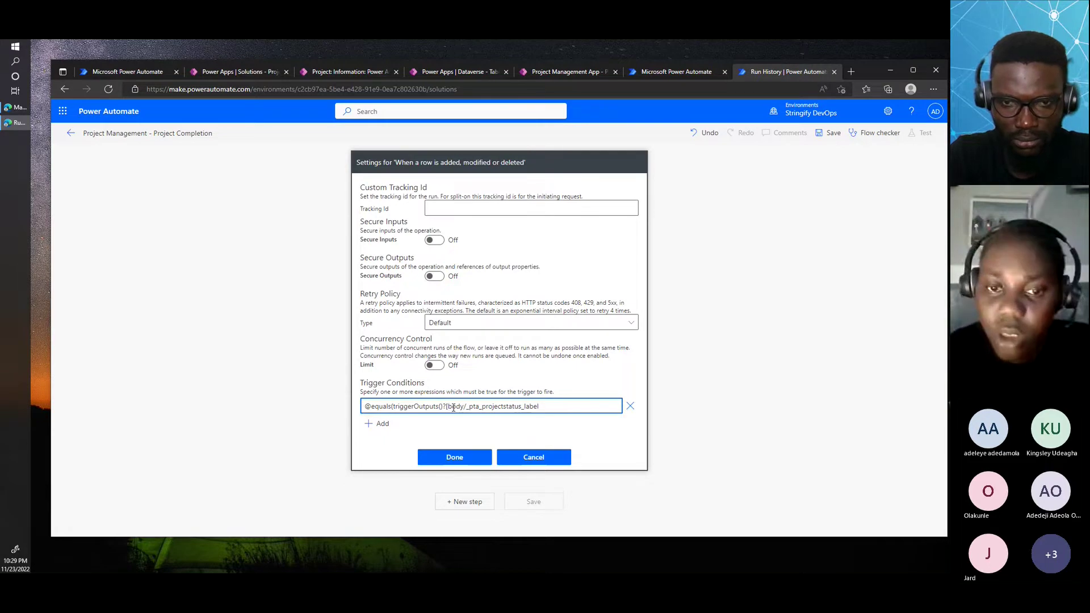
text(')
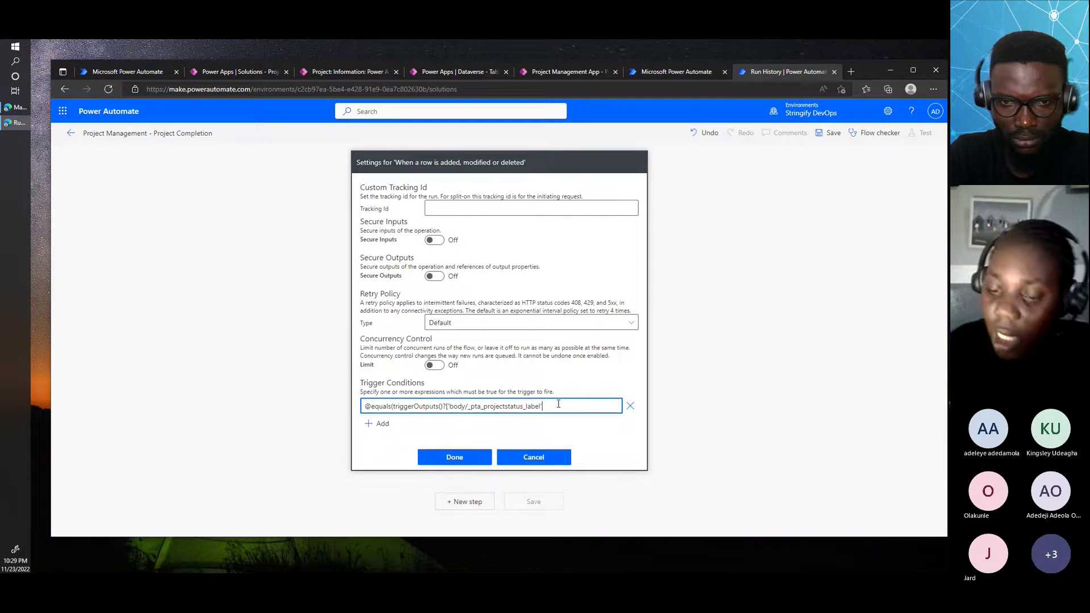
text('])
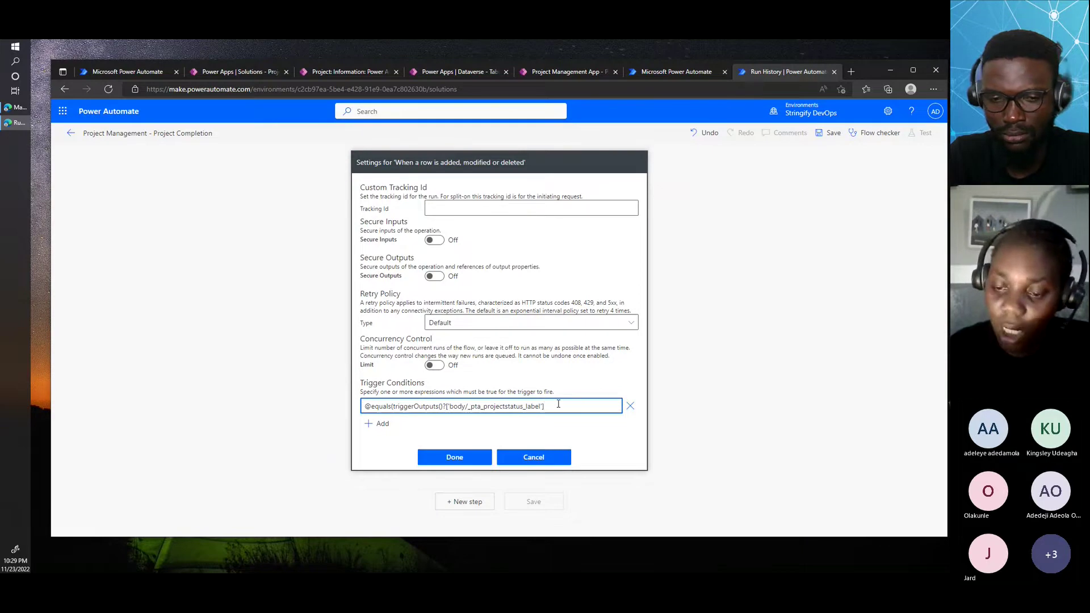
Finish the trigger condition with the comparison value 'Completed' and a closing parenthesis, and apply the trigger settings.
text(, 'Compl)
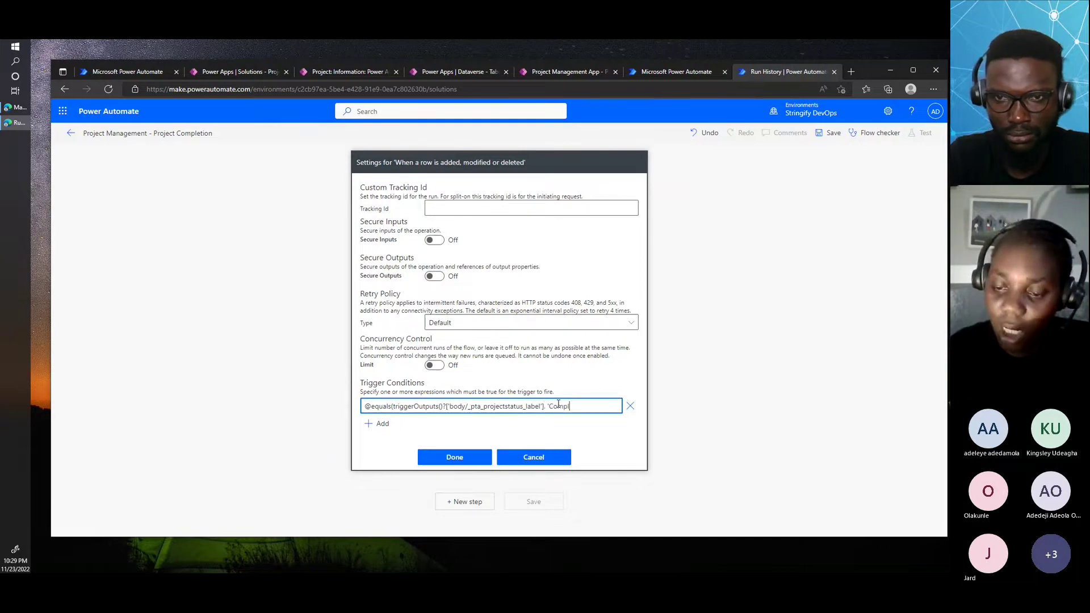
text(eted)
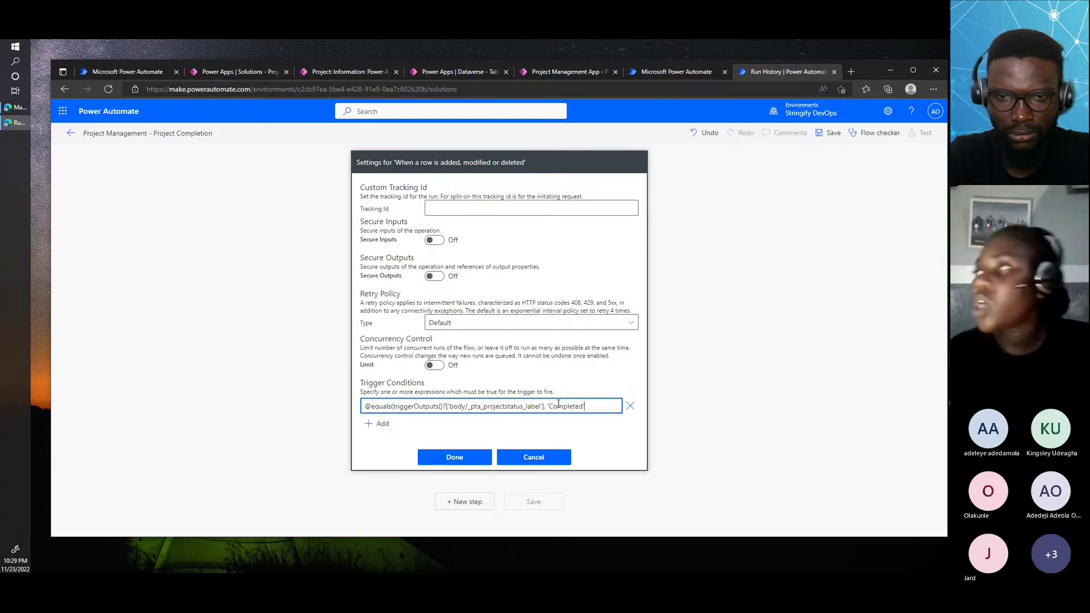
text('))
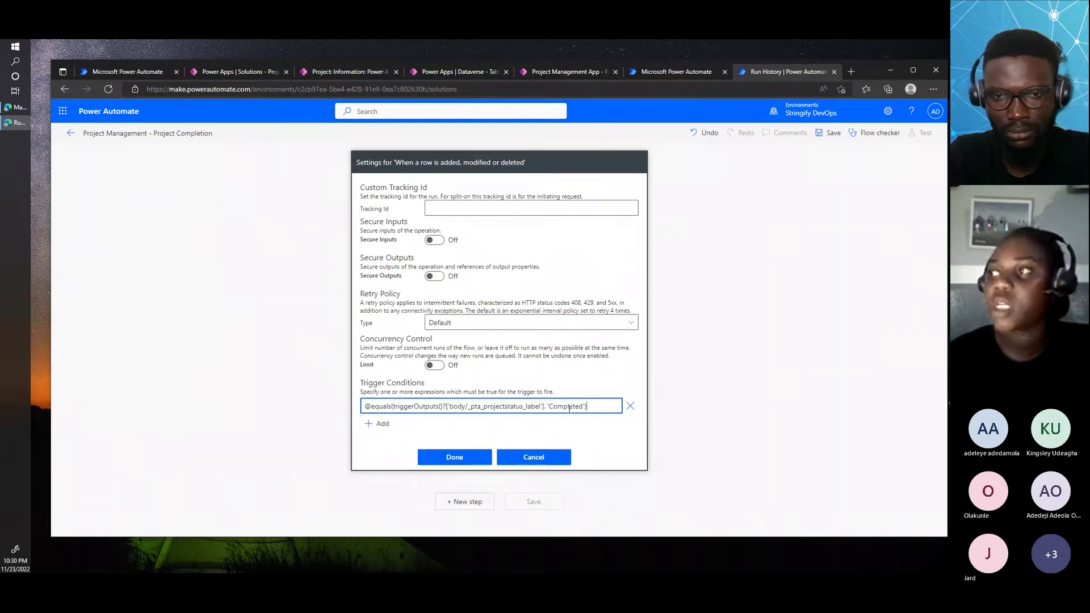
click(462, 458)
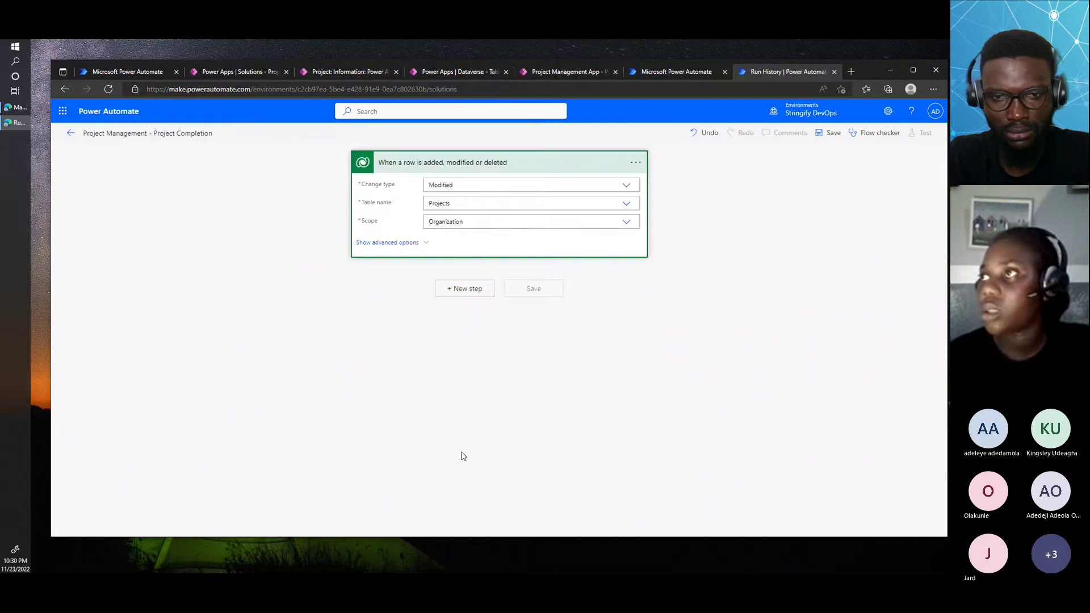
Search the connectors and actions for "start and wait" and add a "Start and wait for an approval" action after the trigger.
click(456, 294)
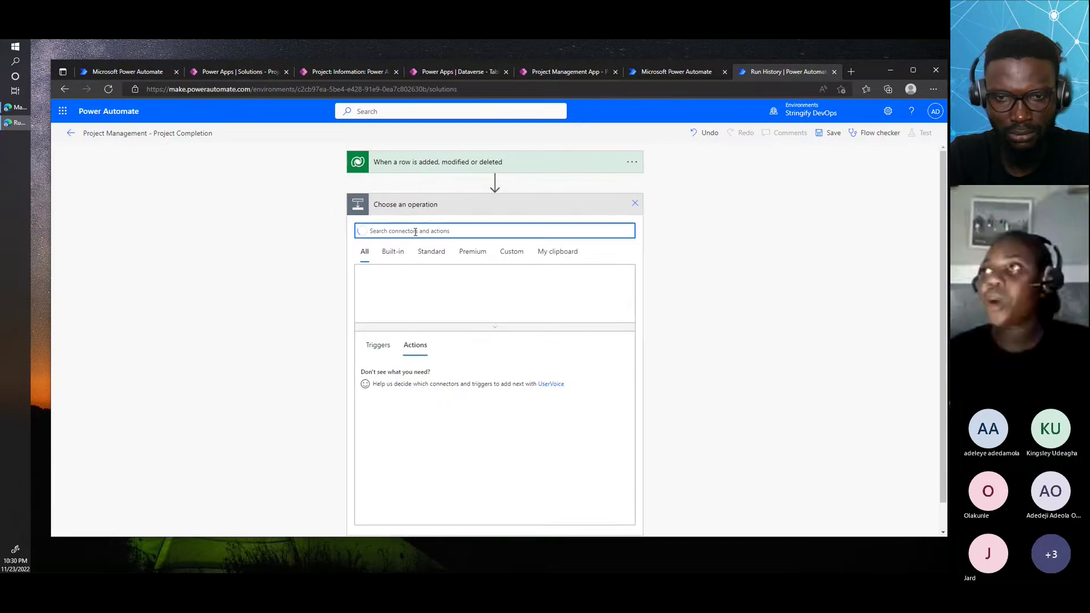
text(send)
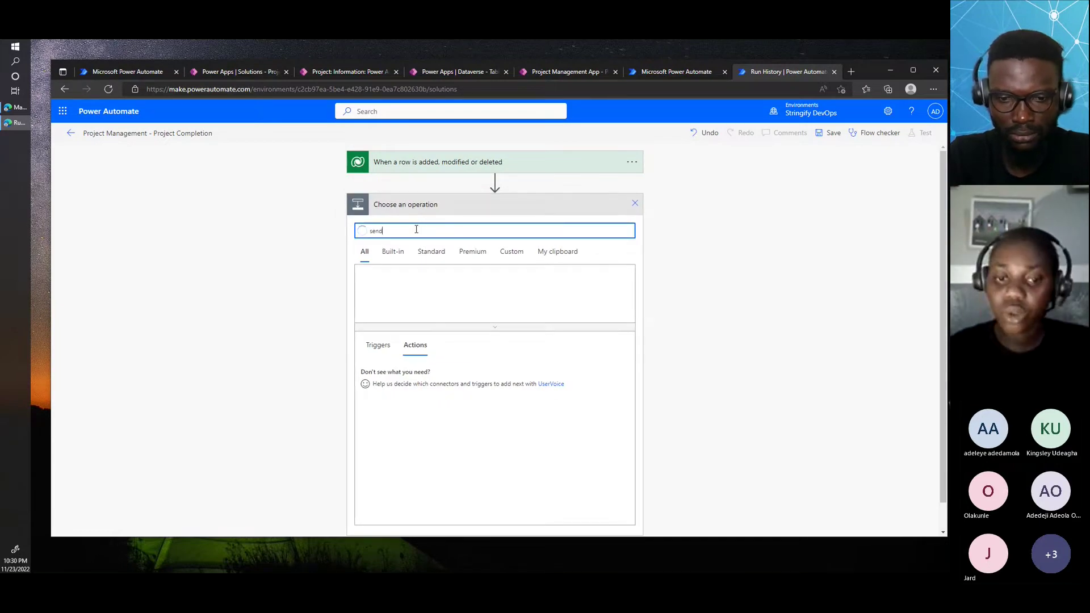
key(BackSpace)
key(BackSpace)
key(BackSpace)
text(tart)
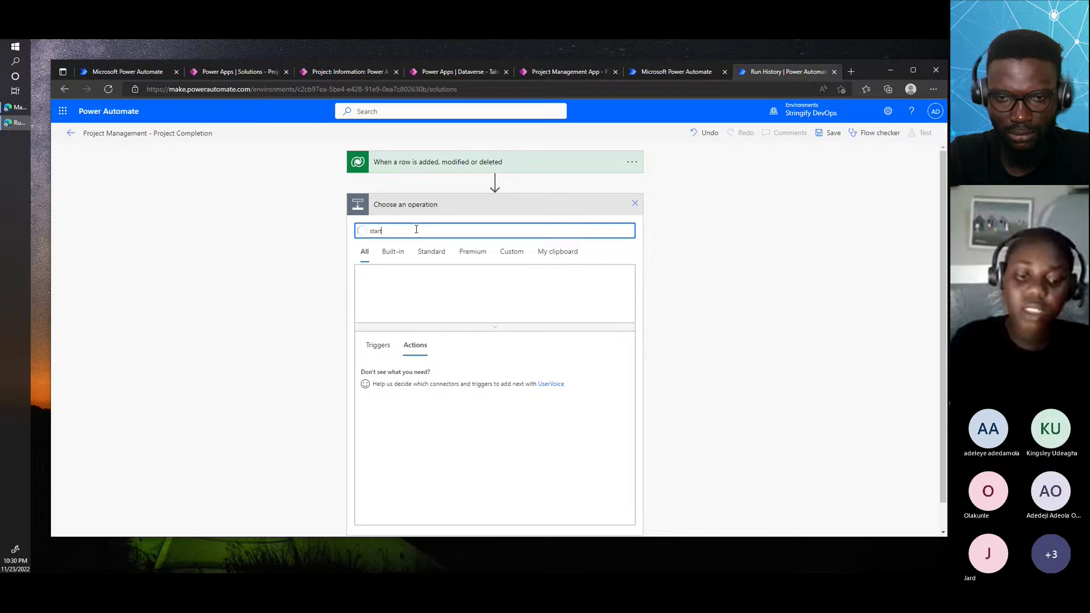
text( and wa)
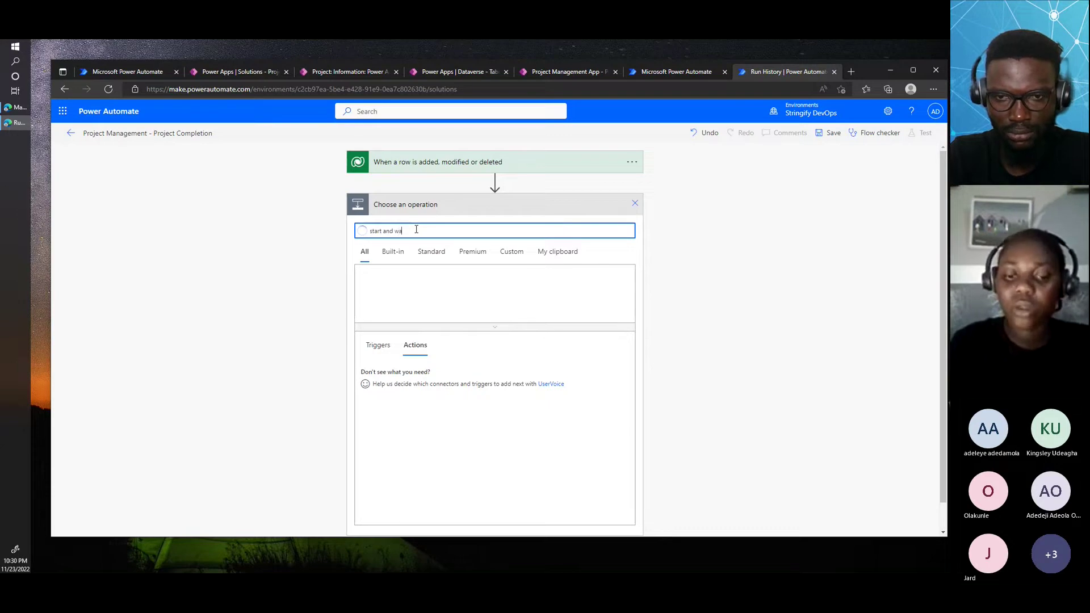
text(it)
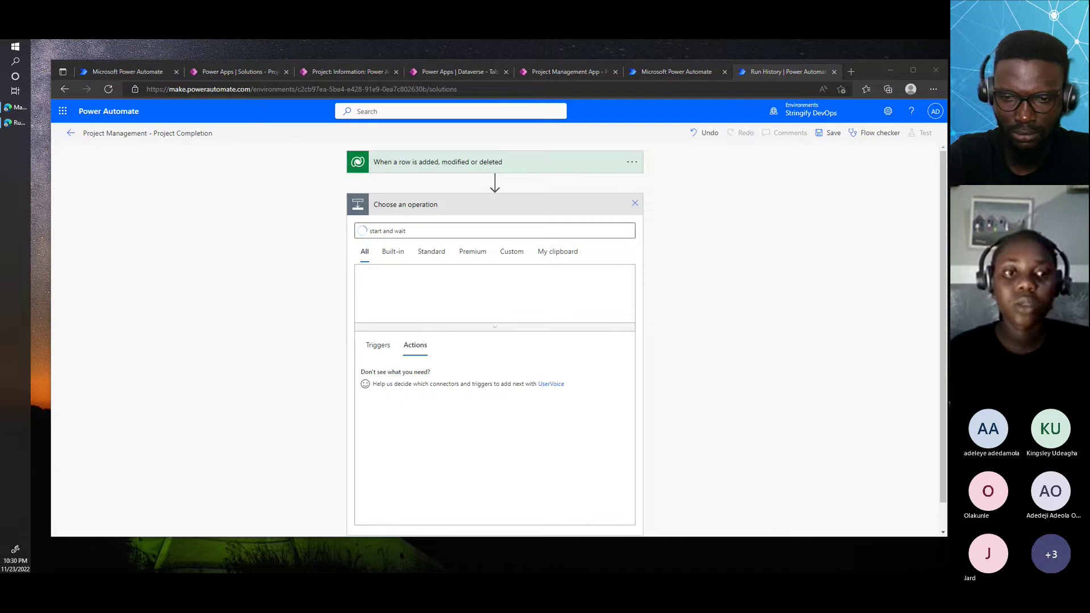
key(alt+Tab)
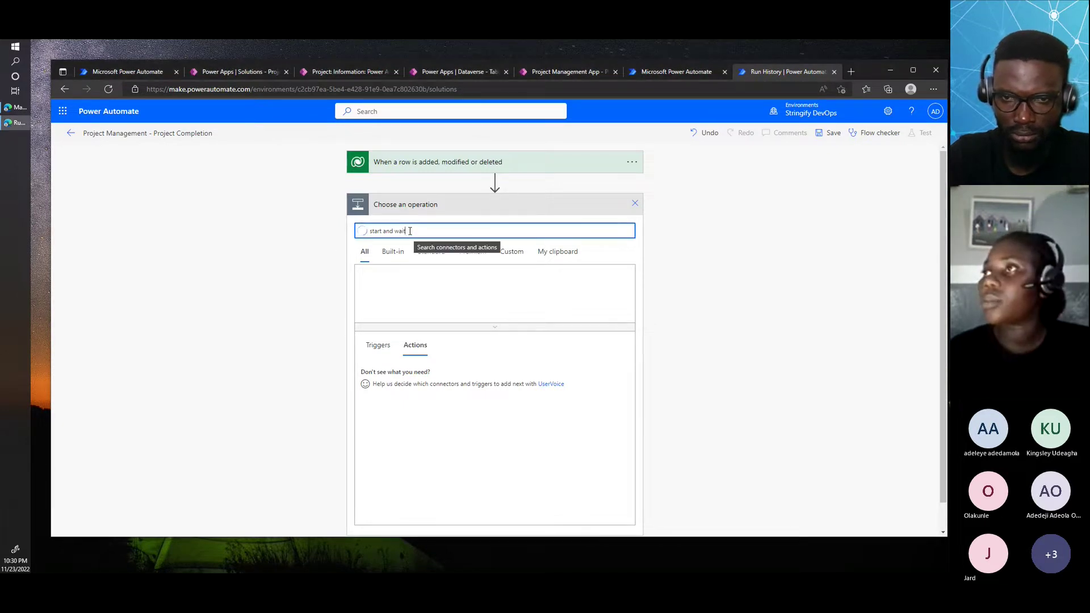
scroll(410, 231, down, 1)
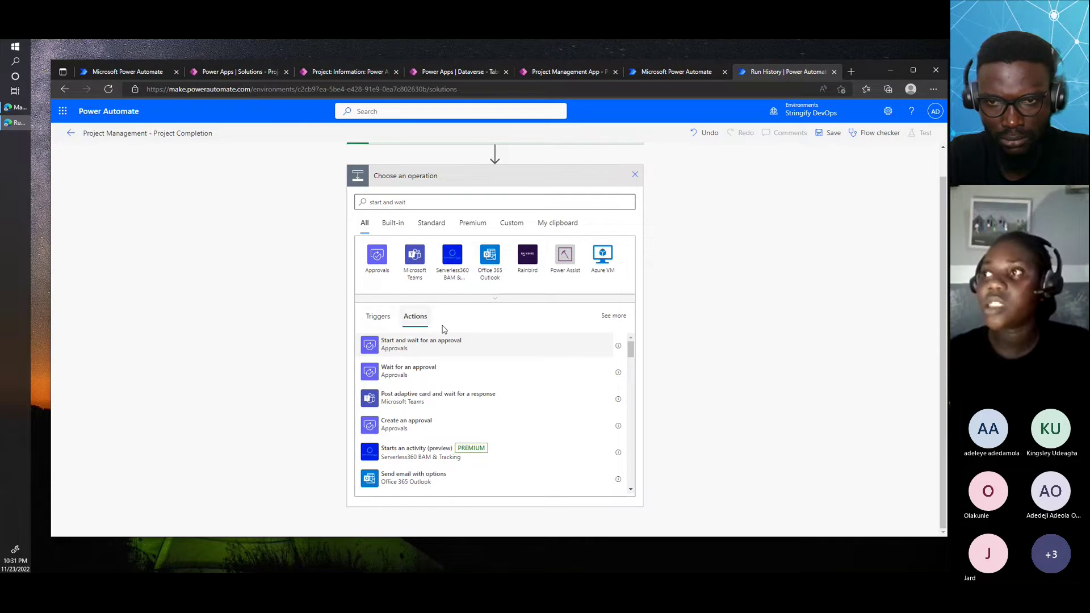
click(431, 342)
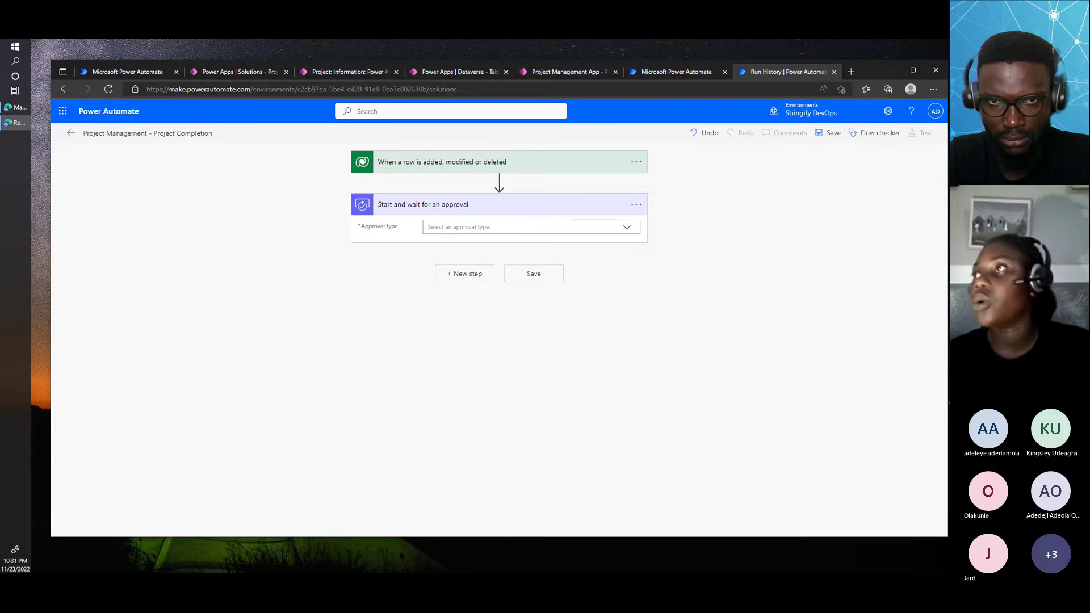
Set the approval type to "Approve/Reject - First to respond" and title the approval "Project Completion".
click(488, 229)
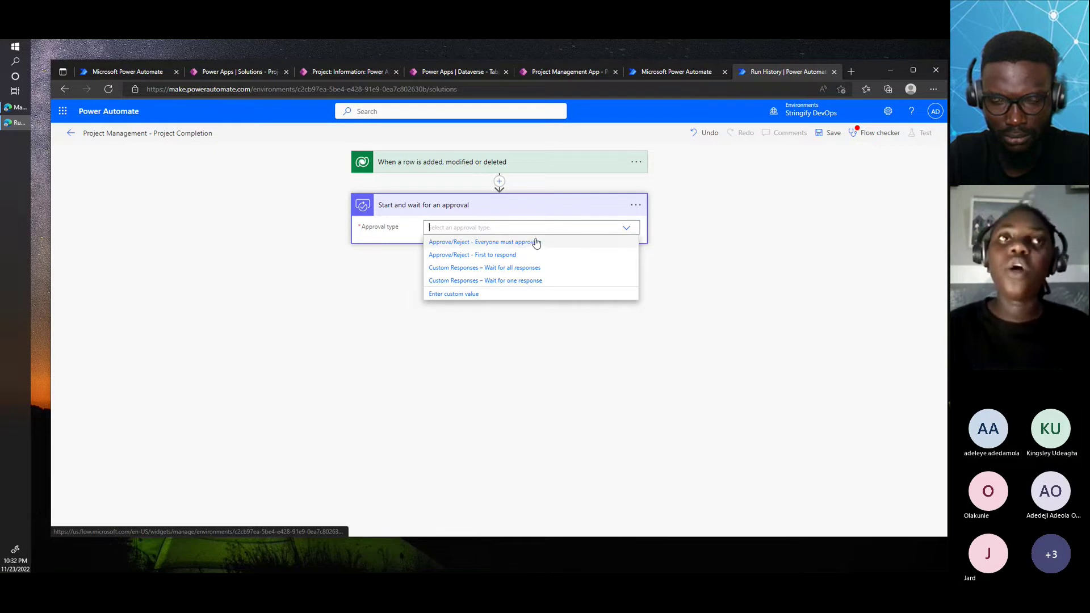
click(455, 255)
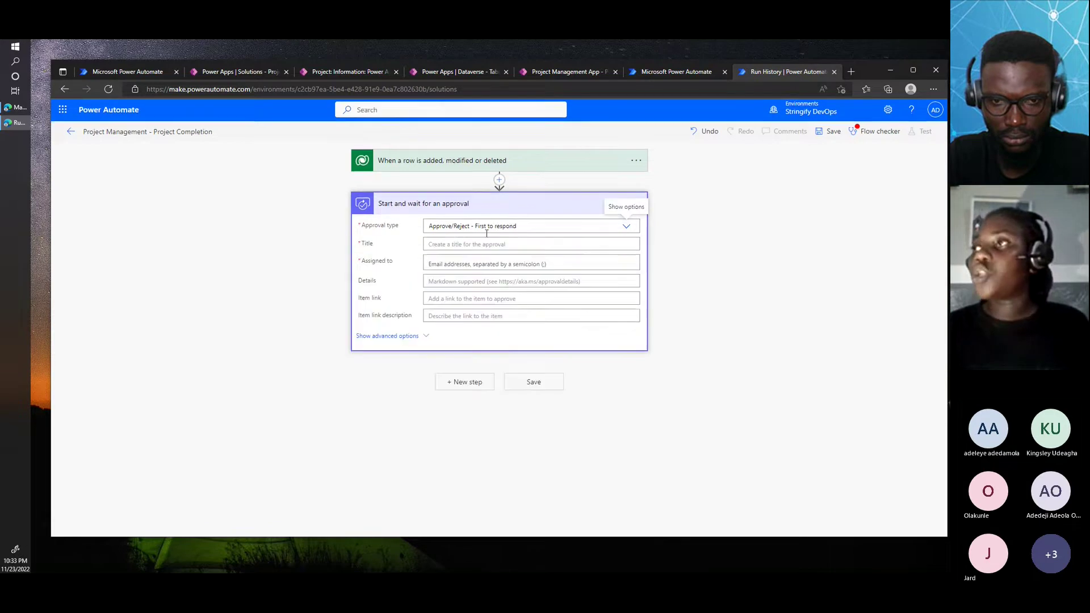
click(456, 245)
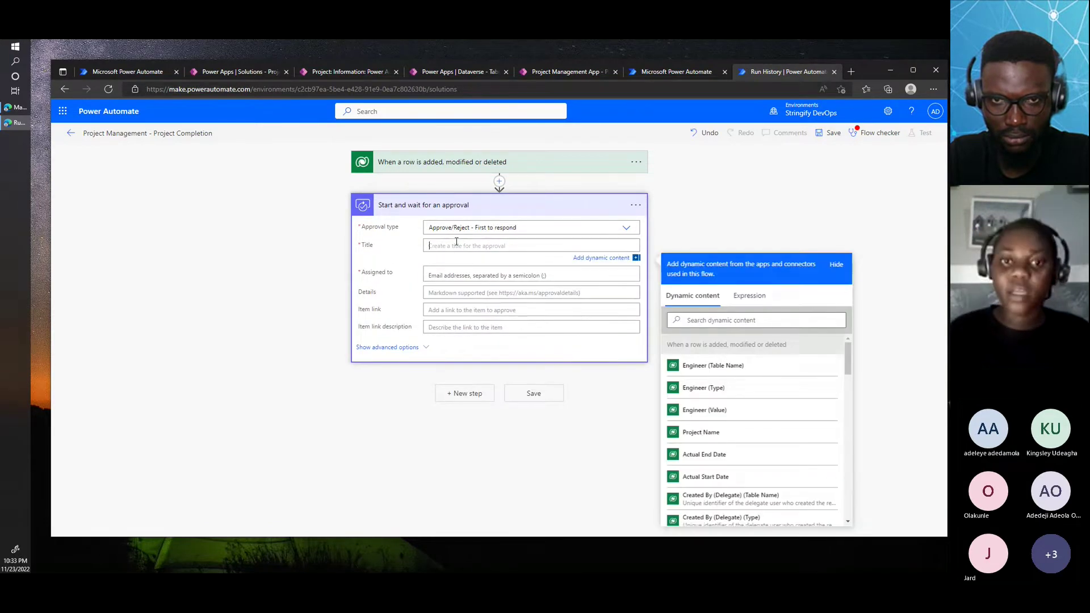
text(Project)
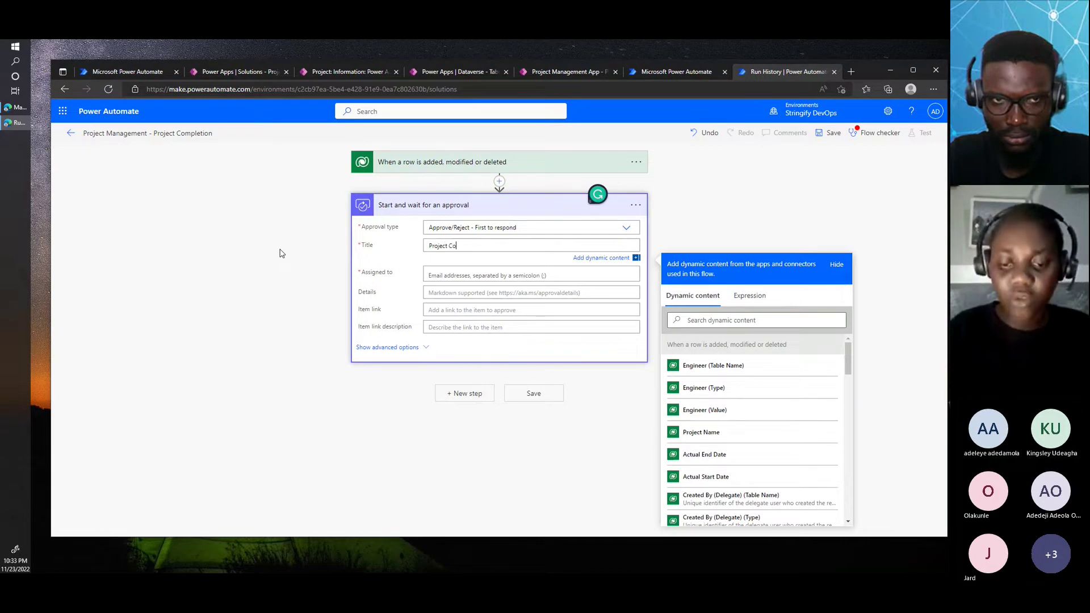
text( Co)
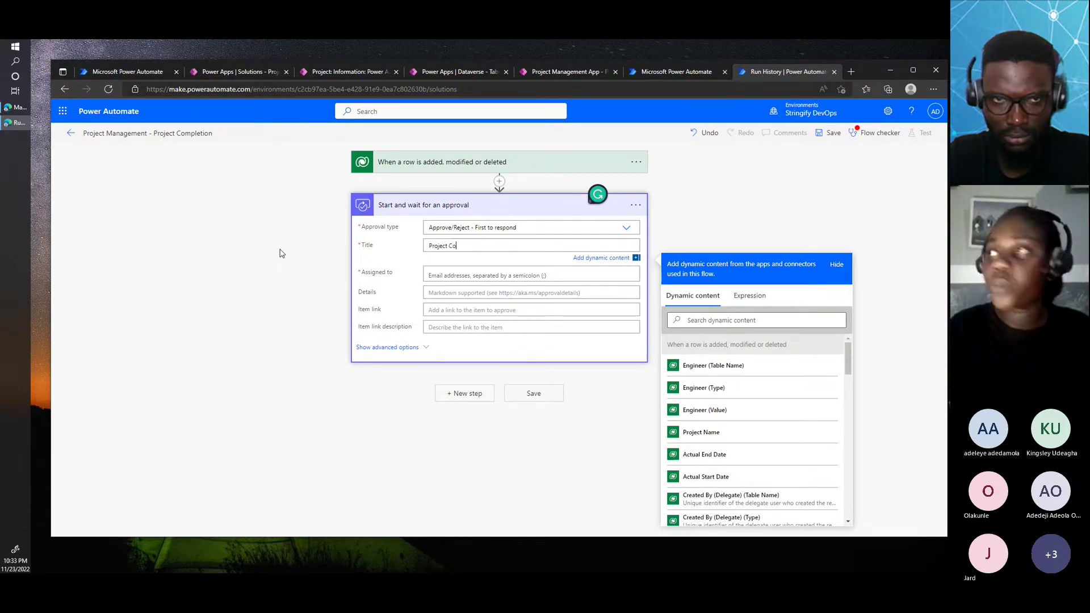
text(mpletion)
Assign the approval to the approver's organization account, found by searching for the person's first name.
click(459, 276)
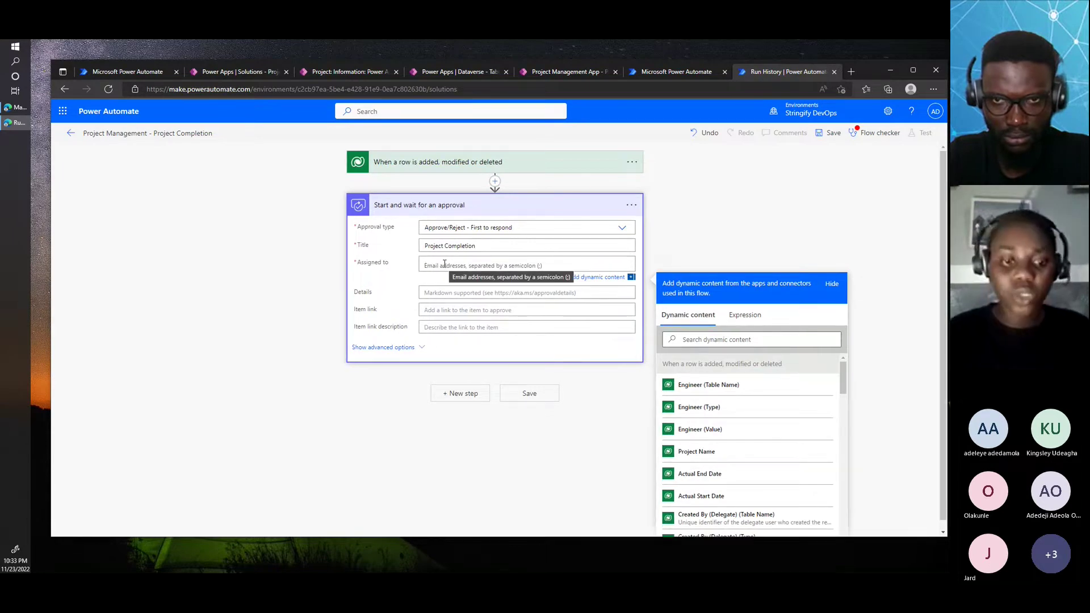
text(ay)
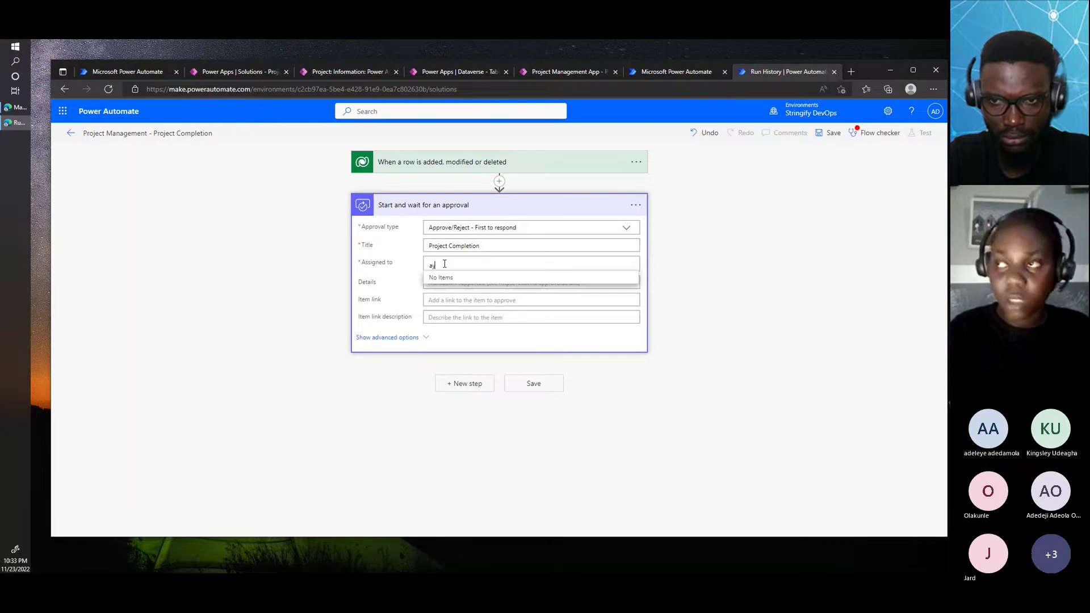
text(otunde)
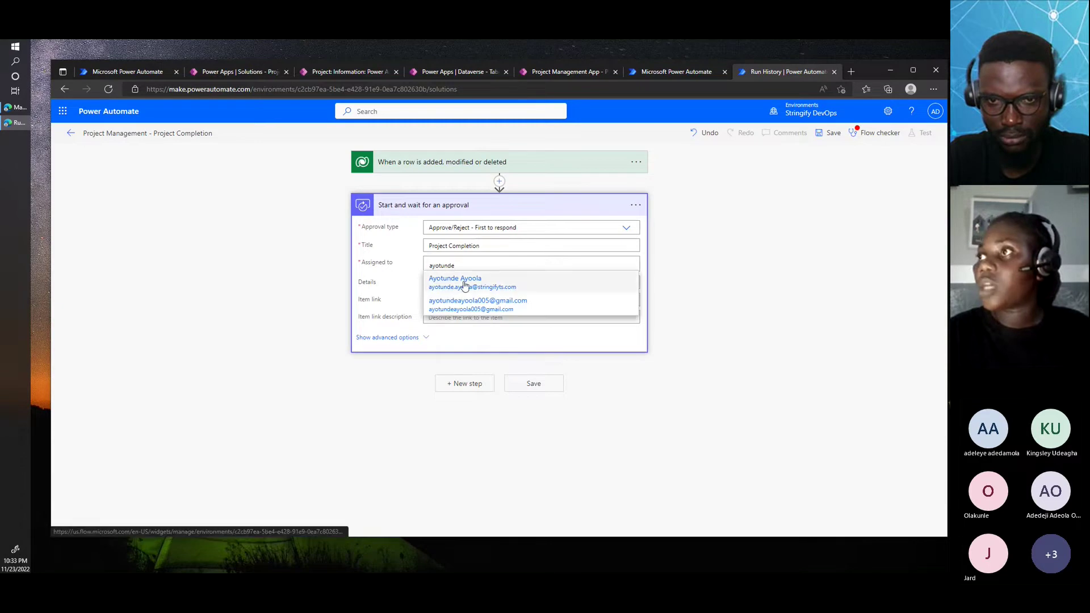
click(464, 282)
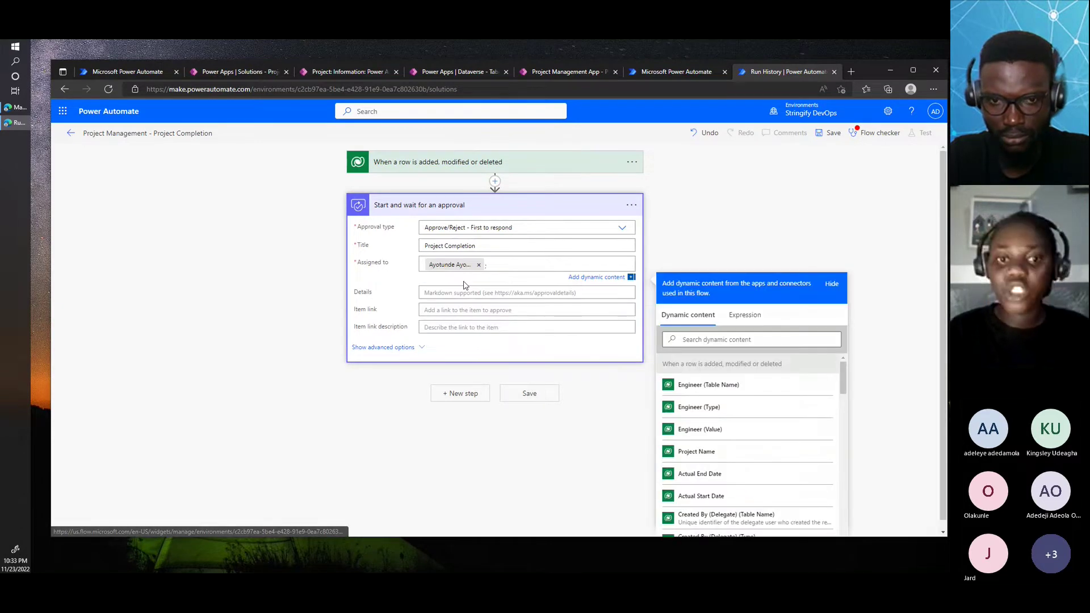
Fill in the approval details as "Please confirm that the [Project Name] has been completed", using the Project Name dynamic content, and collapse the approval action.
click(463, 292)
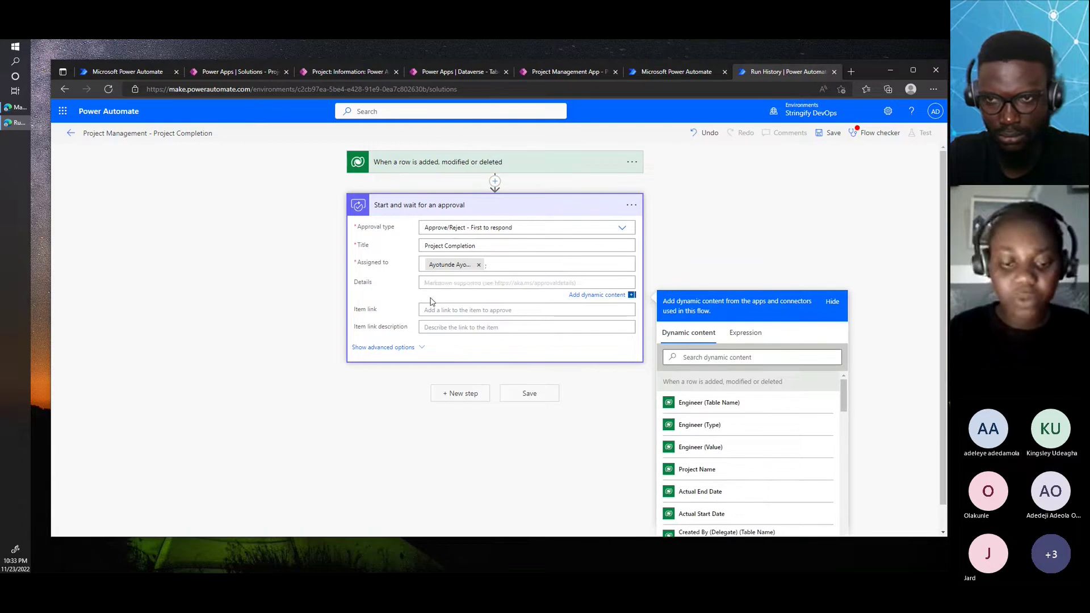
text(Please co)
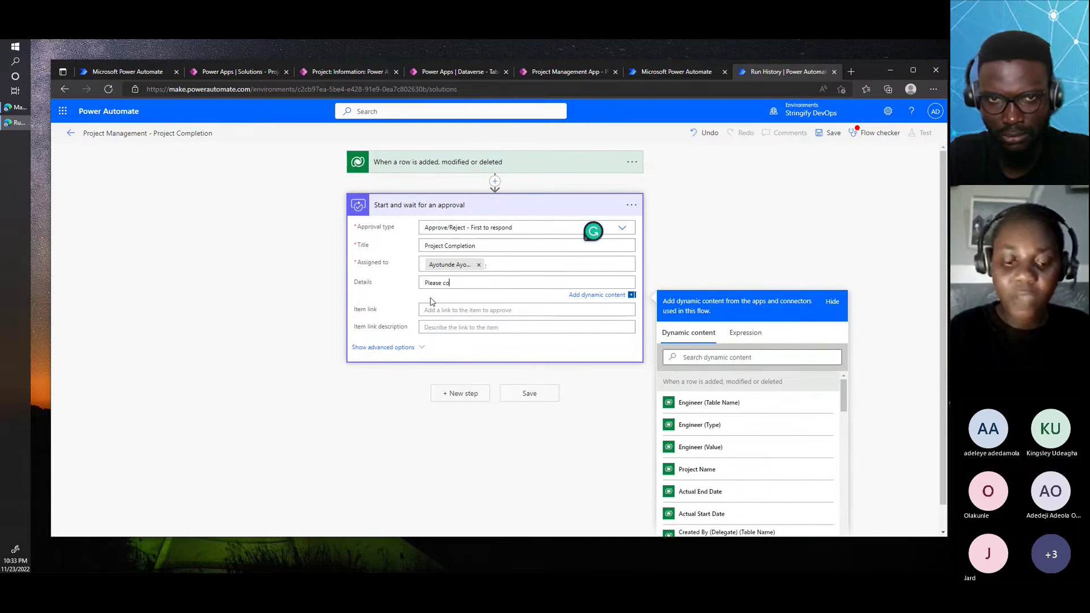
text(nfirm that the)
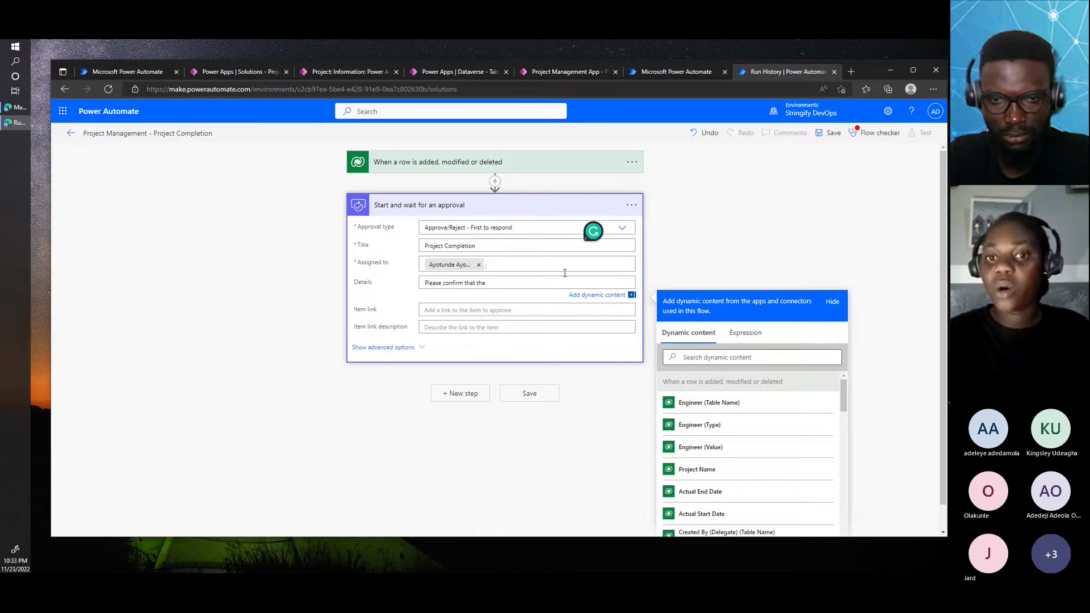
scroll(568, 219, down, 1)
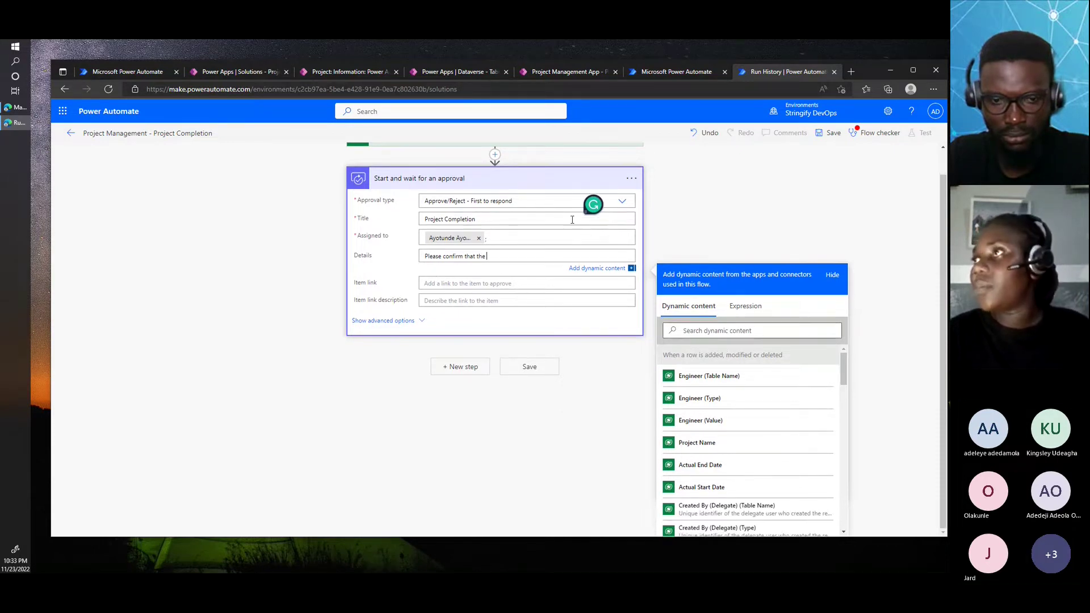
scroll(552, 215, up, 1)
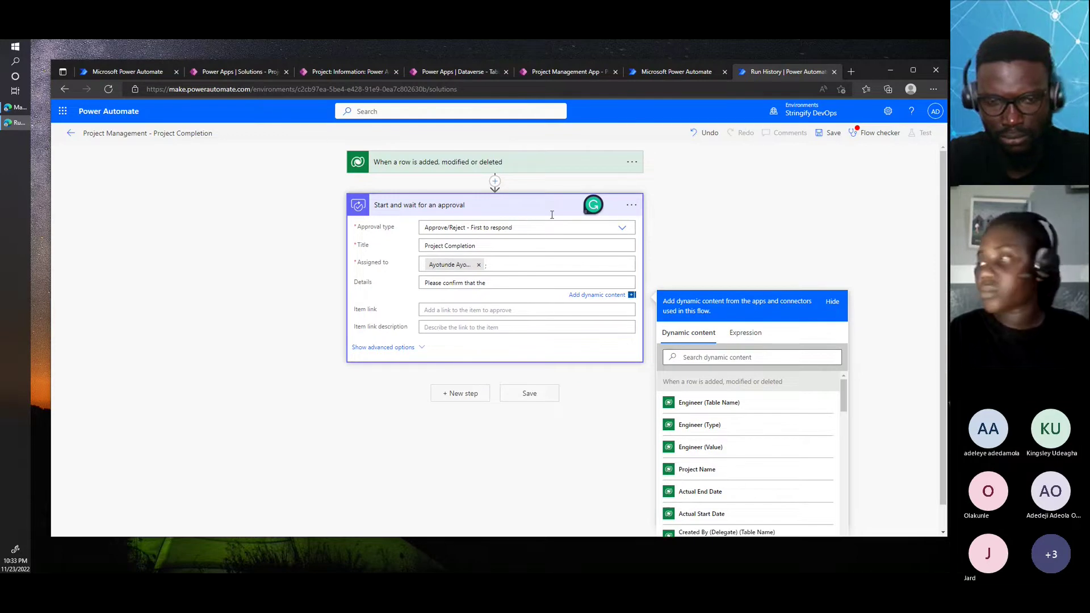
scroll(637, 364, down, 1)
scroll(653, 364, up, 1)
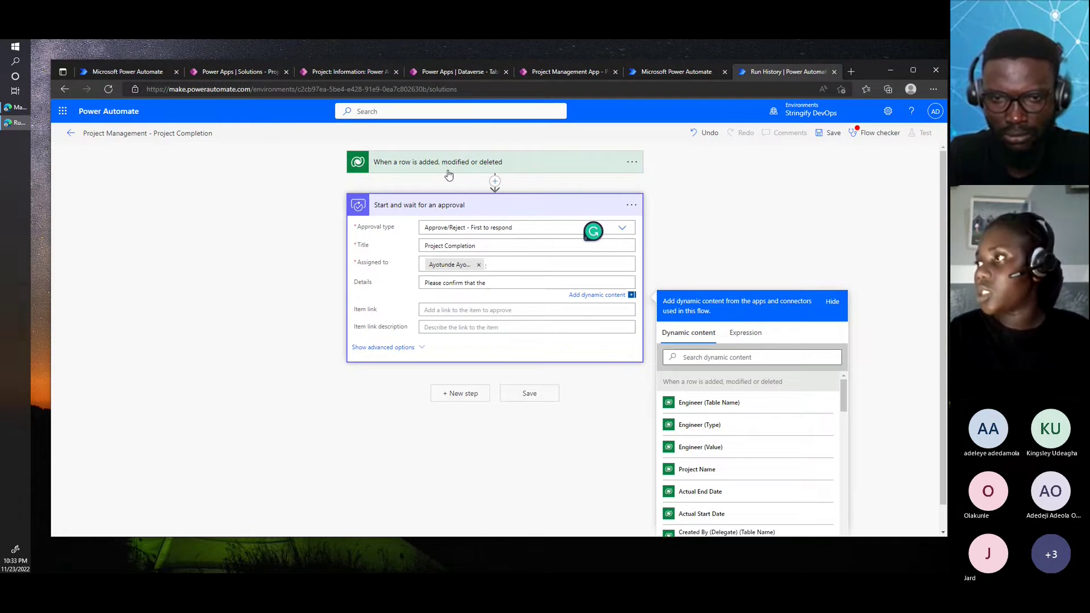
scroll(783, 488, down, 1)
click(708, 413)
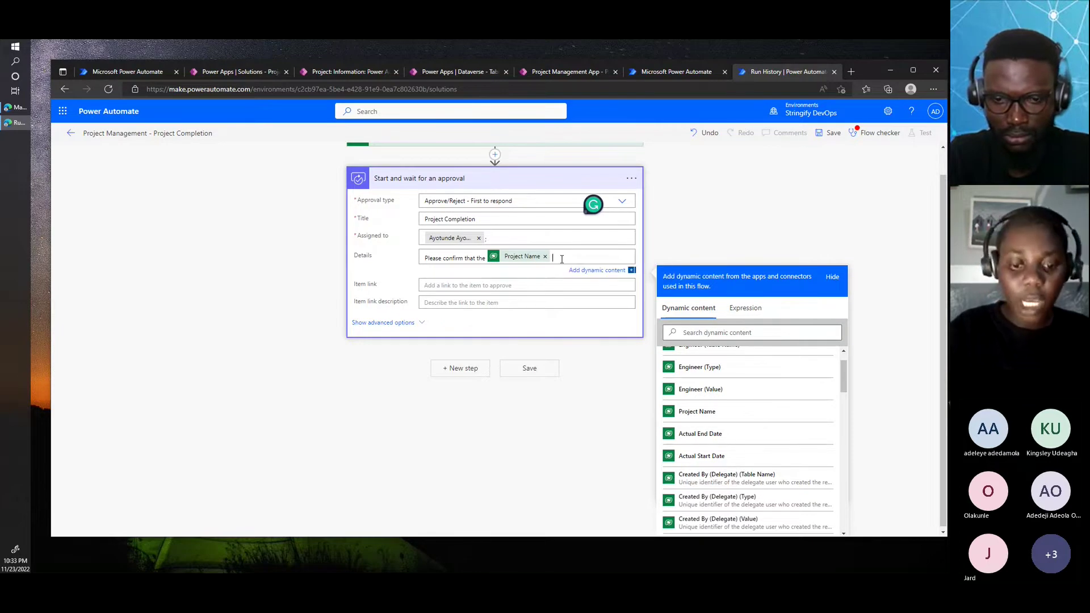
text(has been co)
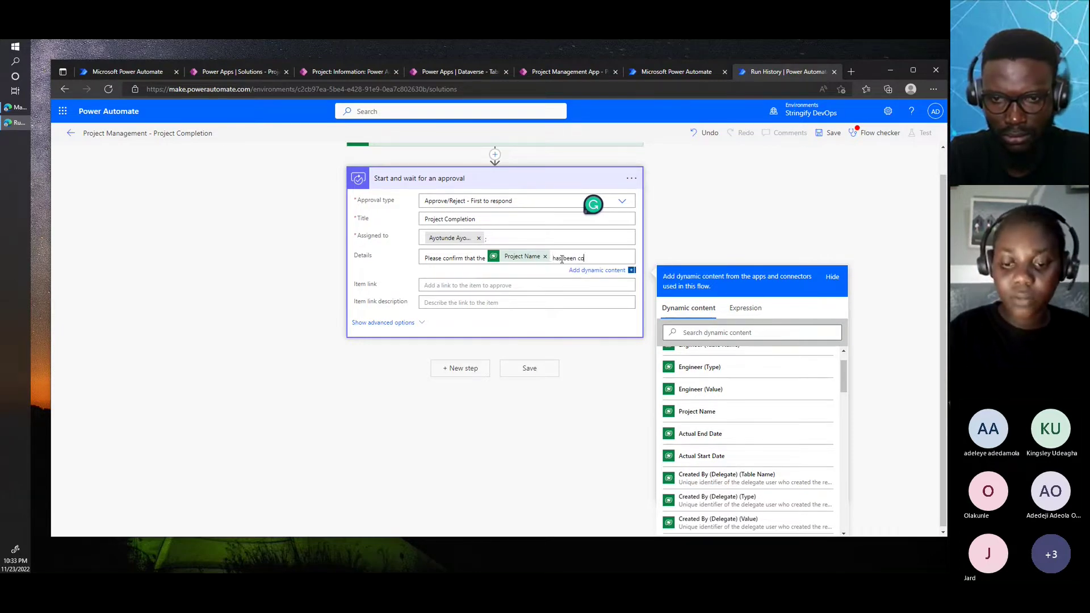
text(mpleted)
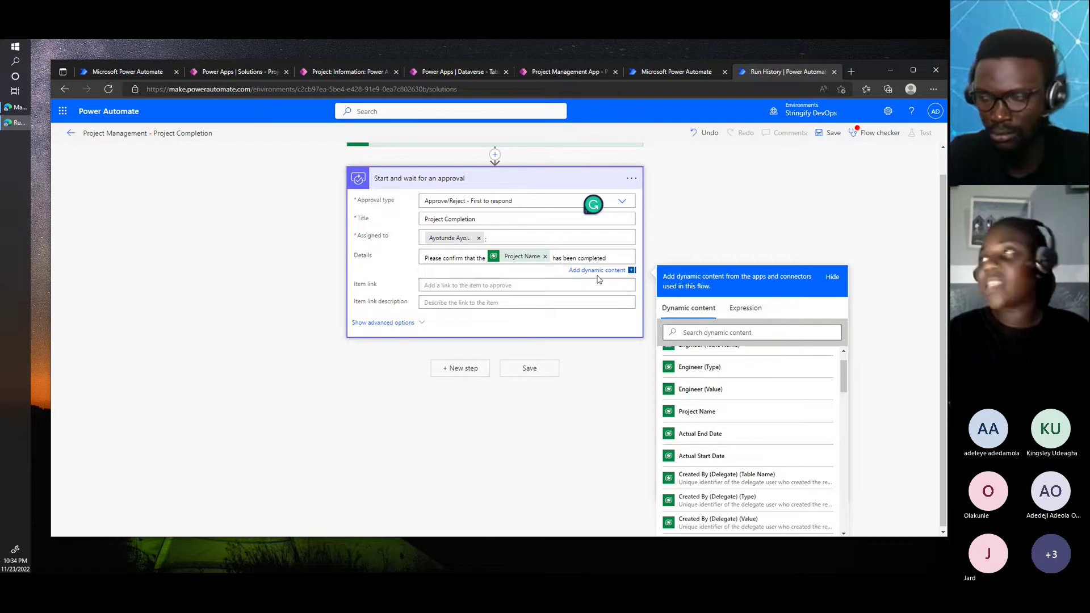
scroll(535, 209, up, 1)
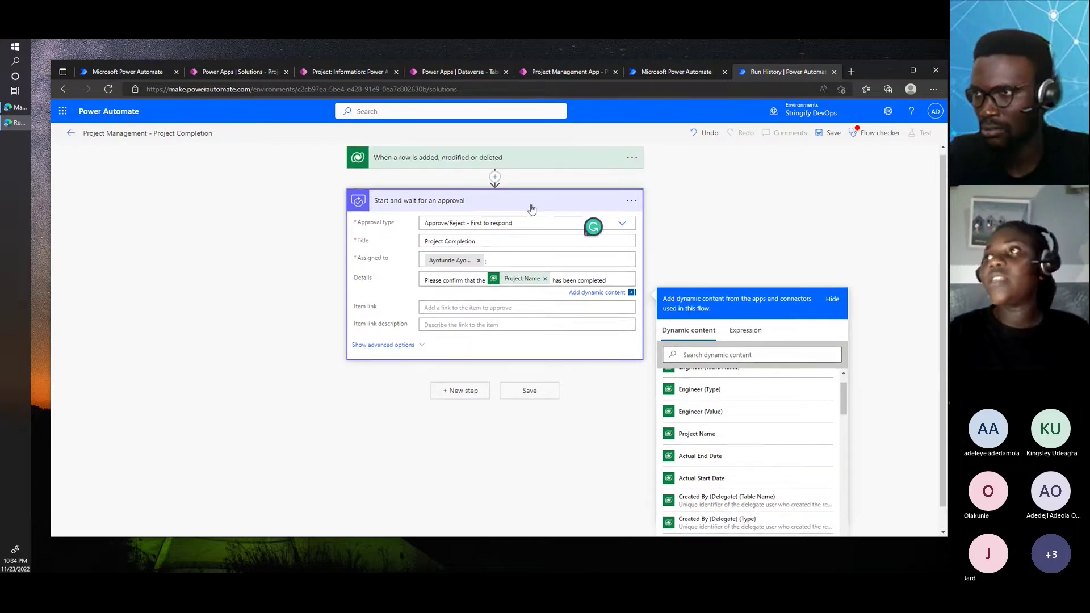
click(530, 209)
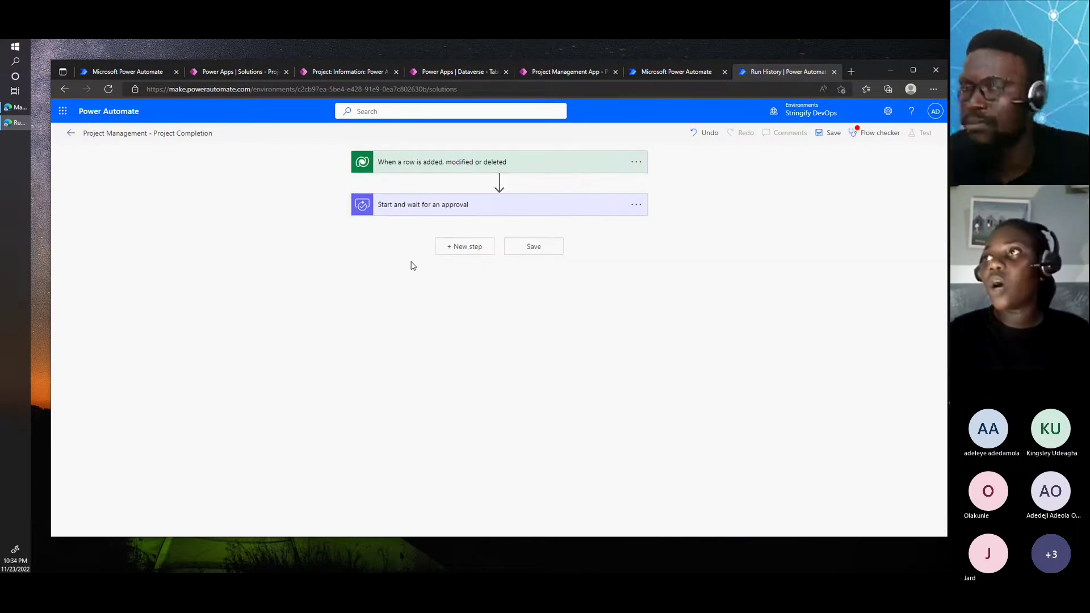
Search the connectors and actions for "condition" and add a Condition control after the approval action.
click(471, 253)
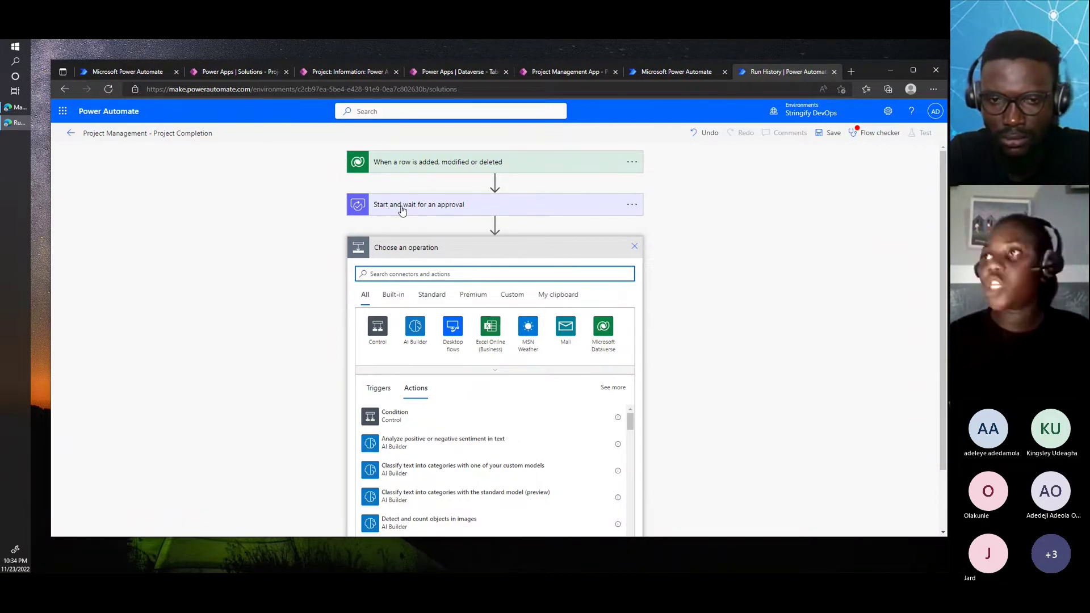
text(condi)
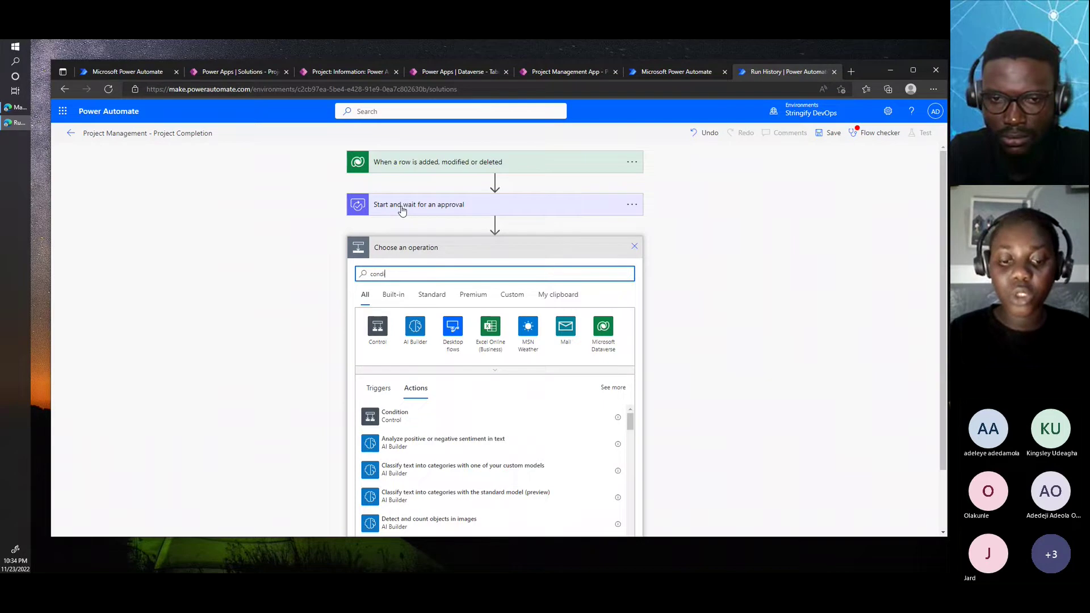
text(tion)
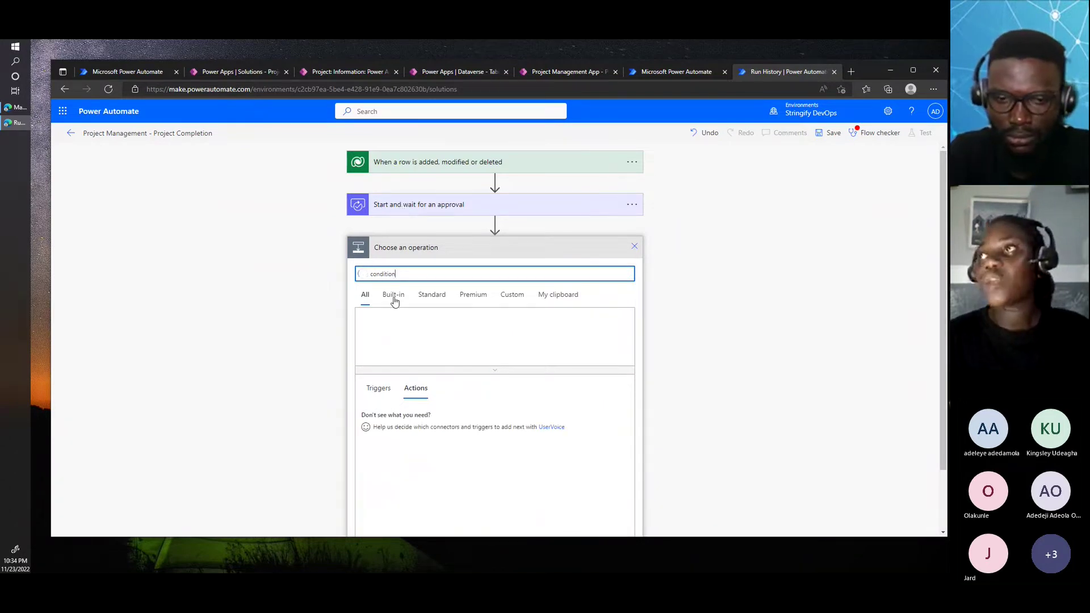
scroll(427, 356, down, 1)
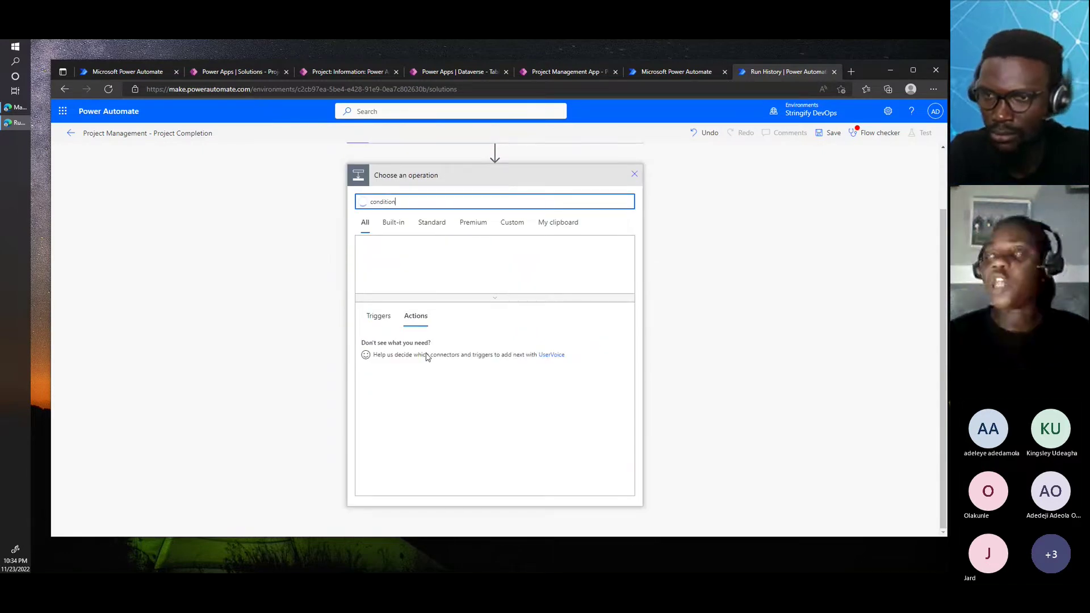
scroll(469, 204, up, 1)
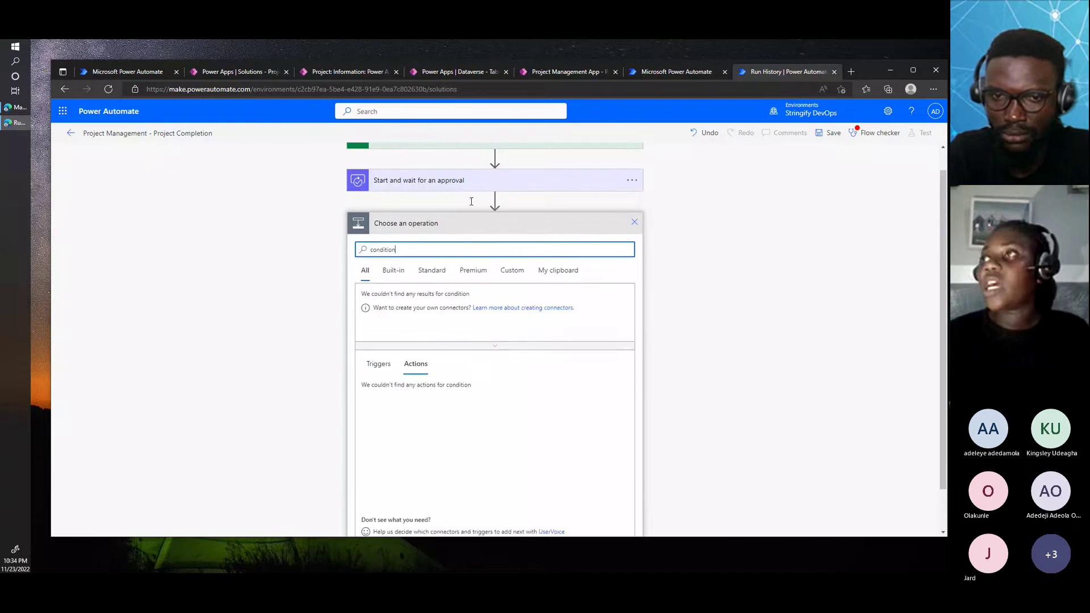
key(ctrl+a)
key(BackSpace)
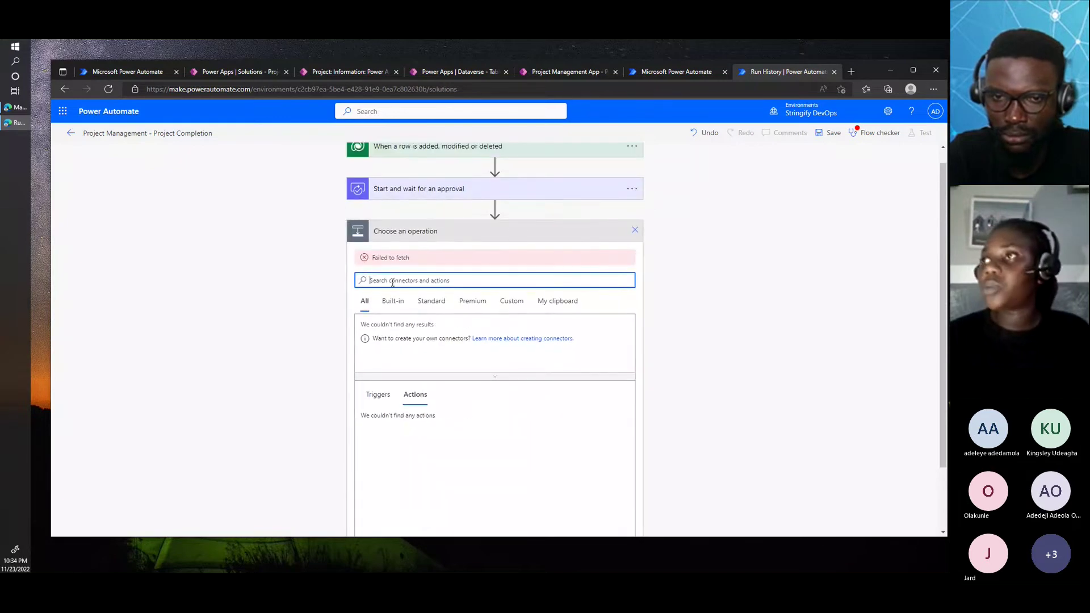
text(conditi)
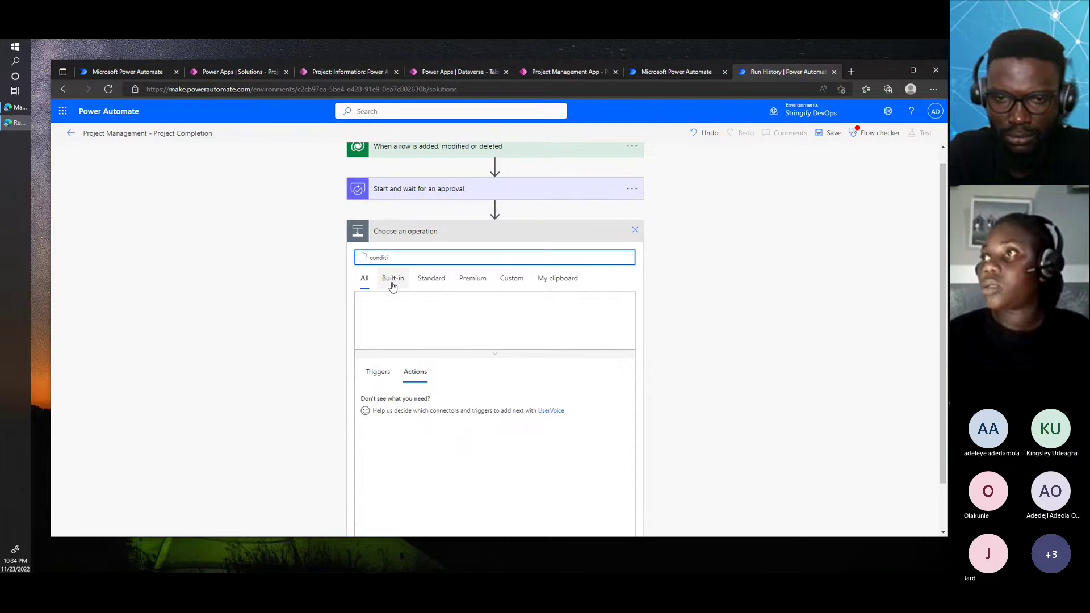
scroll(413, 260, down, 1)
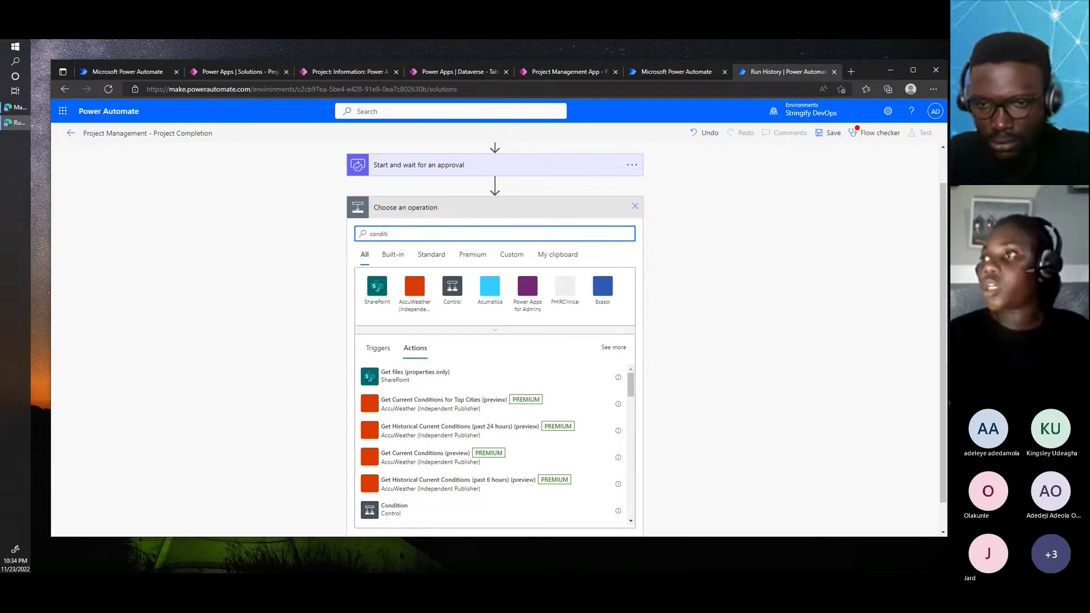
click(394, 508)
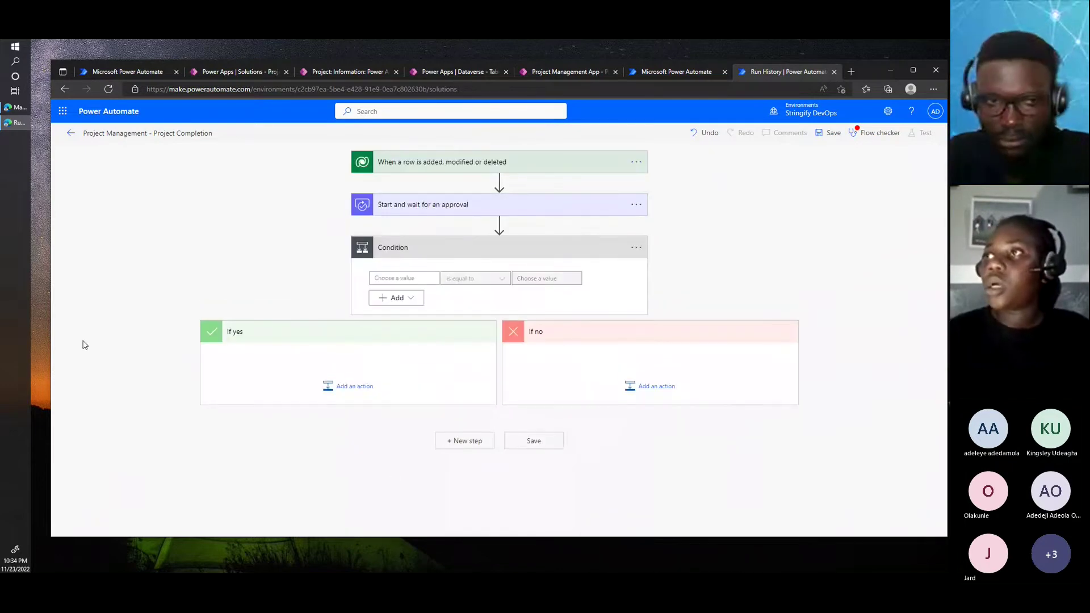
Set the condition to check that the approval's Outcome is equal to "Approve".
click(399, 277)
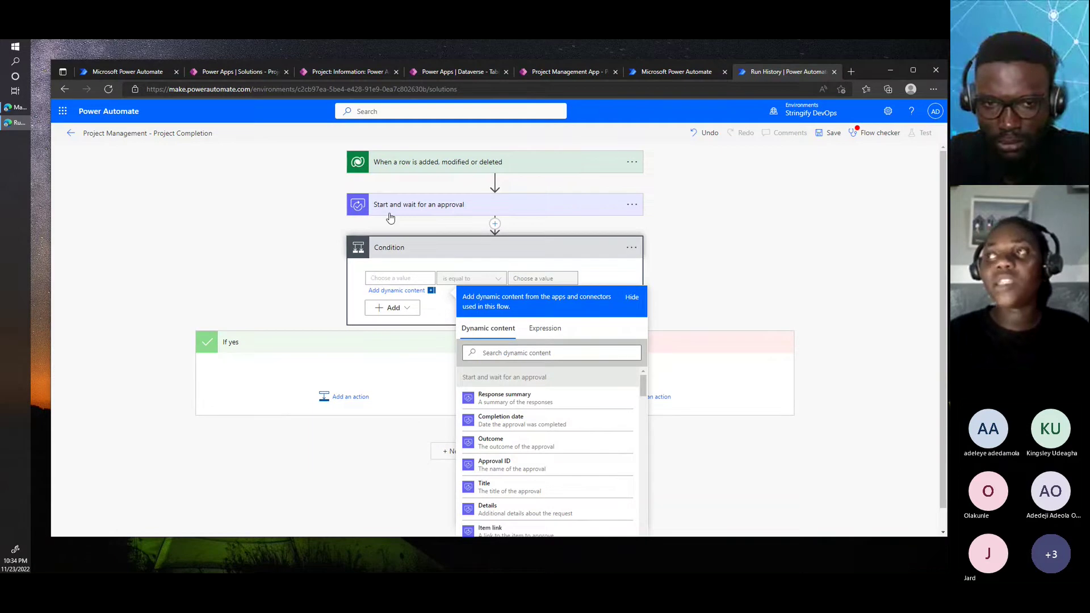
click(522, 353)
text(outcom)
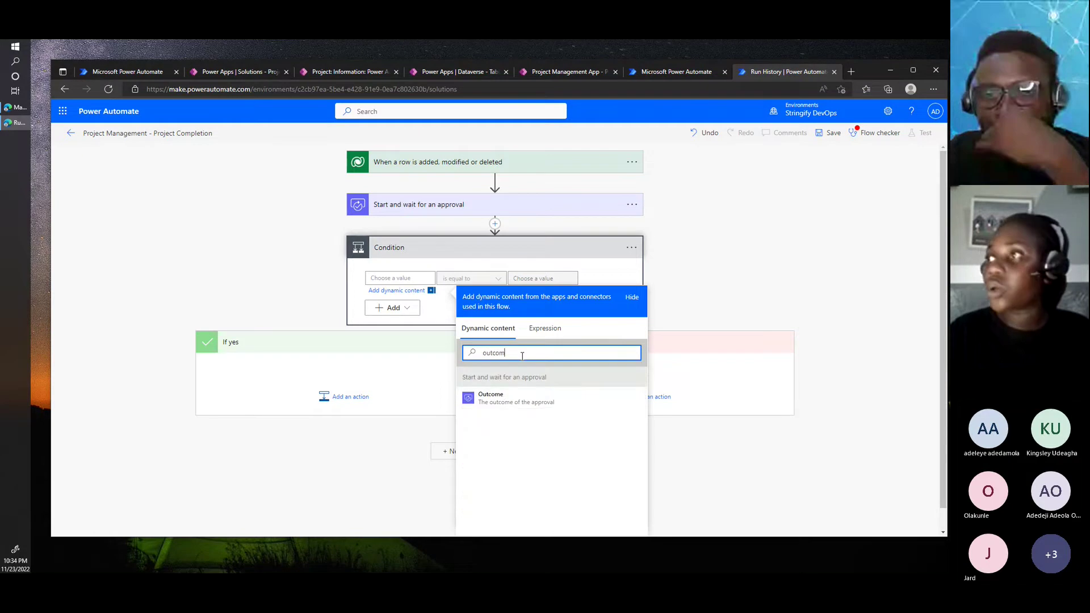
click(521, 398)
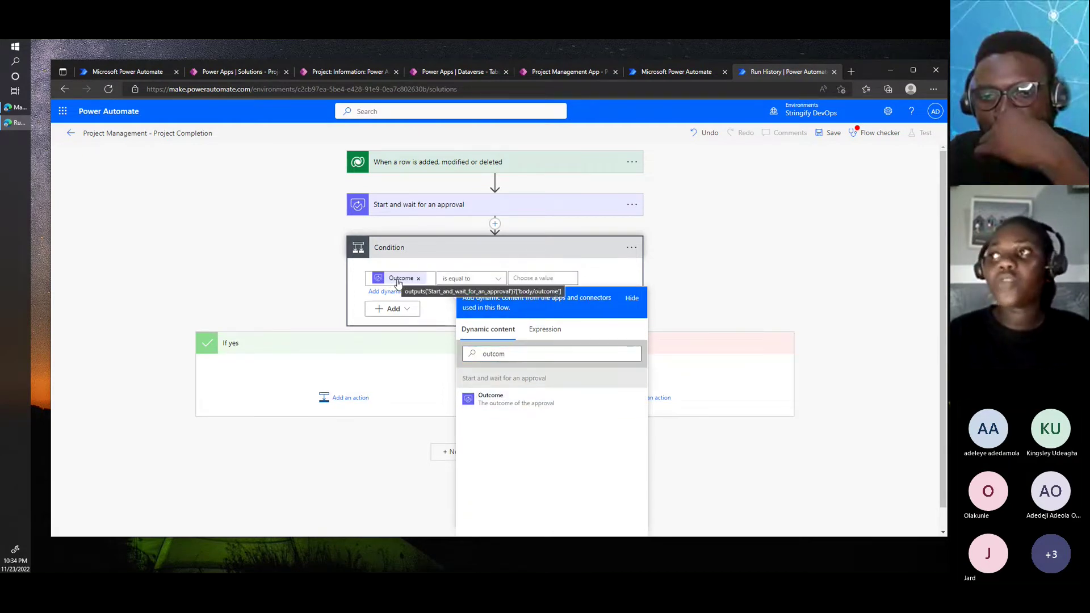
click(520, 279)
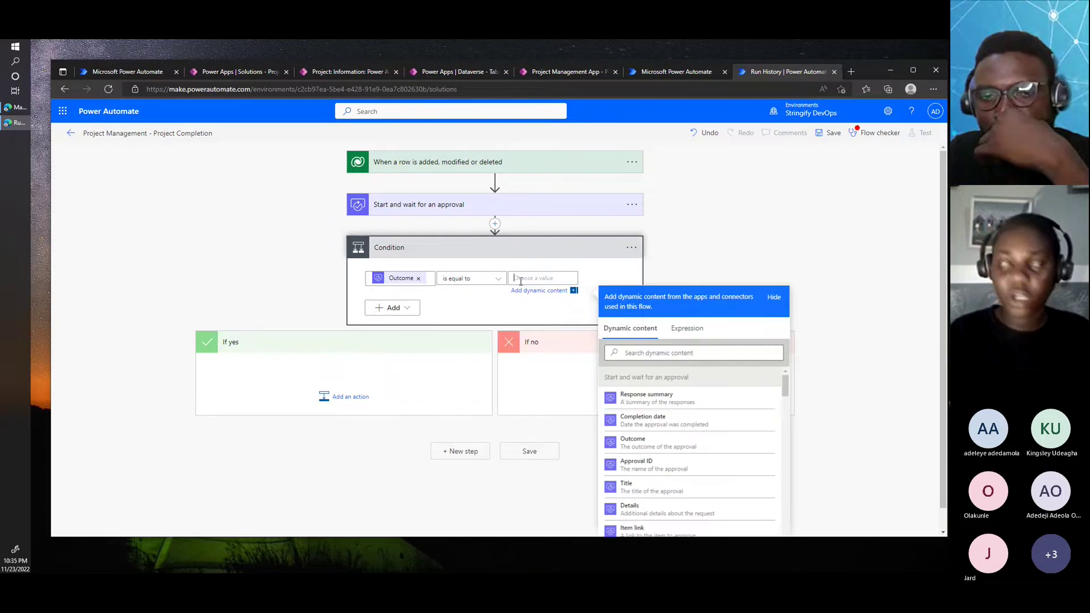
text(Ap)
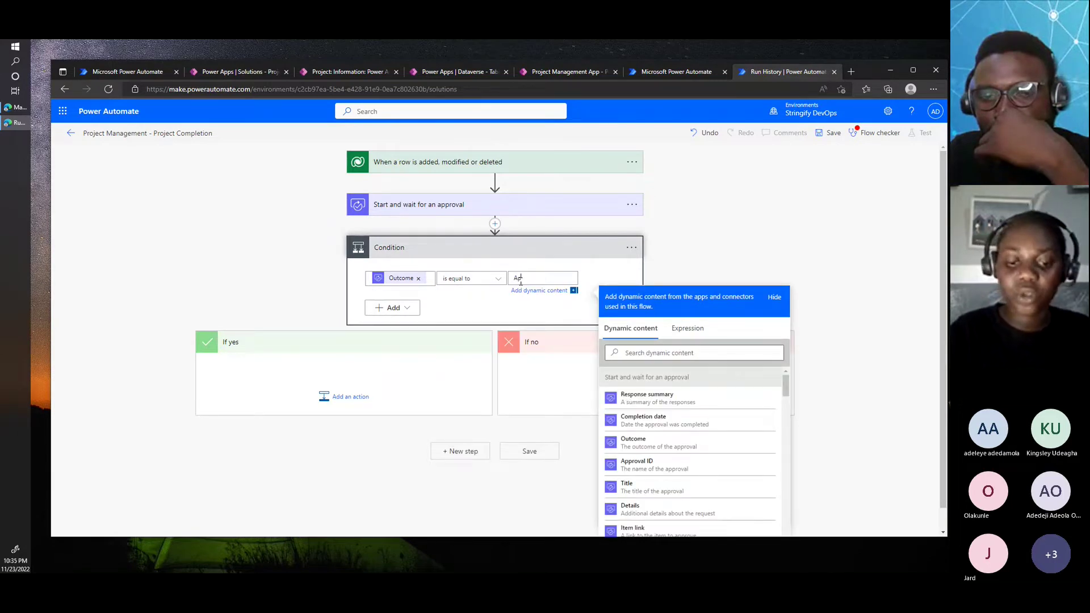
text(prove)
click(475, 282)
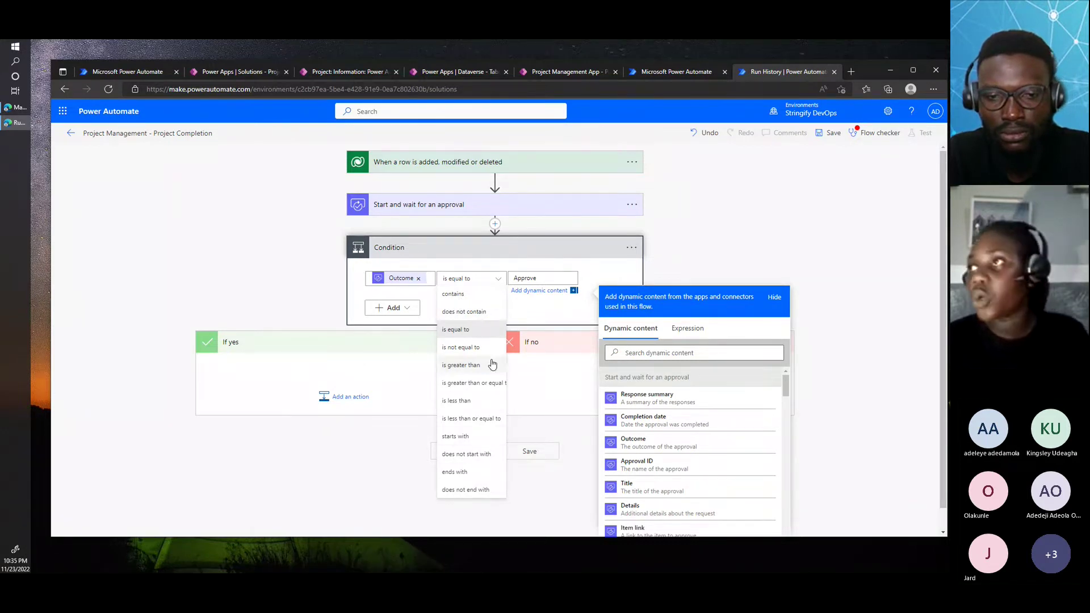
scroll(410, 293, down, 1)
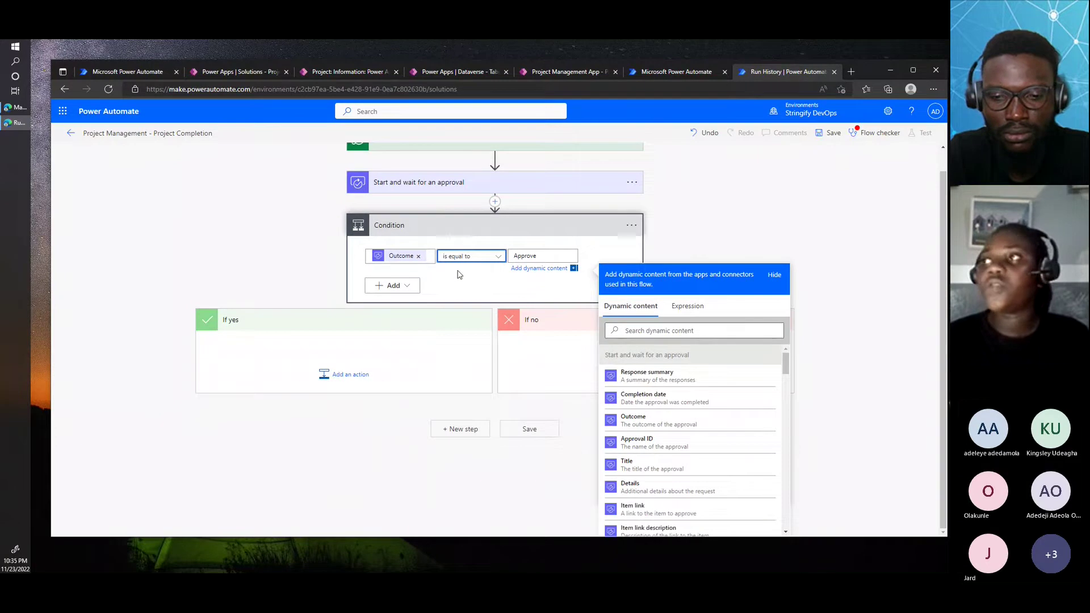
In the If yes branch, search the operations for "send an email" and add the Office 365 Outlook Send an email (V2) action.
click(333, 374)
text(sen)
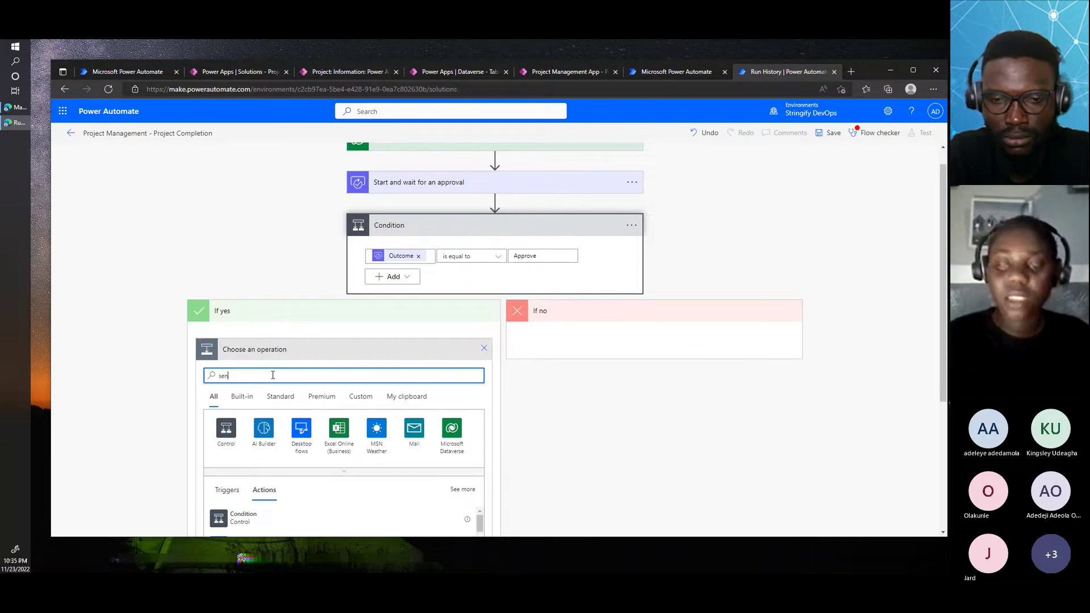
text(d a)
scroll(253, 299, down, 2)
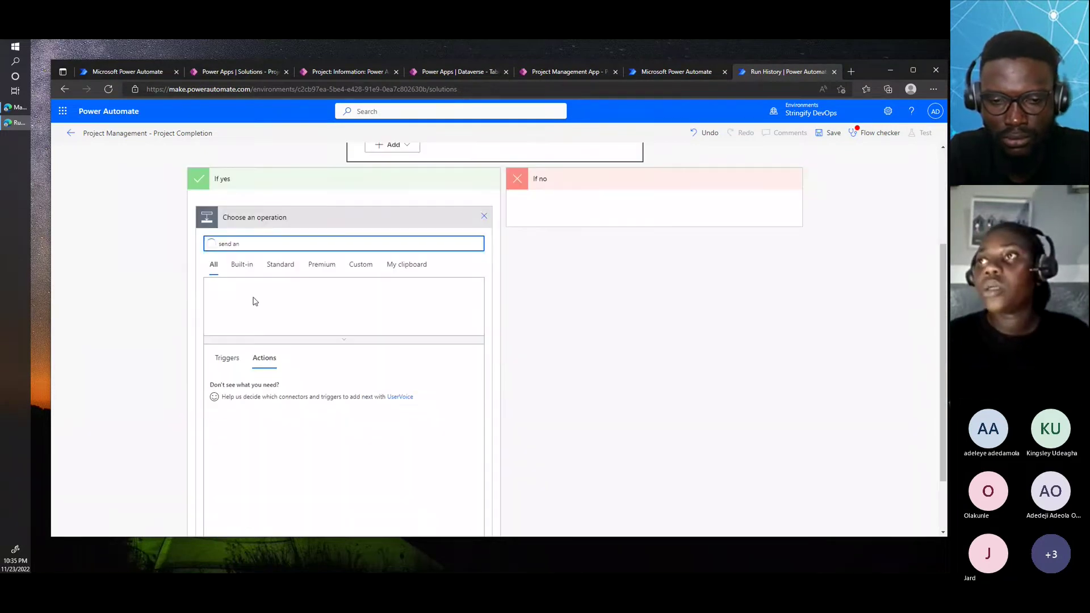
text(n)
scroll(255, 288, down, 1)
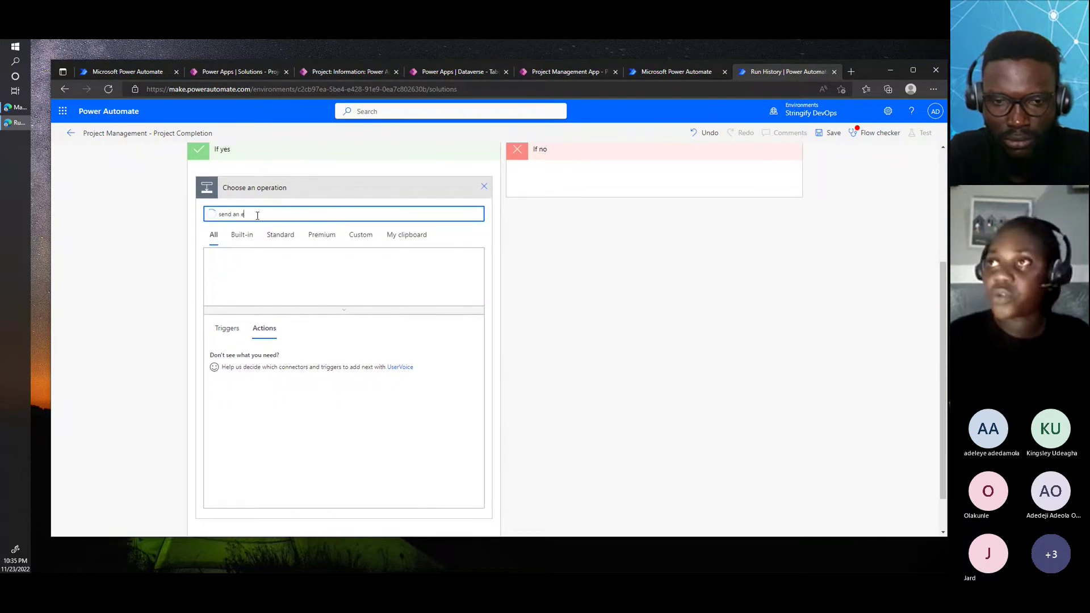
text(email)
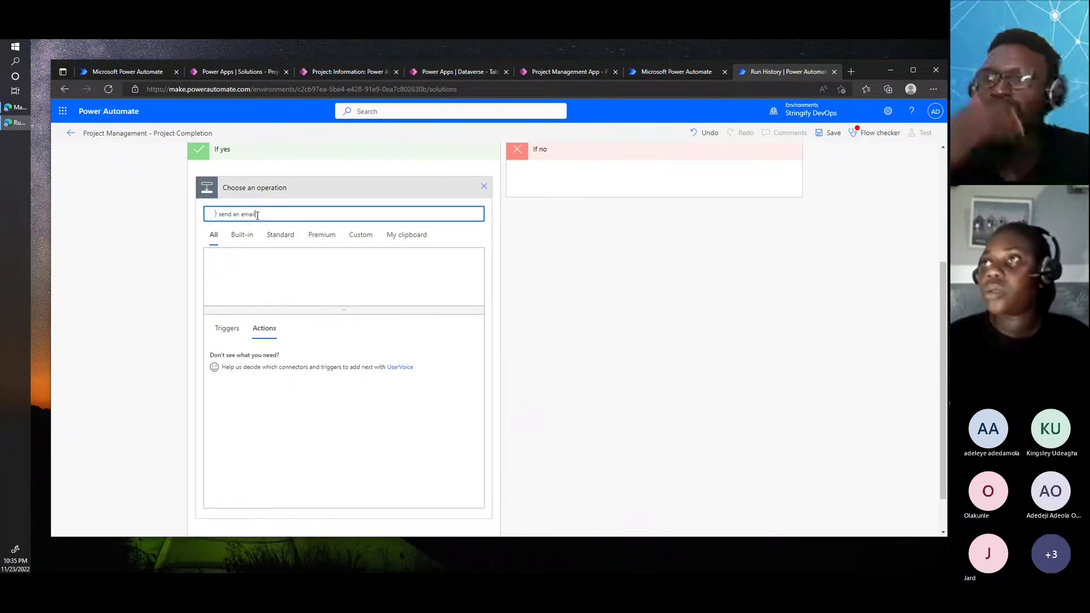
scroll(307, 284, down, 1)
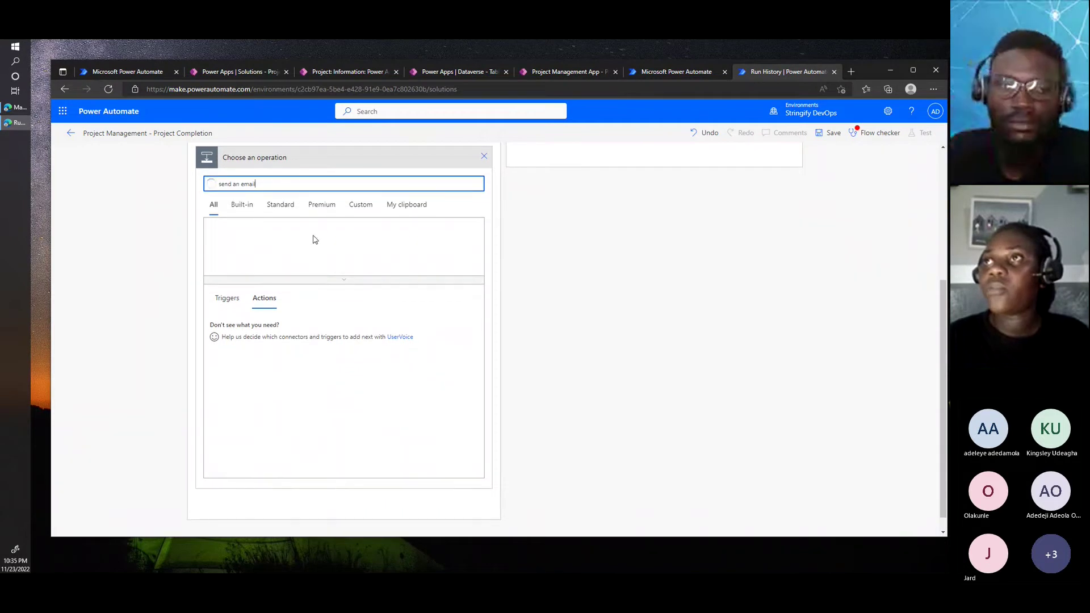
scroll(294, 244, down, 1)
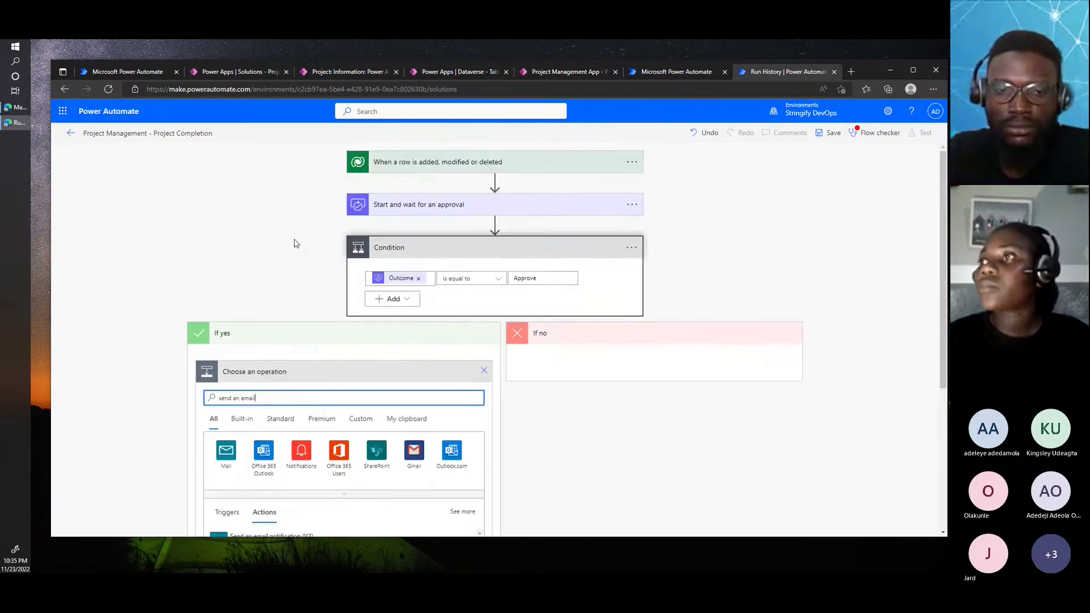
scroll(280, 389, down, 2)
scroll(288, 418, down, 1)
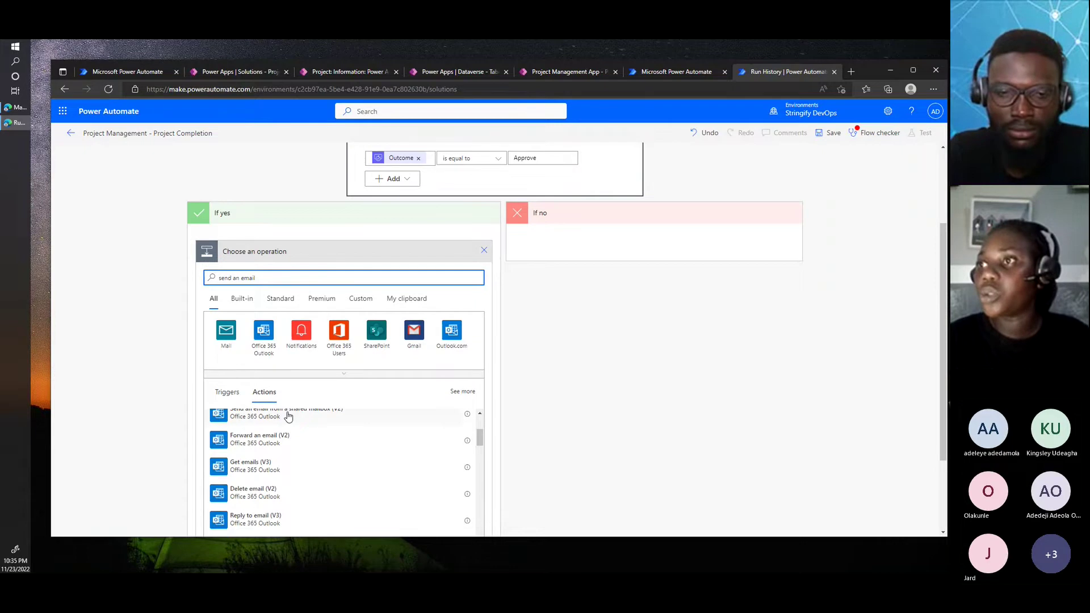
scroll(288, 417, up, 3)
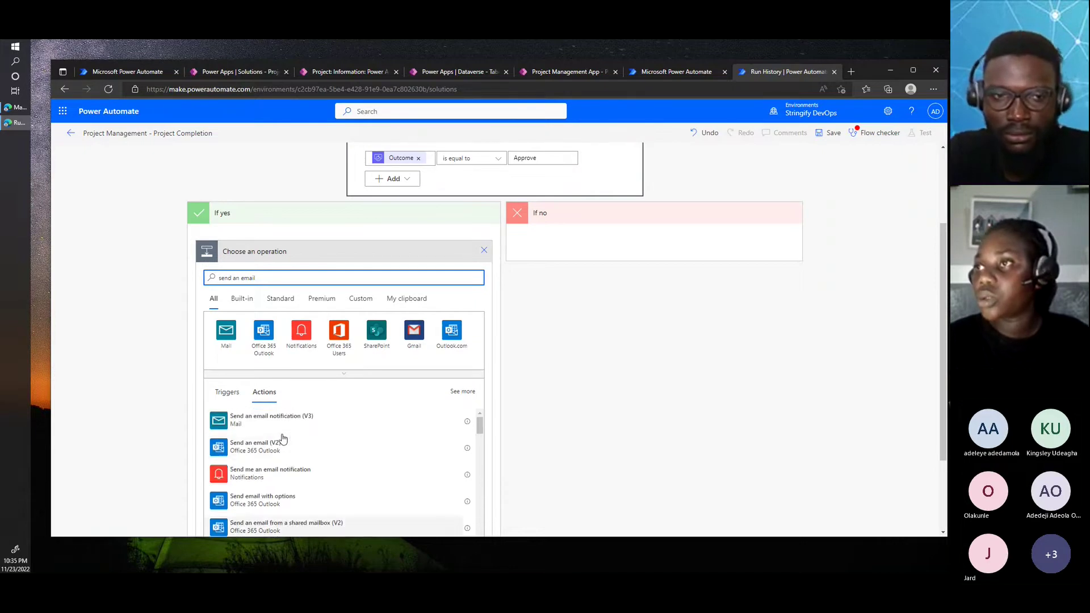
click(281, 443)
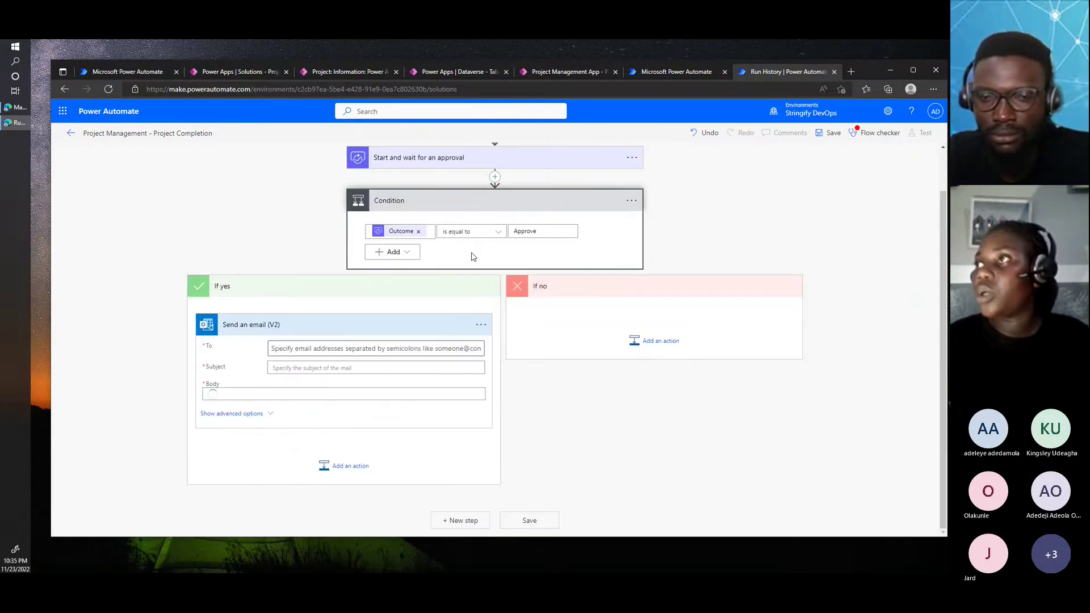
Rename the email action as "Send an email TO Project Manager".
click(480, 312)
click(511, 330)
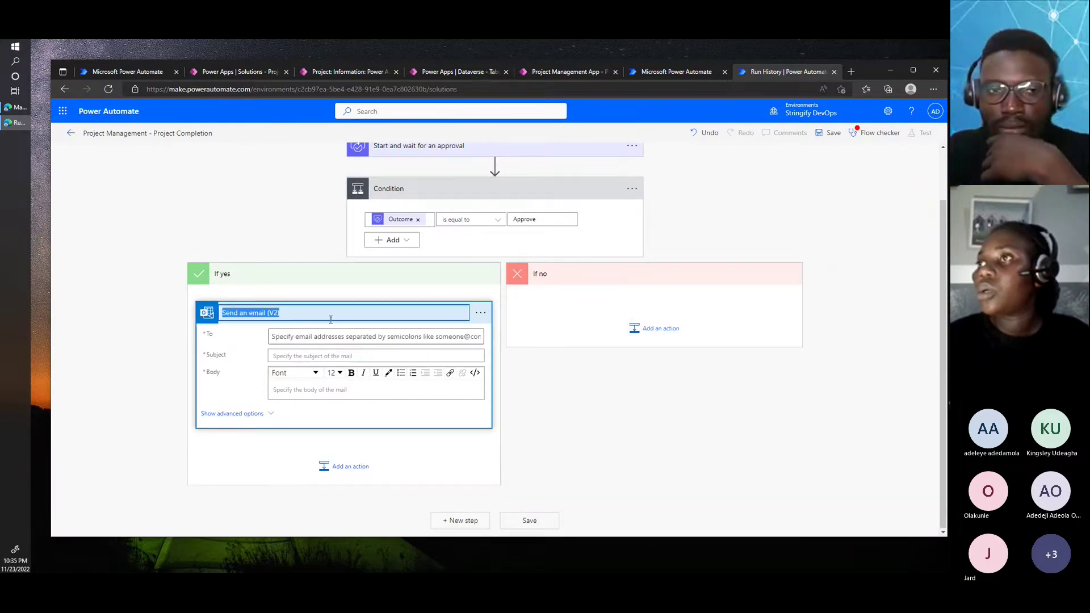
click(305, 307)
key(BackSpace)
key(BackSpace)
key(BackSpace)
key(BackSpace)
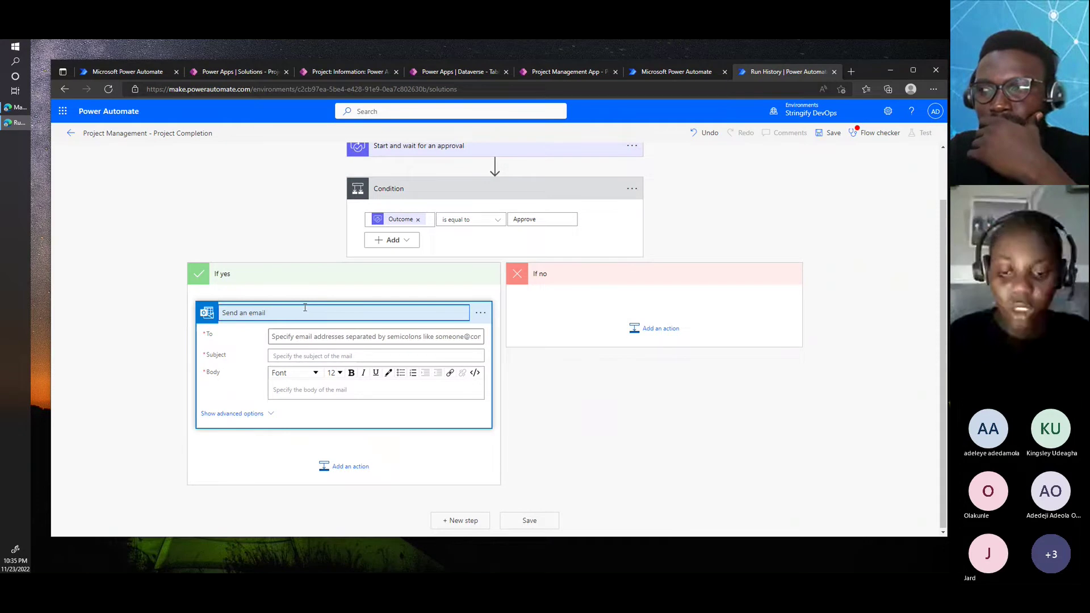
text(TO Projec)
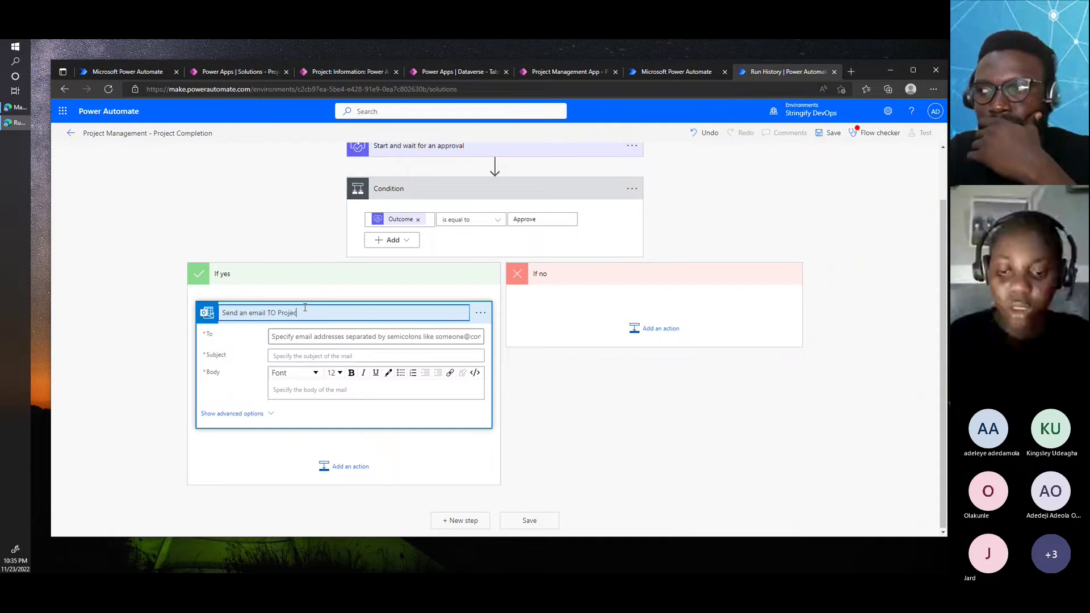
text(t Manager)
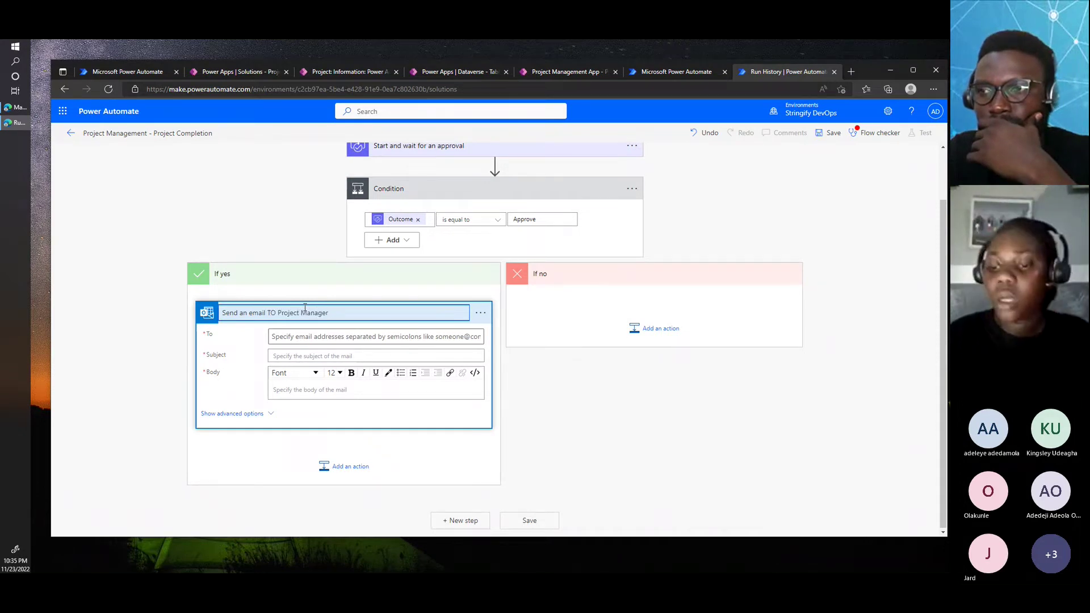
Address the email to the project manager's organization account, found by searching for the person's first name.
click(319, 337)
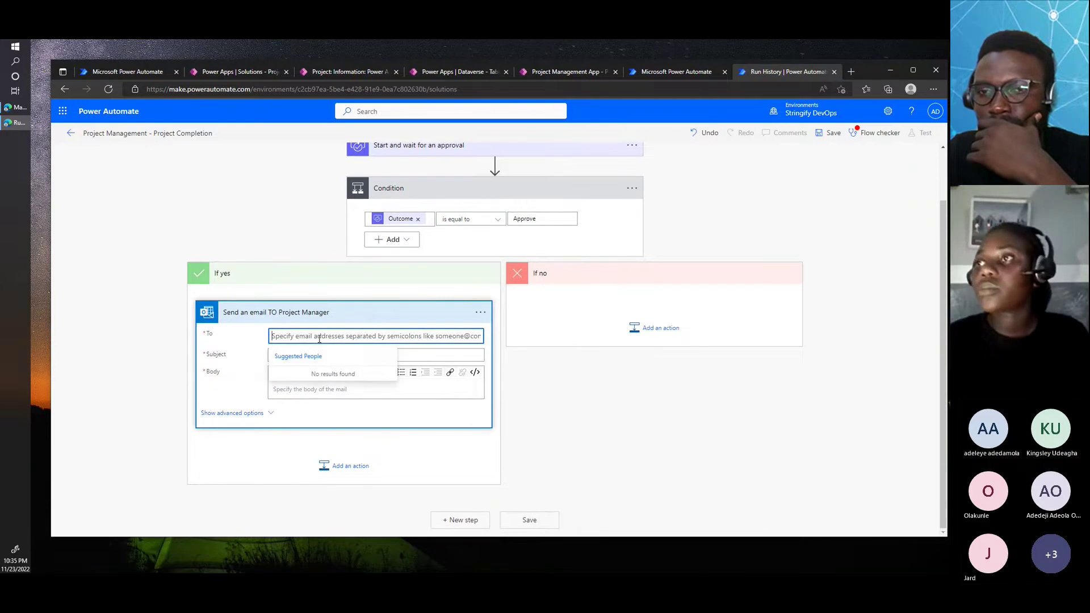
text(victoria)
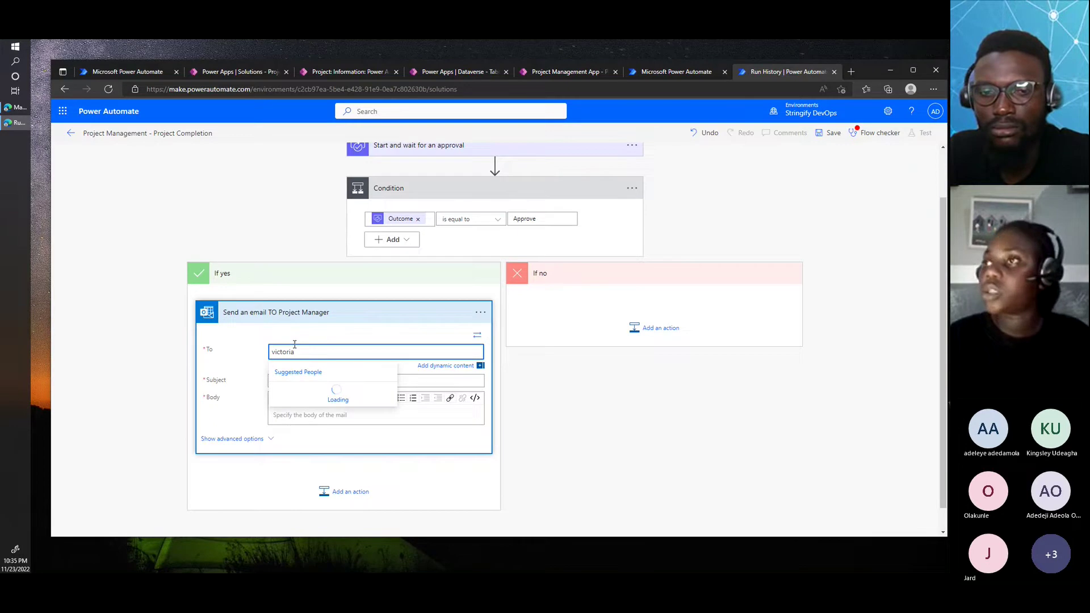
key(Return)
scroll(324, 338, up, 1)
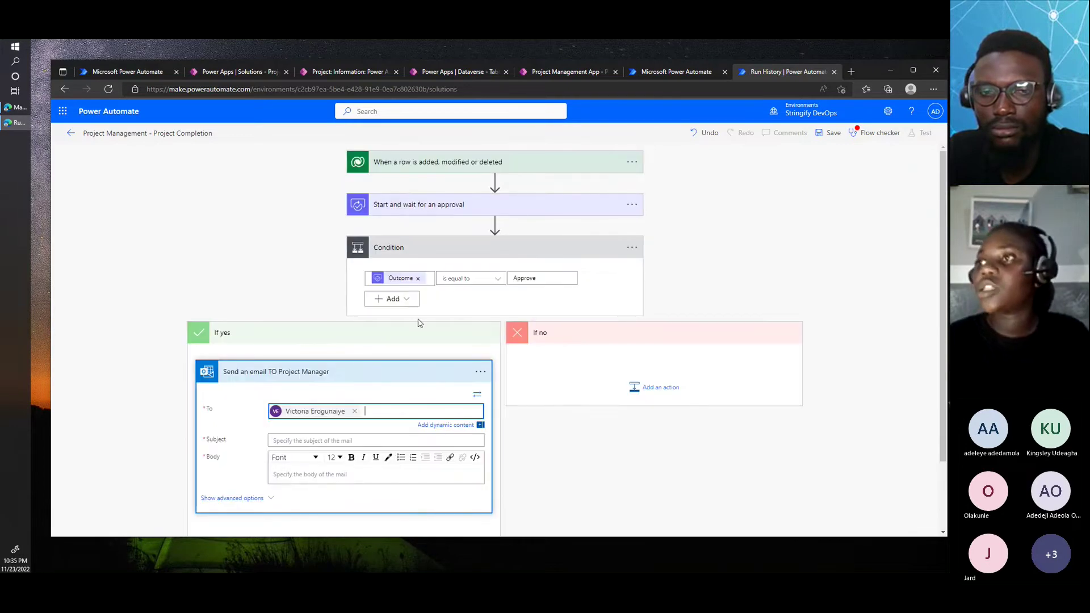
scroll(420, 321, down, 2)
scroll(392, 250, up, 2)
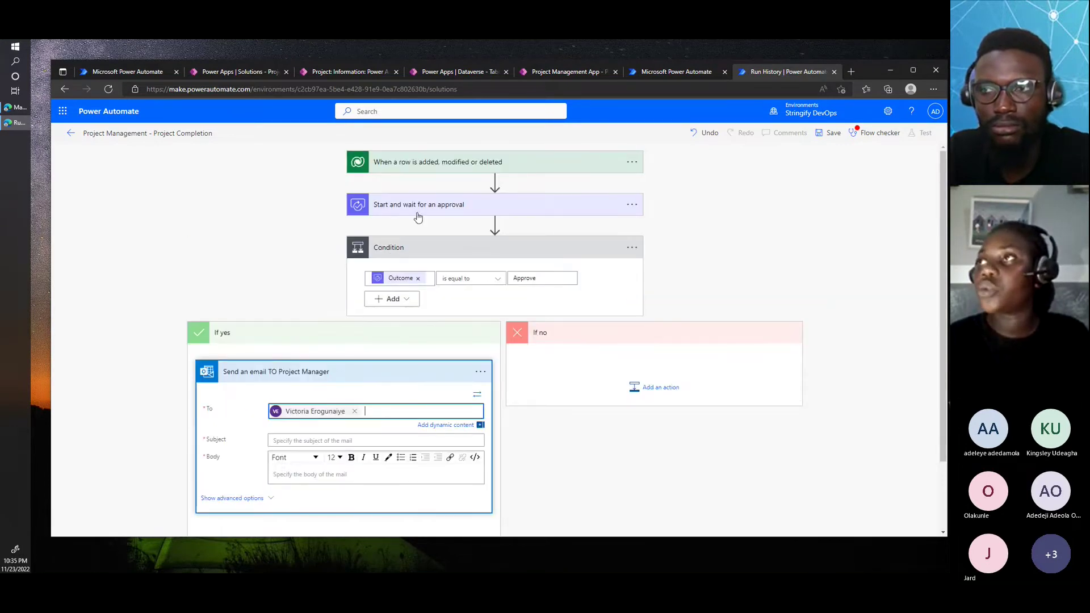
scroll(390, 414, down, 1)
scroll(389, 415, down, 1)
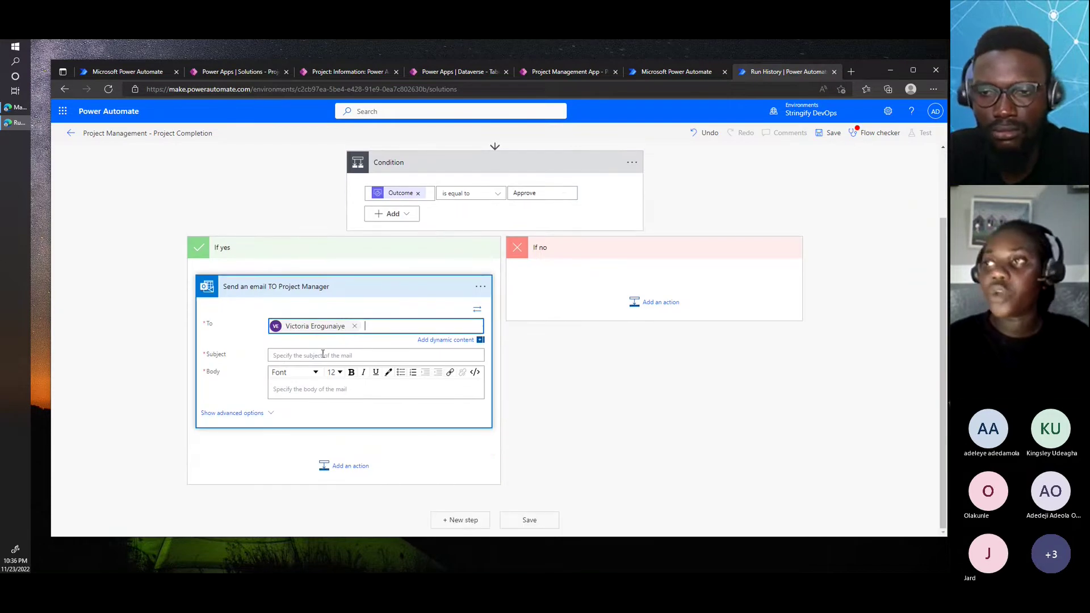
Set the email subject to "Project Completion".
click(322, 354)
text(Pro)
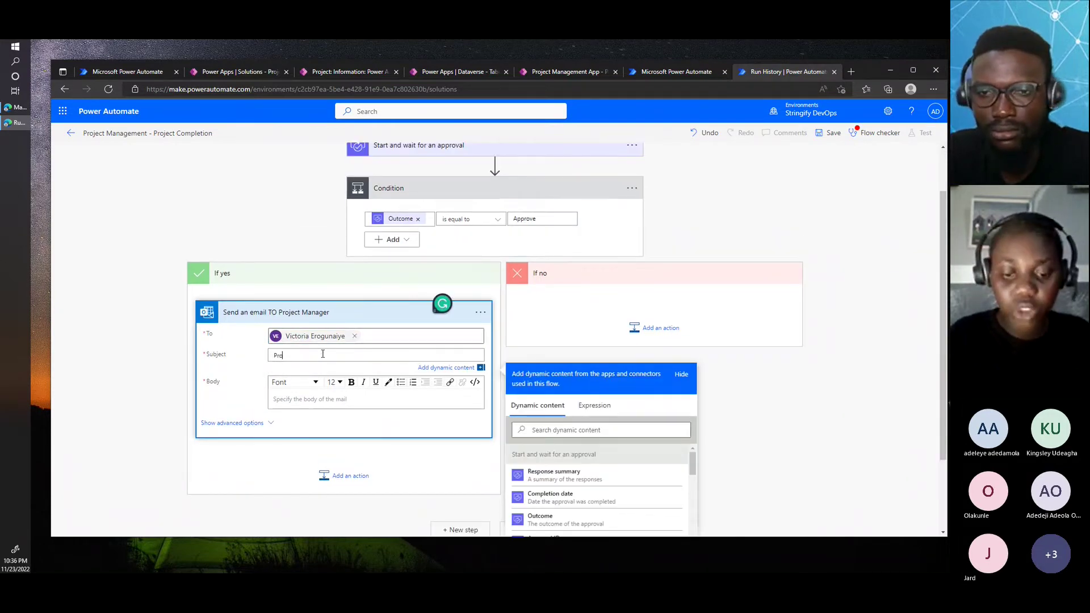
text(ject COmp)
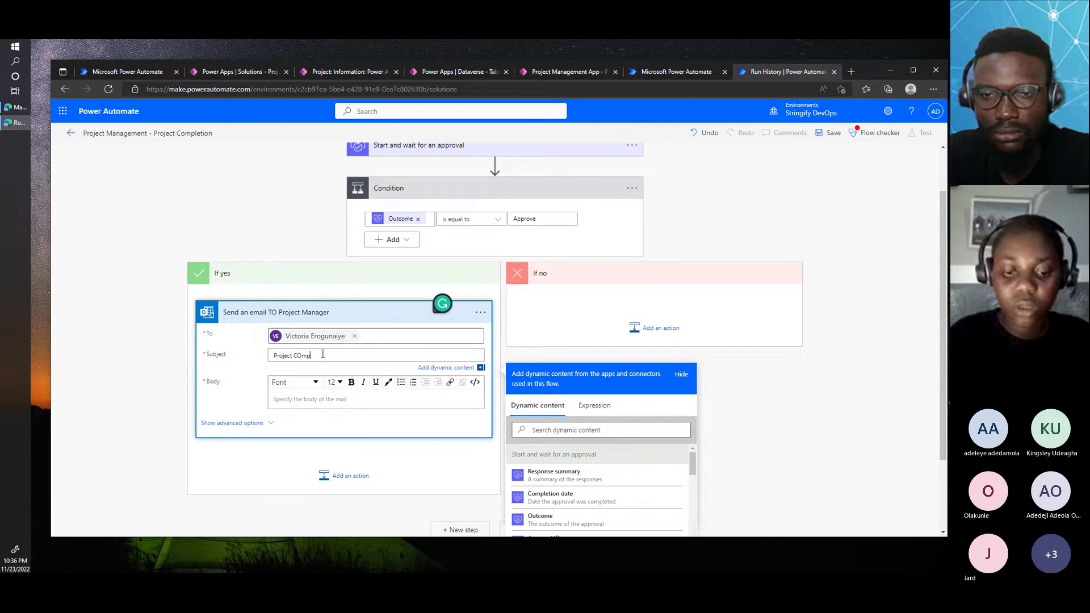
text(letio)
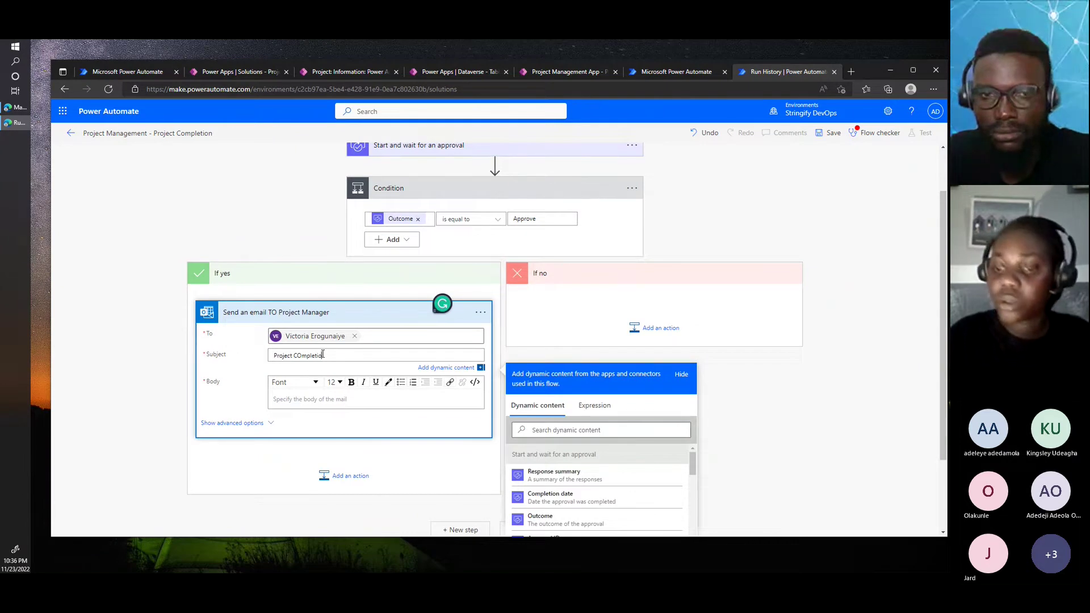
key(BackSpace)
key(BackSpace)
key(BackSpace)
key(BackSpace)
key(BackSpace)
key(BackSpace)
key(BackSpace)
key(BackSpace)
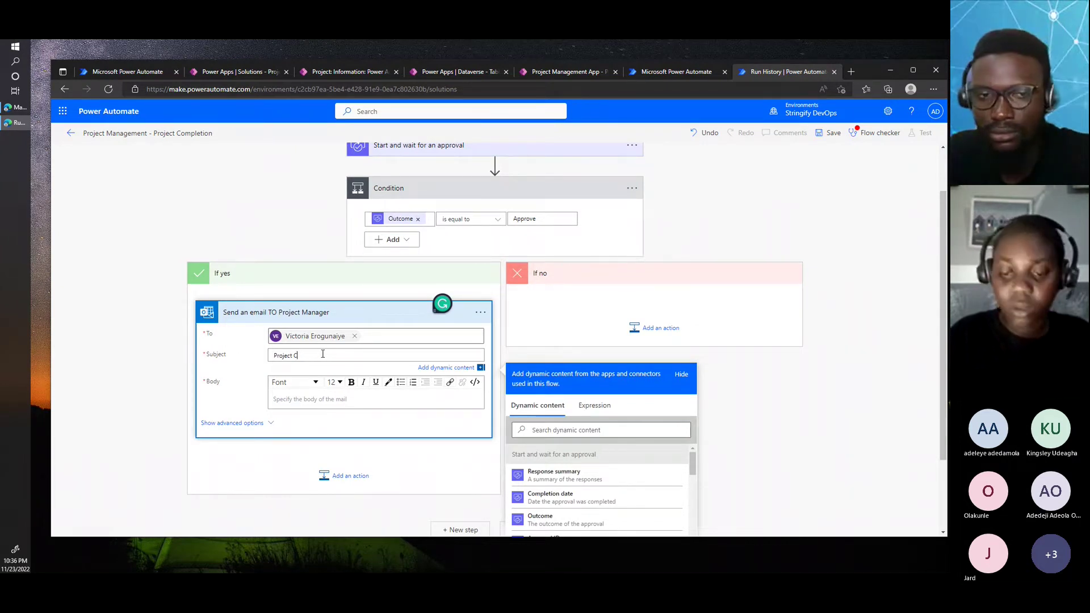
text(omp)
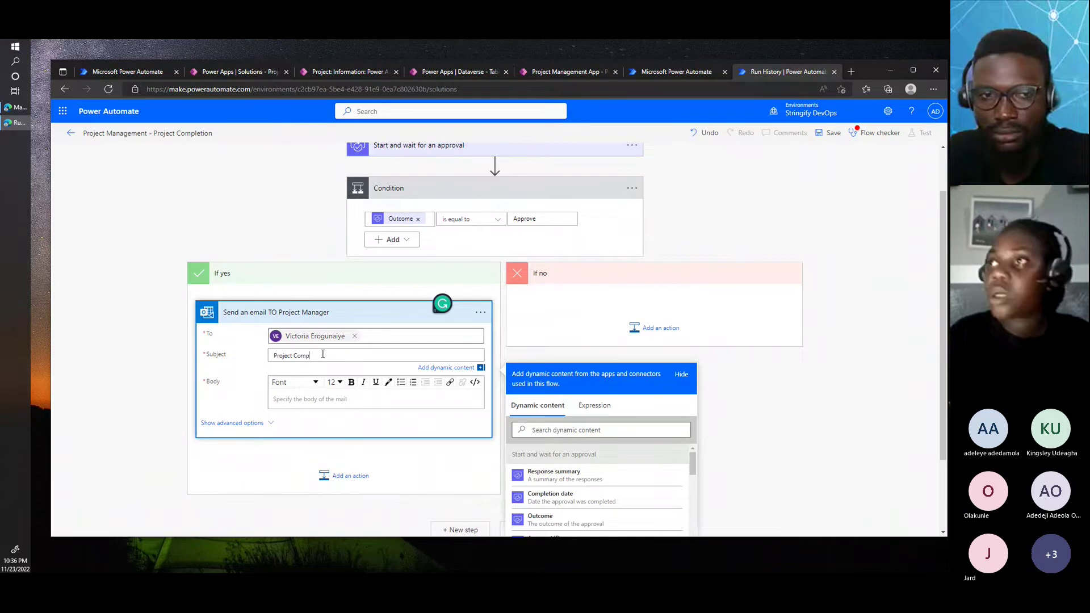
text(letion)
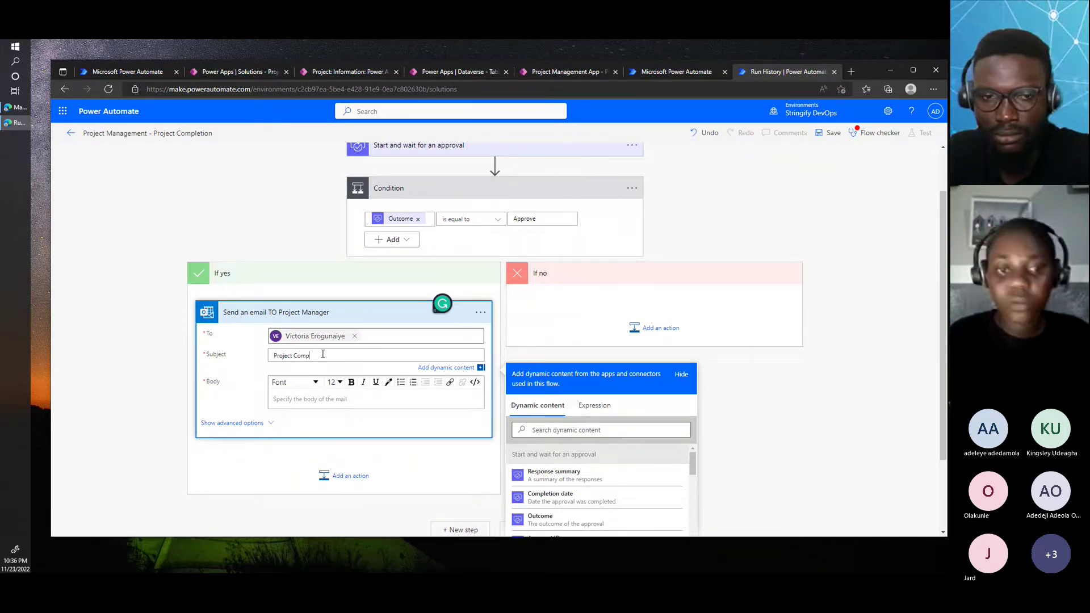
Start the email body with the greeting "Dear" followed by the project manager's first name and a comma.
scroll(321, 352, down, 1)
click(318, 348)
text(Dear V)
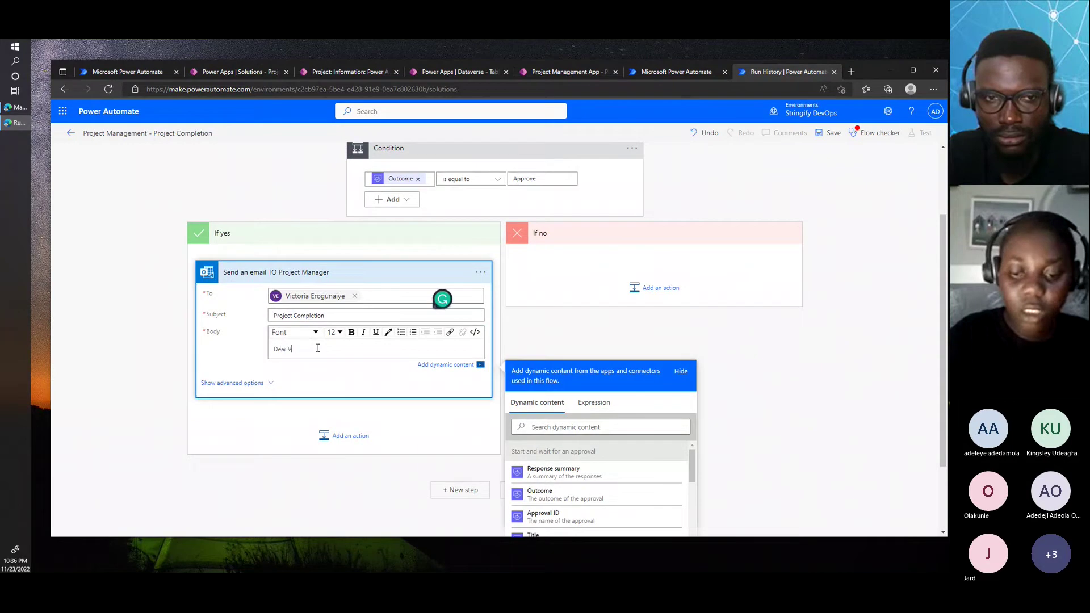
text(ickie)
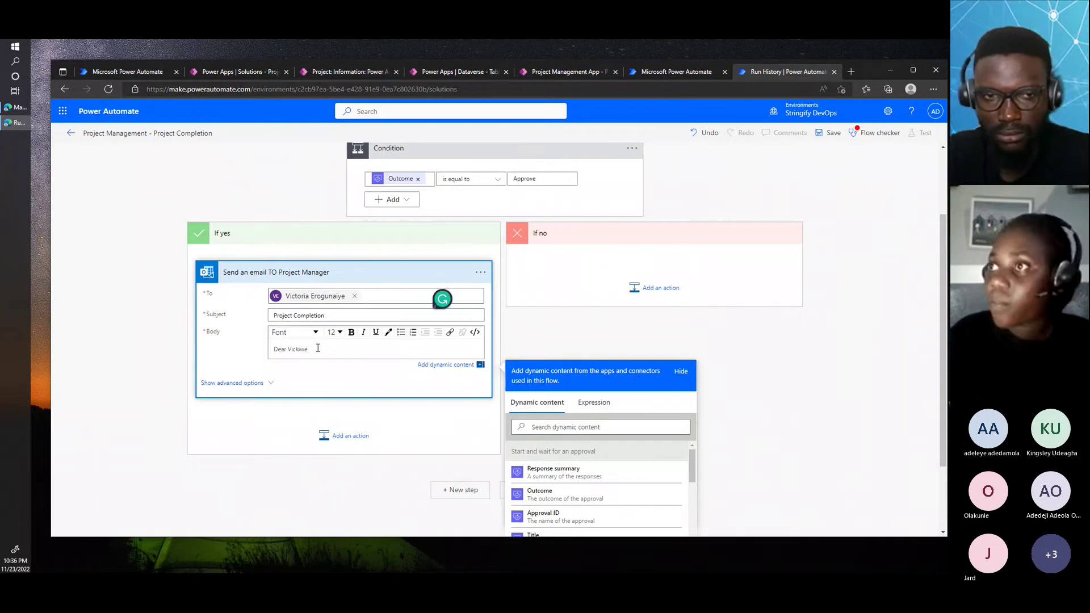
text(,)
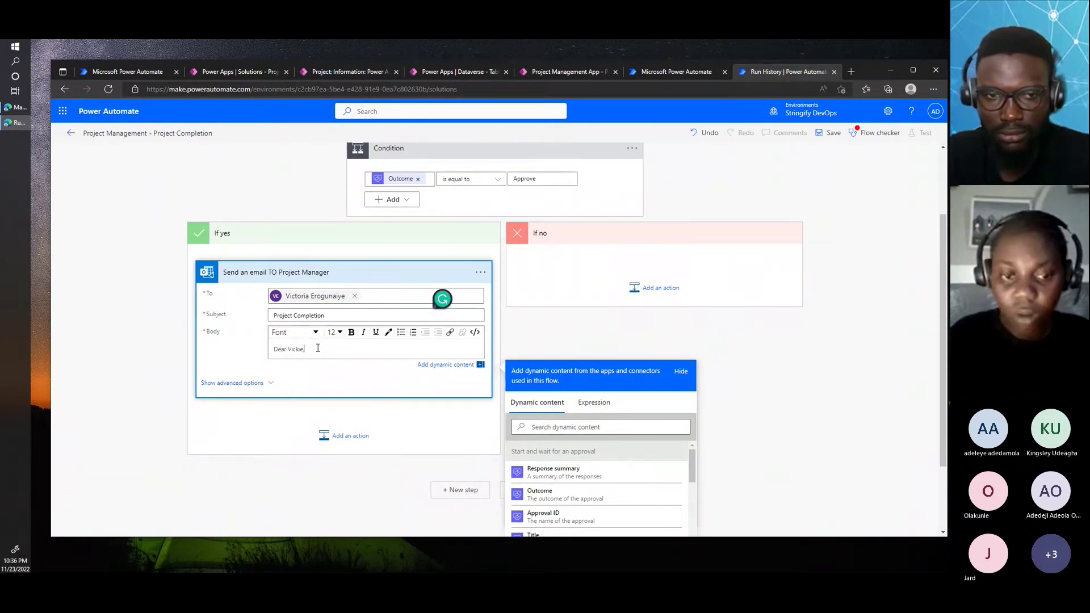
key(Return)
Add the body text "The sales personnel has approved the successful completion of" on a new line below the greeting.
text(The sa)
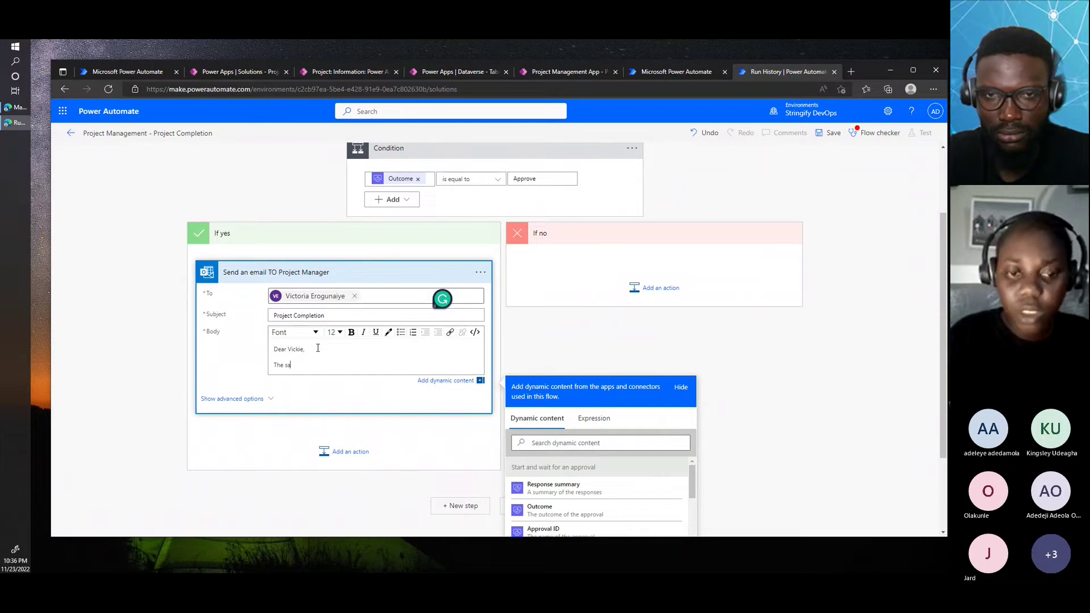
text(les perso)
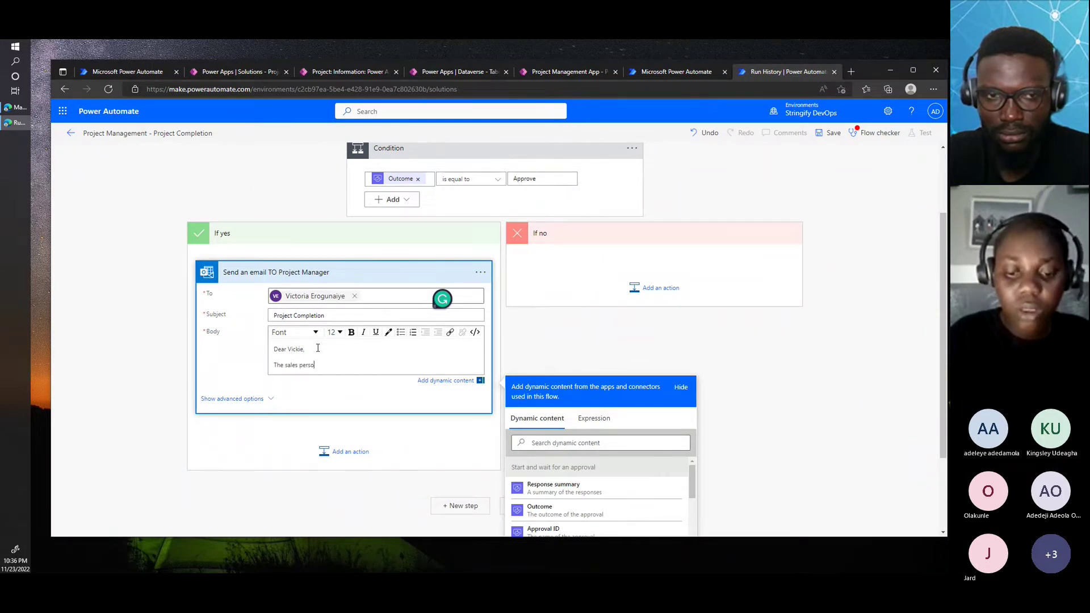
text(nnel has ap)
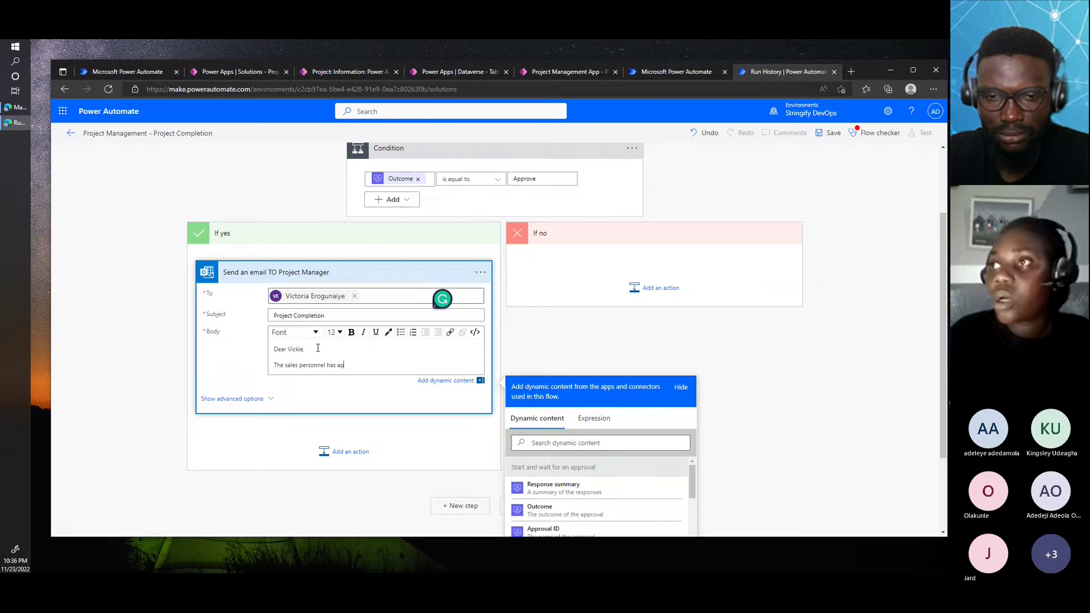
text(proved)
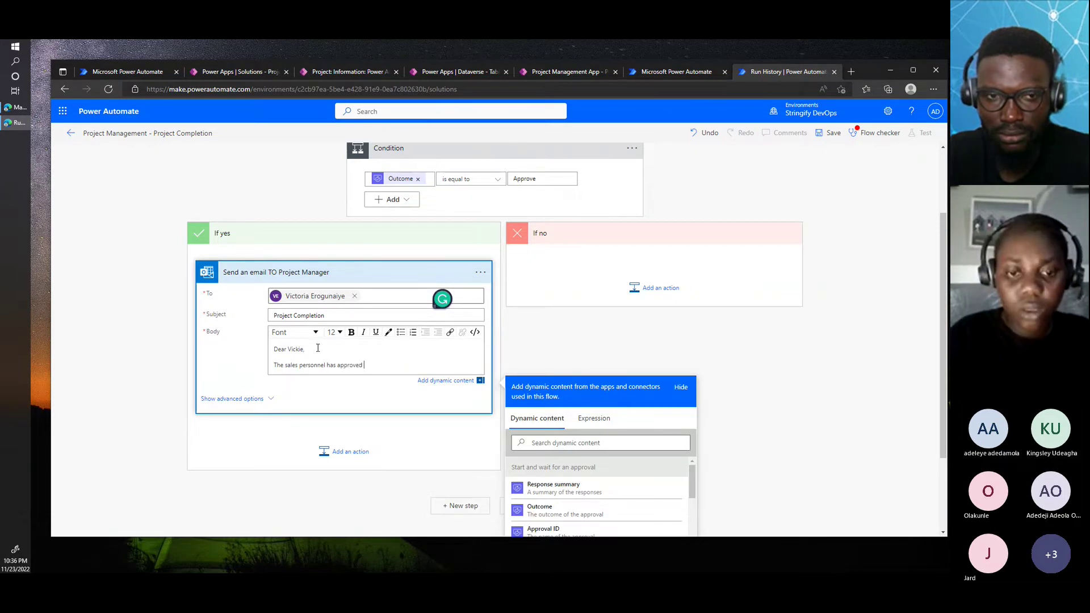
text( the succ)
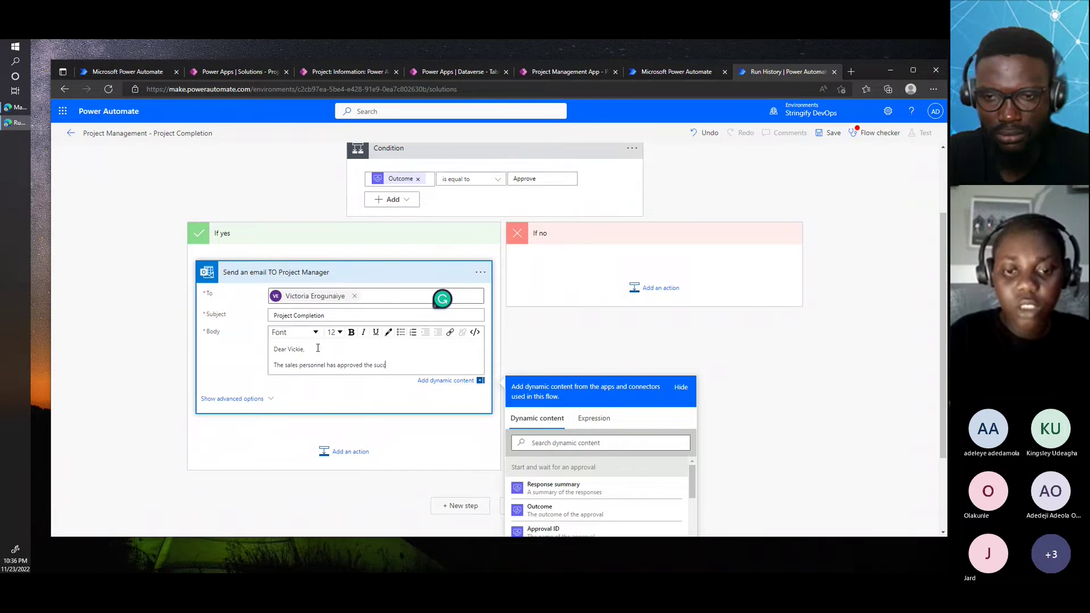
text(essful c)
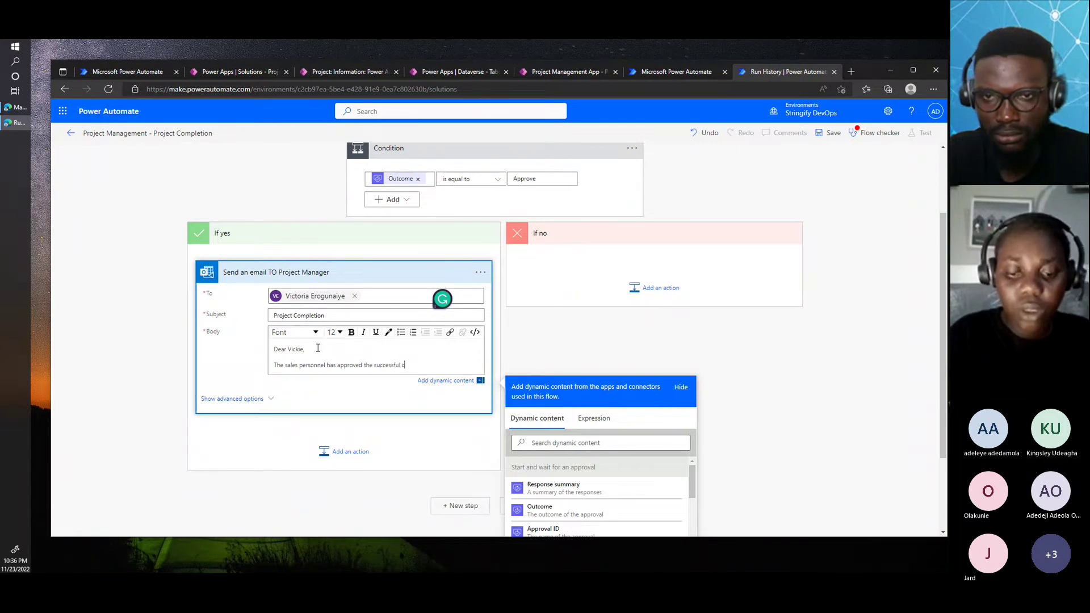
text(omplet)
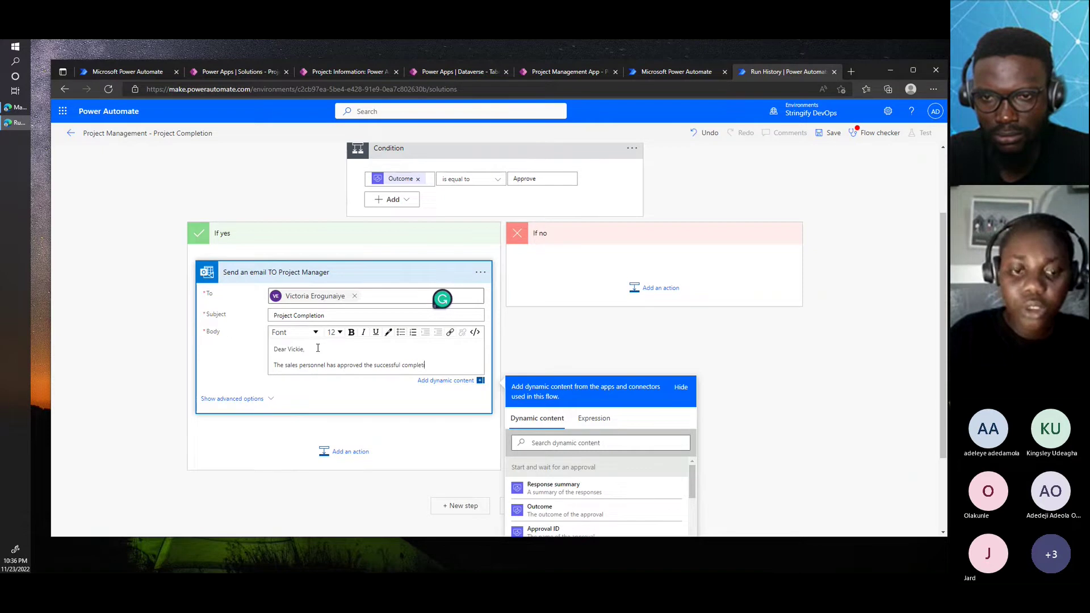
text(ion of)
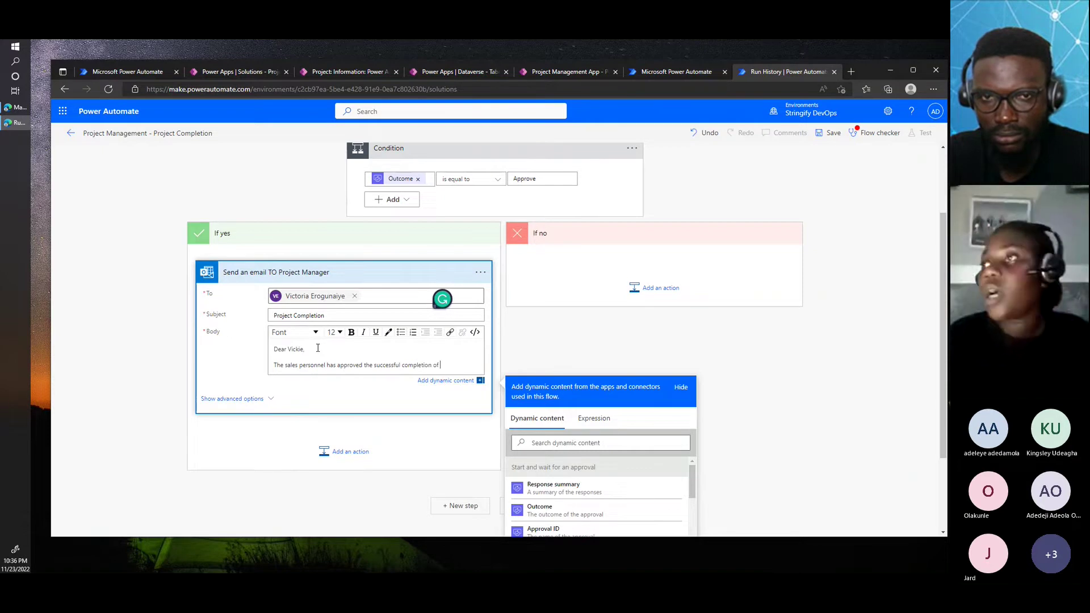
Search the dynamic content for "project" and insert the trigger's Project Name at the end of the body sentence.
scroll(318, 348, down, 2)
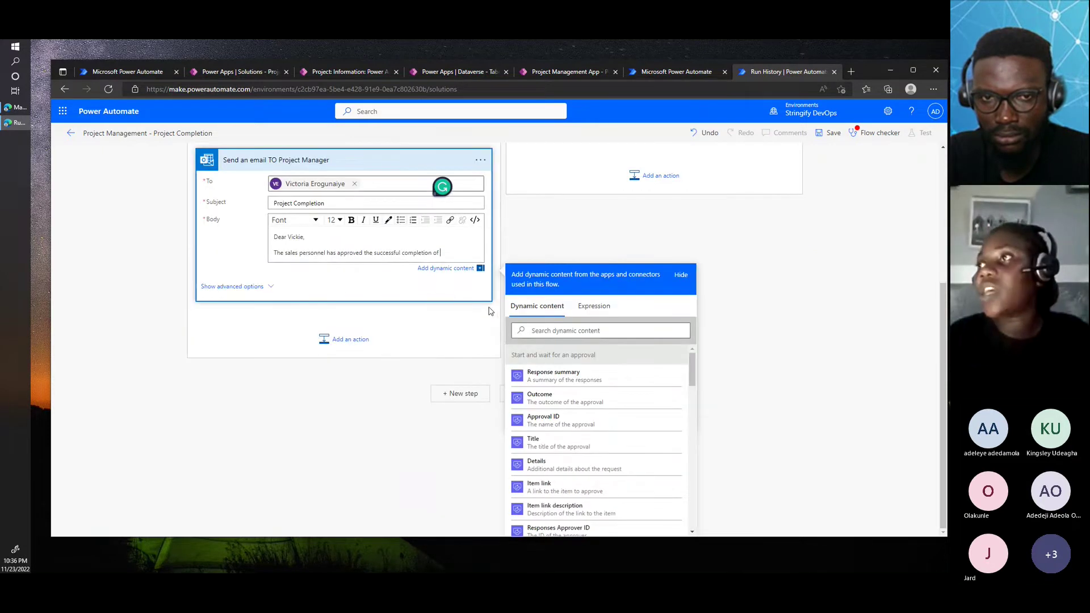
click(548, 333)
text(pro)
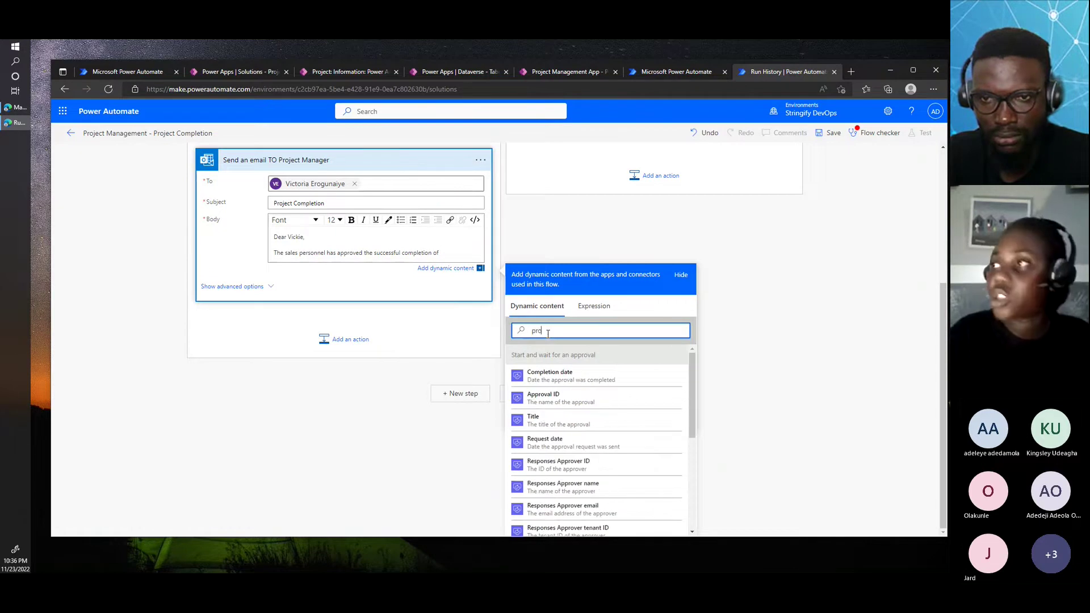
text(jec)
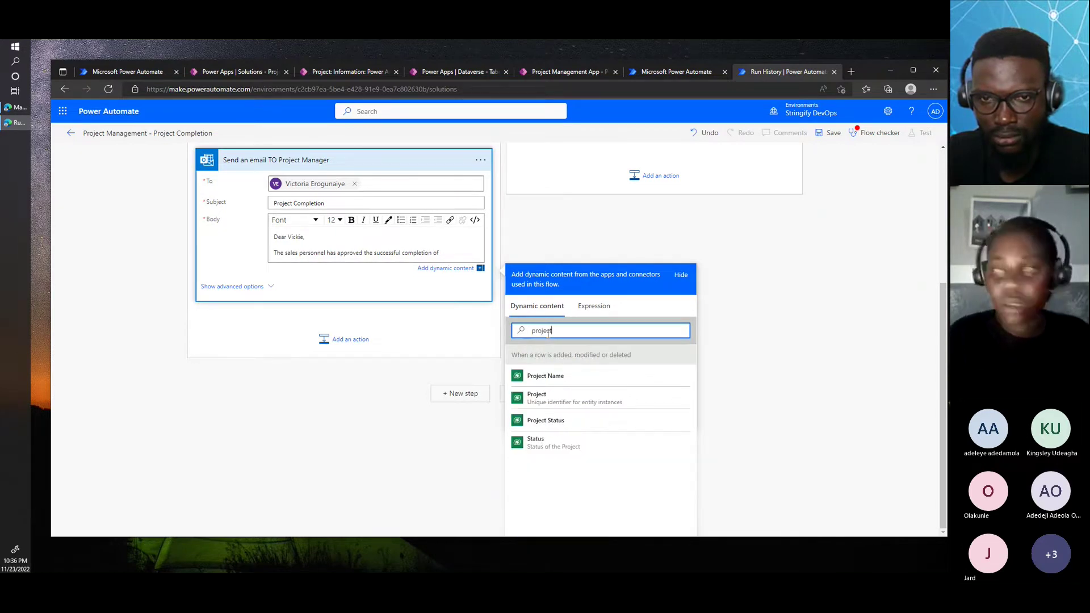
text(t)
click(556, 378)
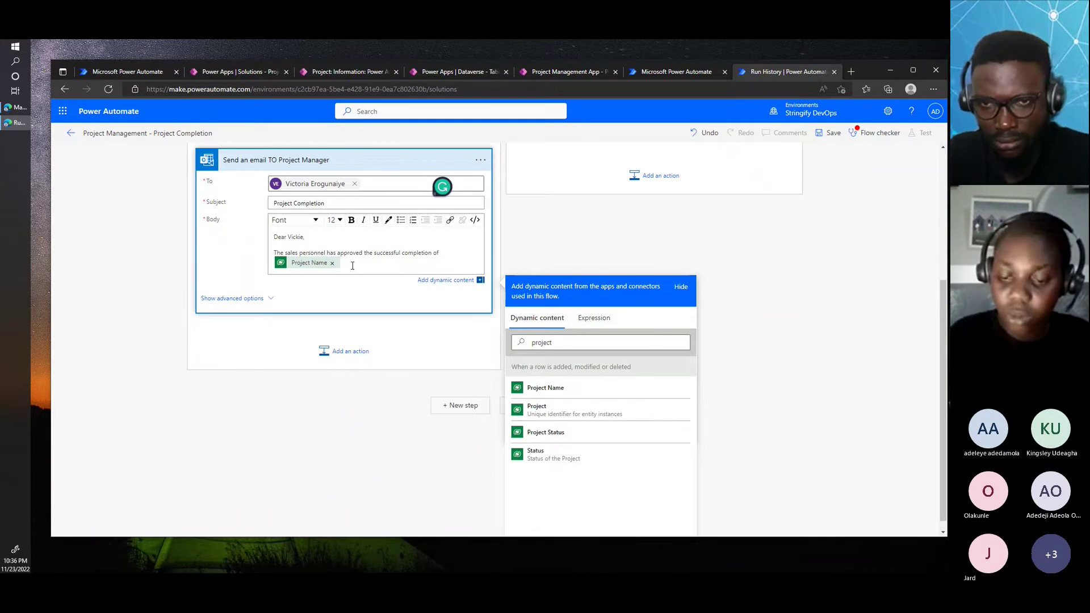
Close the email body with a new line reading "Congratulations to you and the team.".
key(Return)
text(Con)
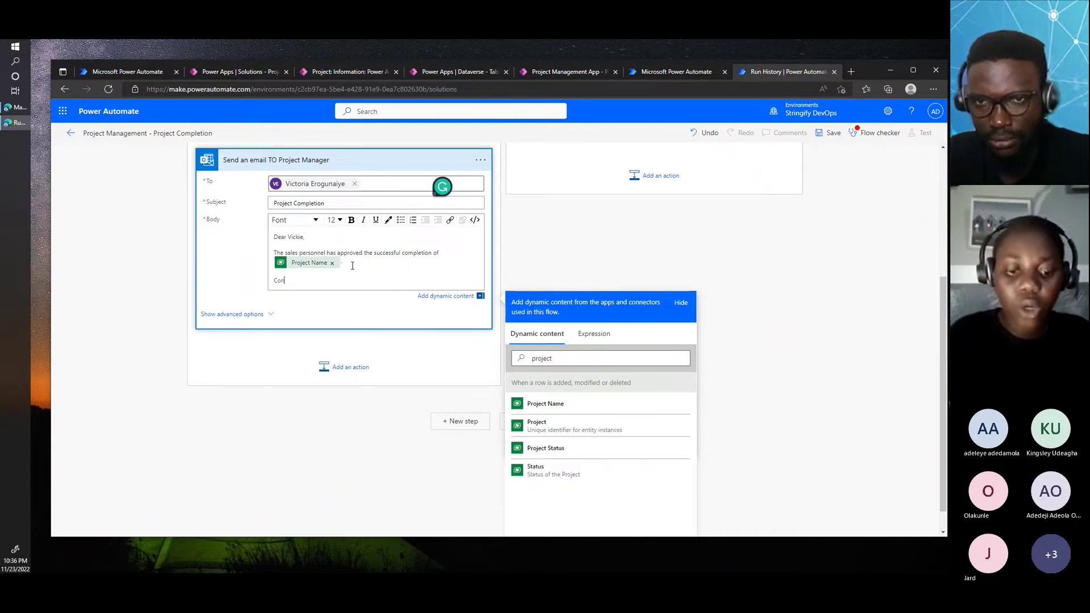
text(gratula)
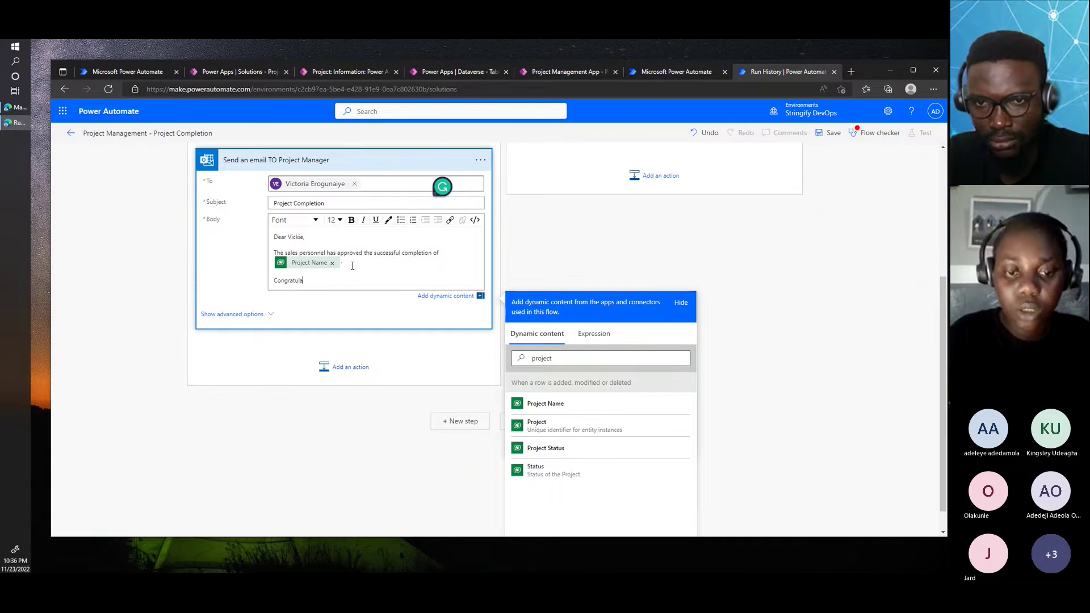
text(tions to y)
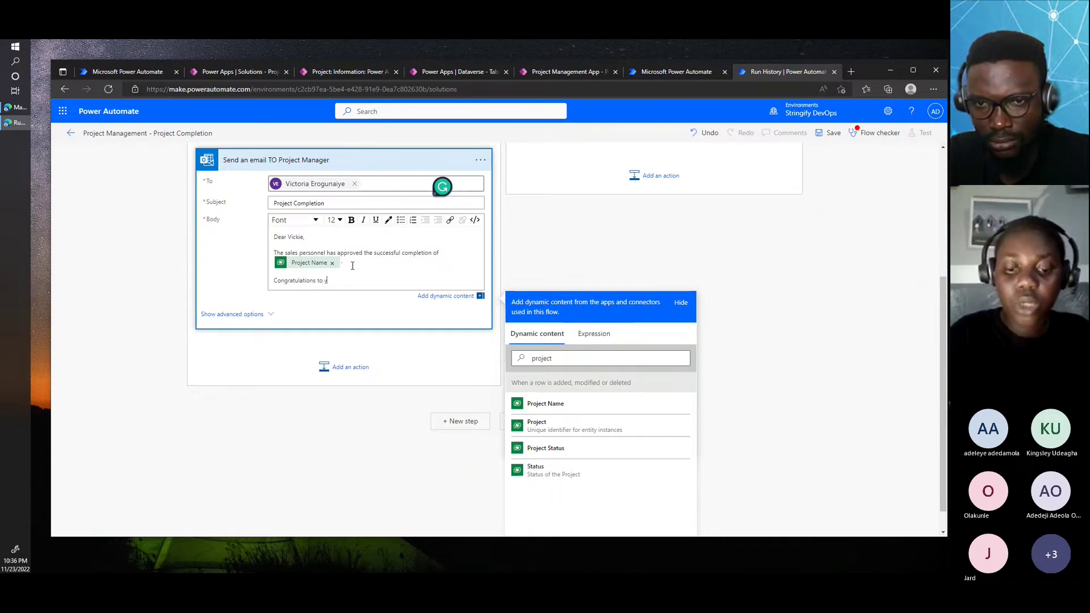
text(ou and t)
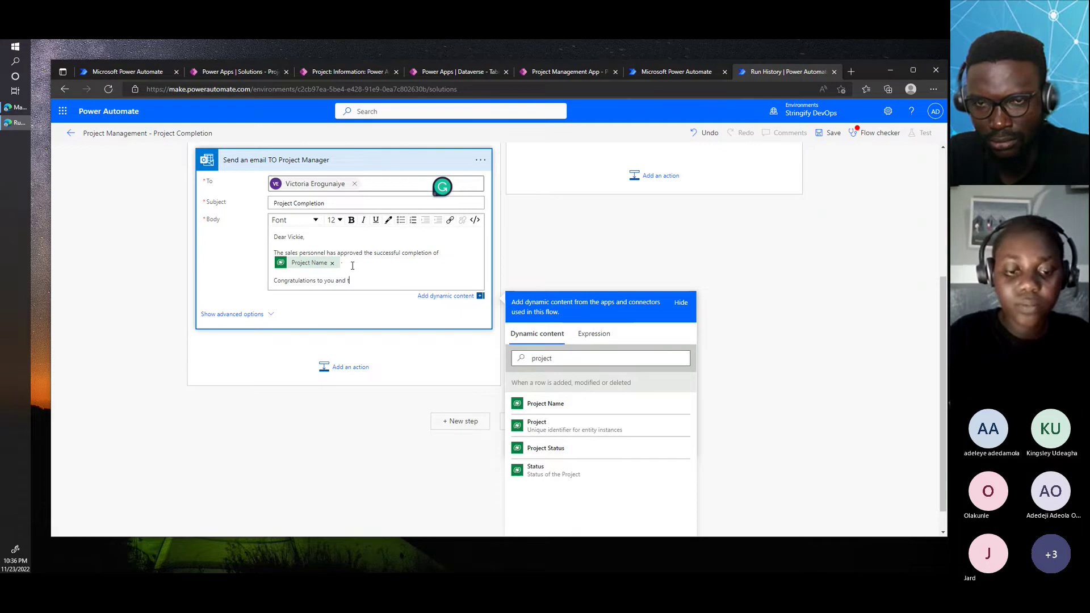
text(he team.)
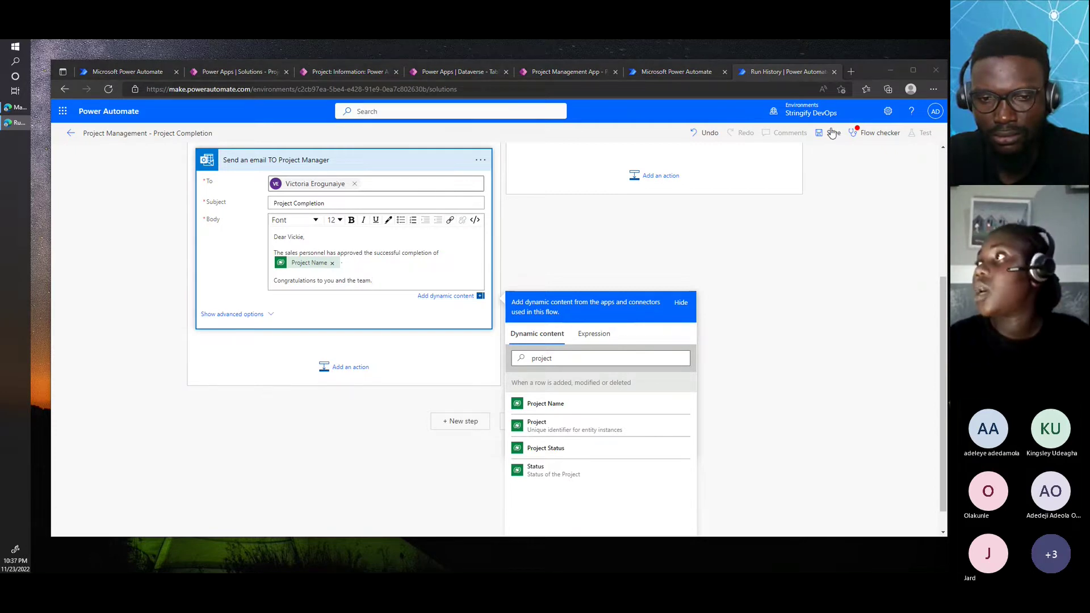
Run the flow checker and examine the errors it lists for the flow.
scroll(627, 191, up, 4)
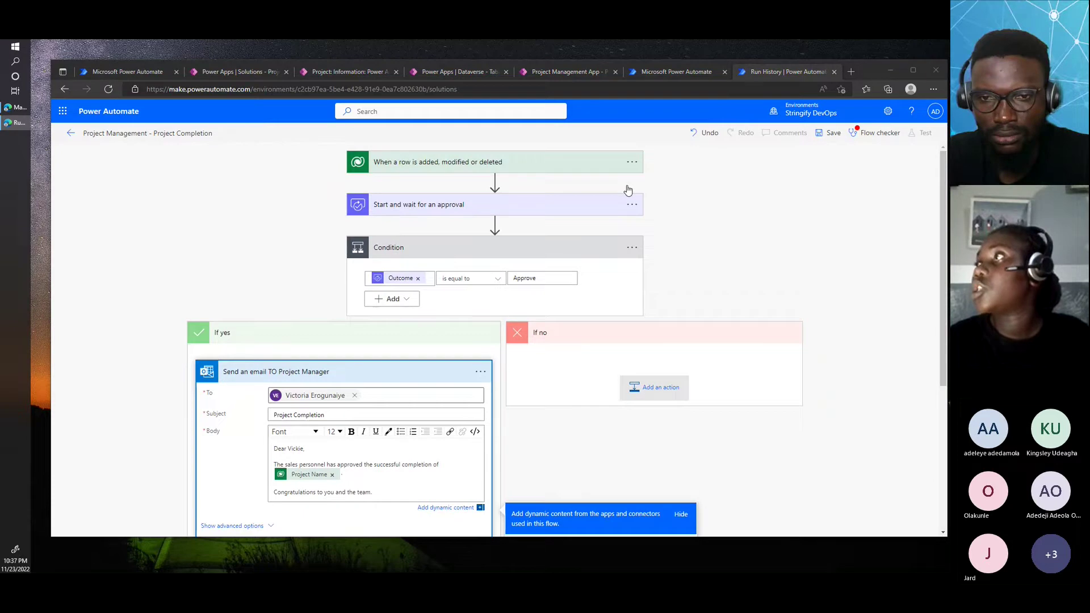
click(875, 132)
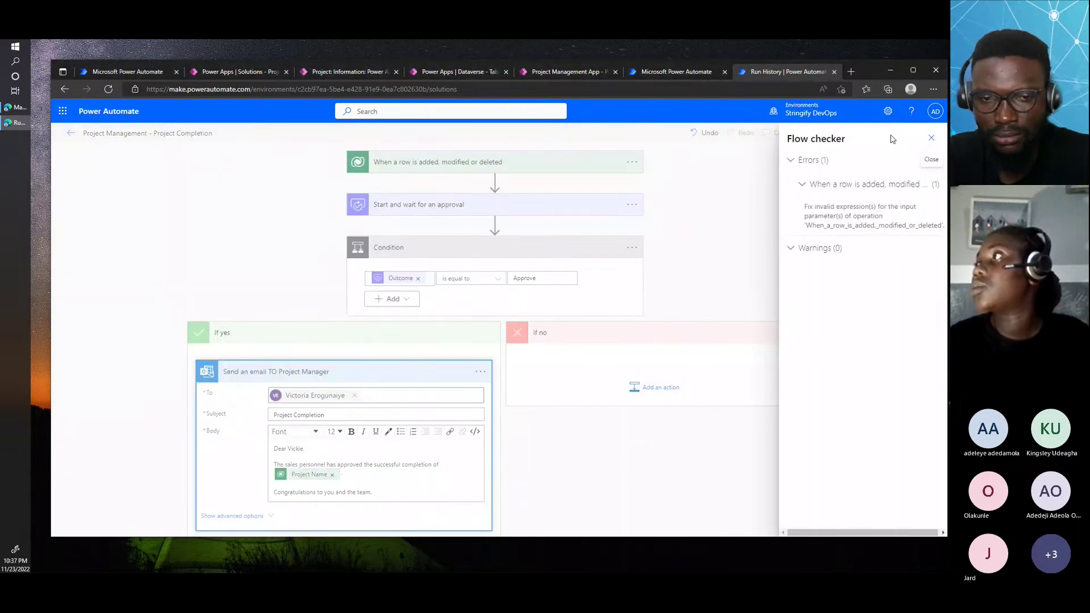
click(930, 139)
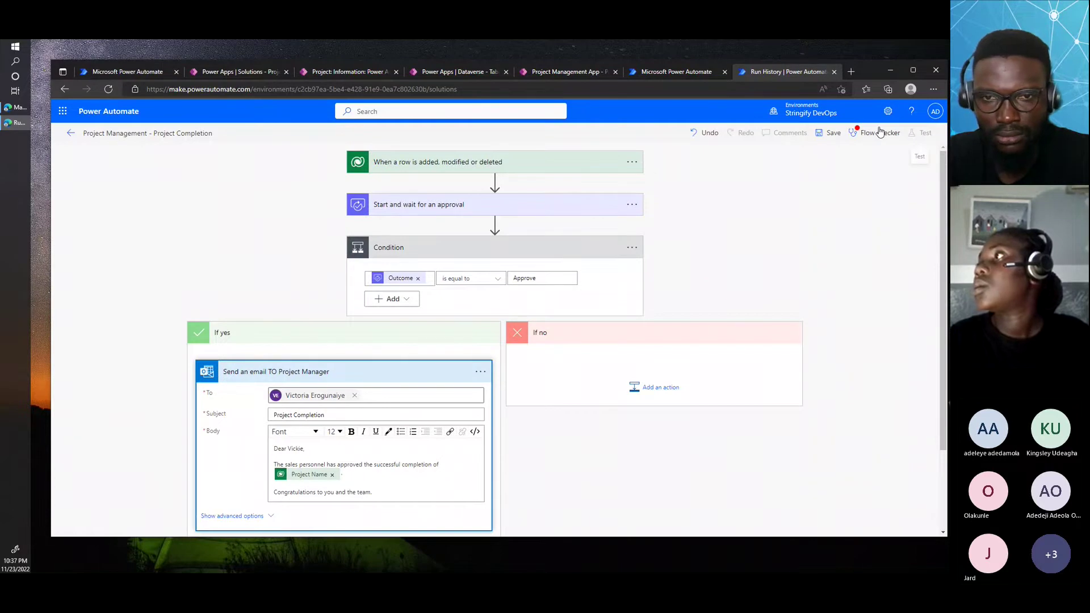
click(880, 132)
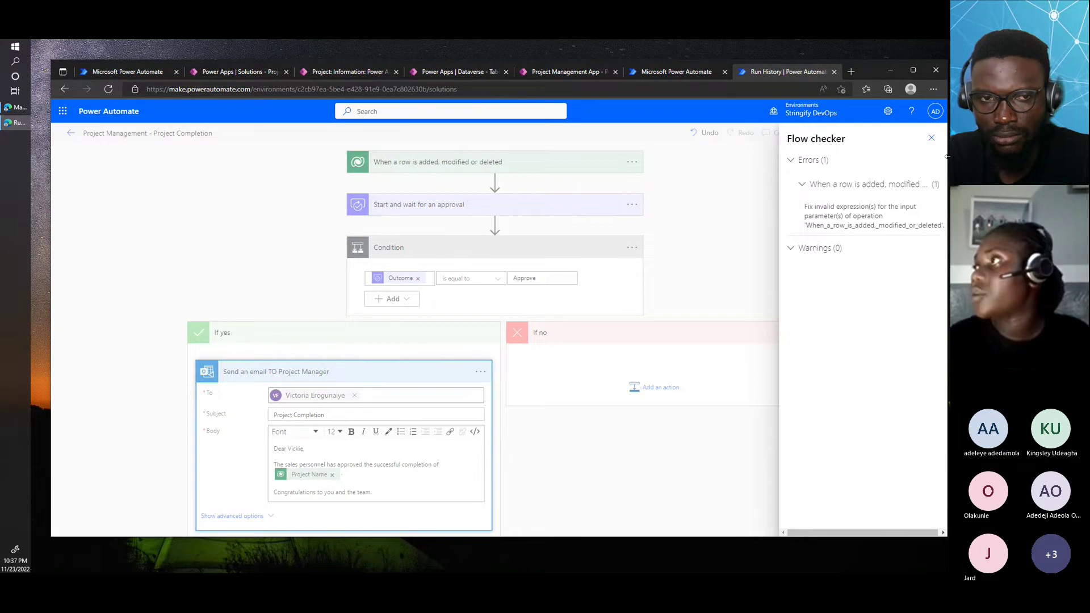
click(931, 137)
click(631, 162)
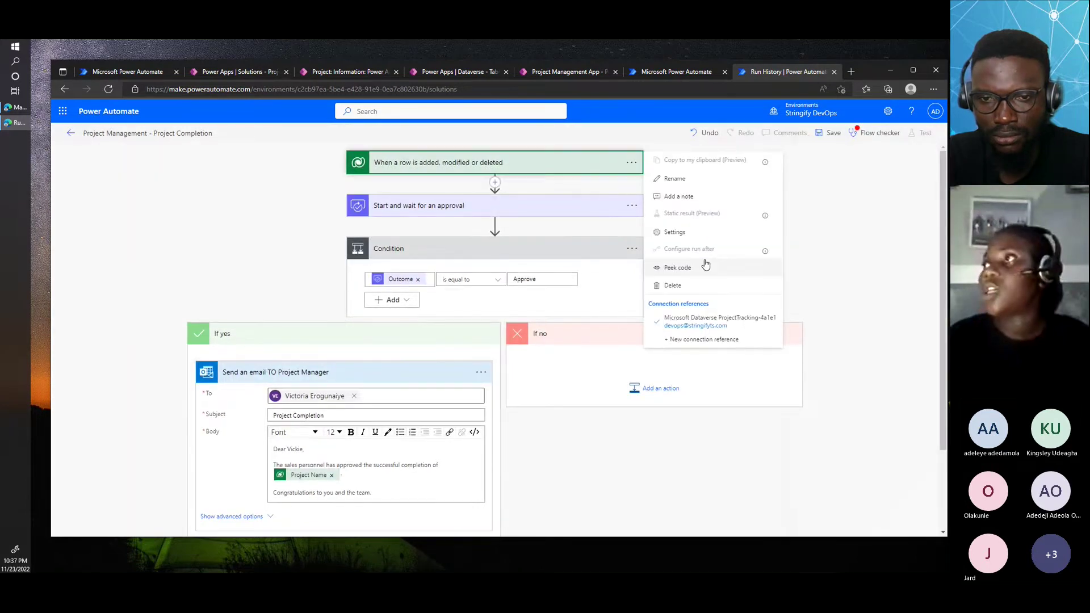
click(676, 233)
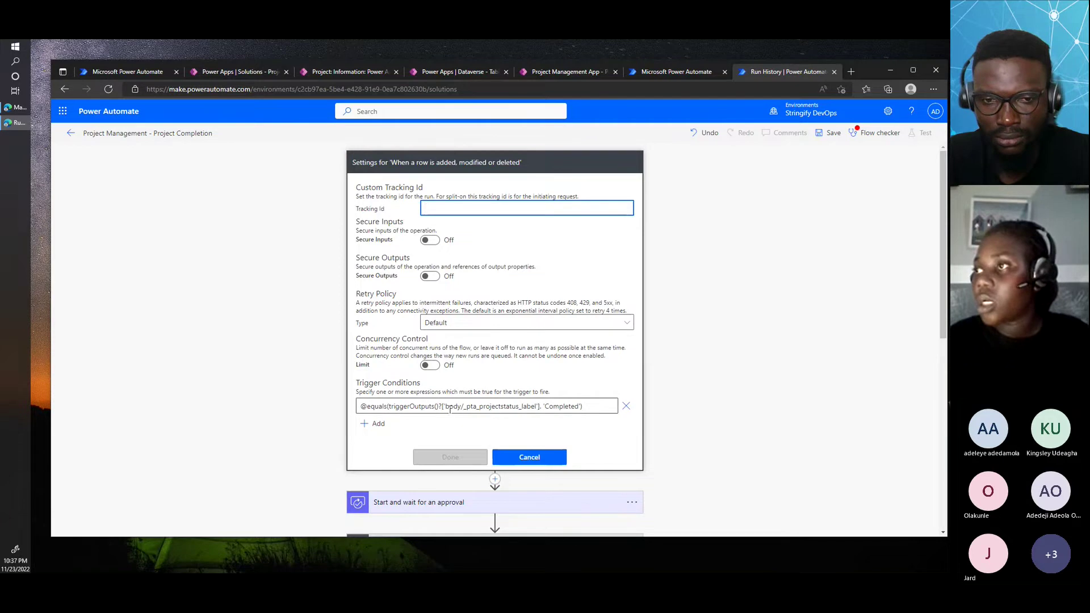
click(543, 408)
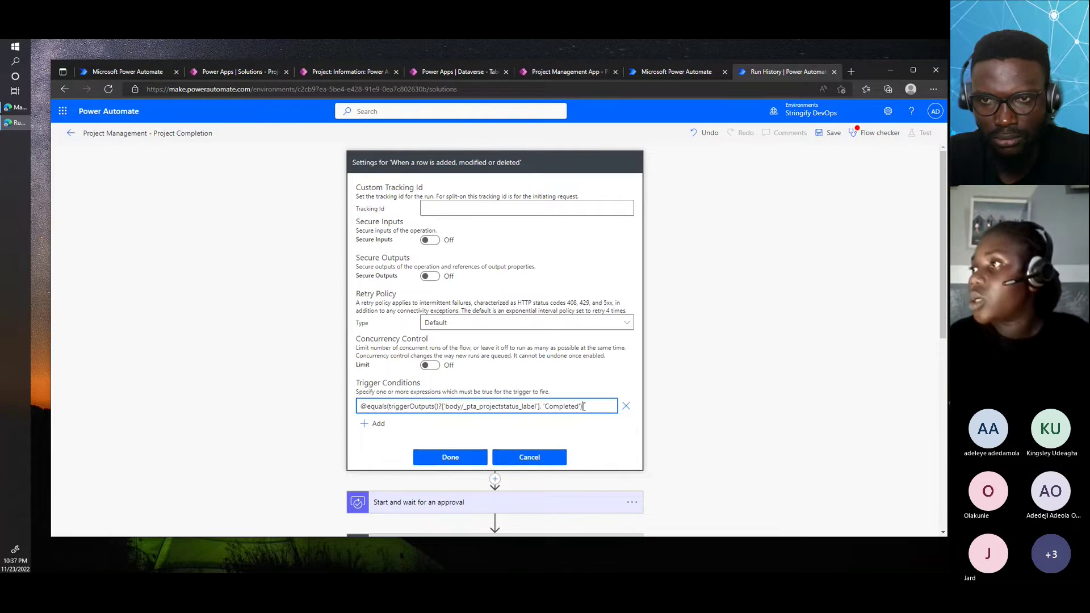
scroll(514, 432, down, 1)
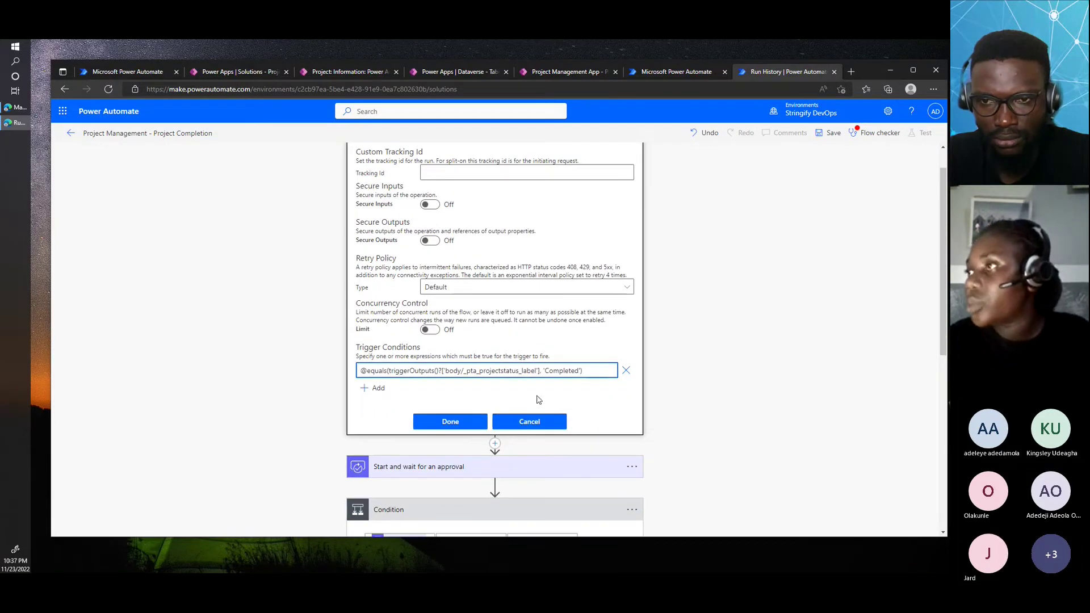
click(450, 421)
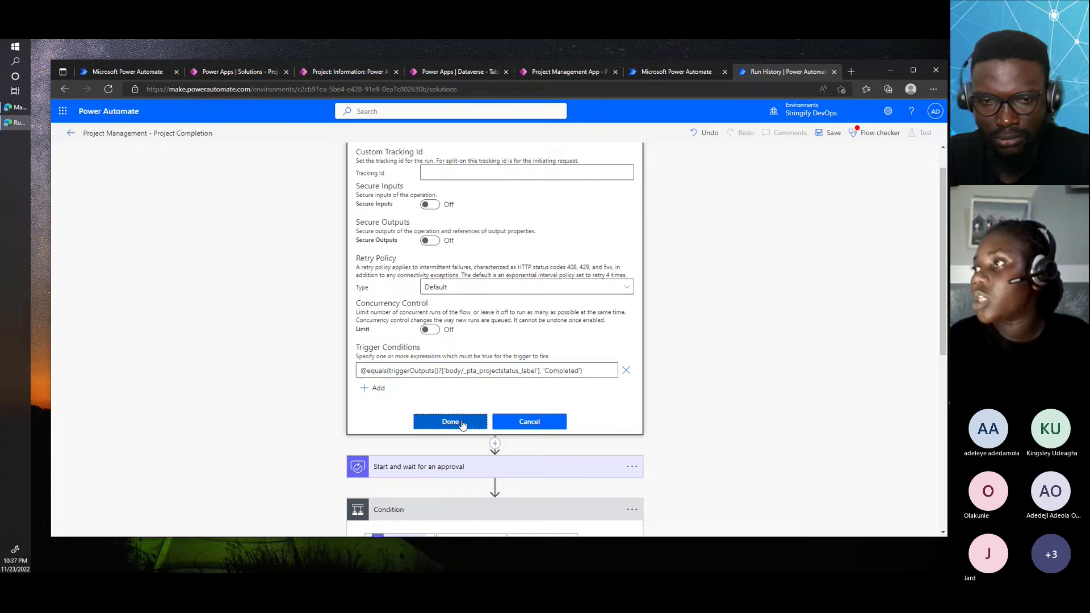
scroll(653, 289, up, 1)
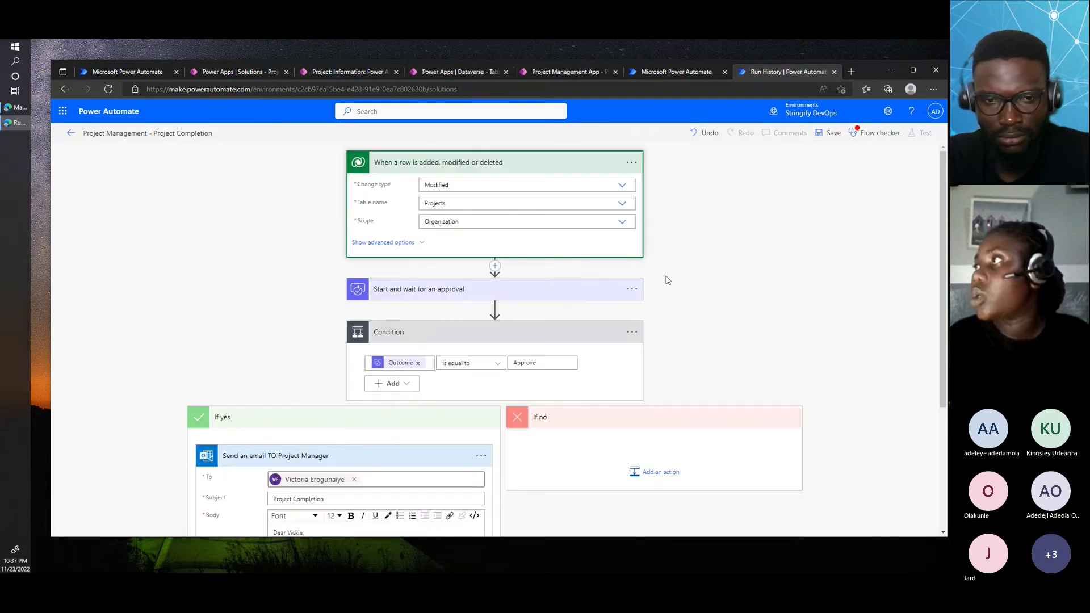
Recheck the flow for errors and warnings, and save it.
click(861, 137)
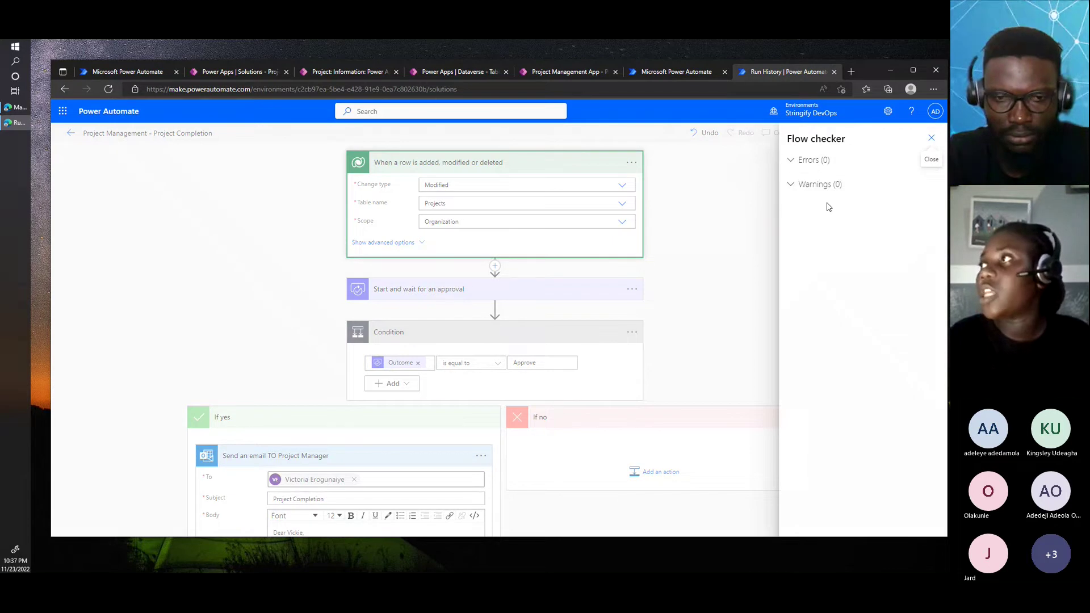
click(931, 138)
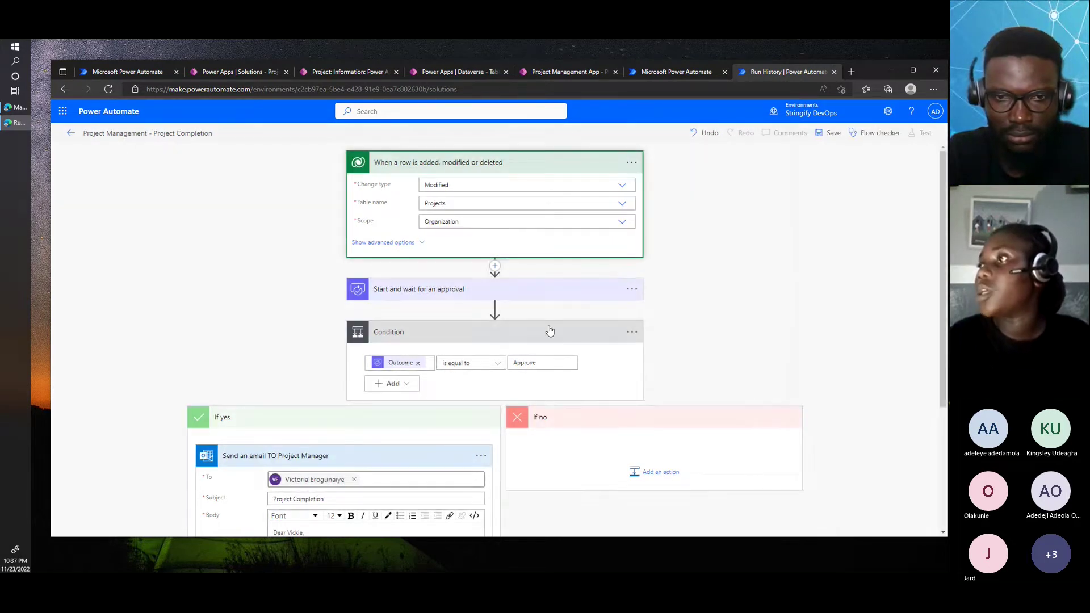
scroll(550, 327, down, 3)
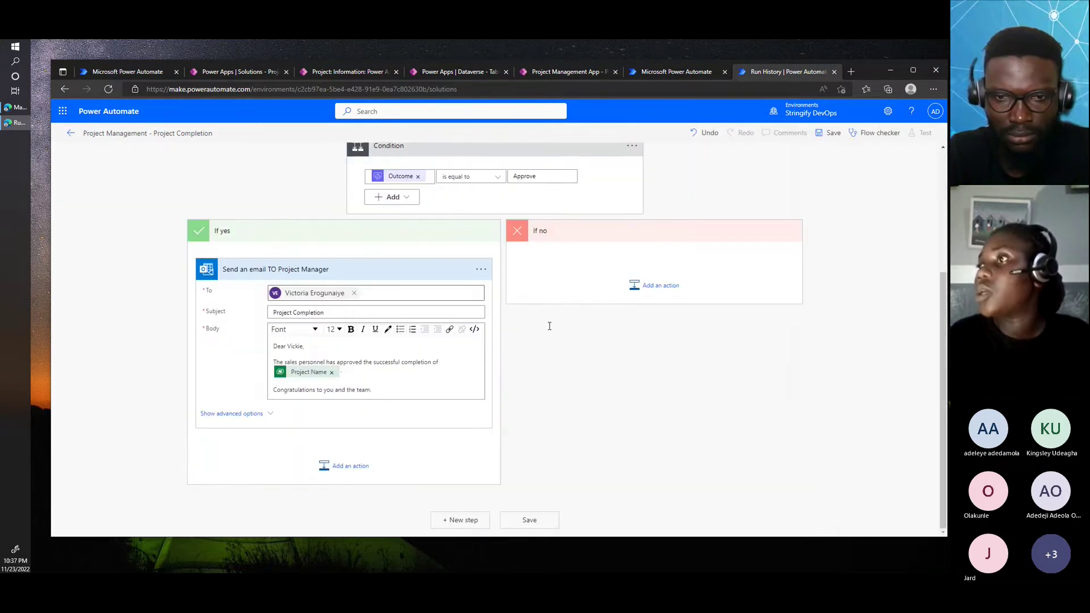
click(548, 520)
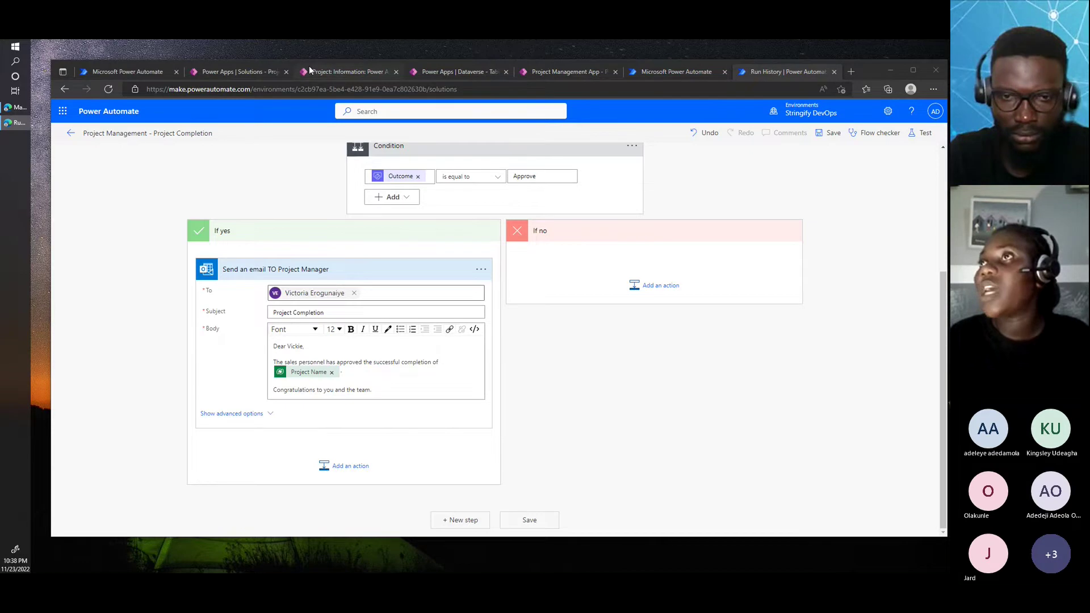
Switch to the Project Management App and open the Power Automate Flows project record from the active projects.
click(234, 73)
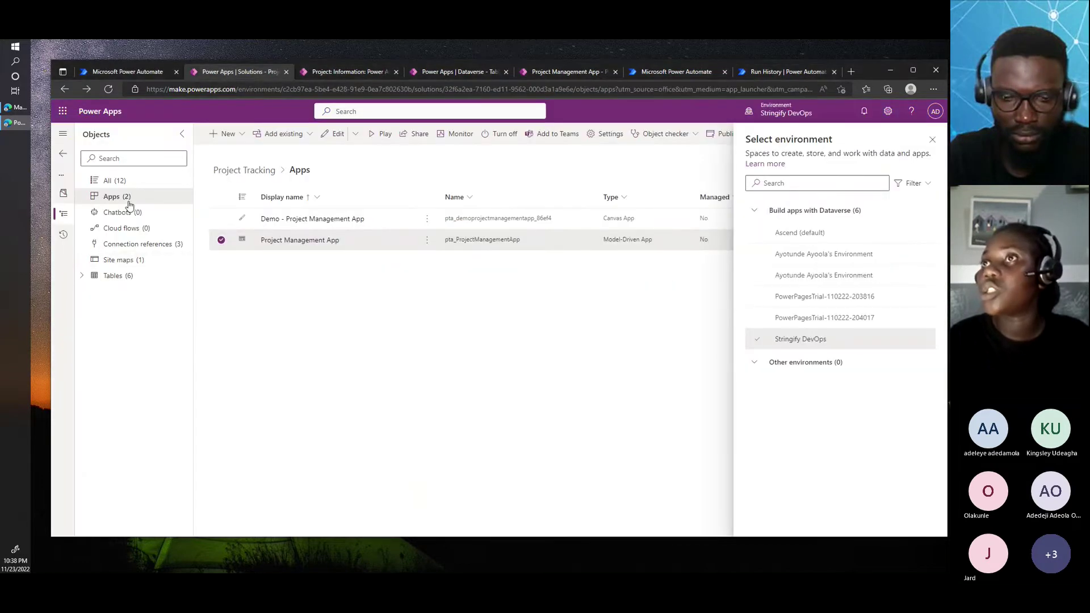
click(469, 74)
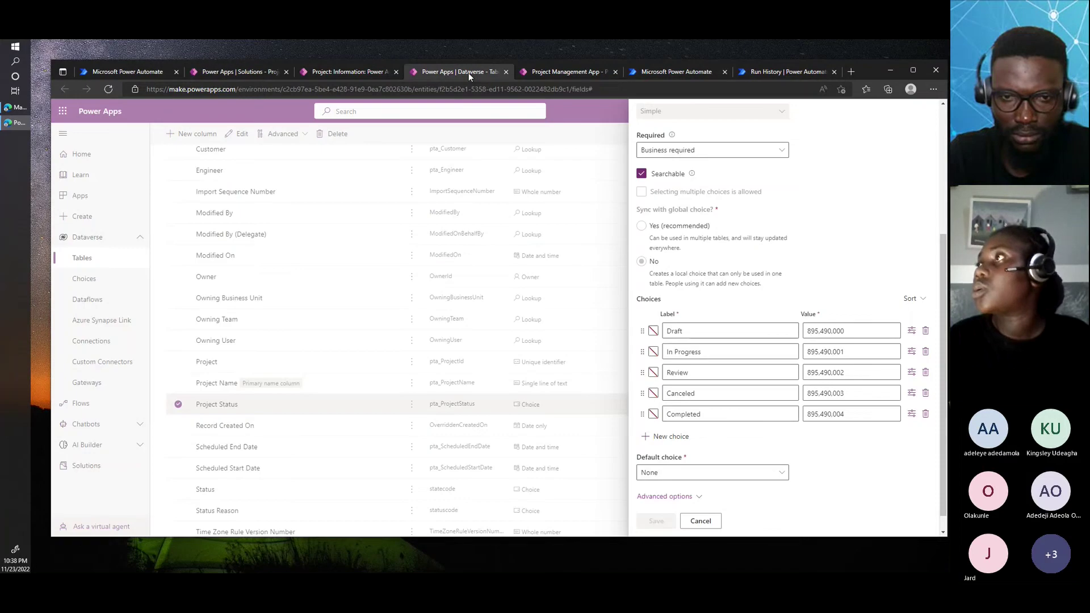
click(358, 72)
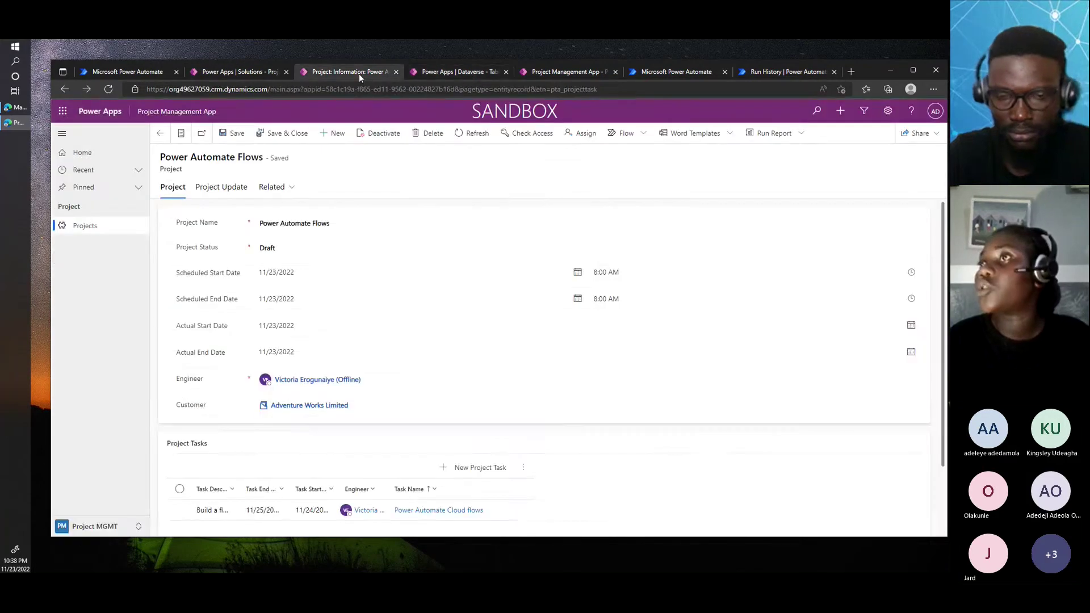
click(84, 227)
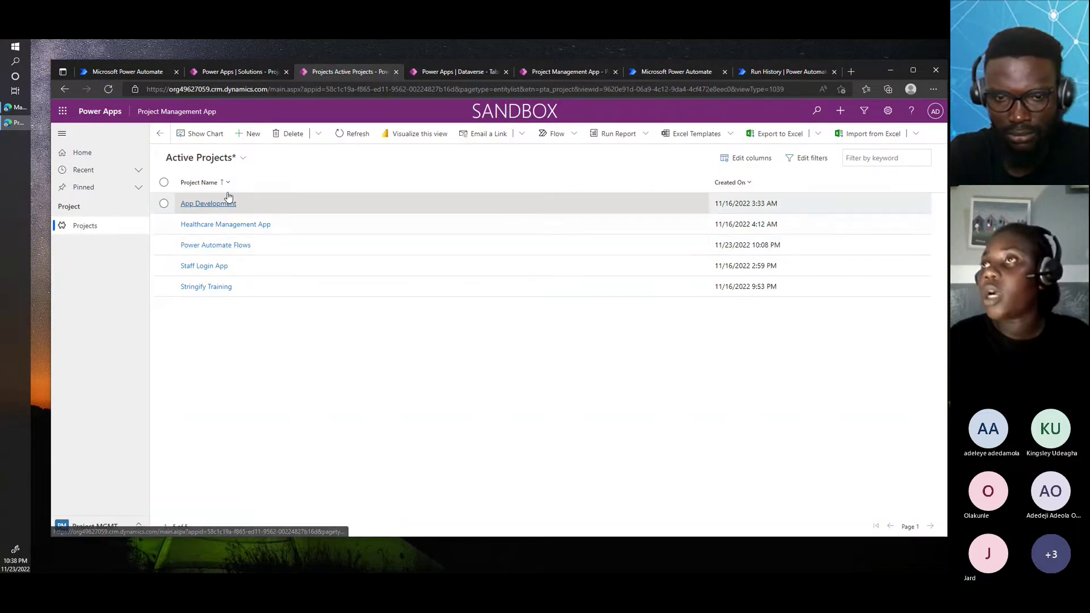
click(209, 245)
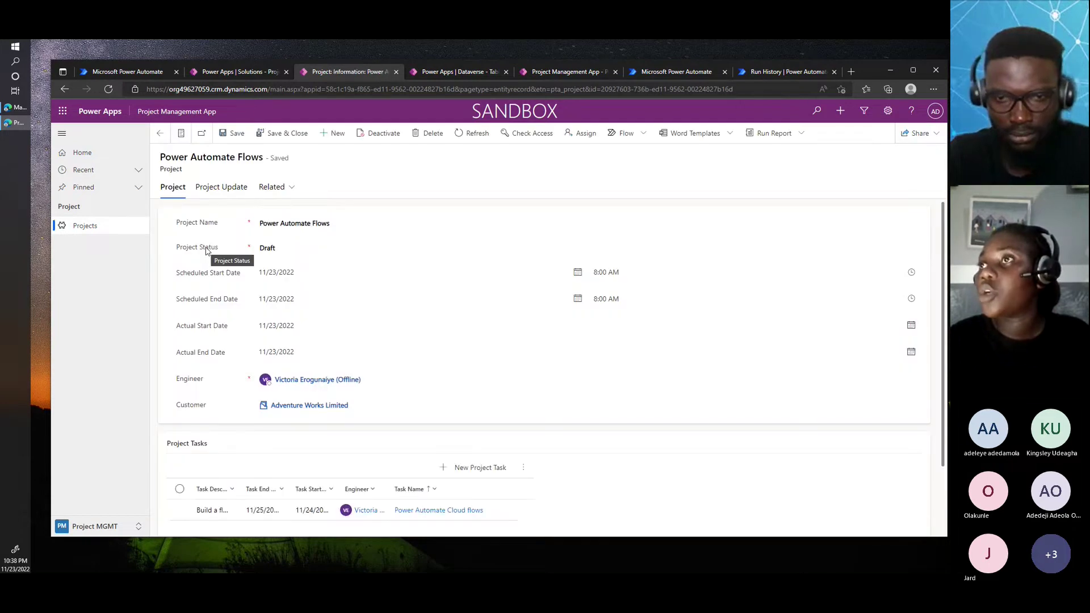
Set the Power Automate Flows project's status to Completed and save the record.
click(275, 250)
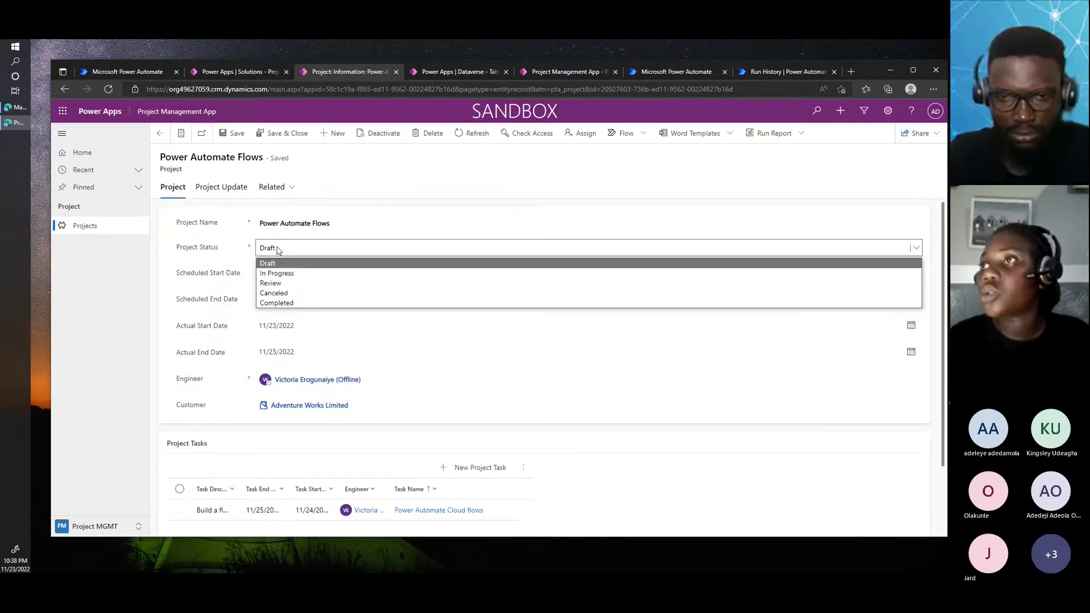
click(290, 304)
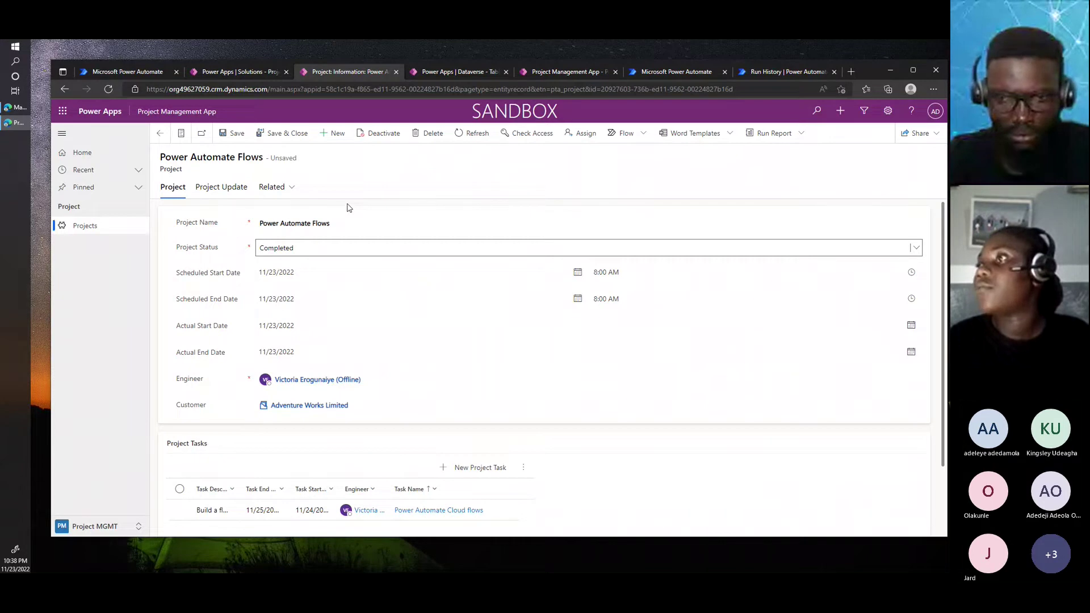
key(ctrl+s)
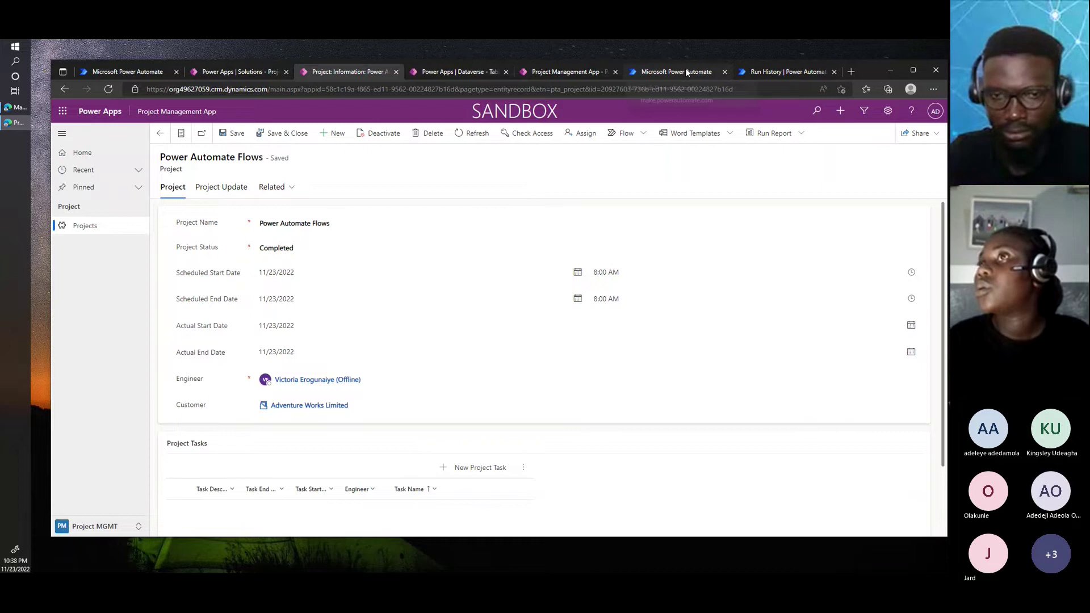
Return to Power Automate and open the latest run of the Project Management - Project Completion flow.
click(784, 71)
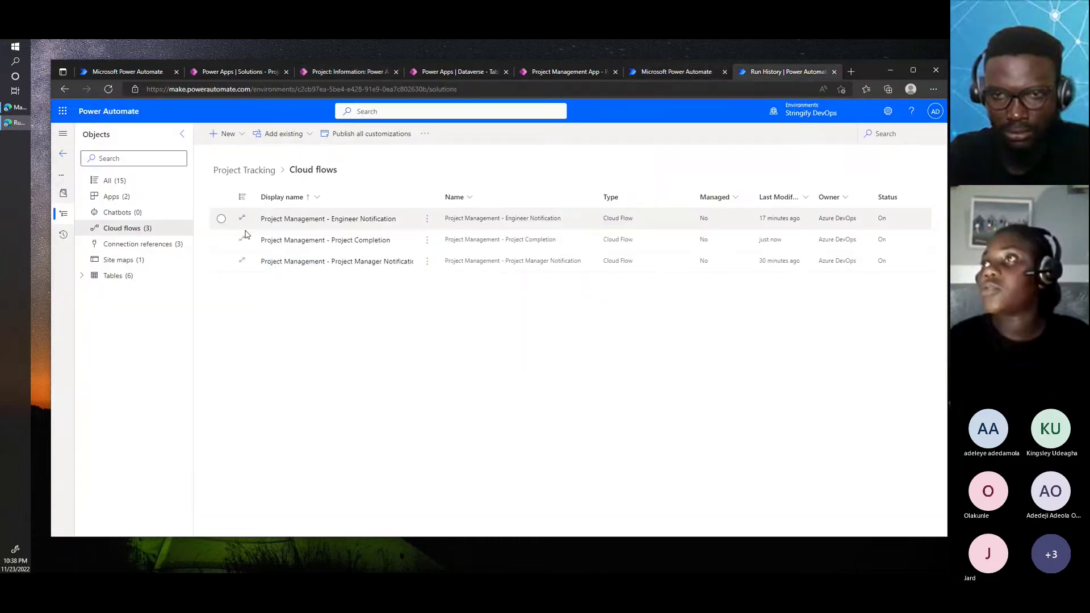
click(334, 243)
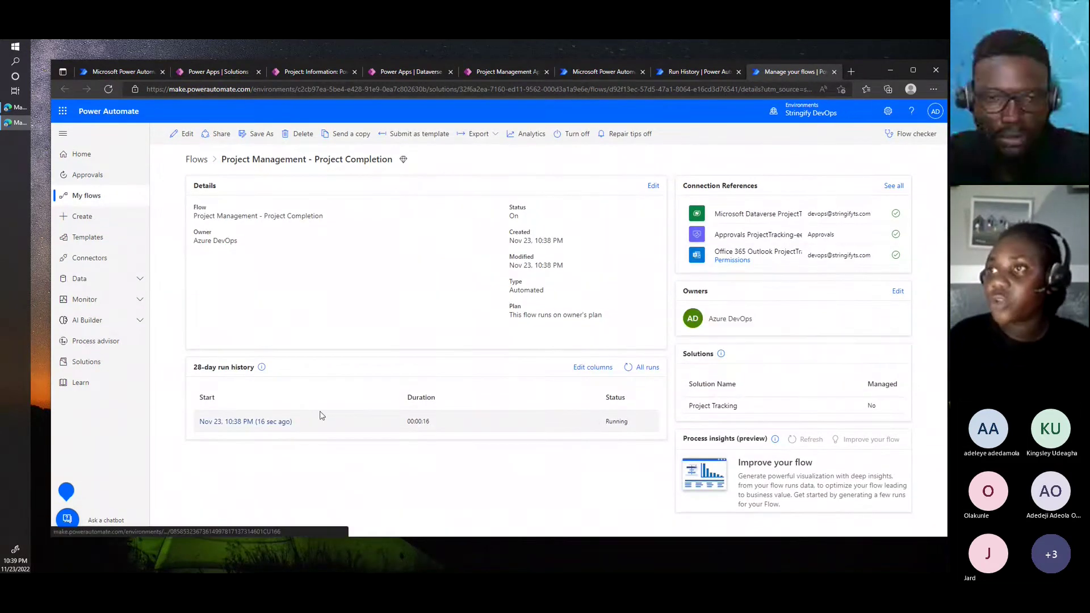
click(284, 423)
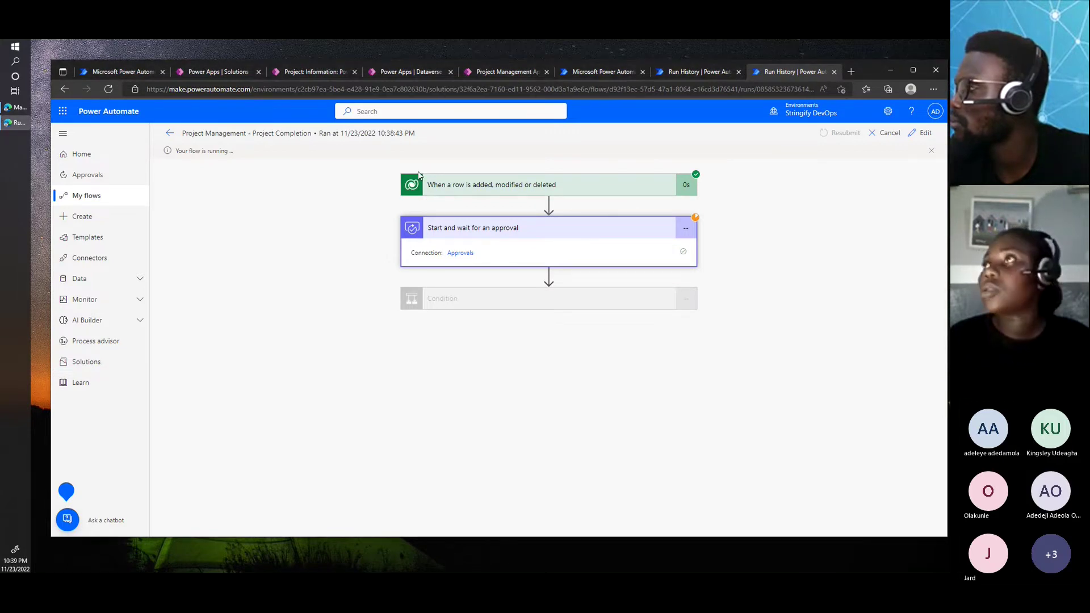
Examine the row trigger's details and the approval action's outputs in the maximized flow run view.
click(912, 70)
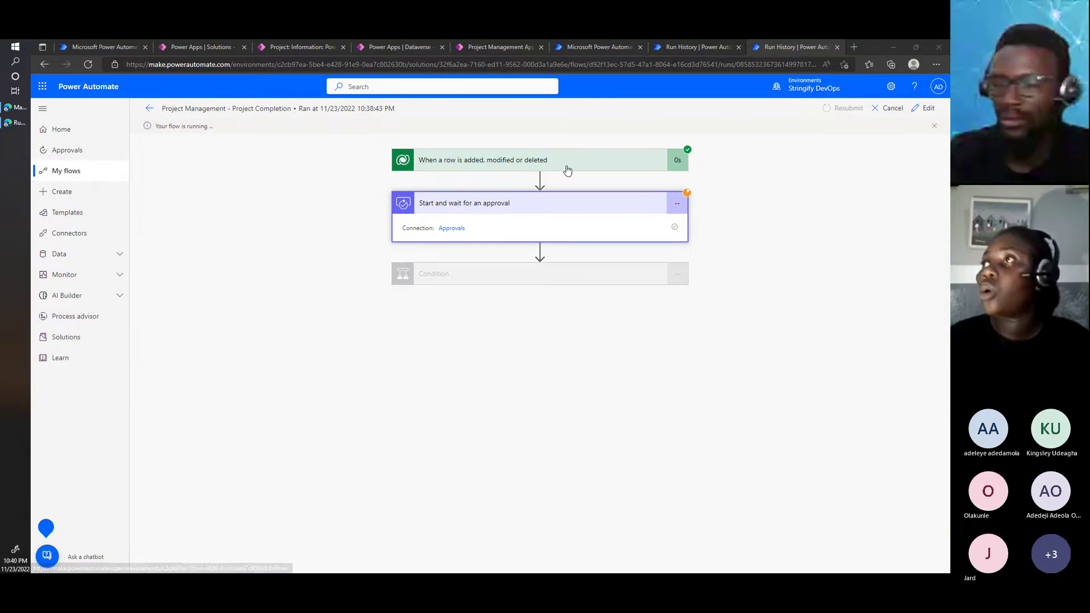
click(508, 161)
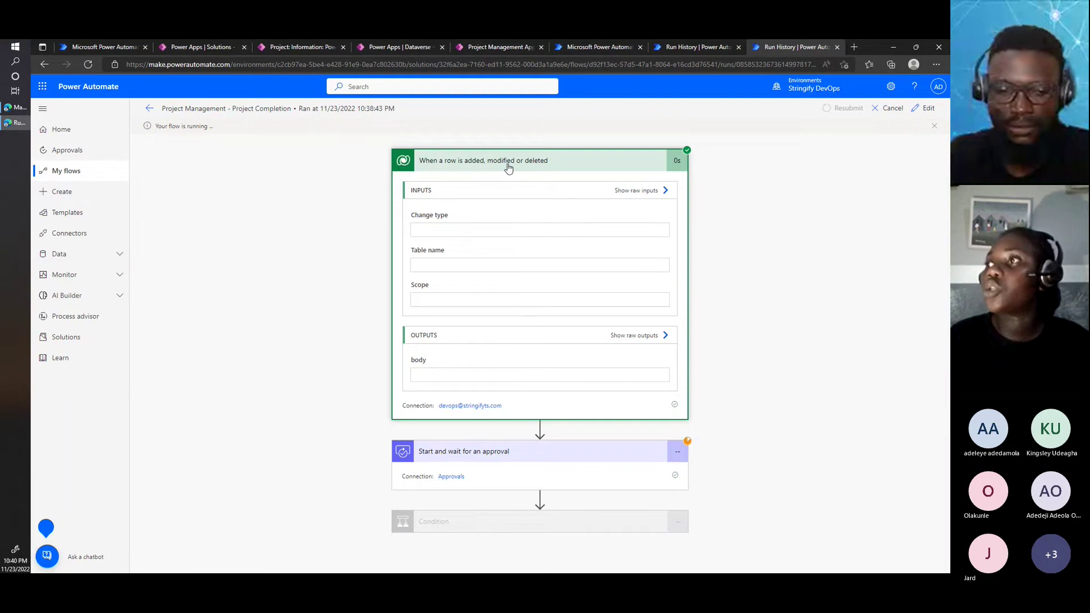
click(509, 161)
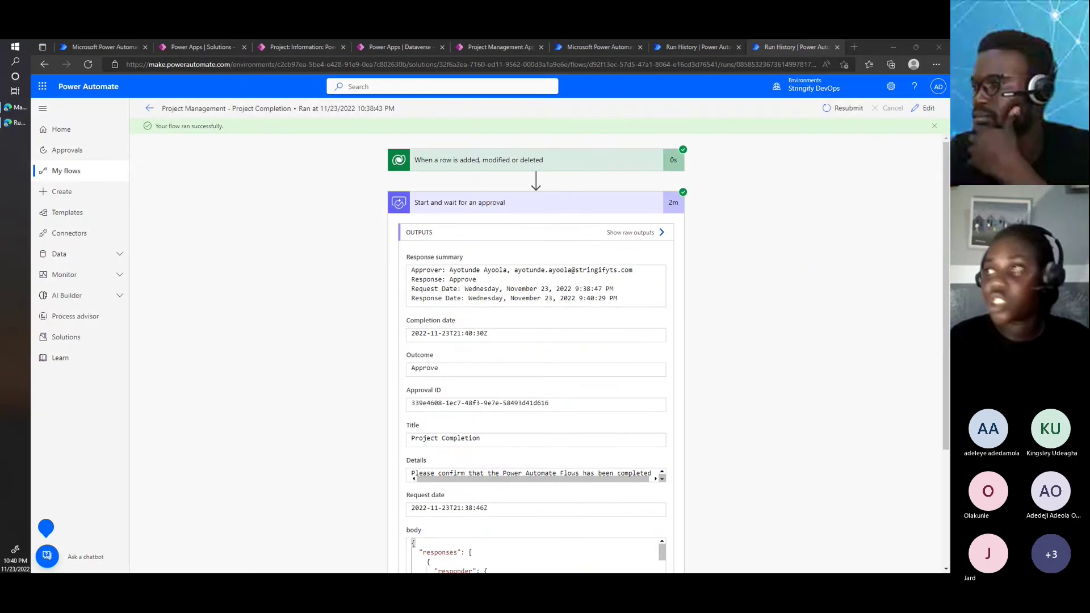
click(503, 199)
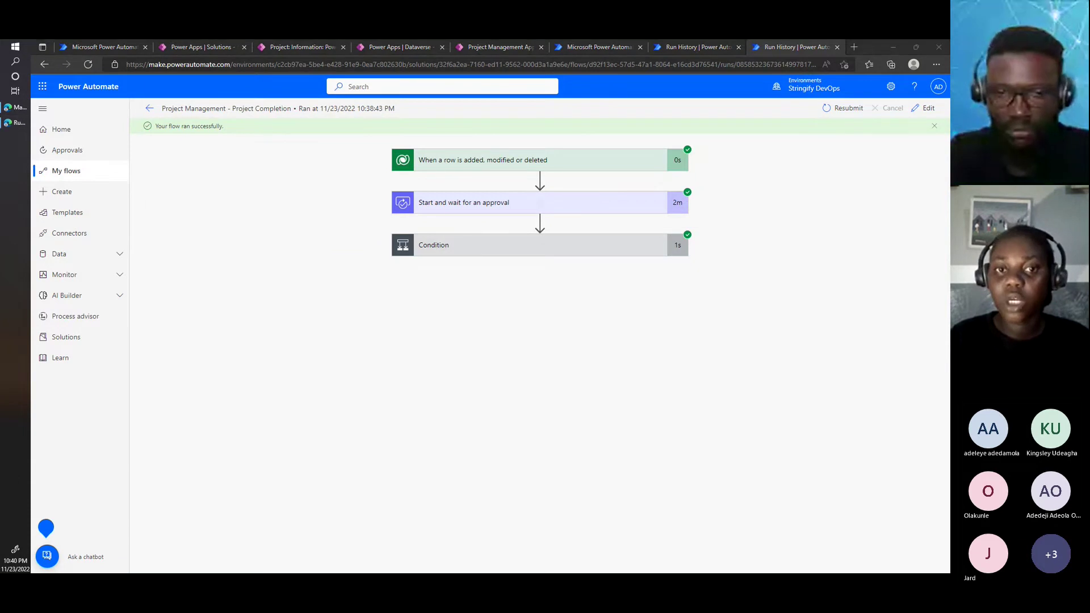
View the captured Project Completion approval request in Snipping Tool, enlarging its window and restoring it.
drag(0, 82, 428, 119)
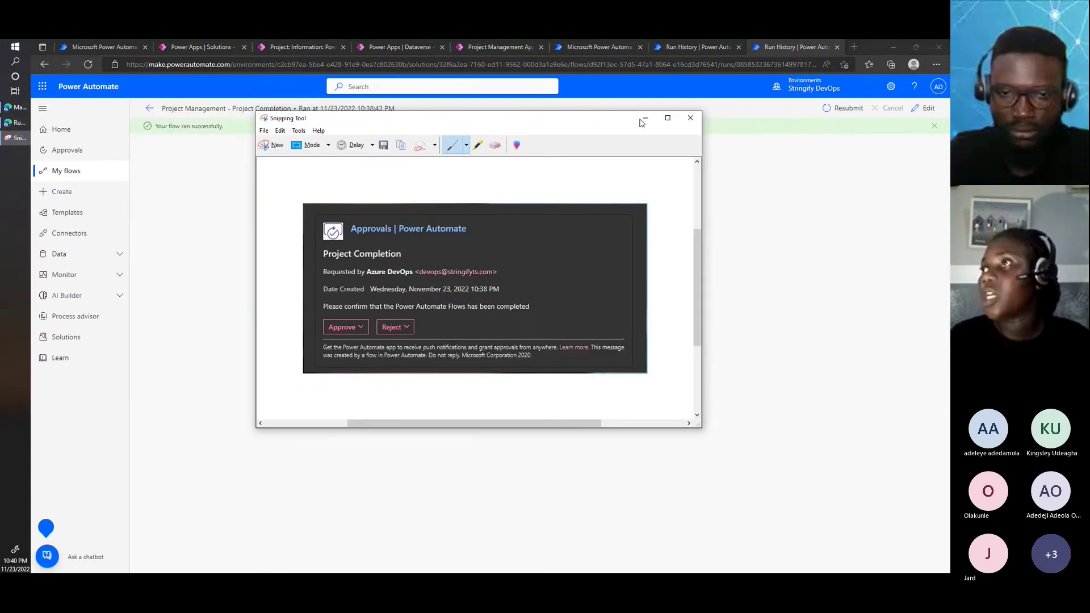
click(667, 118)
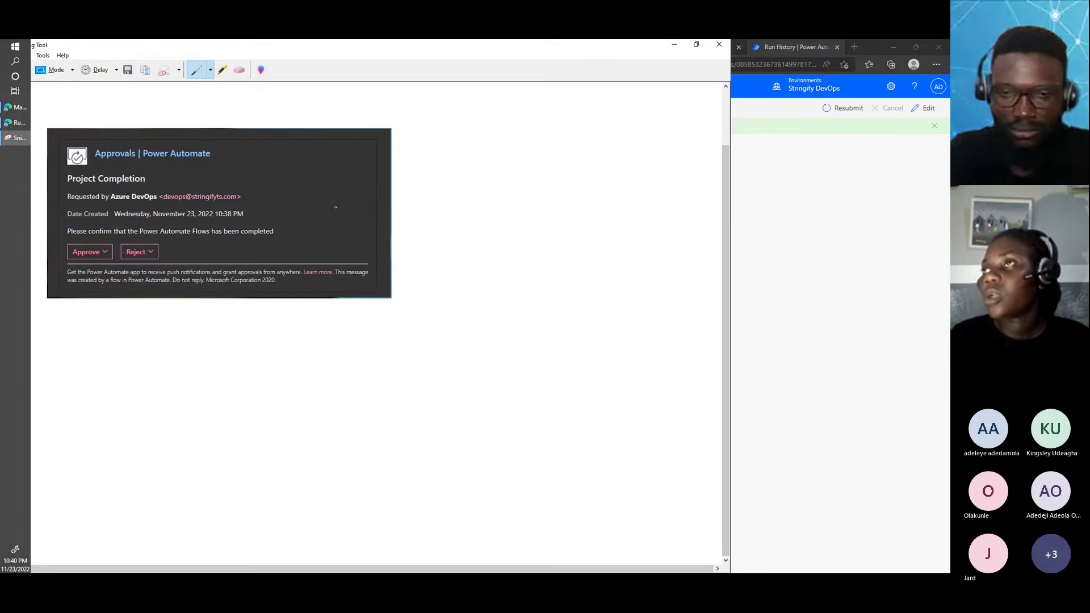
click(696, 46)
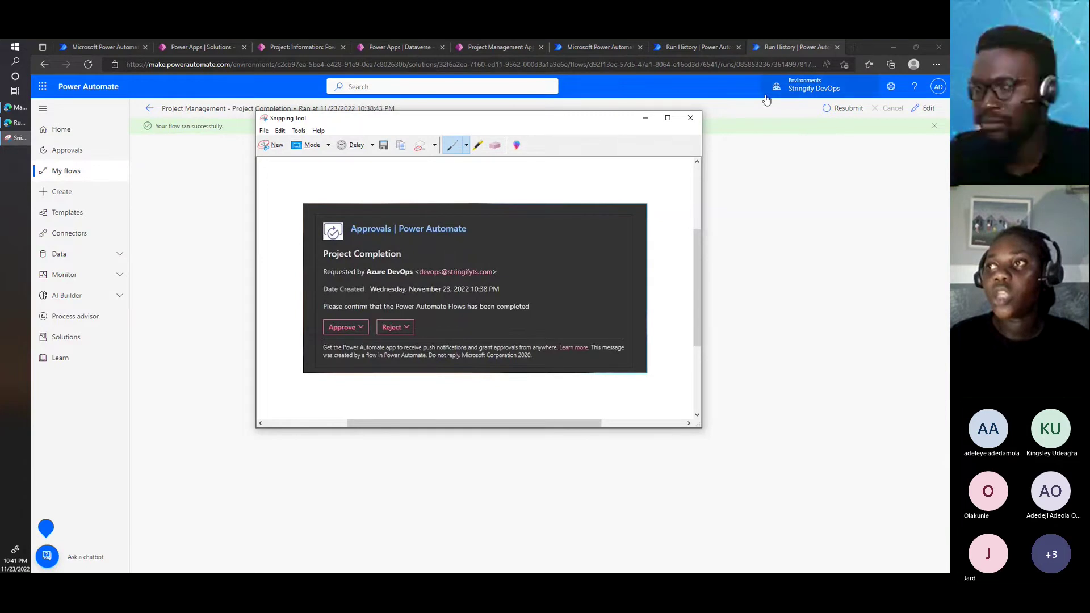
Examine the run's condition result and the inputs of the email action for the project manager.
click(442, 247)
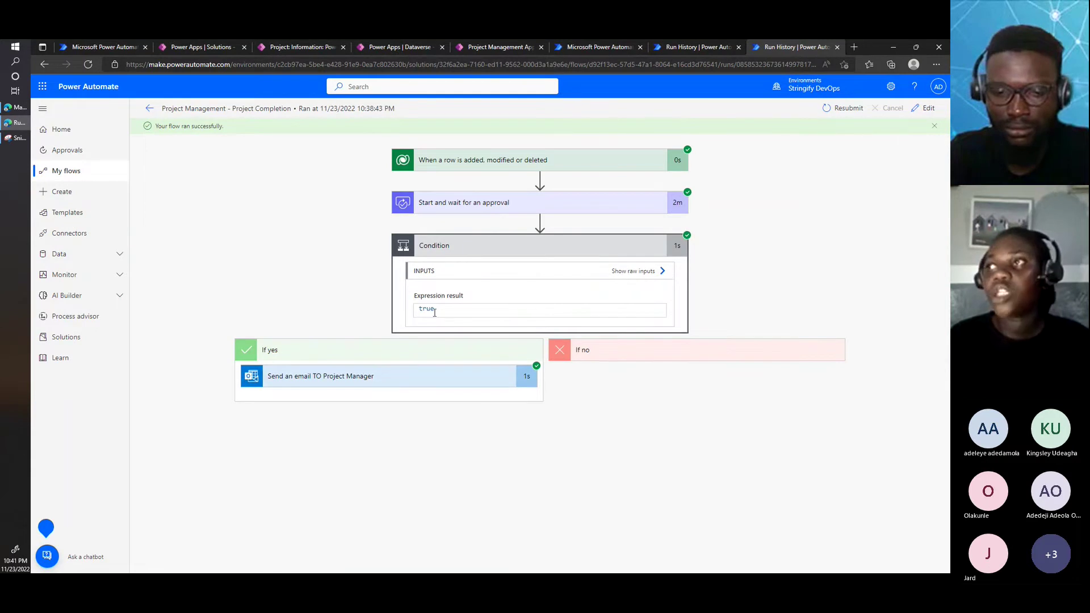
click(406, 375)
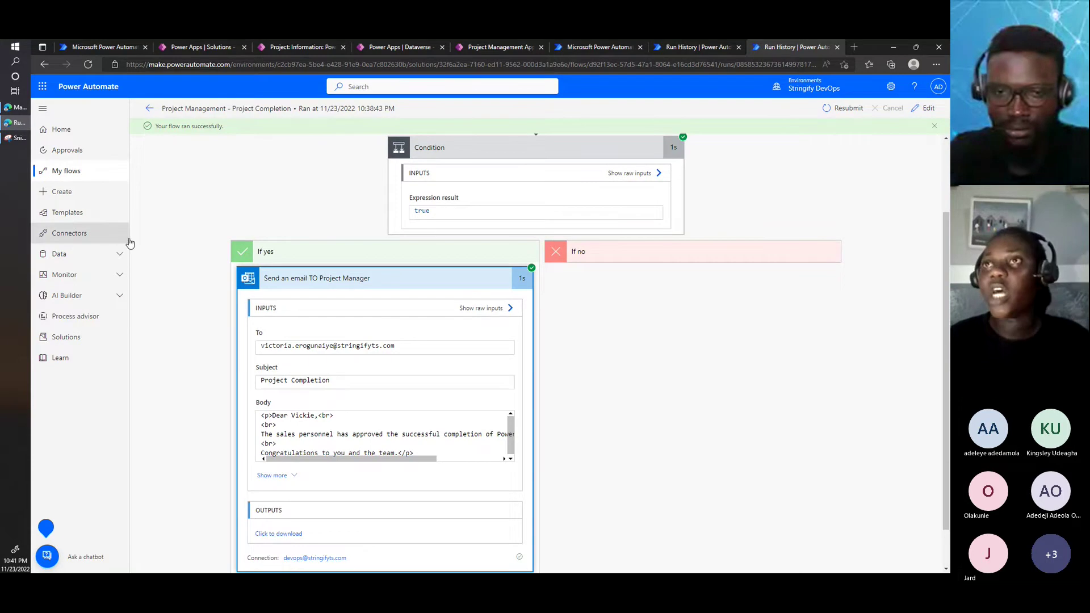
Switch to Outlook, read the newest Project Completion email, and highlight the project name Power Automate Flows in its body.
click(11, 109)
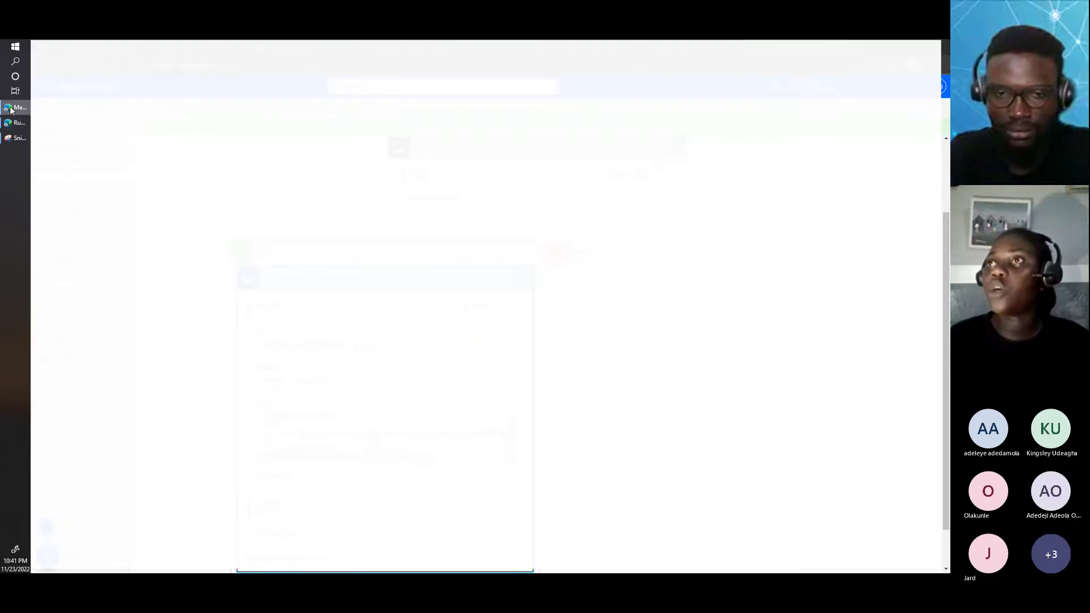
click(206, 204)
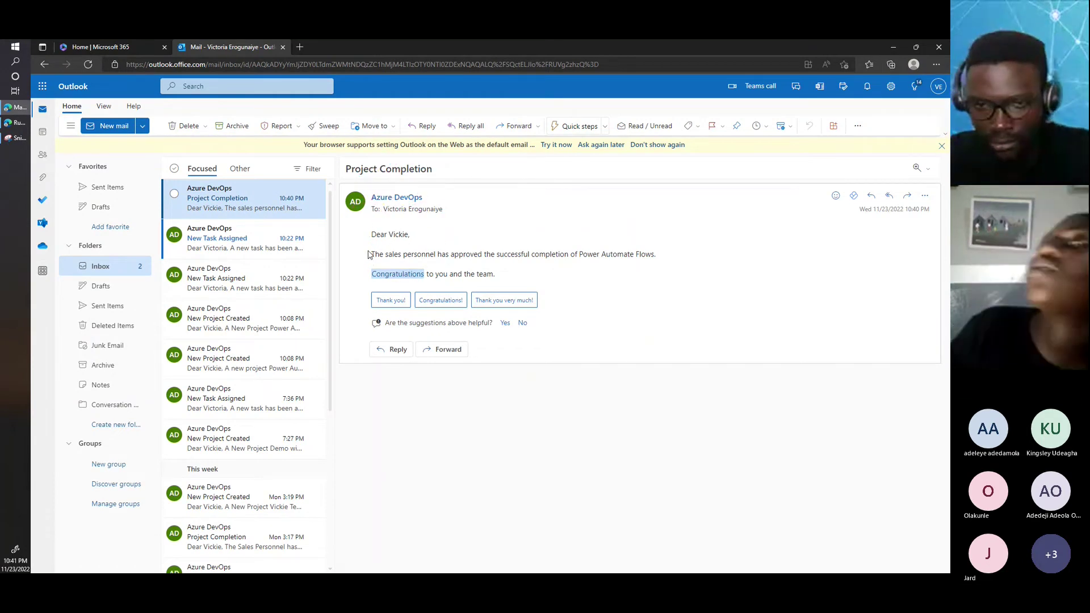
mouse_move(397, 274)
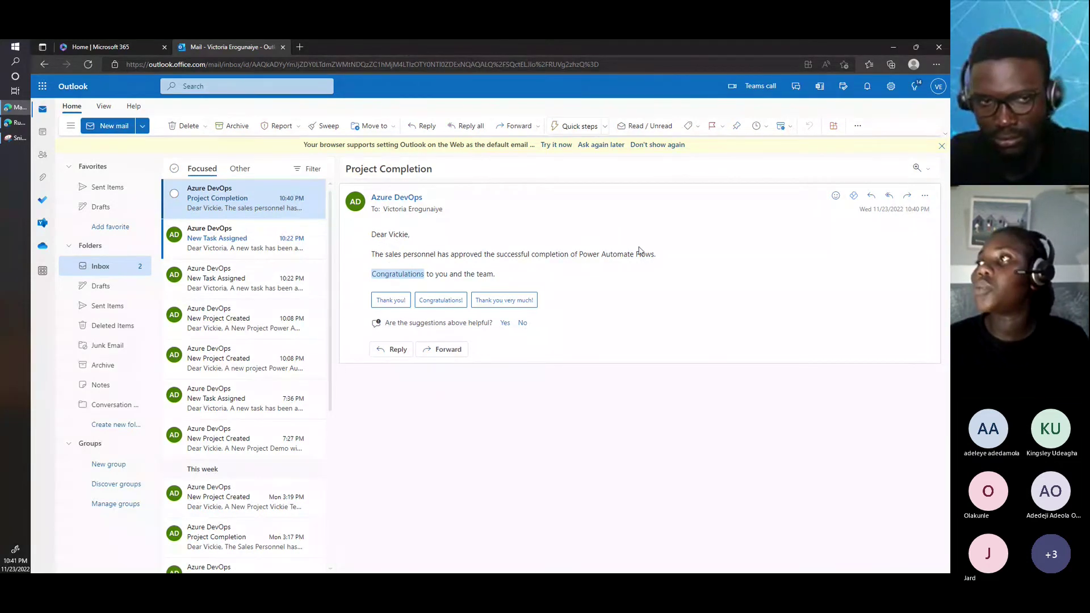
drag(654, 254, 579, 256)
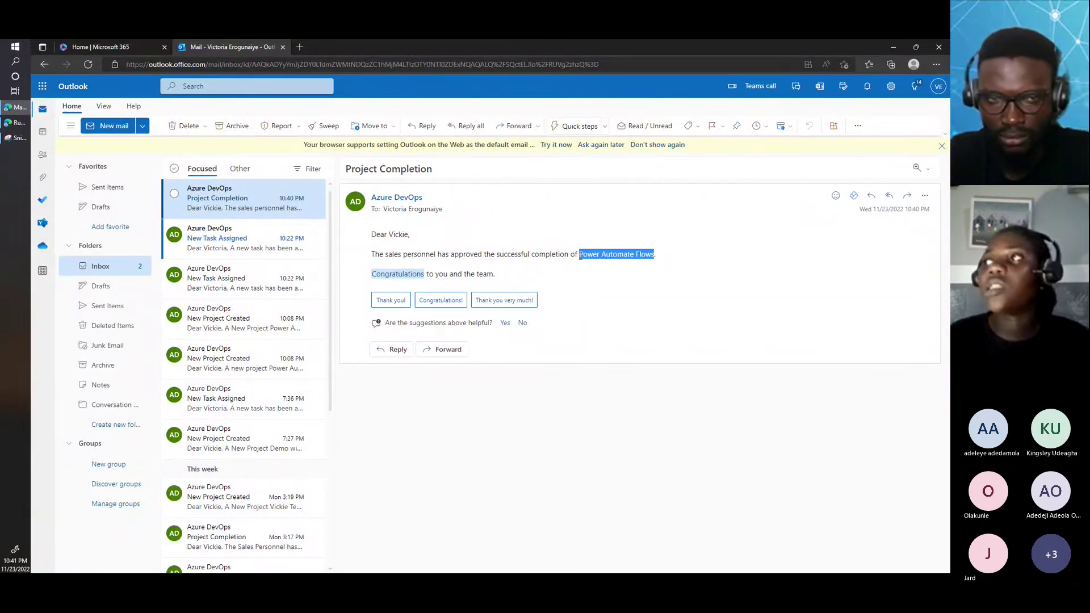